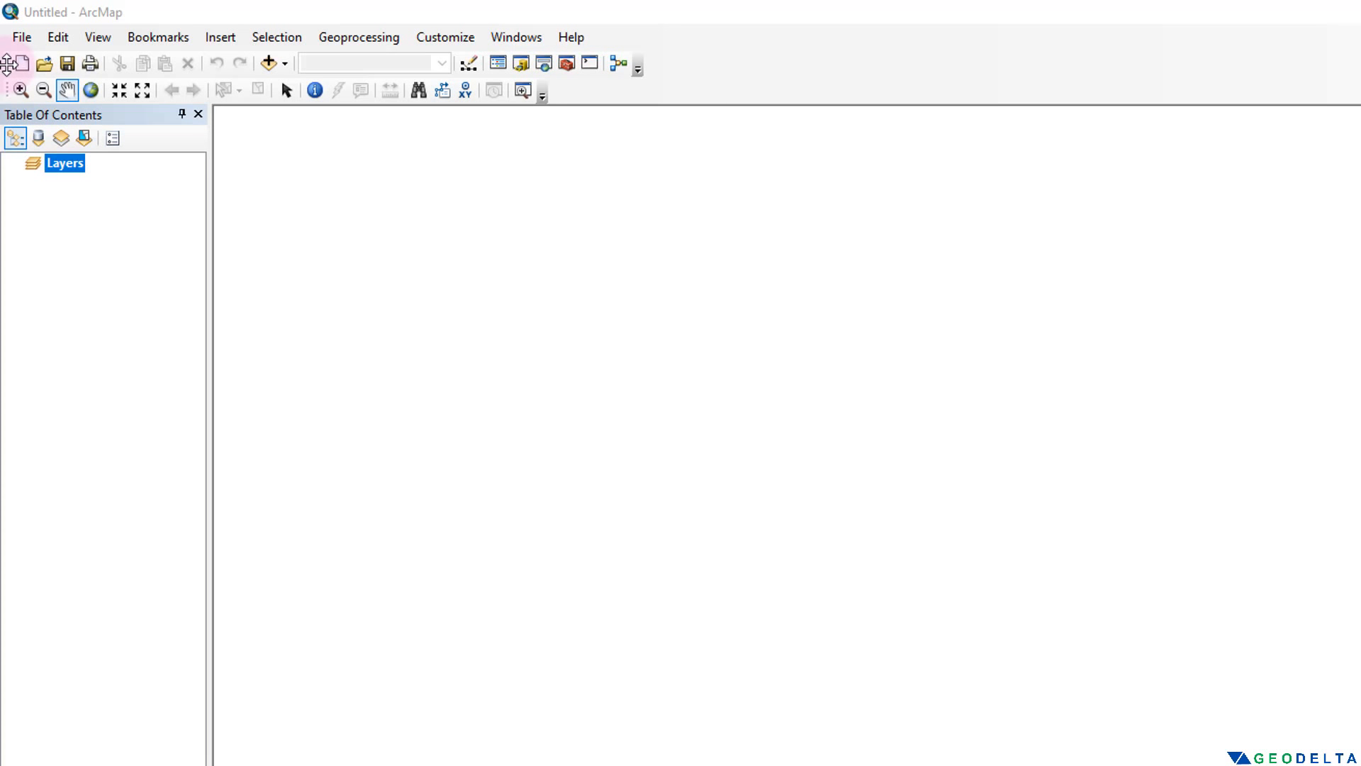
Float the Standard and Tools toolbars over the map area, and dock both back beneath the menu bar
drag(8, 64, 430, 283)
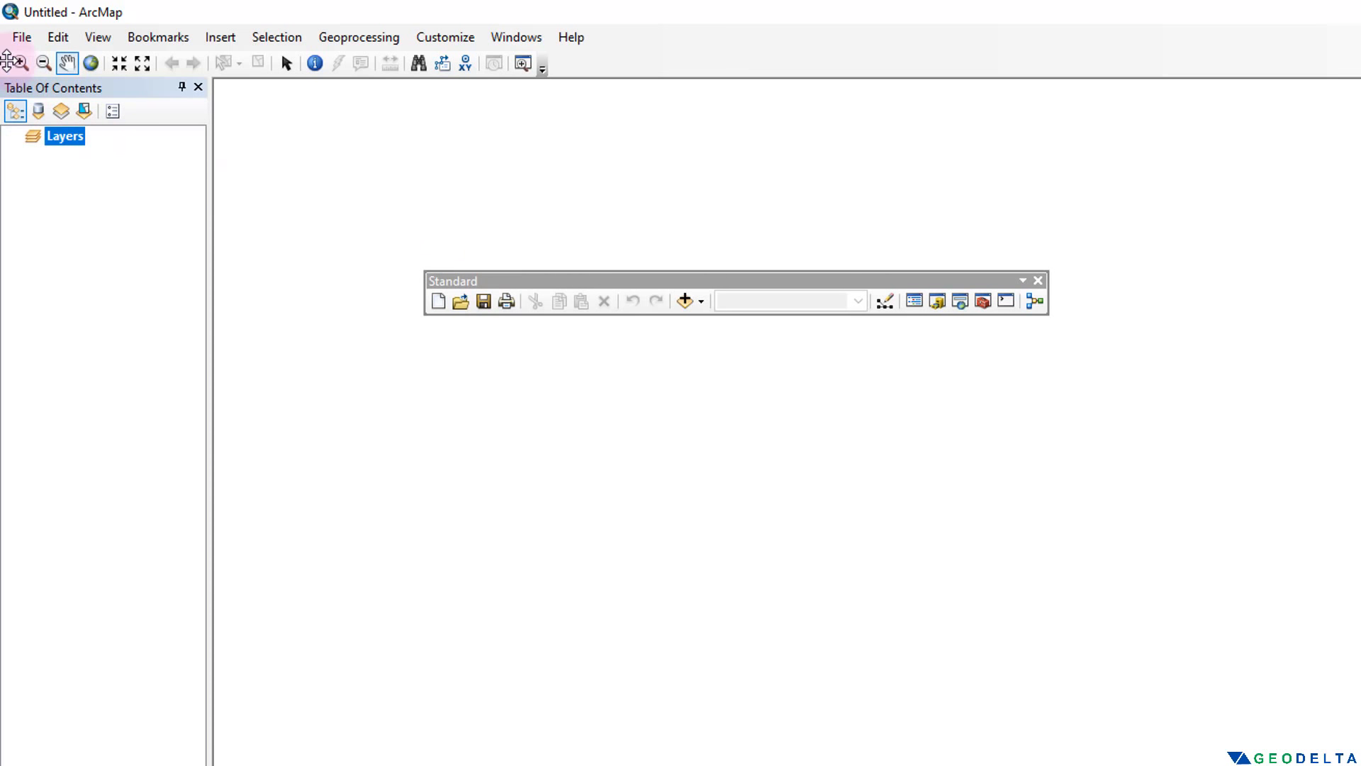
drag(12, 63, 456, 433)
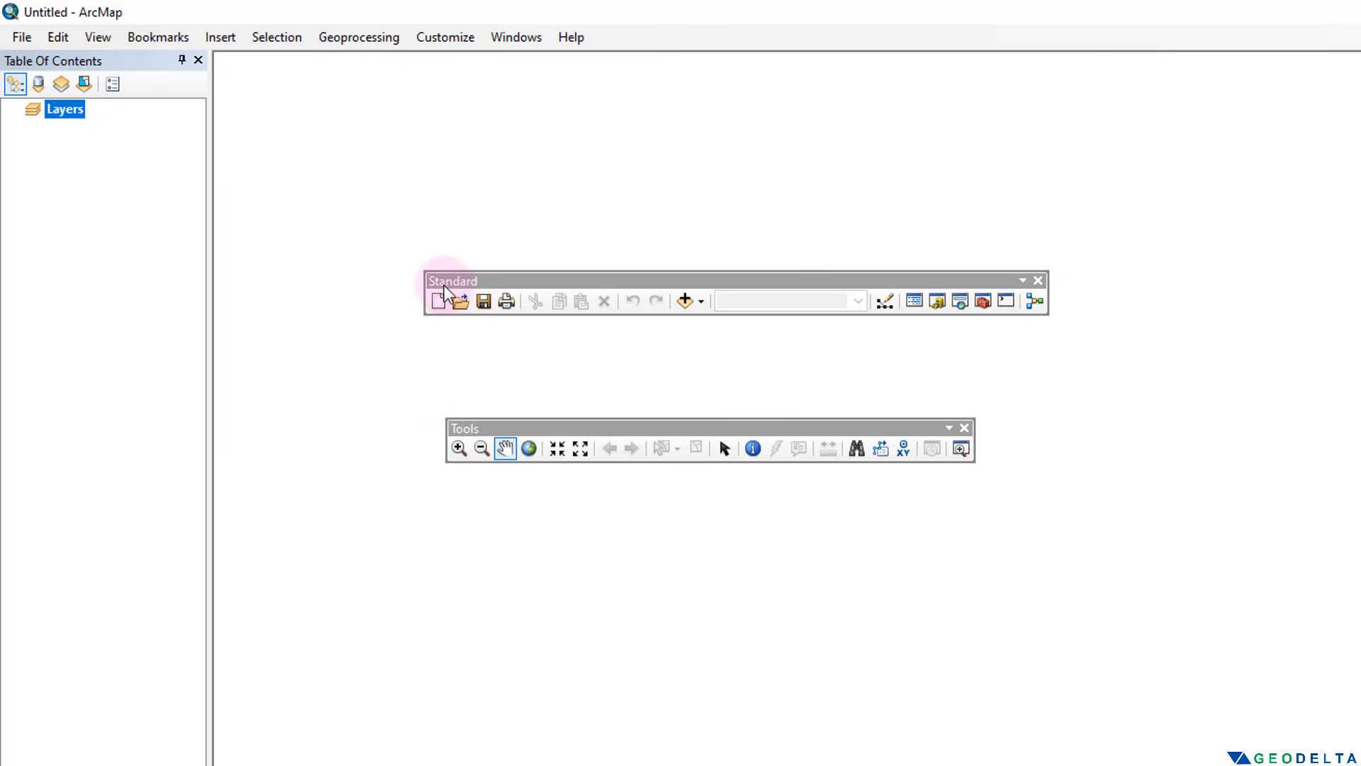
drag(433, 281, 22, 64)
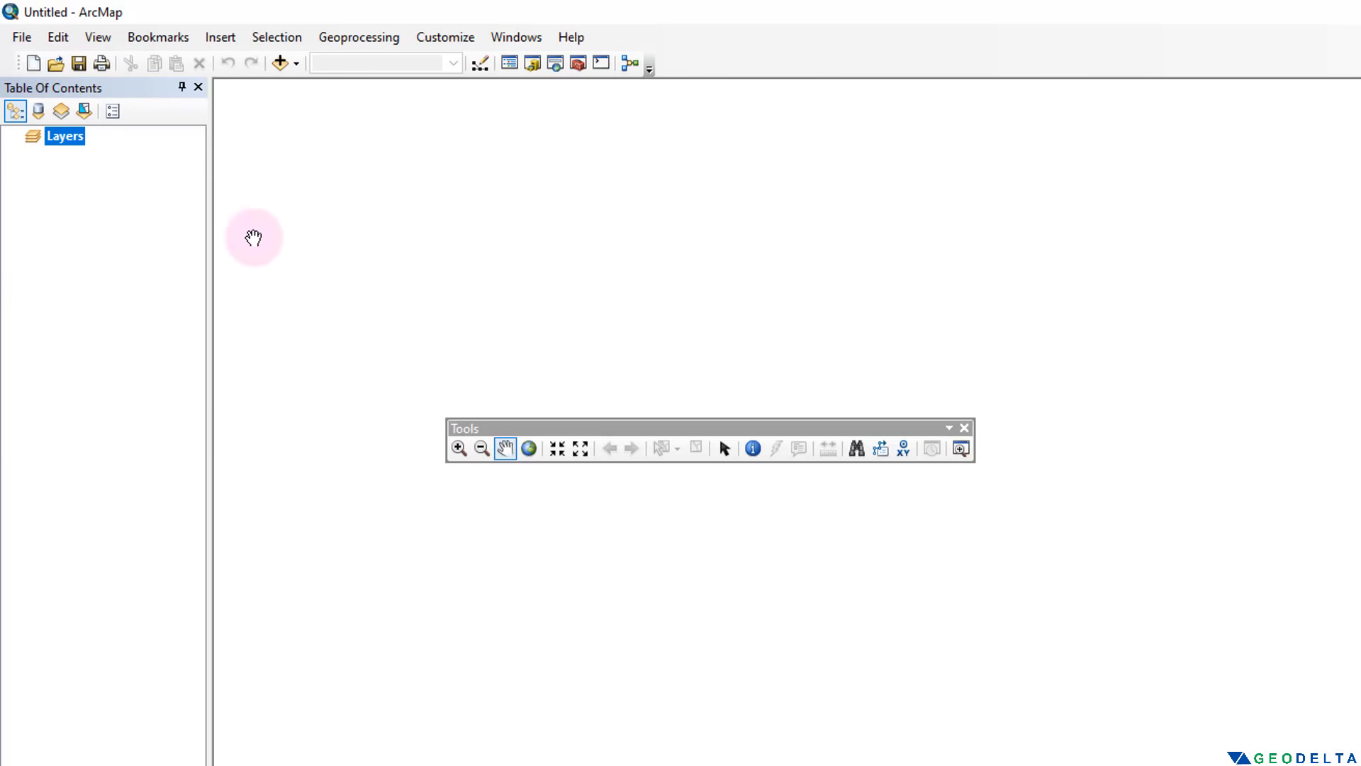
drag(474, 427, 75, 88)
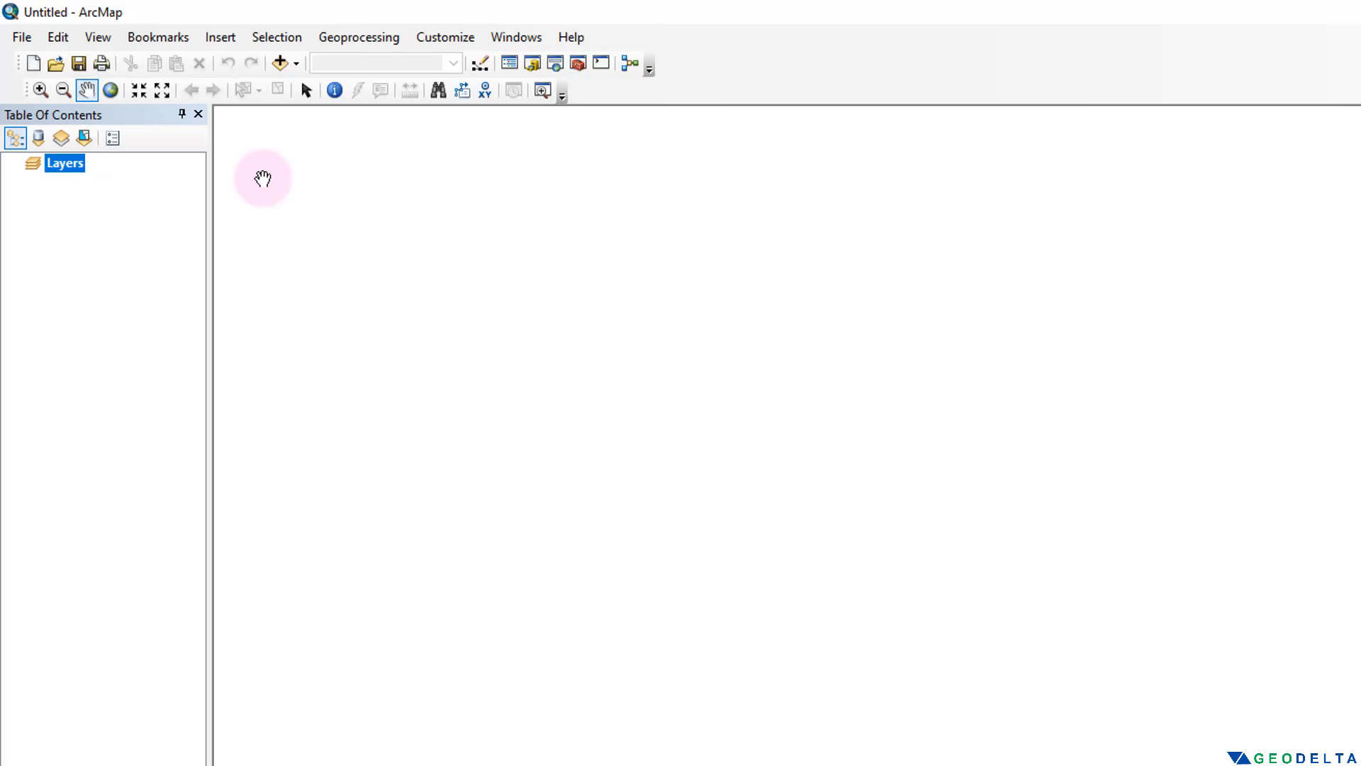
Float and enlarge the Table Of Contents window over the map, and dock it back beside the map area
drag(100, 115, 187, 162)
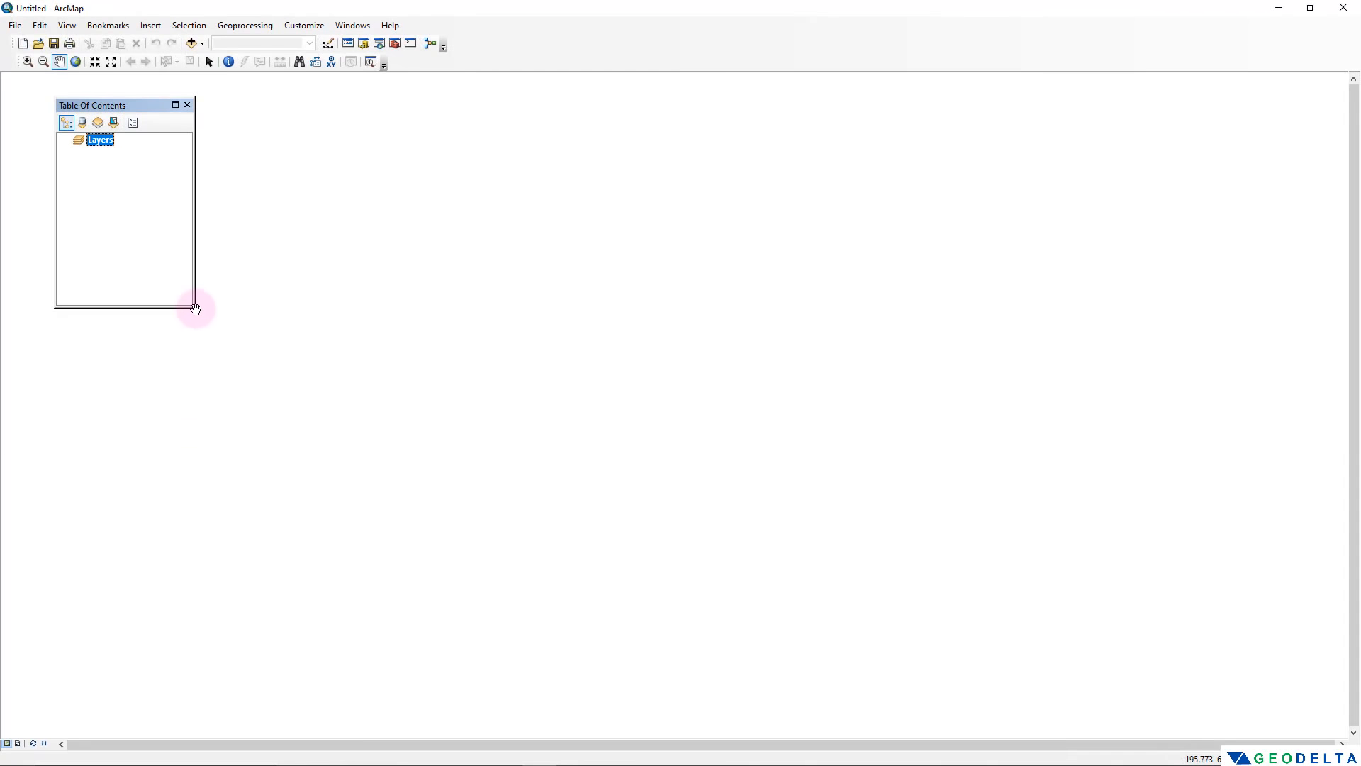
drag(192, 306, 288, 612)
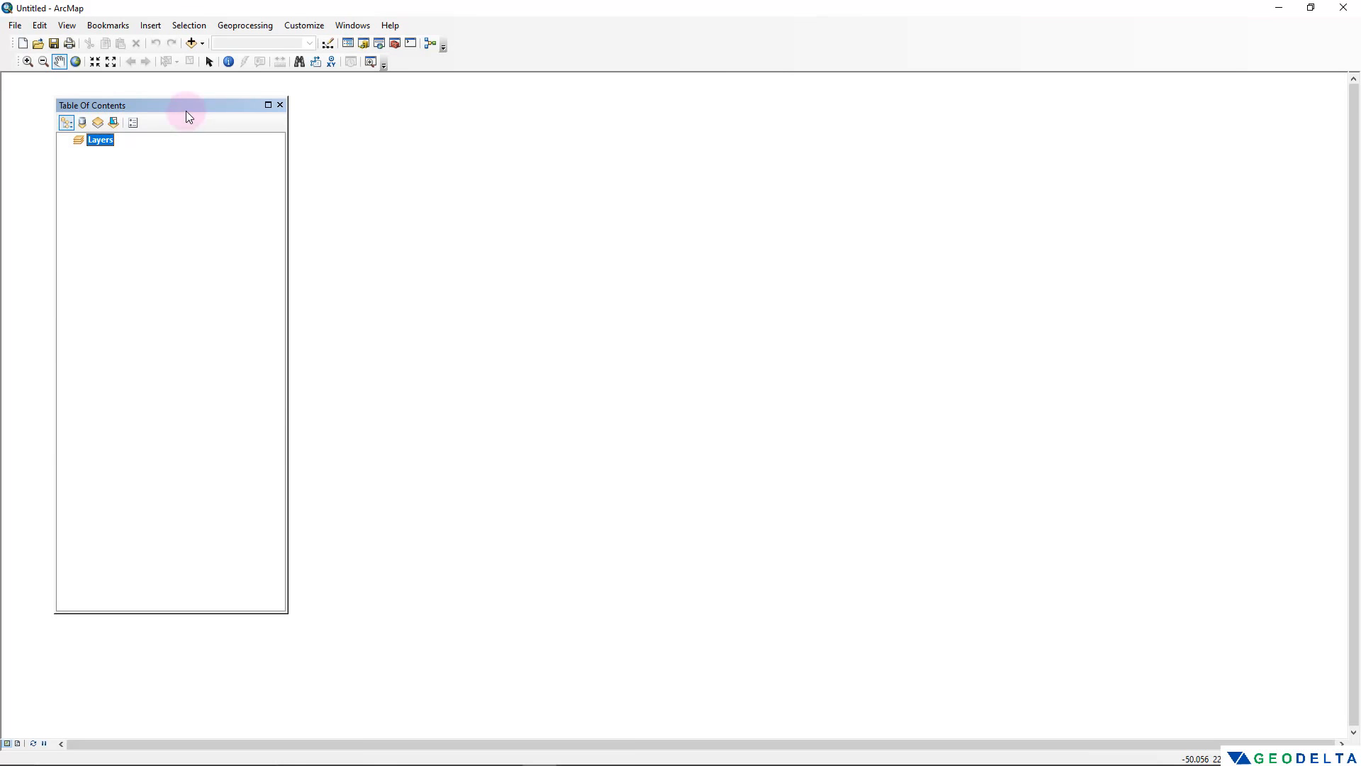
mouse_move(186, 111)
mouse_down()
mouse_move(267, 168)
mouse_move(278, 155)
mouse_move(205, 128)
mouse_up()
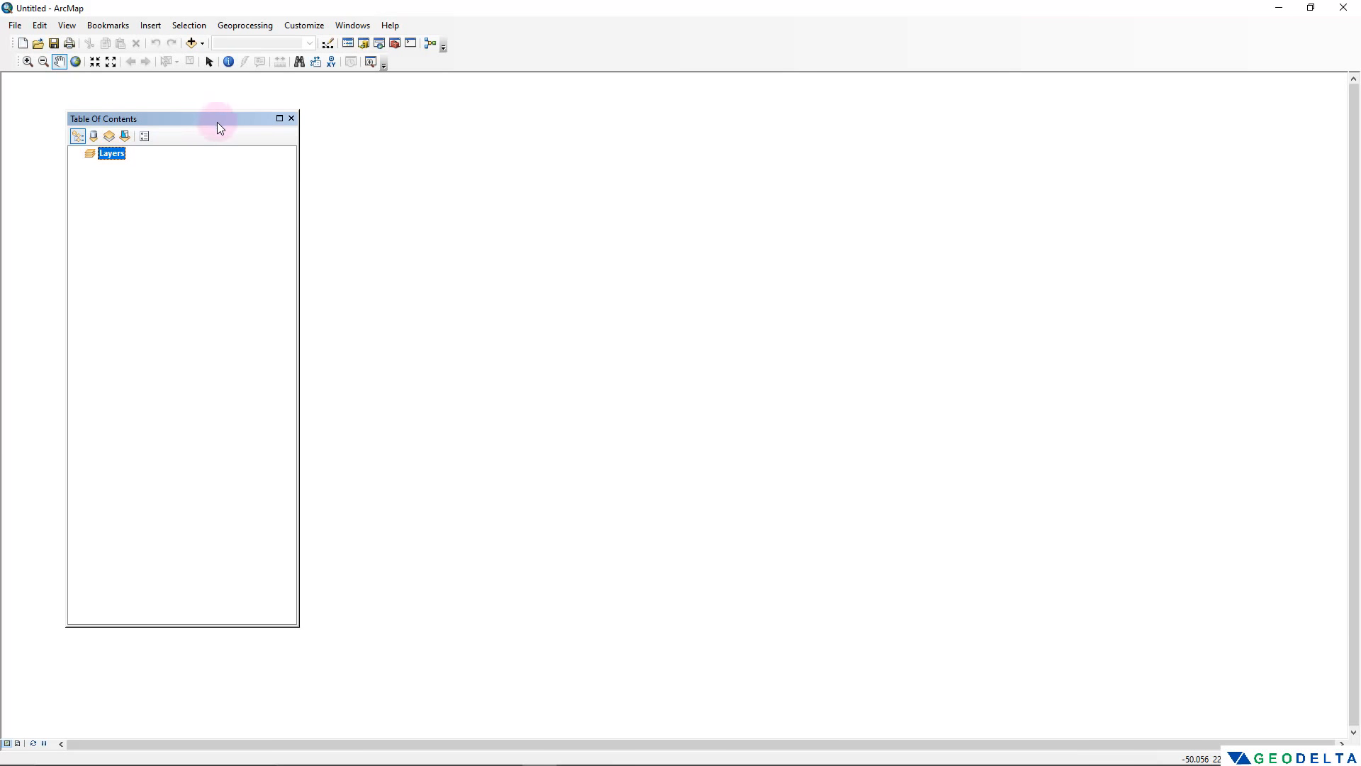
drag(217, 122, 24, 411)
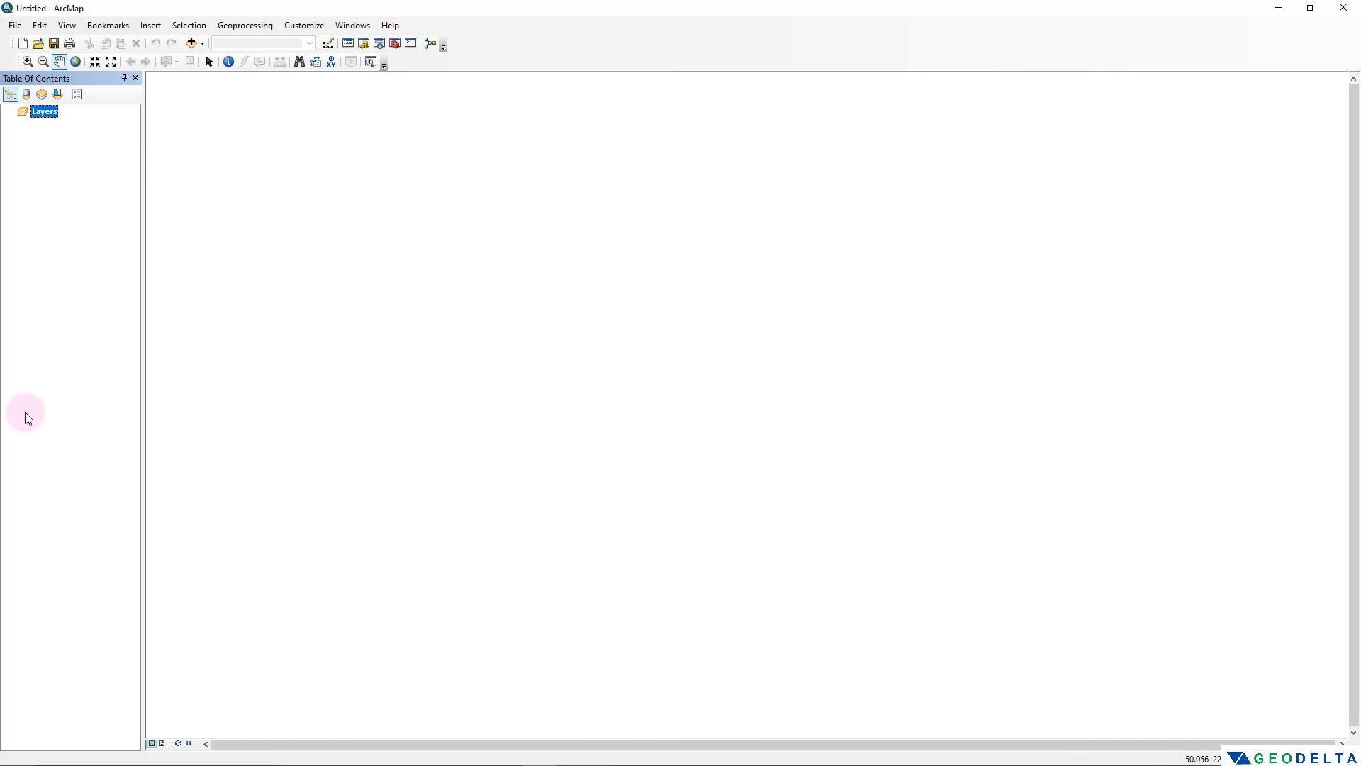
Close the Table Of Contents window and reopen it
click(351, 27)
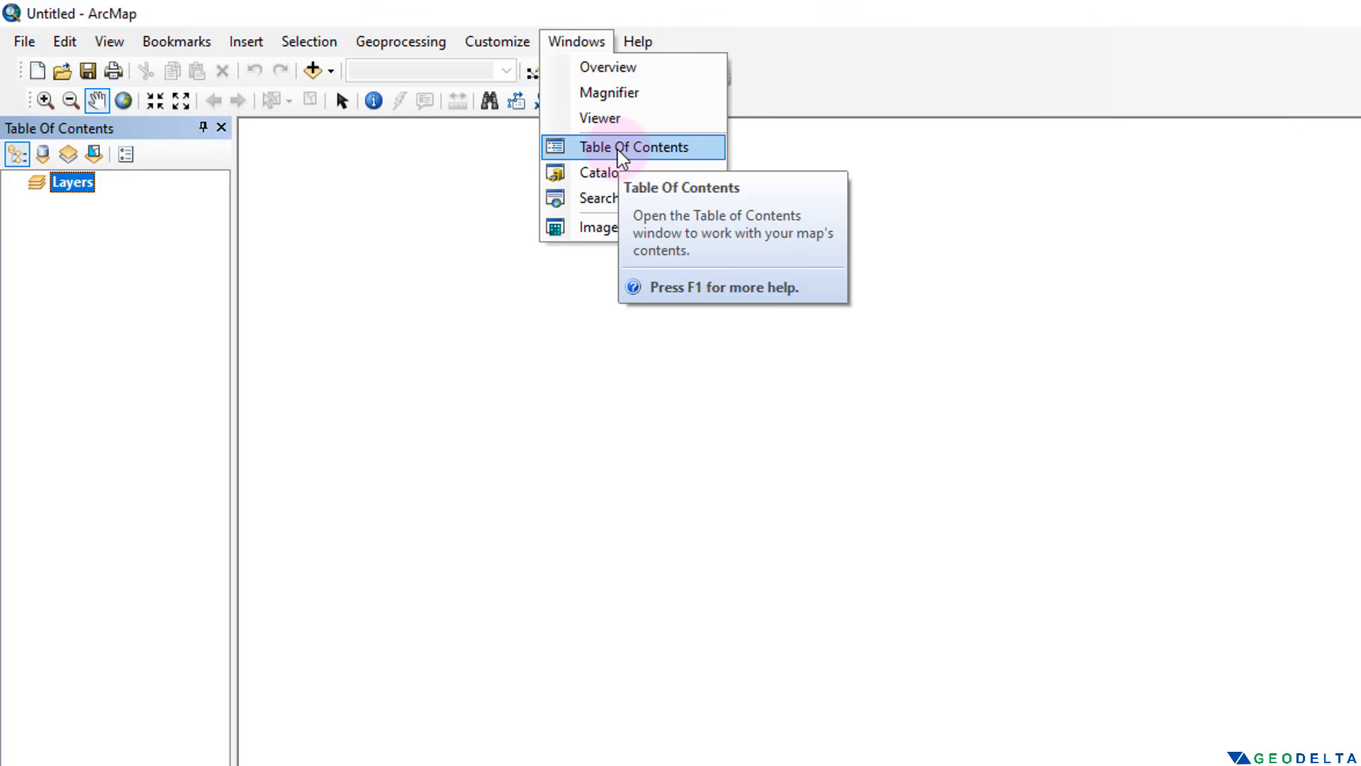
click(220, 128)
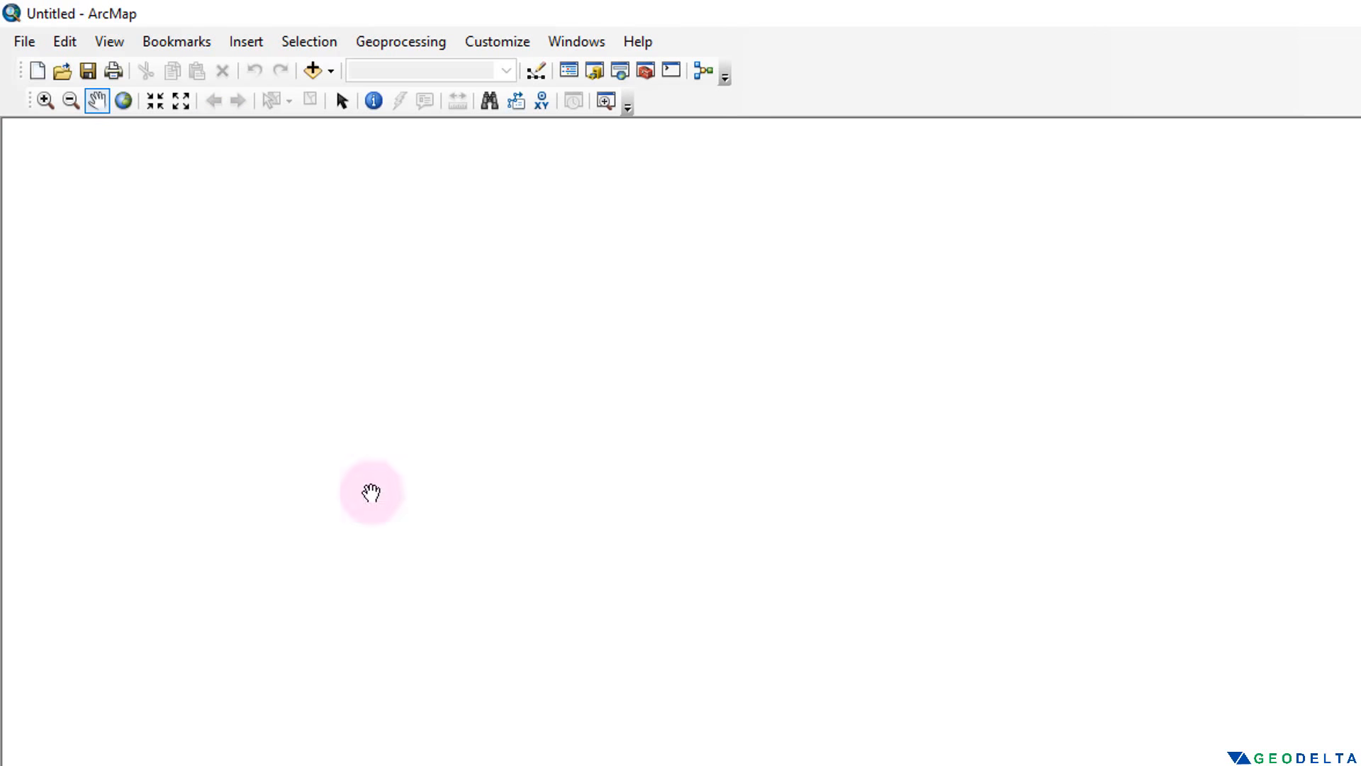
click(571, 42)
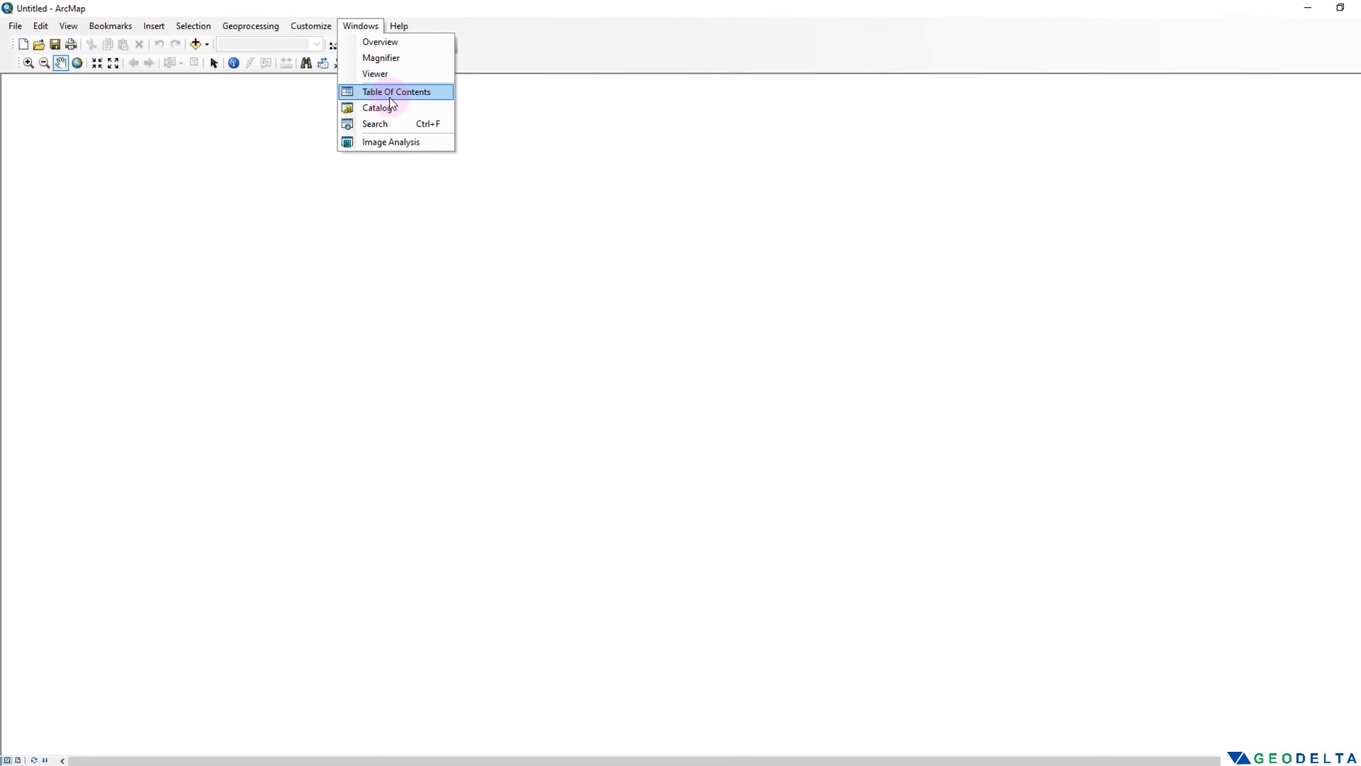
click(389, 94)
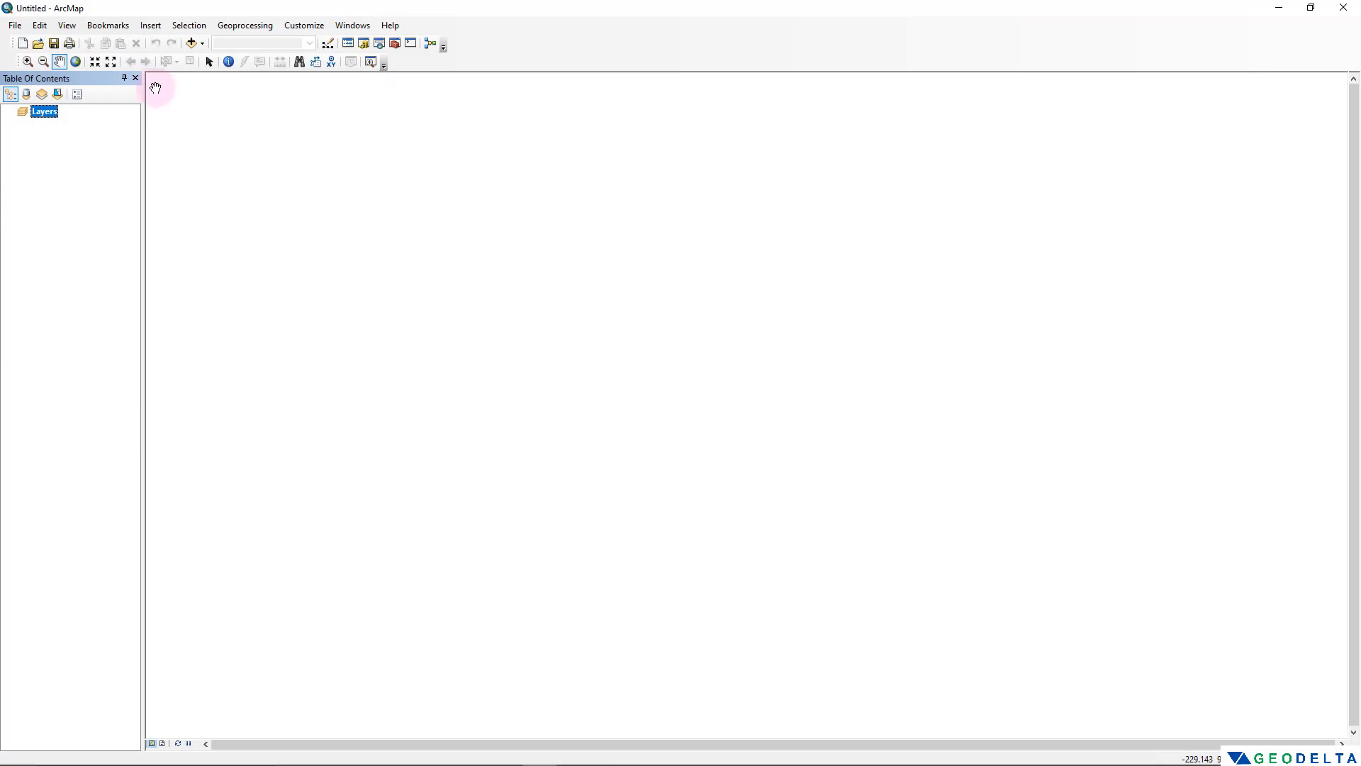
Open the Catalog window and dock it on the side of the map opposite the Table Of Contents
click(365, 30)
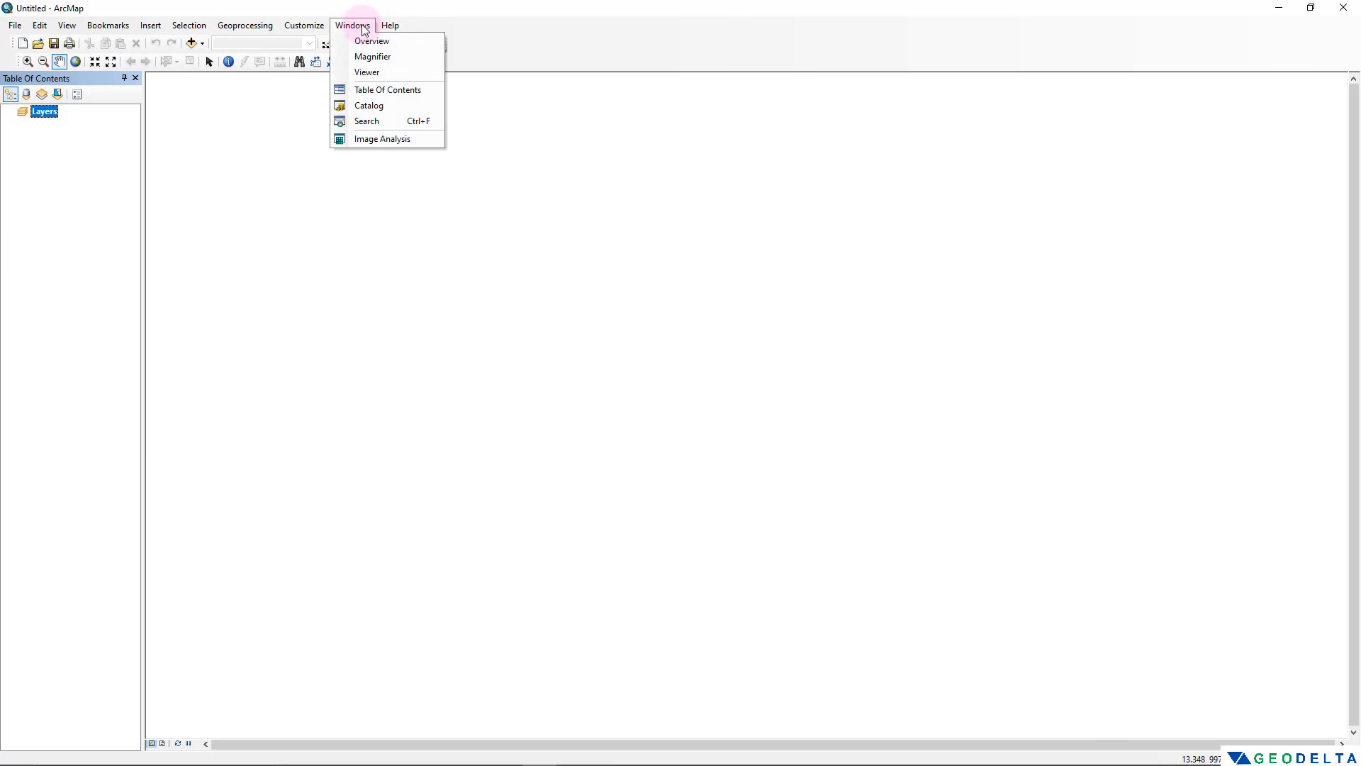
click(368, 105)
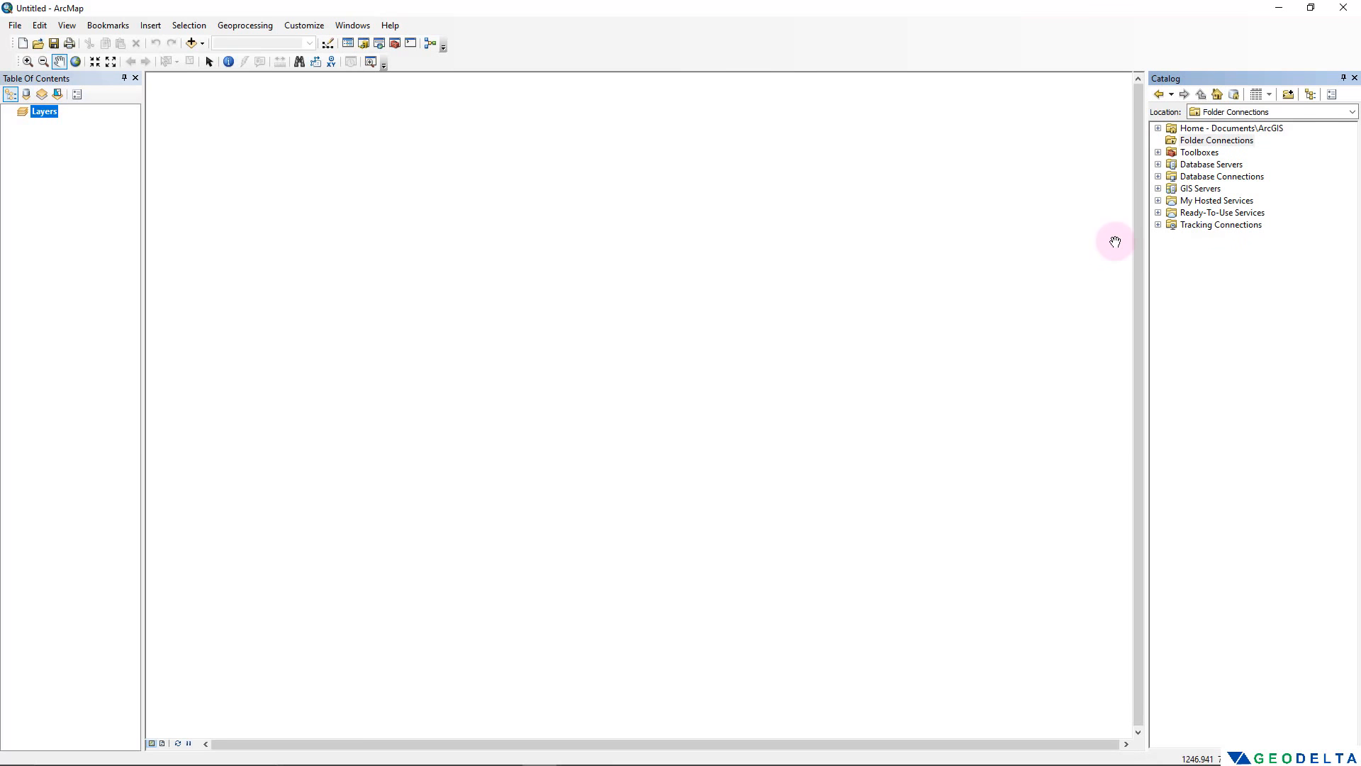
drag(1218, 78, 1337, 412)
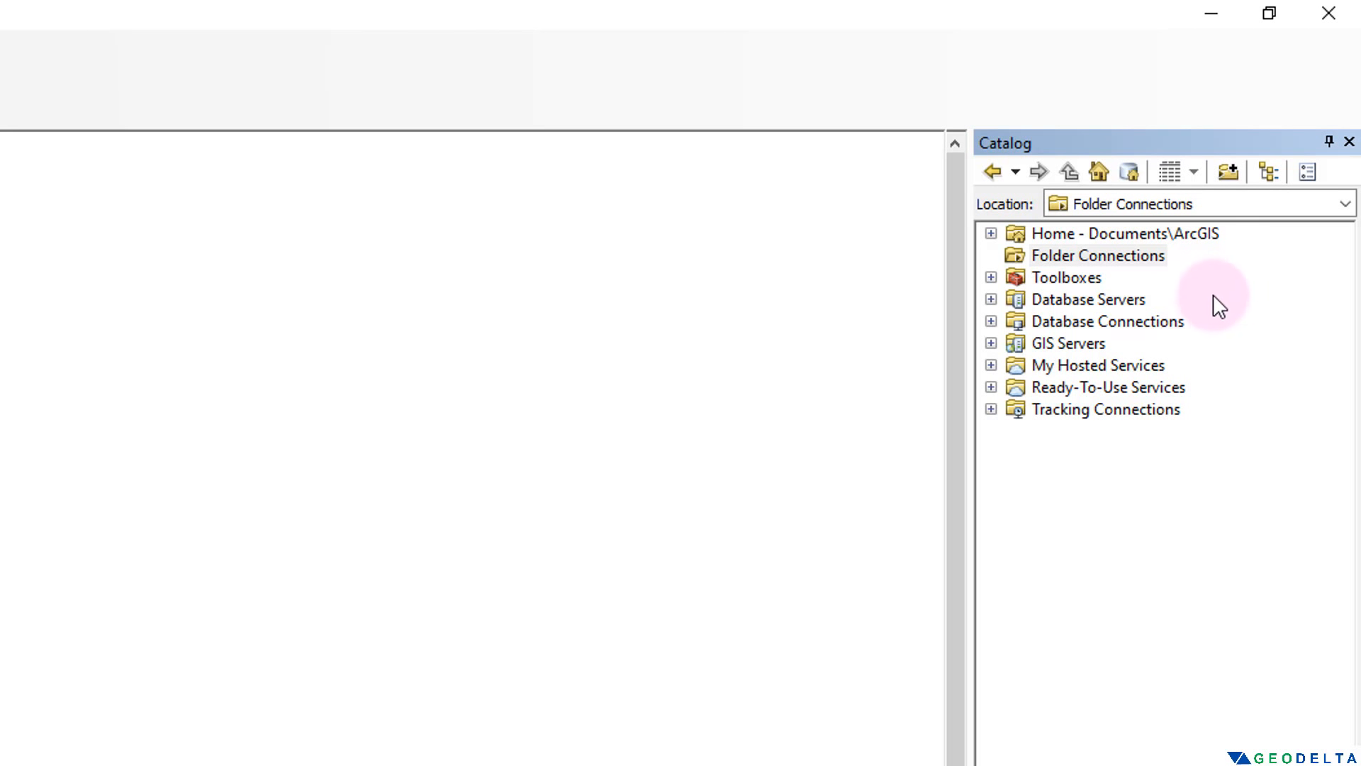
Review the locations that can be browsed in the Catalog, keeping Folder Connections as the current one
click(1345, 204)
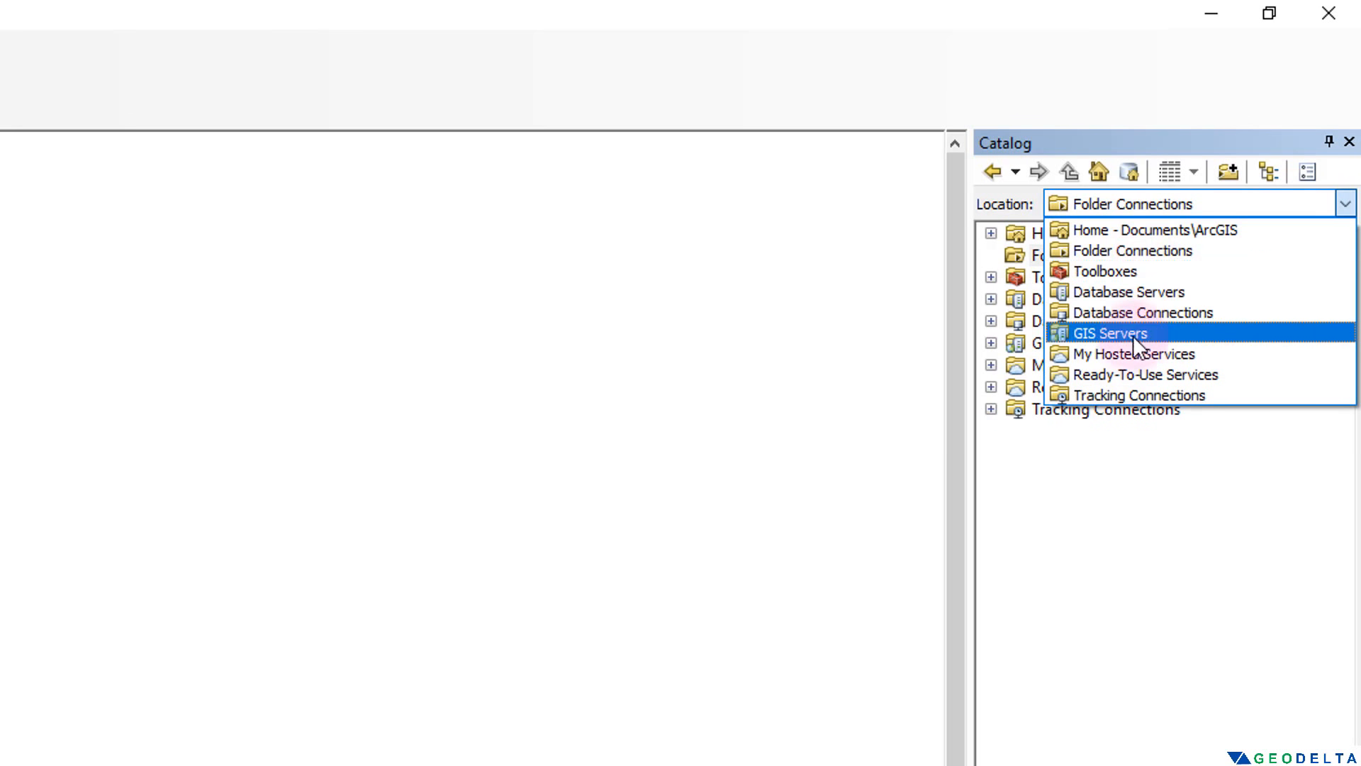
click(1345, 204)
click(1345, 204)
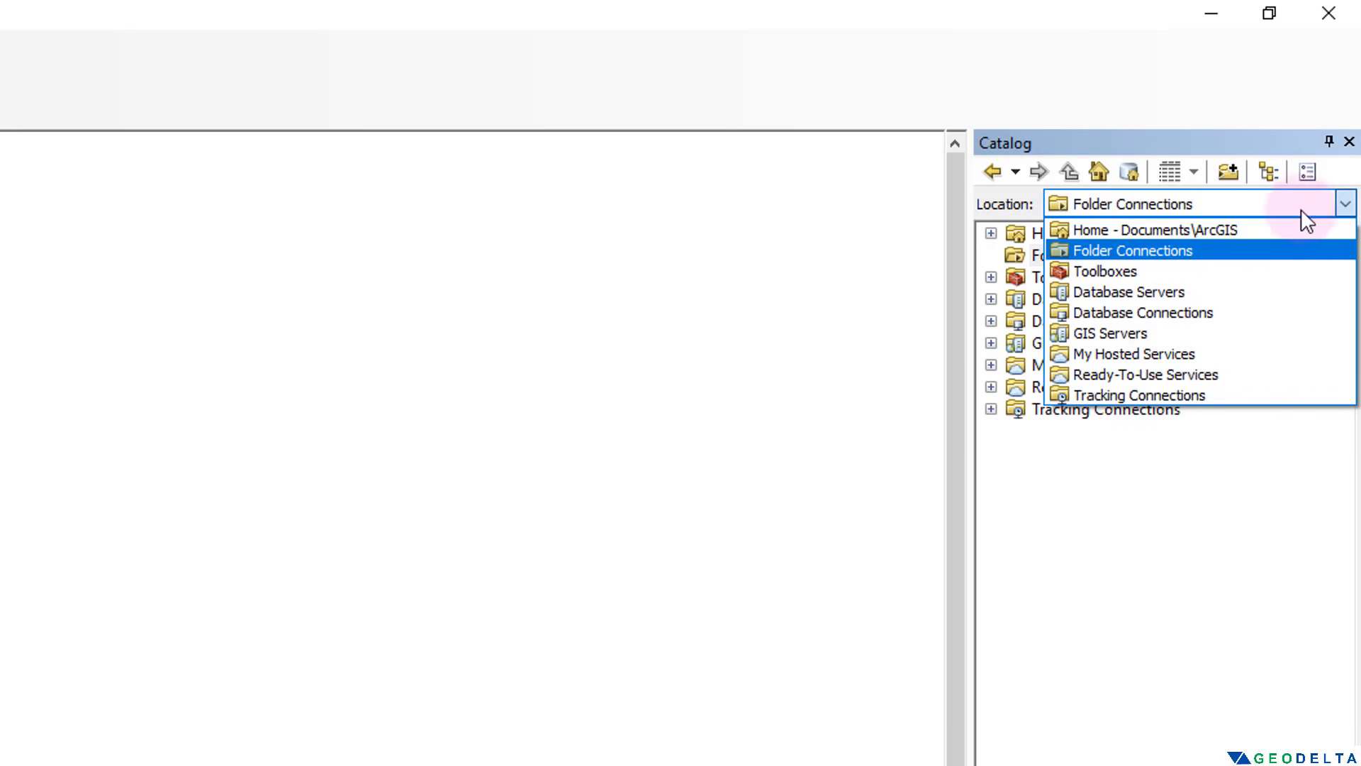
click(1231, 549)
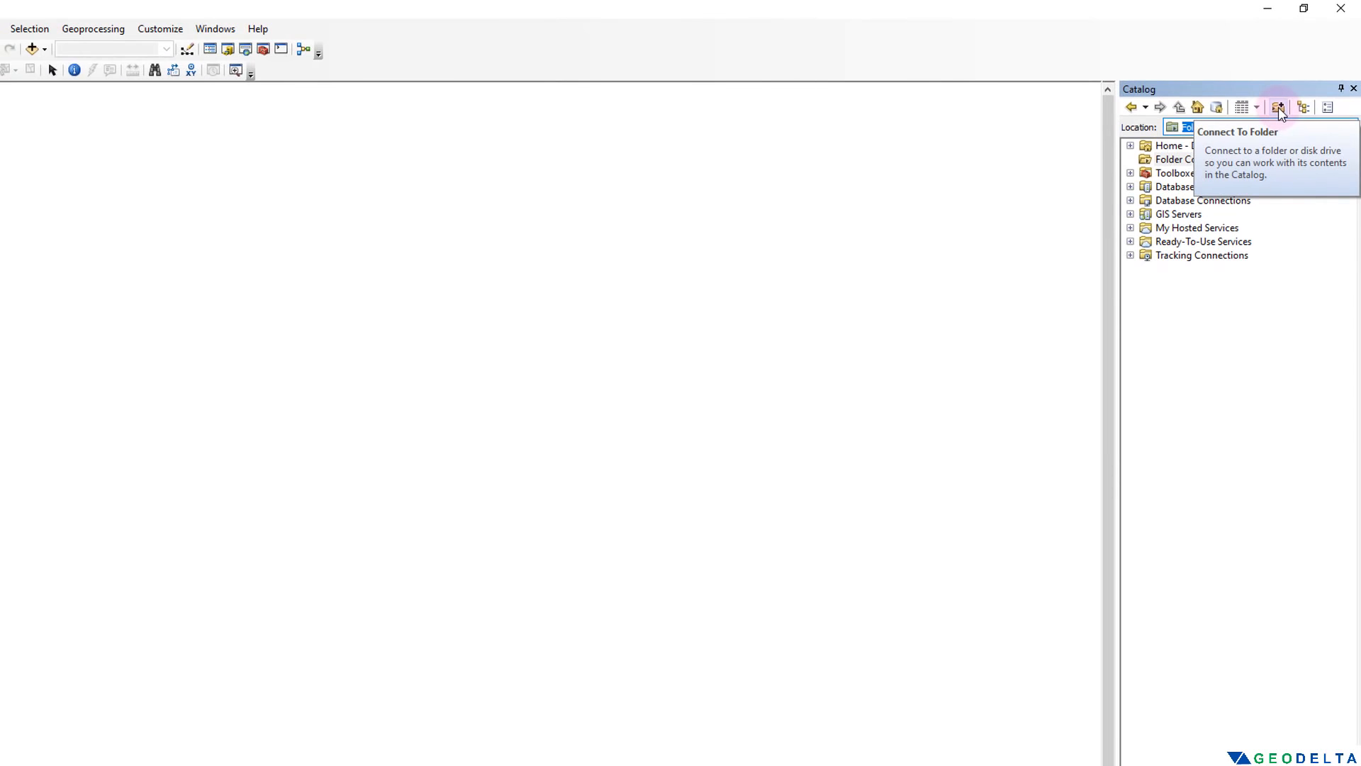
Connect the Catalog to the folder D:\GeoDelta Labs\9. Beginners Guide to ArcGIS Desktop
click(1278, 108)
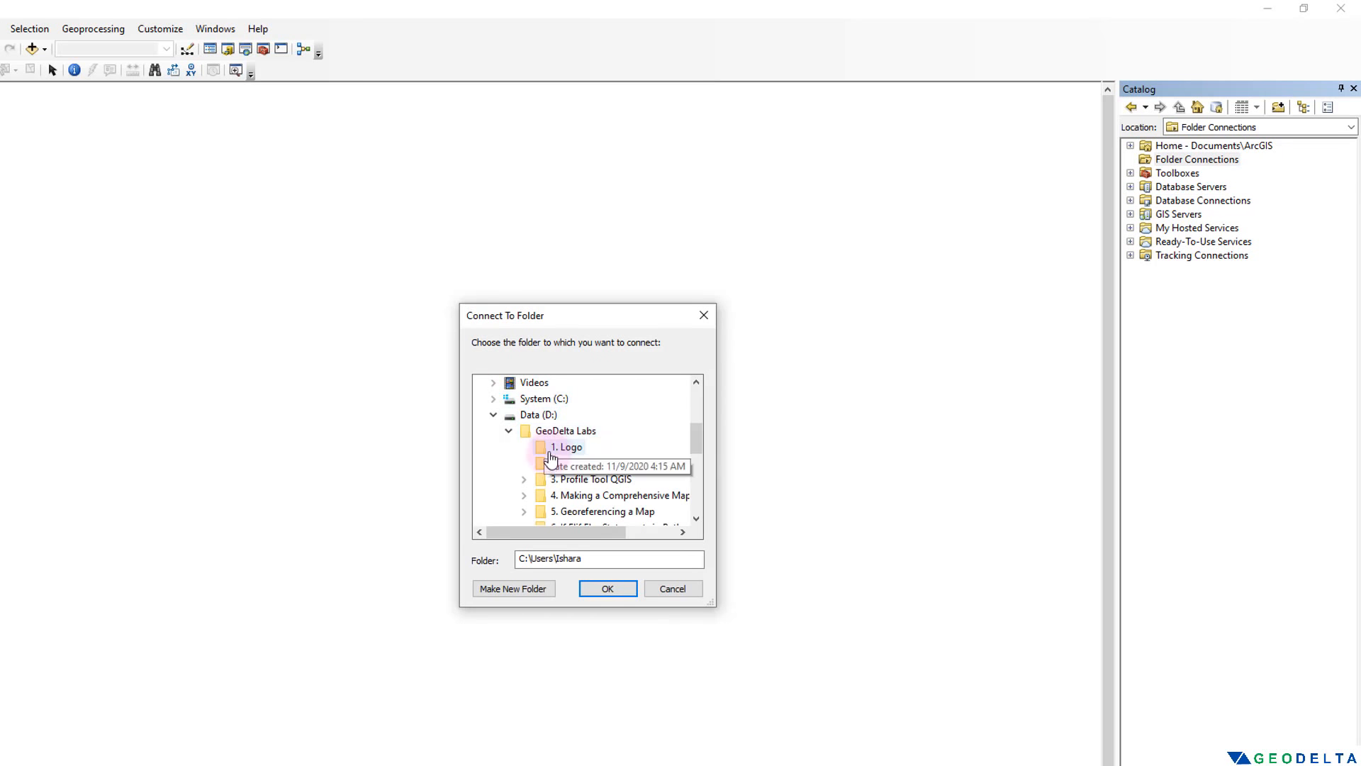
click(583, 434)
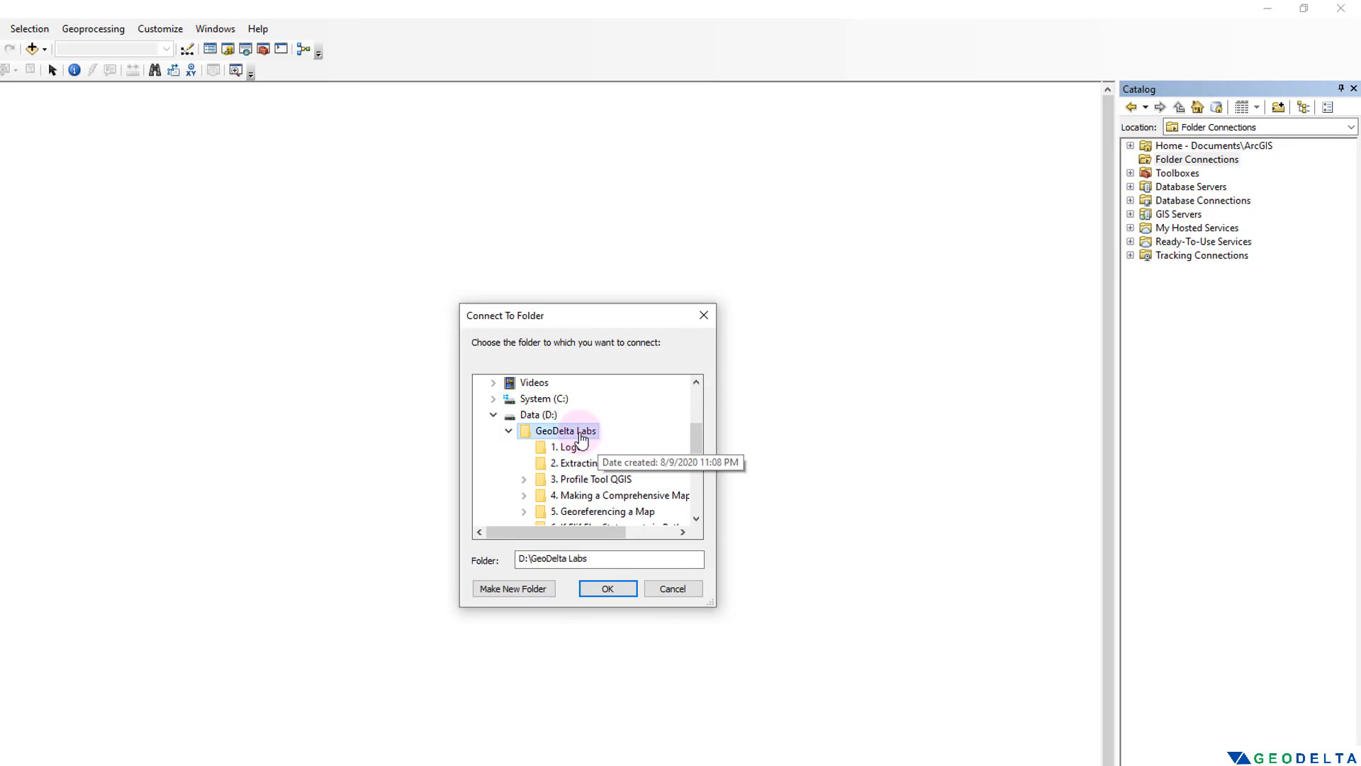
scroll(587, 441, down, 2)
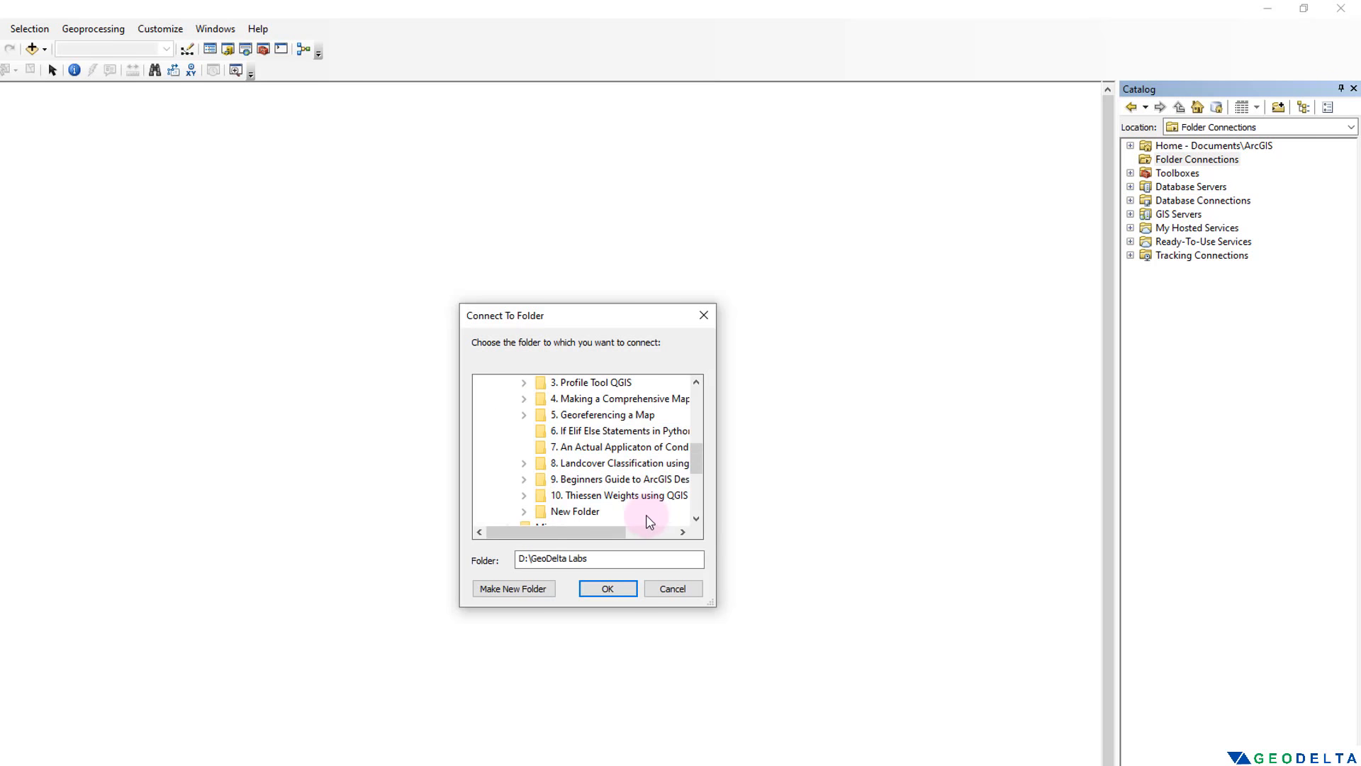
click(628, 480)
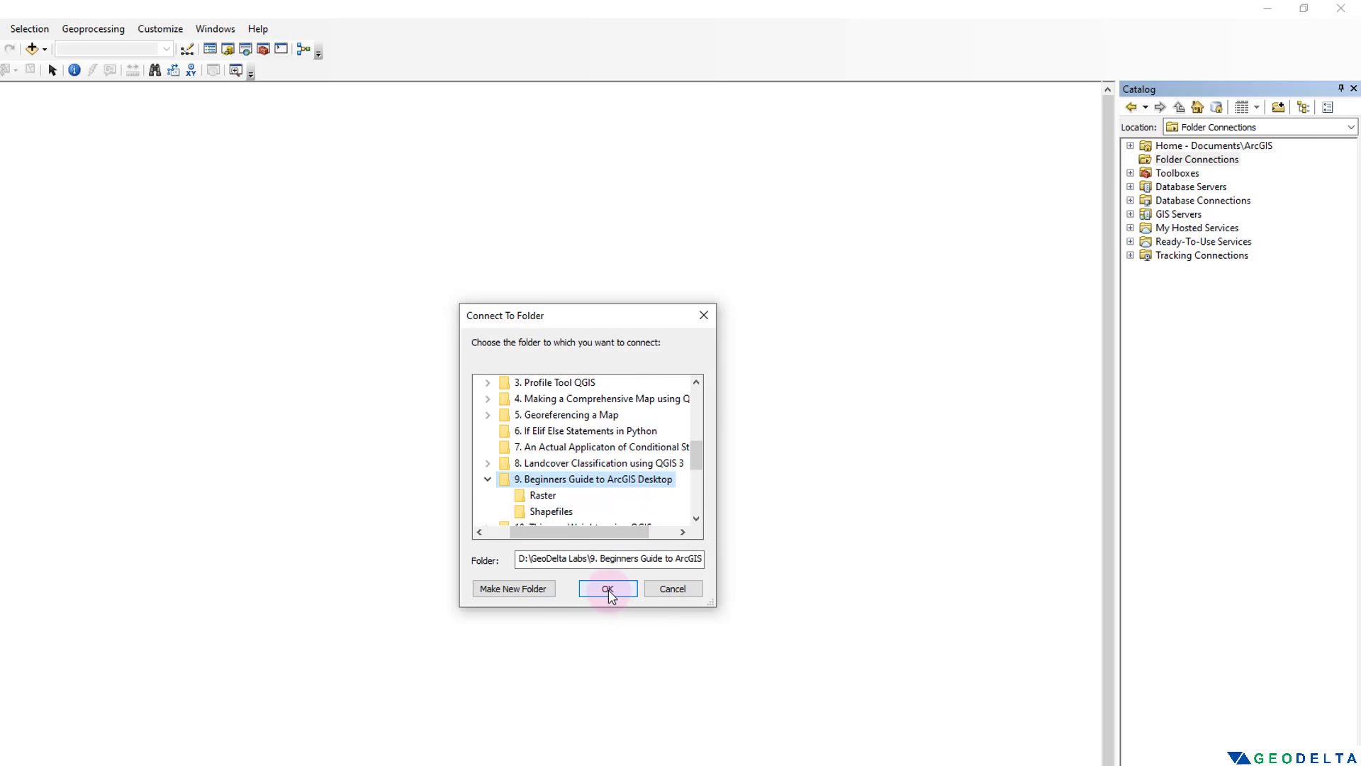
click(600, 595)
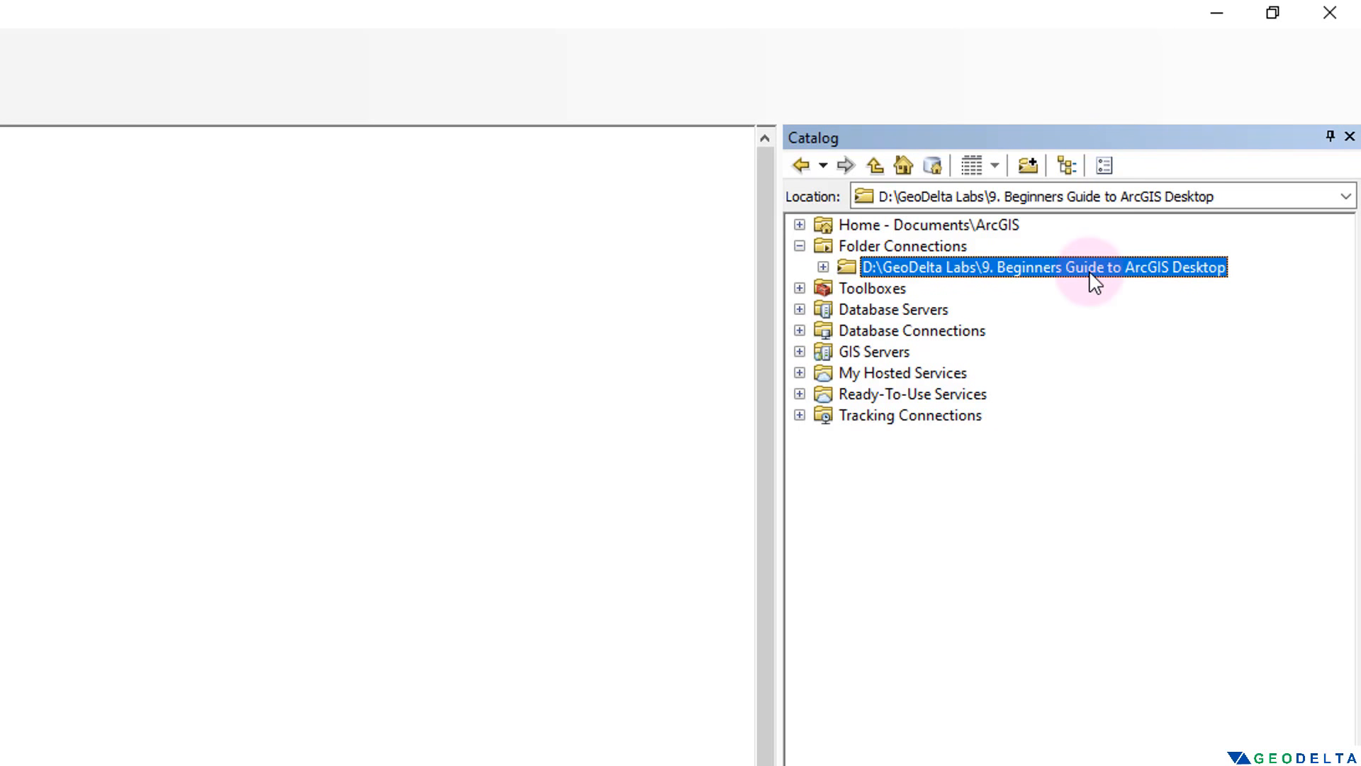
Expand the connected Beginners Guide folder and its Raster and Shapefiles subfolders in the Catalog
click(822, 267)
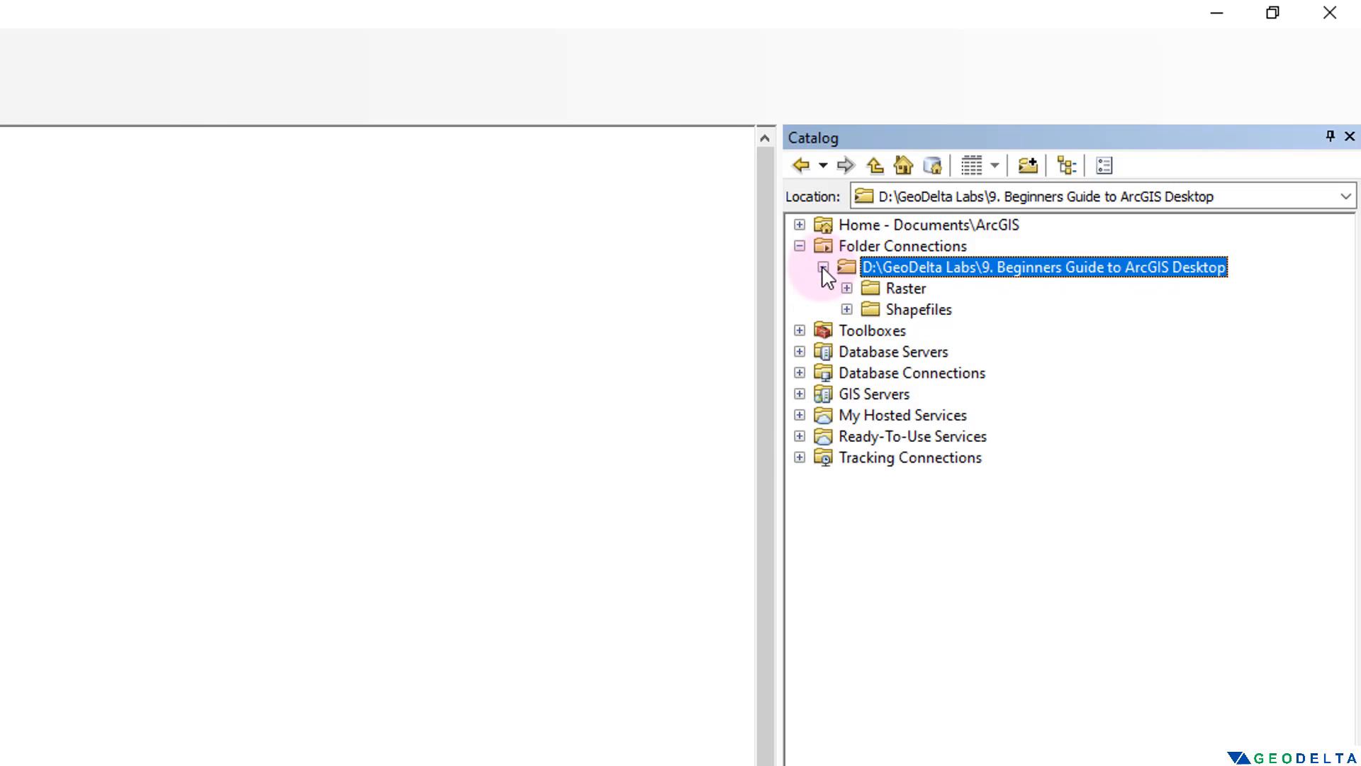
click(904, 291)
click(911, 312)
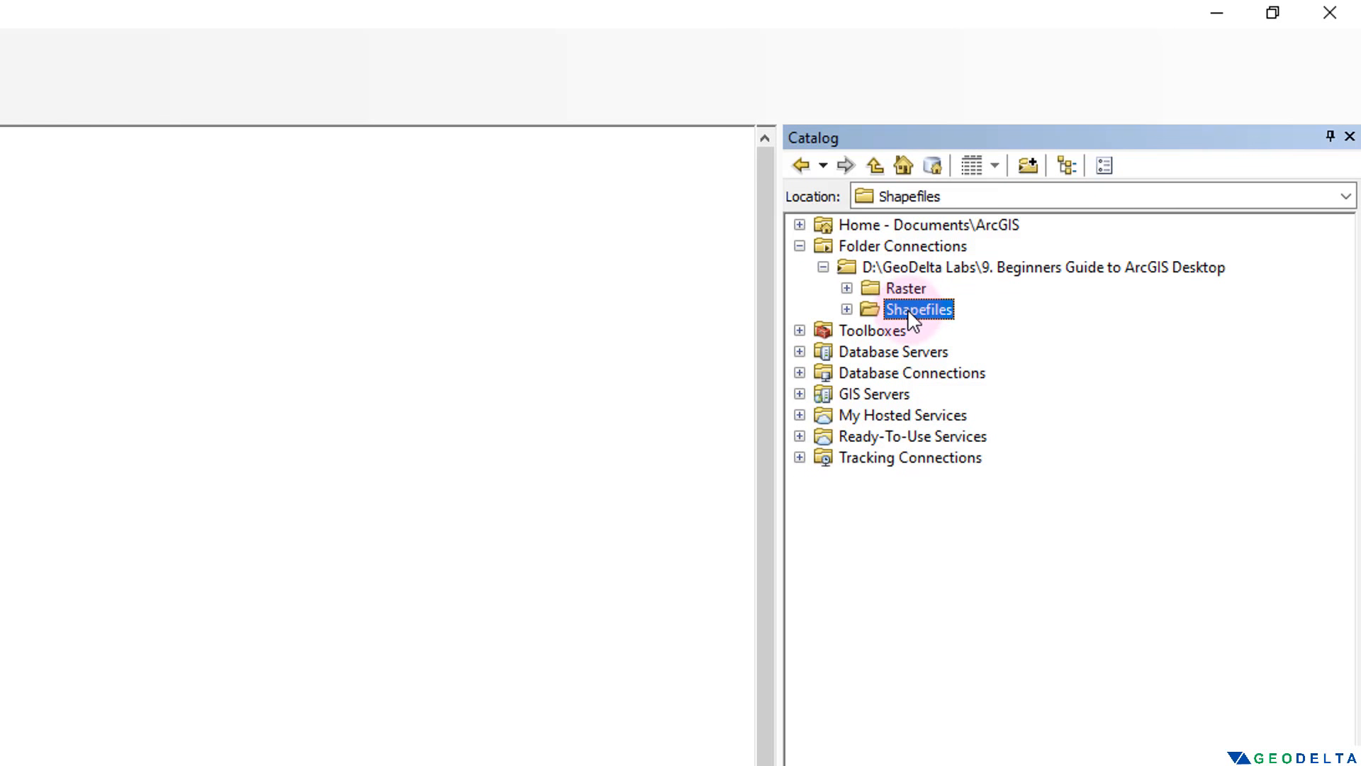
click(846, 288)
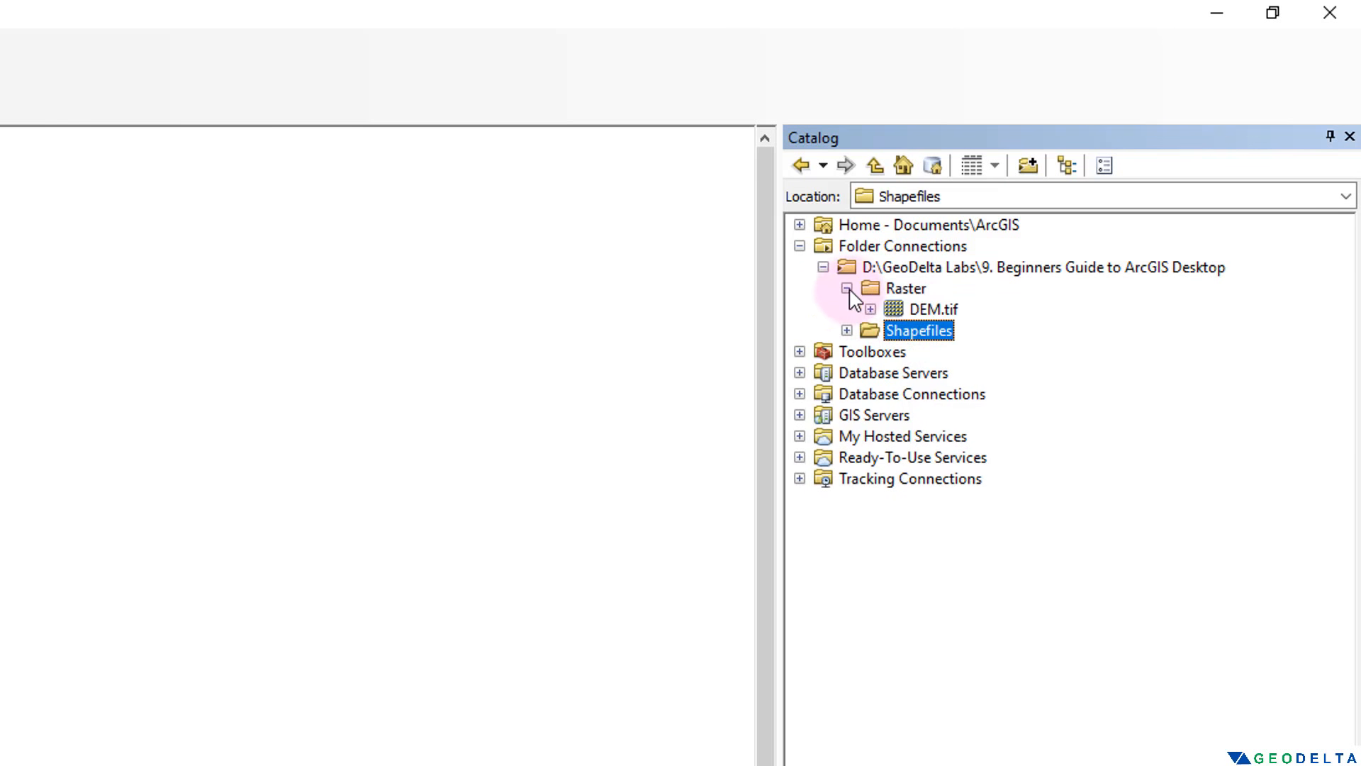
click(846, 330)
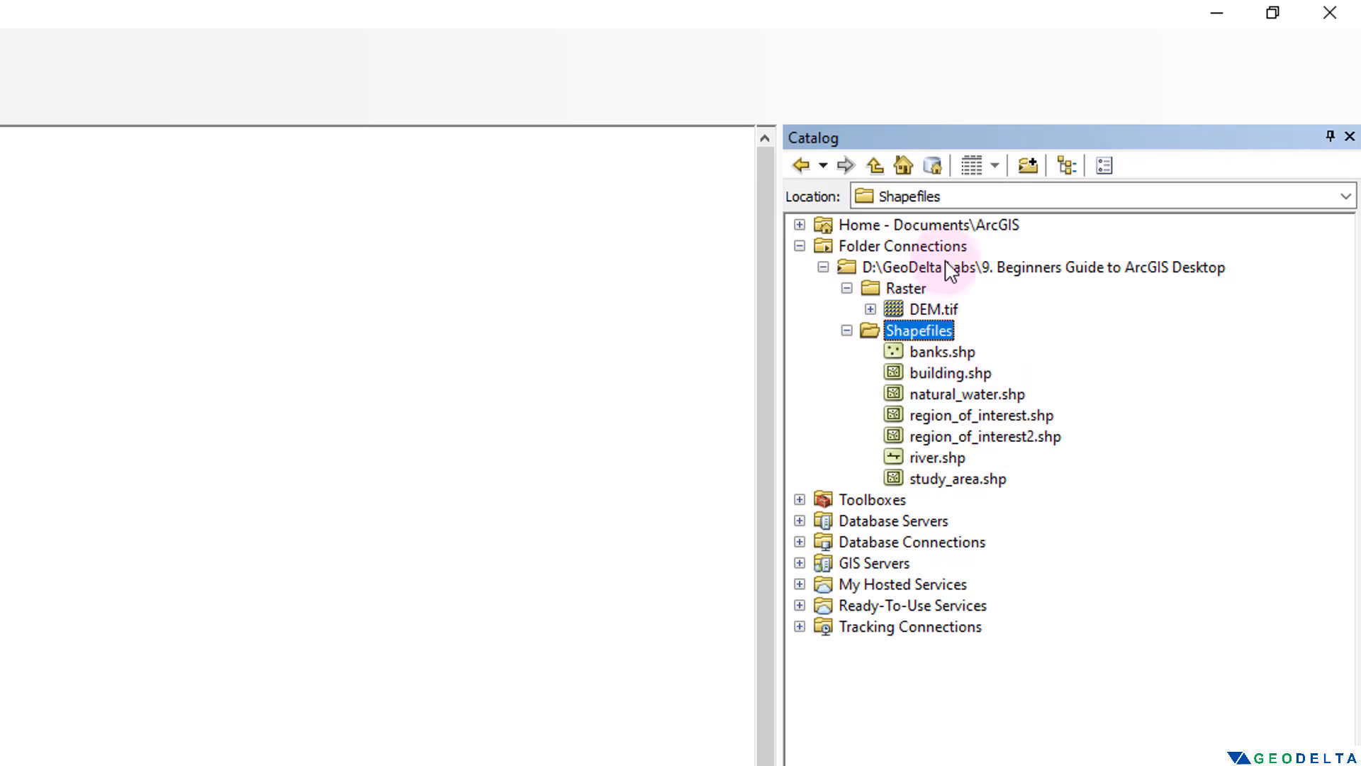
Look through the shapefiles from banks.shp to study_area.shp, and narrow the Catalog window to enlarge the map area
click(939, 352)
click(937, 373)
click(939, 394)
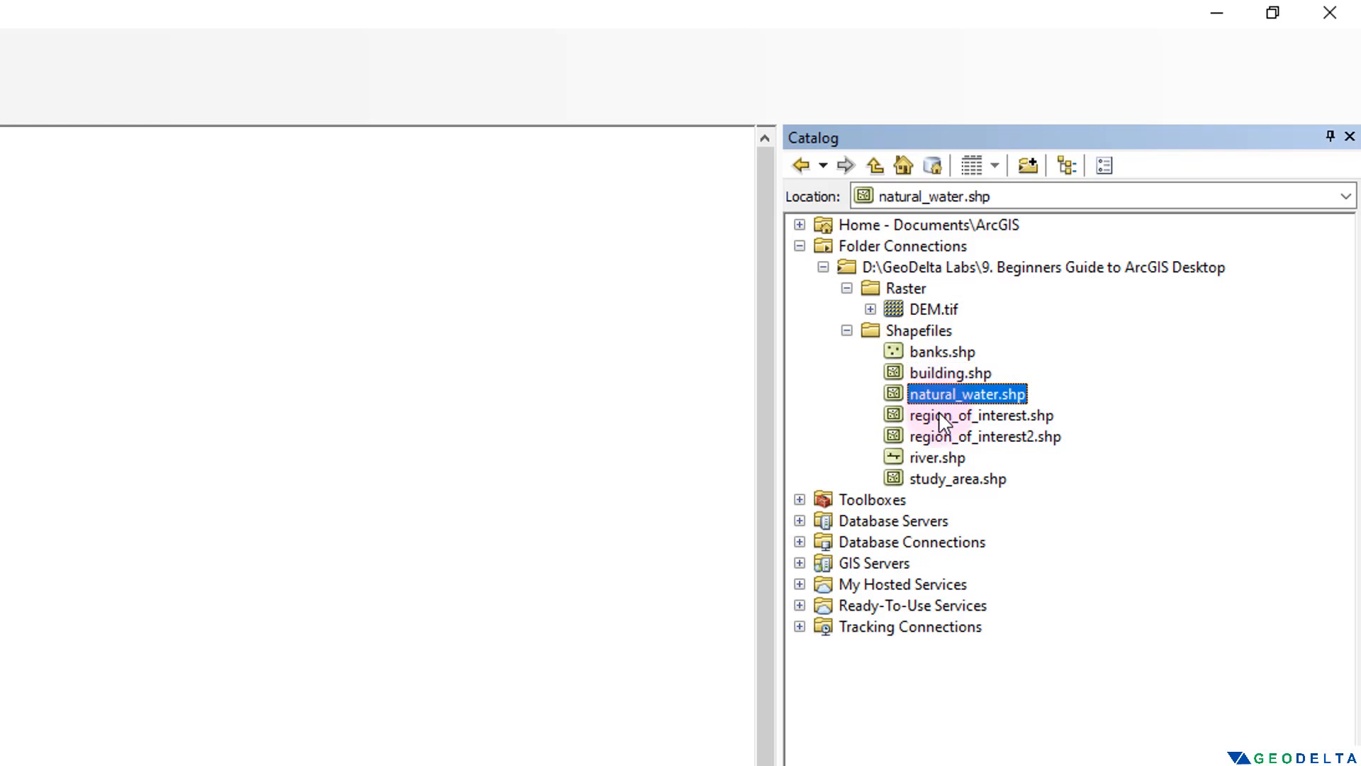
click(939, 415)
click(941, 437)
click(937, 479)
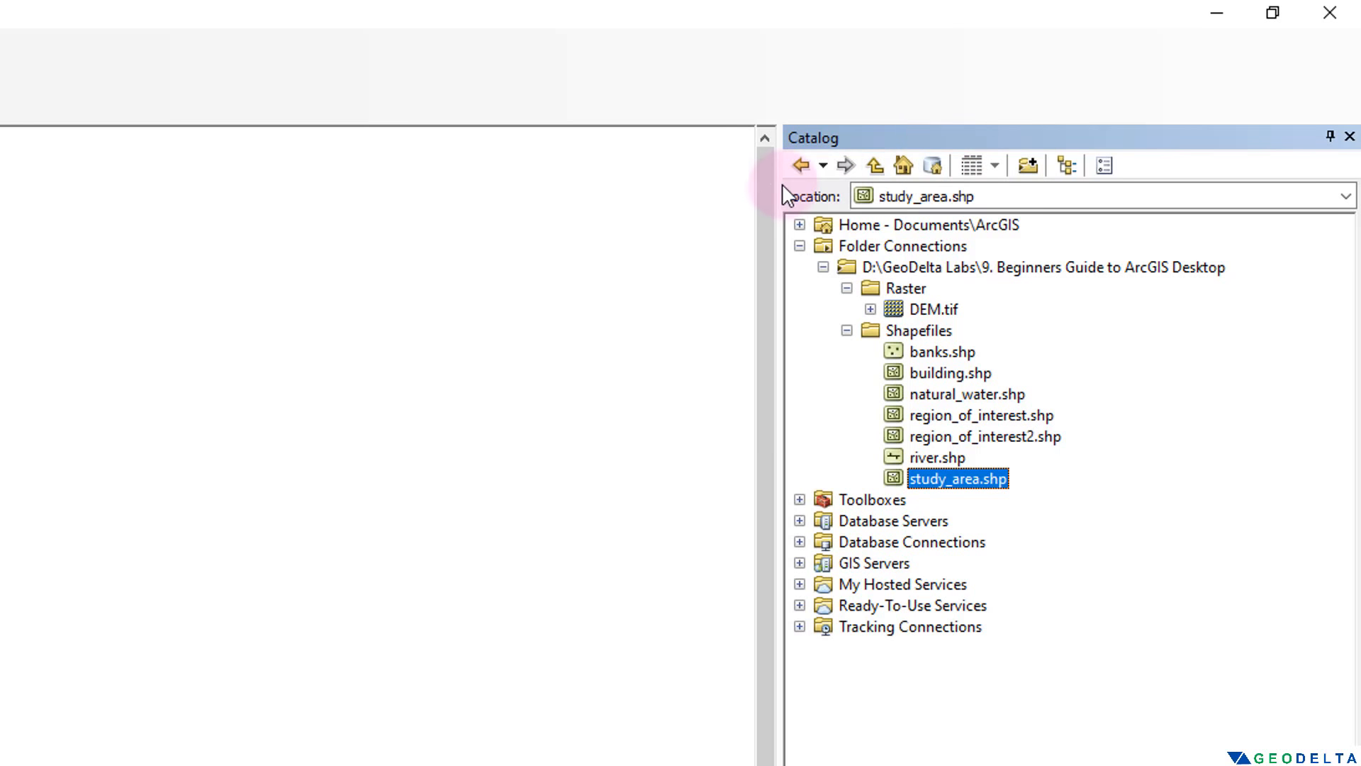
drag(779, 187, 926, 209)
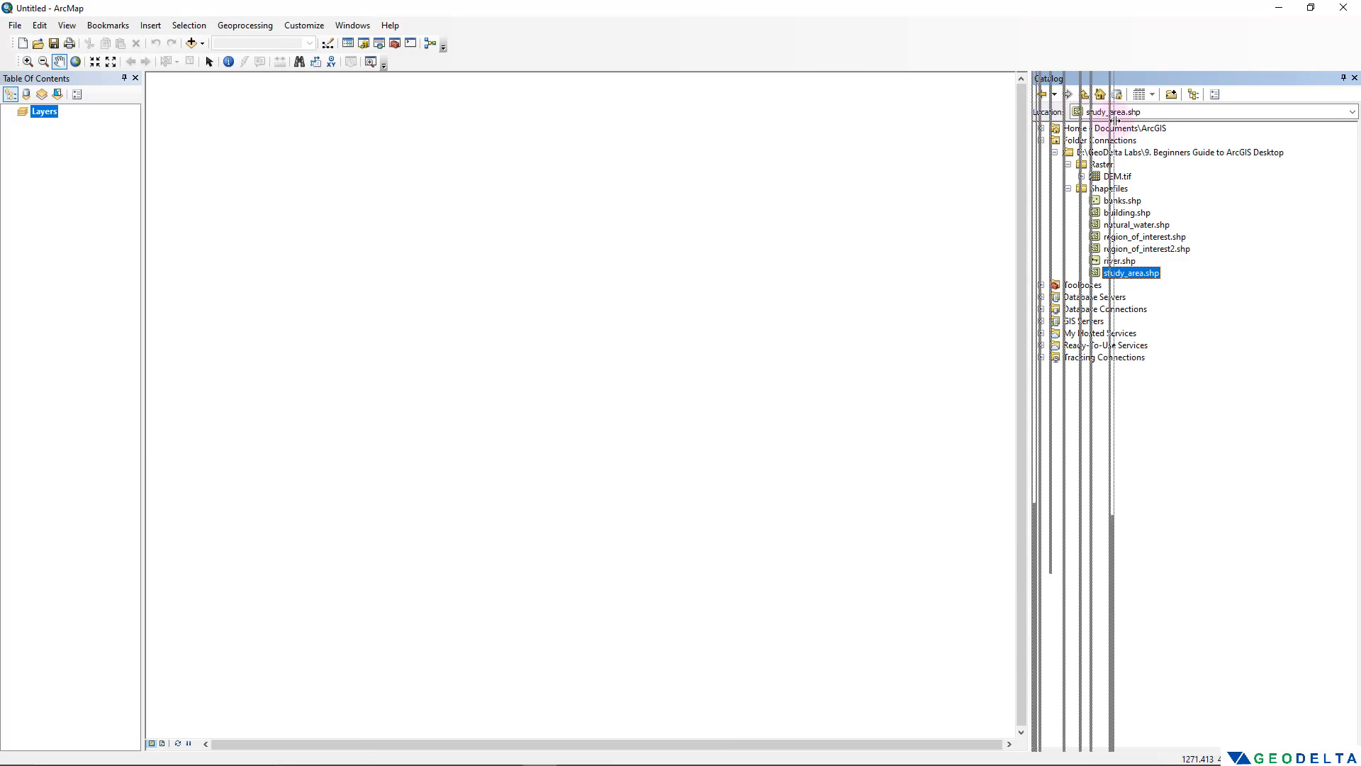
drag(1115, 119, 1146, 210)
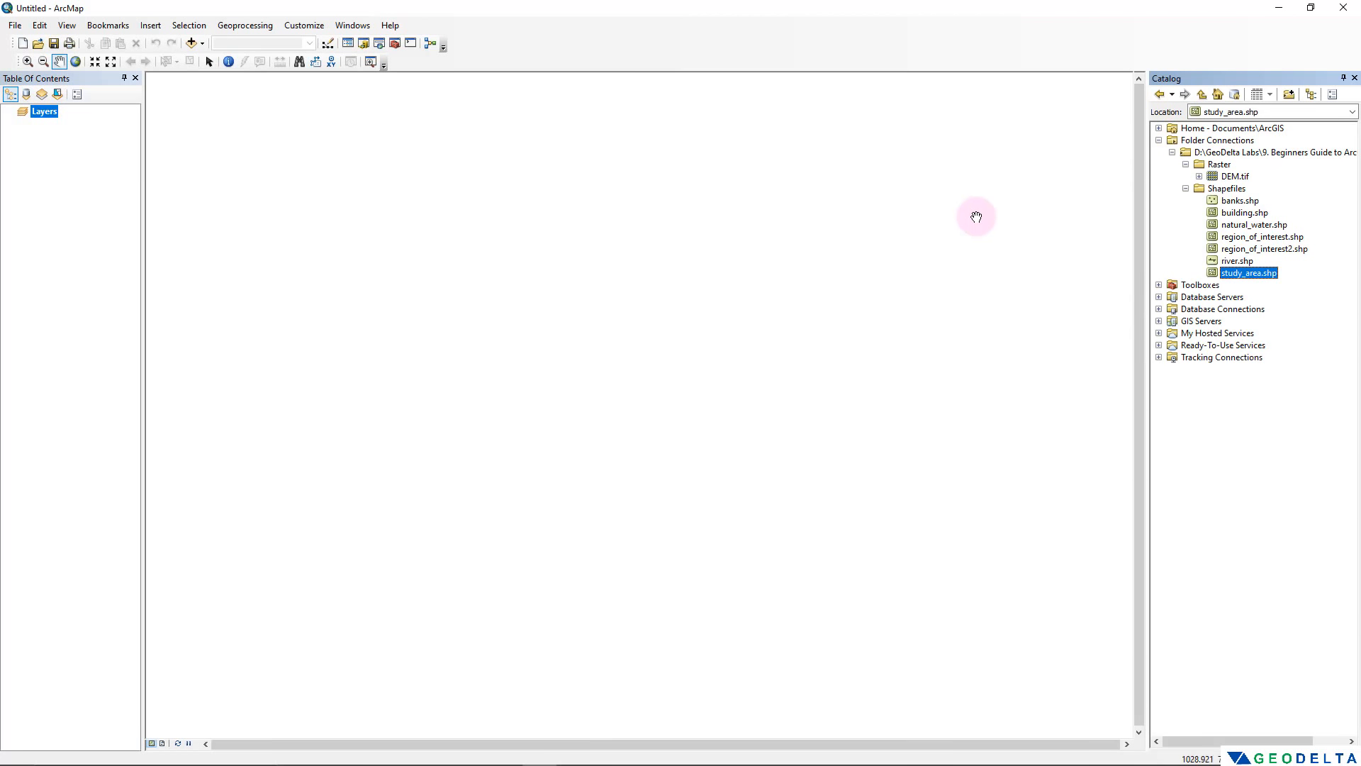
Open the Search window and run a local search across all item types for "intersect"
click(347, 27)
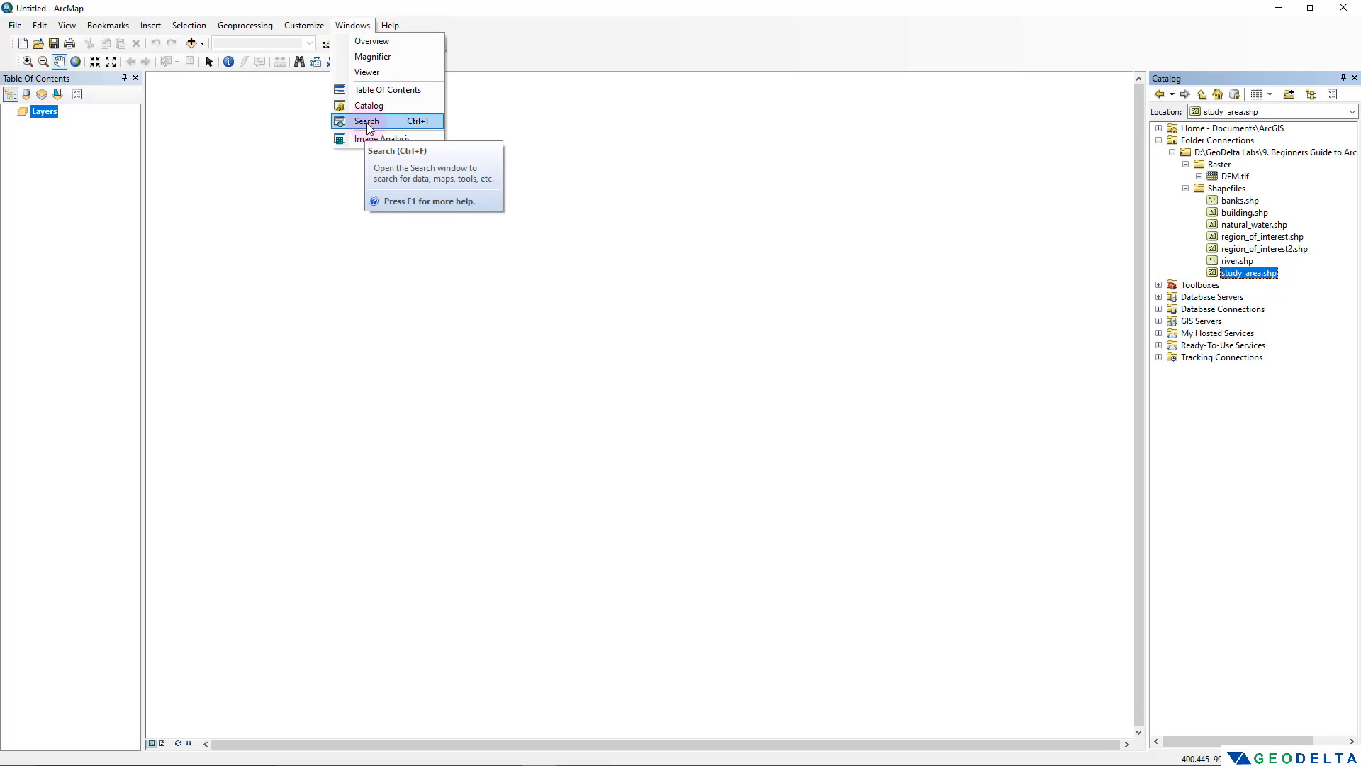
click(551, 28)
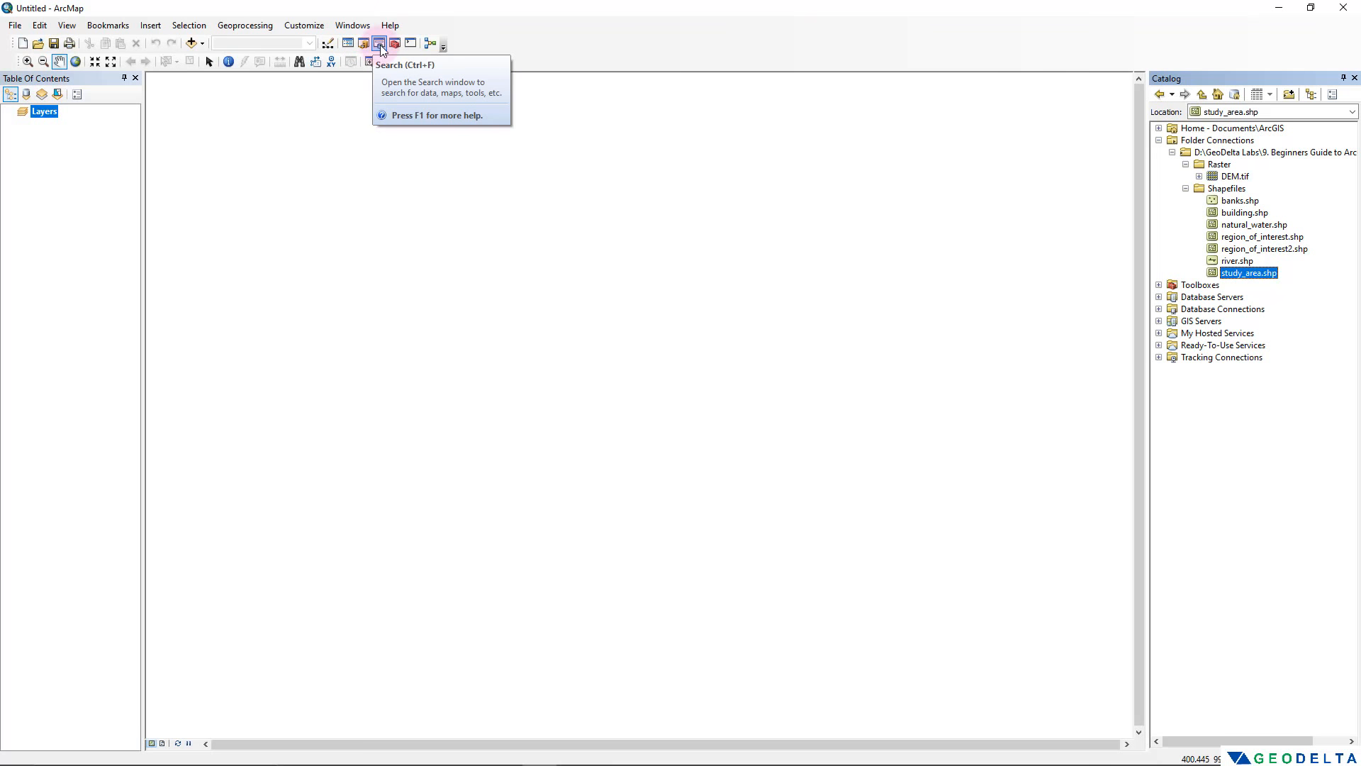
click(381, 48)
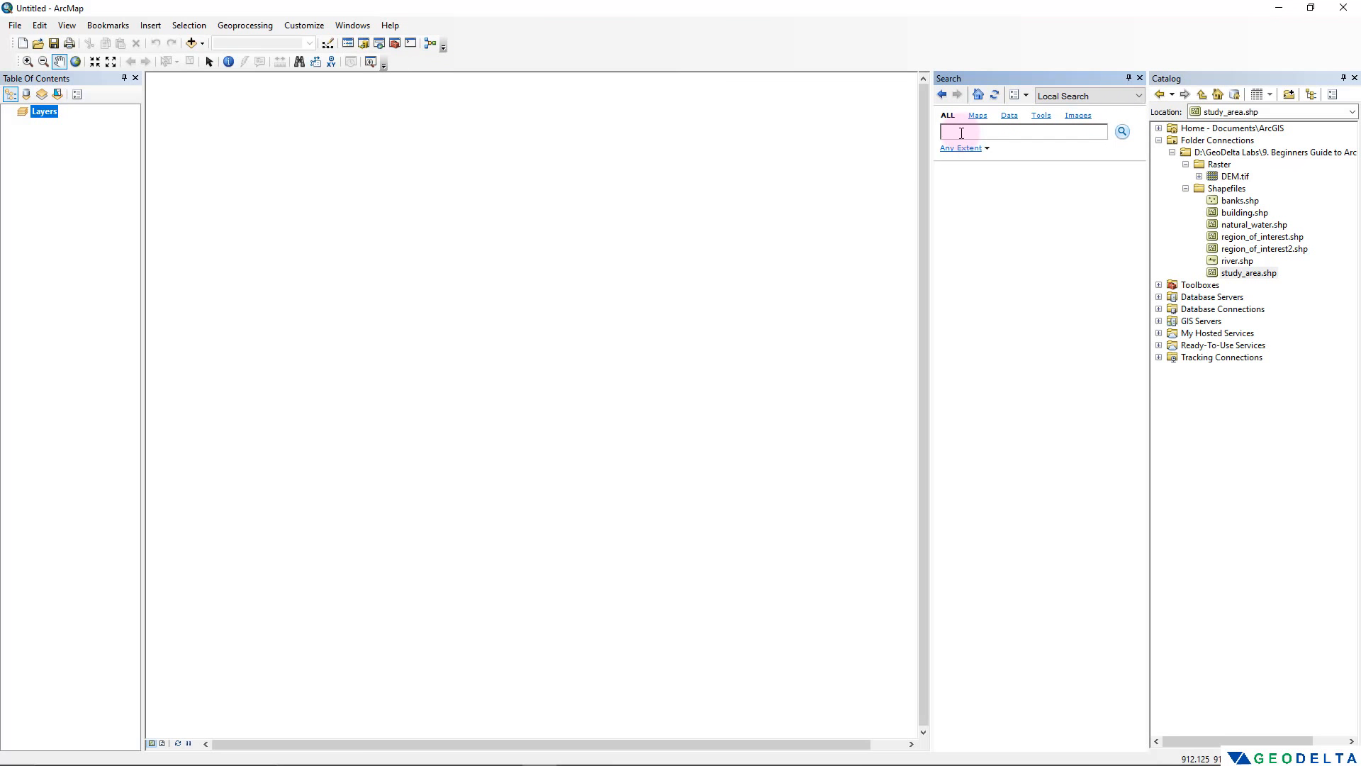
text(intersect)
key(Return)
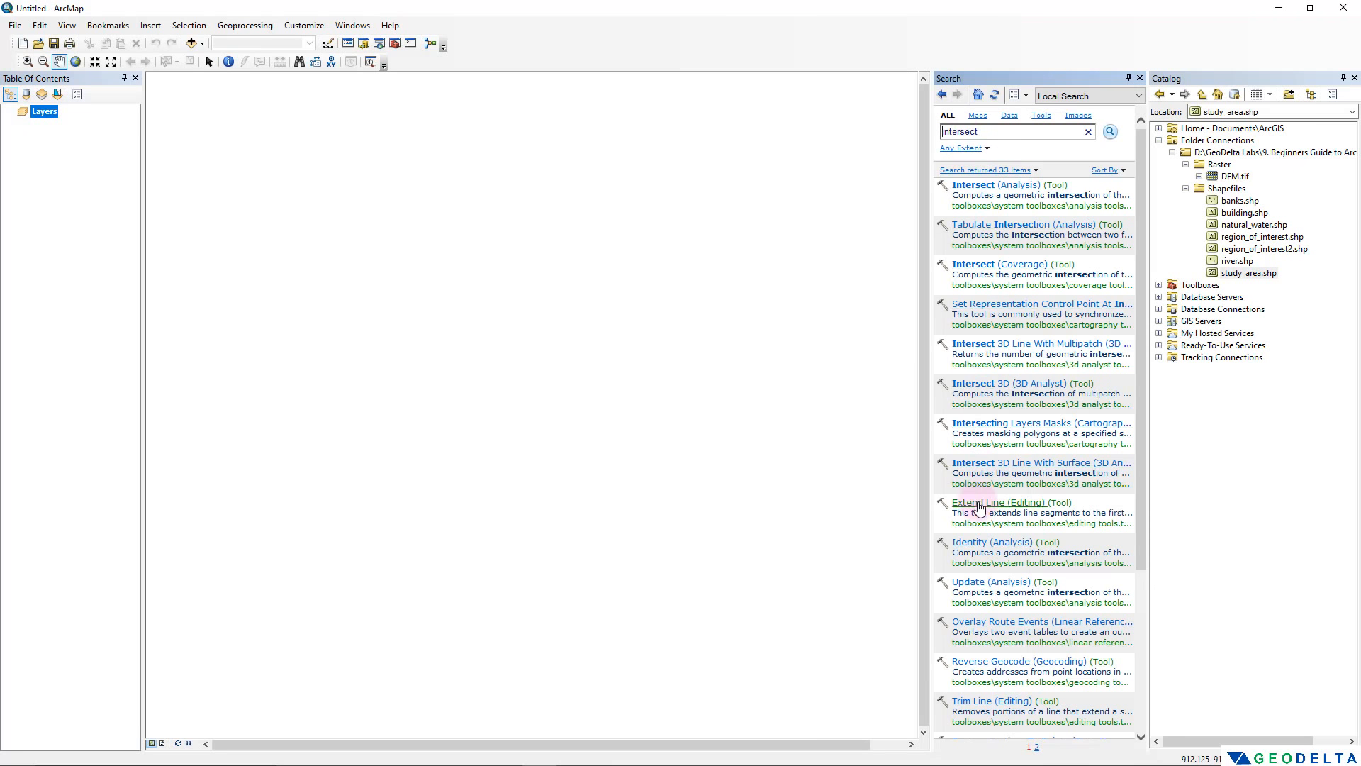
Look through the intersect search results, undock the Search window over the map, enlarge it, and close it
scroll(1002, 489, down, 3)
scroll(1001, 489, up, 3)
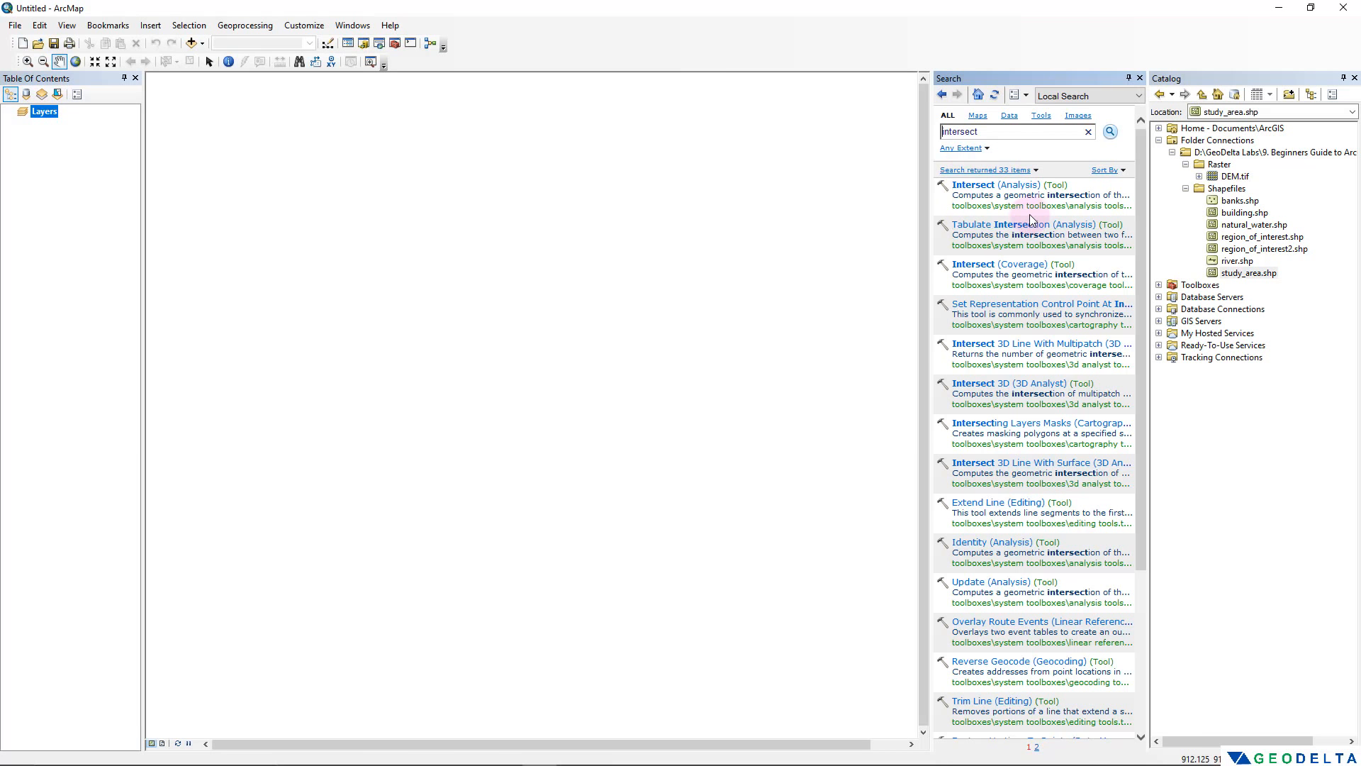
drag(1045, 83, 627, 102)
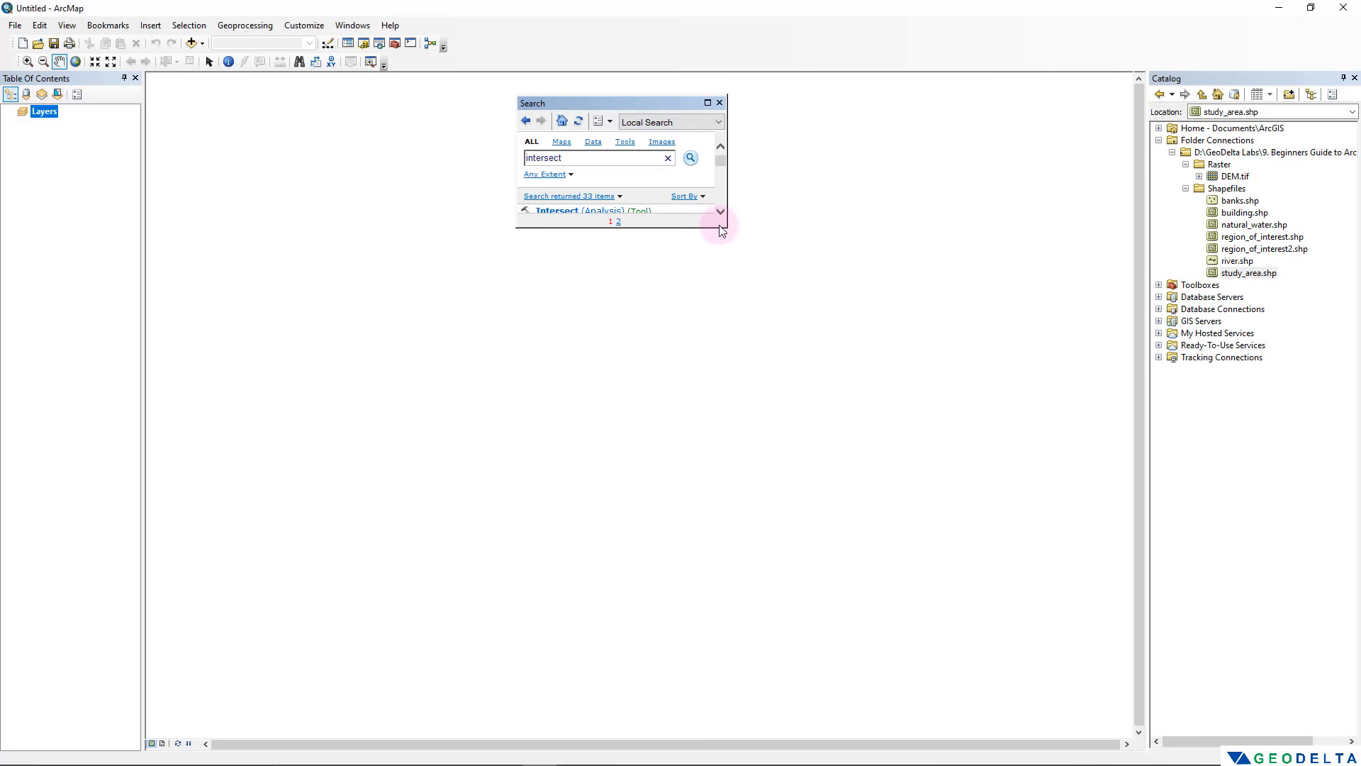
drag(721, 231, 842, 661)
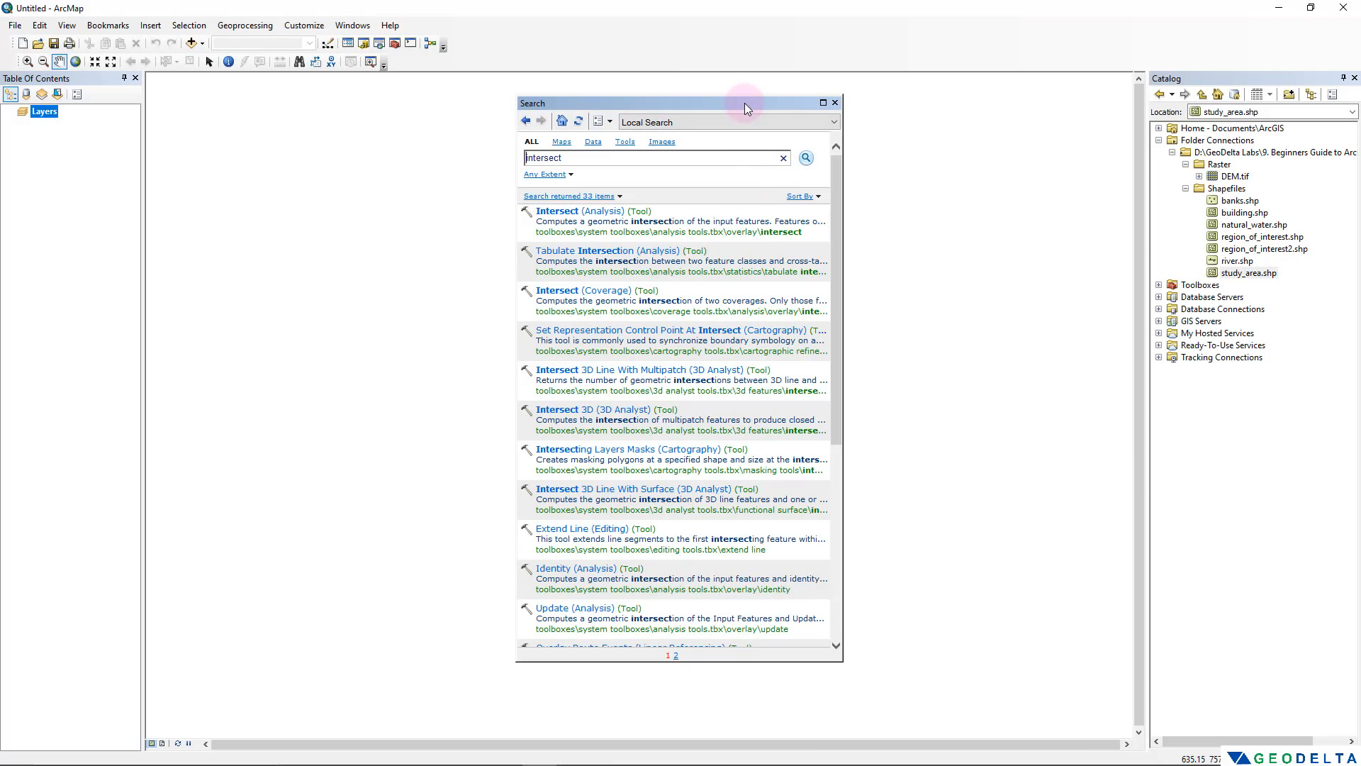
click(835, 103)
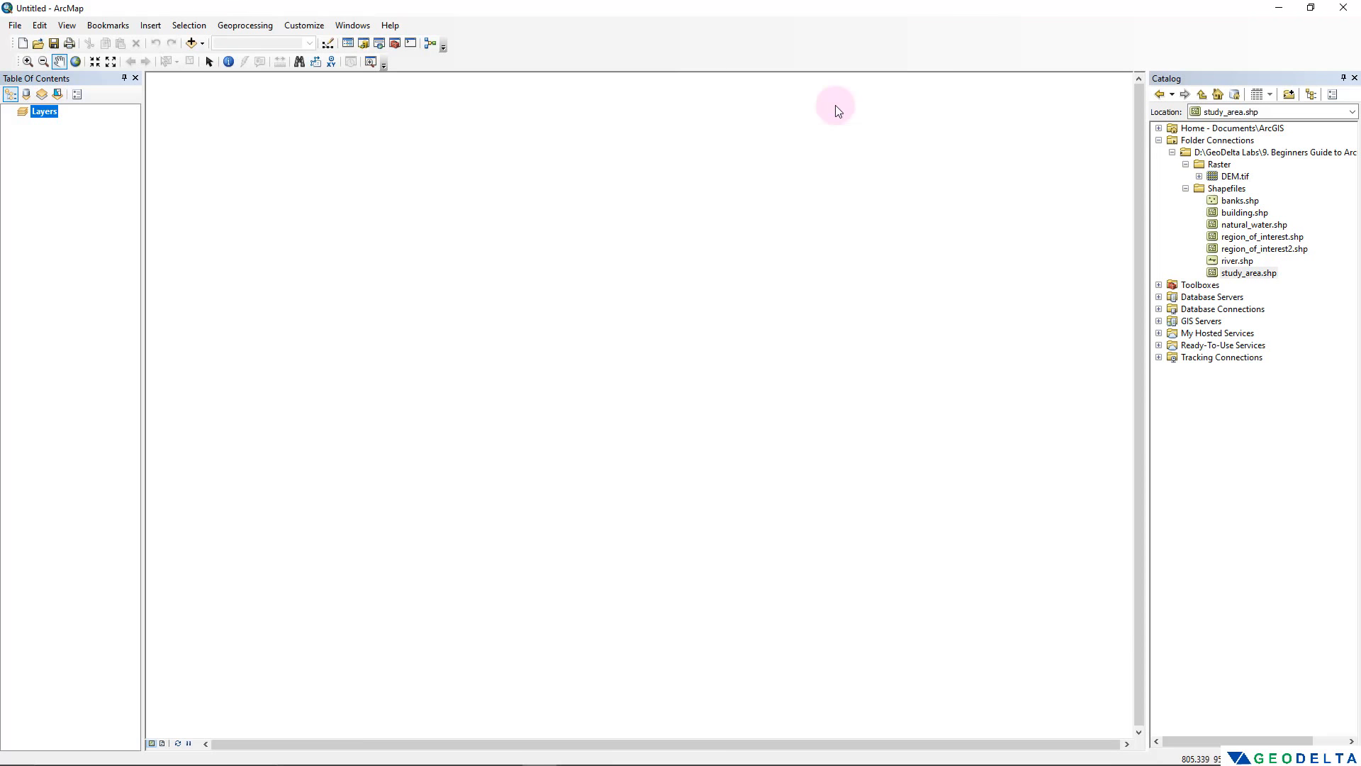
Open the ArcToolbox window, stretch it to nearly the full height of the map area, and reposition it over the map
click(395, 44)
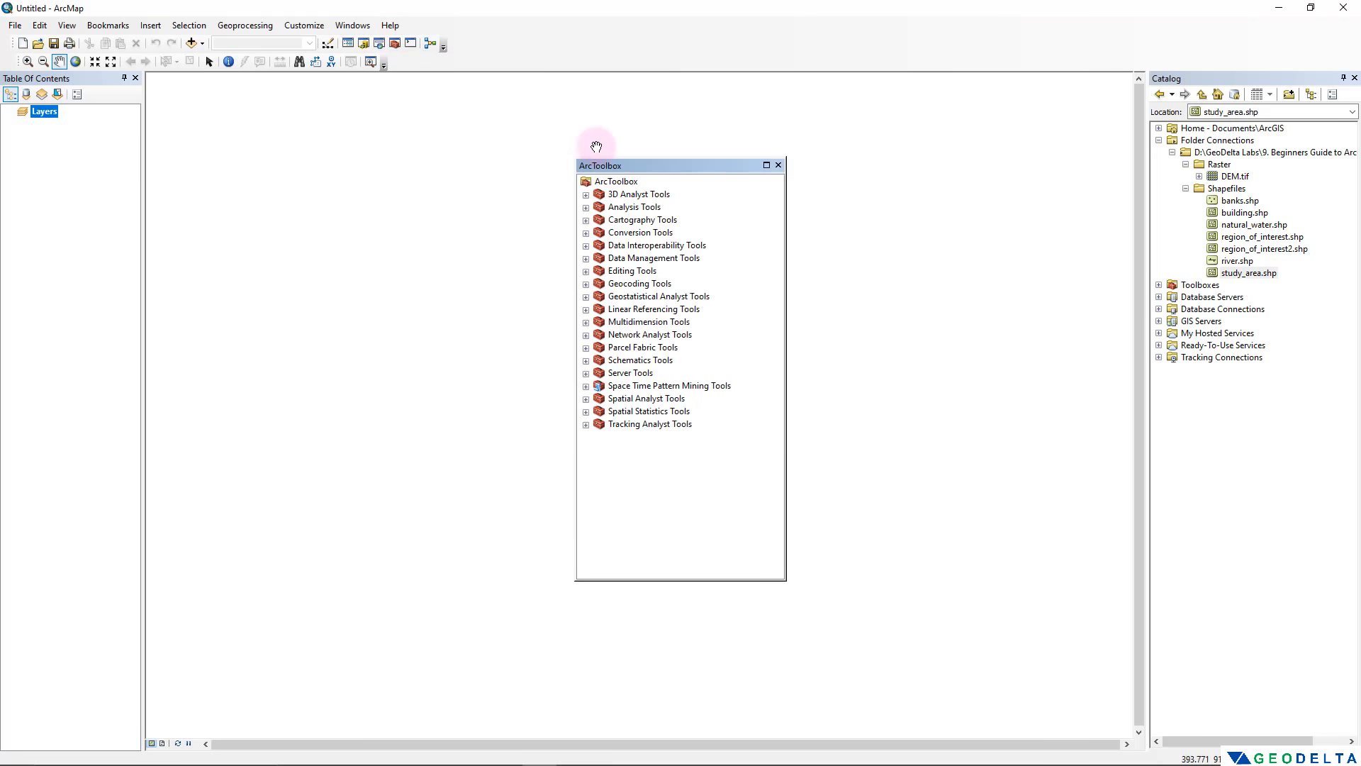
drag(632, 167, 977, 85)
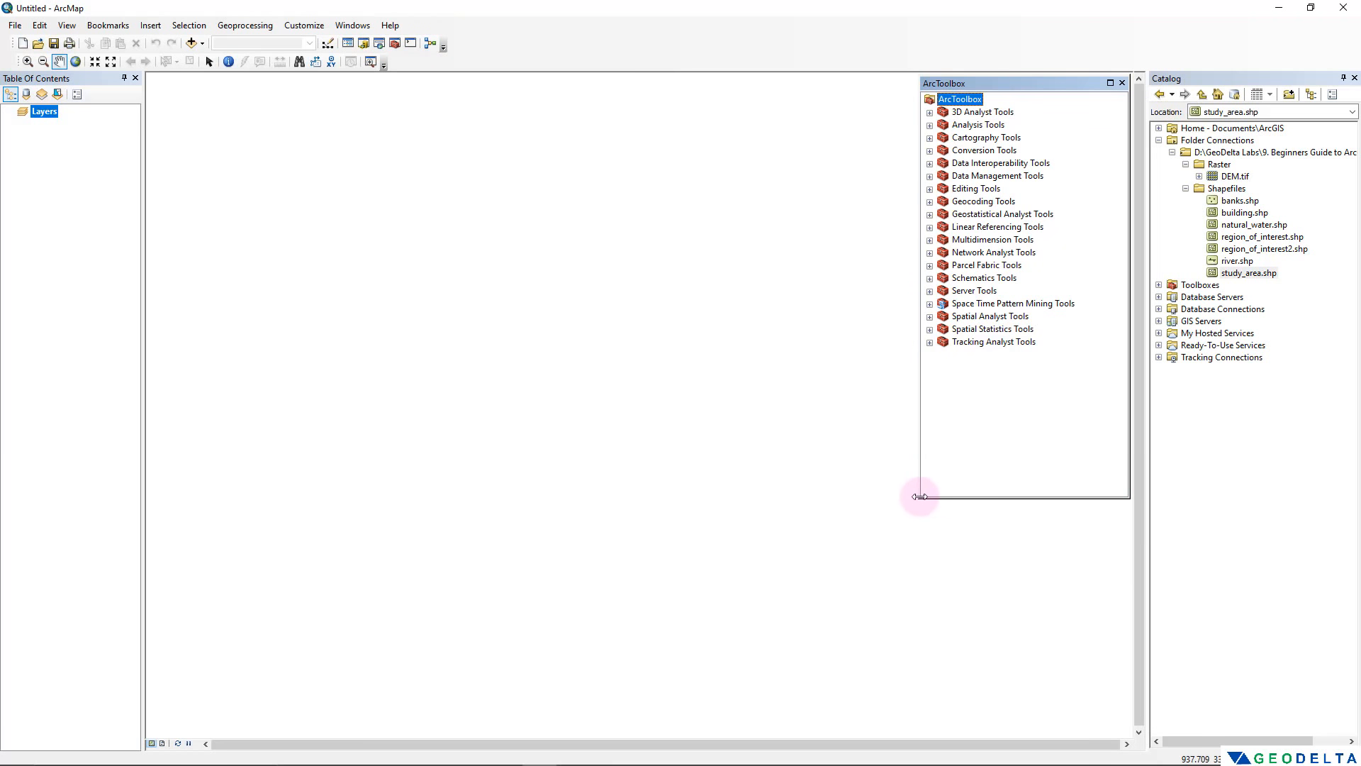
drag(920, 496, 907, 547)
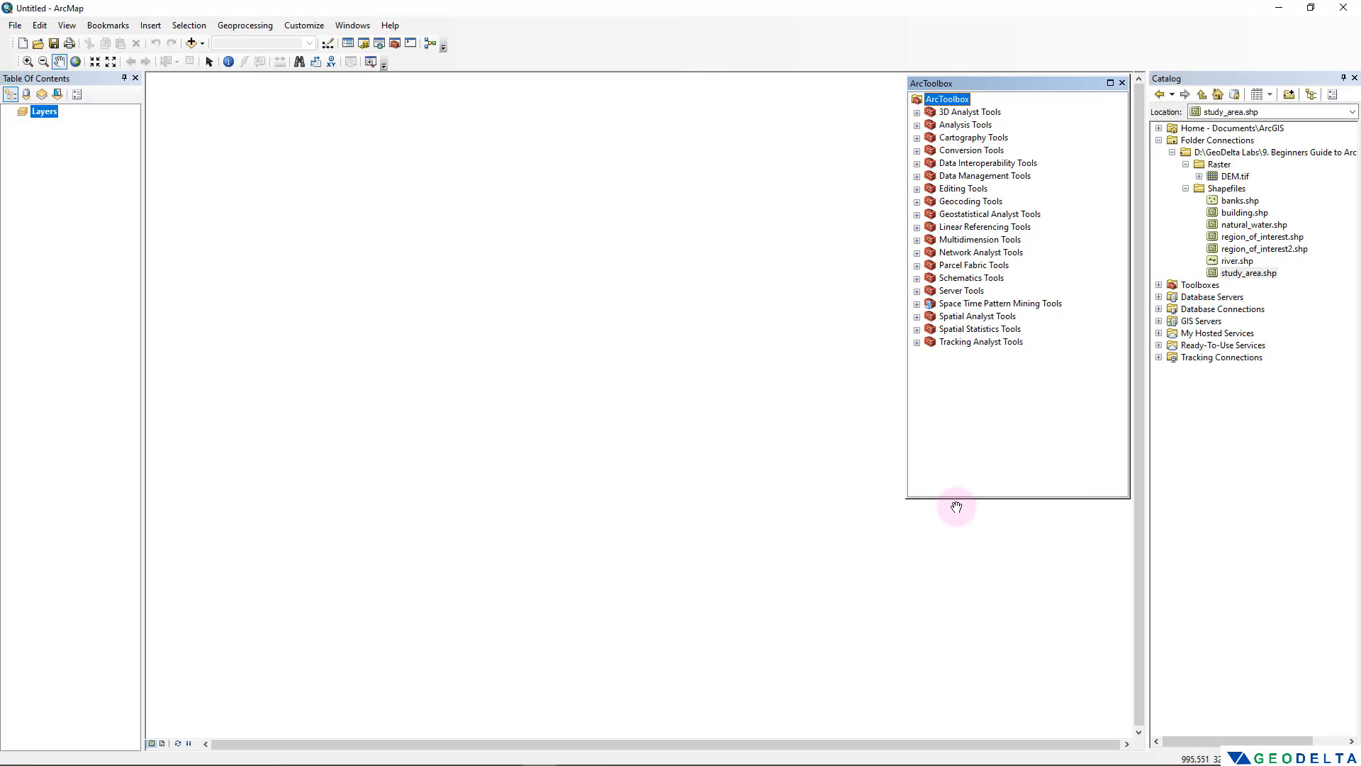
drag(958, 498, 958, 727)
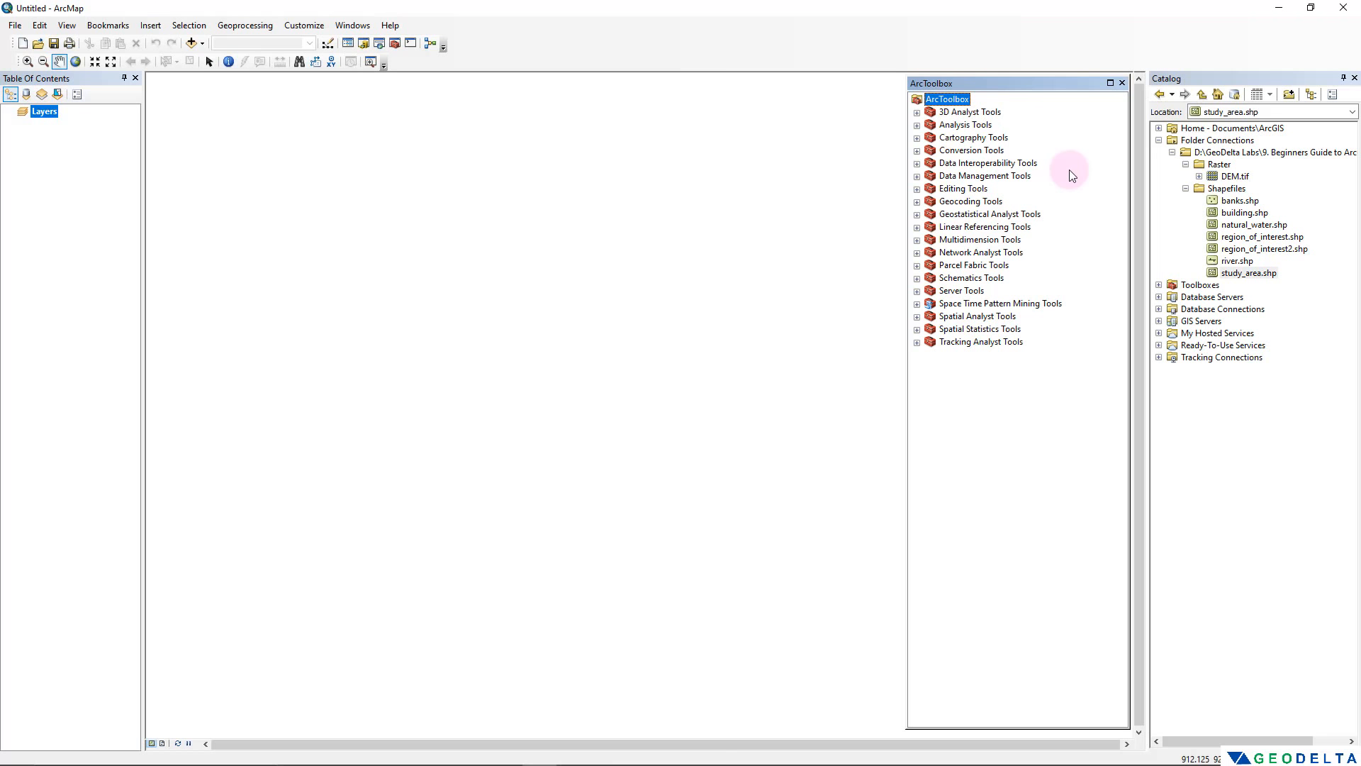
drag(1035, 82, 1030, 87)
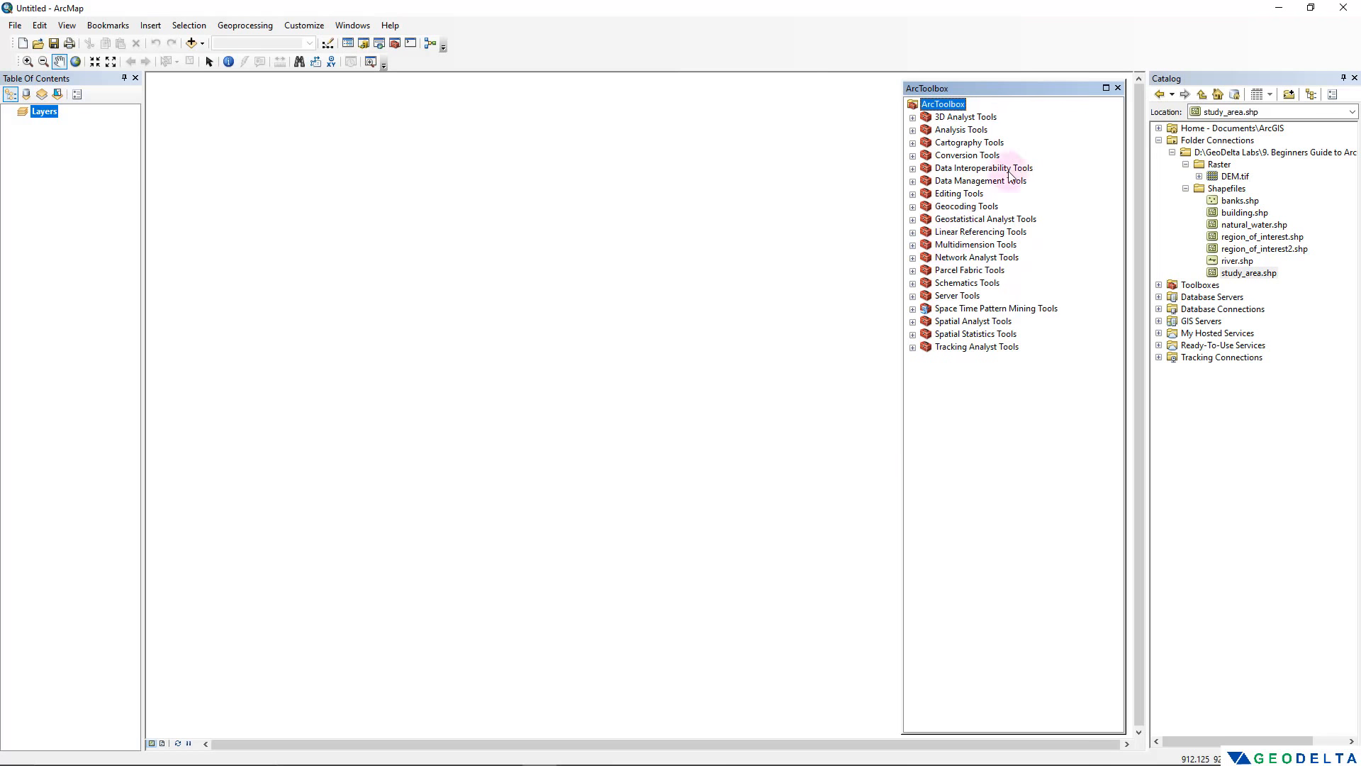
drag(955, 91, 999, 86)
Reopen the Search window and resize it to fit between the ArcToolbox and Catalog windows, extending it downward
click(379, 43)
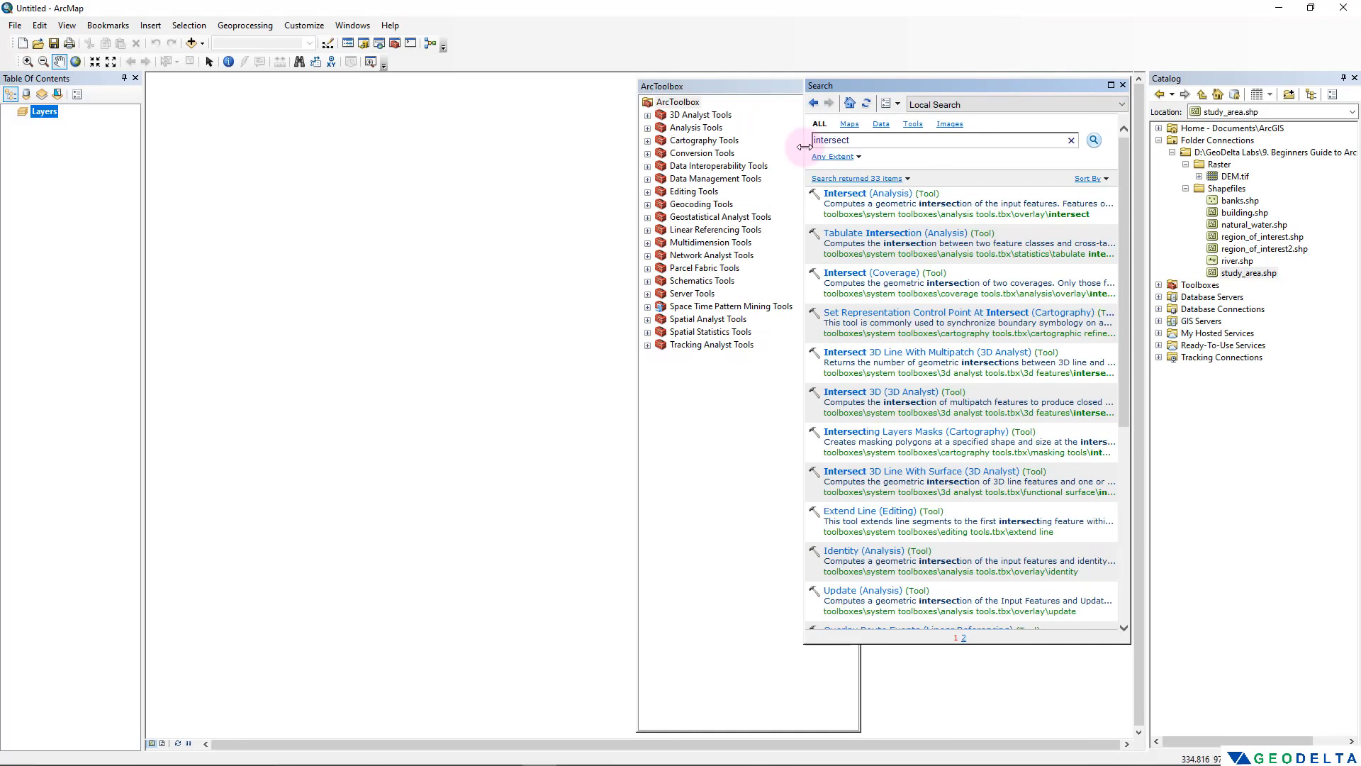
drag(804, 147, 871, 145)
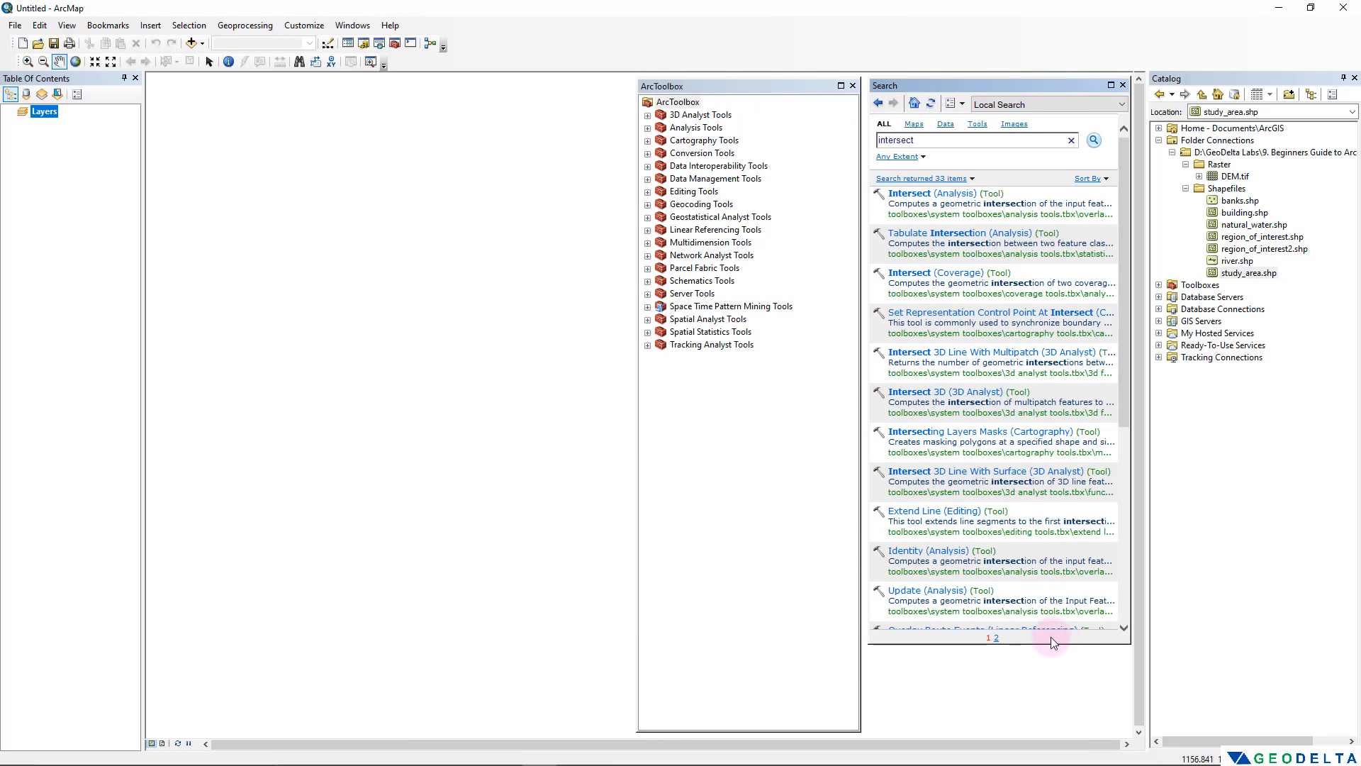
drag(1049, 642, 1049, 713)
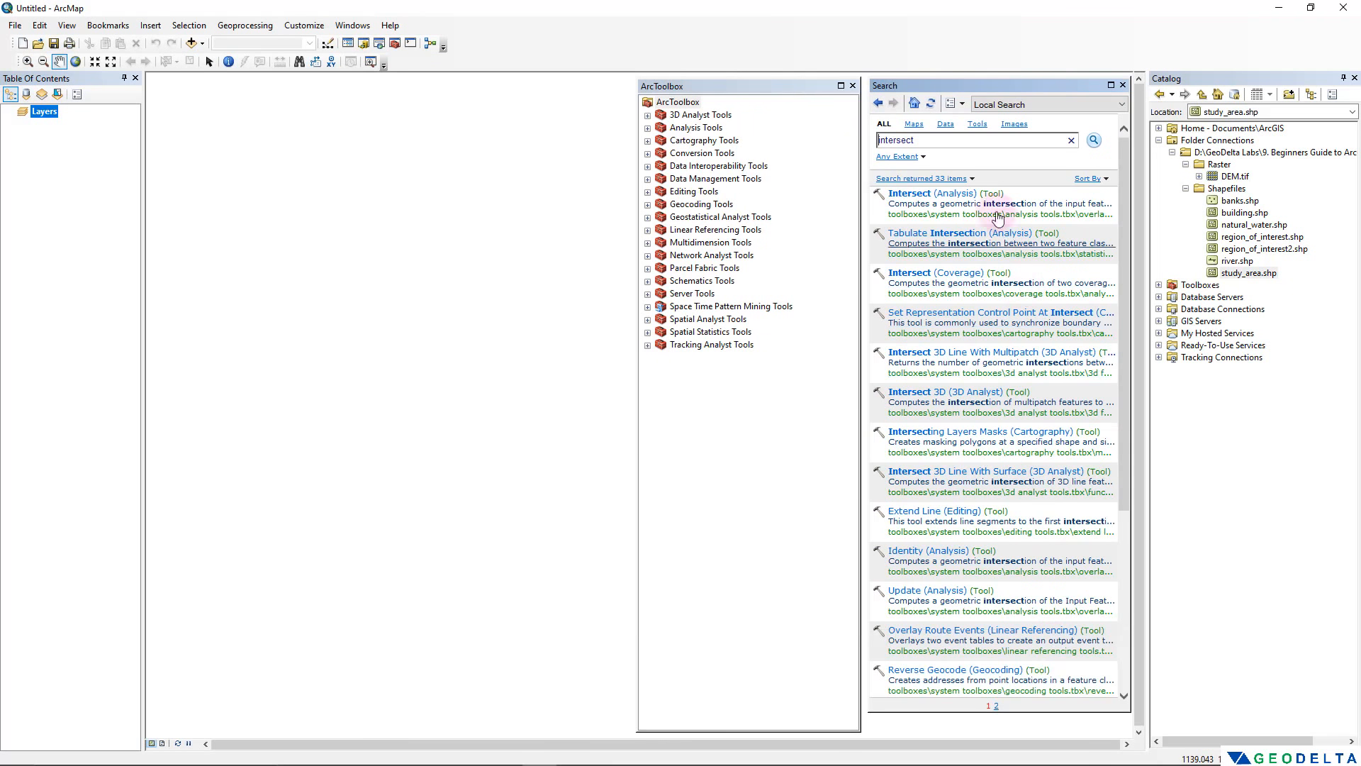
Locate the Intersect (Analysis) search result in the Catalog under Analysis Tools.tbx, in the Overlay toolset
click(911, 214)
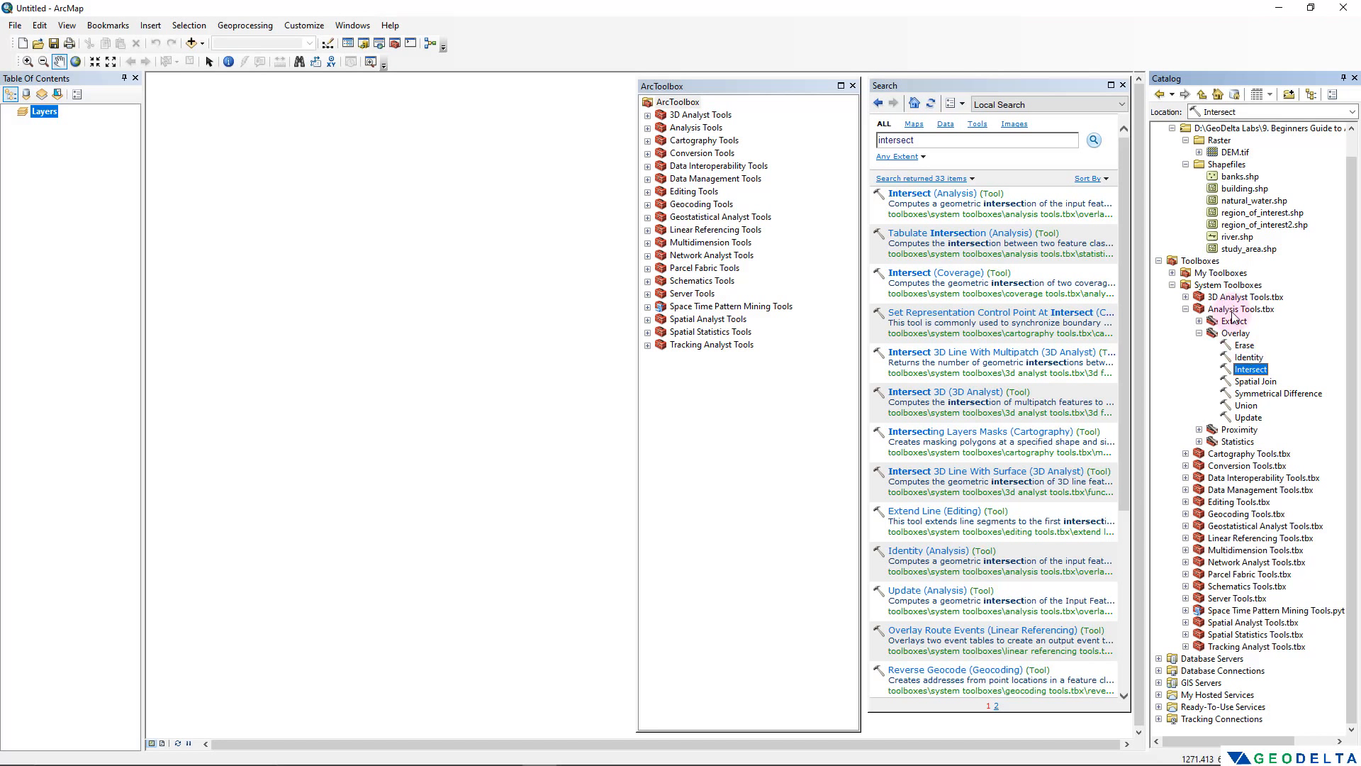
click(1233, 312)
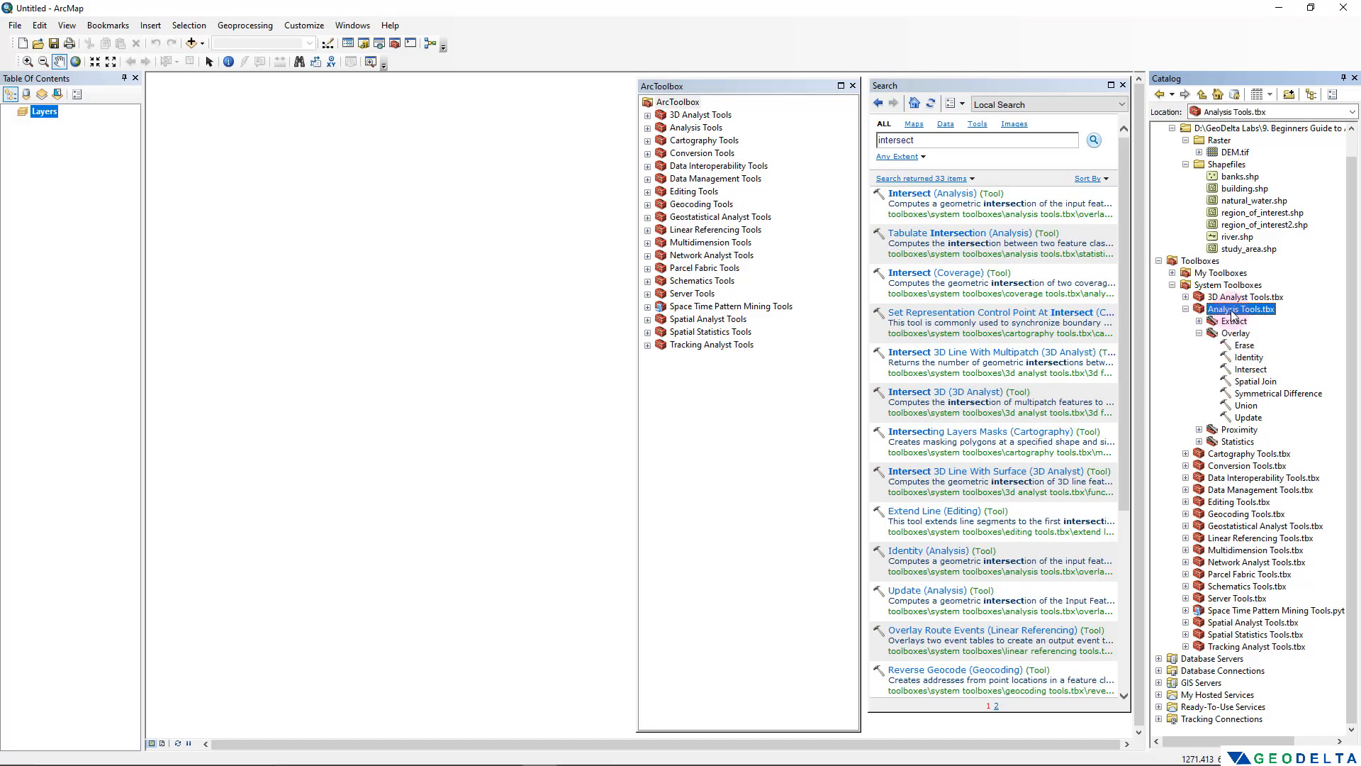
click(1251, 369)
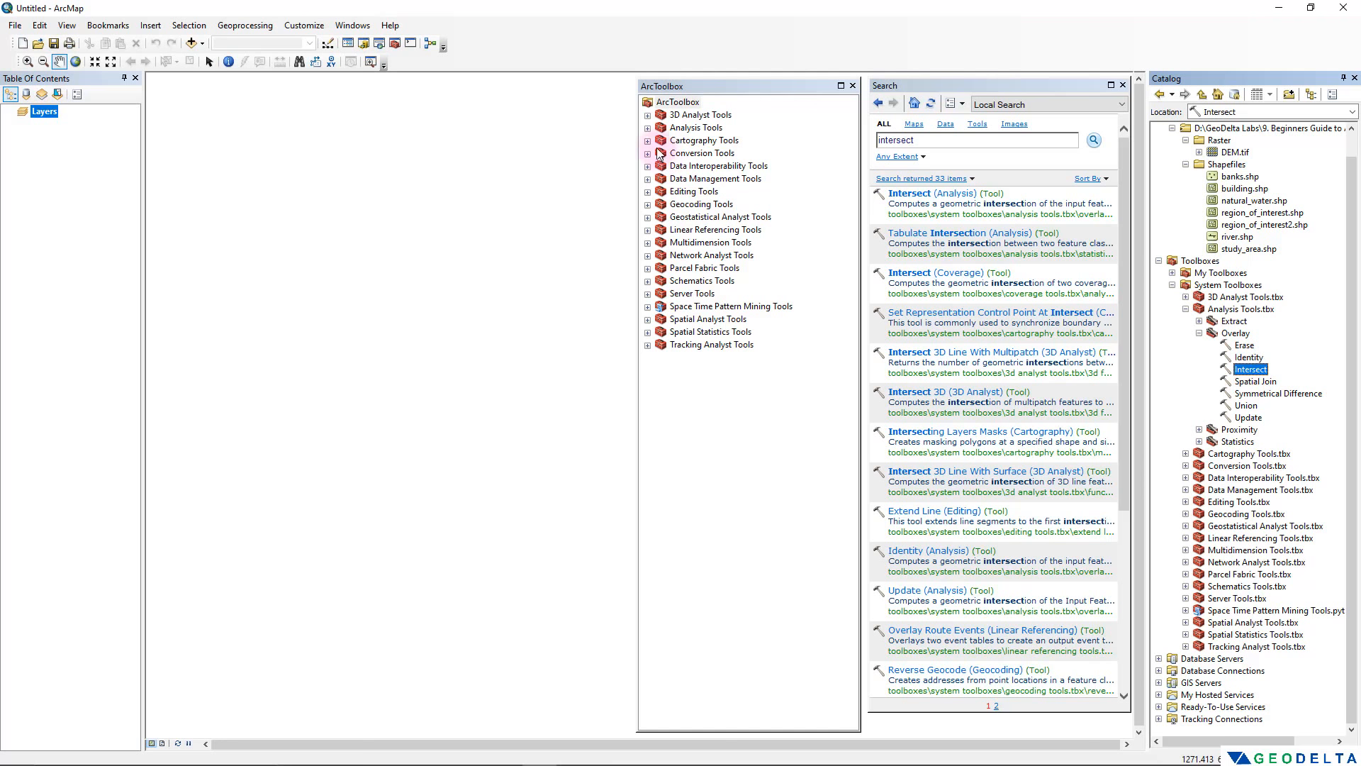
Find the Intersect tool in ArcToolbox by expanding Analysis Tools and its Overlay toolset
click(648, 128)
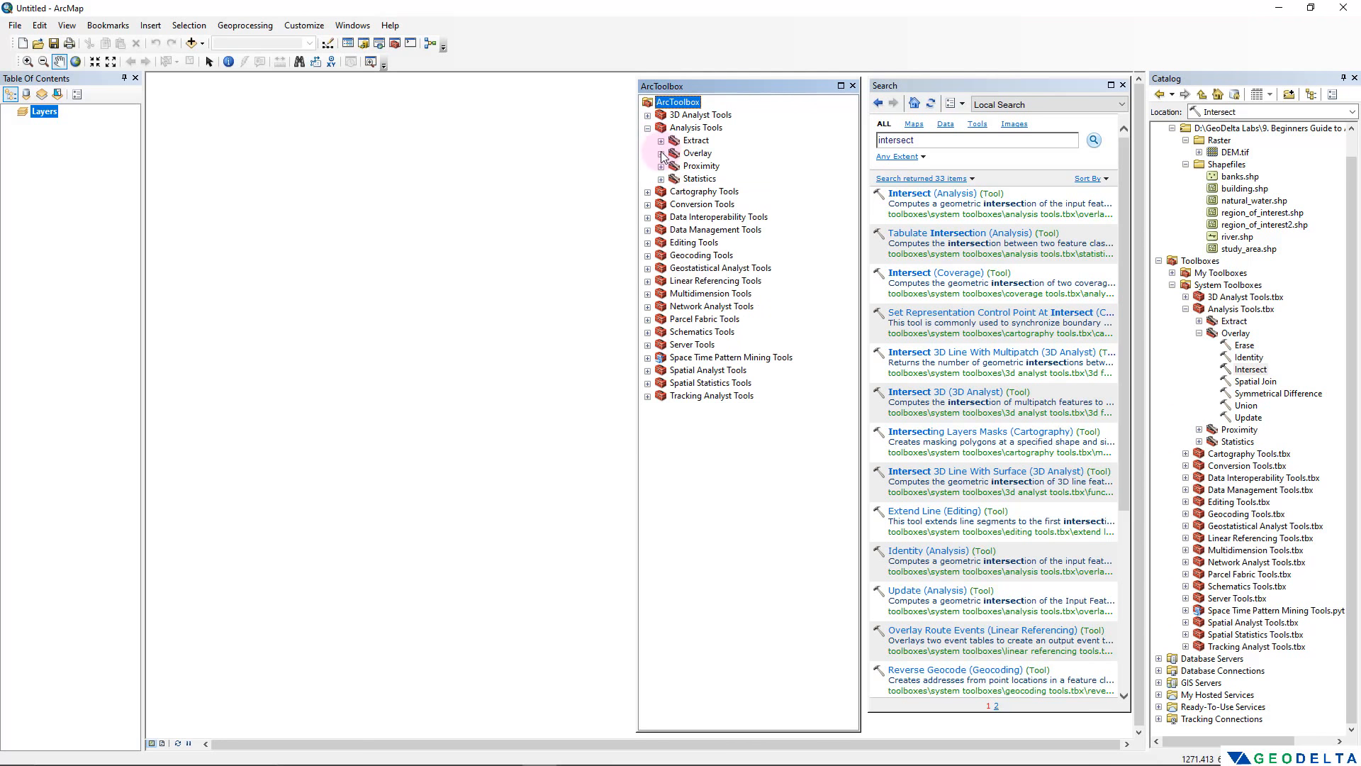
click(661, 153)
click(717, 192)
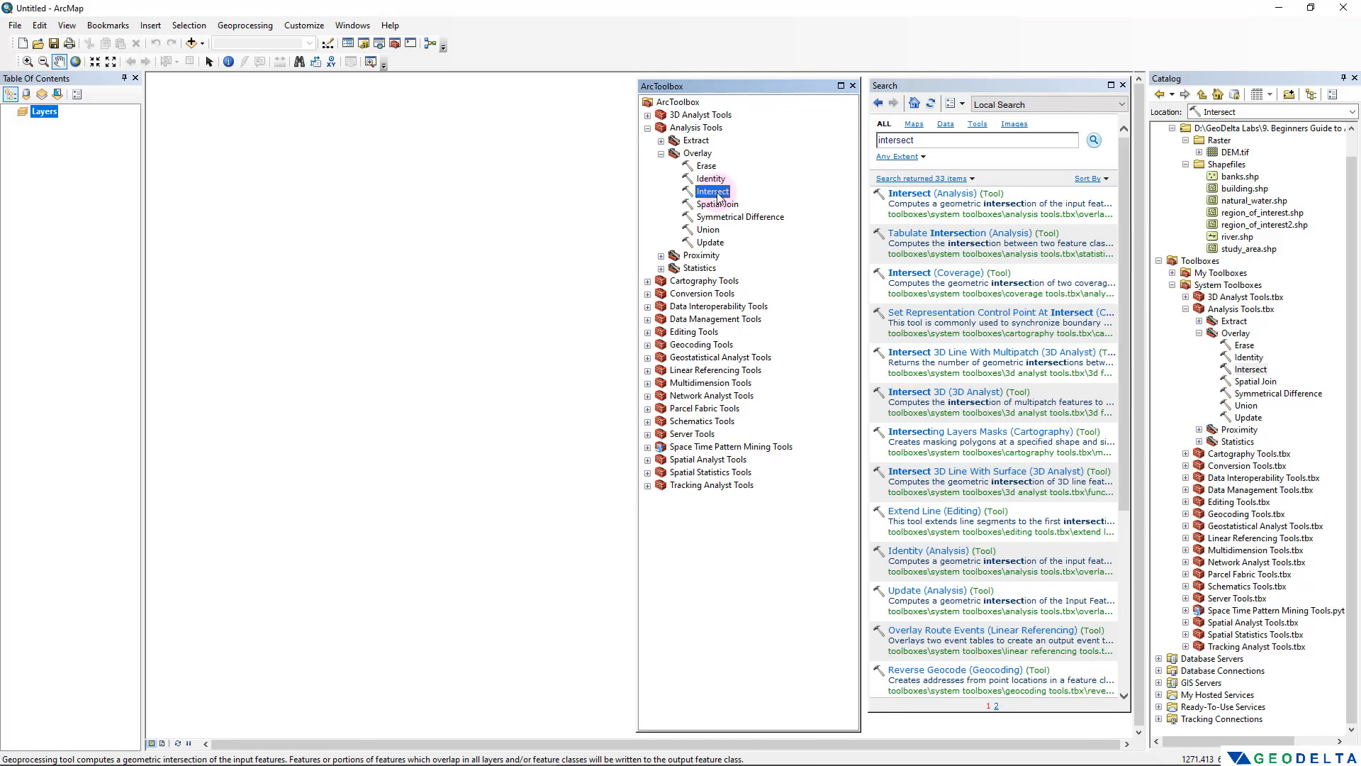
Open the Intersect tool to view its parameters without running it, and close both its dialog and ArcToolbox
double_click(713, 192)
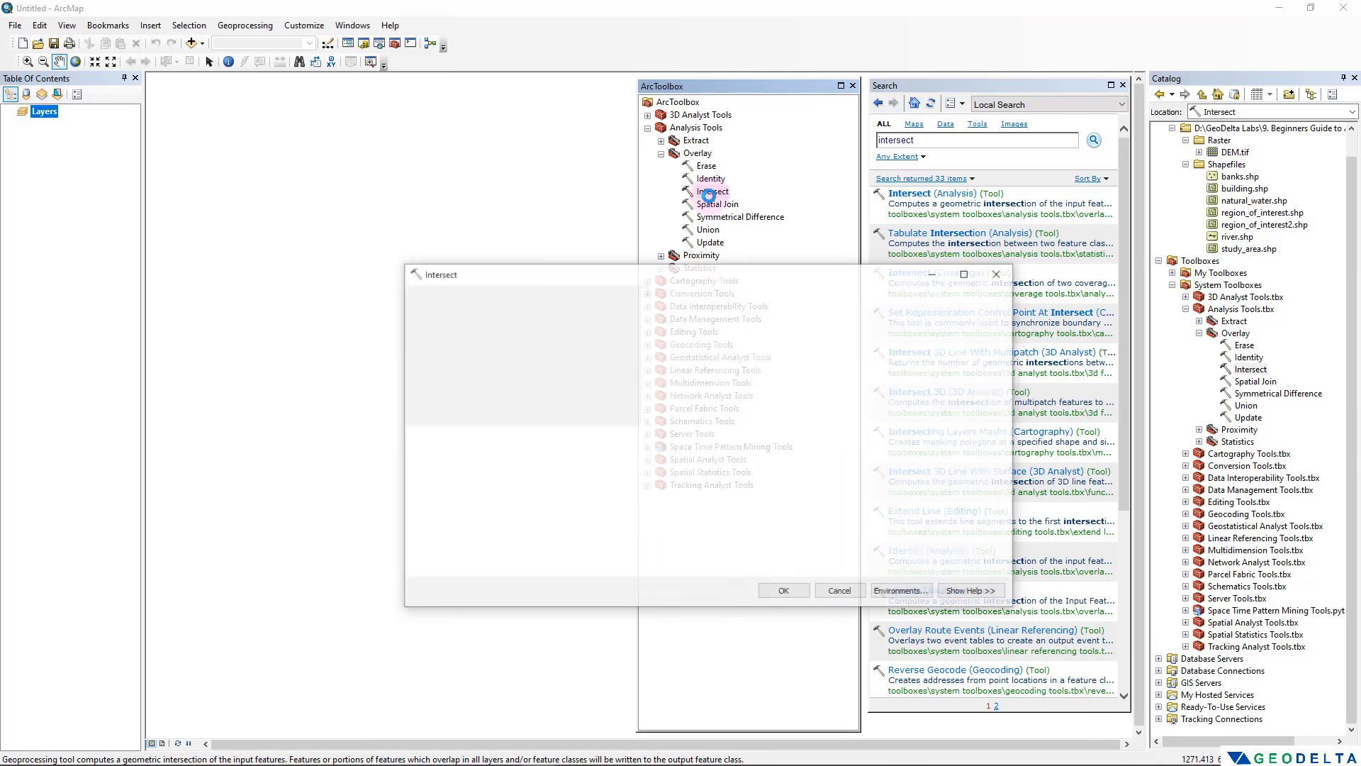
drag(714, 265, 471, 241)
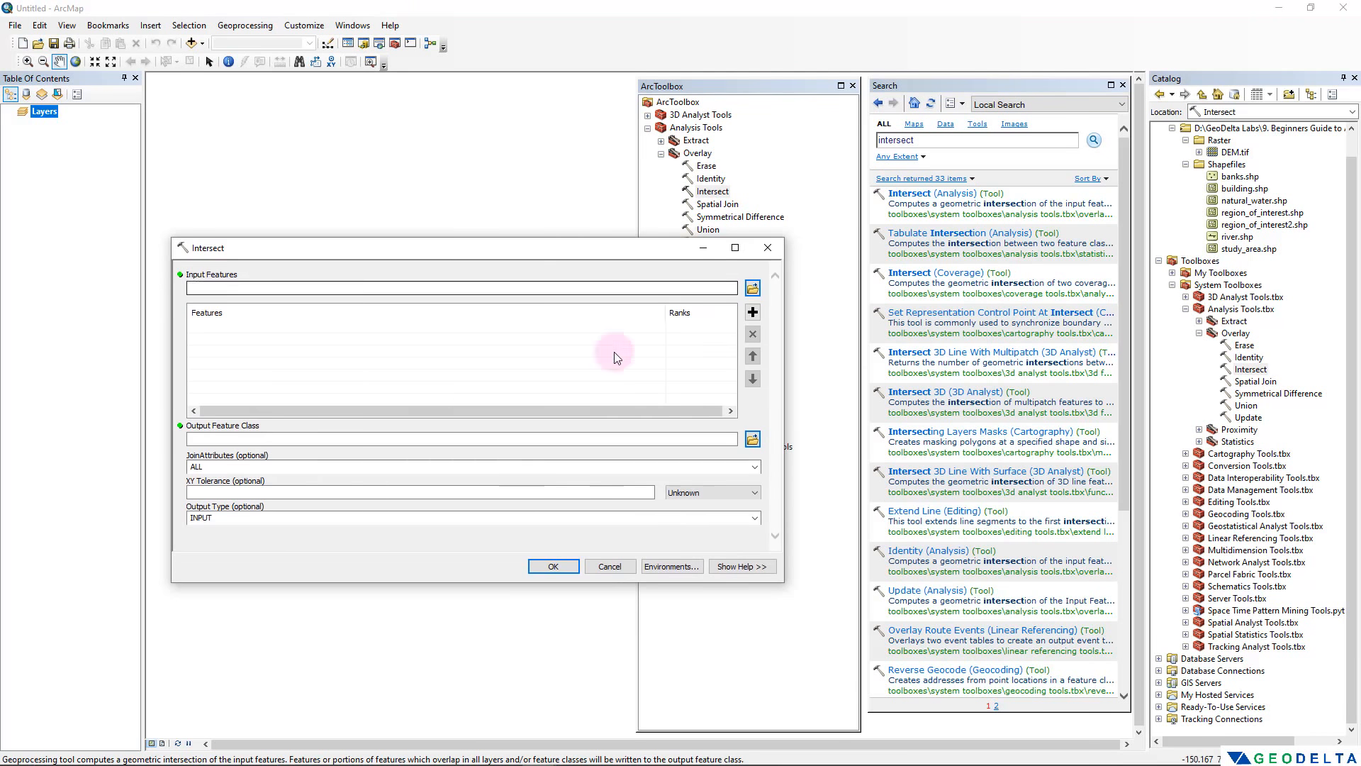
click(775, 251)
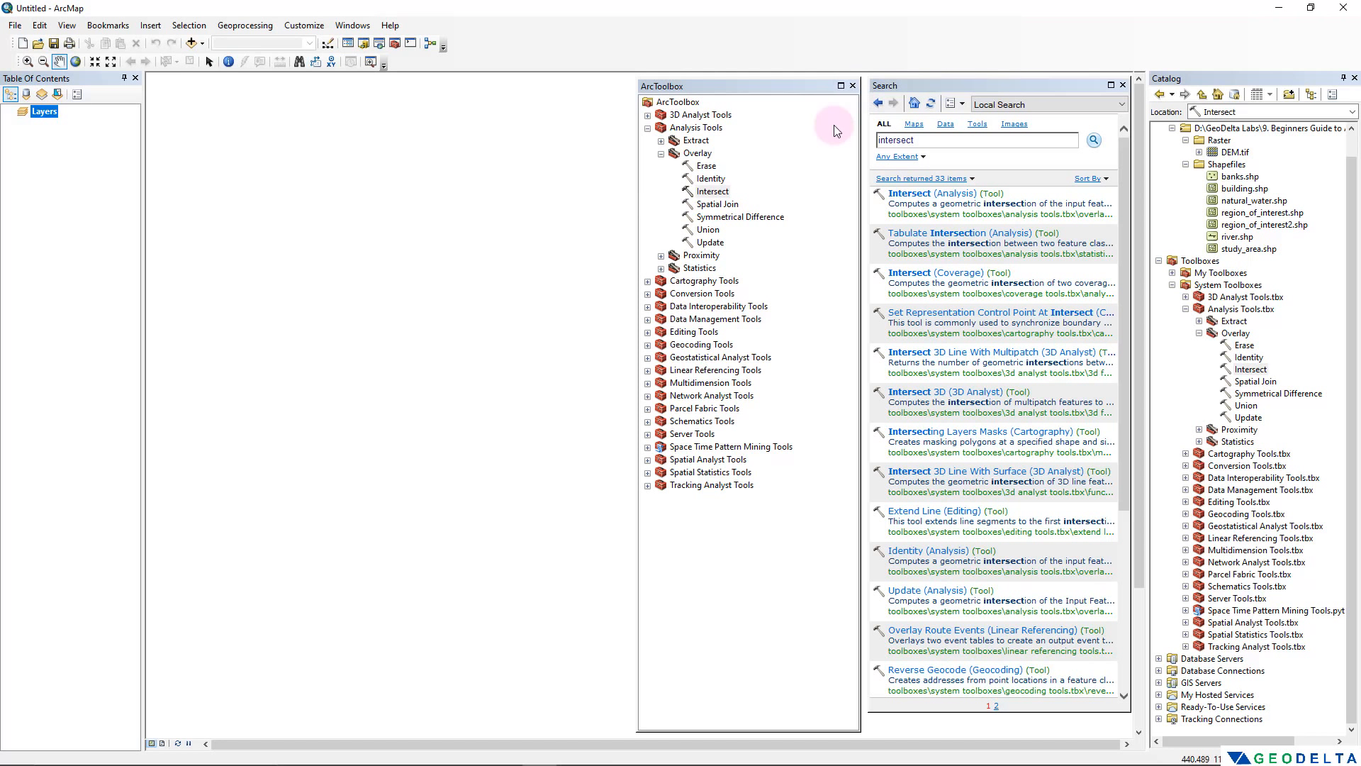
click(853, 86)
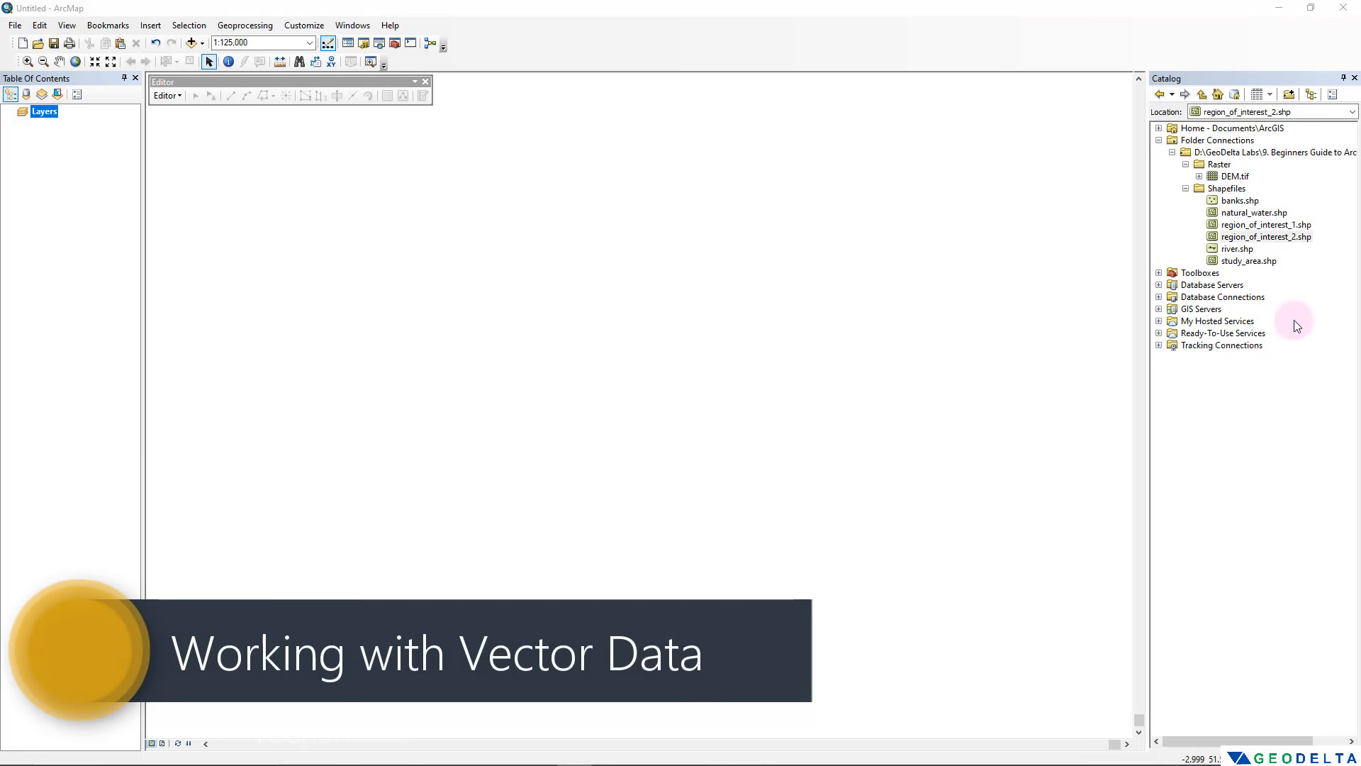
Look through the Catalog's Shapefiles folder from banks.shp to study_area.shp, and return to banks.shp
click(1236, 189)
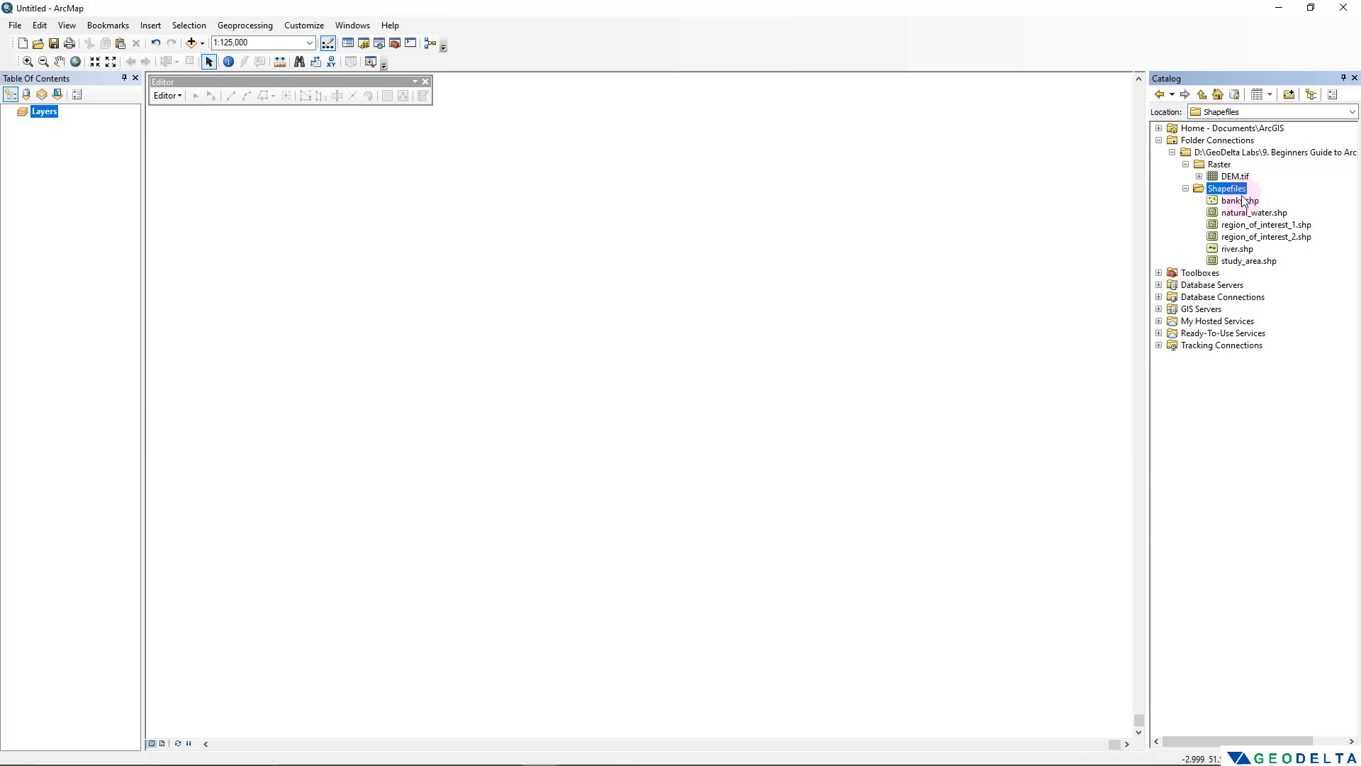
click(1237, 204)
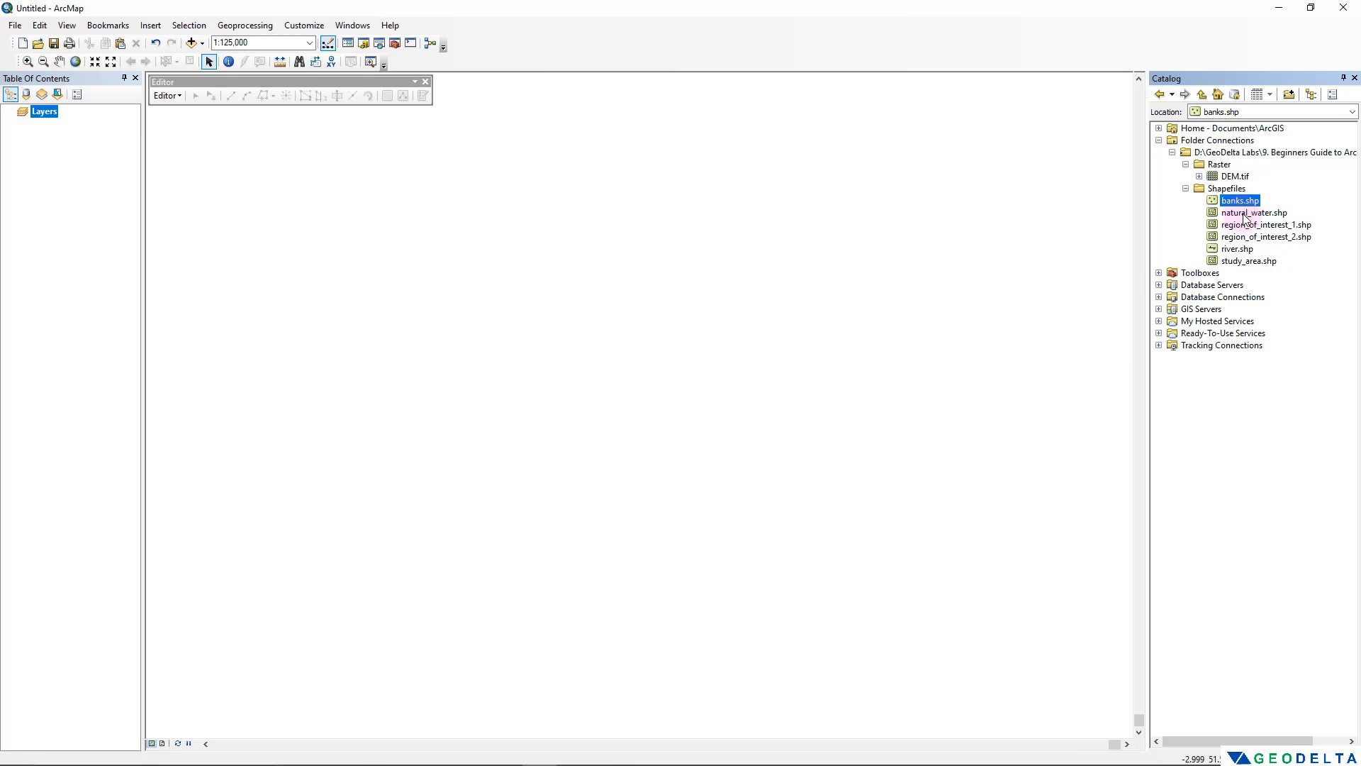
click(1248, 225)
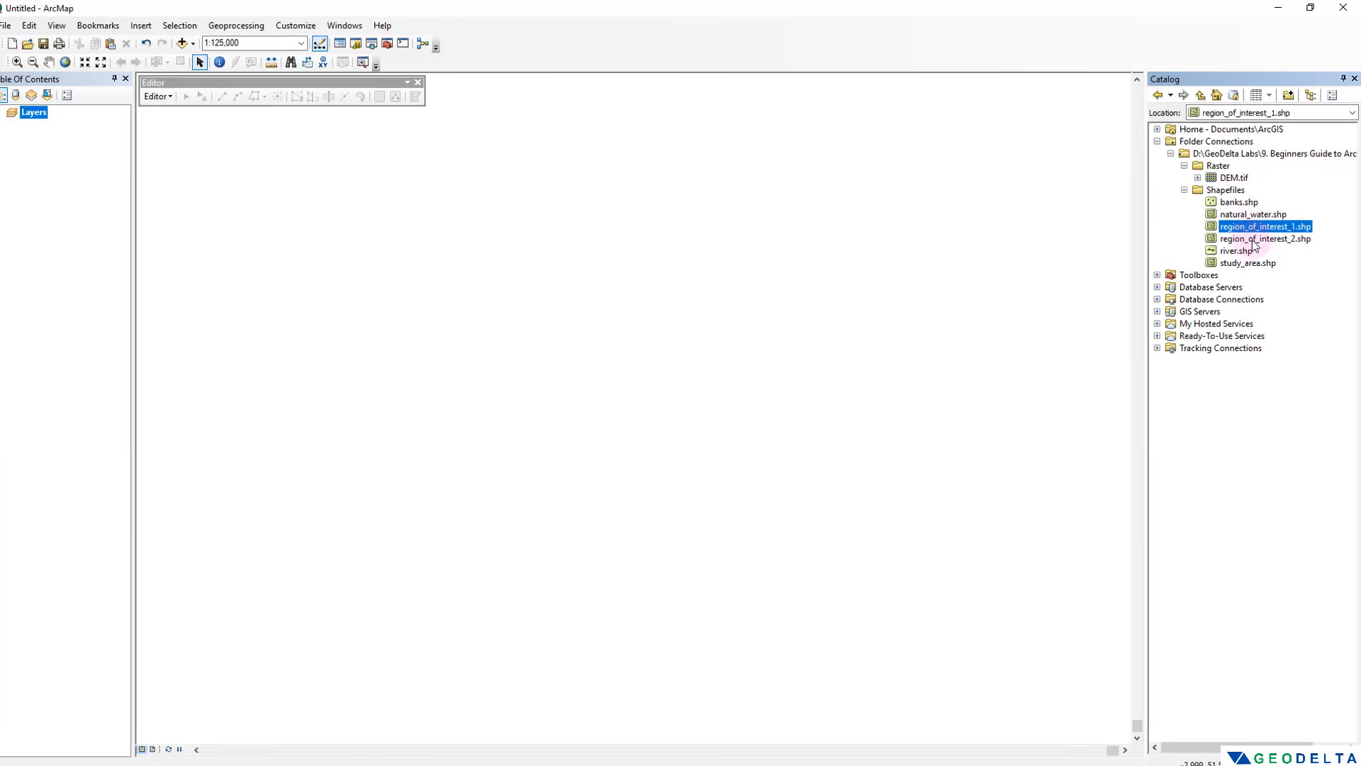
click(1195, 377)
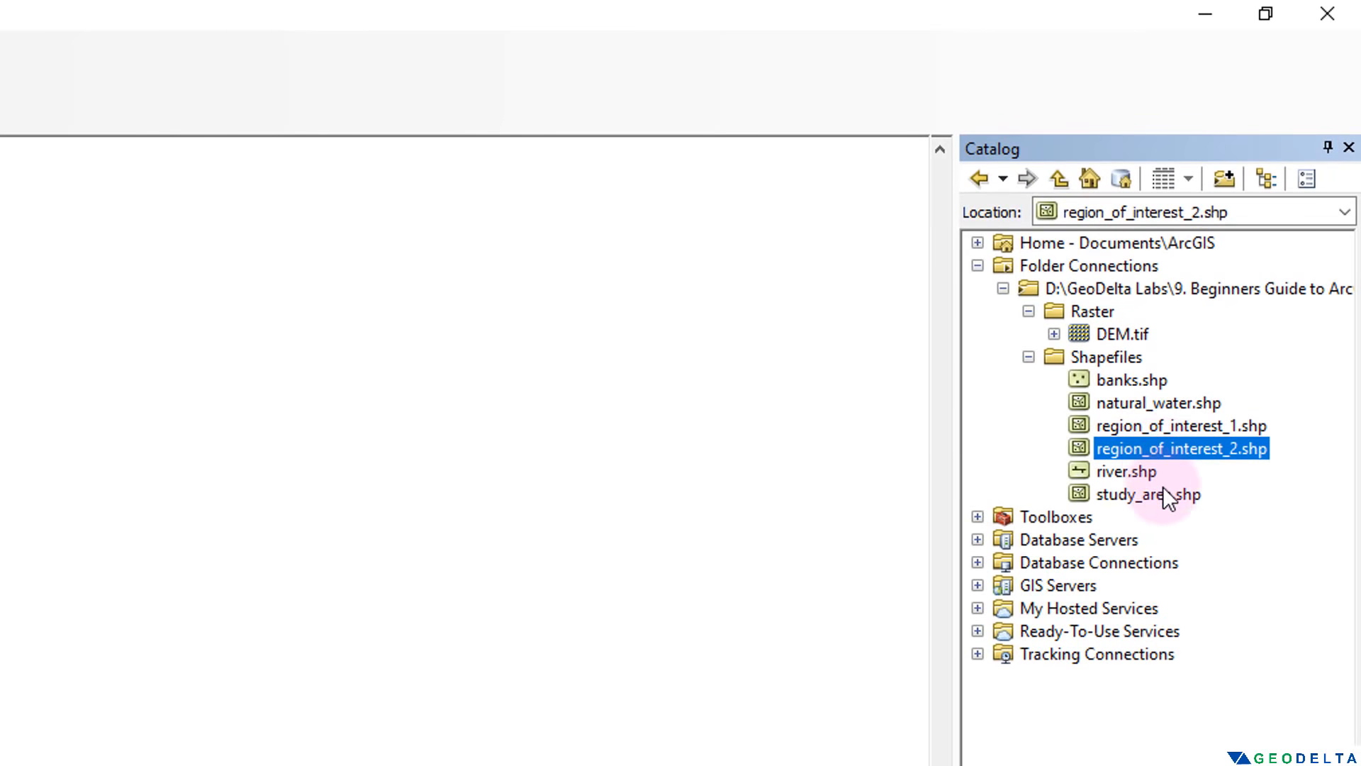
click(1151, 479)
click(1166, 500)
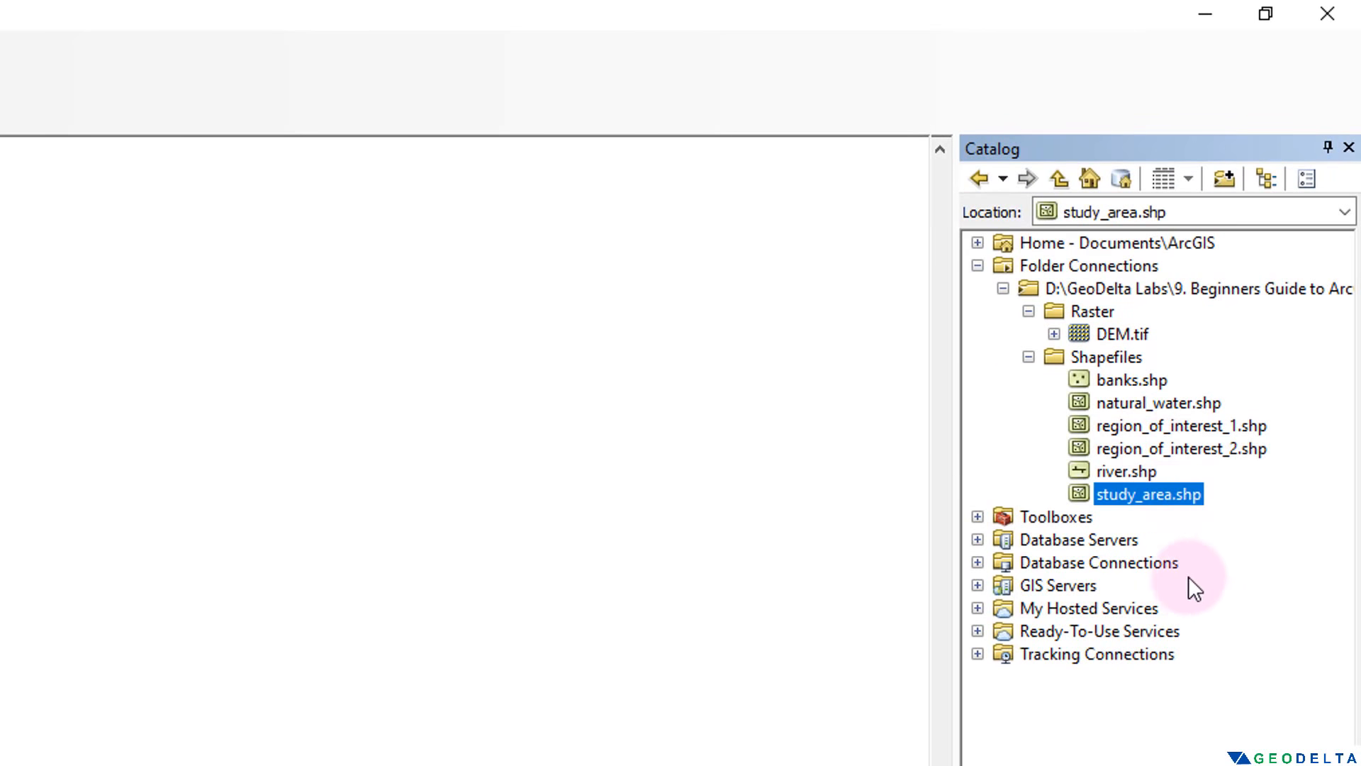
click(1155, 379)
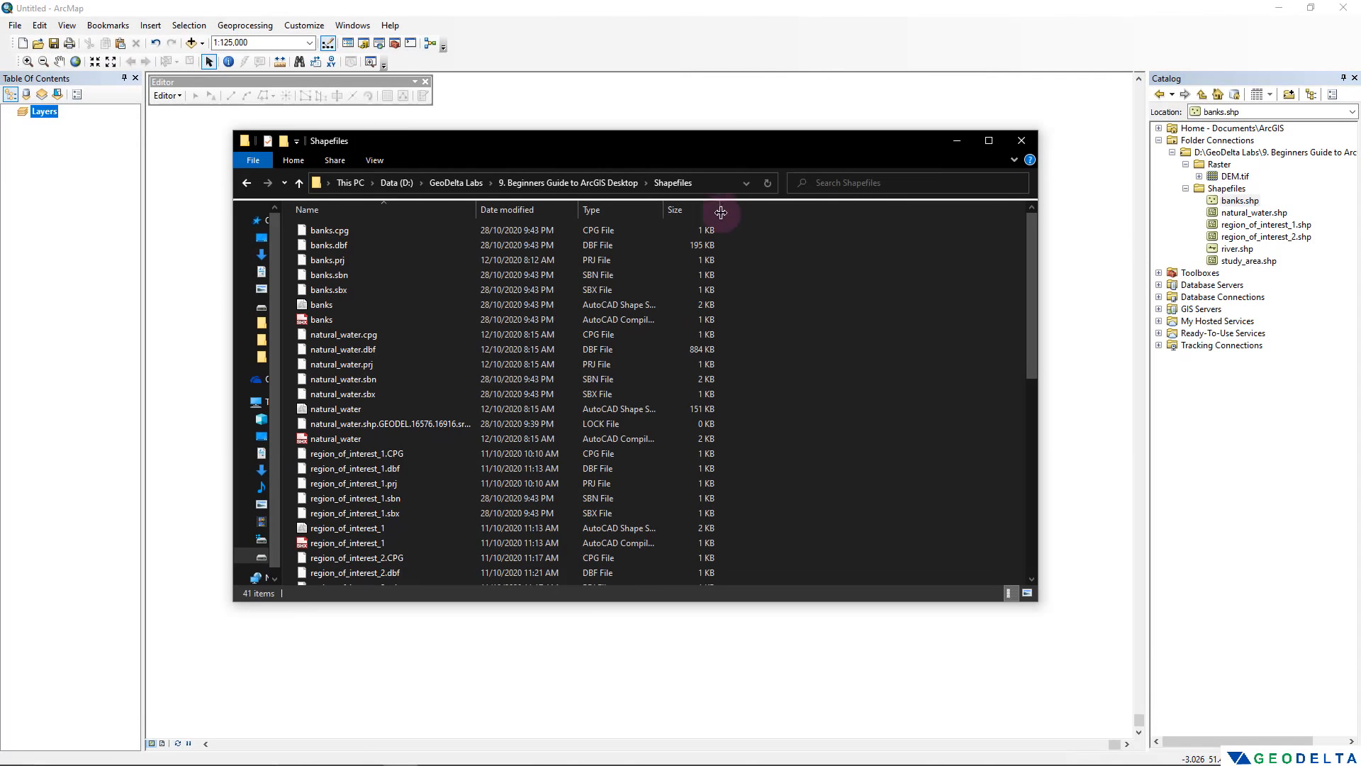
In File Explorer, show the full path of the Shapefiles folder and select the component files of the banks shapefile
click(715, 181)
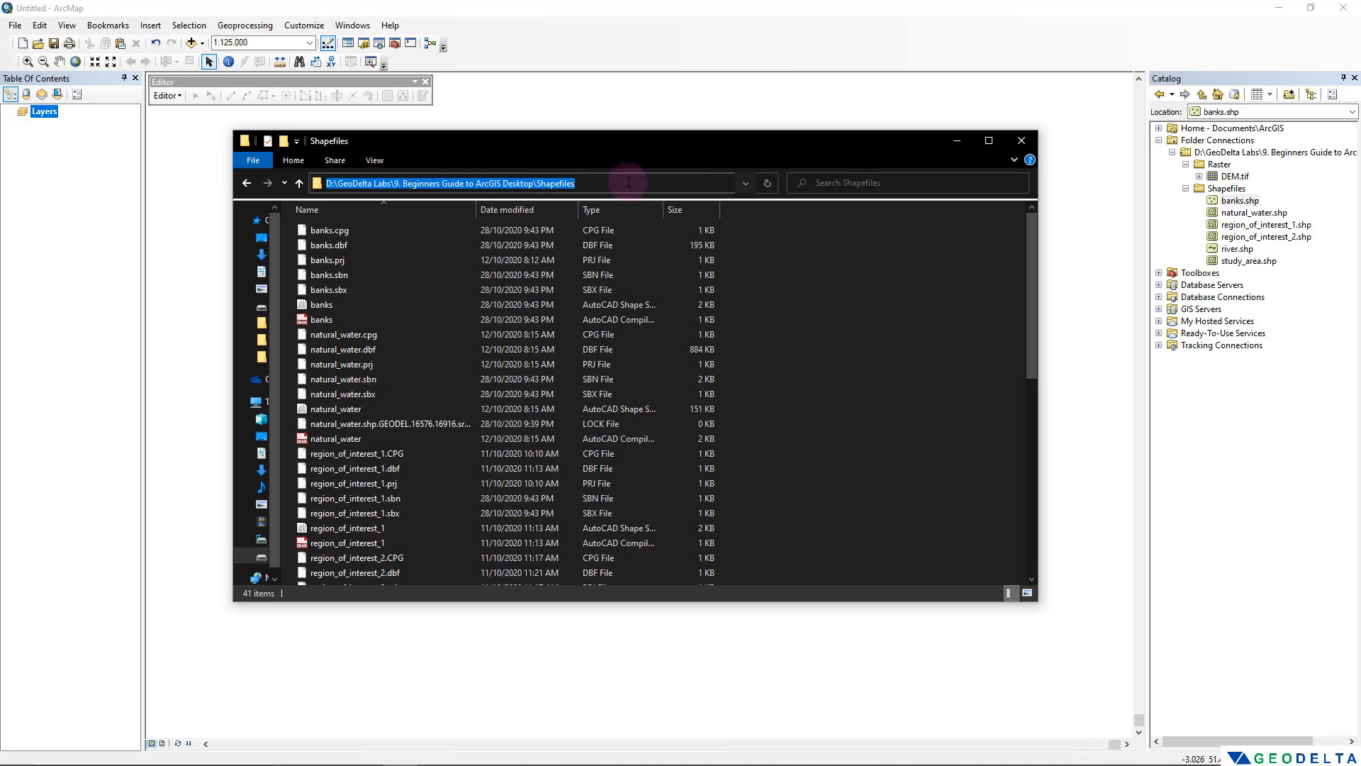
click(763, 336)
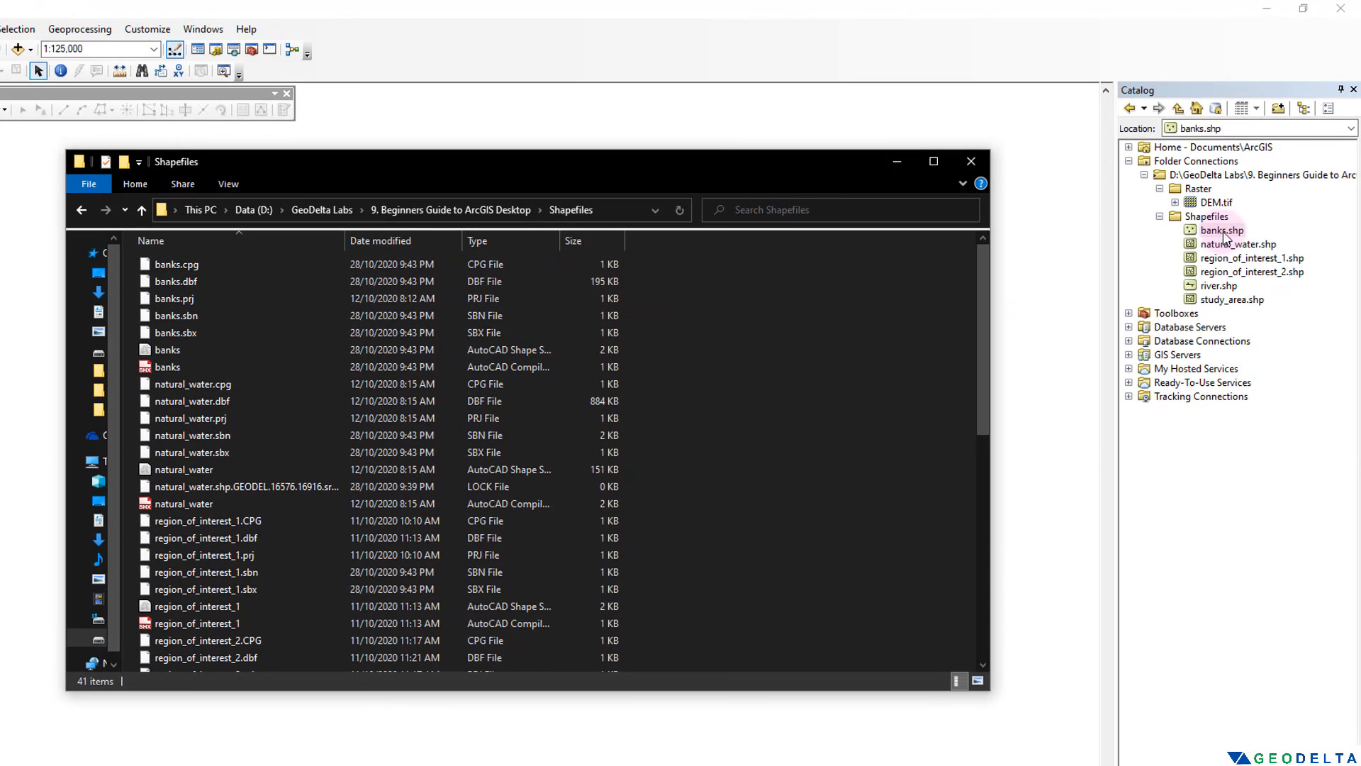
drag(131, 258, 252, 368)
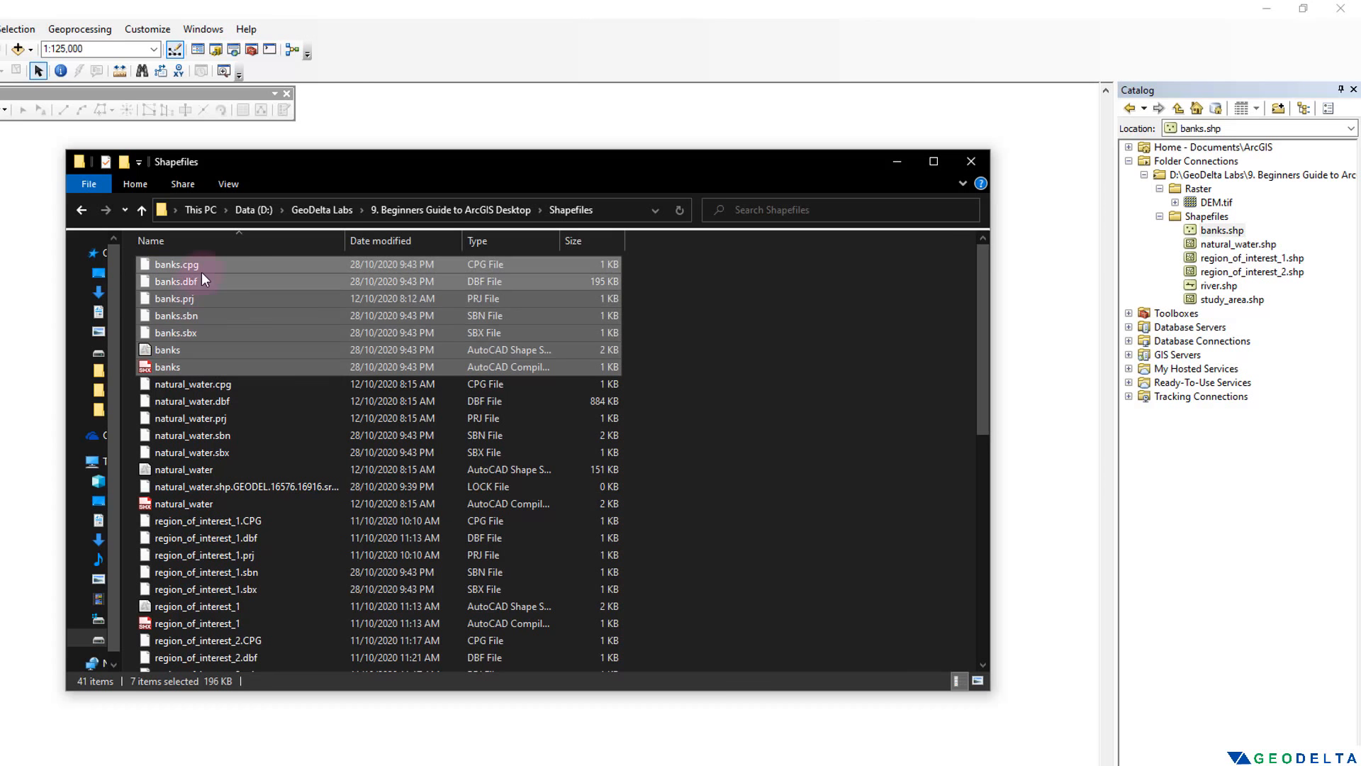
Highlight component files of the natural_water shapefile in the folder, and clear the selection
scroll(762, 402, down, 2)
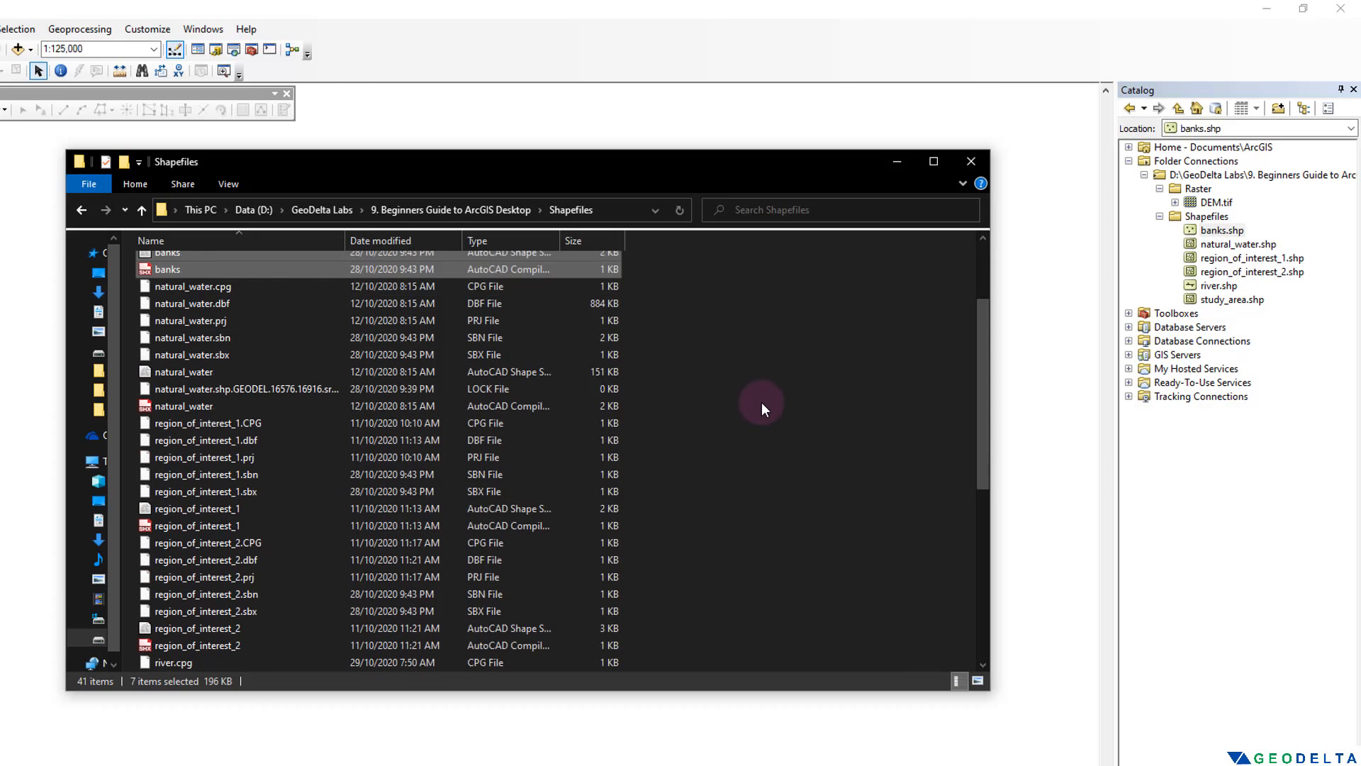
scroll(882, 393, up, 1)
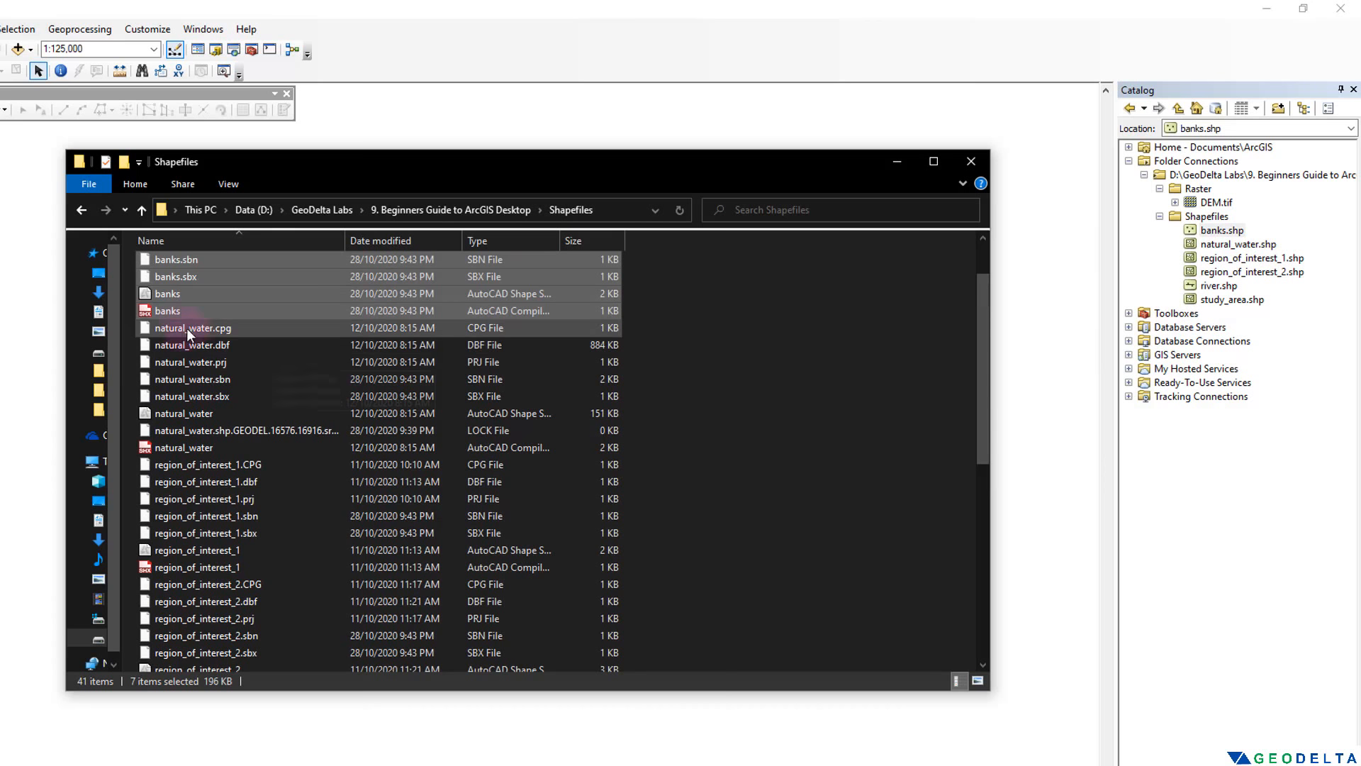
drag(158, 343, 273, 432)
scroll(717, 470, up, 1)
click(718, 469)
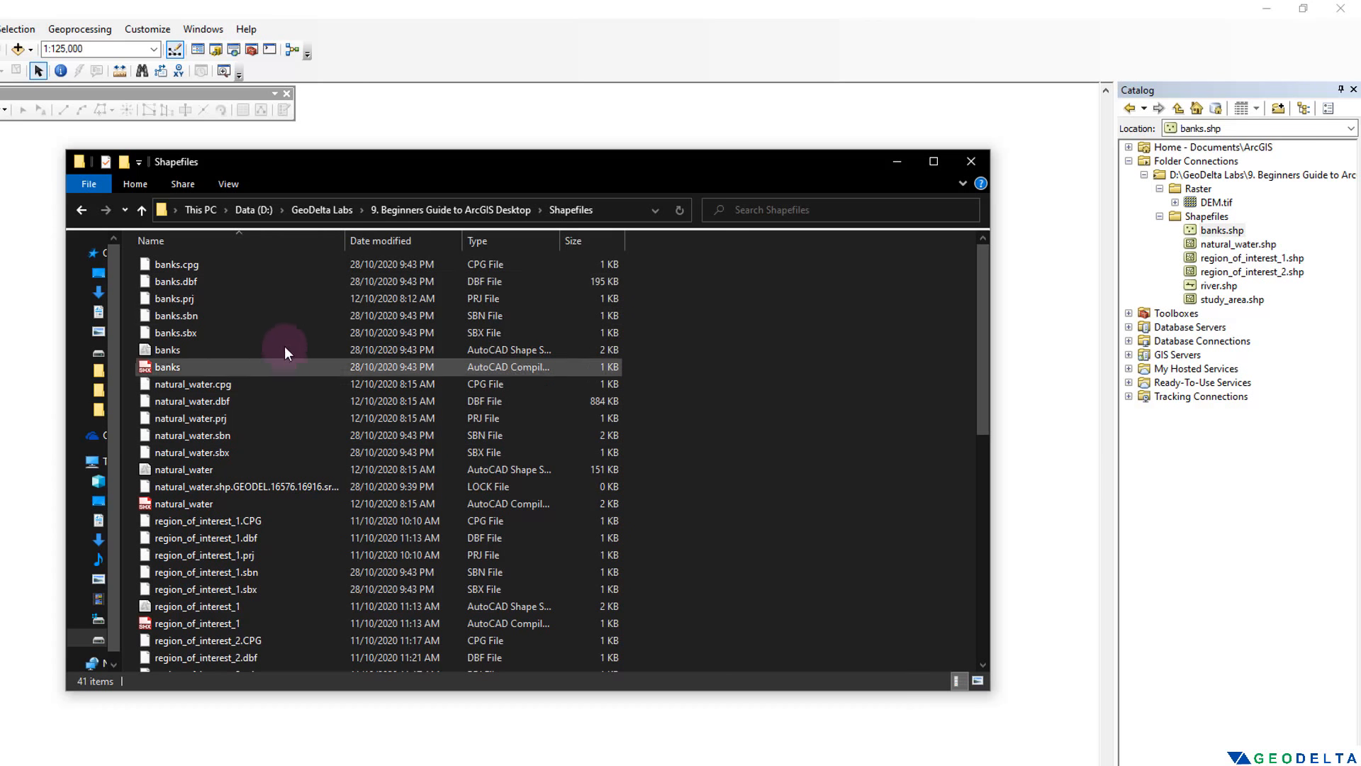
Select all component files of the banks shapefile again and look over the rest of the Shapefiles folder
shift+click(222, 368)
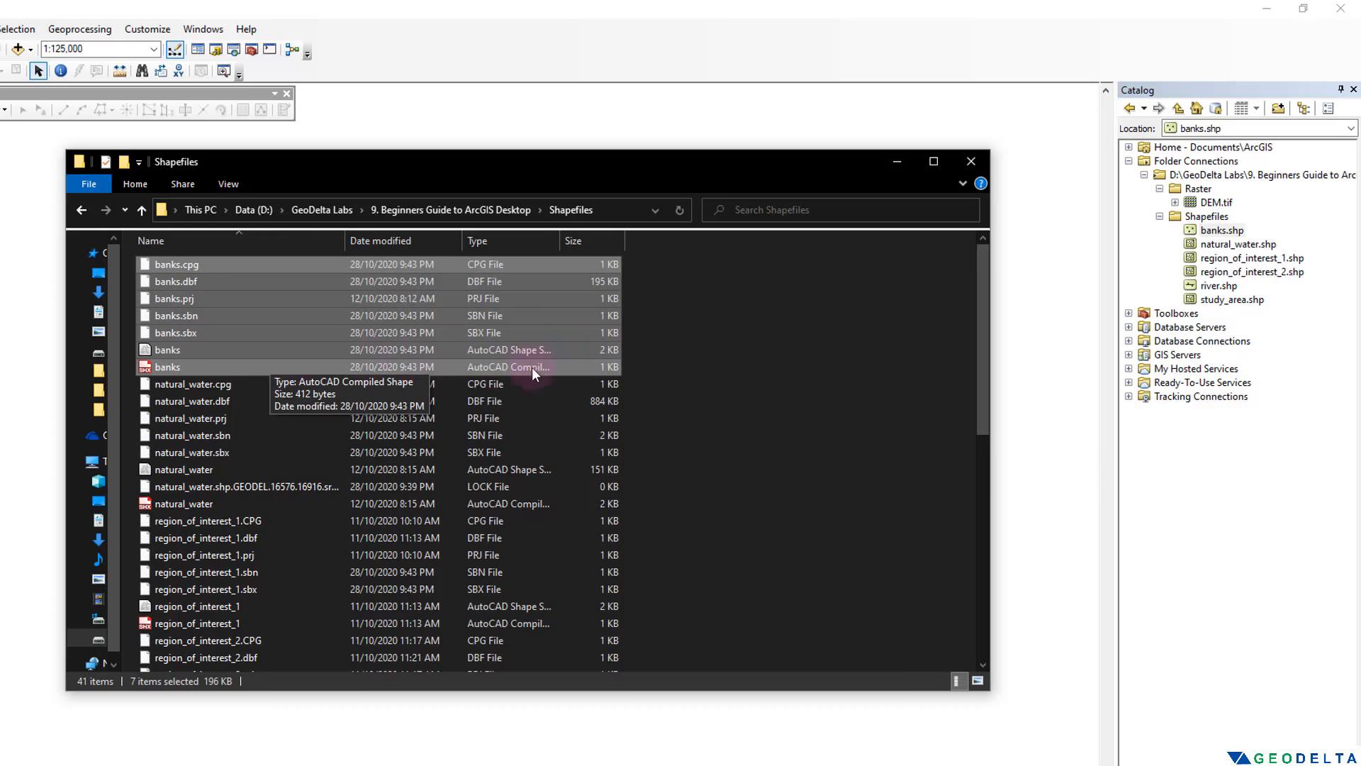
scroll(644, 354, down, 6)
scroll(644, 359, up, 6)
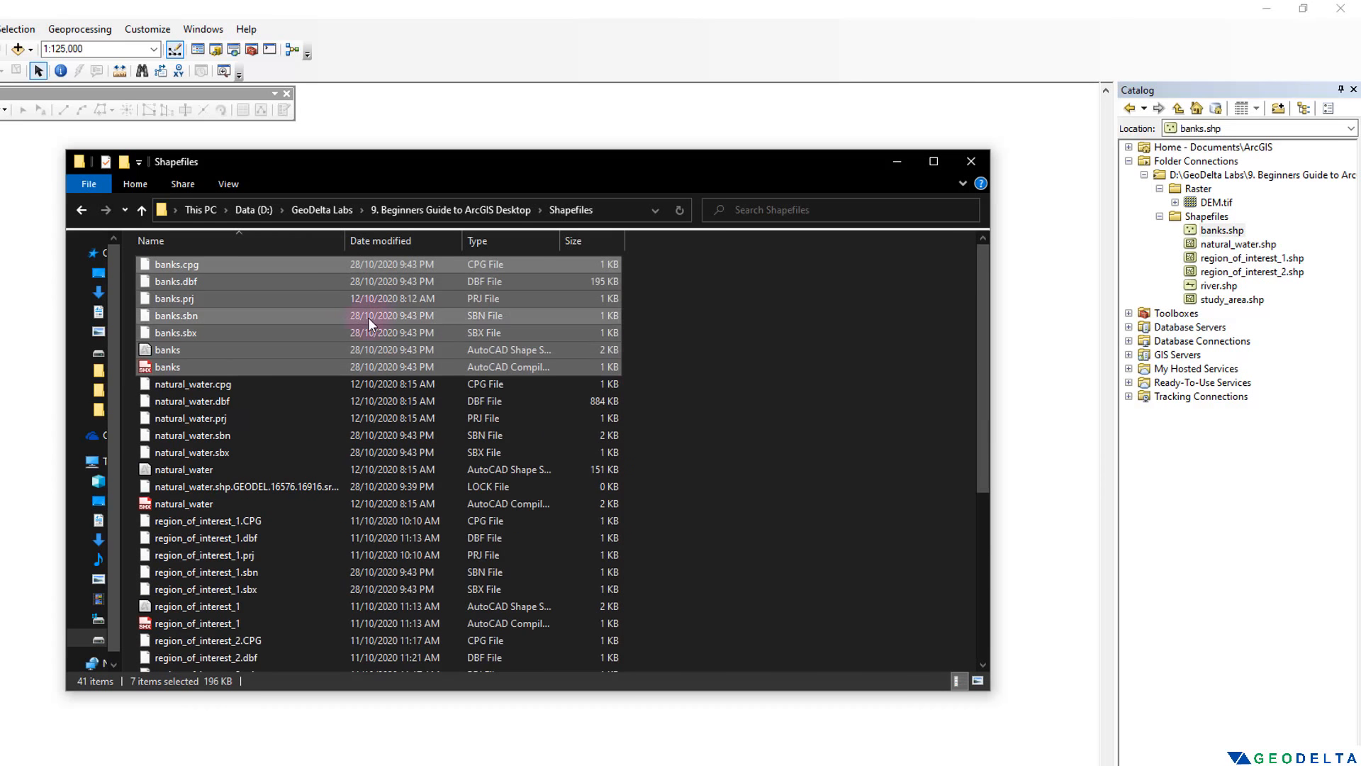
Return to ArcMap and look through the Catalog's shapefiles from natural_water.shp to study_area.shp, ending on banks.shp
click(1032, 200)
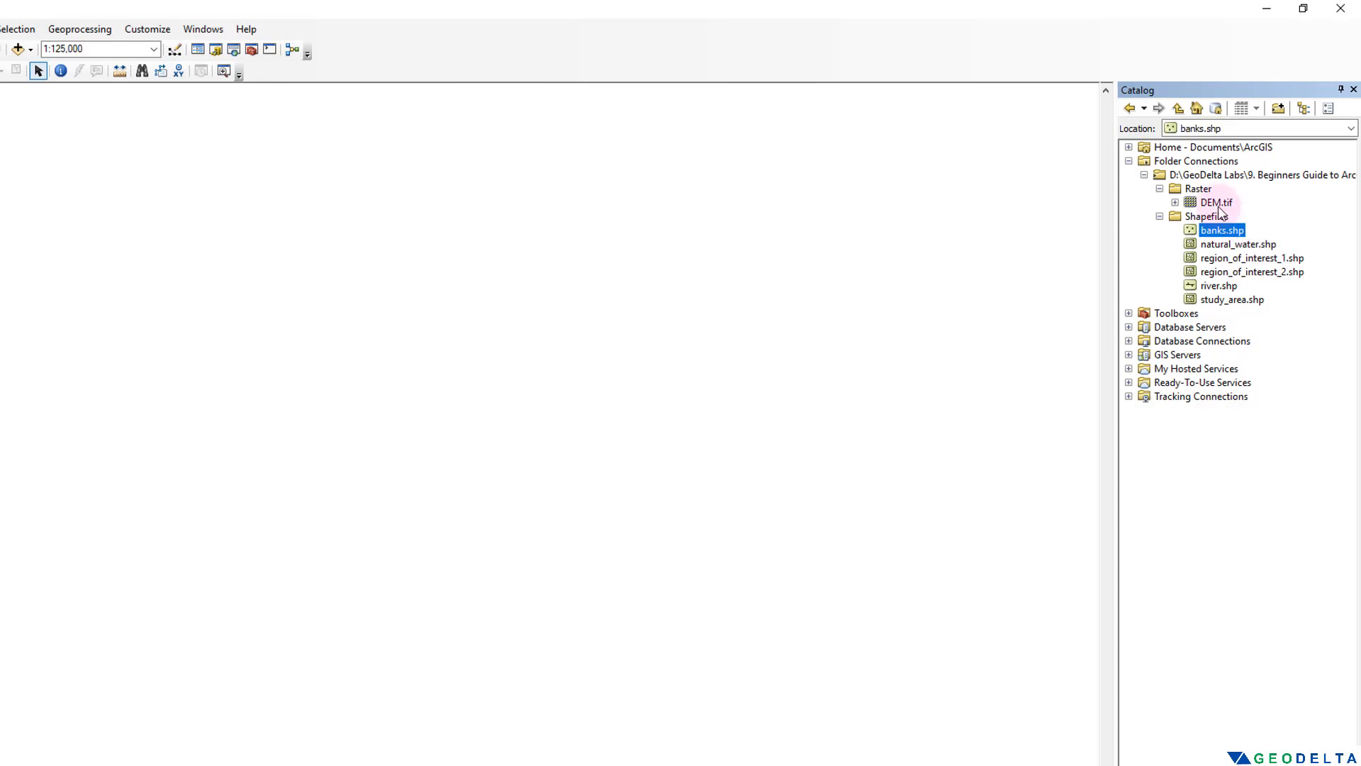
click(1241, 246)
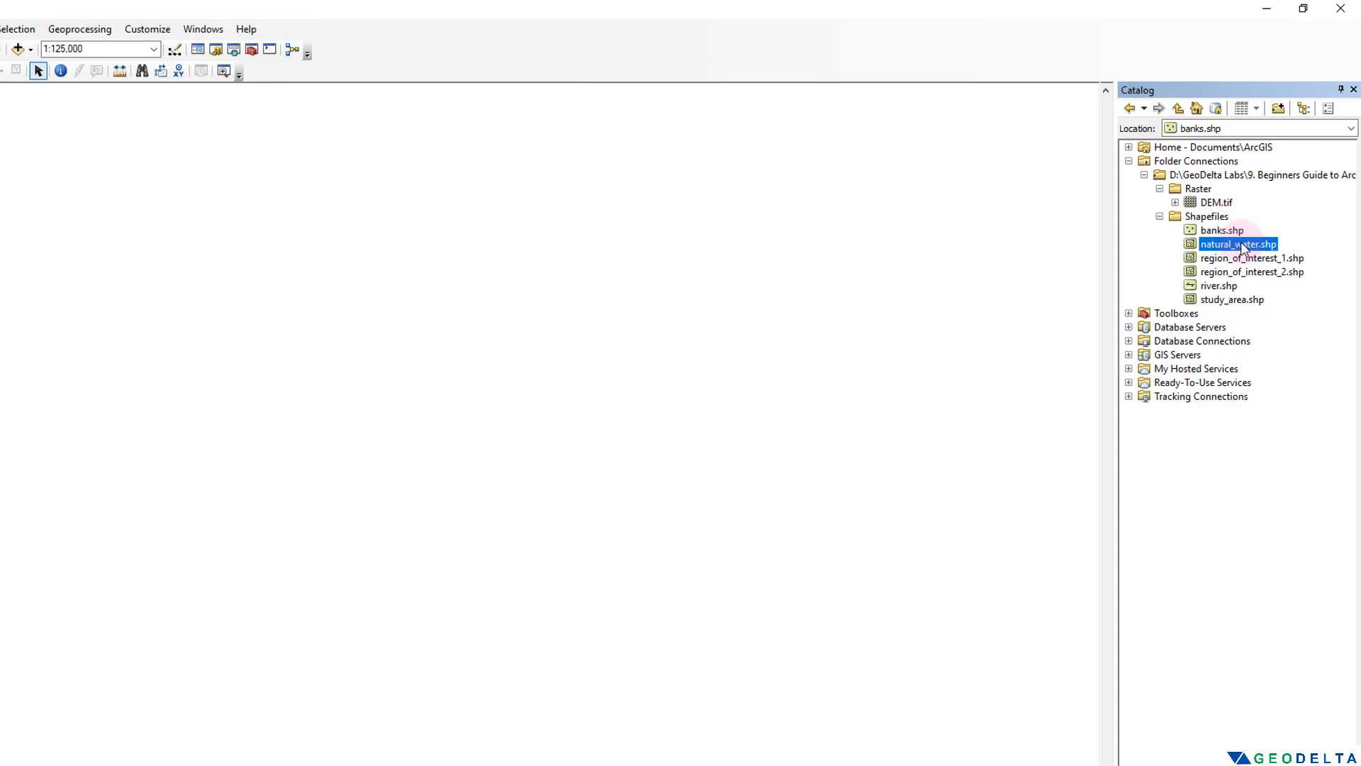
click(1242, 258)
click(1241, 273)
click(1235, 286)
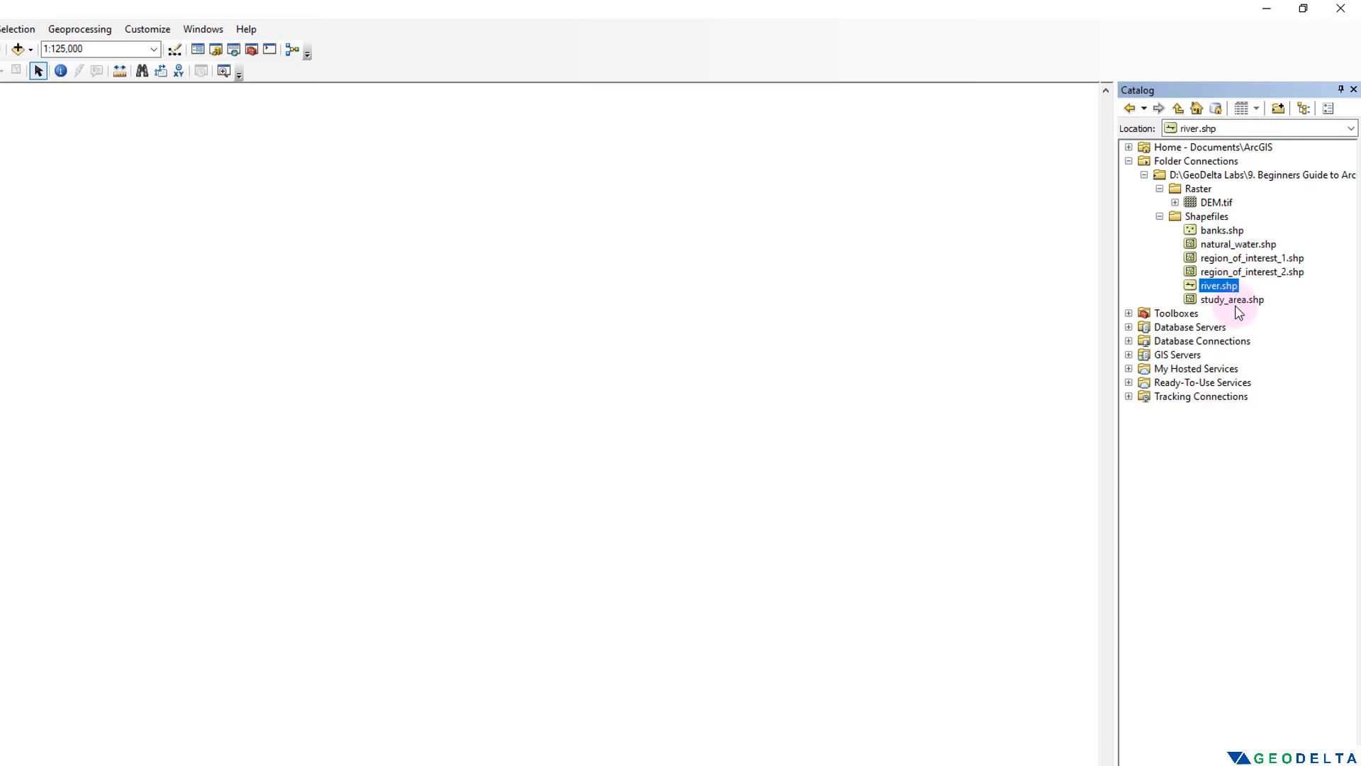
click(1236, 300)
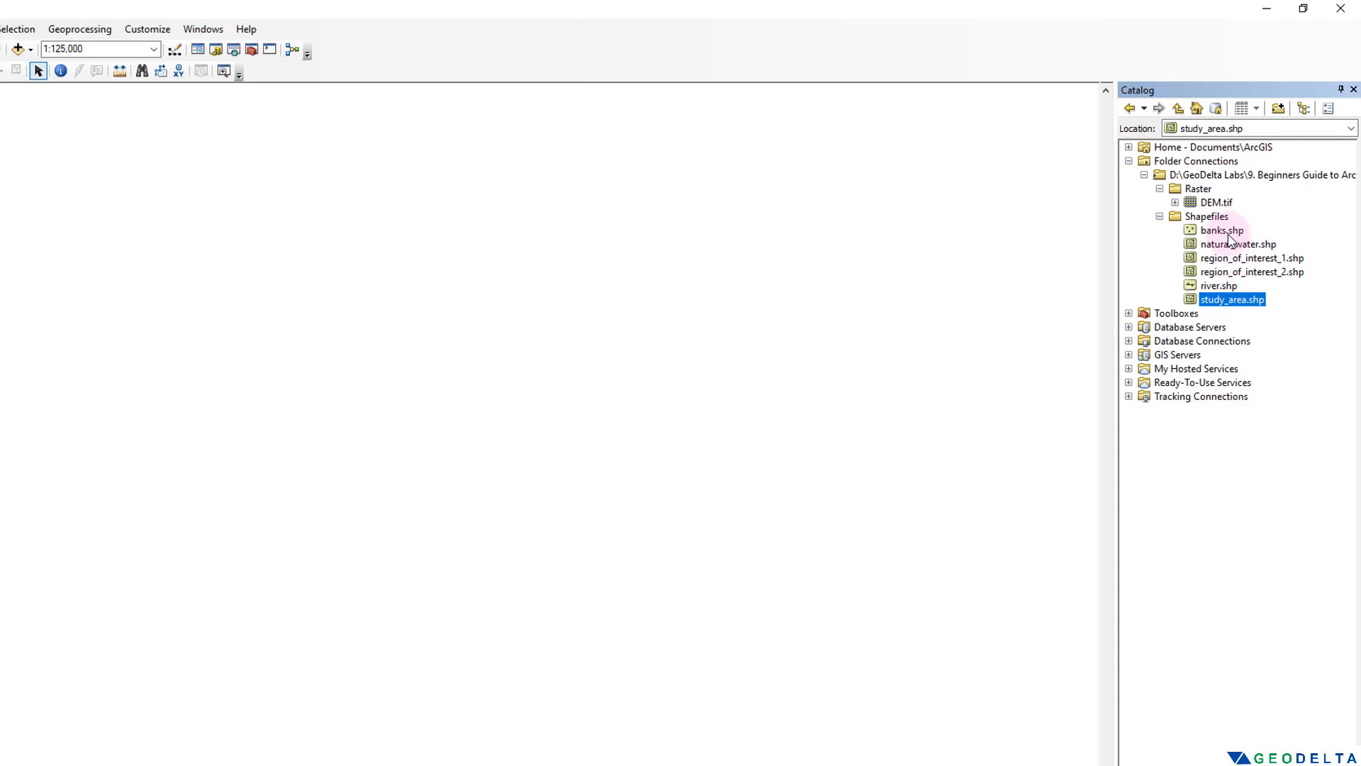
click(1229, 233)
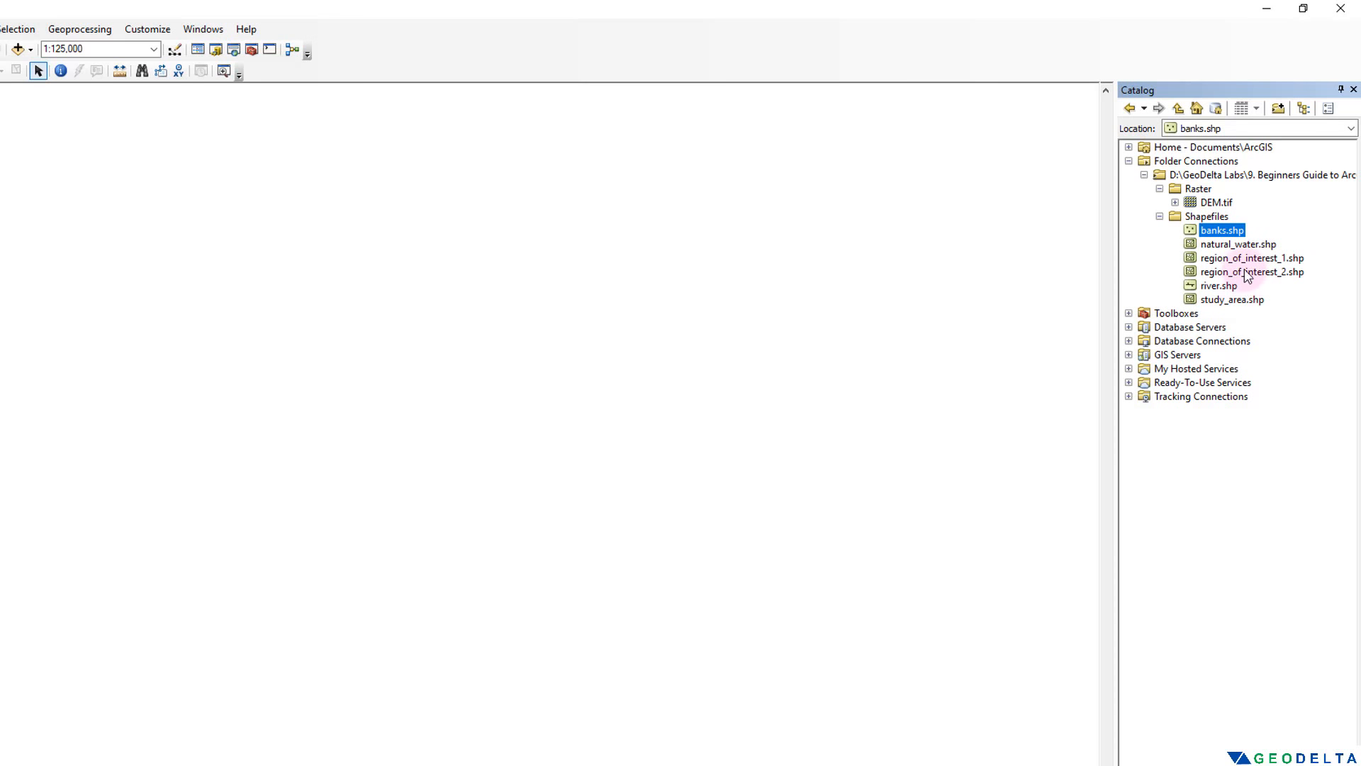
Add region_of_interest_1.shp from the Catalog's Shapefiles folder to the empty map
click(1245, 259)
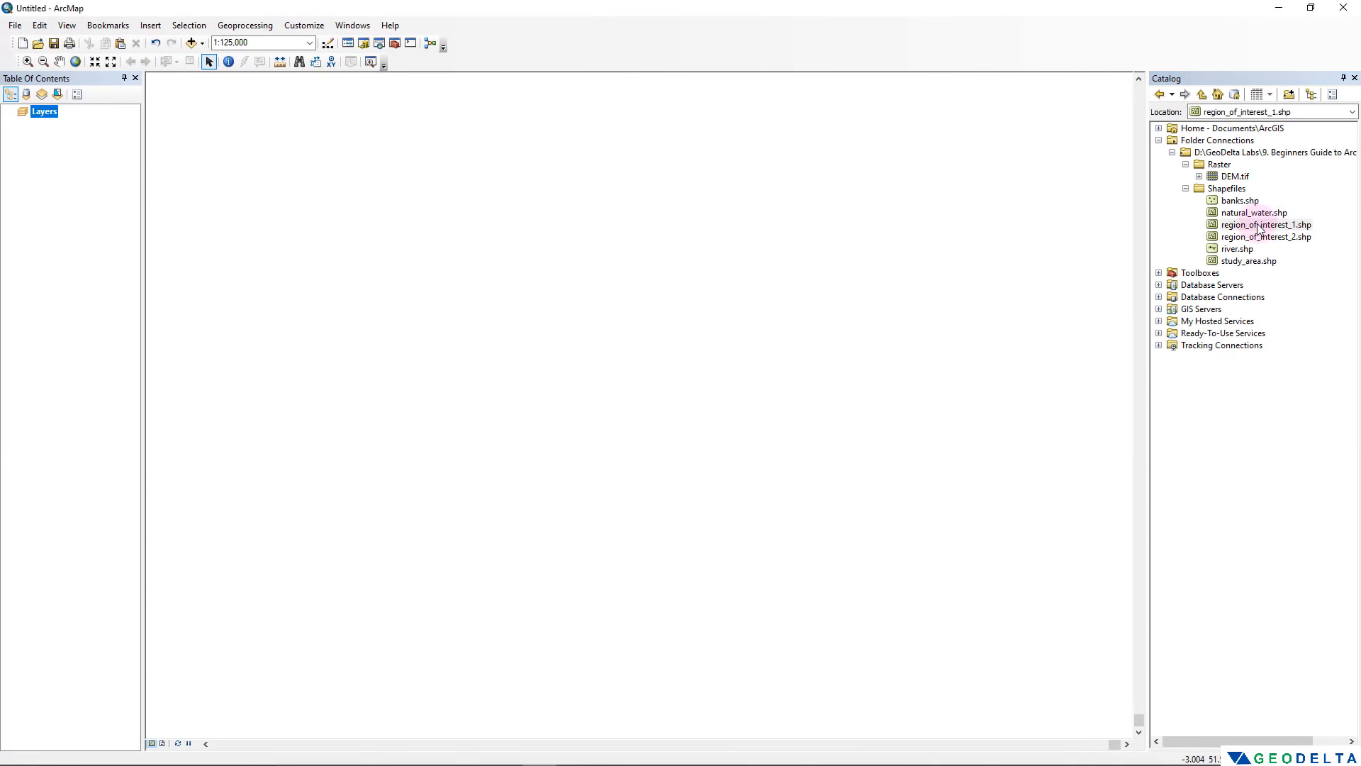
click(1260, 226)
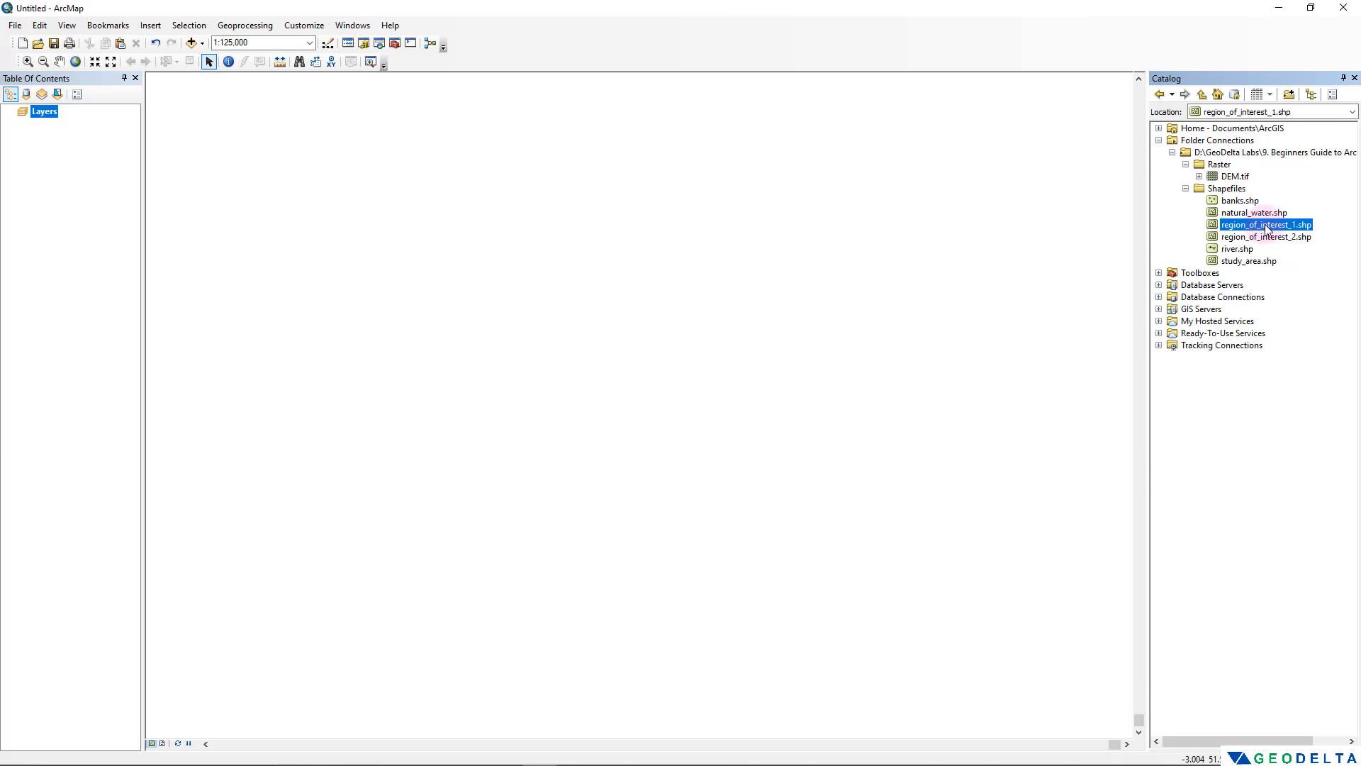
drag(1266, 228, 498, 214)
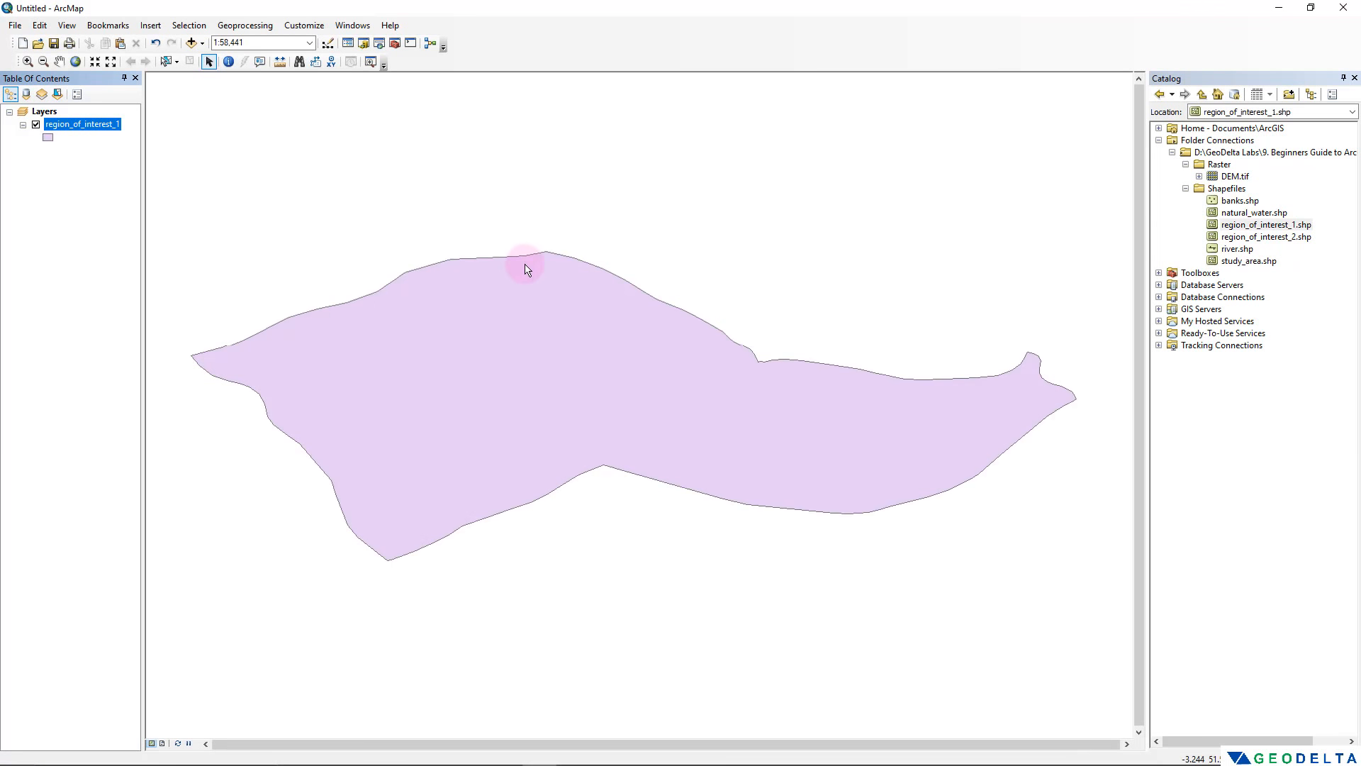
scroll(526, 272, up, 1)
scroll(528, 277, up, 3)
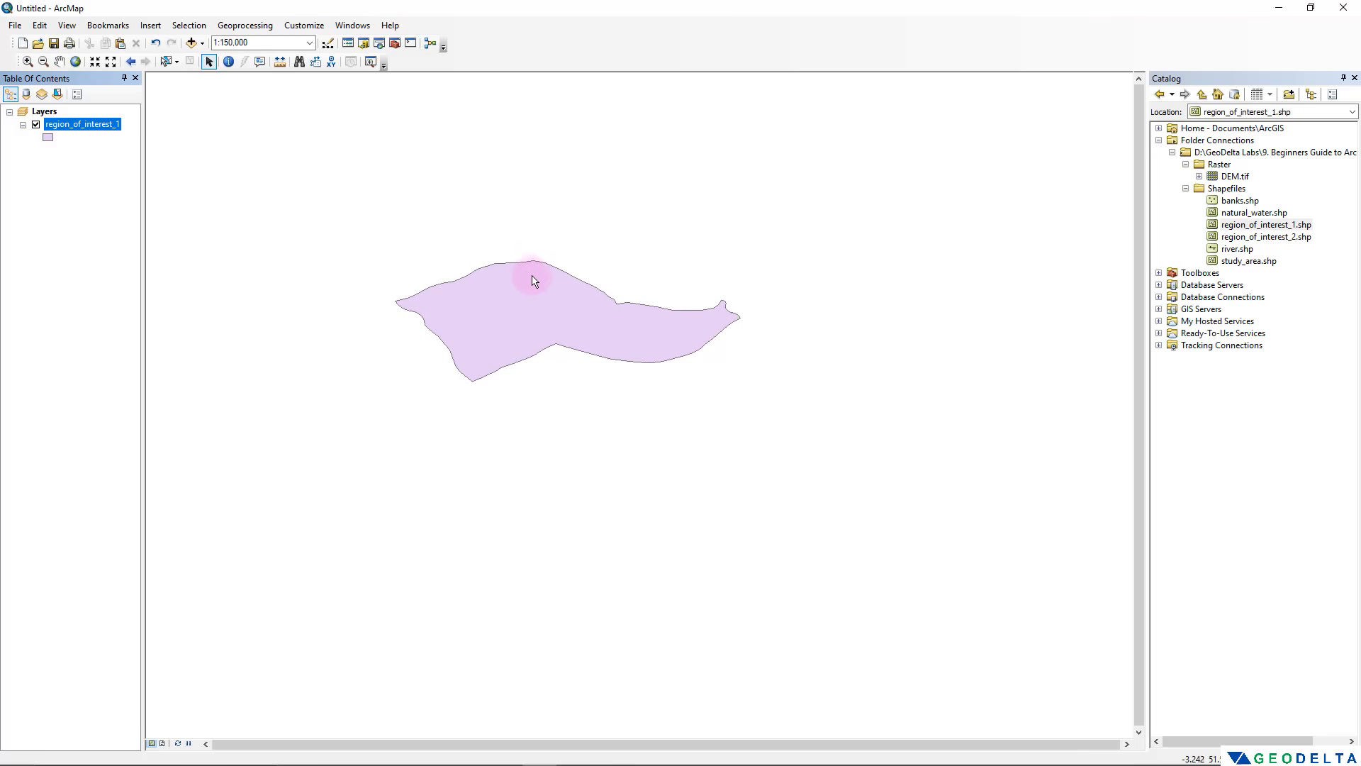
scroll(539, 283, down, 1)
scroll(489, 334, down, 1)
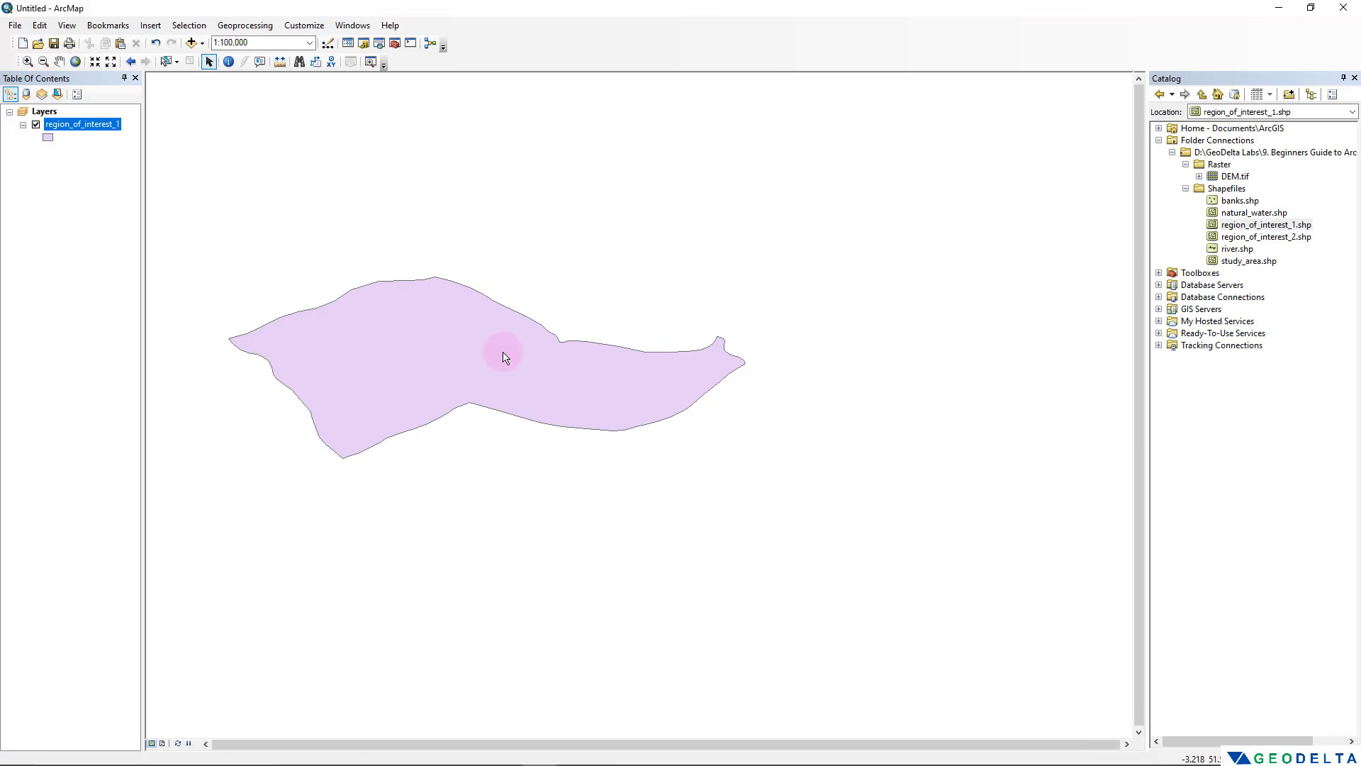
Add region_of_interest_2.shp to the map and look over both region polygons together
click(1287, 239)
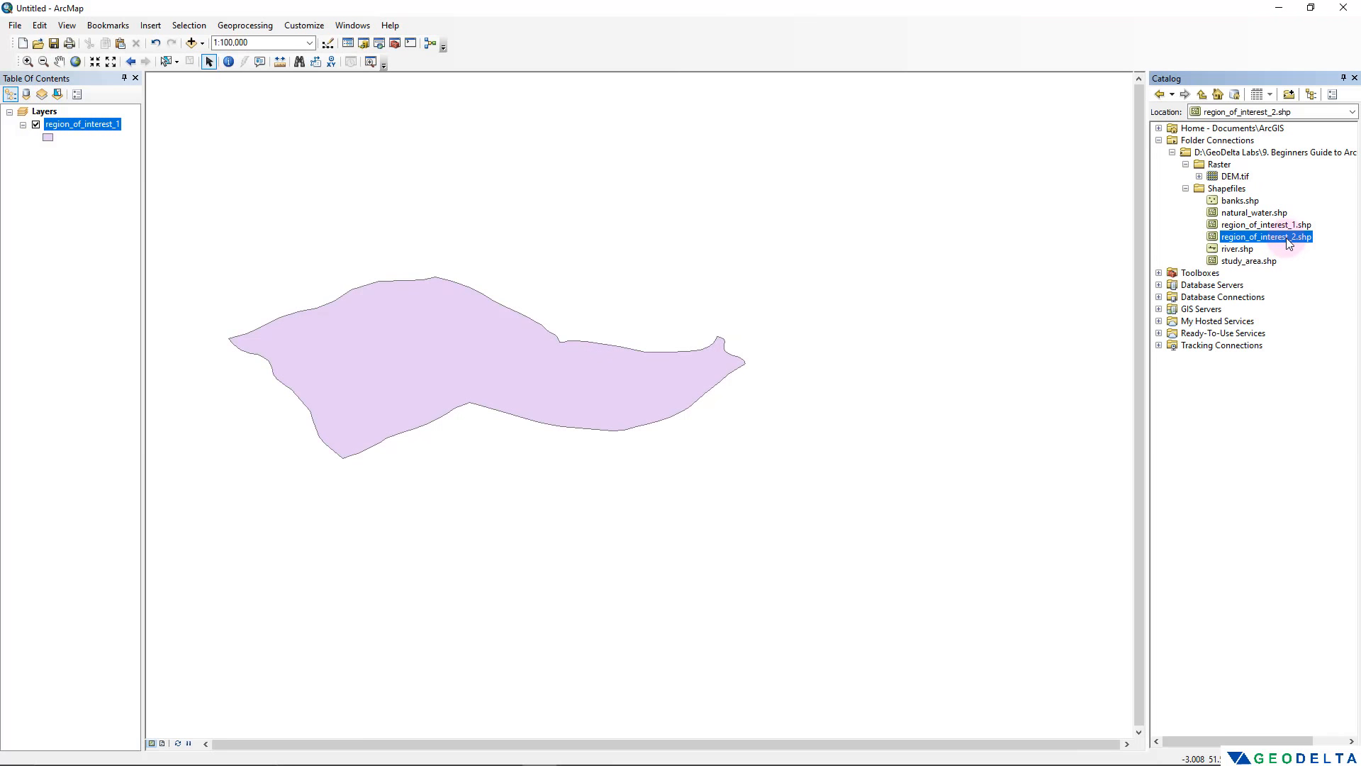
drag(1287, 241, 752, 178)
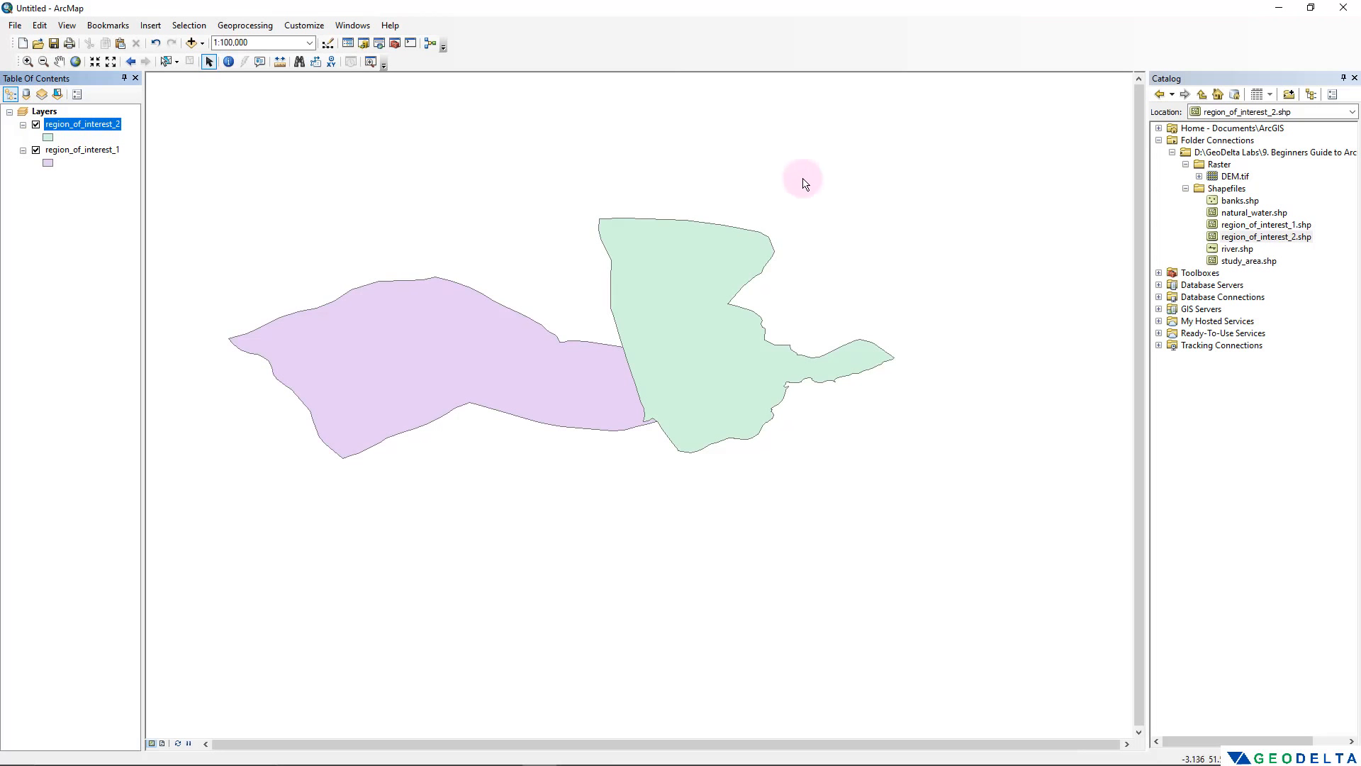
click(1233, 250)
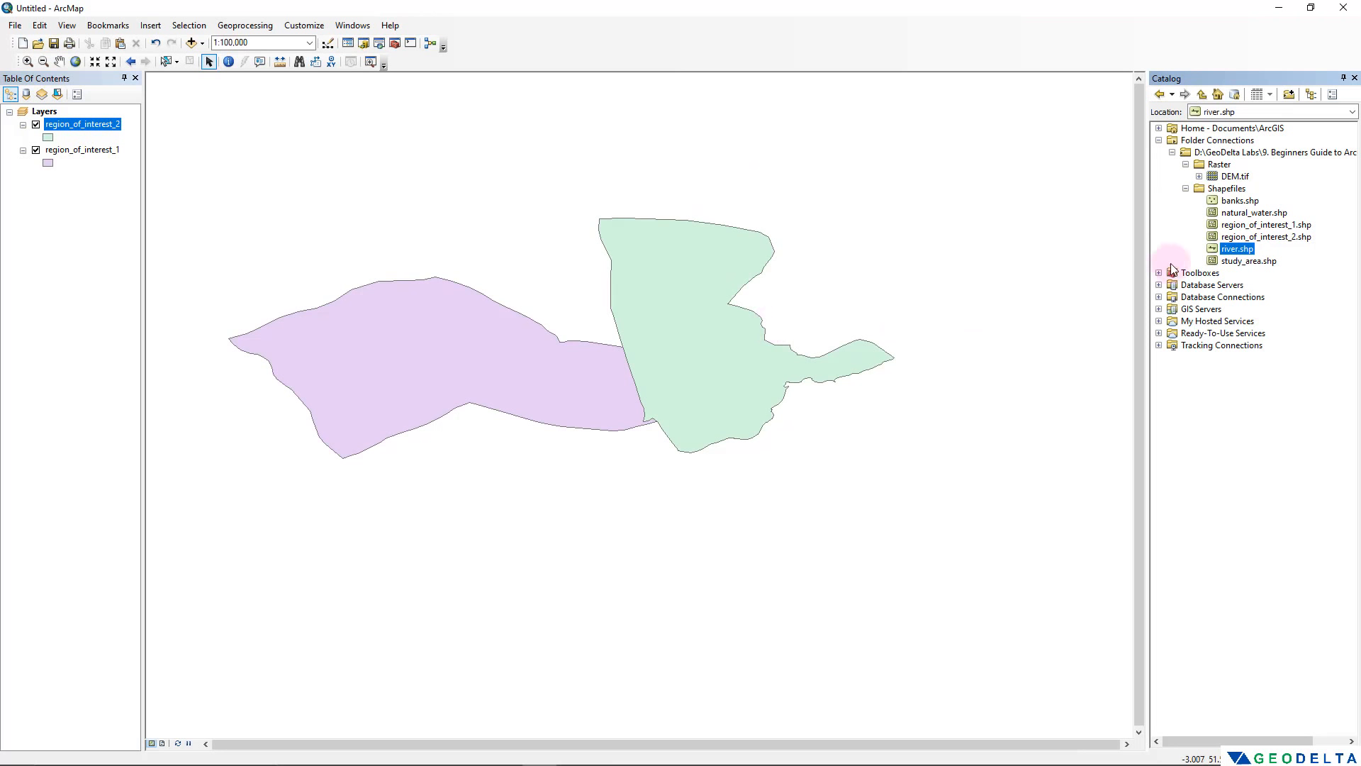
click(1260, 225)
drag(1263, 241, 752, 452)
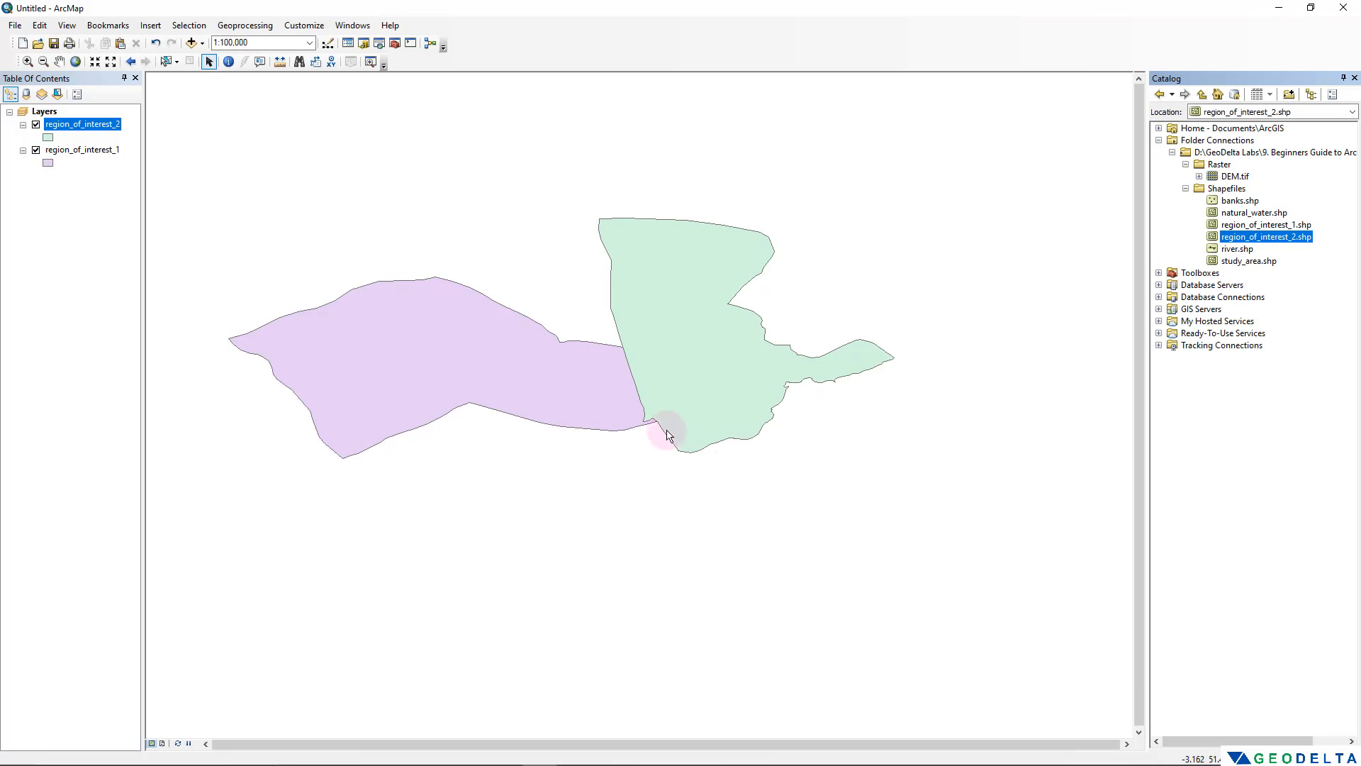
scroll(630, 280, up, 2)
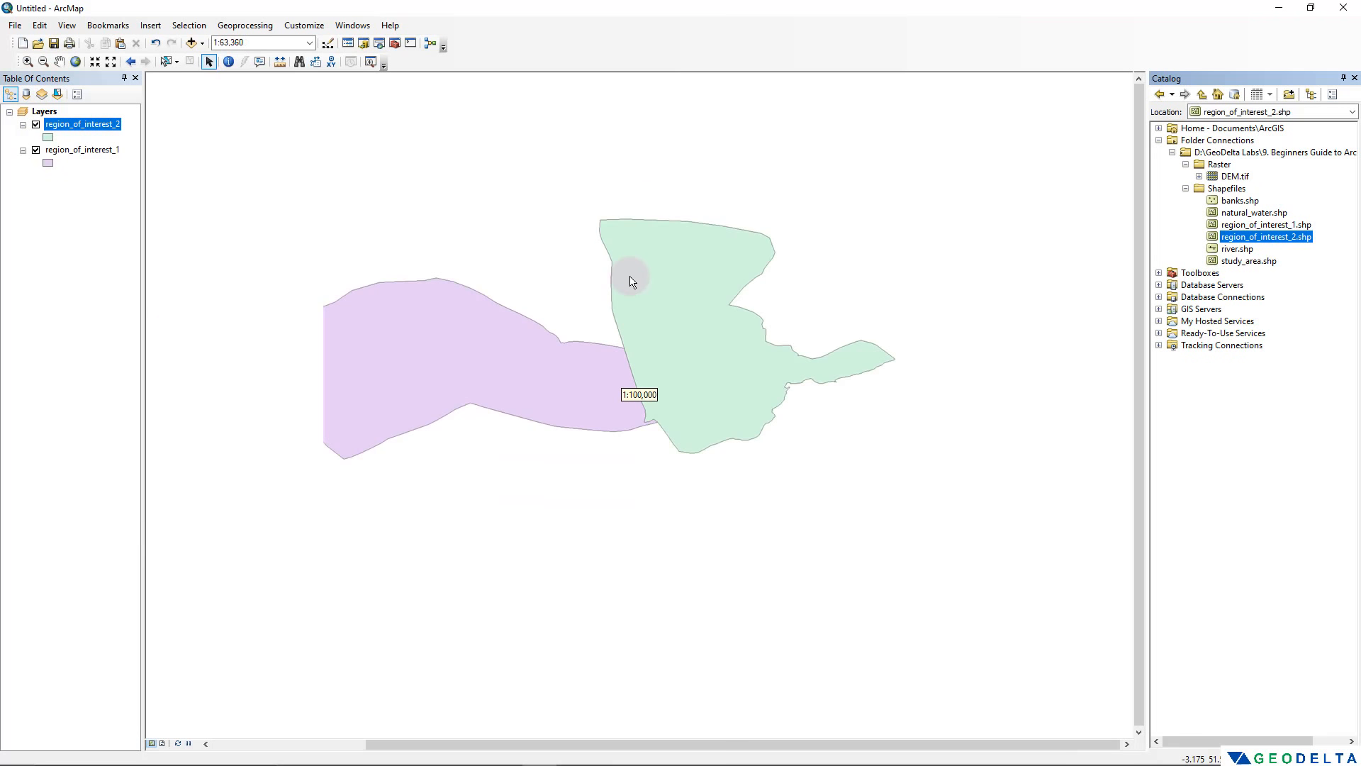
scroll(717, 325, down, 2)
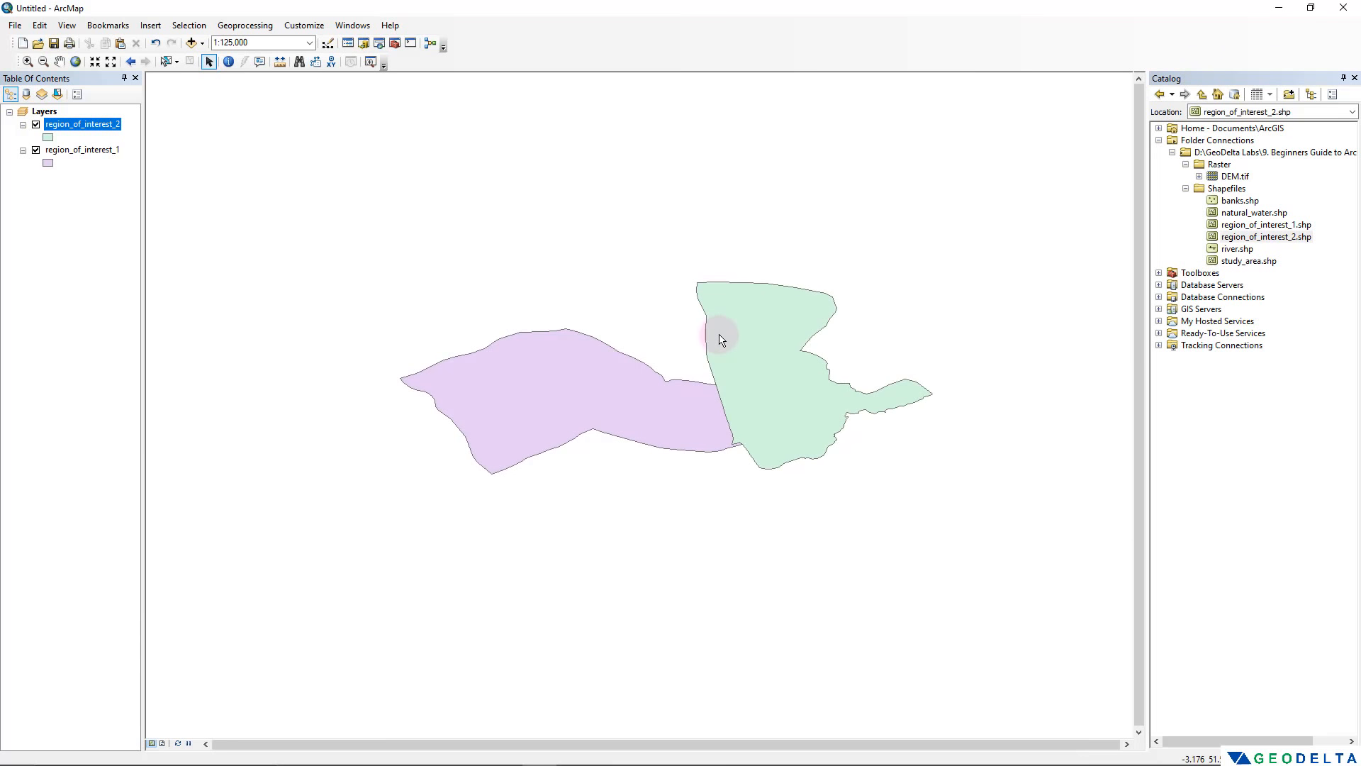
scroll(721, 339, up, 1)
scroll(721, 339, down, 1)
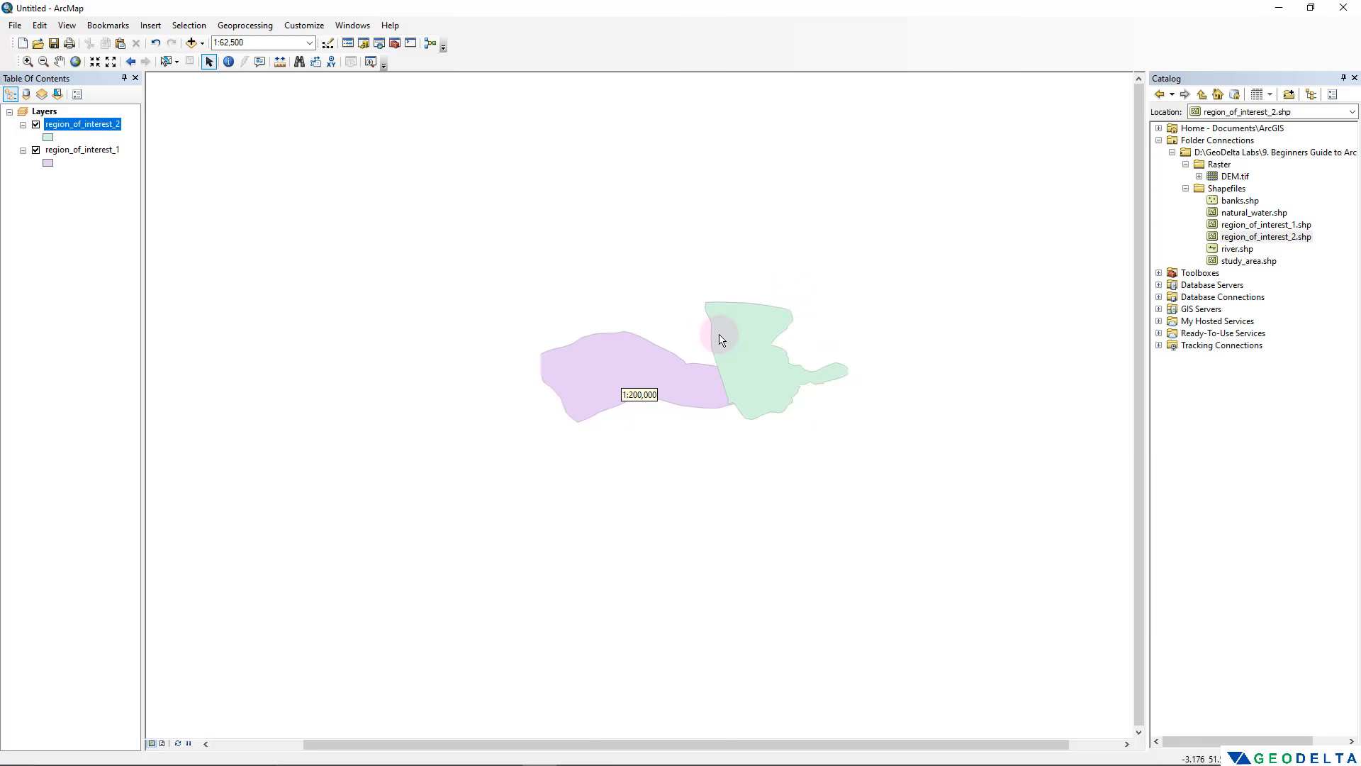
scroll(721, 339, down, 1)
Add river.shp to the map and look over the full extent of the river lines
click(1235, 249)
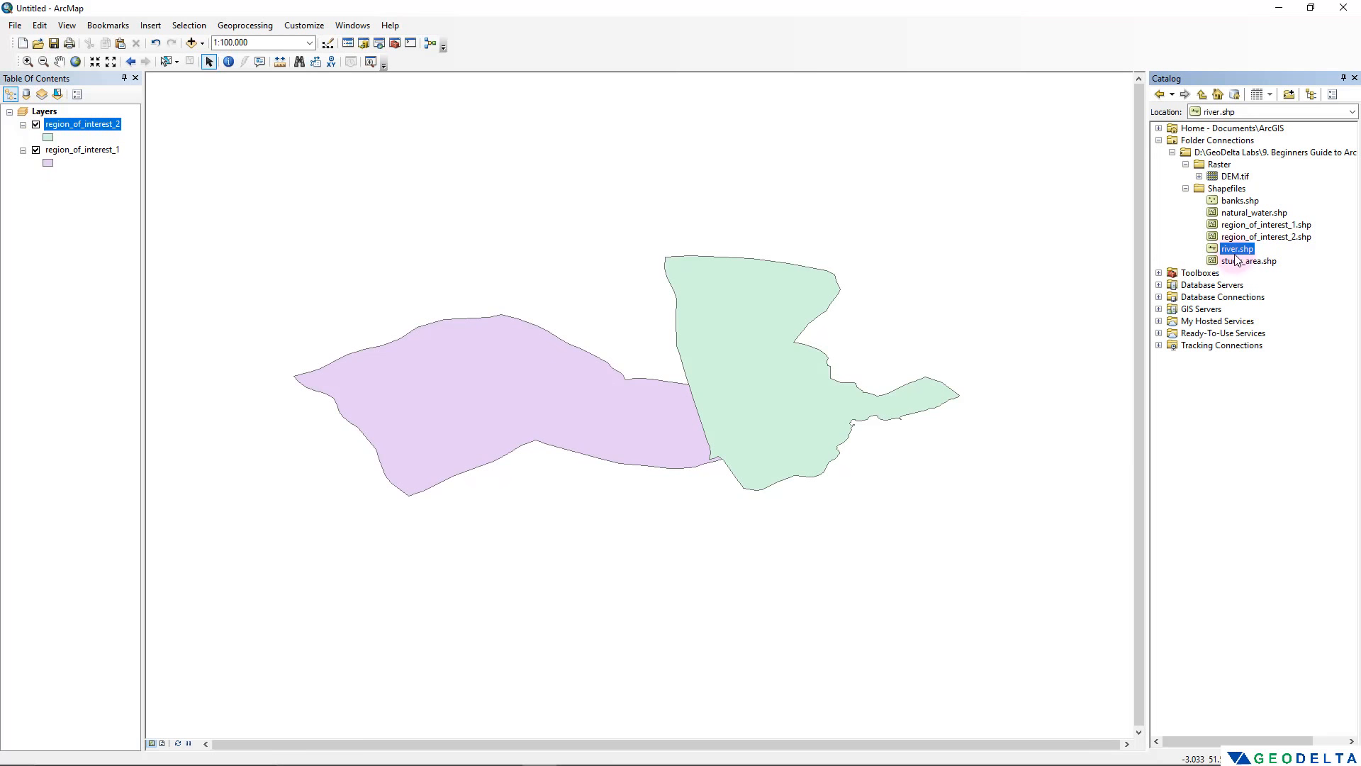
drag(1236, 253, 593, 175)
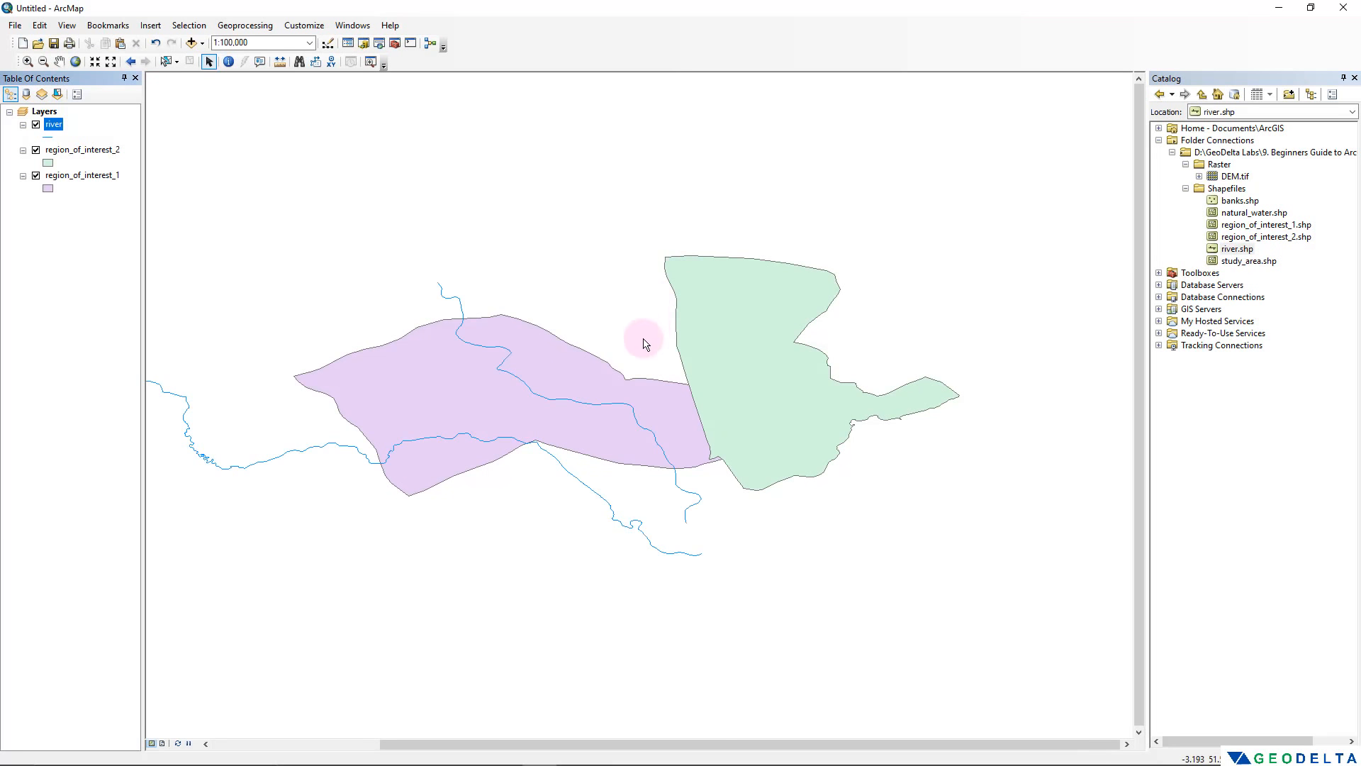
drag(644, 340, 744, 304)
drag(609, 379, 723, 435)
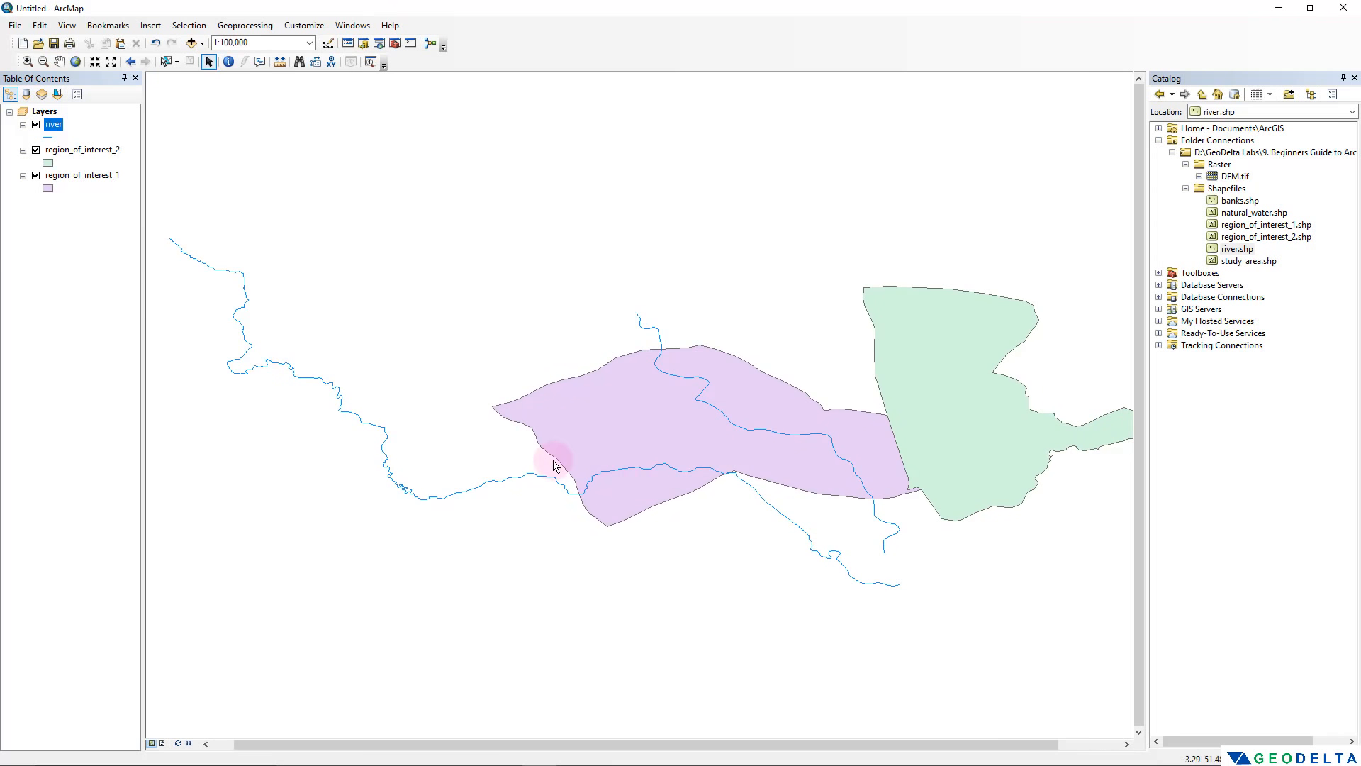
scroll(553, 465, up, 1)
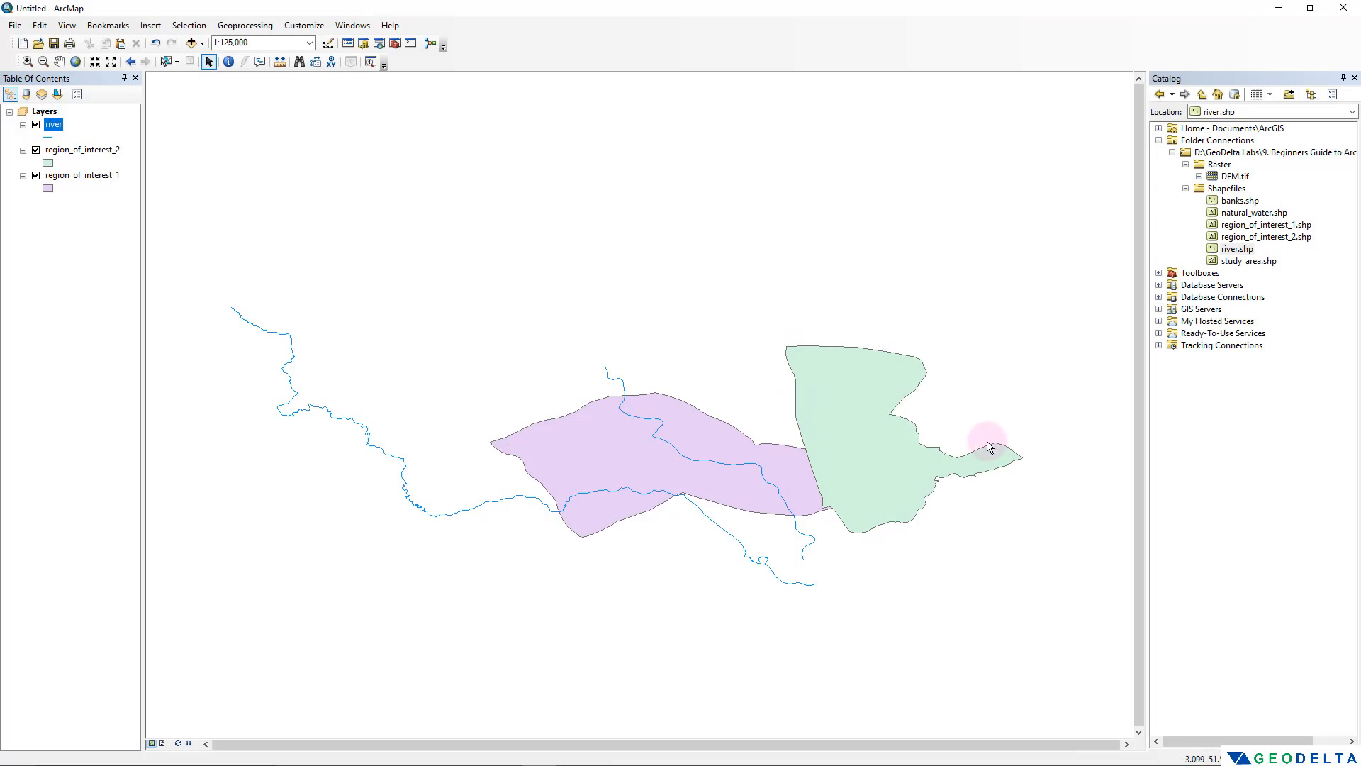
Add banks.shp to the map and look over the bank points around the two regions
click(1240, 203)
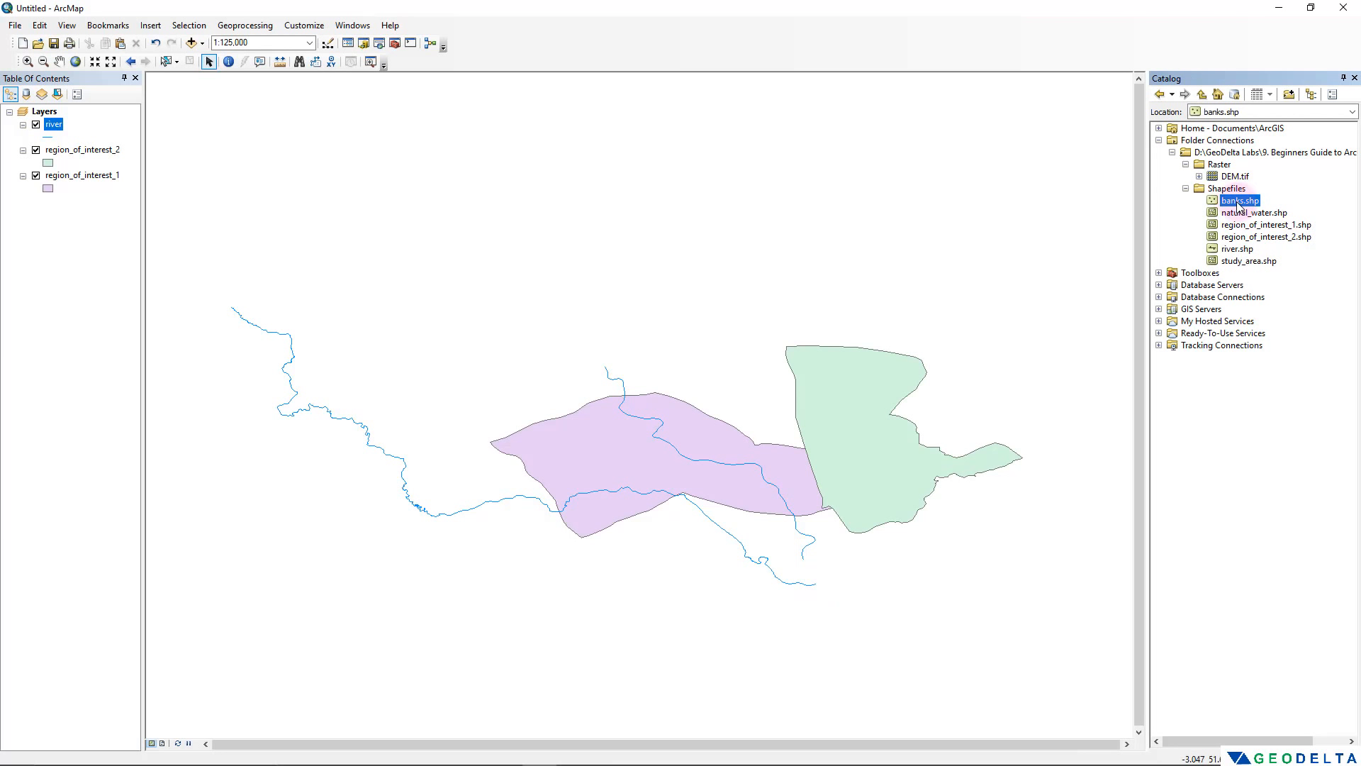
mouse_move(1237, 205)
mouse_down()
mouse_move(1018, 211)
mouse_move(666, 268)
mouse_up()
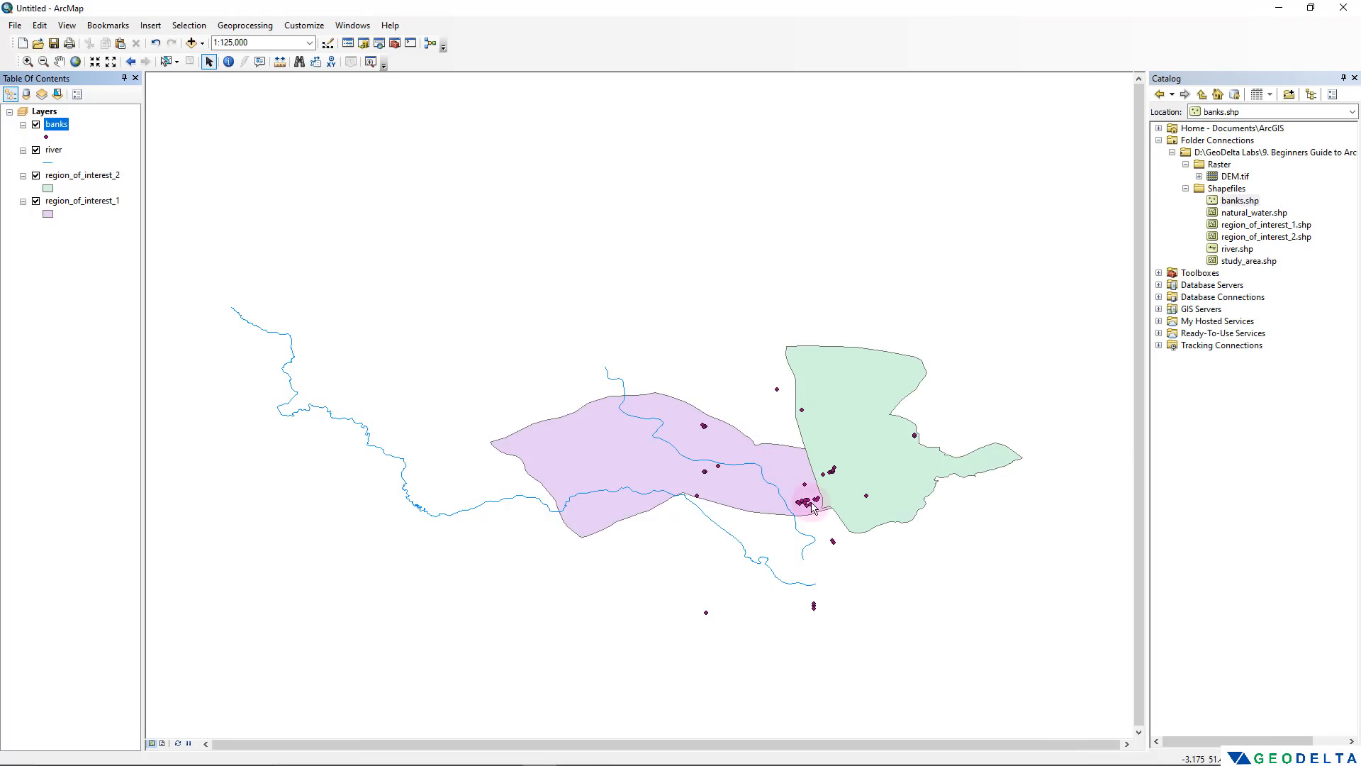
scroll(813, 508, up, 1)
scroll(814, 508, down, 1)
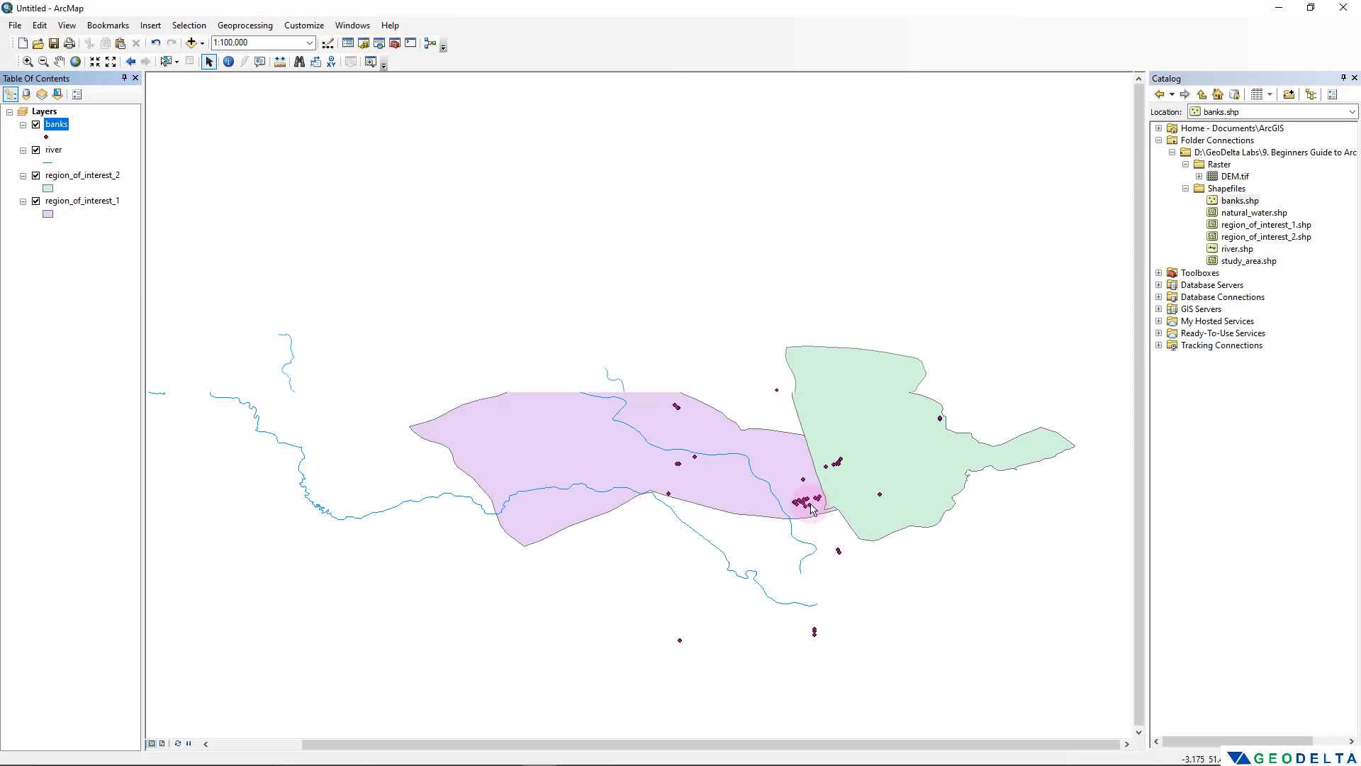
drag(818, 508, 748, 491)
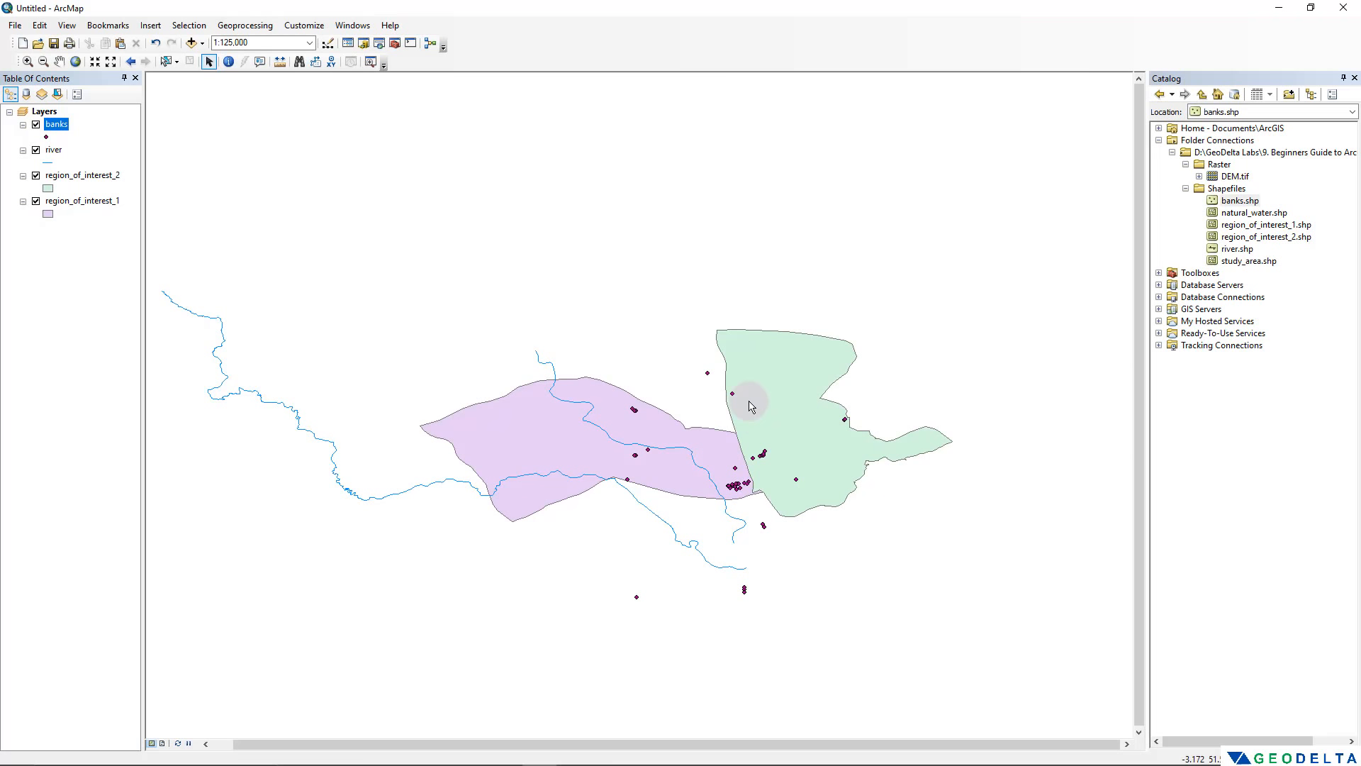
Compare the Catalog icons of the polygon shapefiles, the line shapefile river.shp and the point shapefile banks.shp
click(1246, 261)
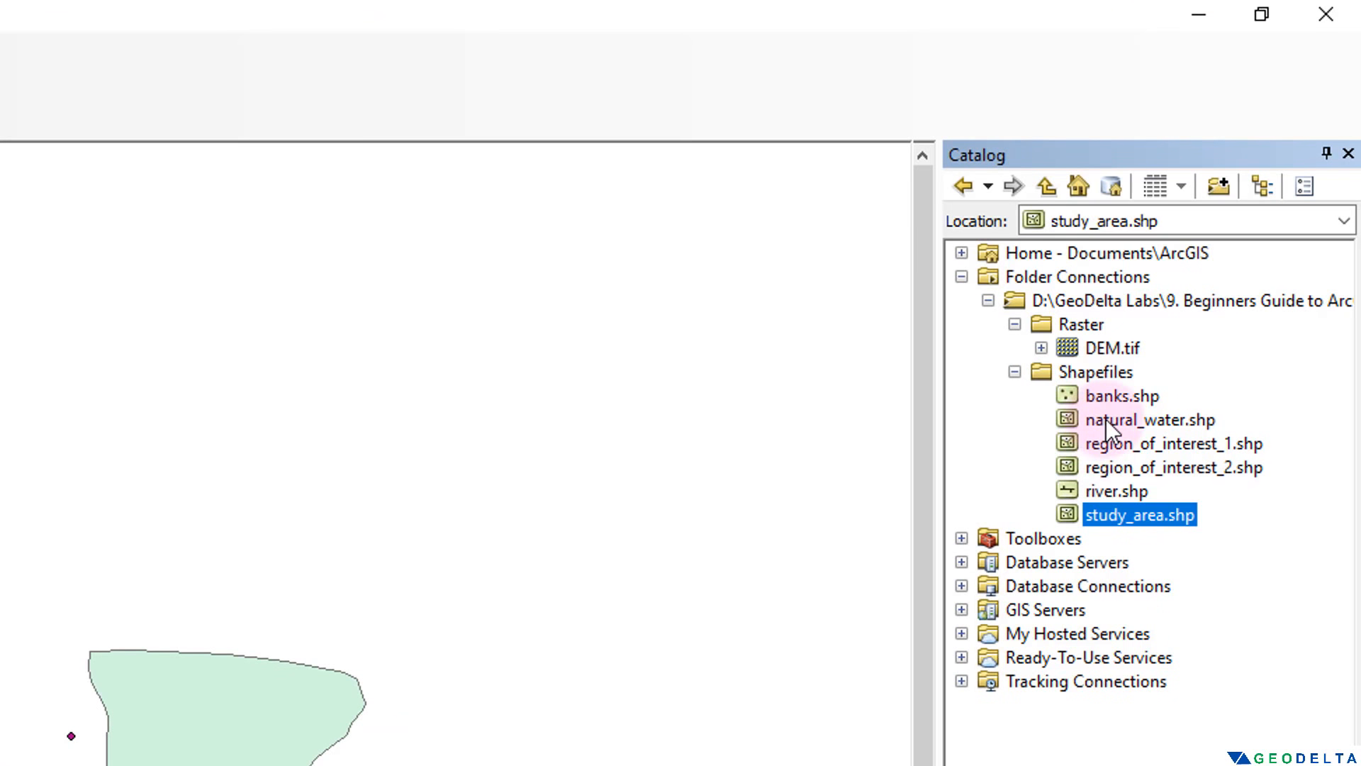
click(1106, 418)
click(1117, 445)
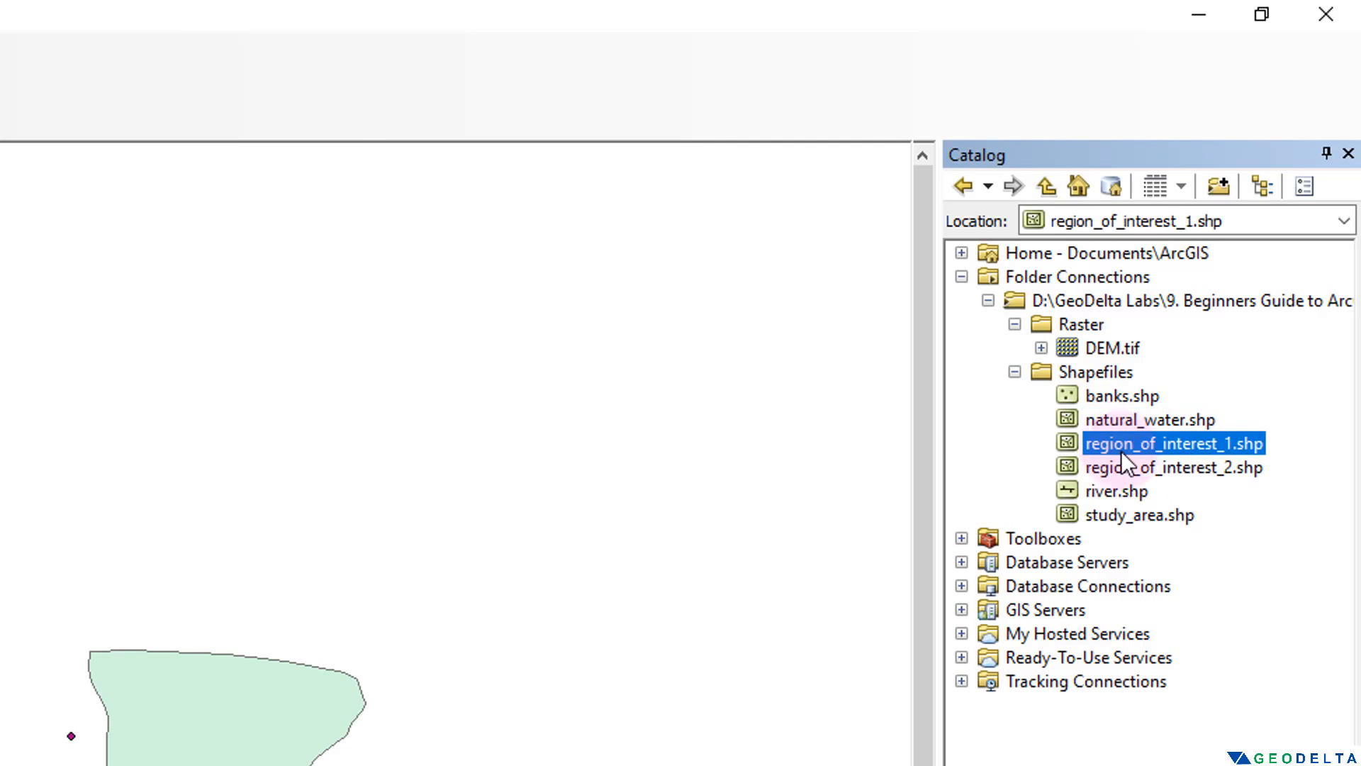
click(1132, 471)
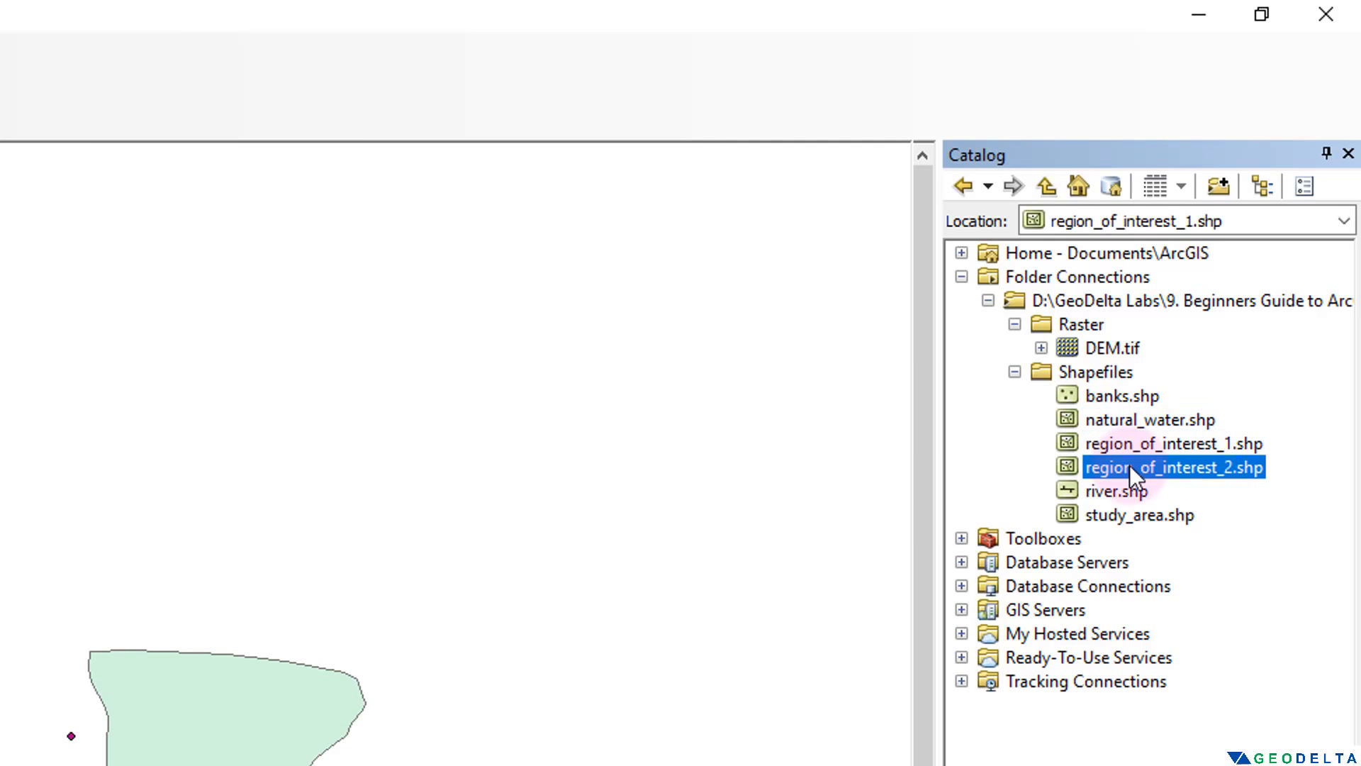
click(1142, 521)
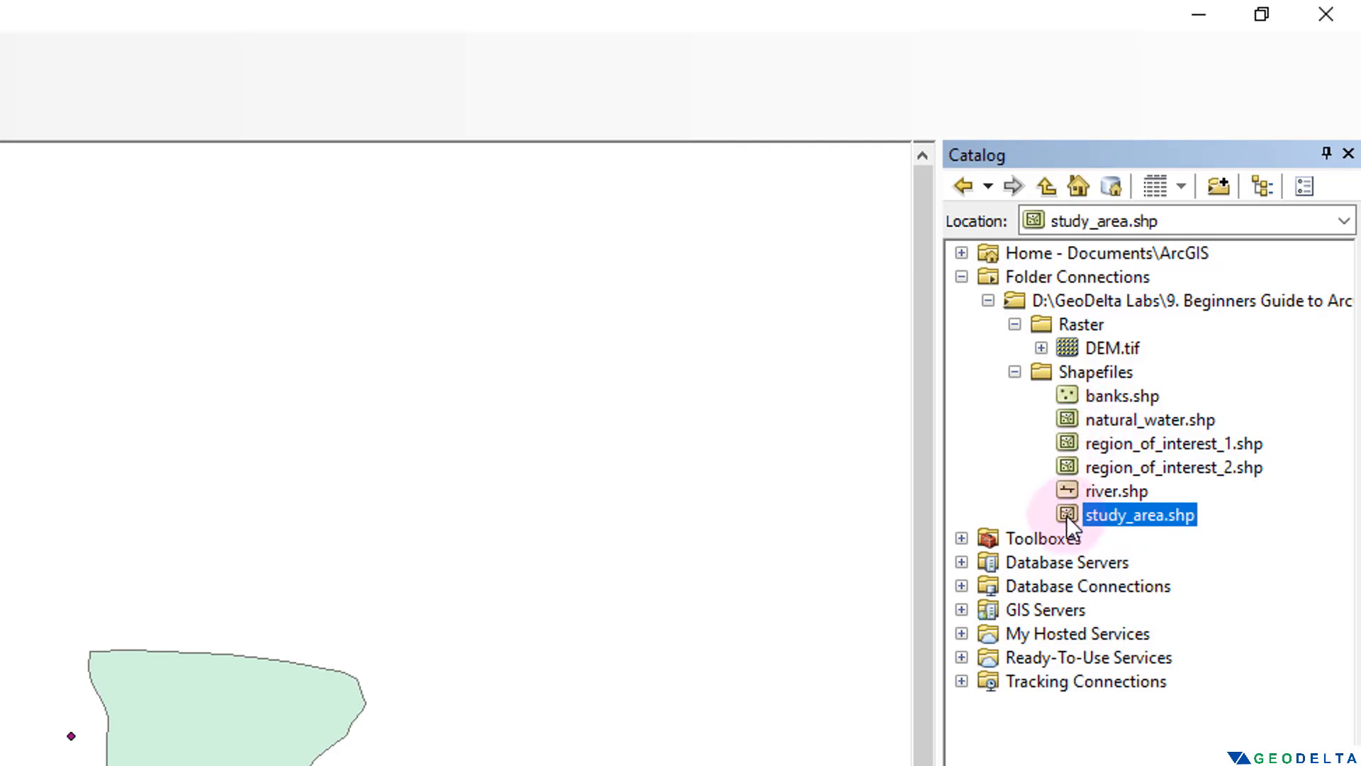
click(1116, 491)
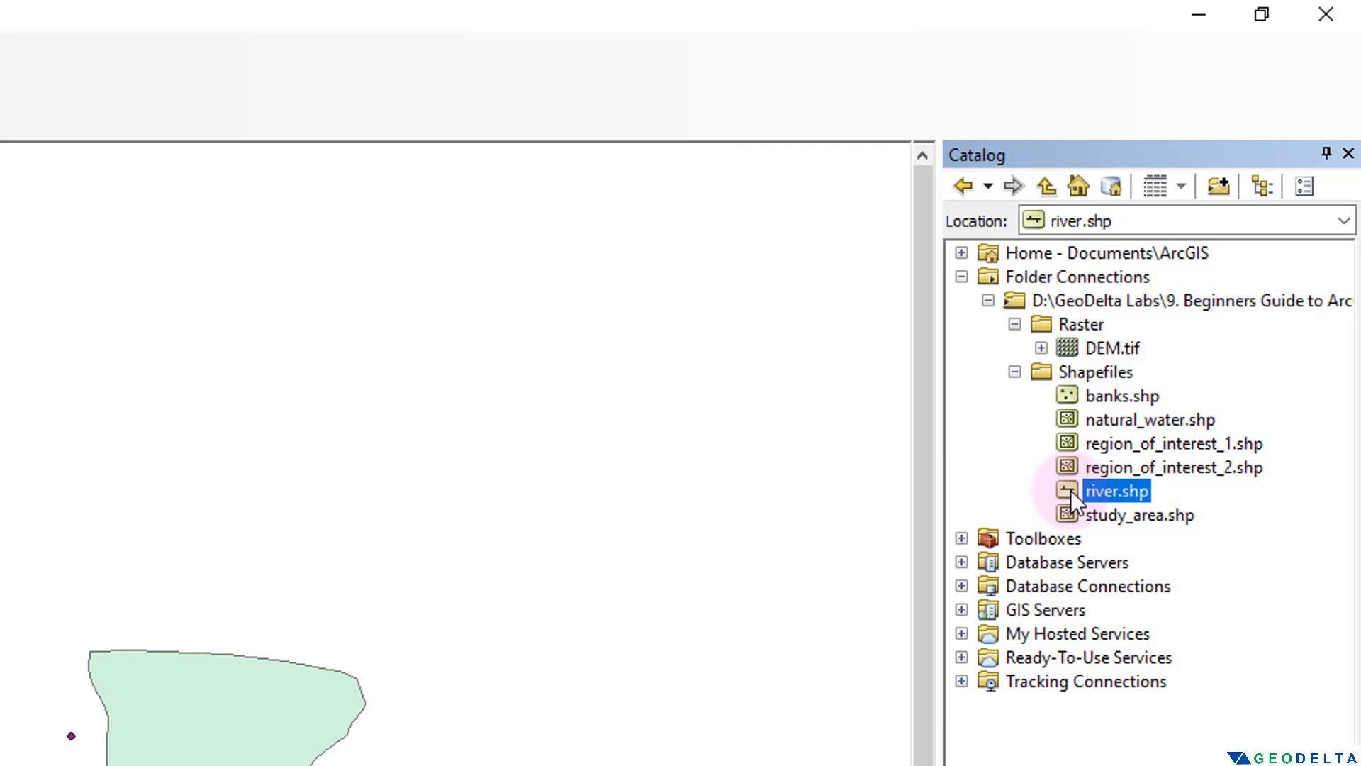
click(1106, 401)
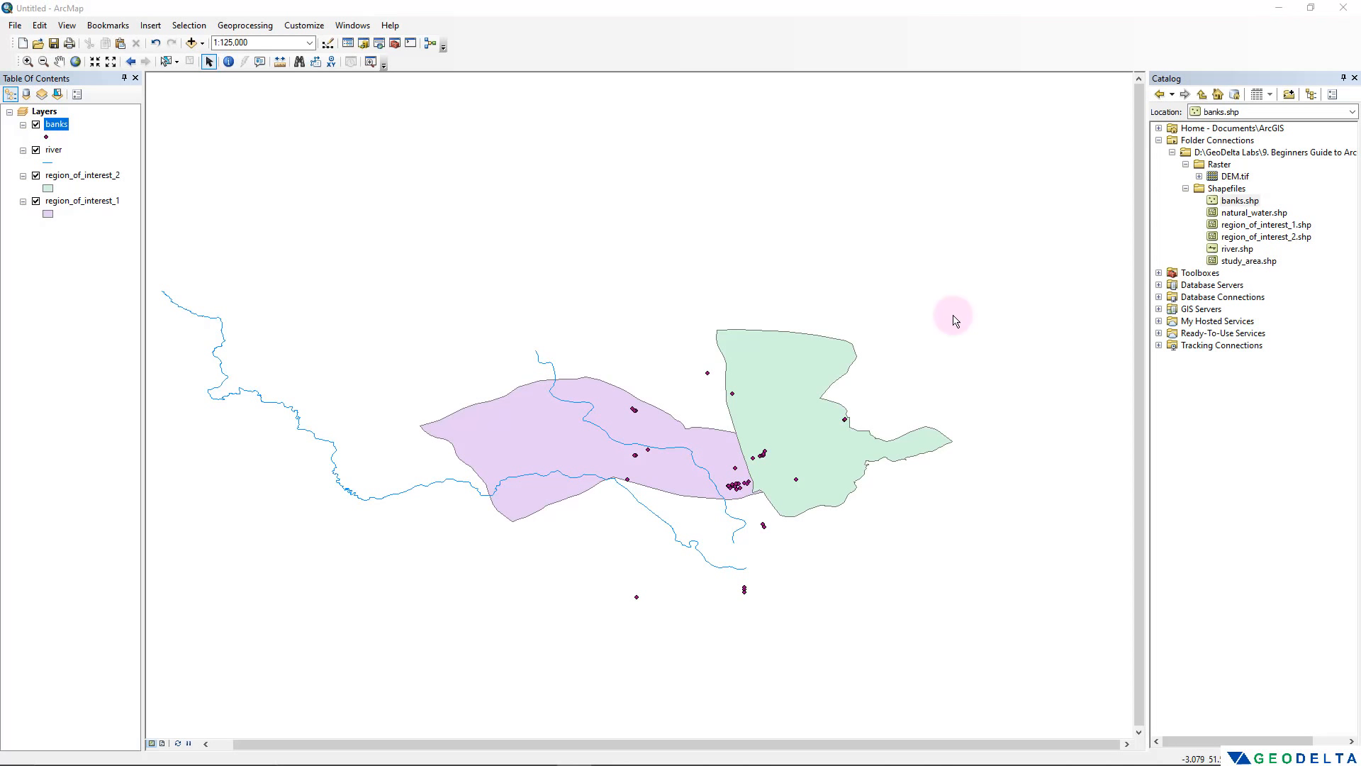
Open the attribute table of the banks layer, and widen and place its window above the map so more fields show
click(750, 414)
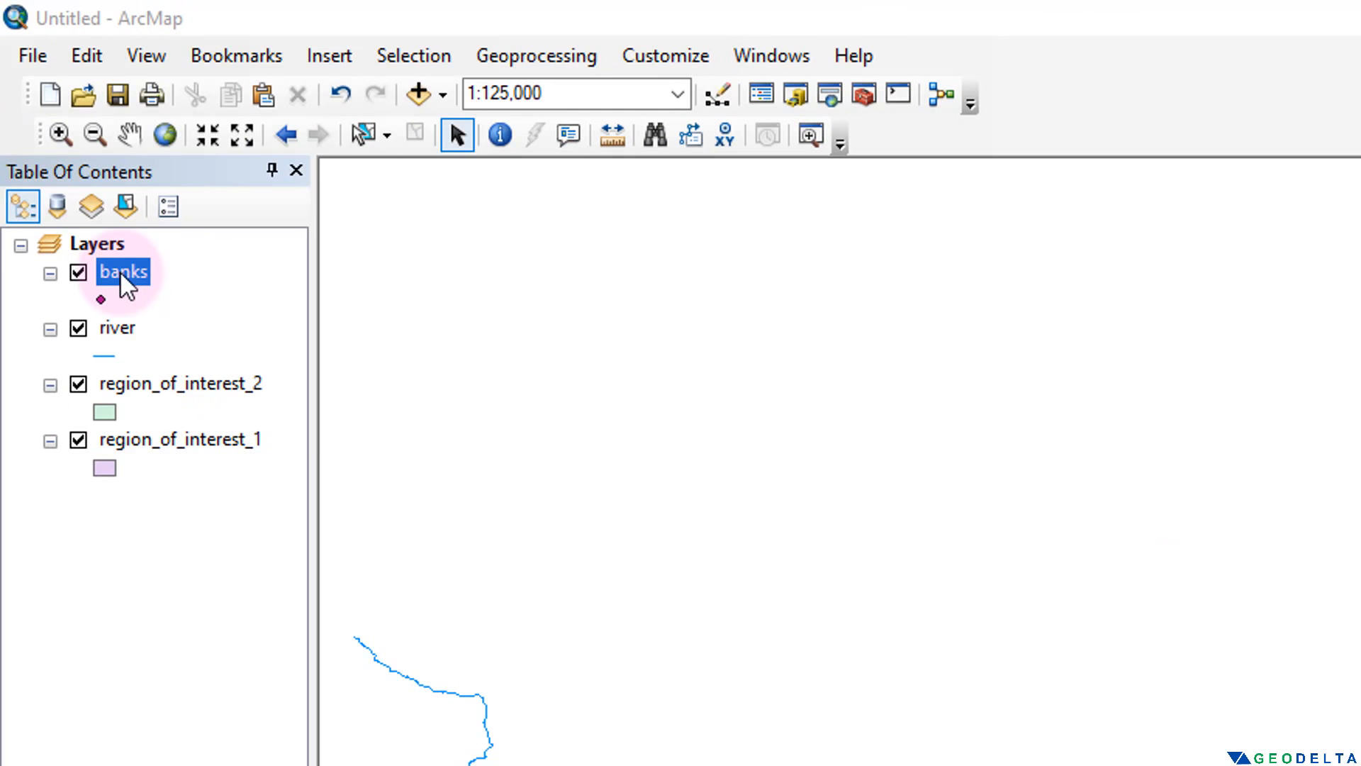
right_click(120, 270)
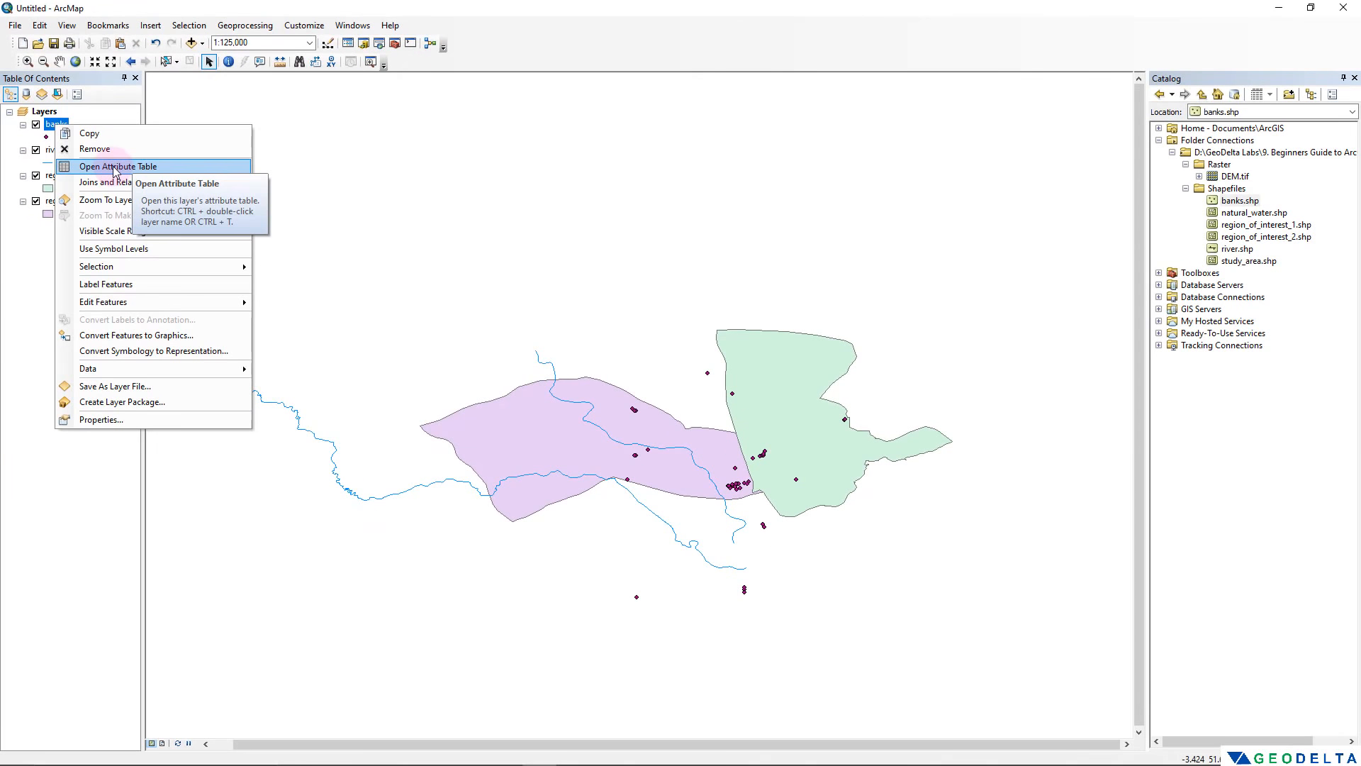
click(114, 169)
drag(949, 258, 227, 110)
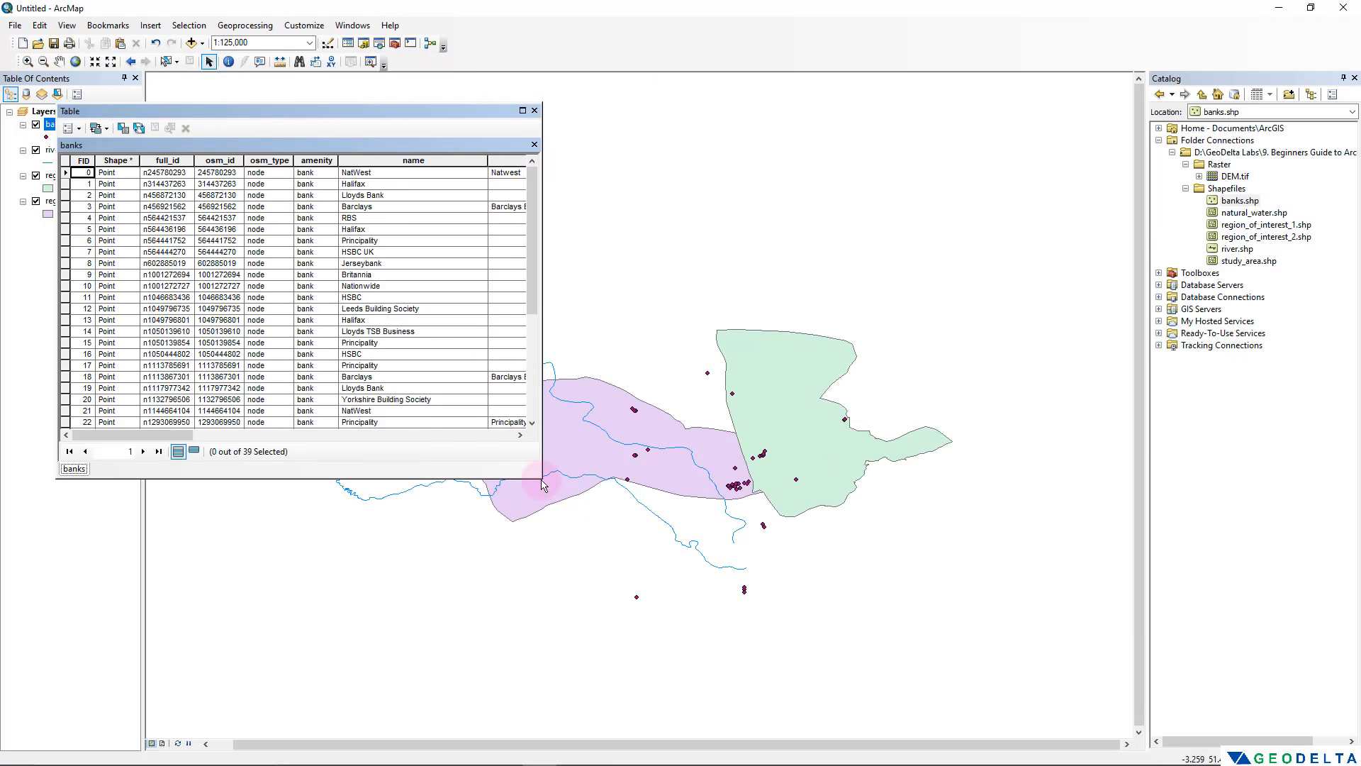
drag(543, 484, 1152, 394)
mouse_move(679, 110)
mouse_down()
mouse_move(689, 100)
mouse_move(682, 120)
mouse_up()
click(720, 319)
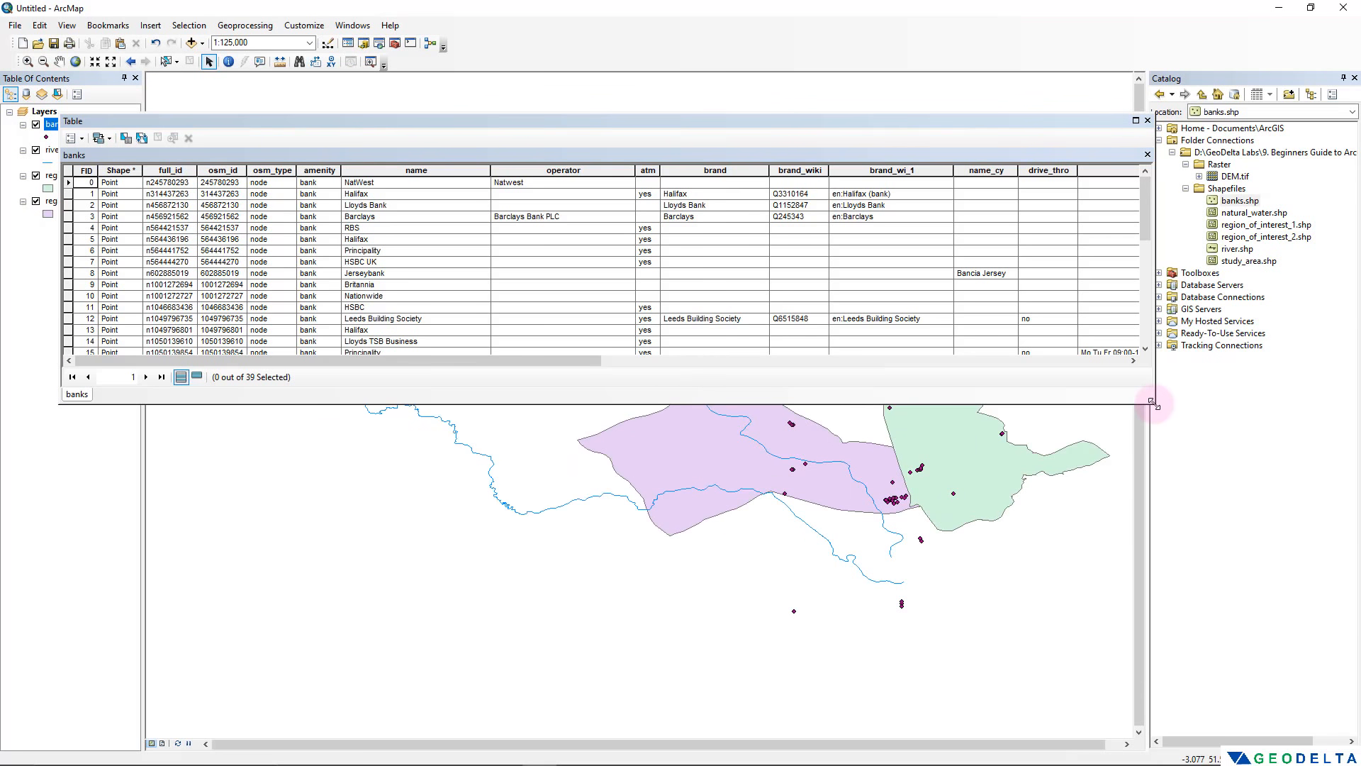
Make the banks table window narrower and taller beside the map, and highlight individual bank records between FID 1 and 31 to locate their points
drag(1154, 405, 685, 674)
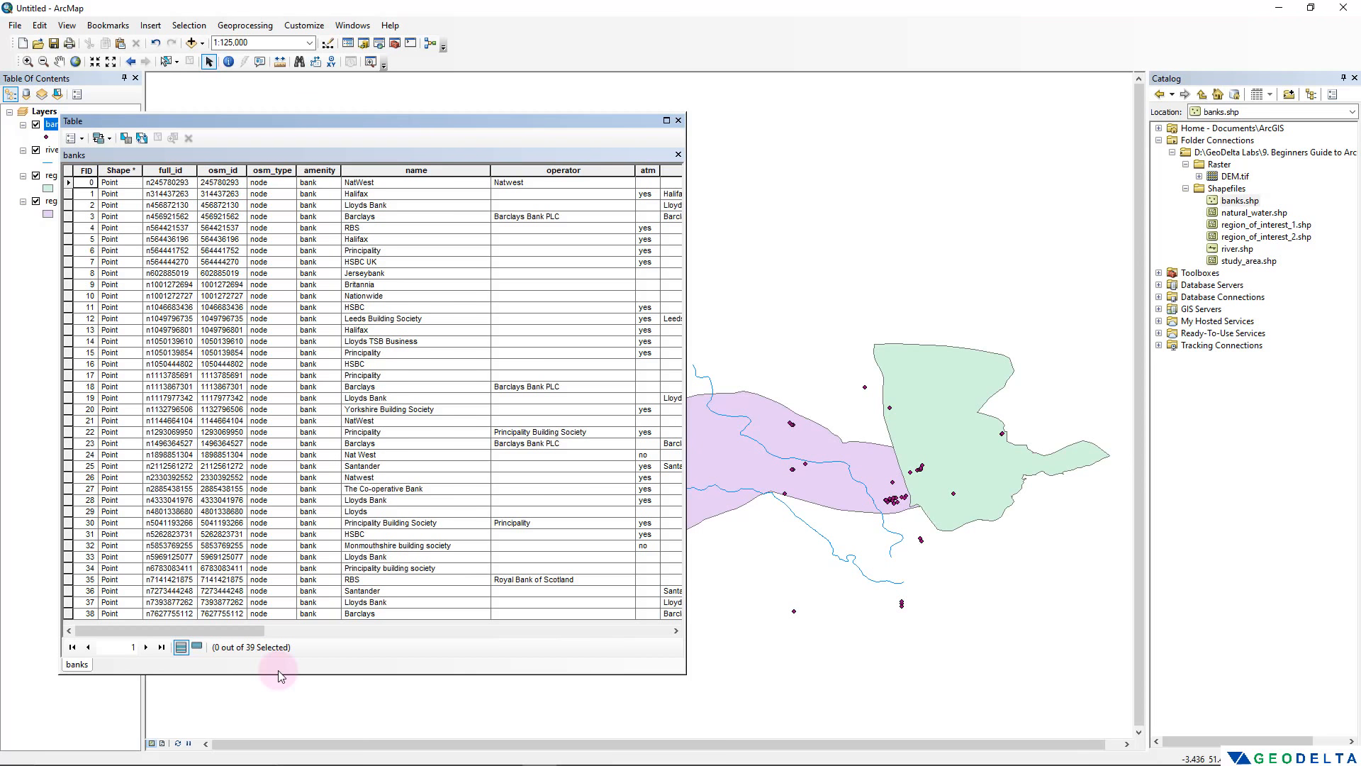
click(462, 672)
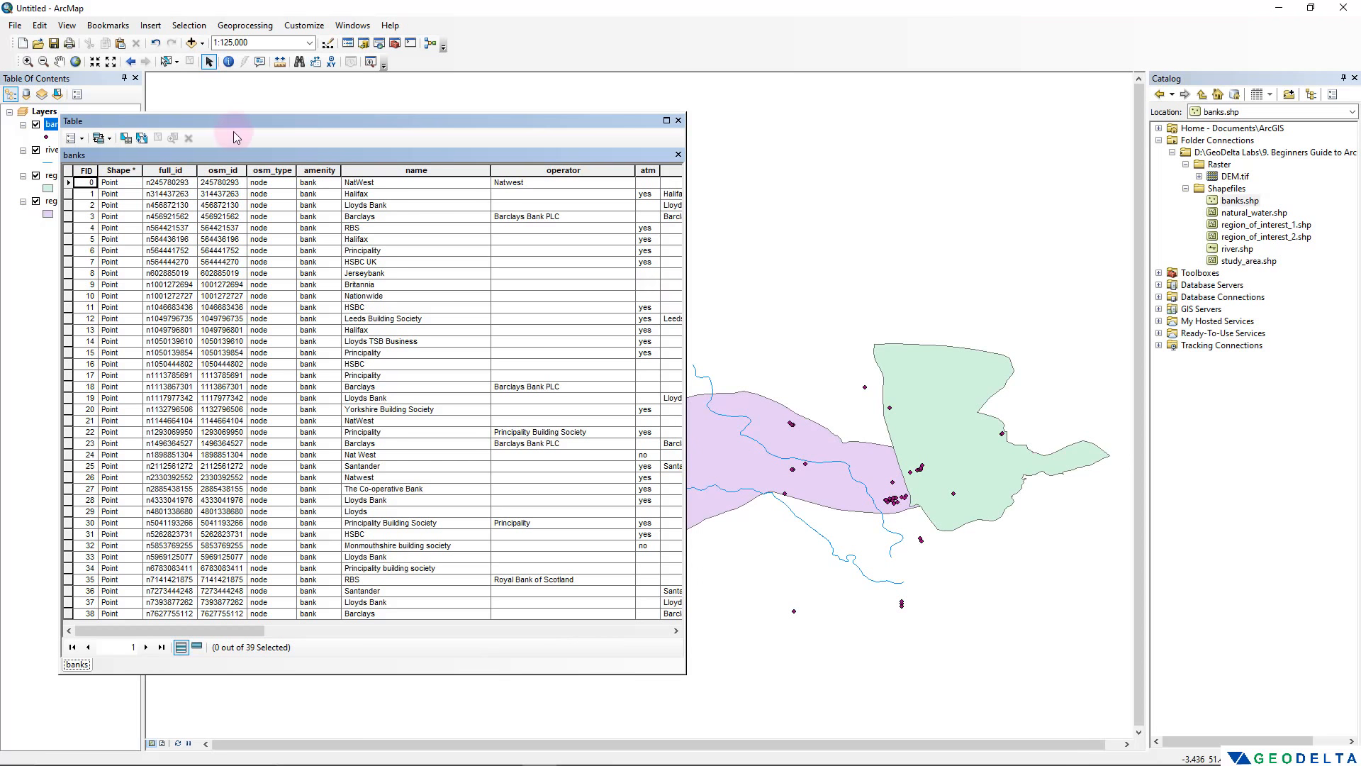
click(68, 193)
click(68, 205)
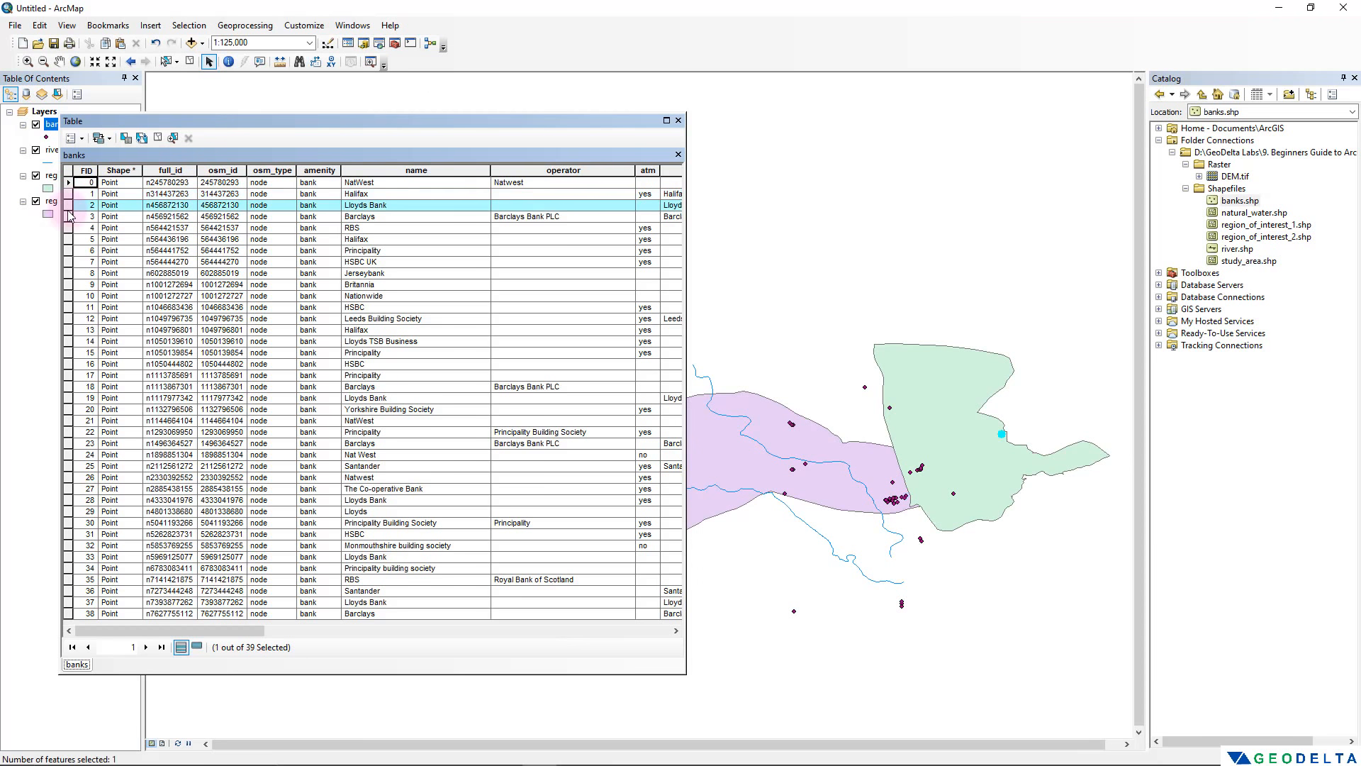
click(68, 216)
click(68, 227)
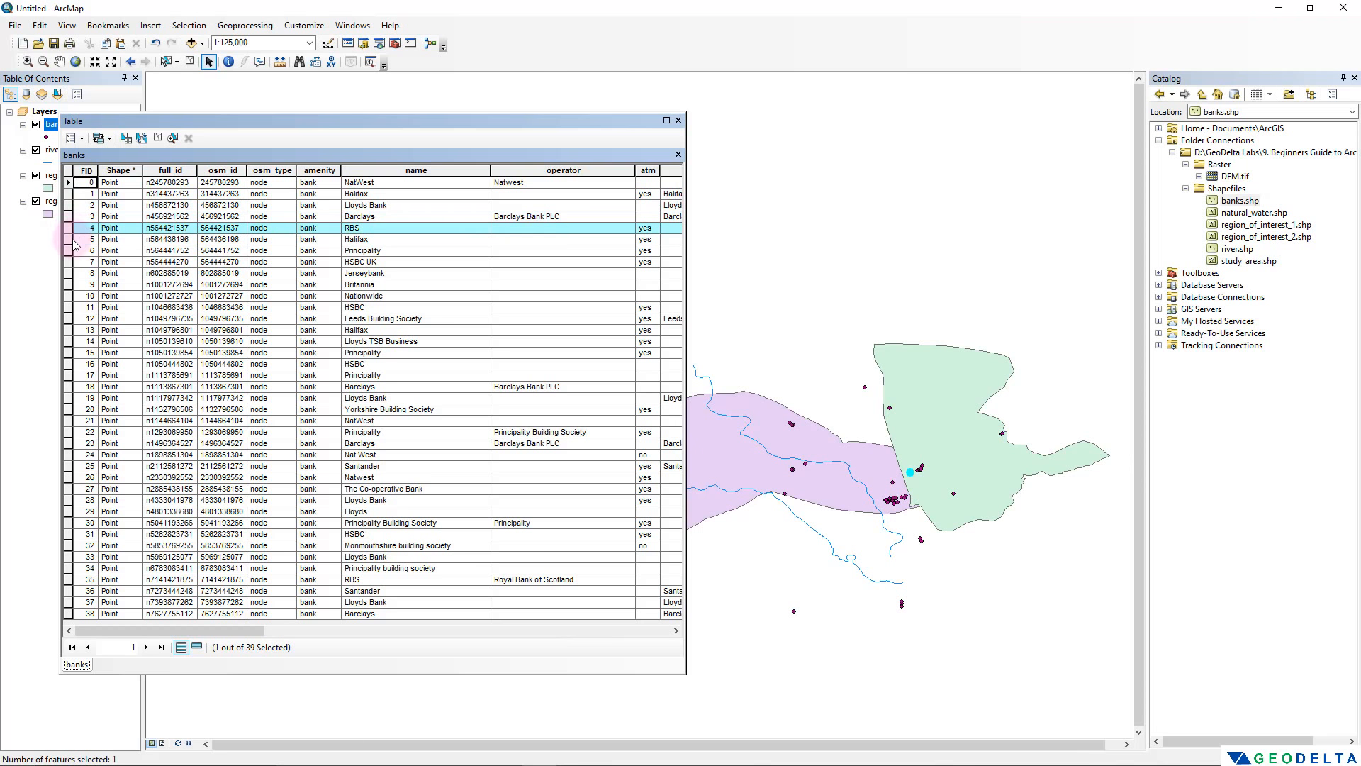
click(68, 238)
click(68, 250)
click(68, 262)
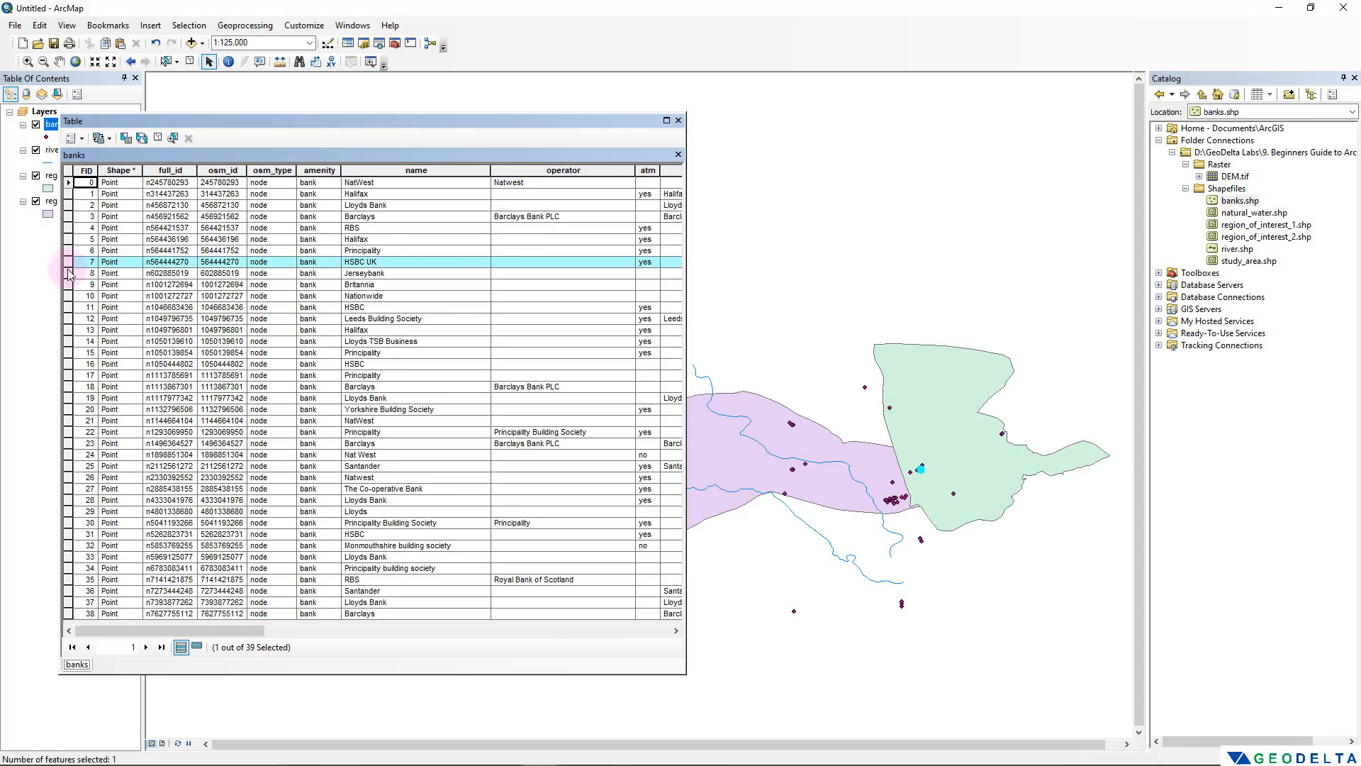
click(68, 273)
click(68, 318)
click(68, 329)
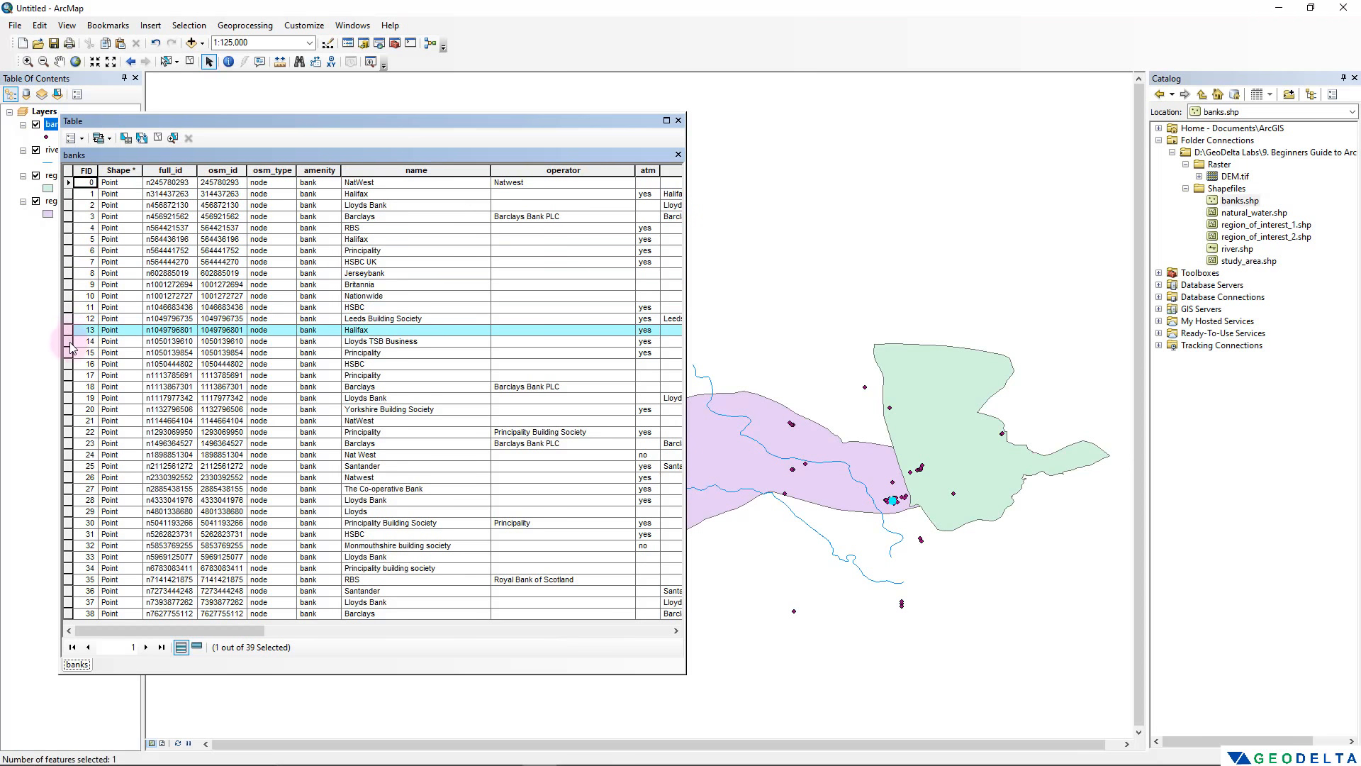
click(68, 341)
click(68, 364)
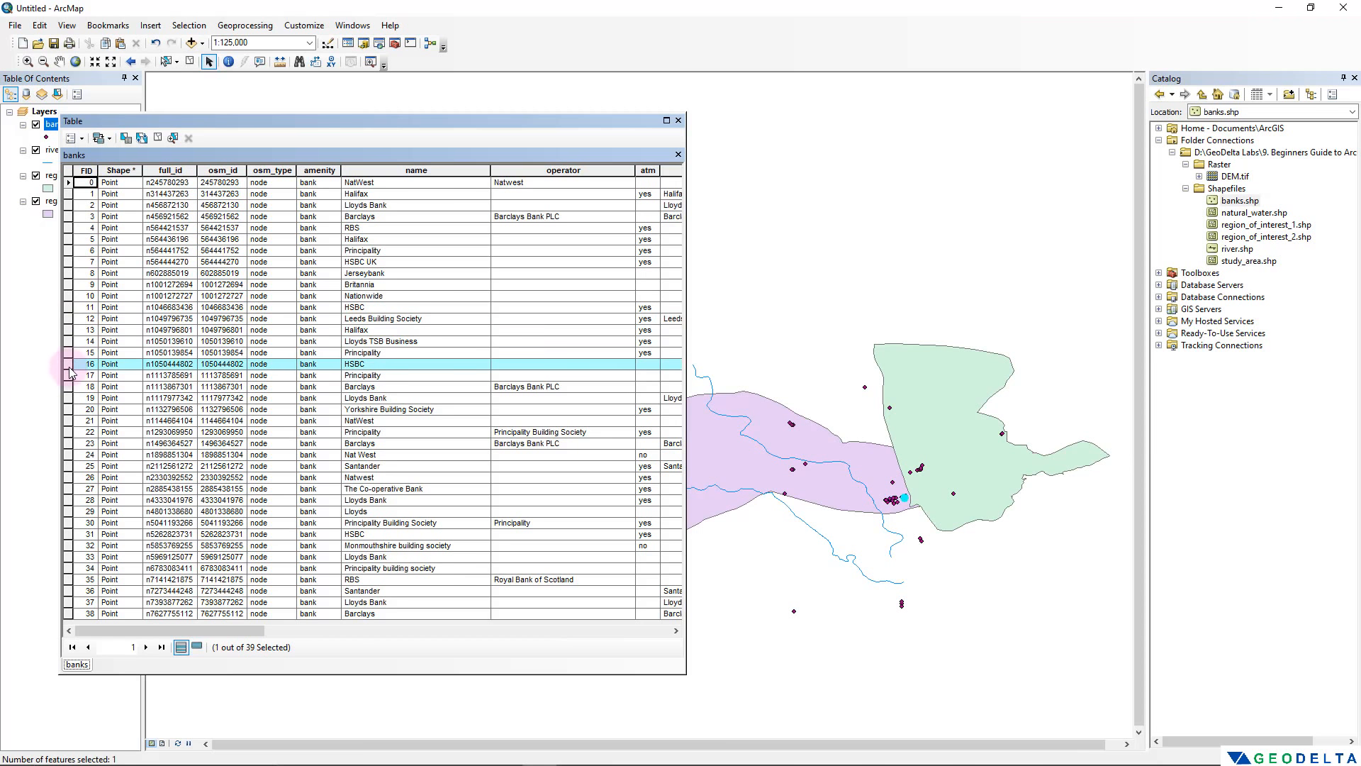
click(68, 375)
click(69, 387)
click(69, 397)
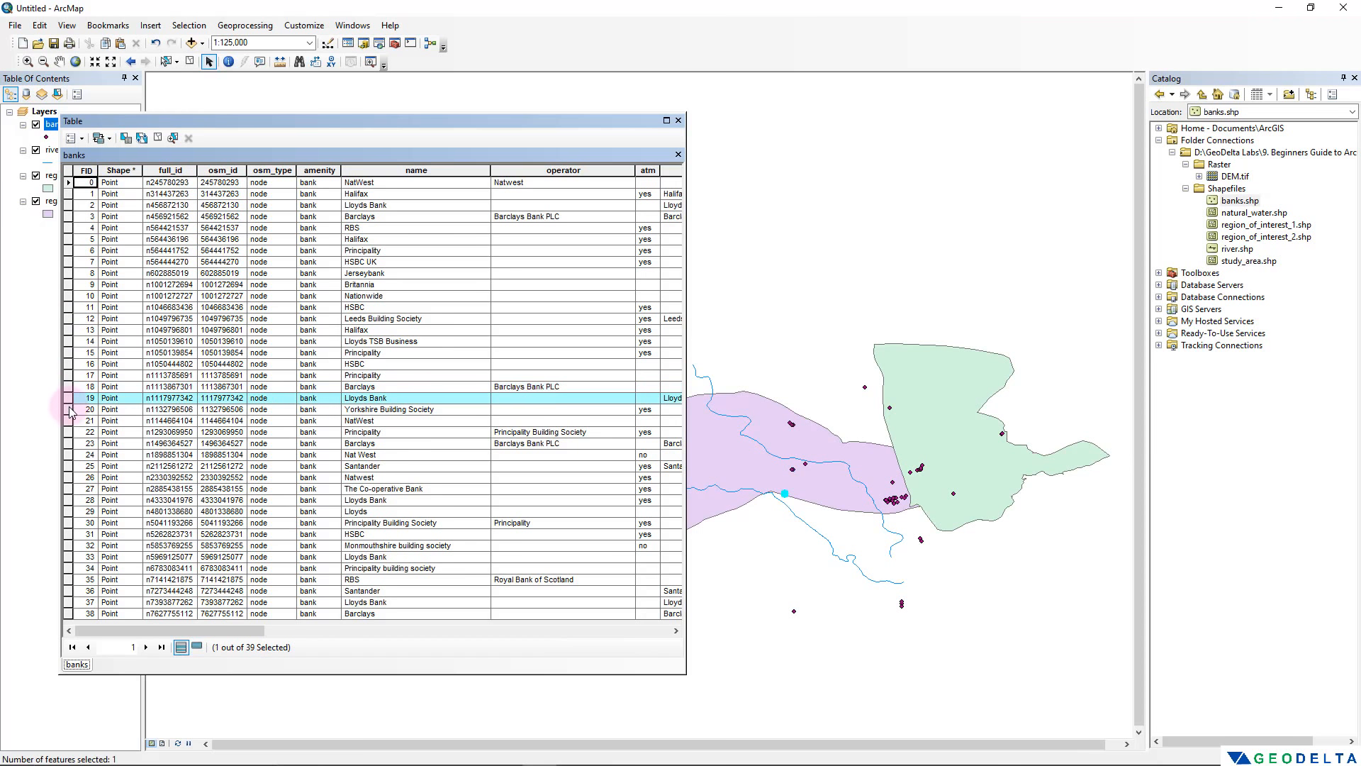
click(69, 410)
click(69, 420)
click(69, 432)
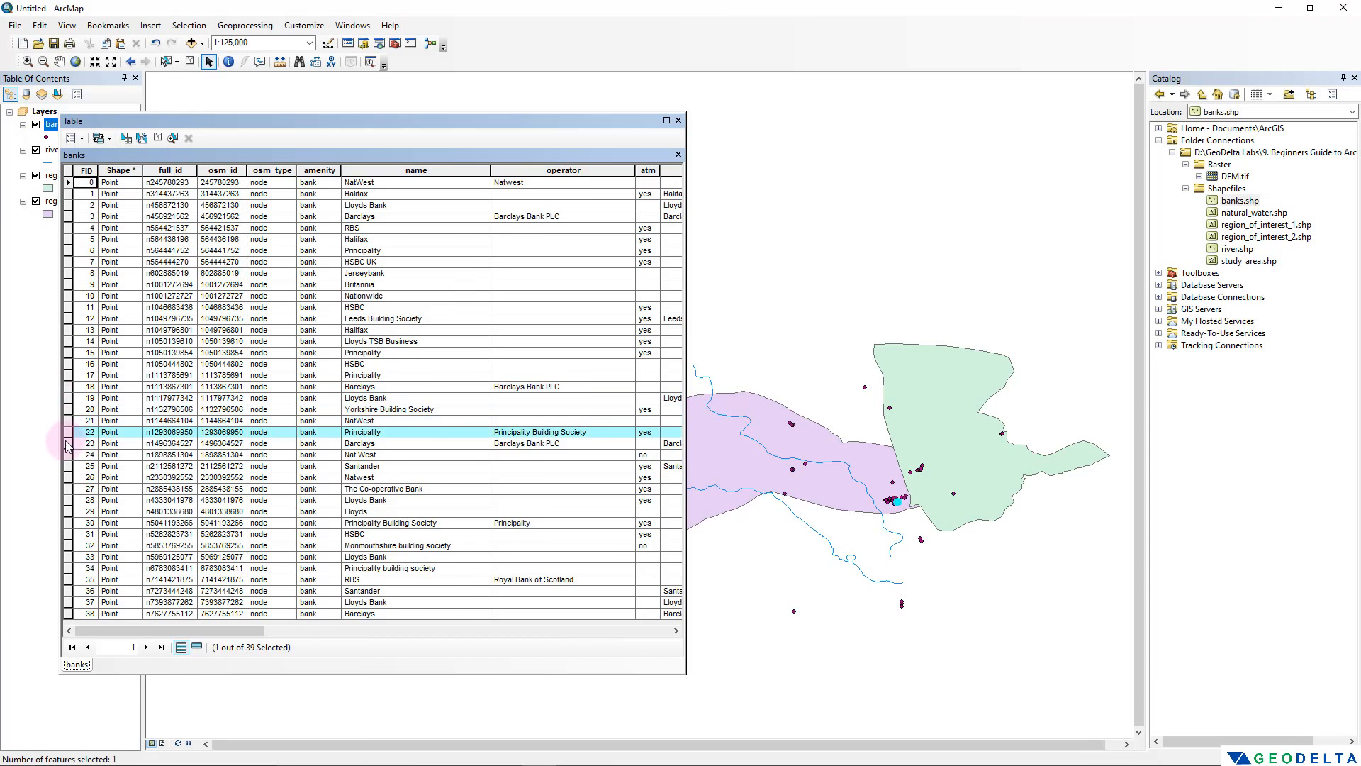
click(69, 443)
click(69, 466)
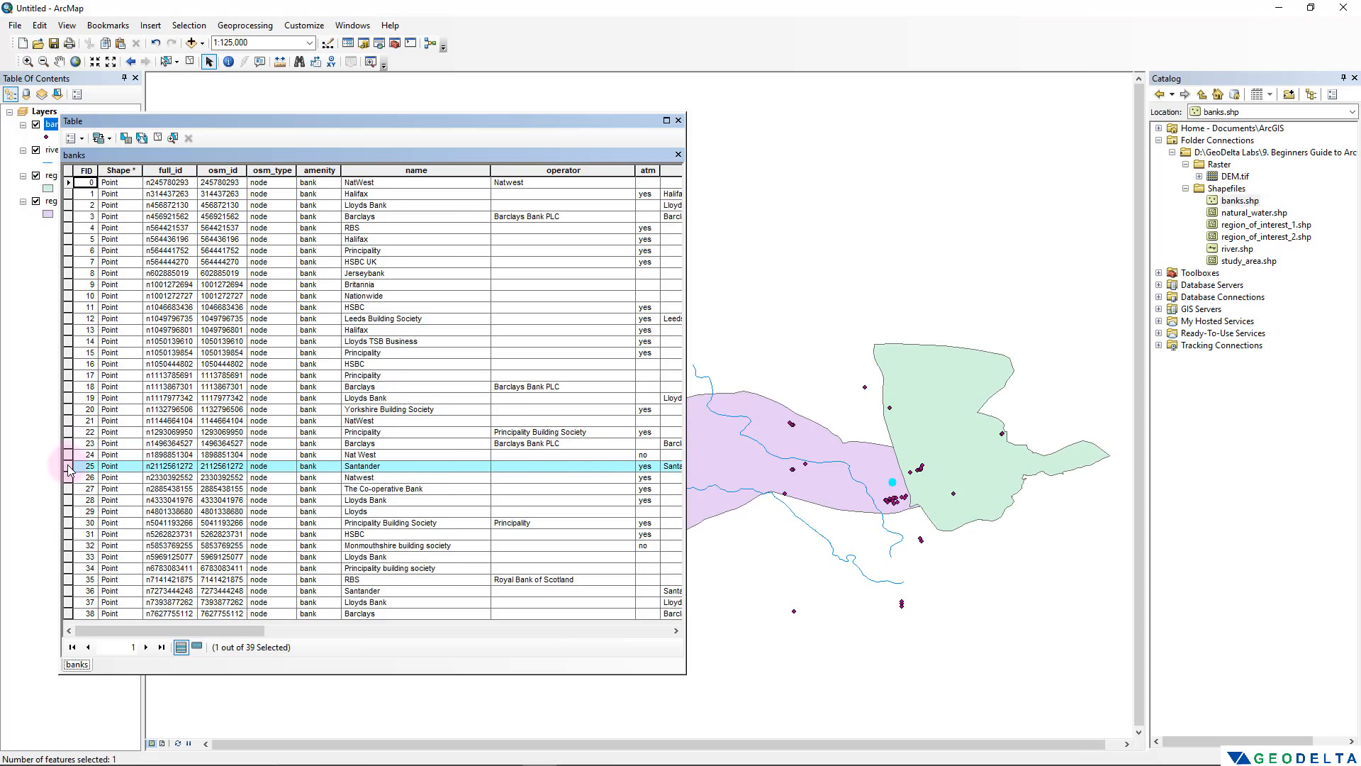
click(69, 477)
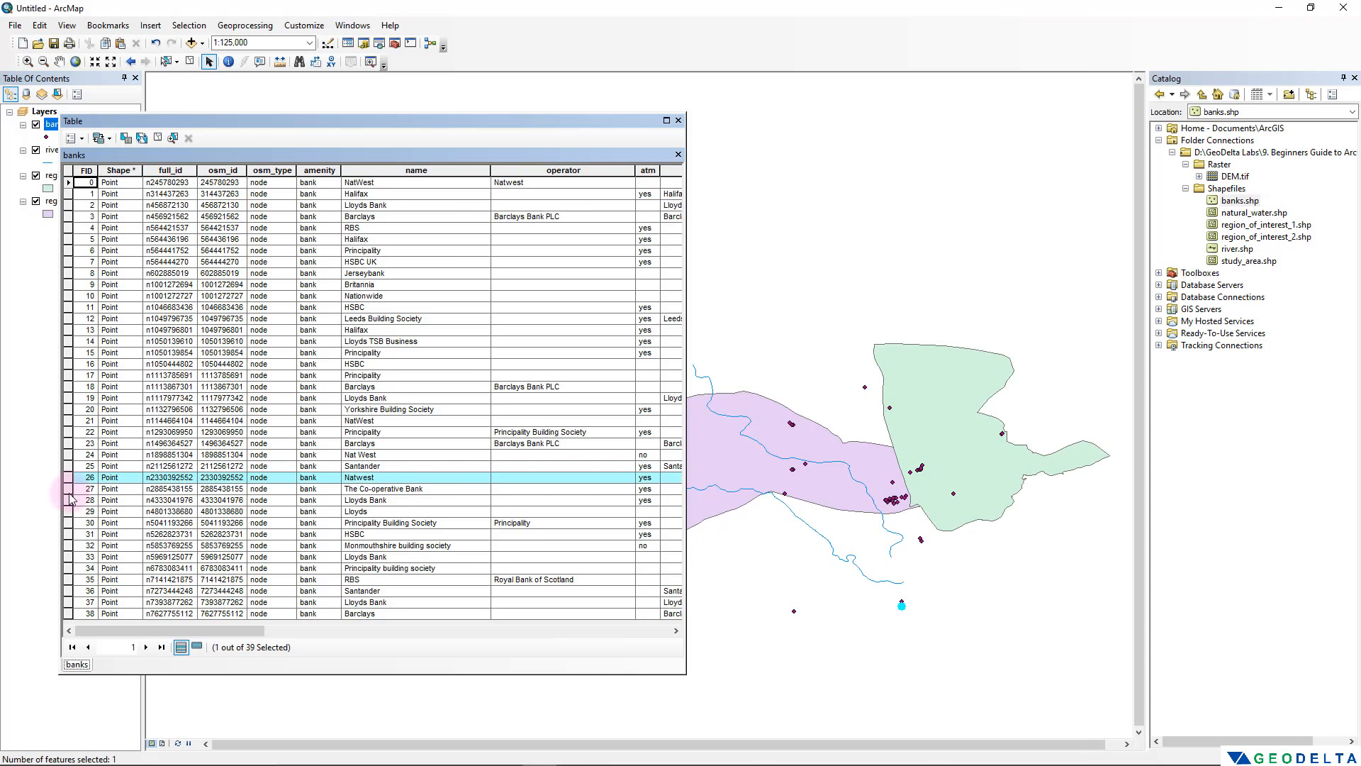
click(69, 488)
click(70, 500)
click(71, 534)
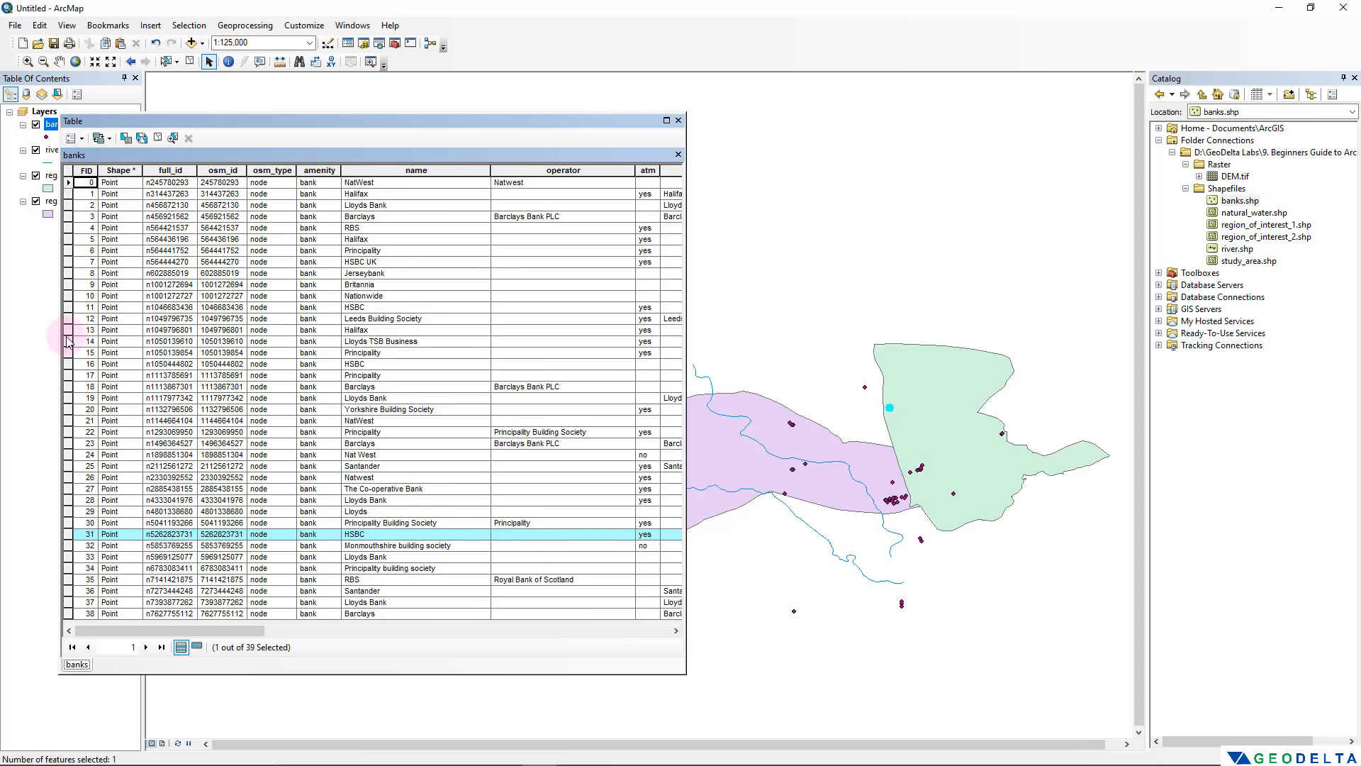
Select the bank records FID 14 through 31 together, and clear the selection
click(68, 343)
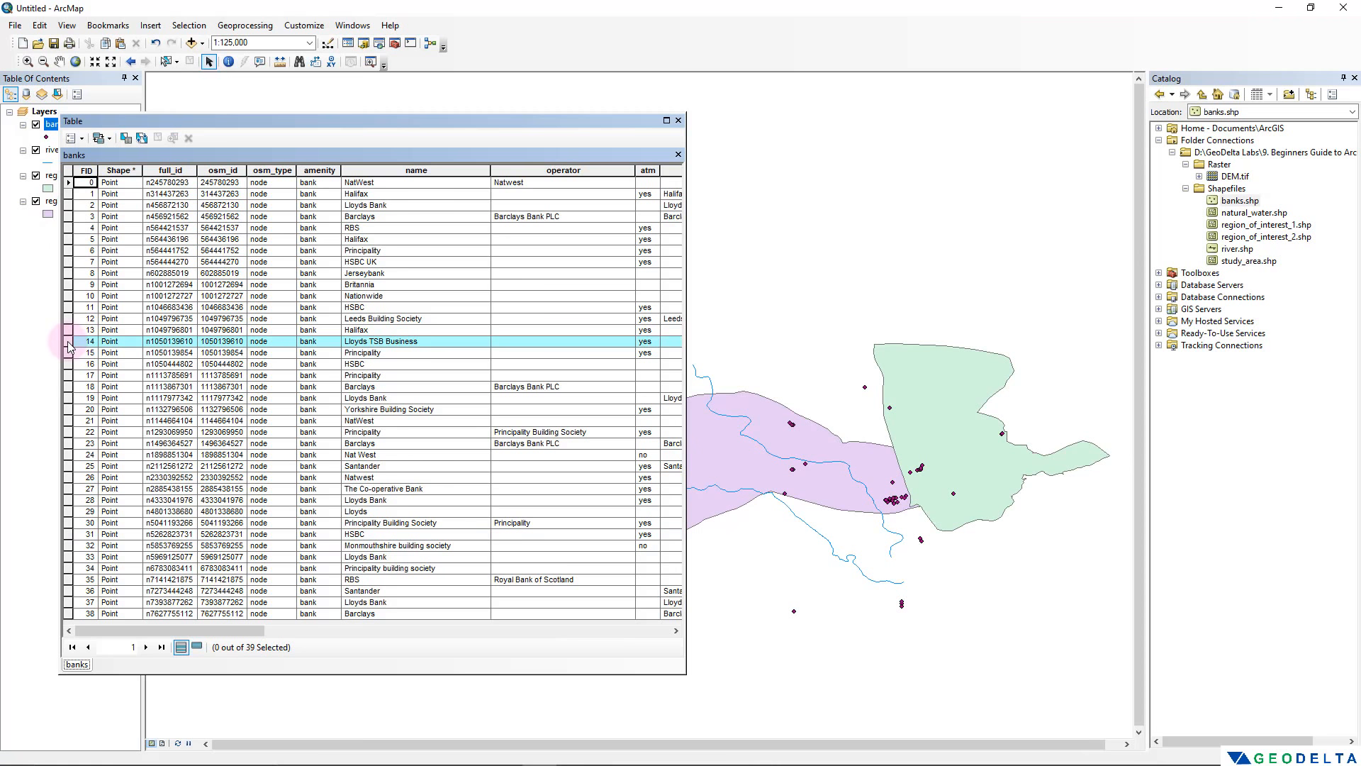
drag(69, 346, 67, 536)
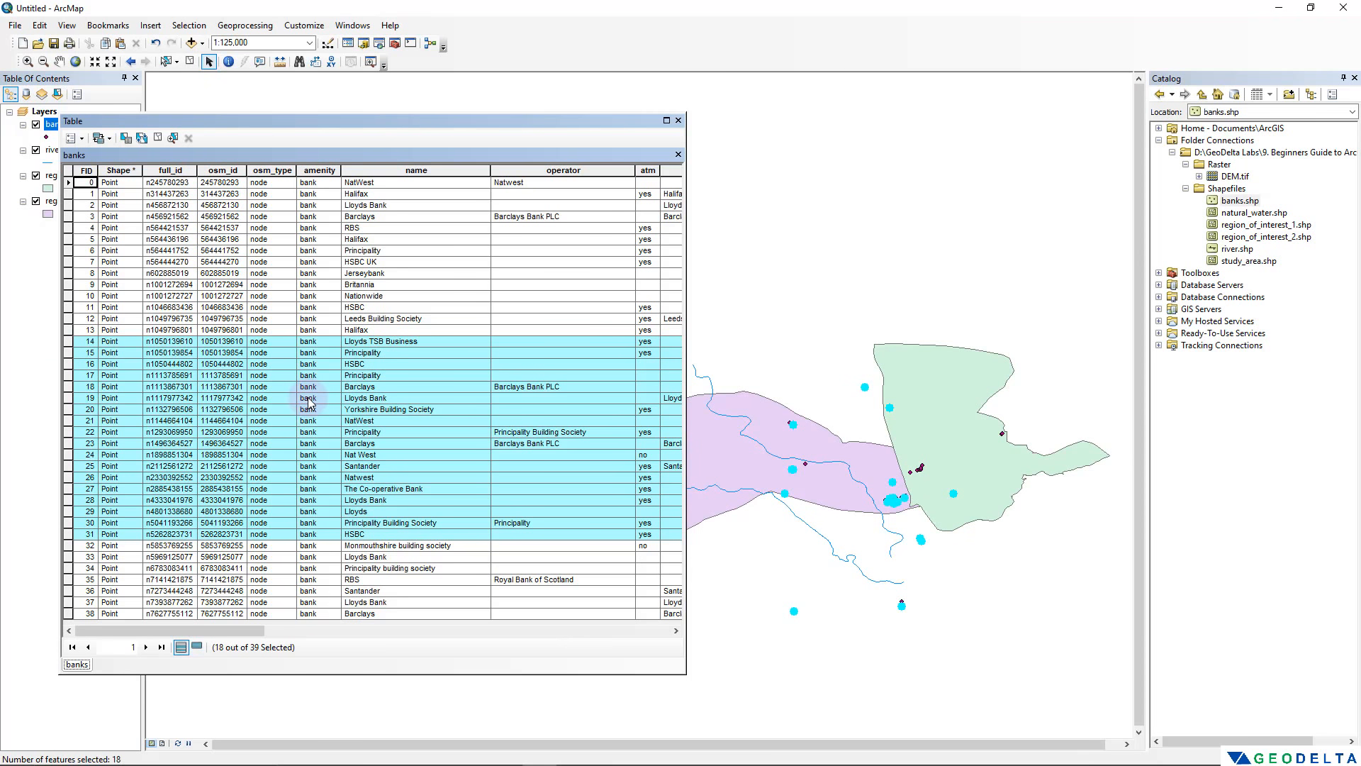
click(68, 341)
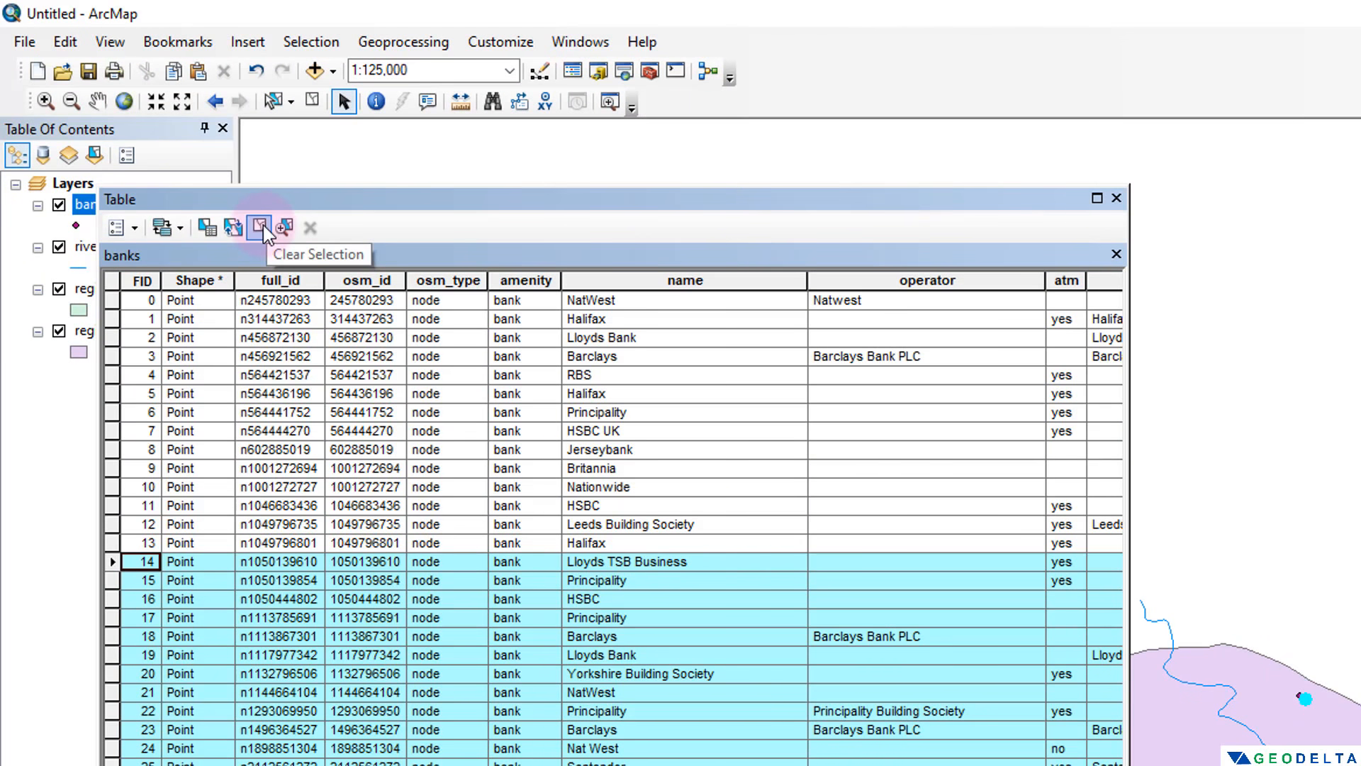
click(261, 227)
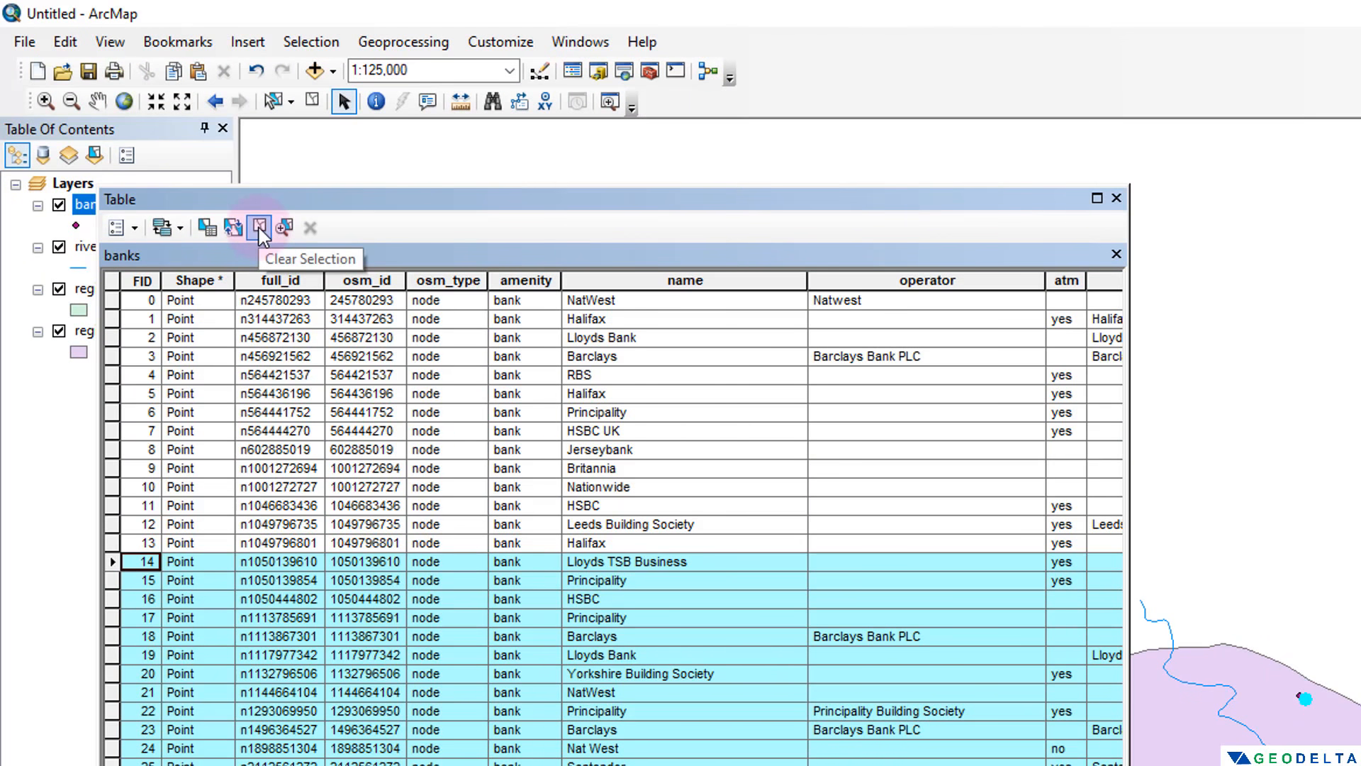
click(259, 229)
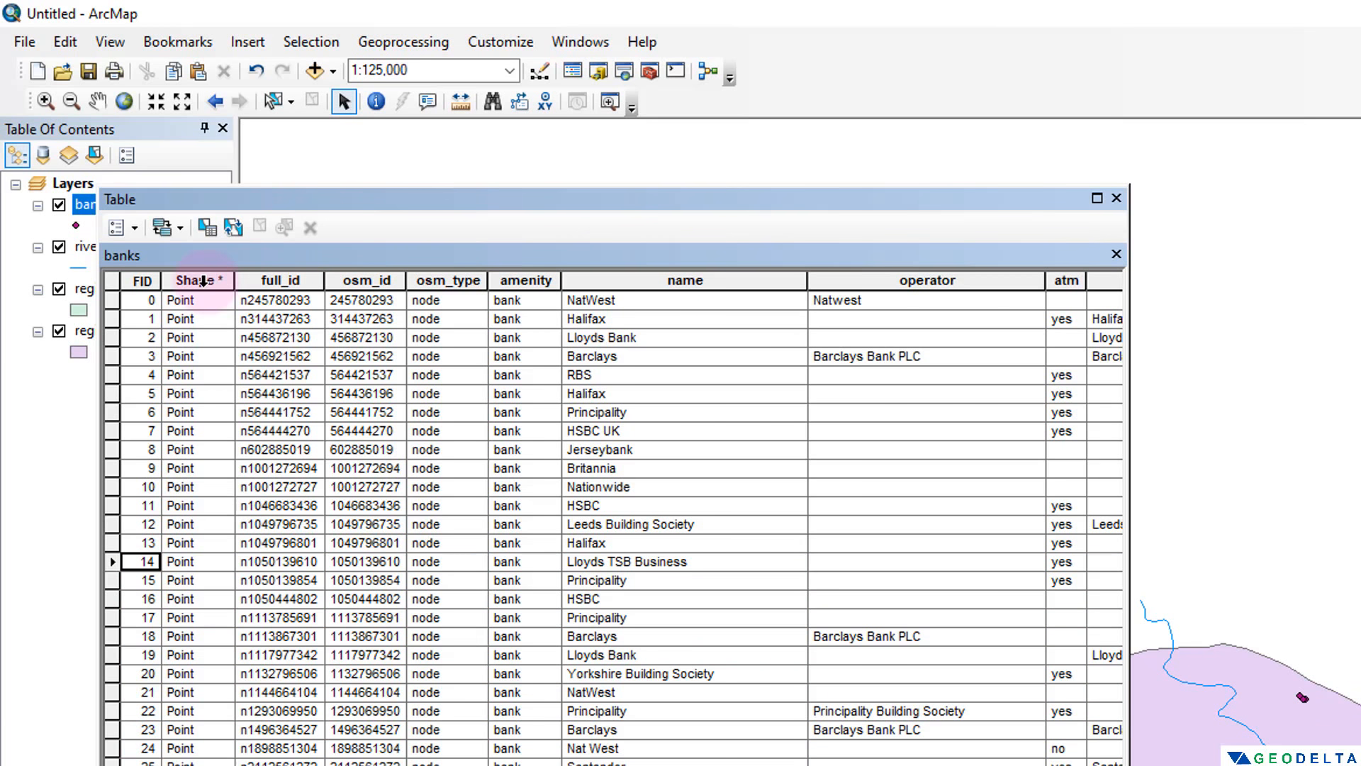
Examine the Shape, full_id, osm_id, osm_type and amenity fields of the banks table one by one
click(203, 281)
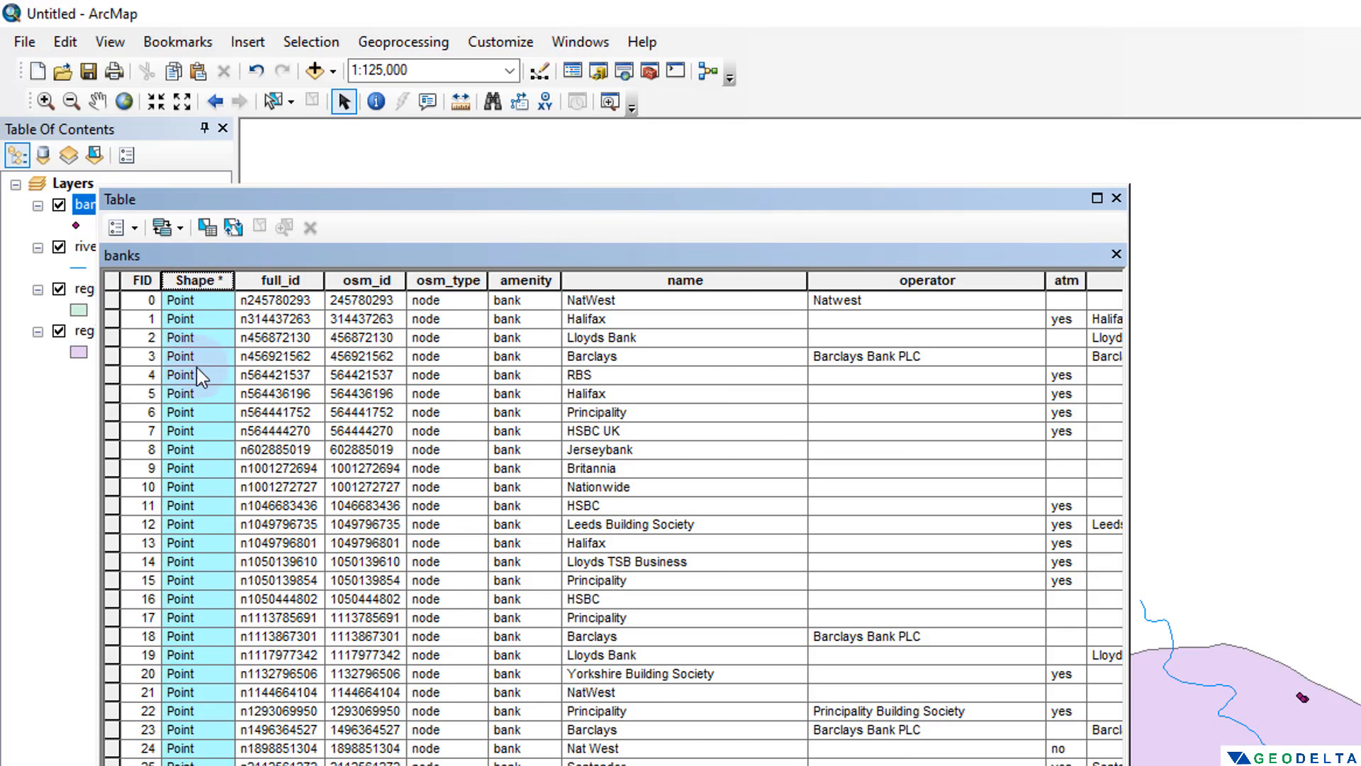
click(1328, 599)
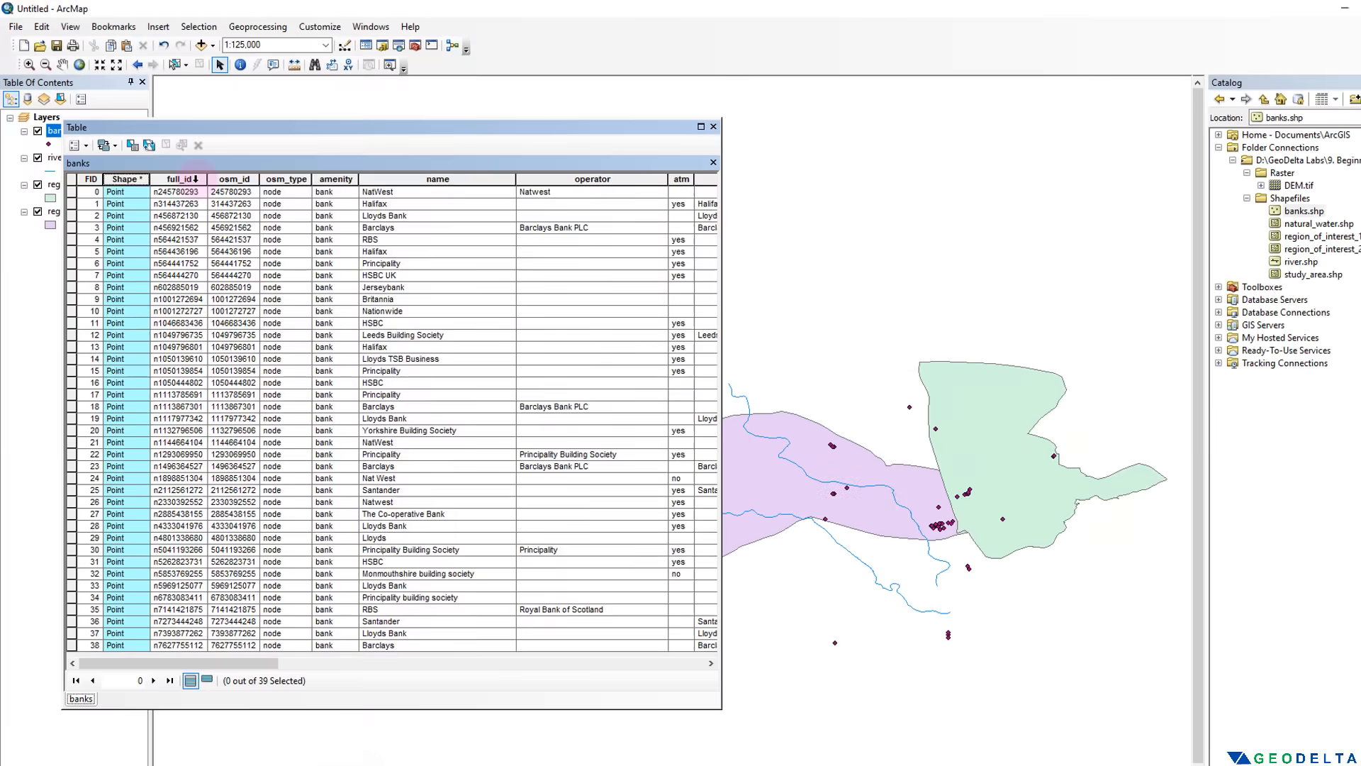
click(280, 280)
click(227, 171)
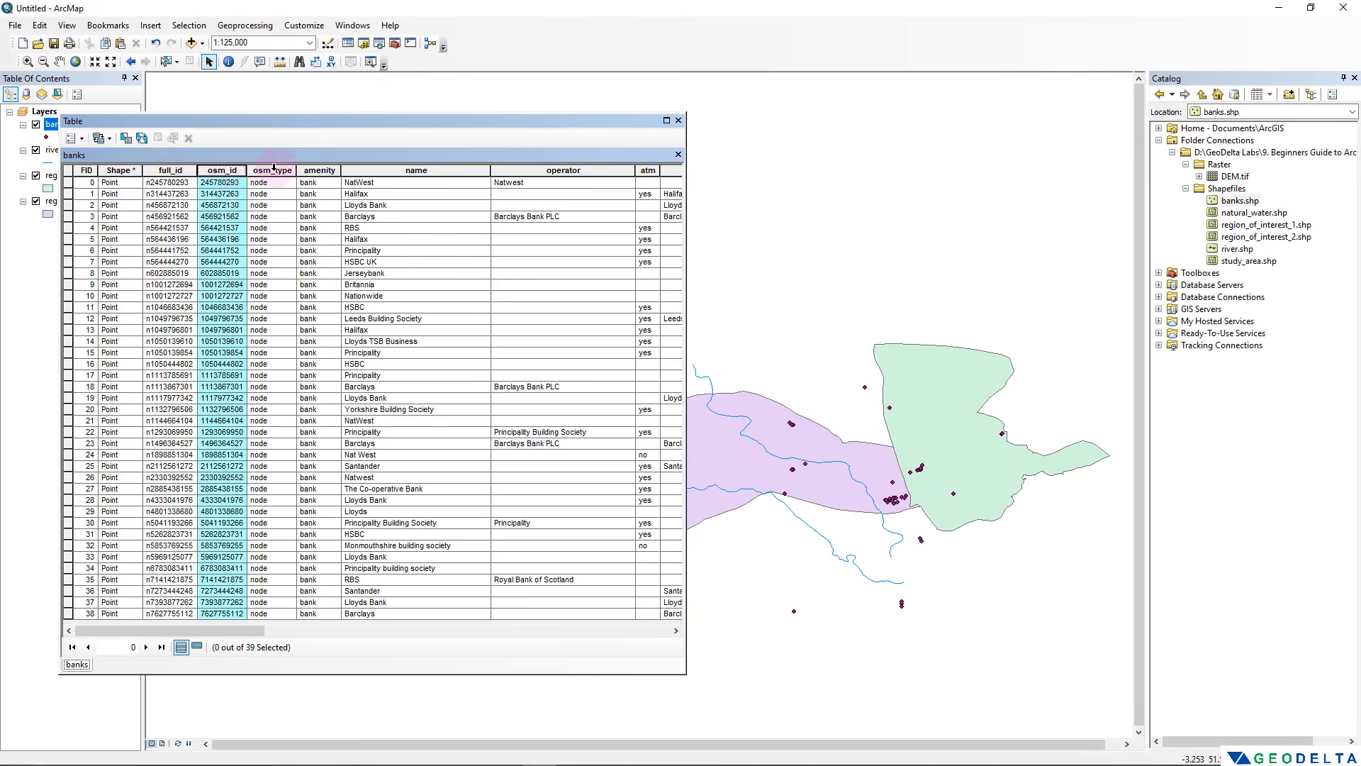
click(273, 170)
click(326, 171)
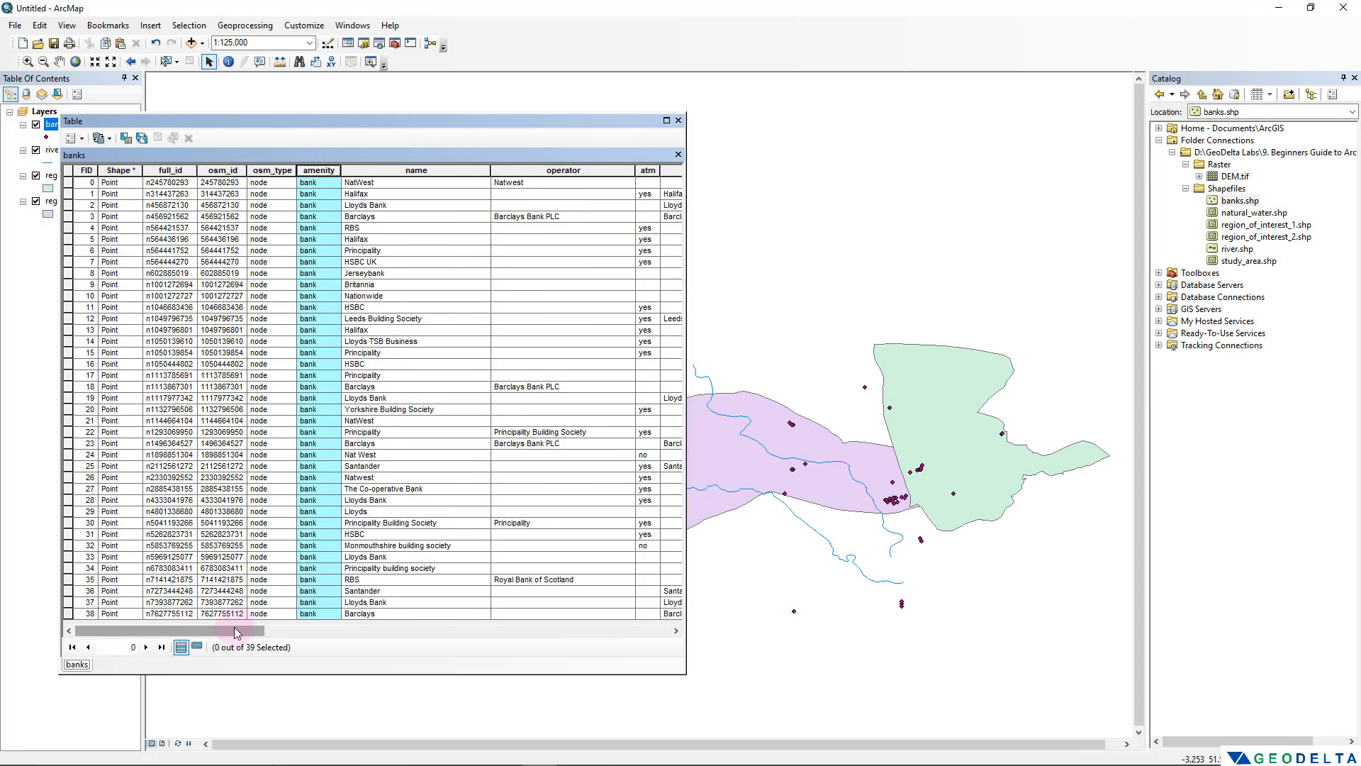
Examine the name, operator and atm fields of the banks table, including the two records whose atm value is no
mouse_move(234, 629)
mouse_down()
mouse_move(345, 630)
mouse_move(244, 630)
mouse_up()
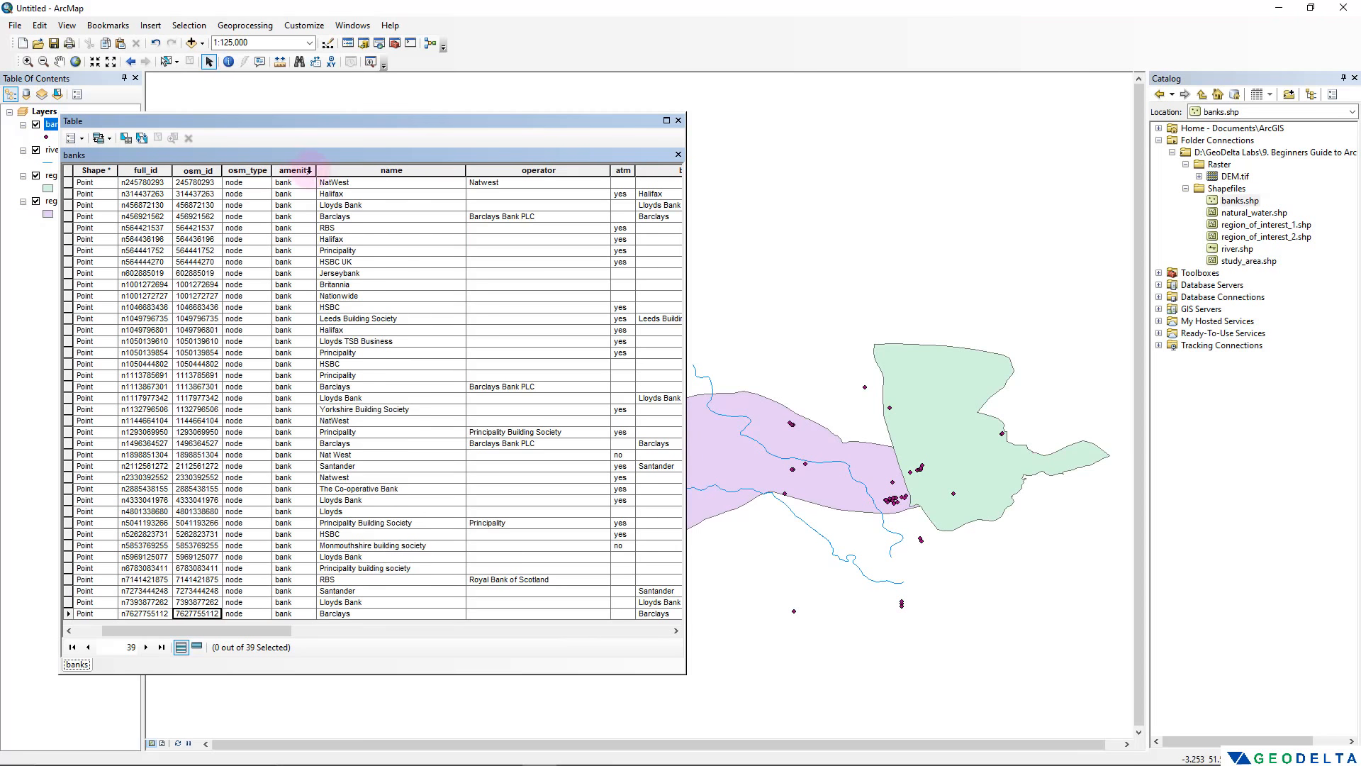
click(390, 169)
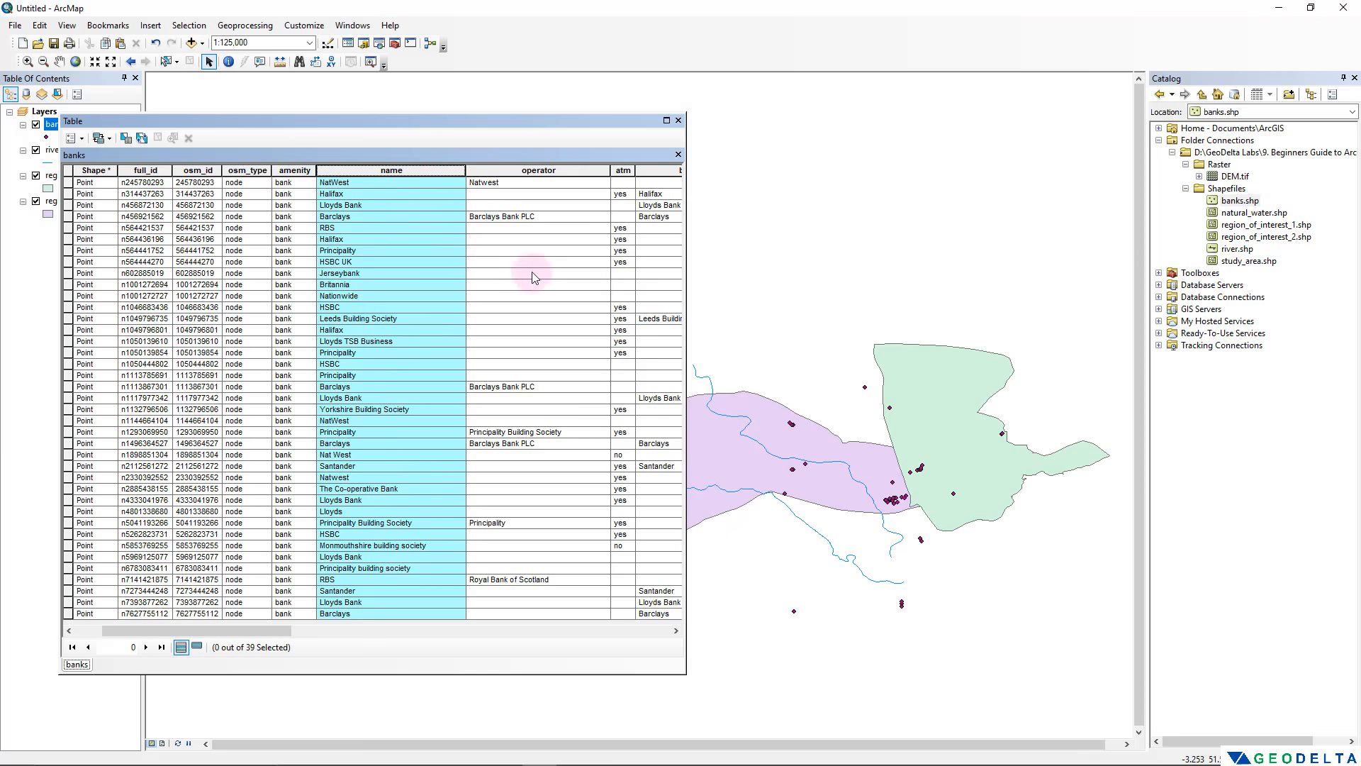
click(571, 170)
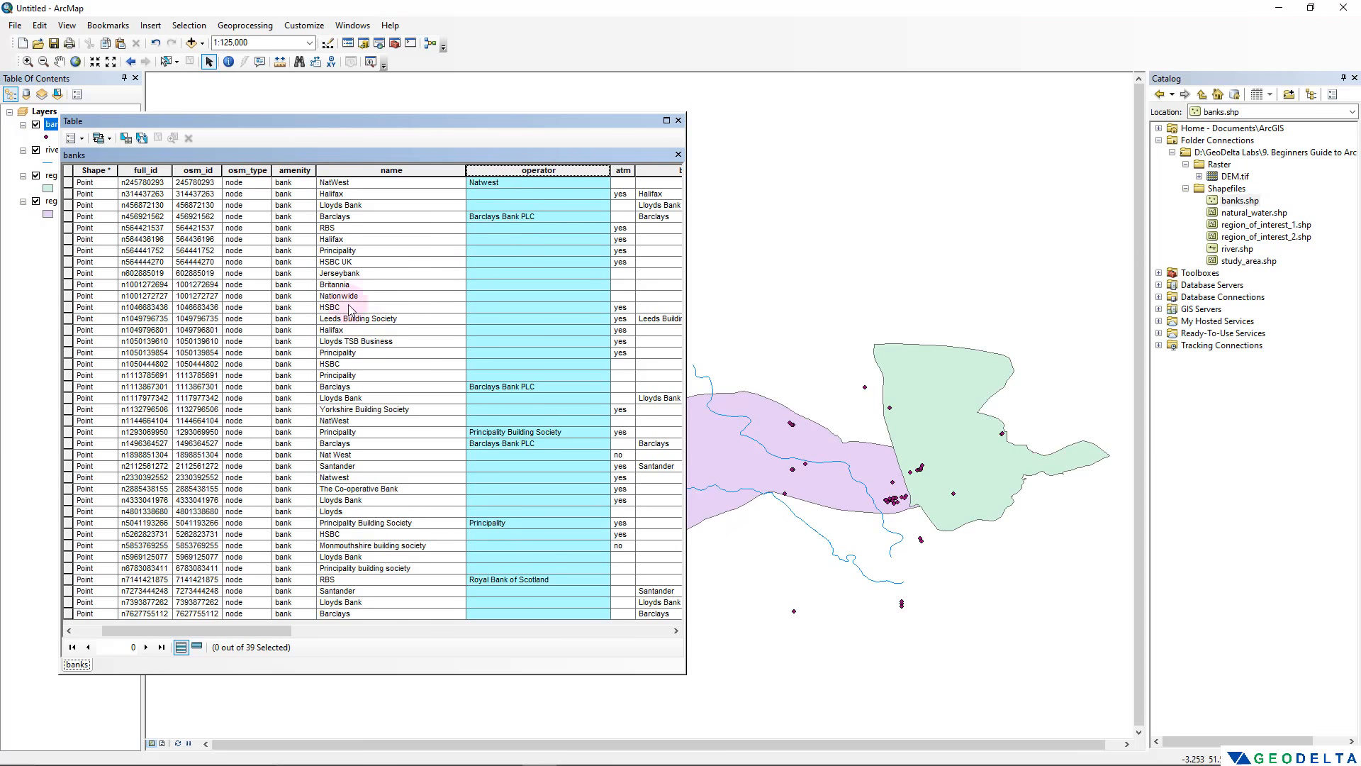
drag(216, 628, 321, 617)
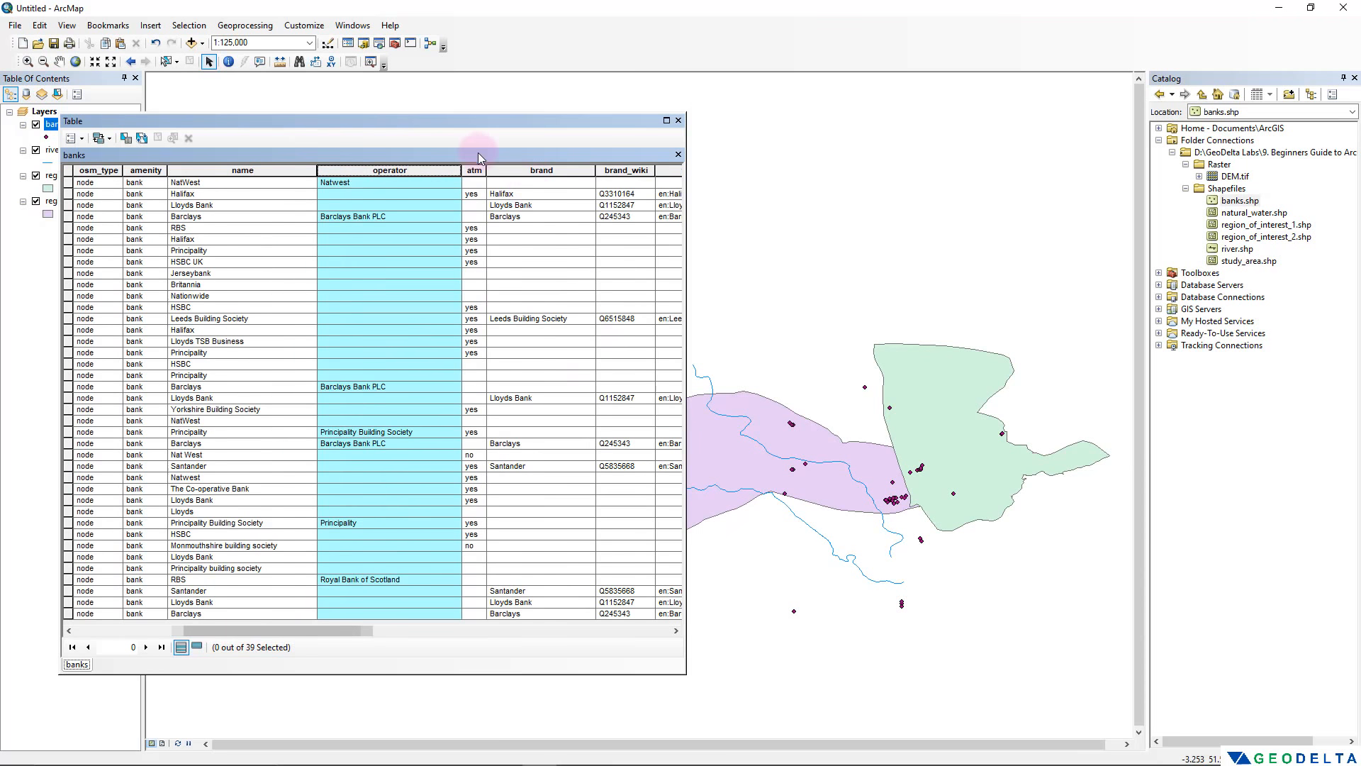
click(474, 170)
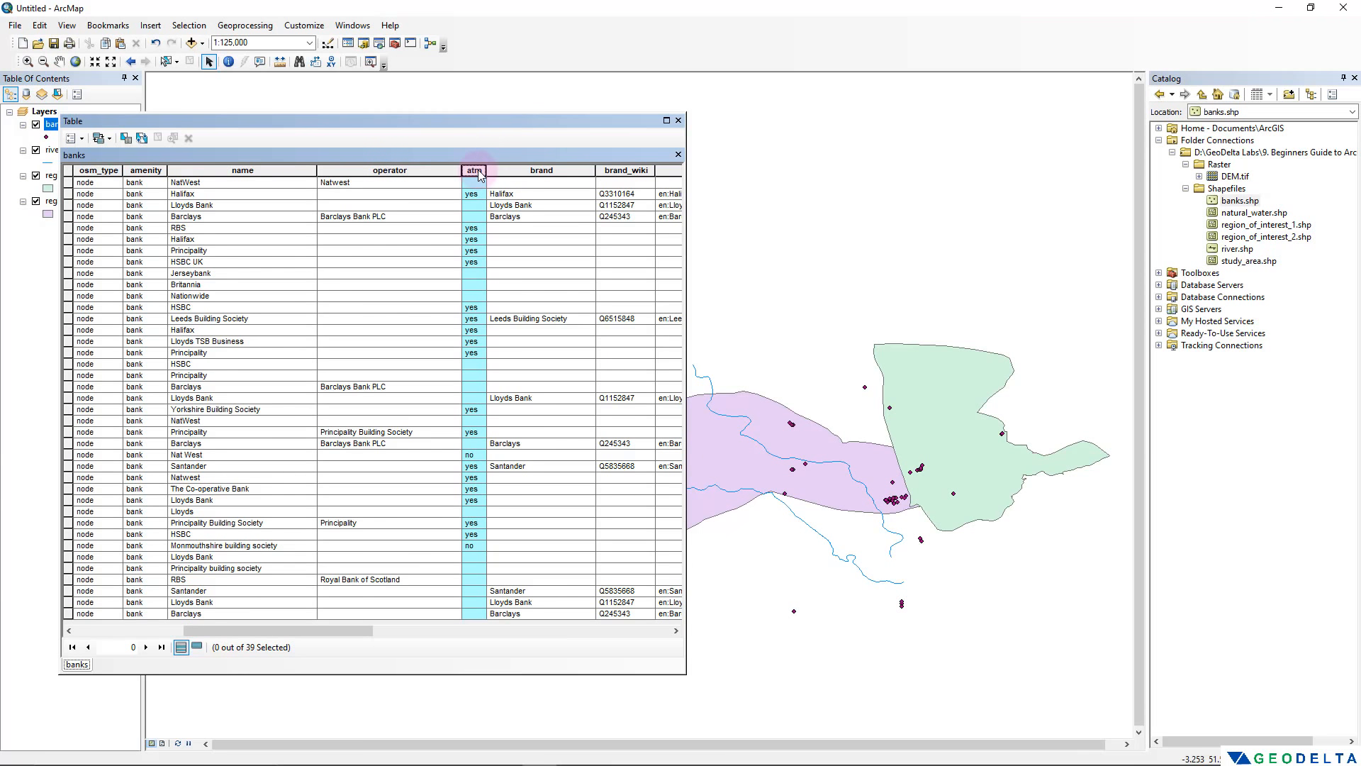
click(475, 547)
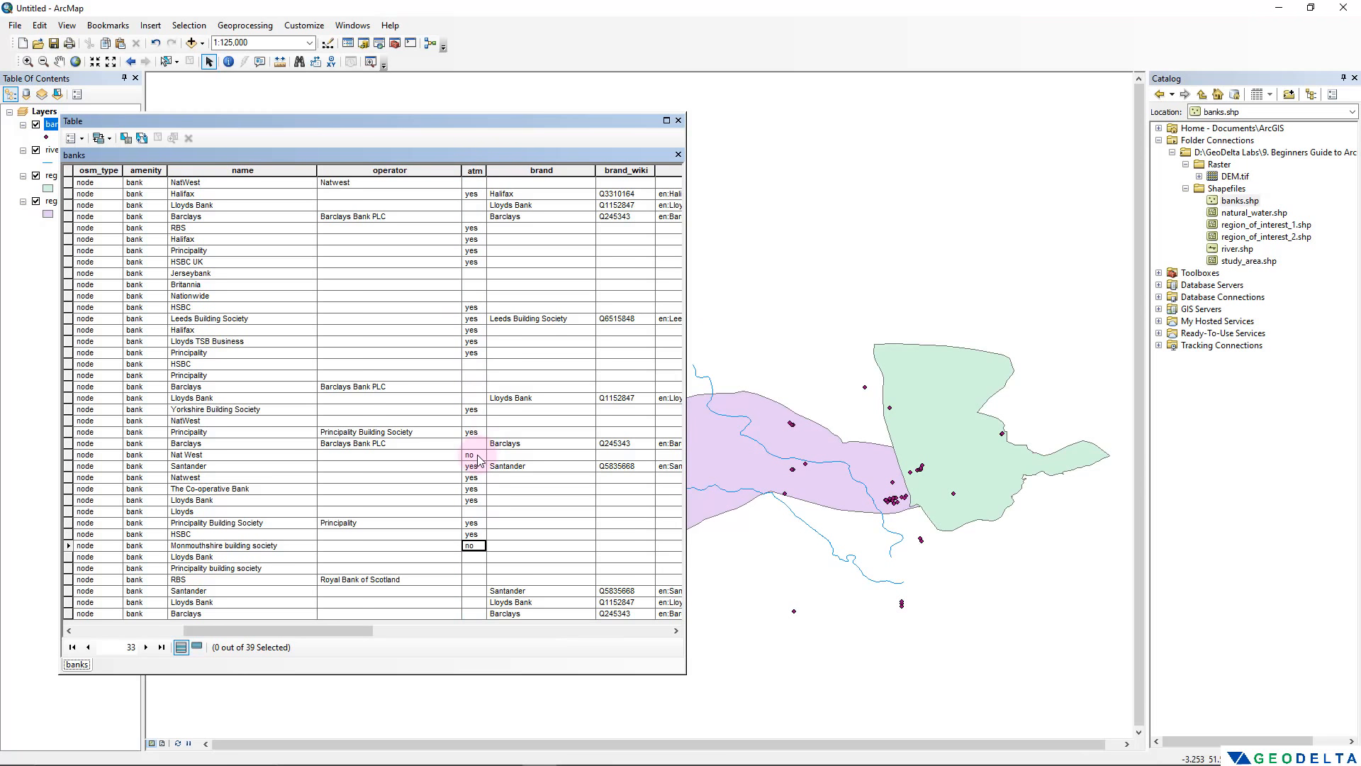
click(478, 458)
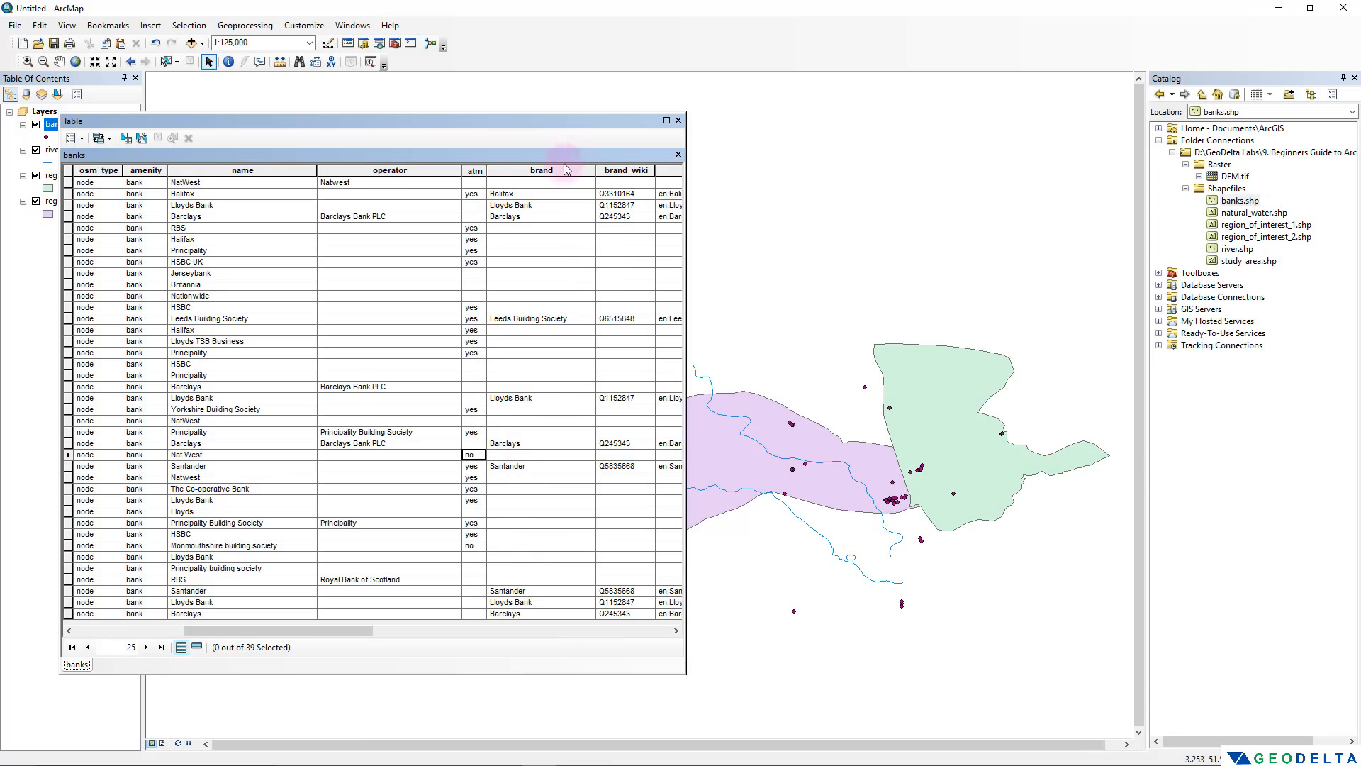
Examine the brand, addr_stree and phone fields of the banks table
click(563, 170)
drag(278, 627, 608, 621)
click(303, 170)
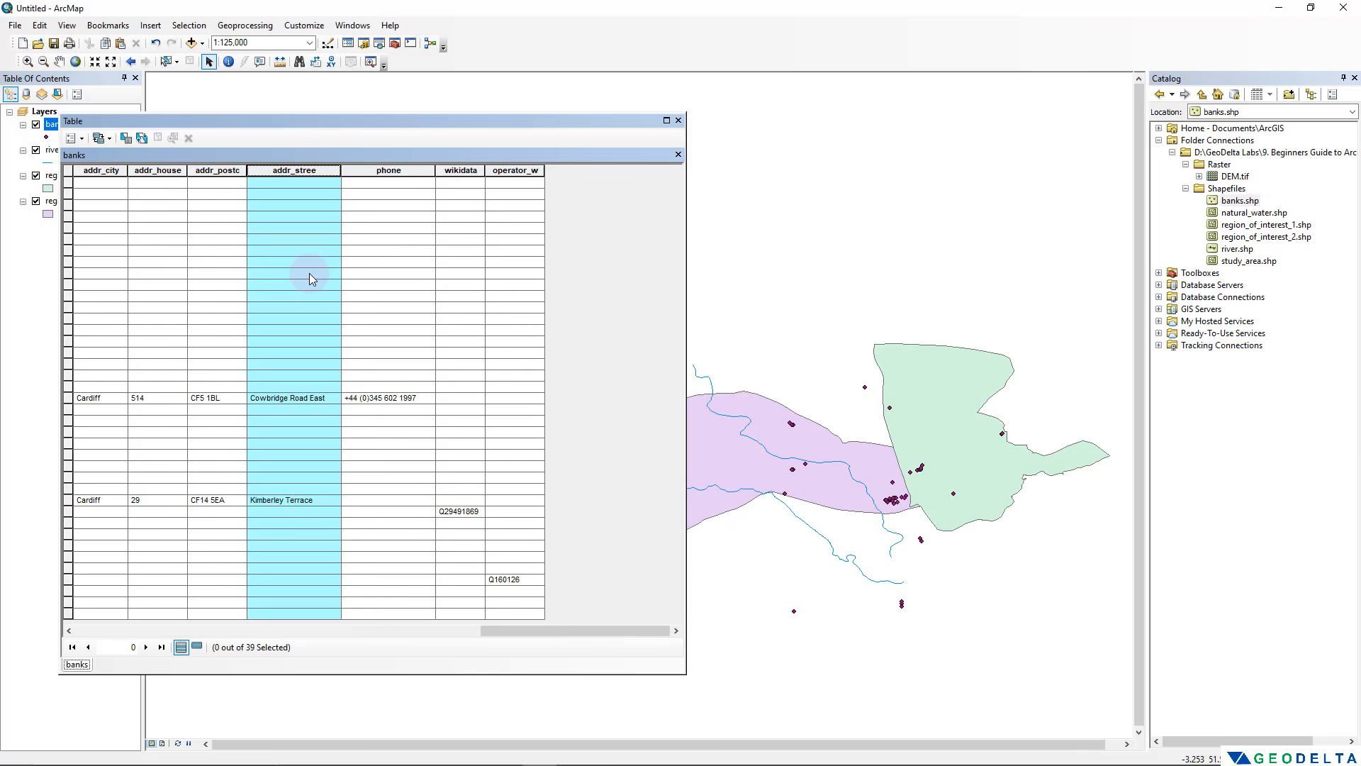
click(387, 170)
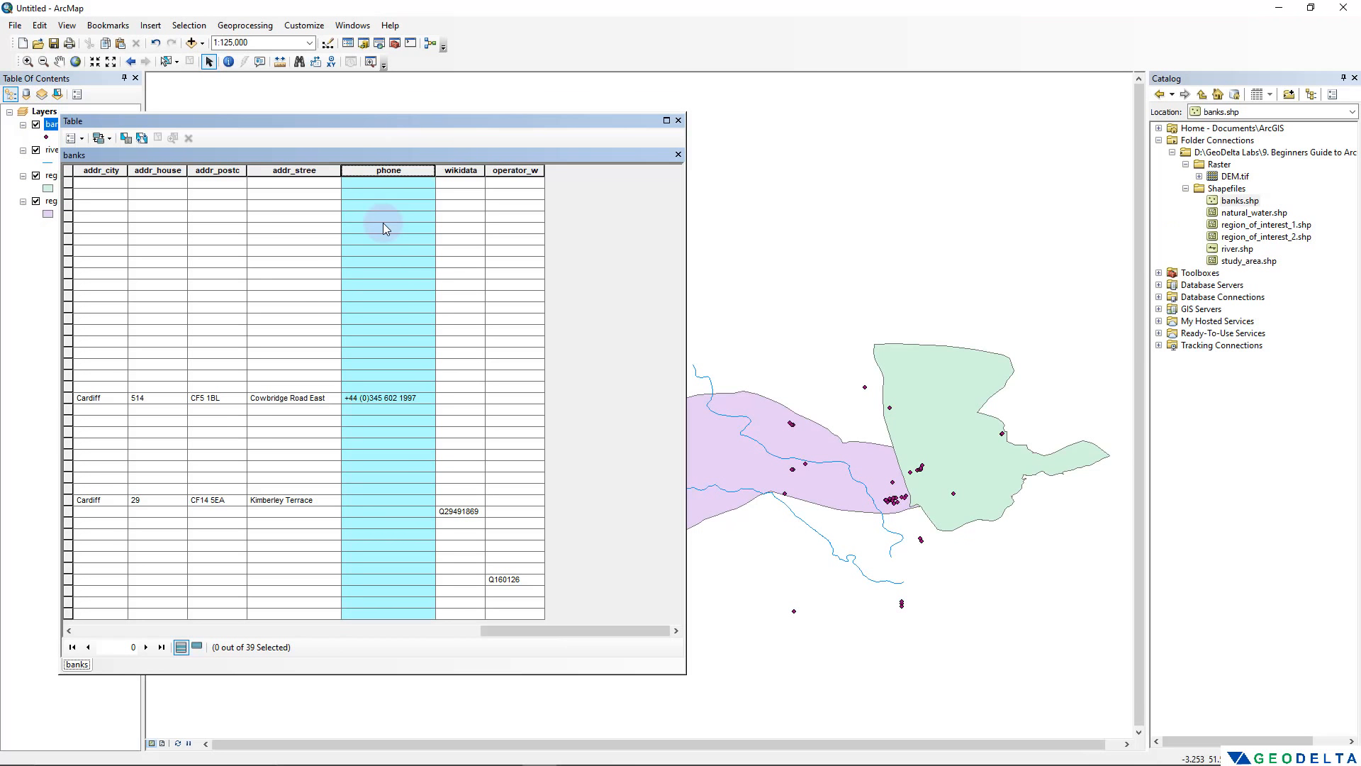
Close the banks table and open the attribute table of the river layer
click(678, 120)
right_click(52, 151)
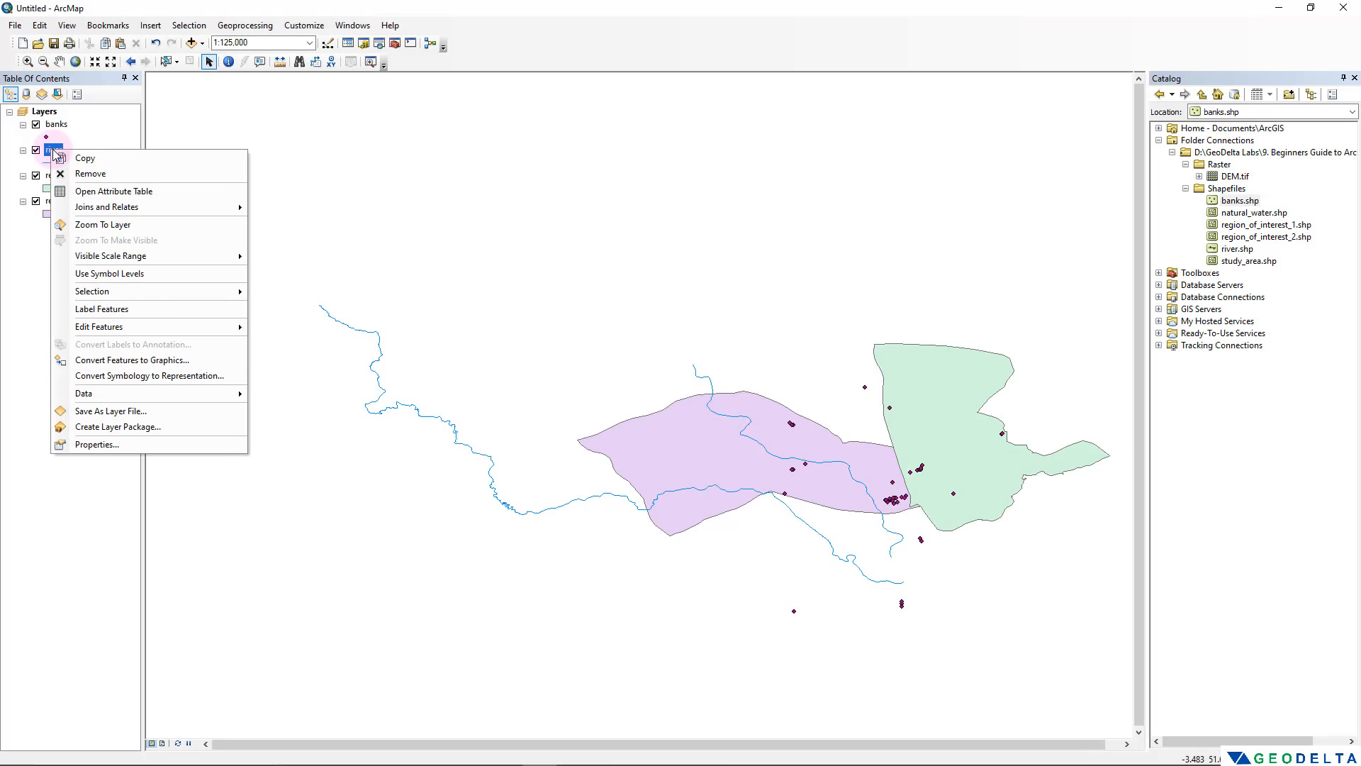
click(108, 196)
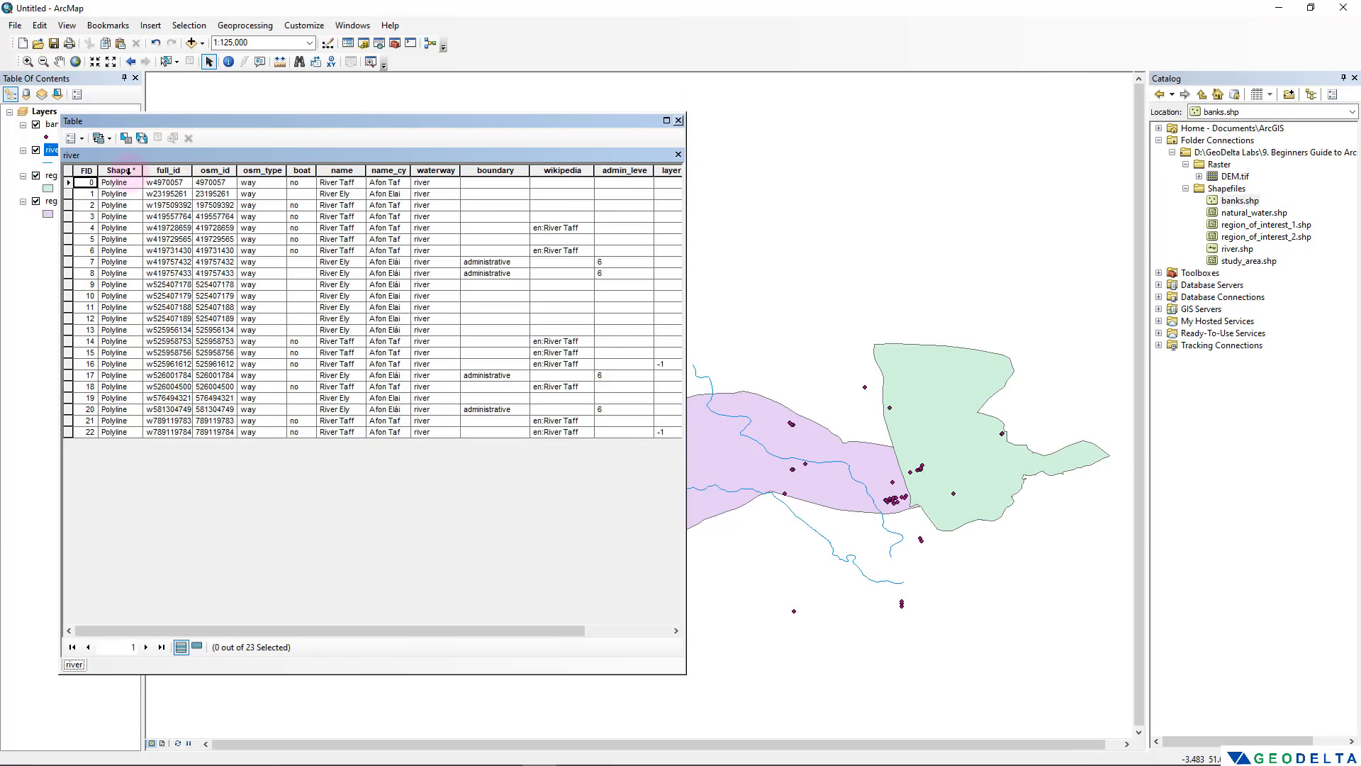
Examine the Shape, full_id, osm_id, osm_type, boat, name_cy, waterway and name fields of the river table one by one
click(128, 171)
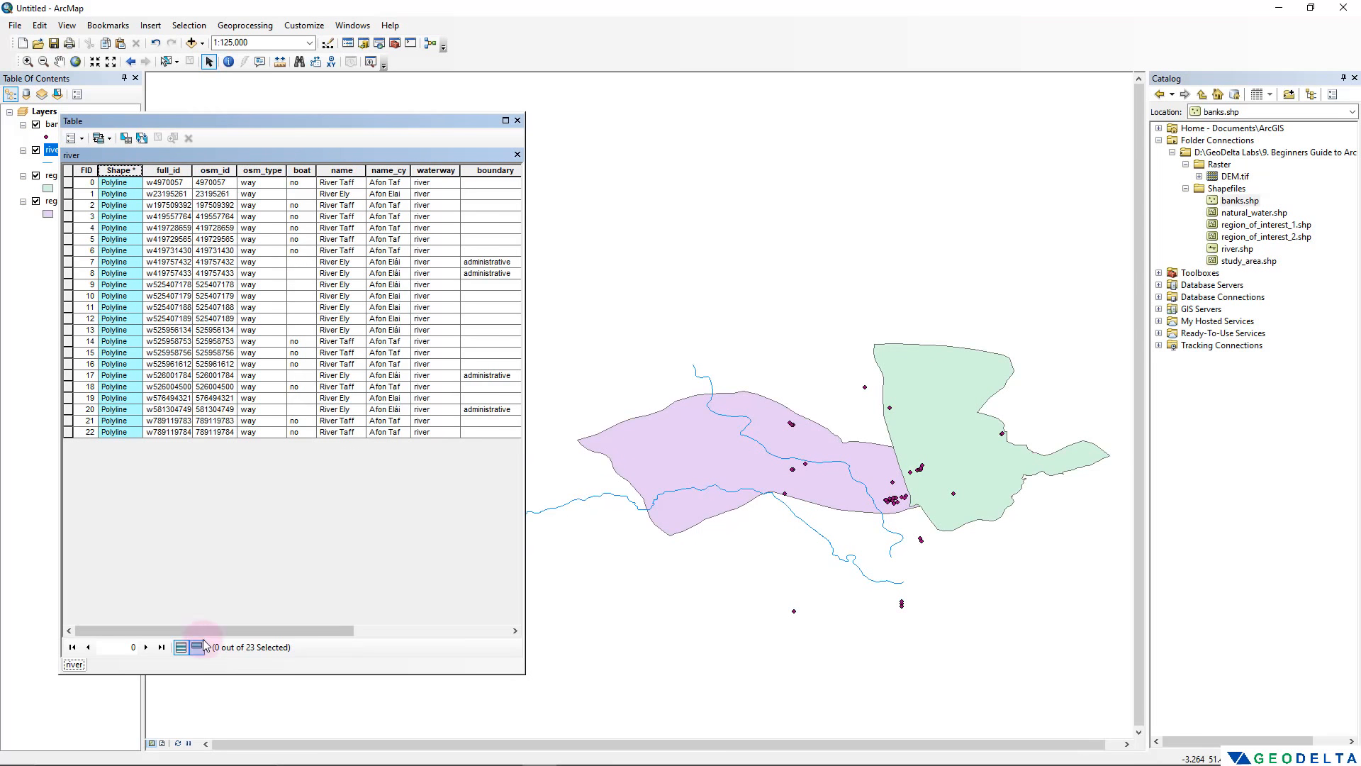
click(176, 170)
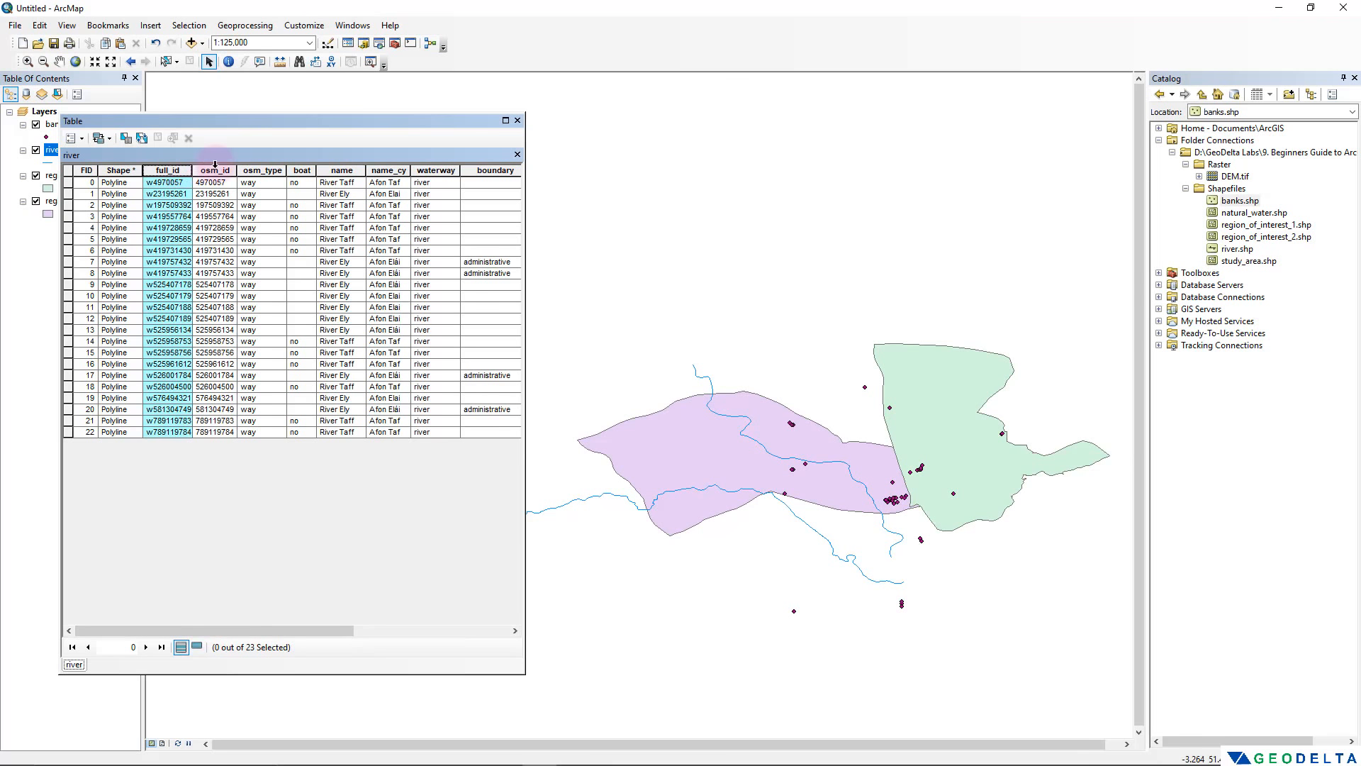
click(216, 170)
click(262, 170)
click(302, 170)
click(389, 170)
click(436, 170)
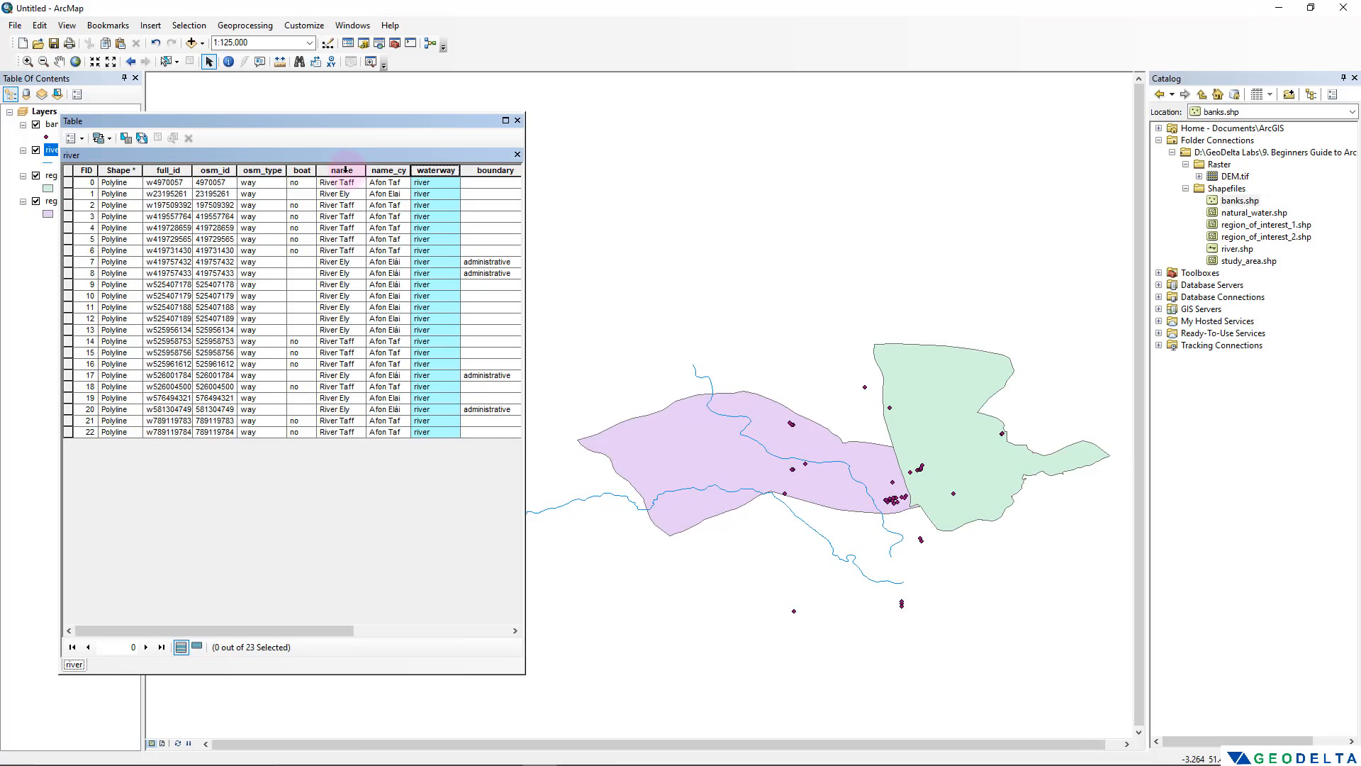
click(345, 170)
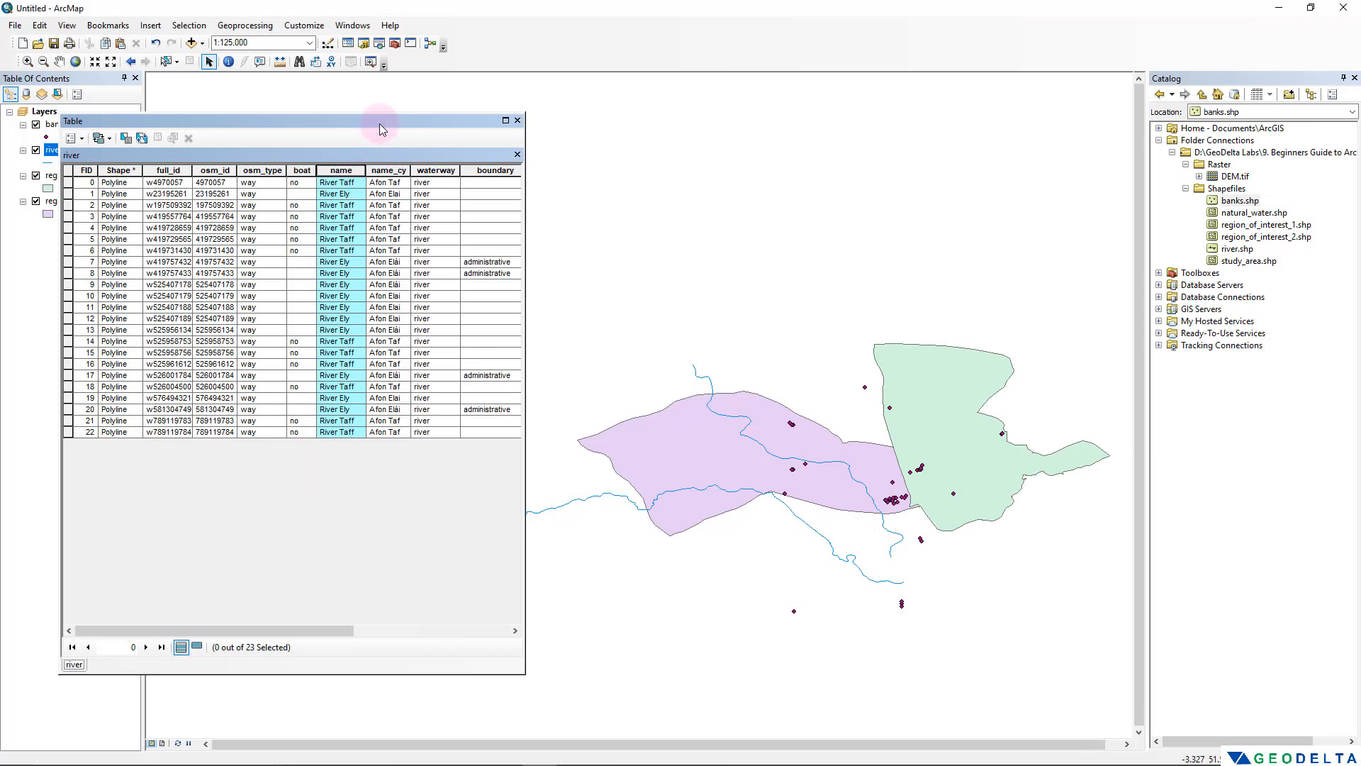
Sort the river table by name in ascending order and select the River Ely records FID 1, 7 and 8 in turn
mouse_move(385, 120)
mouse_down()
mouse_move(301, 205)
mouse_move(381, 121)
mouse_up()
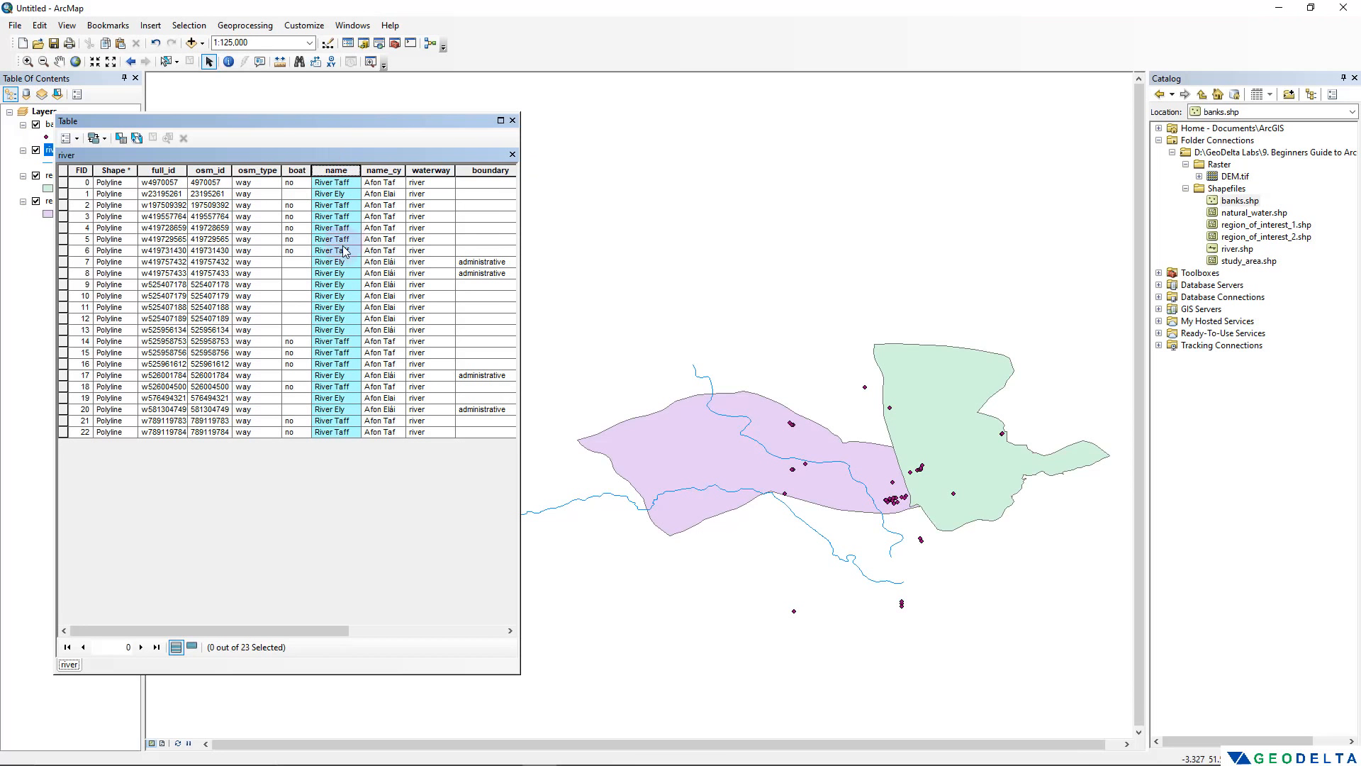
right_click(336, 172)
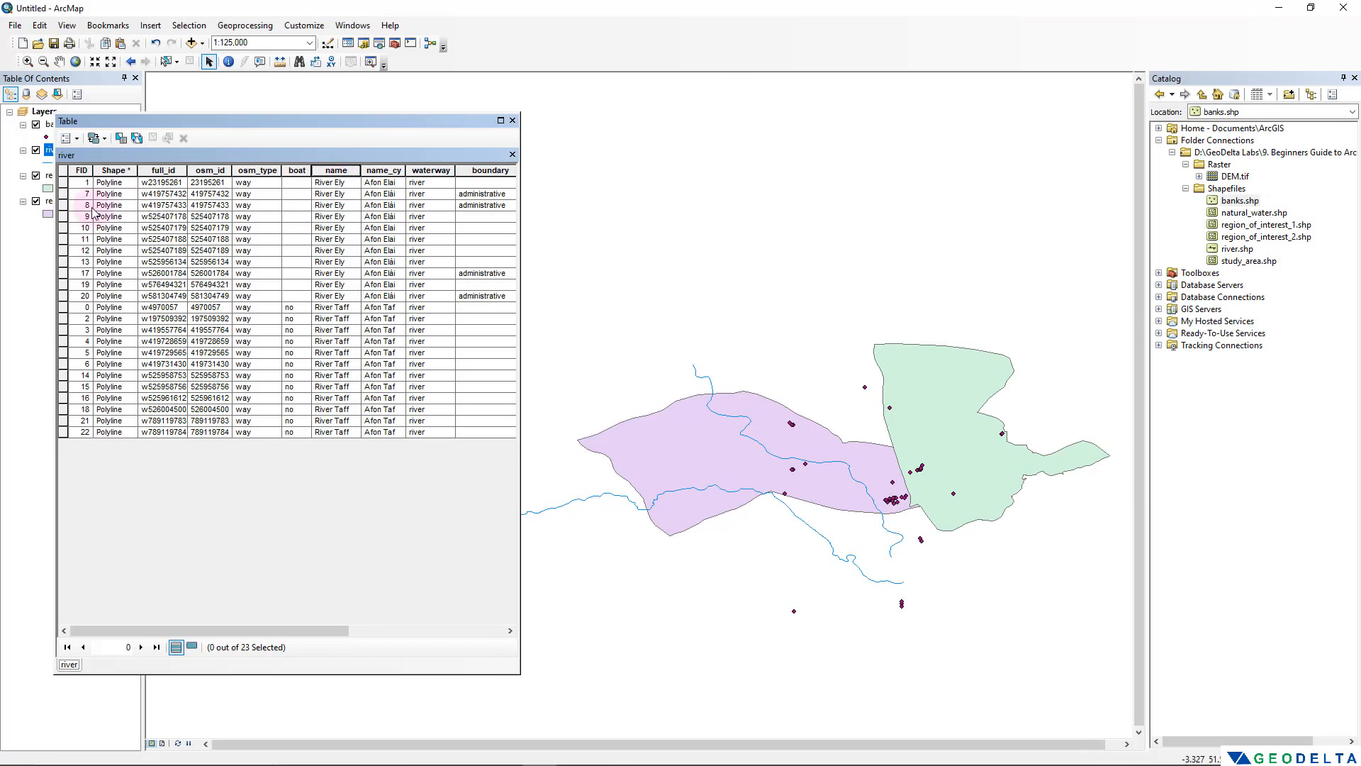
mouse_move(62, 183)
mouse_down()
mouse_move(54, 298)
mouse_move(64, 185)
mouse_up()
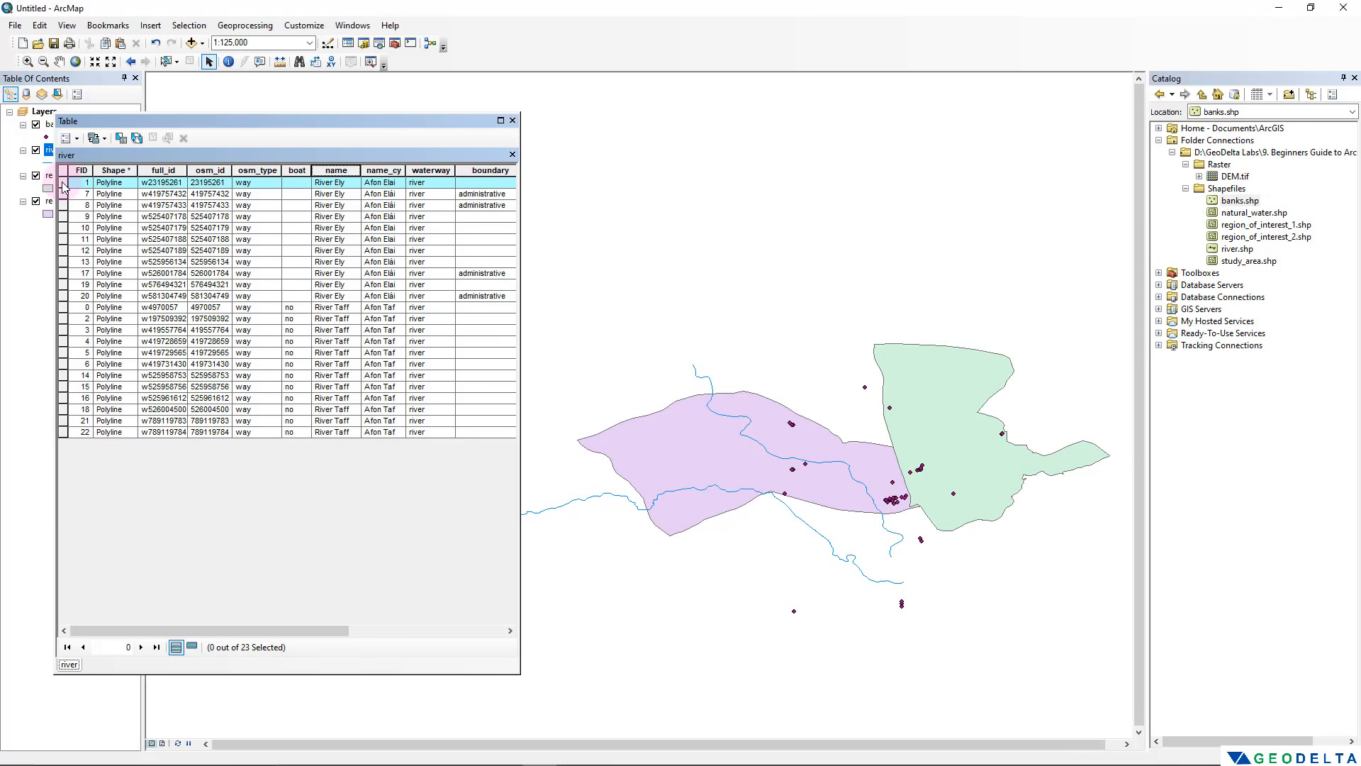
drag(66, 187, 65, 189)
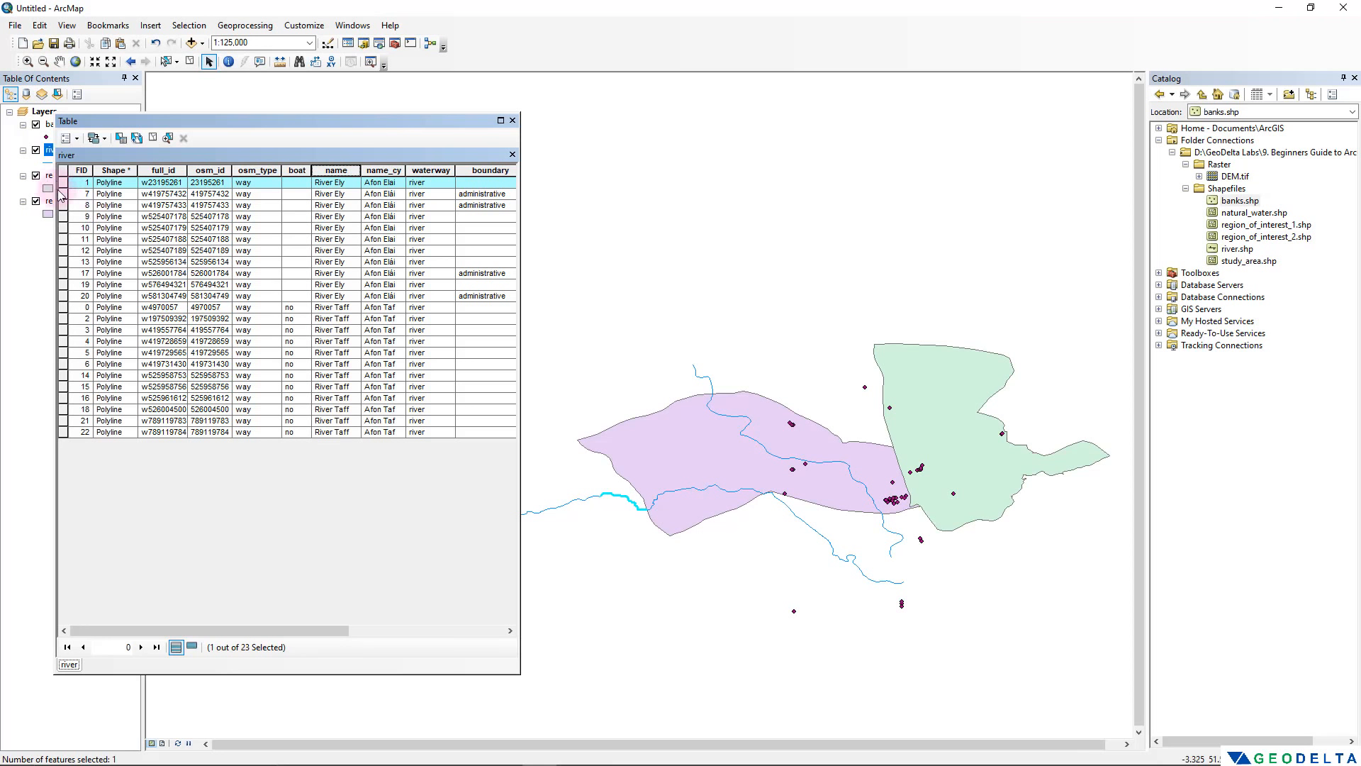
click(63, 193)
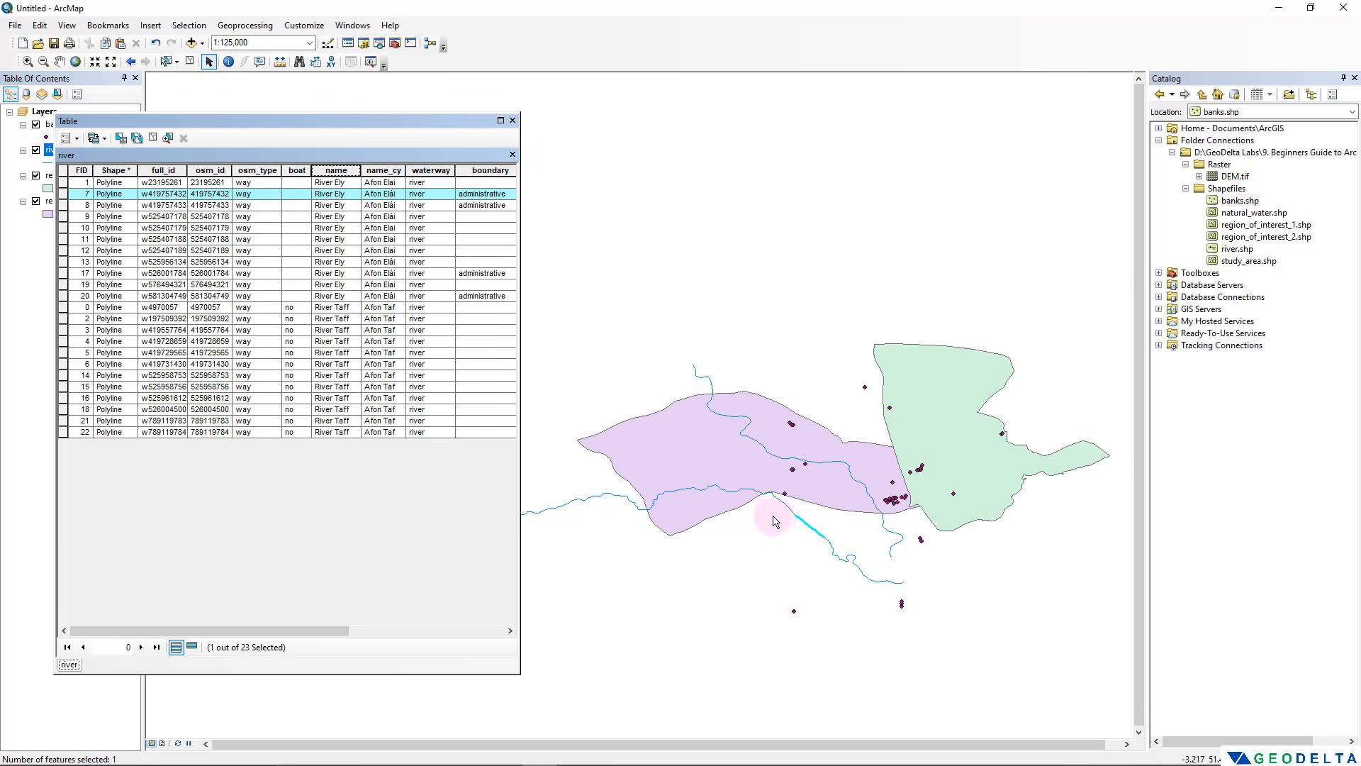
click(64, 205)
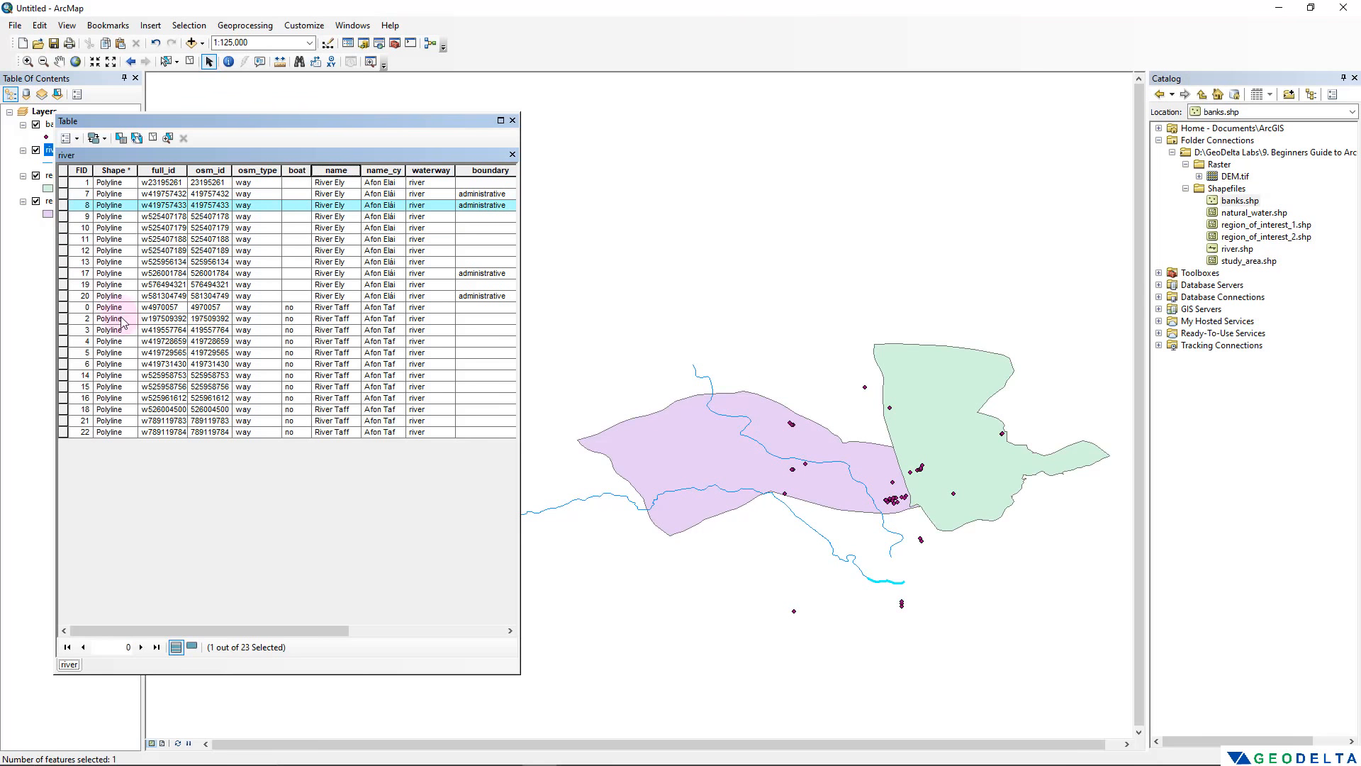
Select River Taff records FID 0 and 2 in turn, followed by all River Taff records together
click(64, 307)
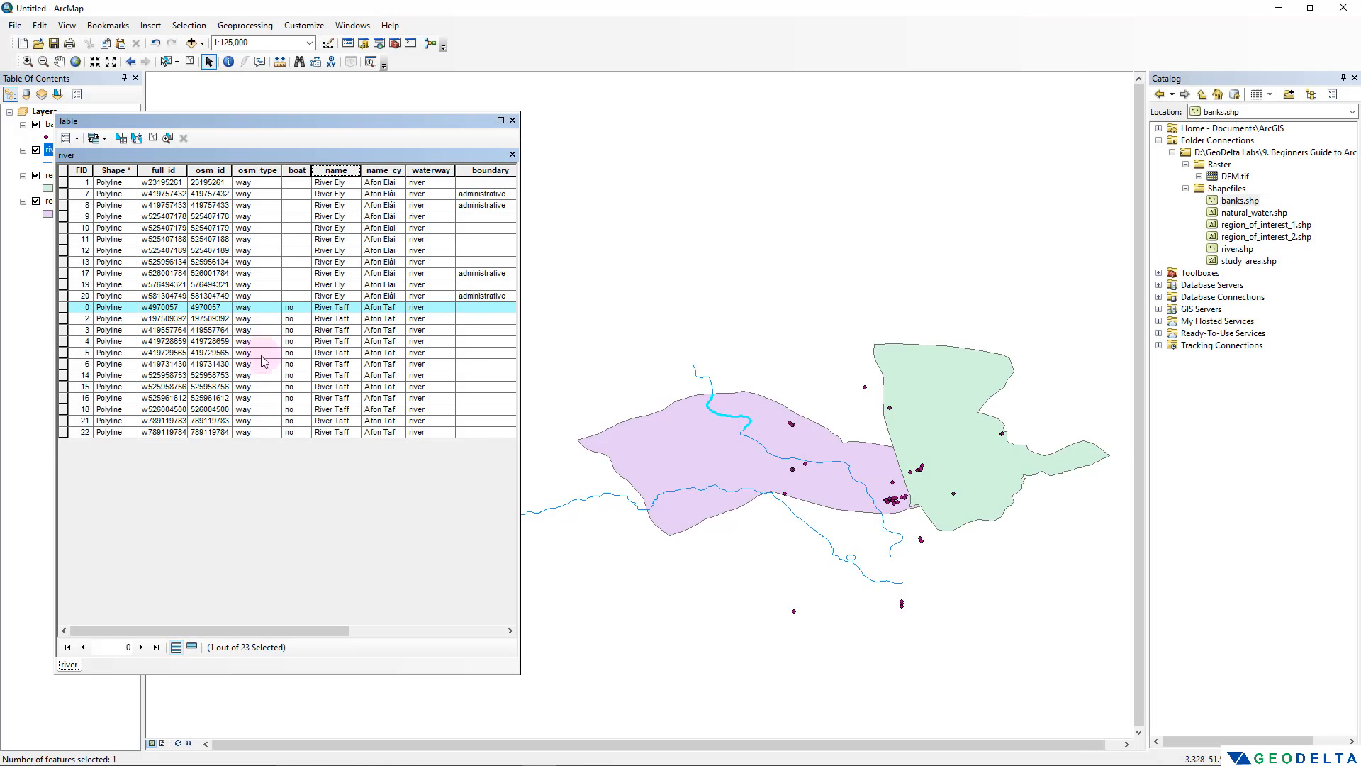
click(65, 320)
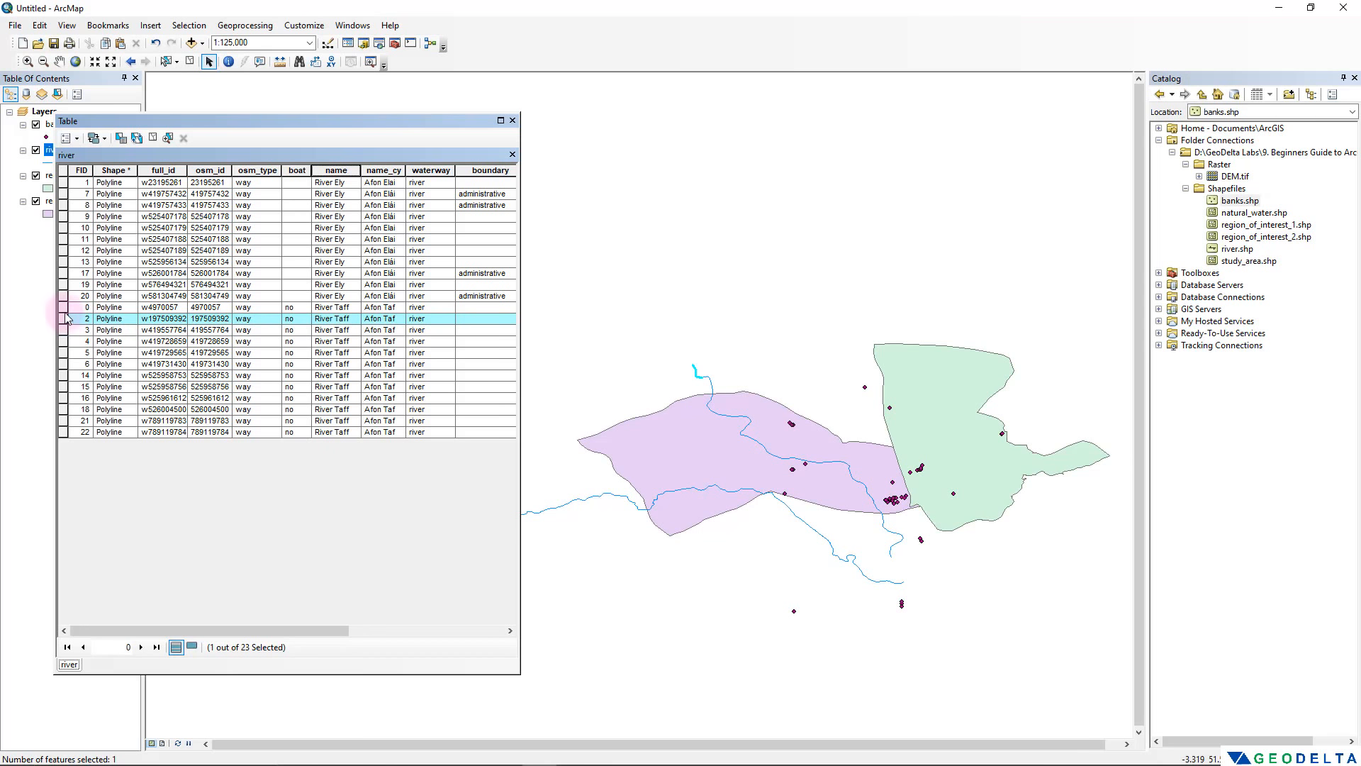
drag(65, 308, 63, 442)
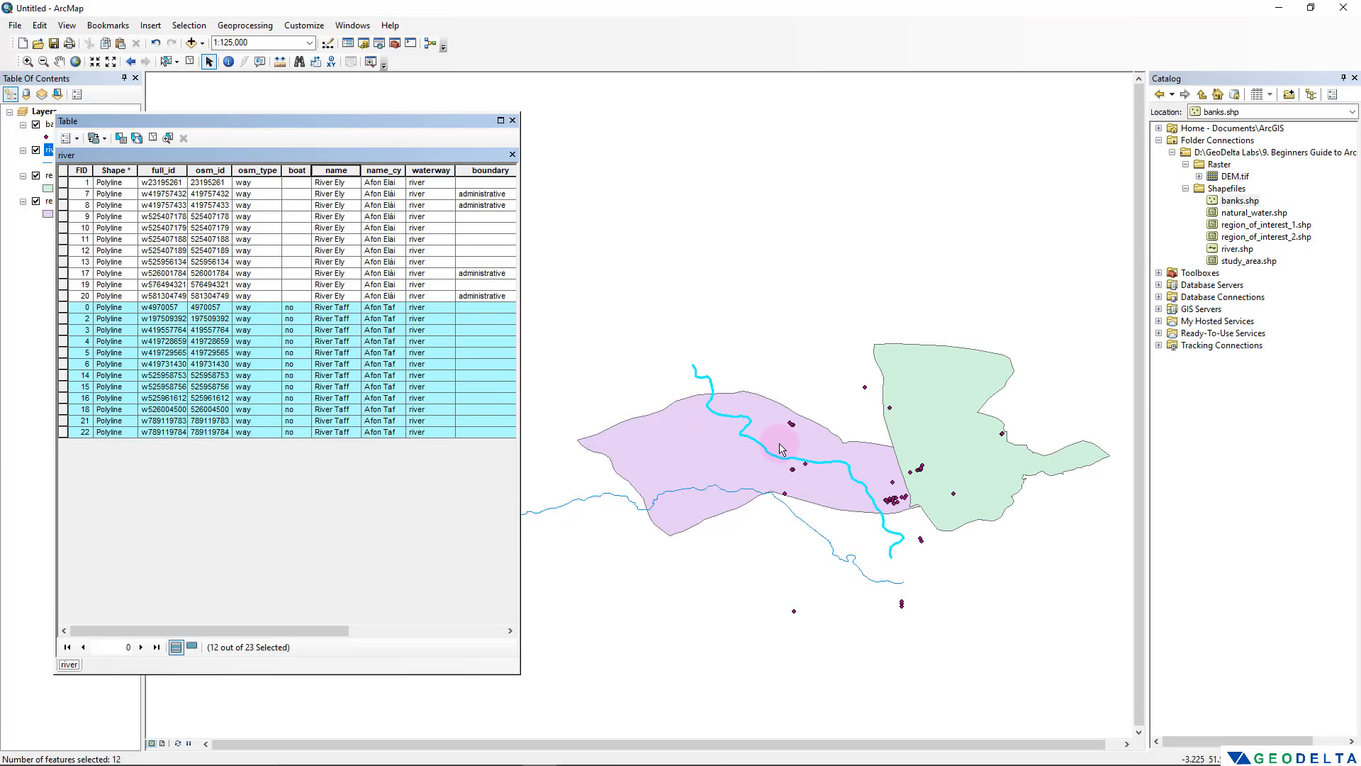
Select the River Taff records FID 2 through 6 one at a time to locate each segment on the map
click(63, 318)
click(63, 330)
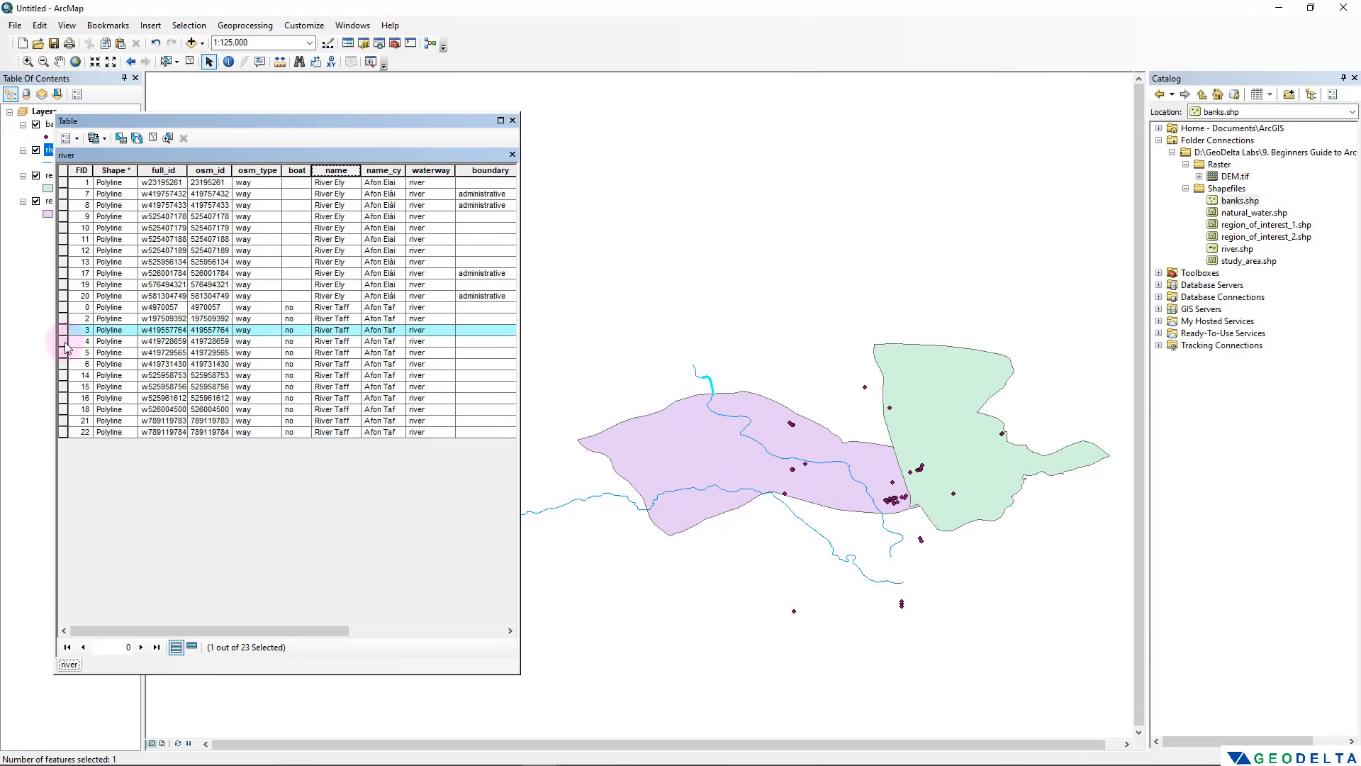
click(63, 342)
click(64, 353)
click(63, 365)
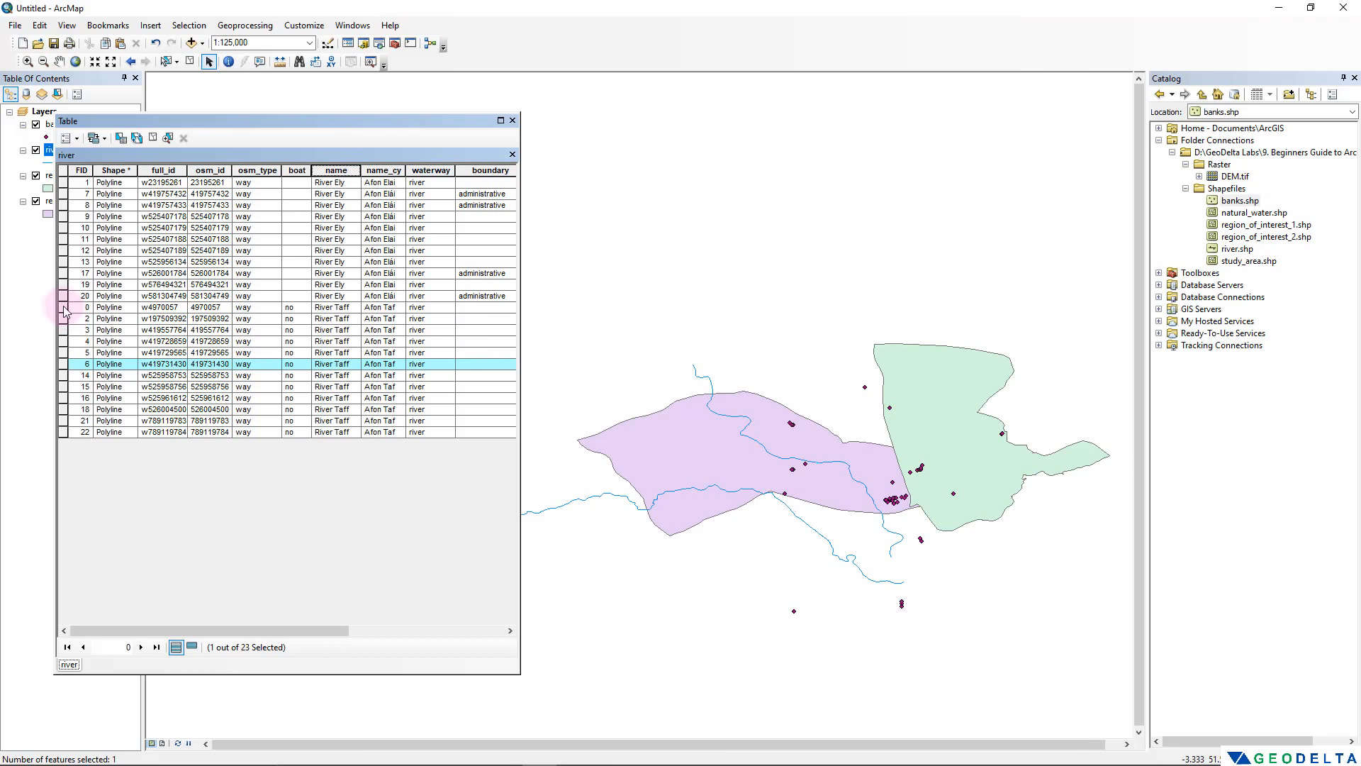
Step through individual River Taff records between FID 0 and 22, and select the block of all River Taff records
click(62, 308)
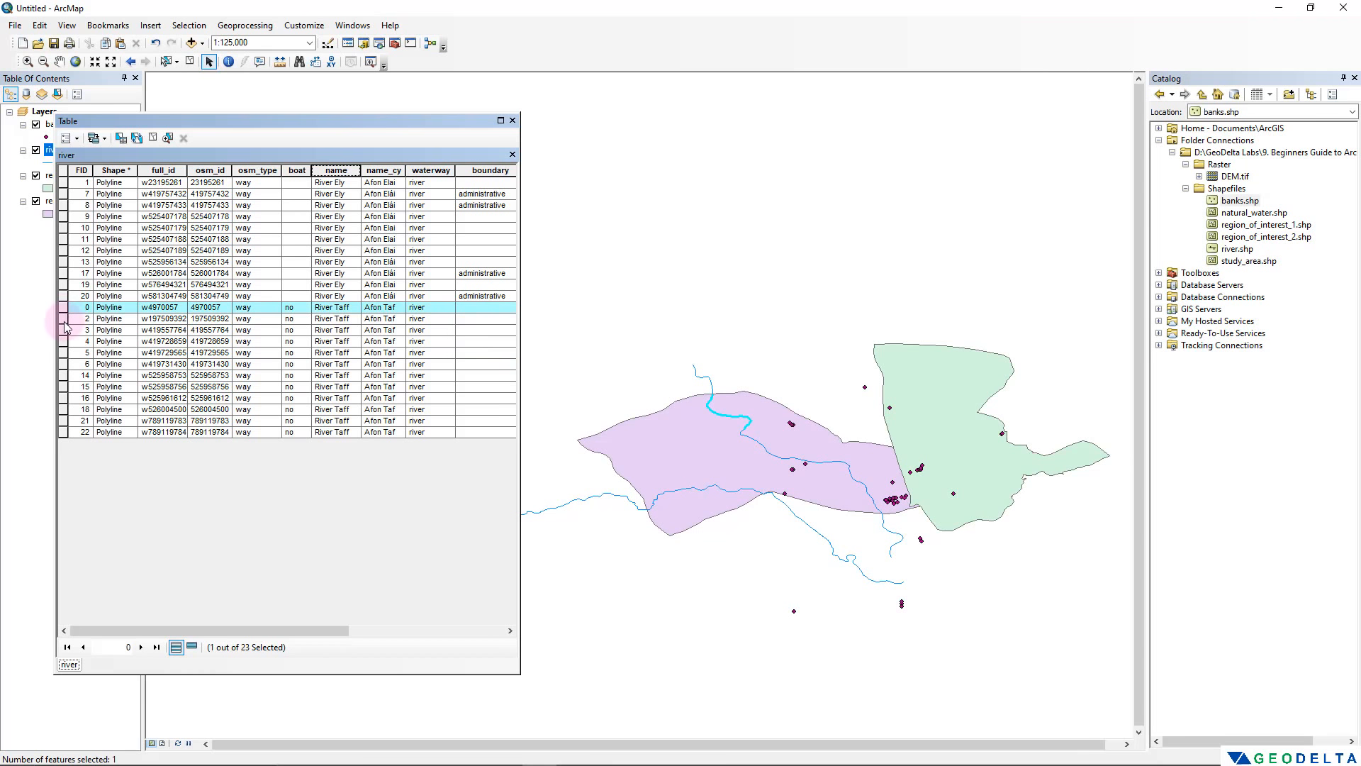
click(63, 319)
click(63, 330)
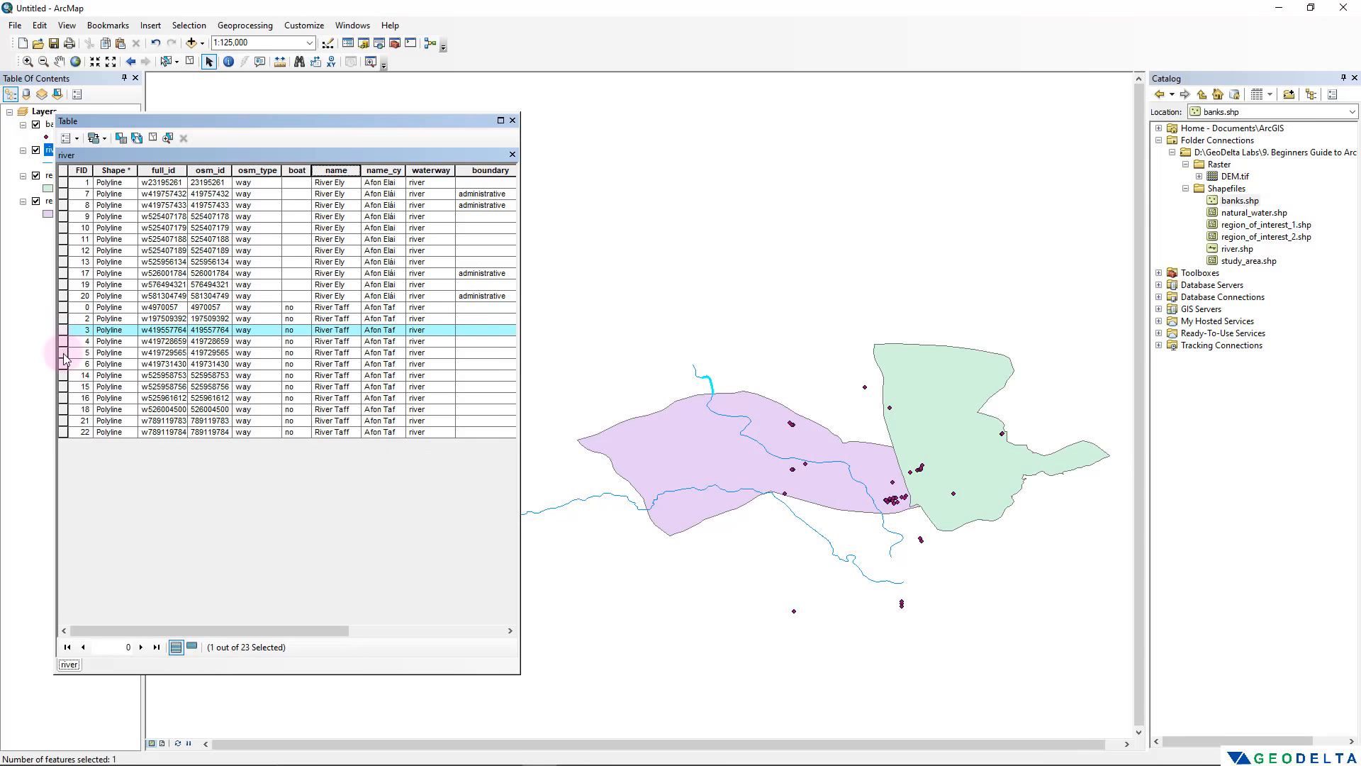
click(63, 352)
click(63, 375)
click(63, 398)
click(63, 420)
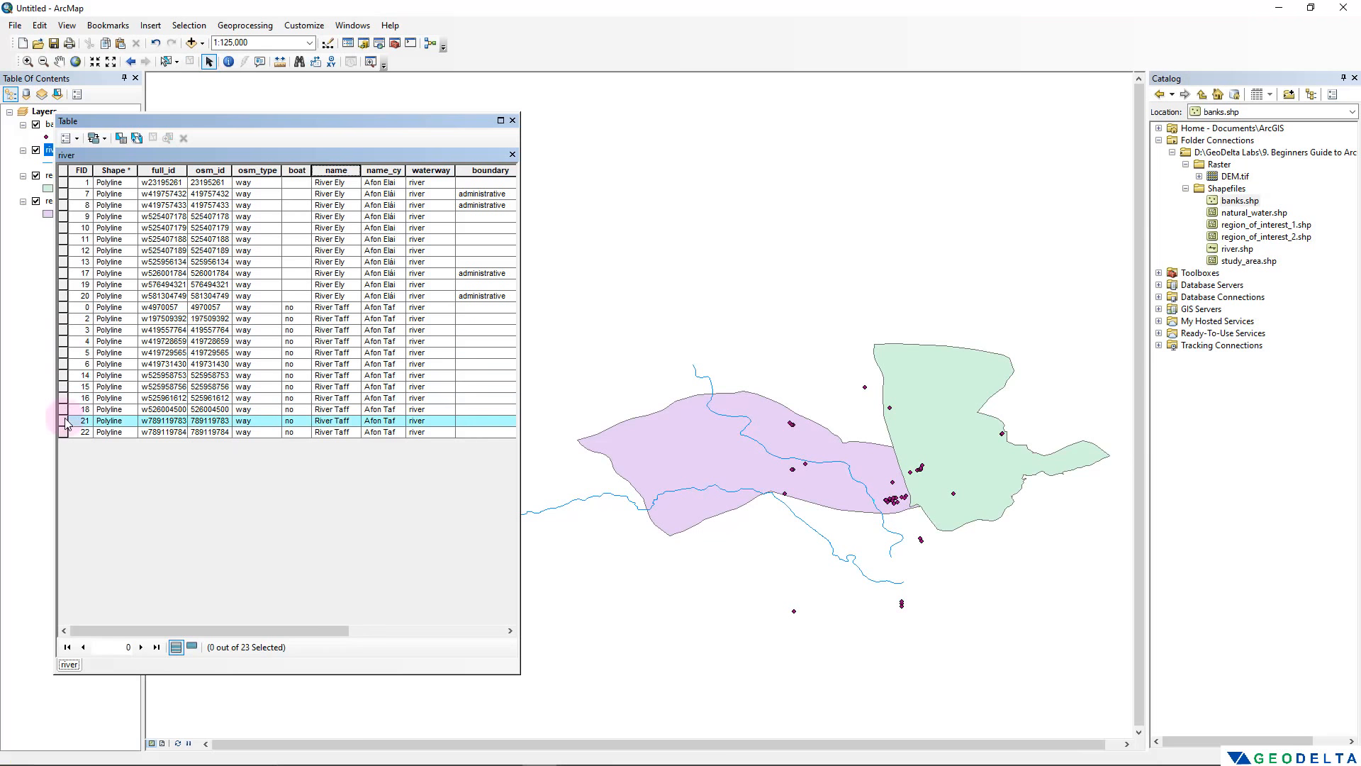
click(63, 432)
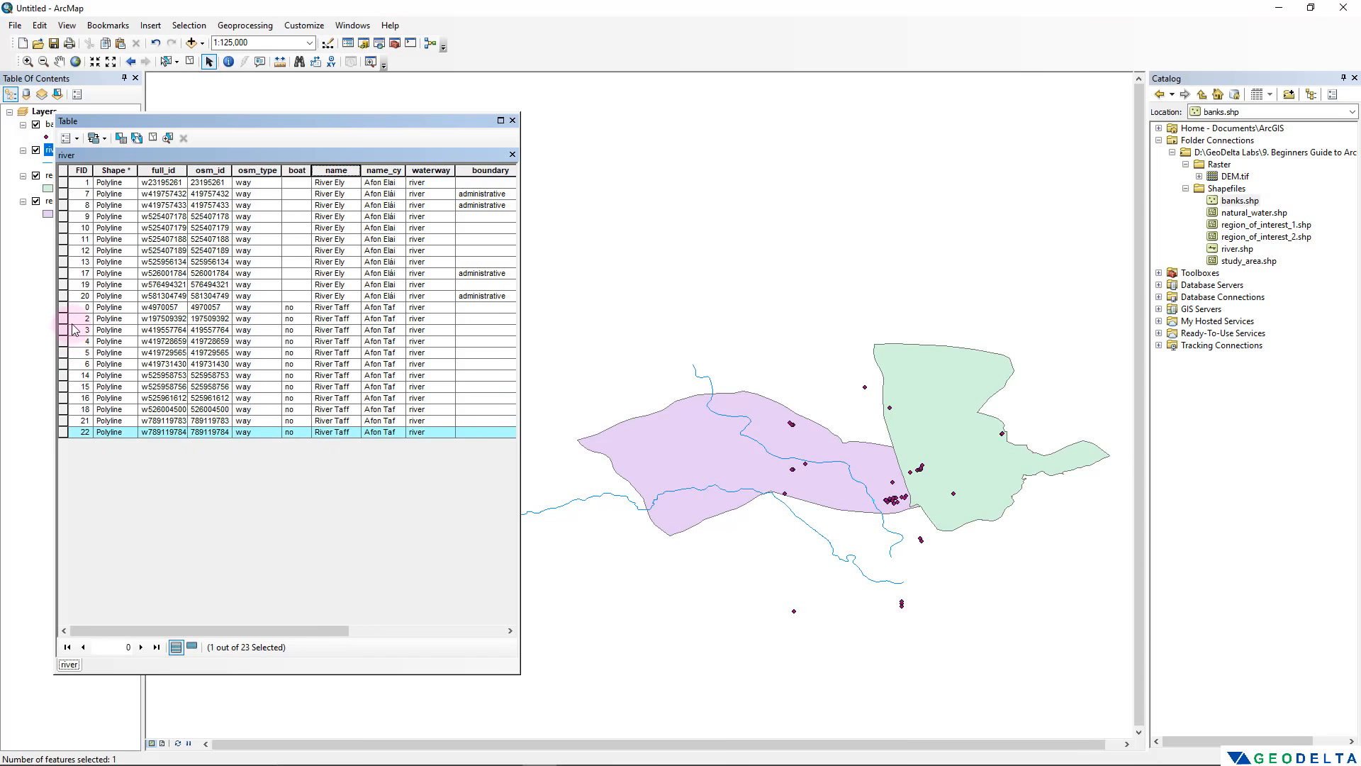
drag(63, 319, 63, 409)
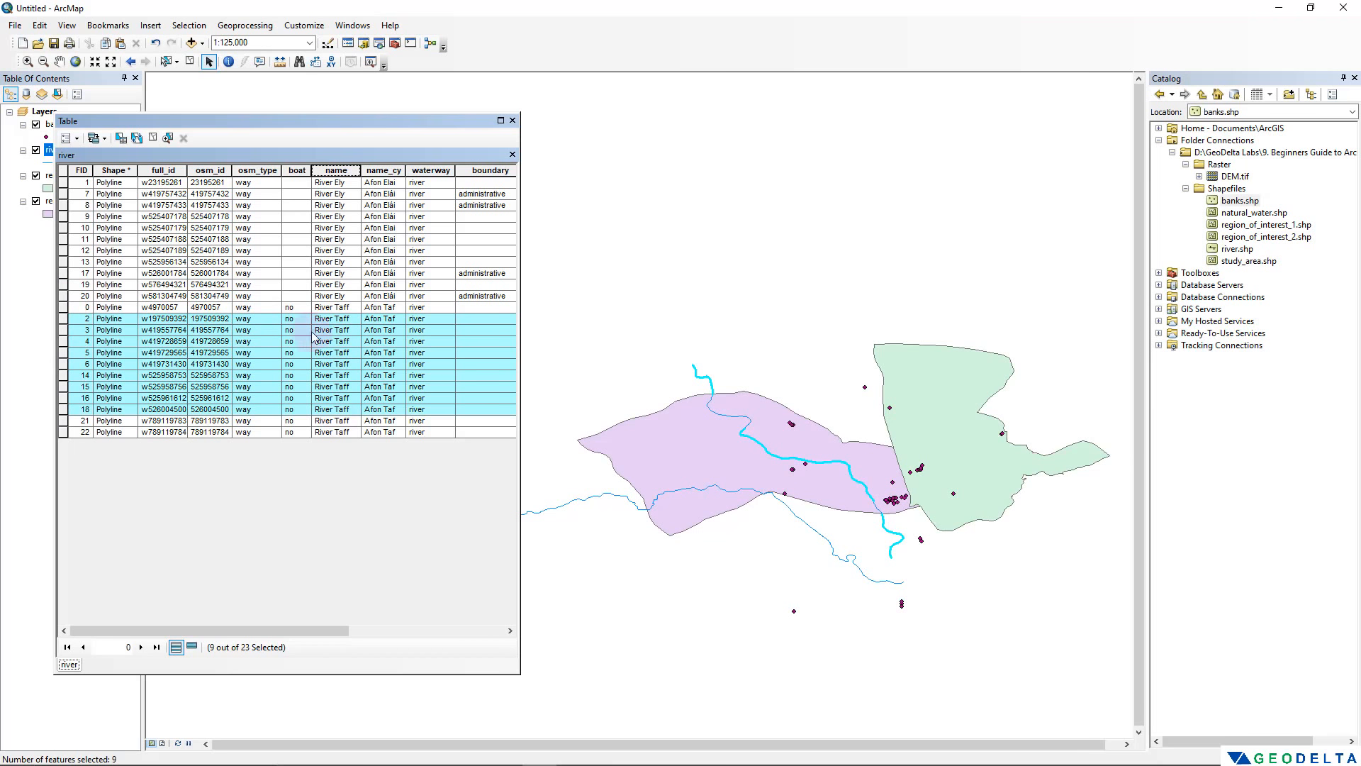
drag(62, 309, 59, 438)
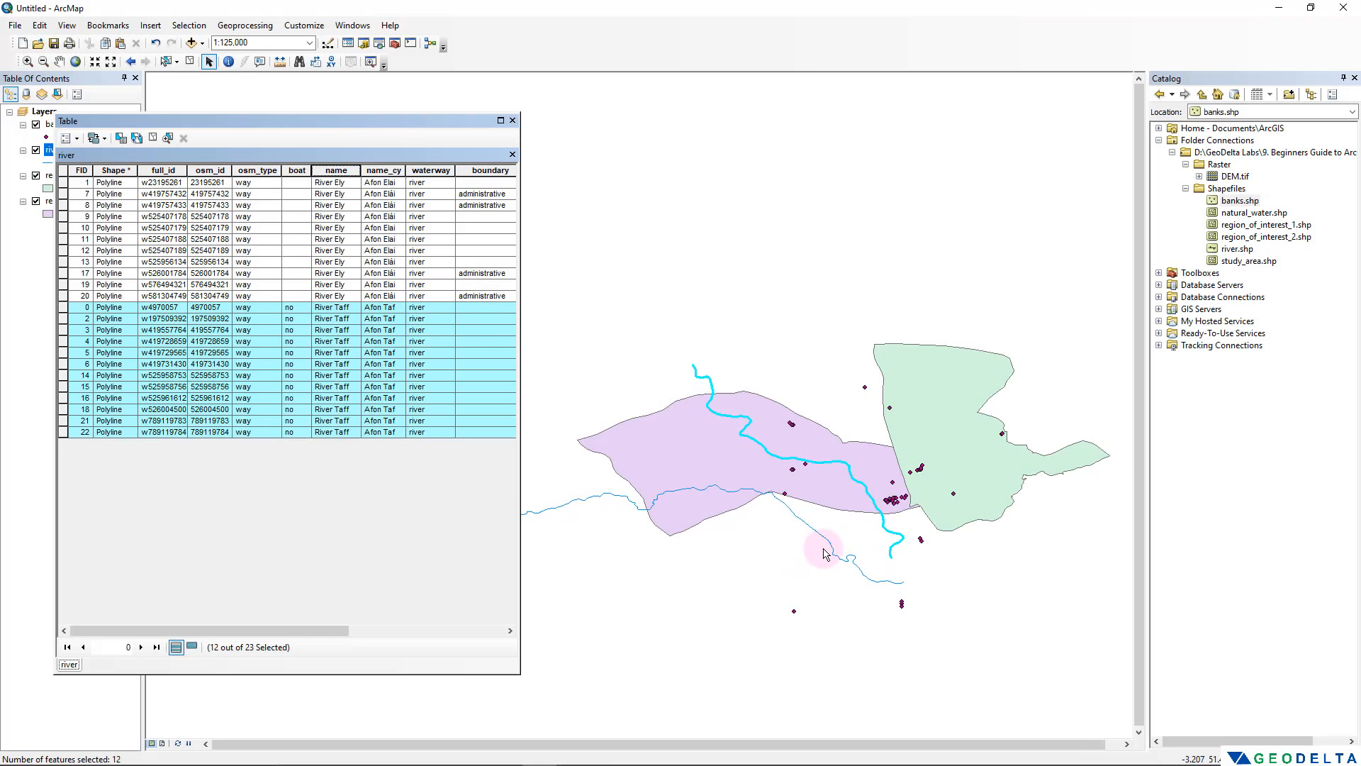
Select individual River Ely records from FID 19 back to FID 9, and the block of records from FID 10 through 19
click(63, 284)
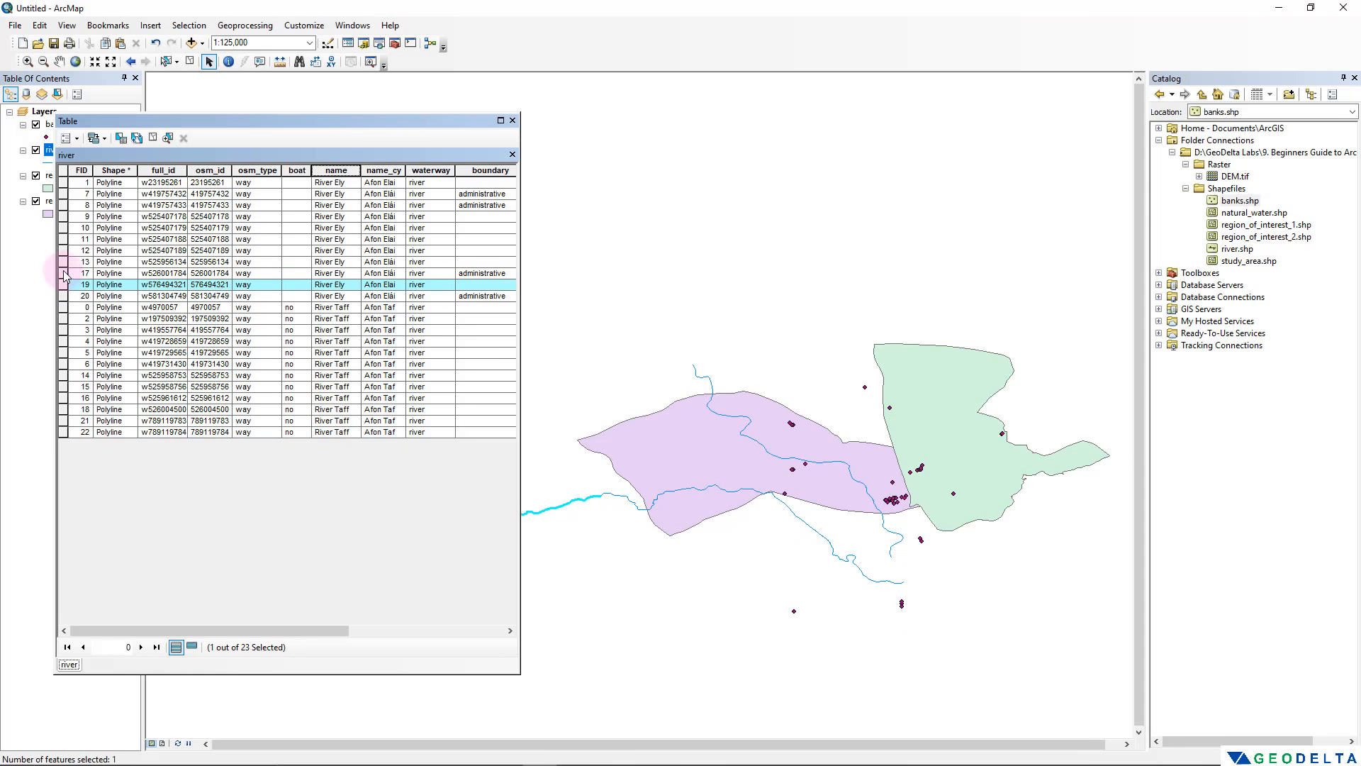
click(63, 273)
click(63, 251)
click(63, 239)
click(63, 228)
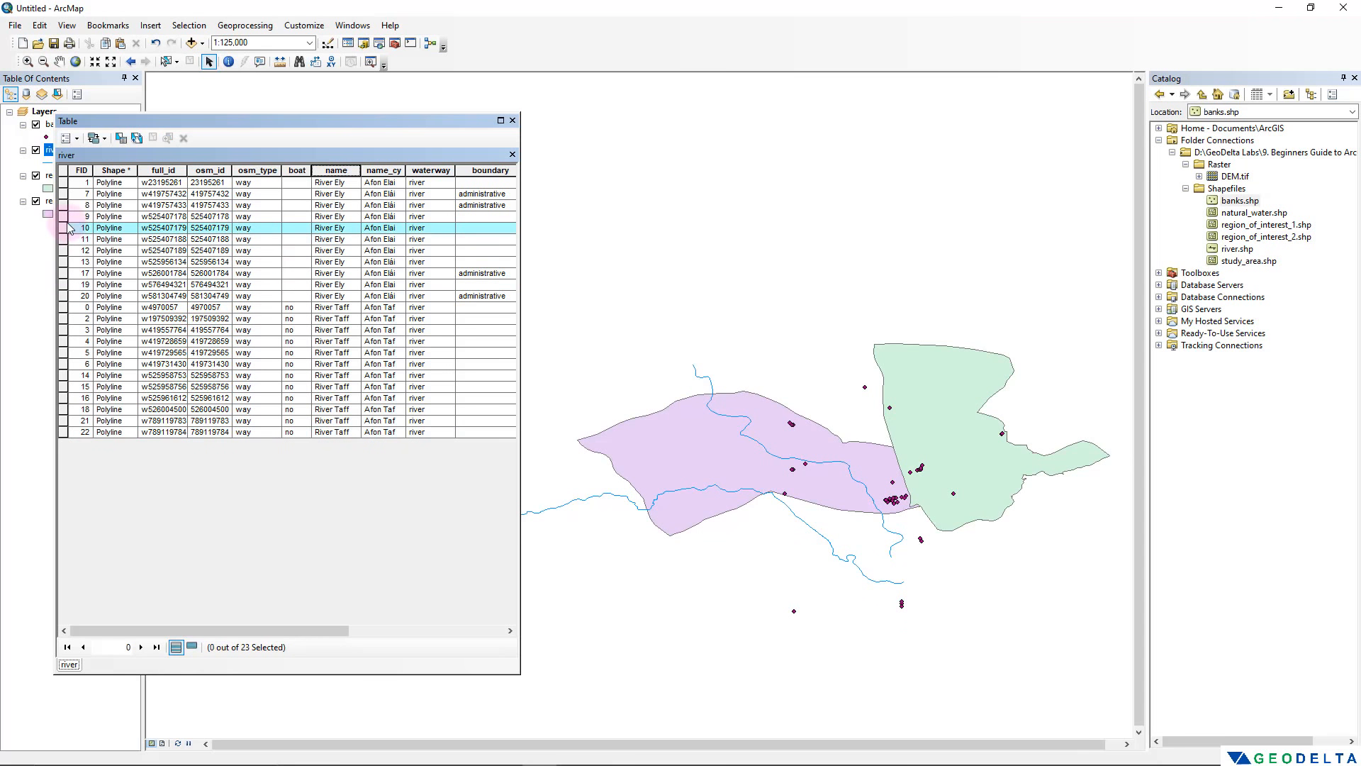
click(63, 216)
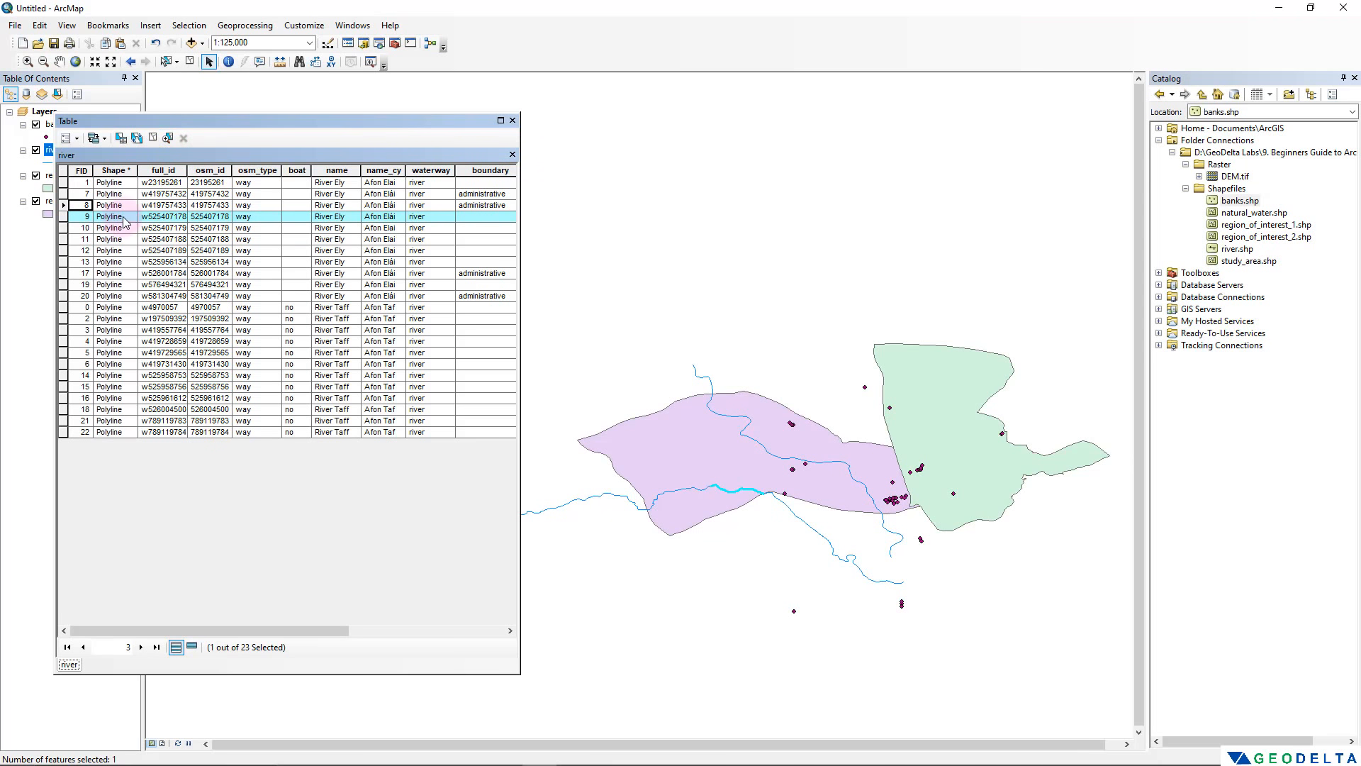
drag(66, 230, 51, 284)
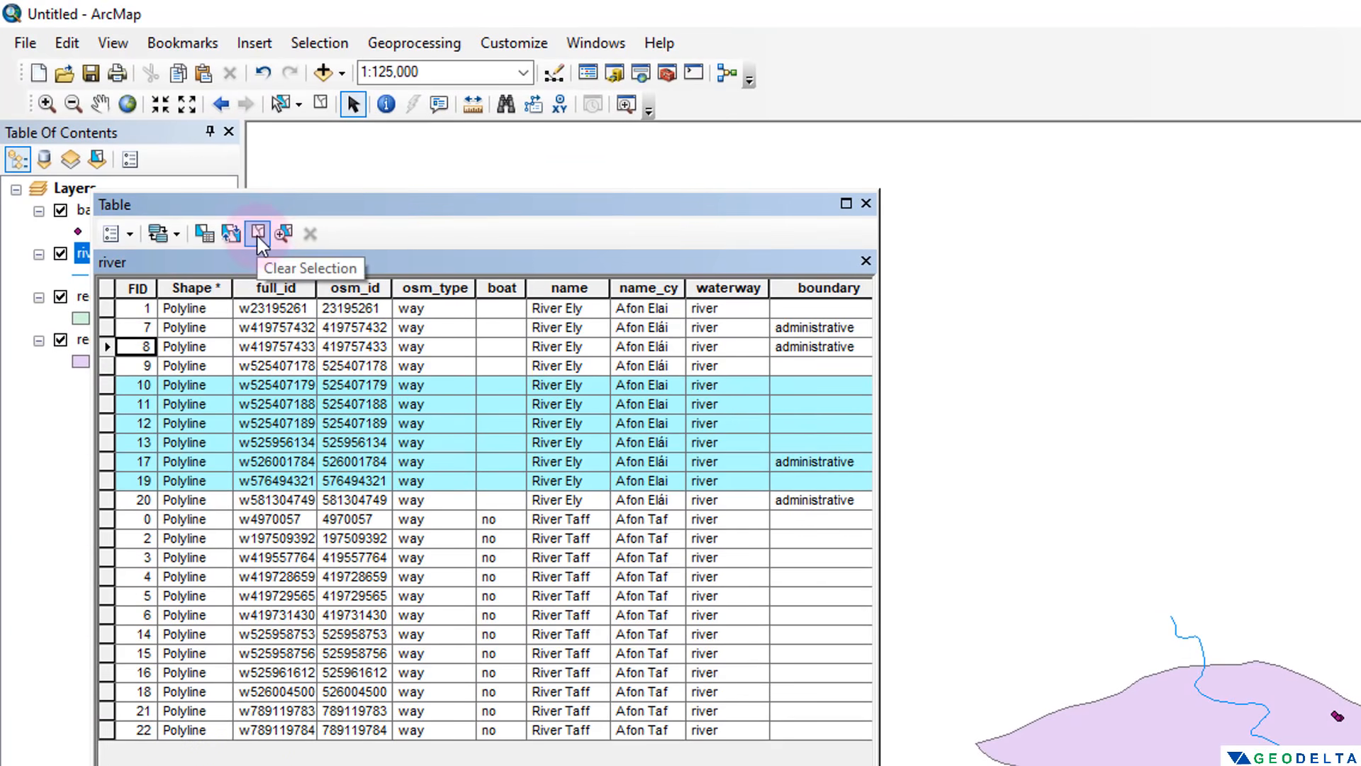
Clear the record selection and close the river attribute table
click(258, 233)
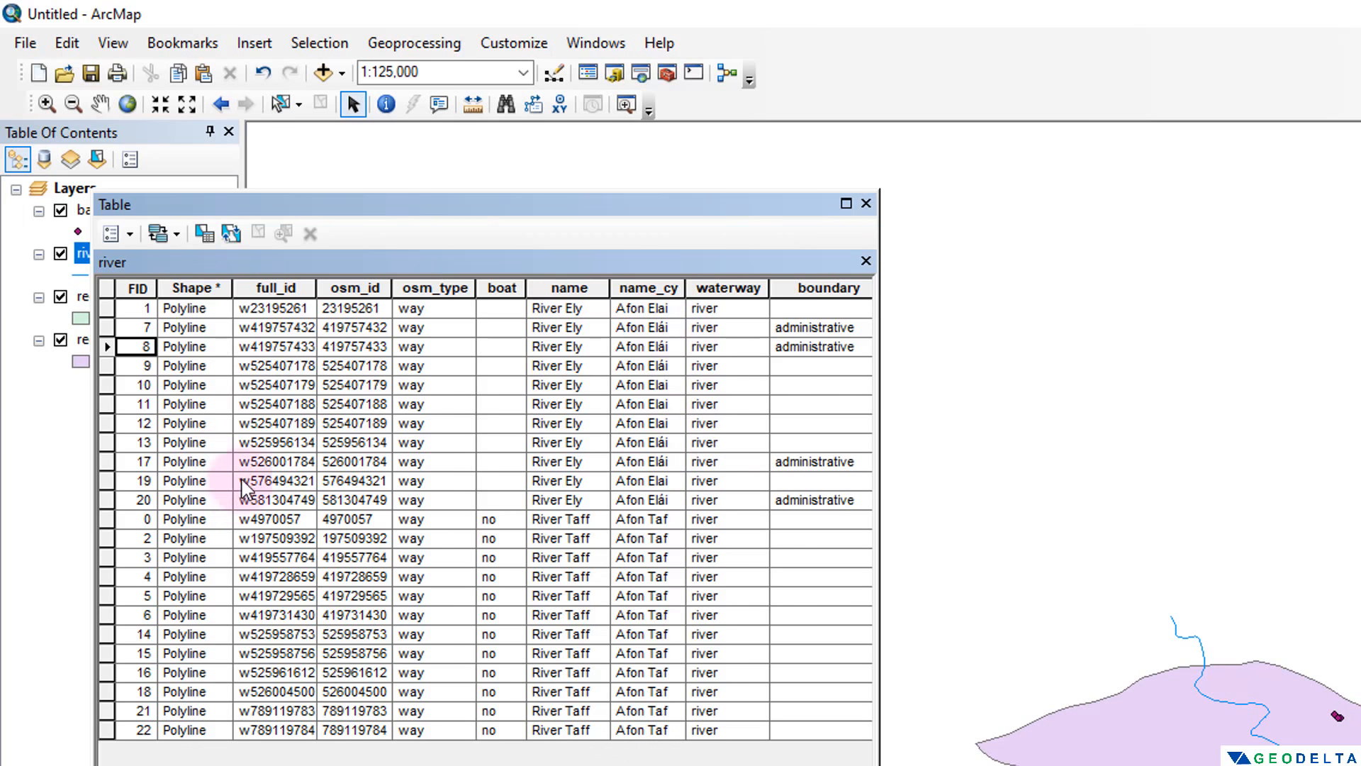
click(866, 203)
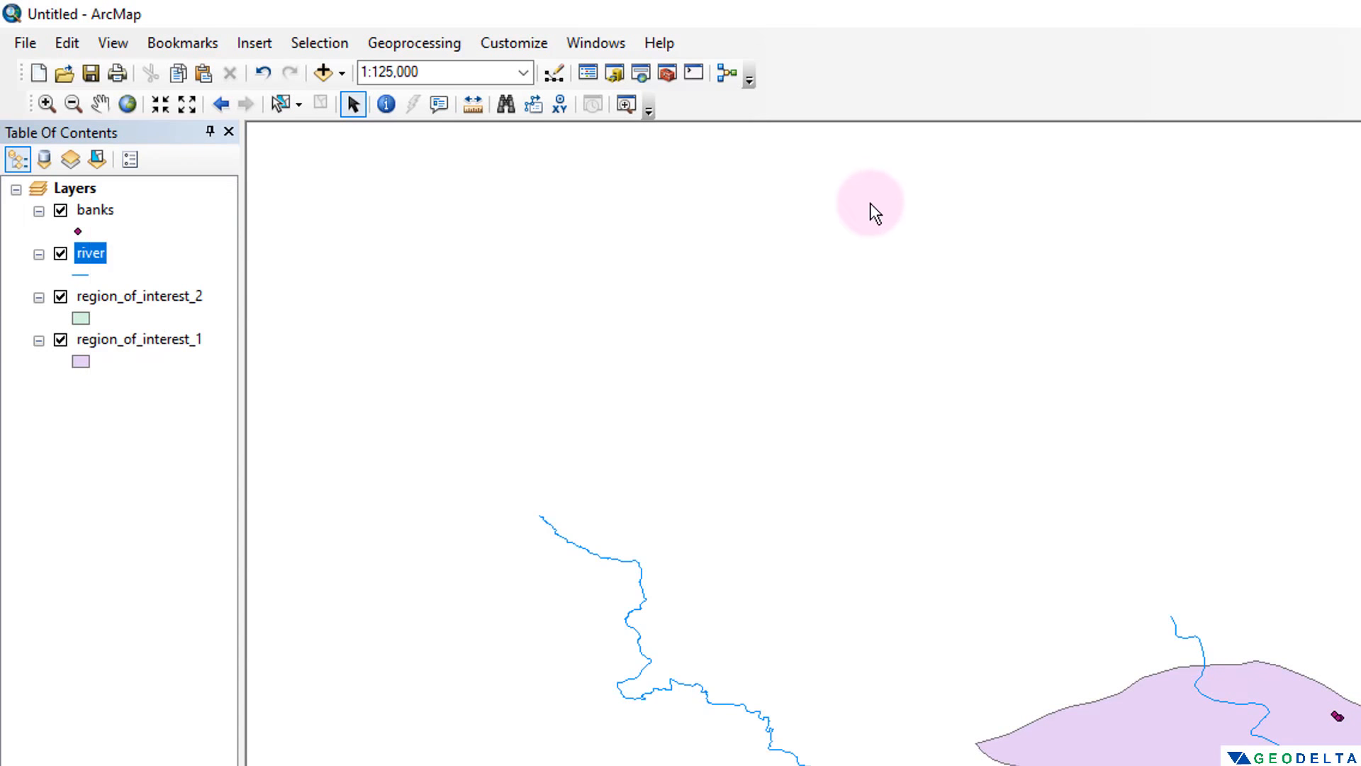
Open the attribute table of region_of_interest_2, and shrink and reposition its window so the map features stay uncovered
click(136, 300)
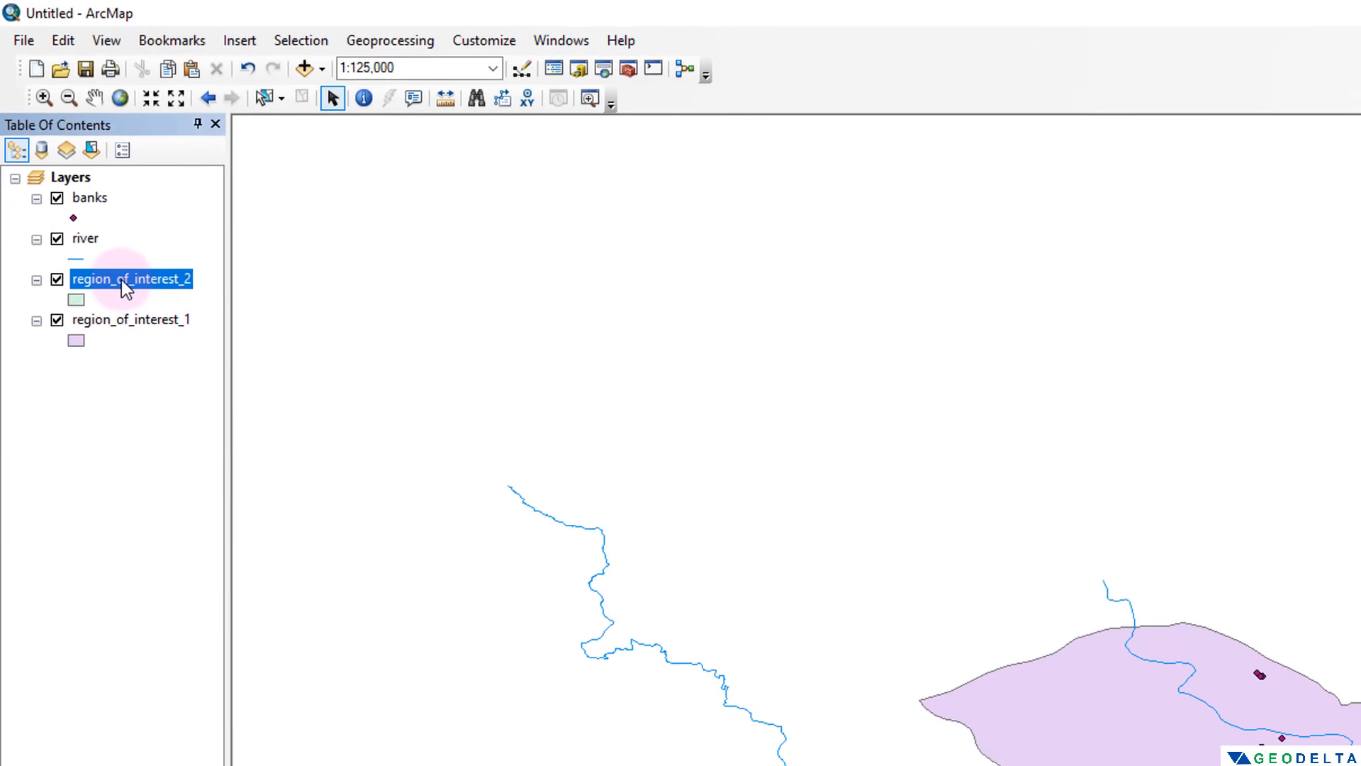
right_click(83, 192)
click(142, 228)
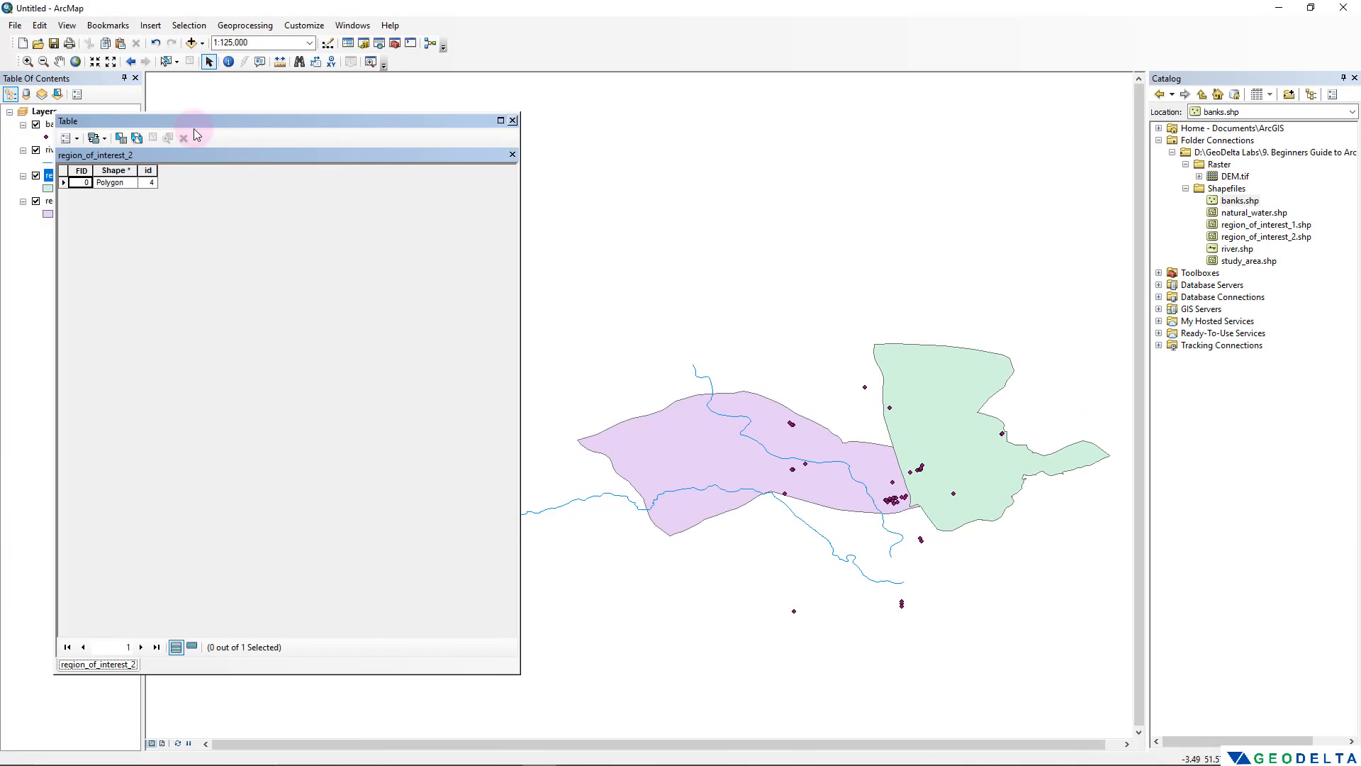
drag(195, 130, 324, 224)
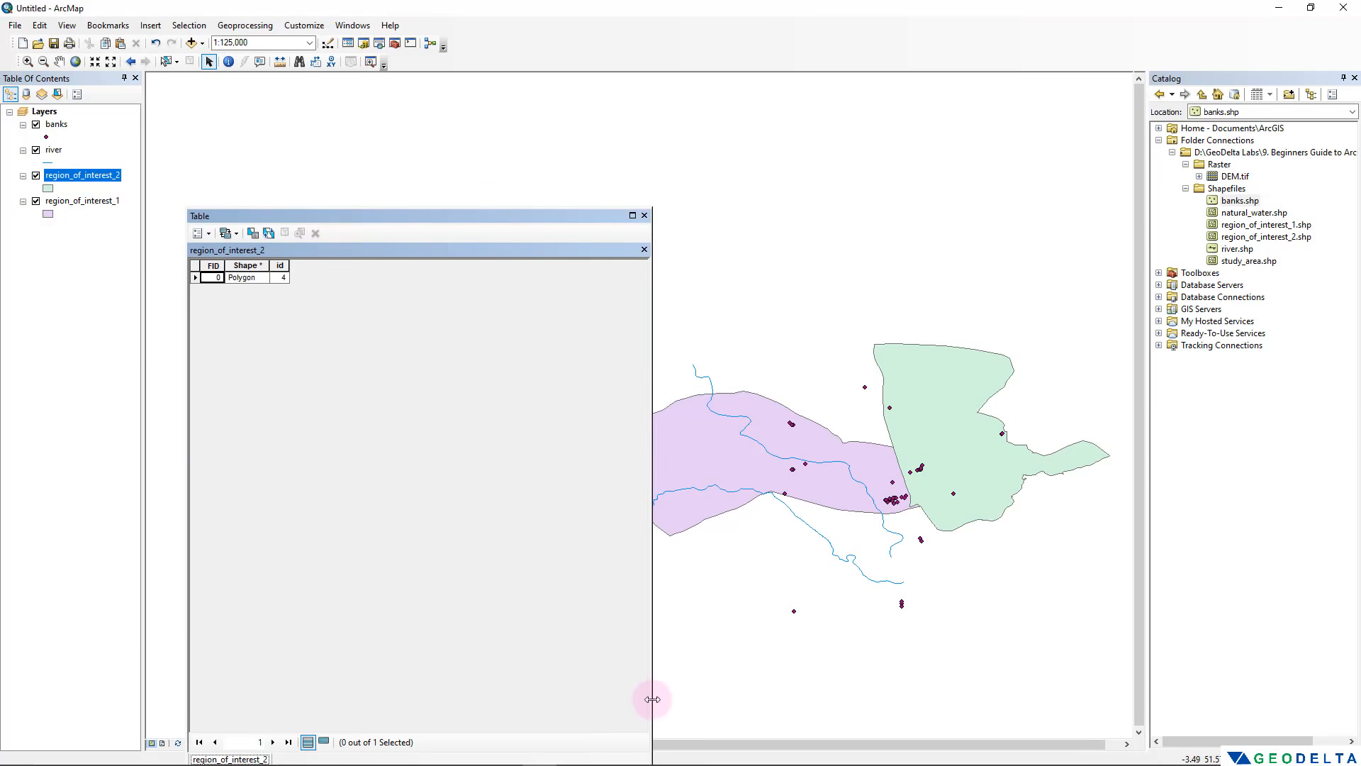
drag(652, 699, 359, 454)
drag(282, 219, 194, 248)
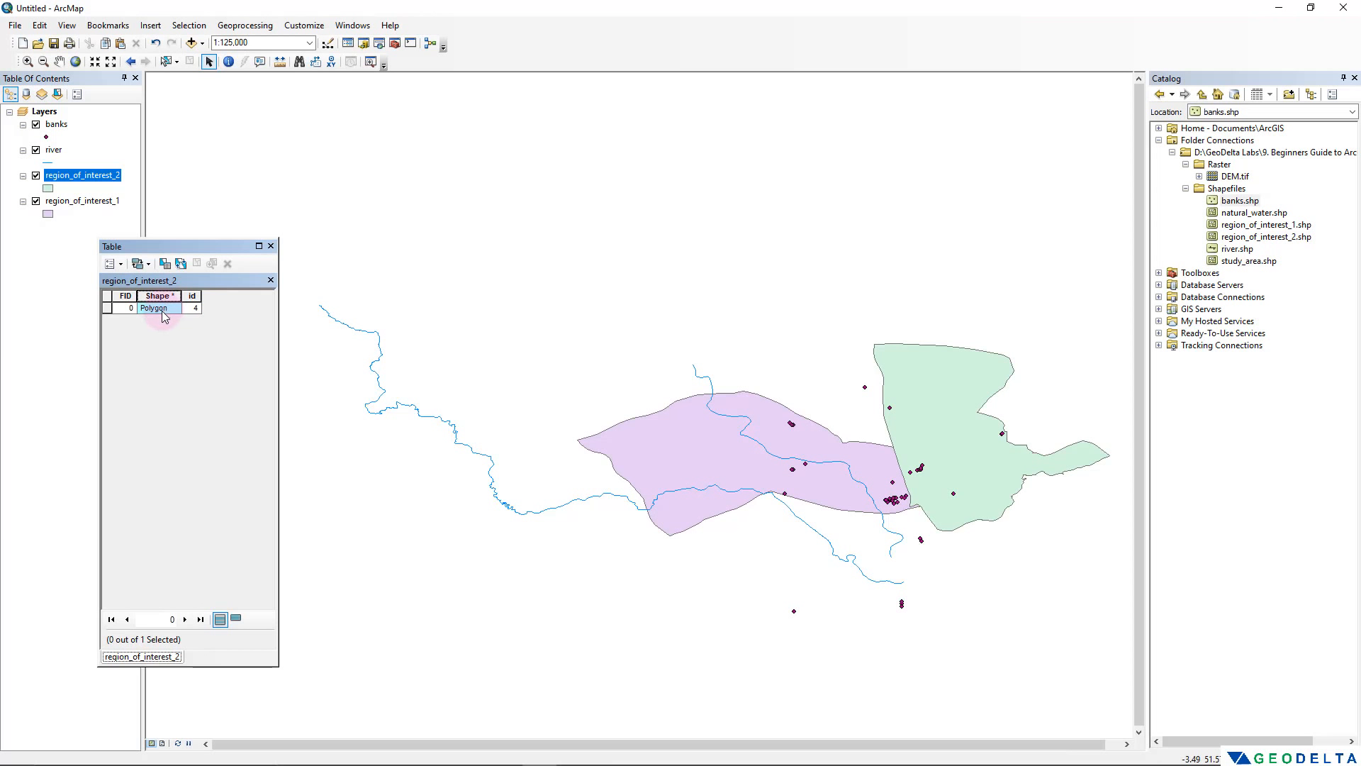
Examine the id field of region_of_interest_2, and replace its table with the attribute table of region_of_interest_1
click(192, 296)
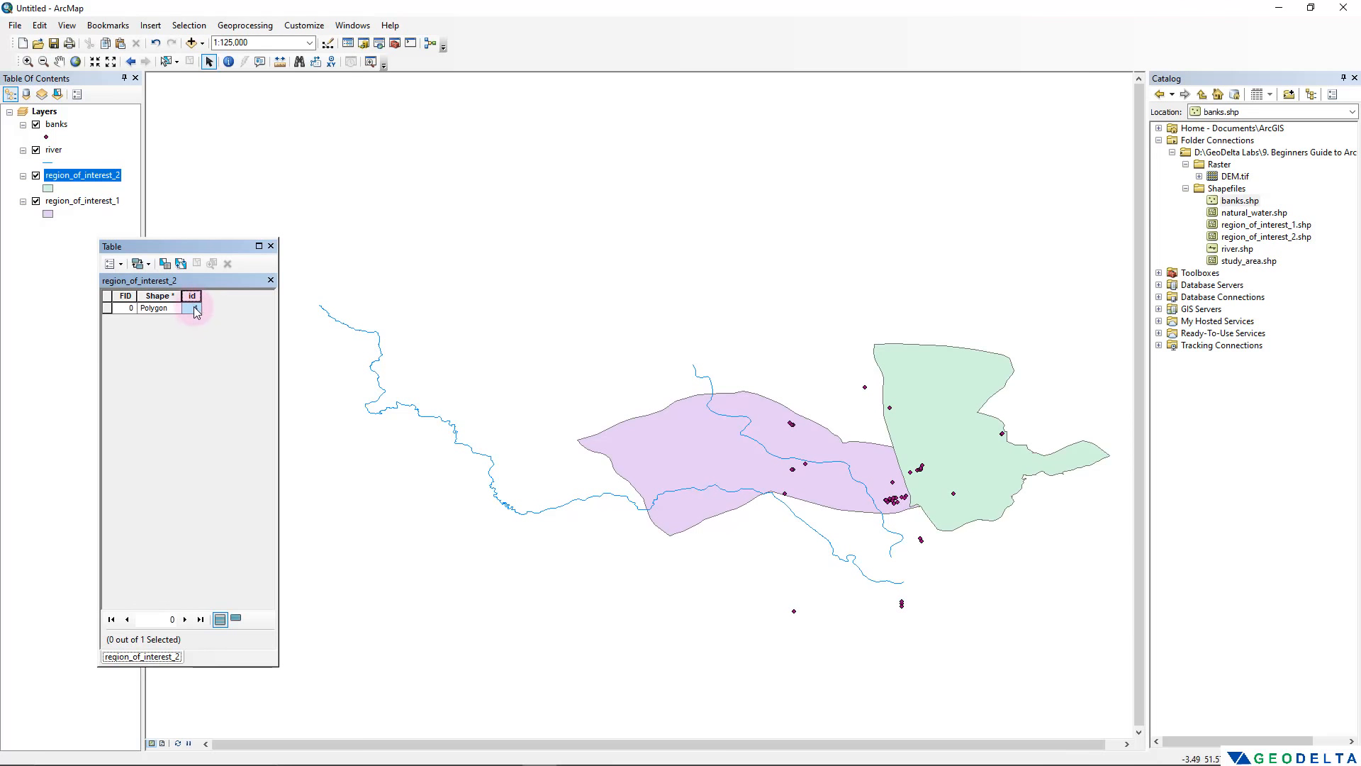
click(271, 246)
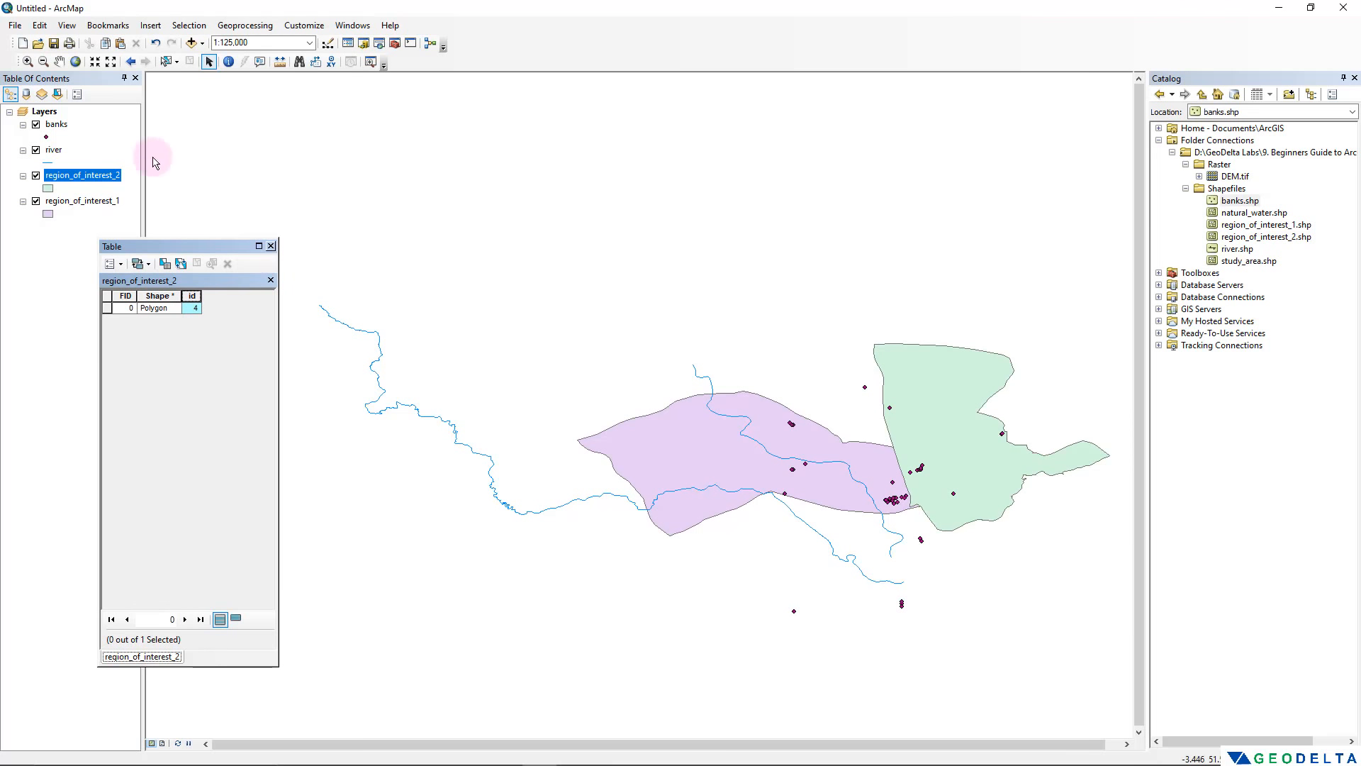
right_click(83, 203)
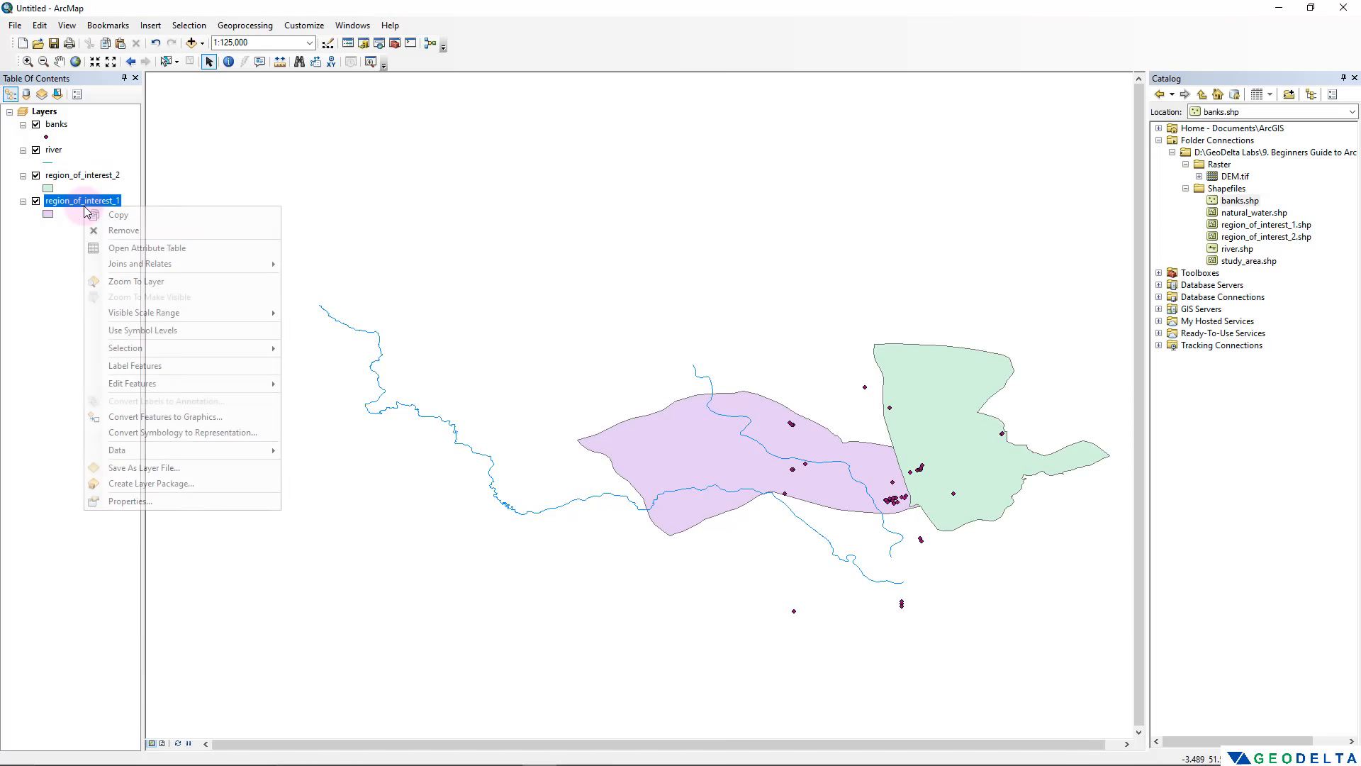
click(156, 248)
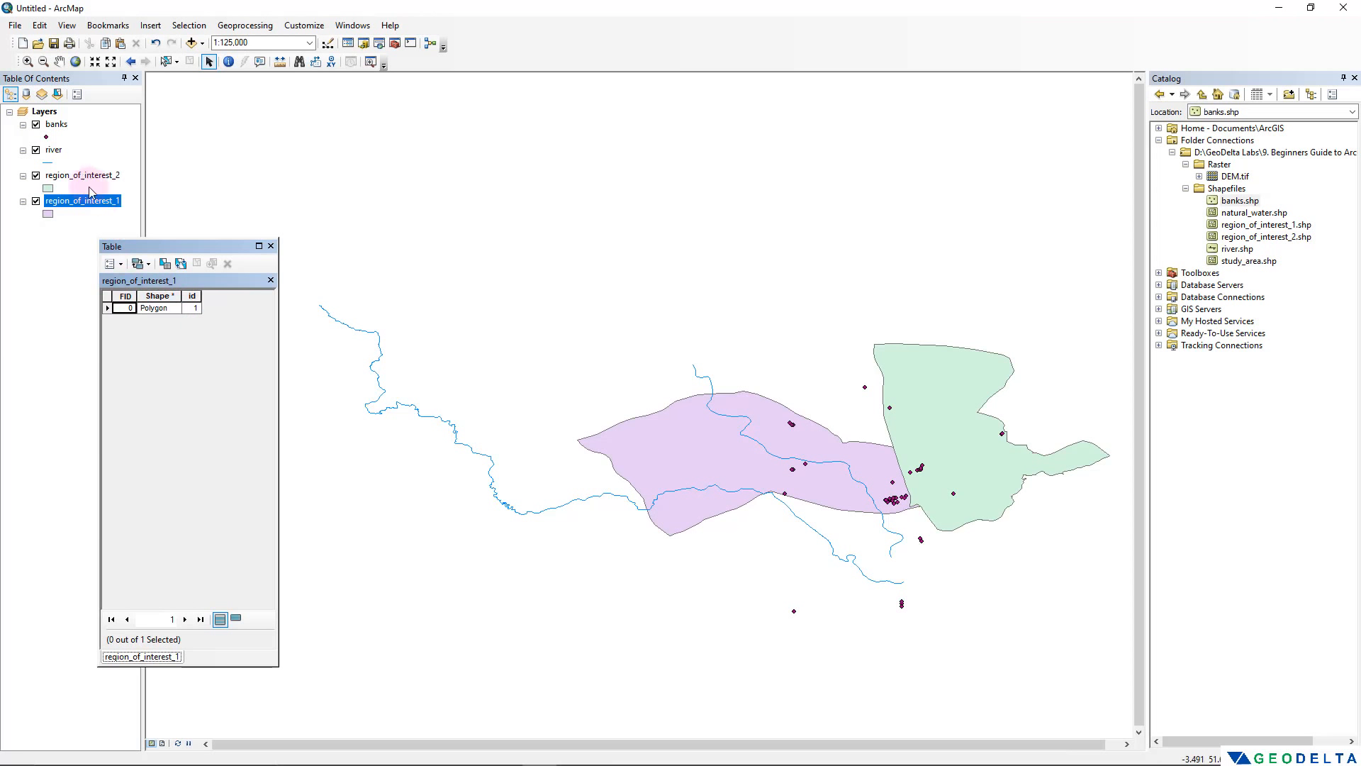
Select the single polygon record of region_of_interest_1, clear the selection and close its attribute table
click(107, 307)
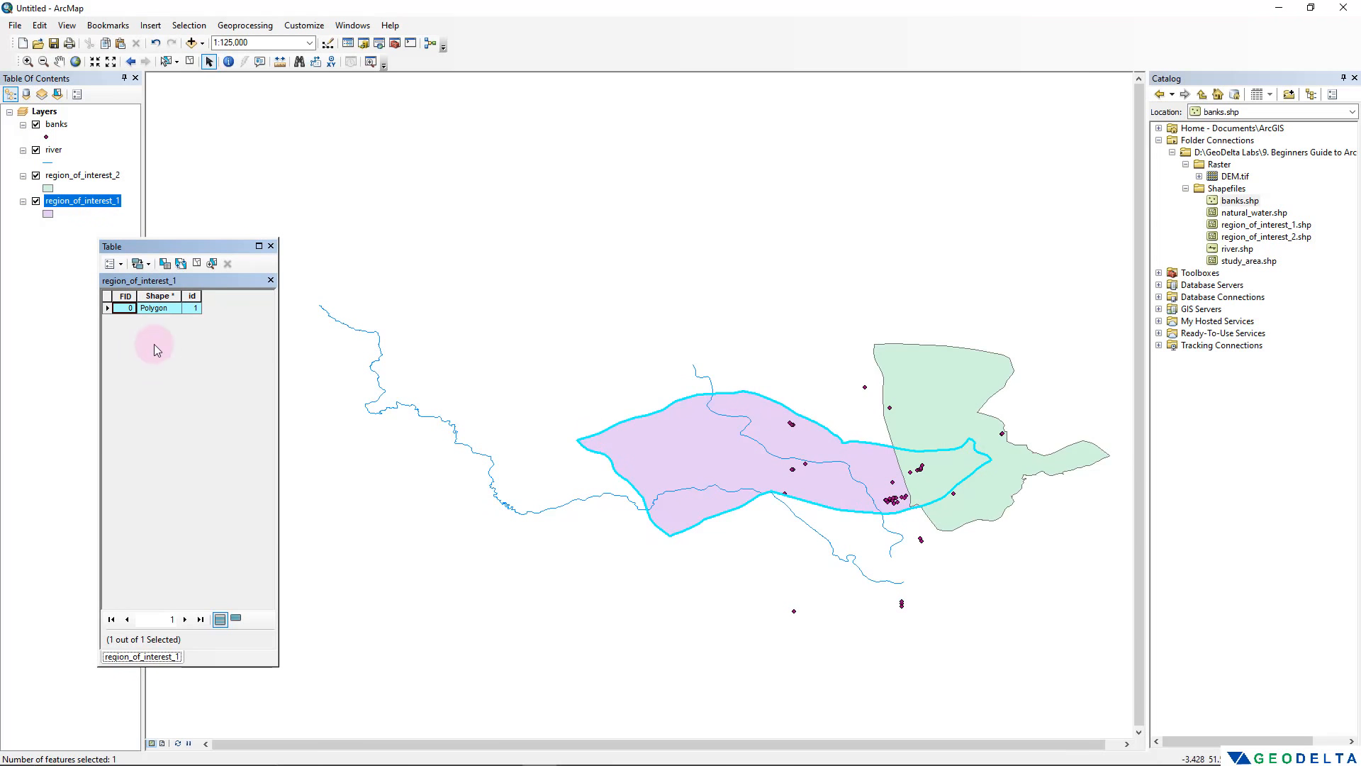
click(197, 263)
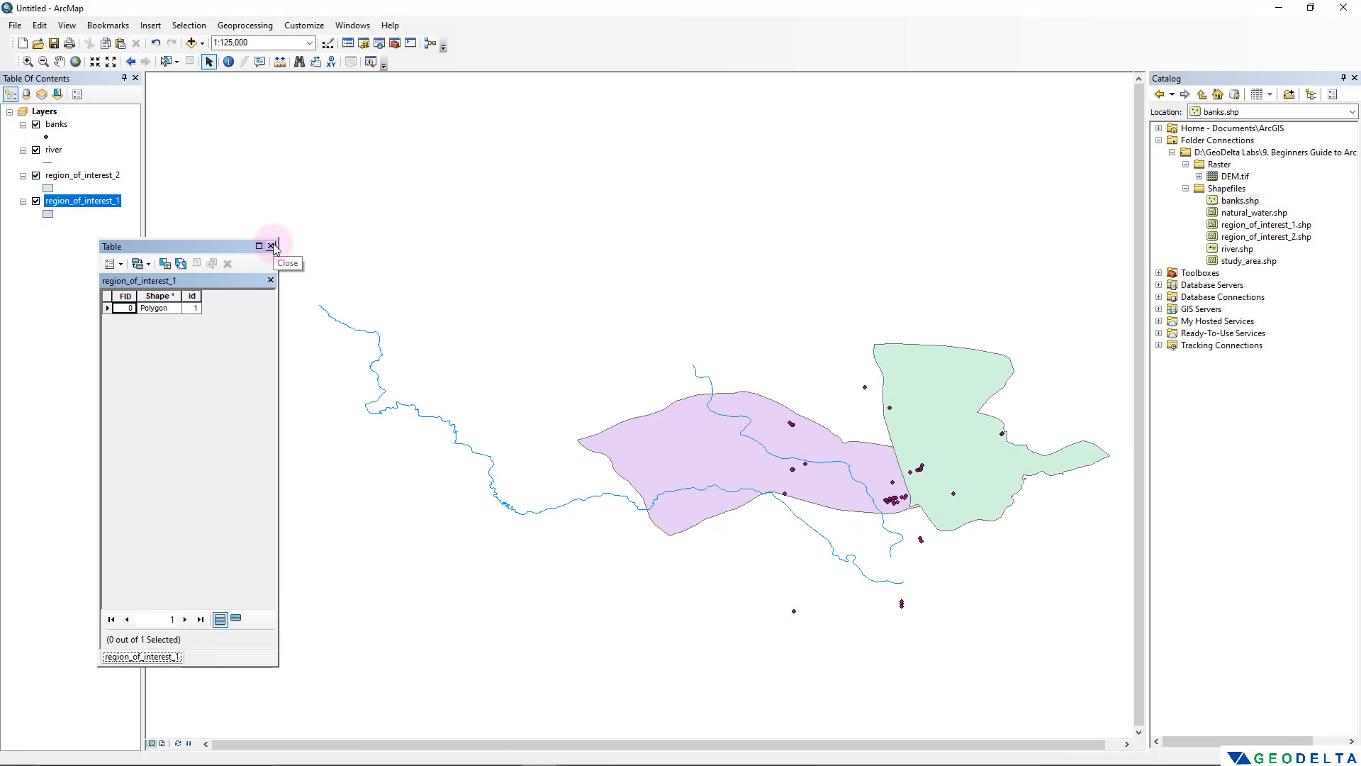
click(271, 246)
Identify the isolated northern bank point just west of region_of_interest_2, move the results window off it, and highlight its name attribute
scroll(409, 361, up, 1)
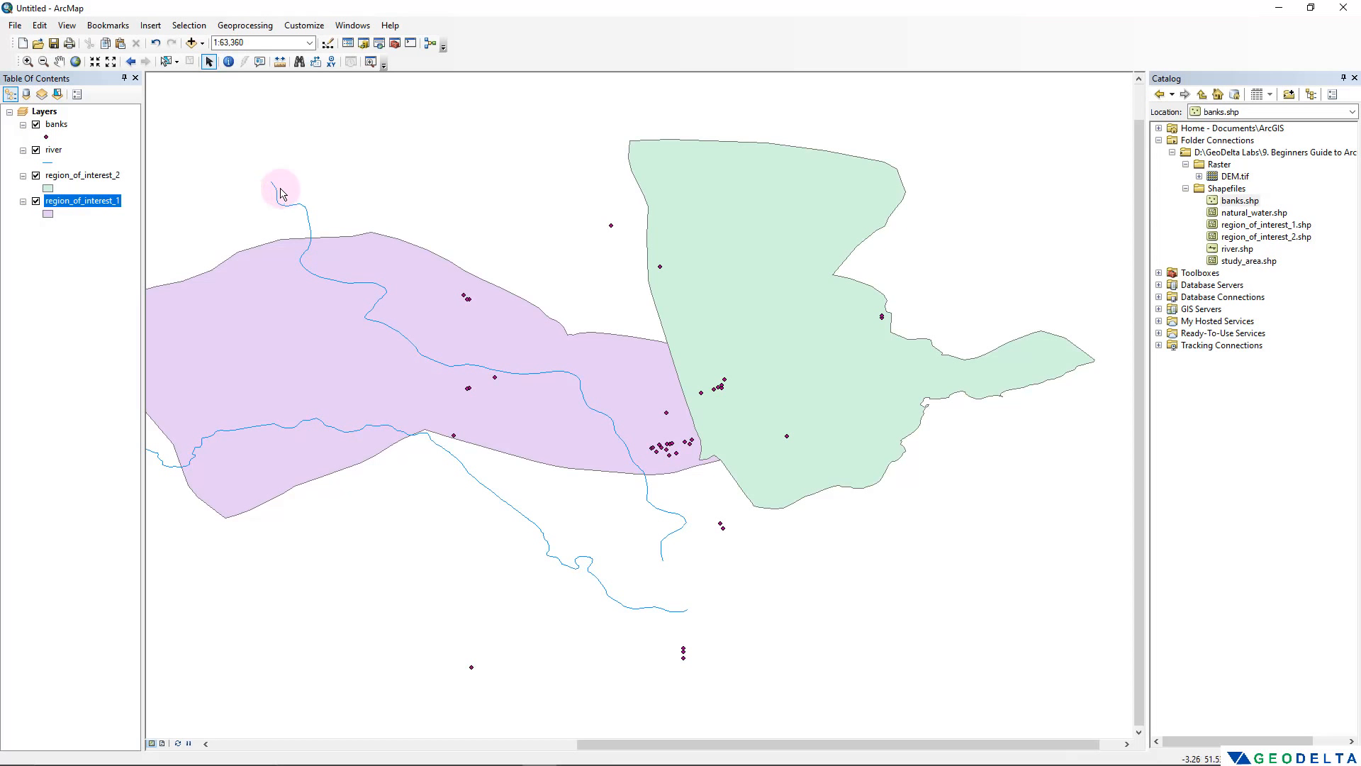
click(229, 63)
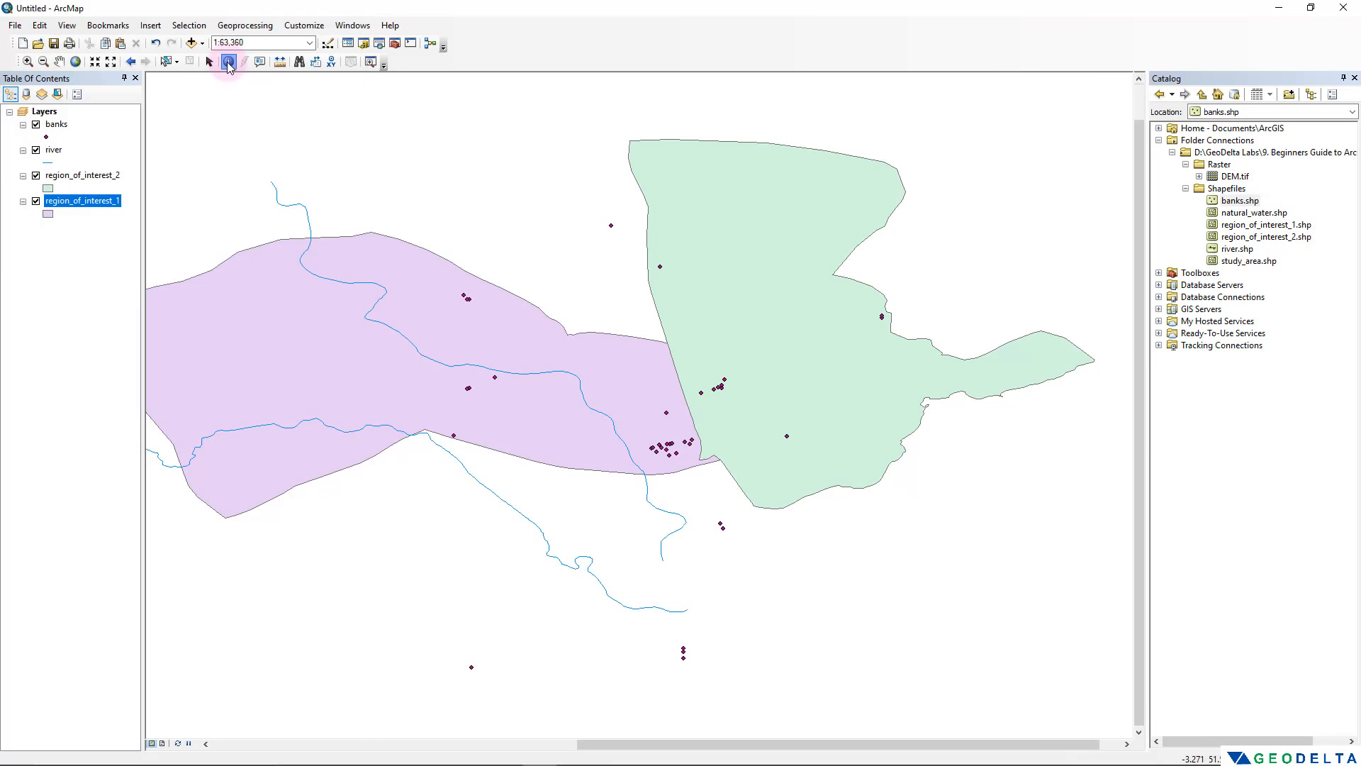
click(612, 227)
drag(489, 178, 206, 156)
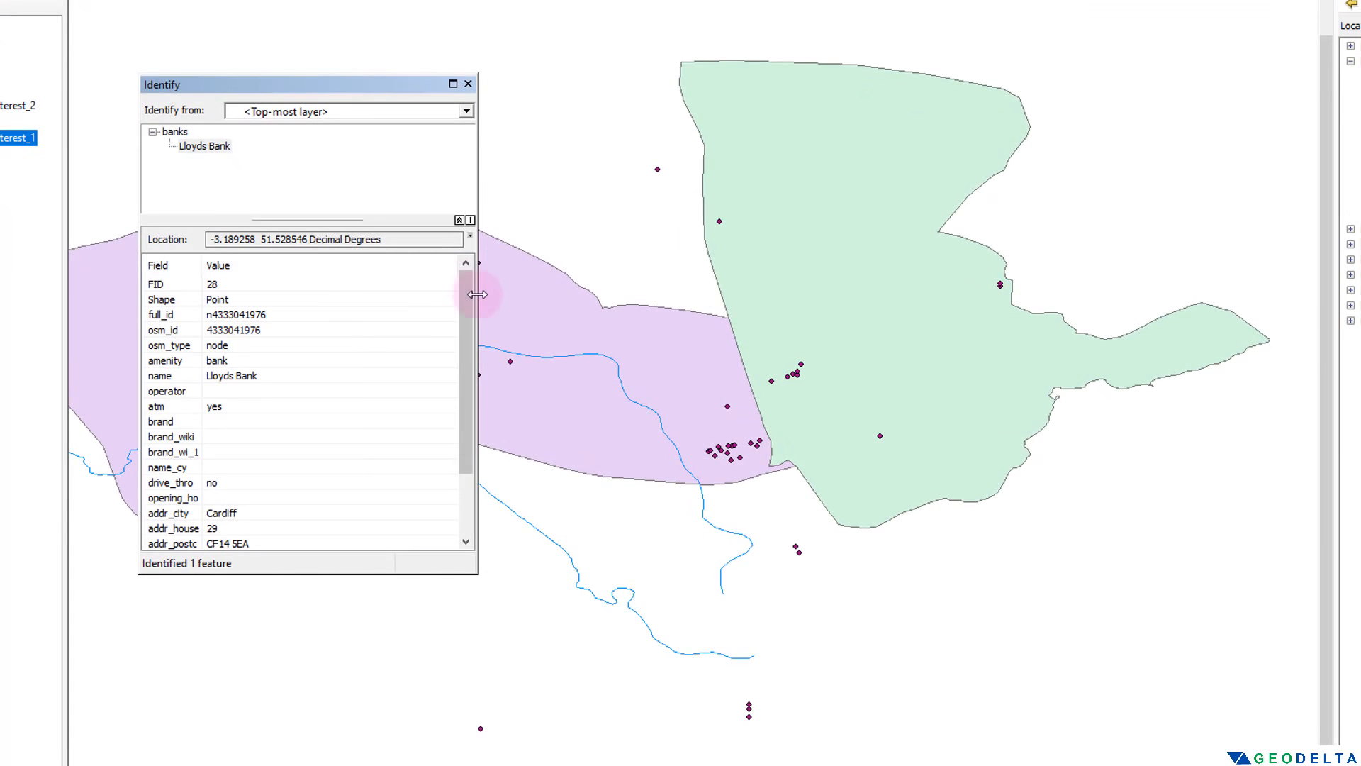
mouse_move(468, 305)
mouse_down()
mouse_move(464, 380)
mouse_move(461, 279)
mouse_up()
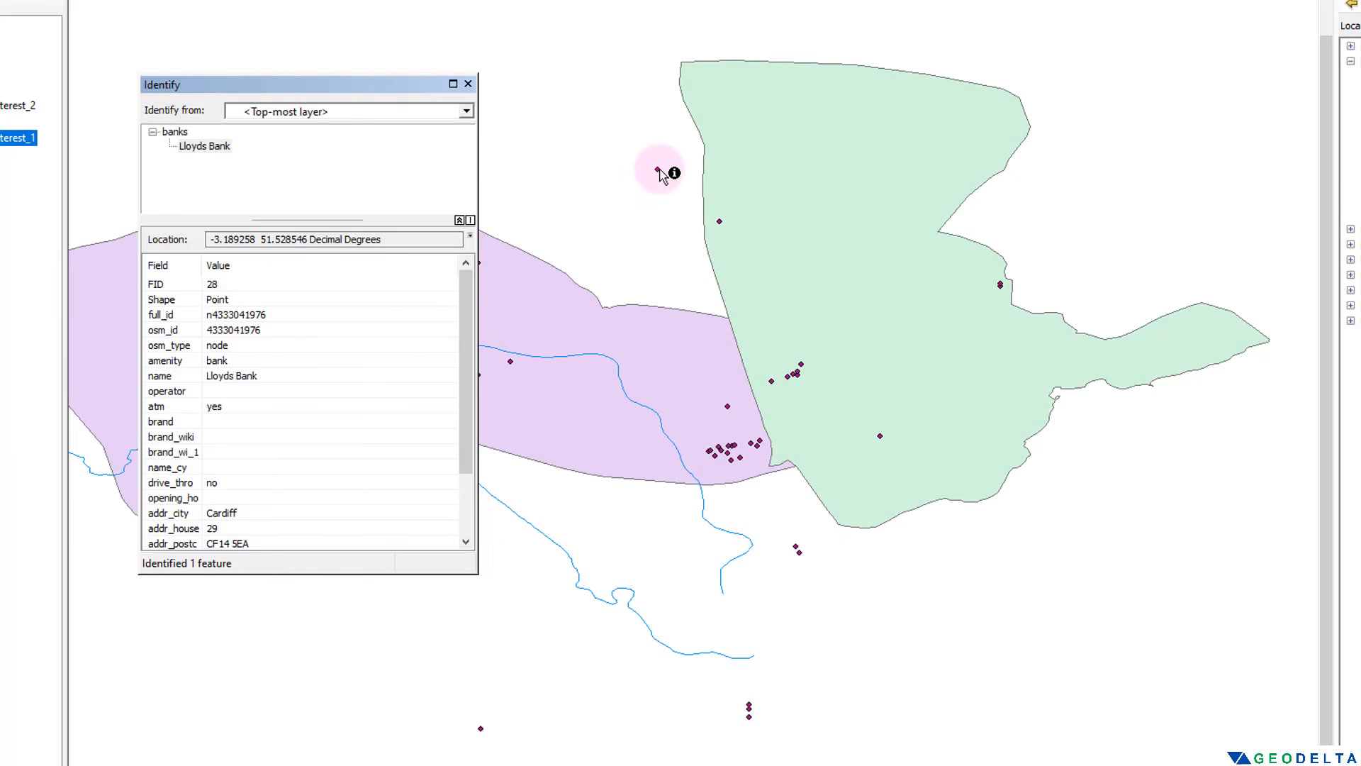
click(166, 378)
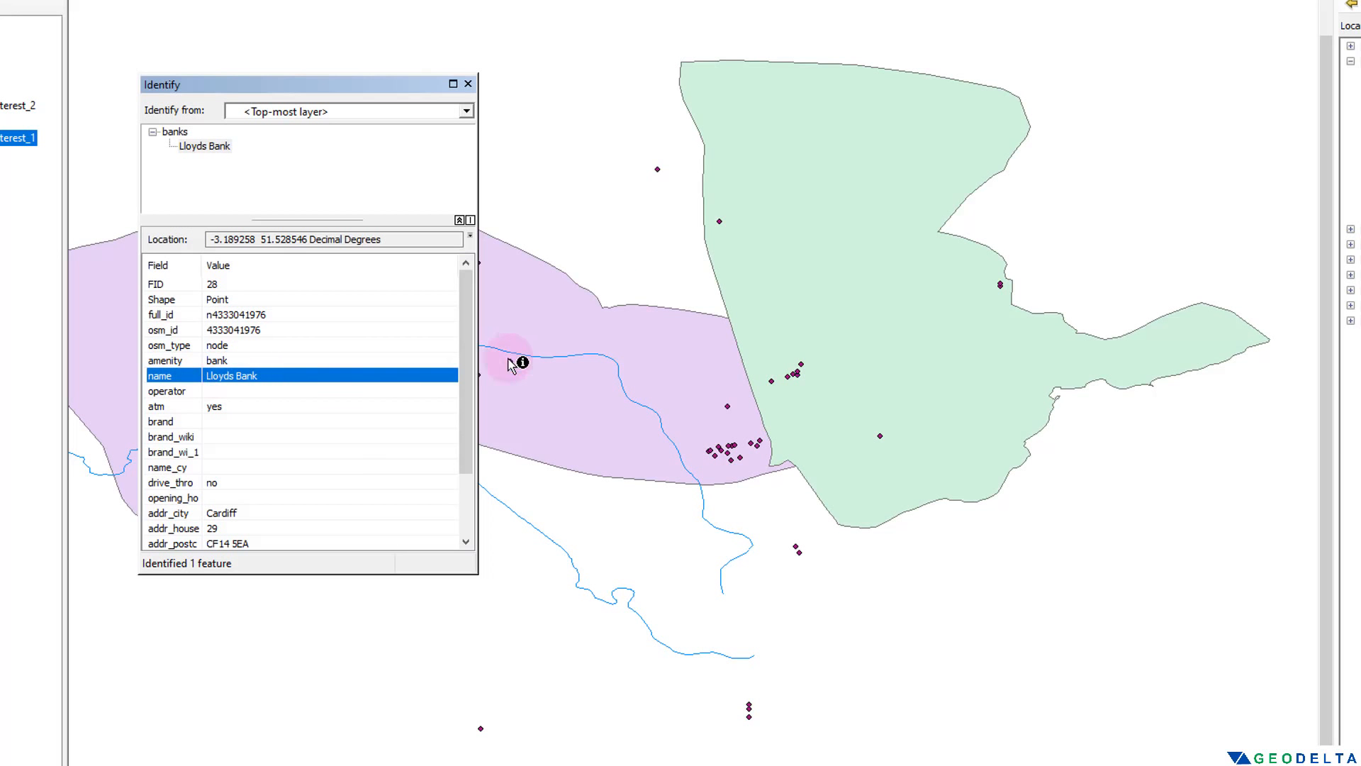
Identify the bank point near the western edge of region_of_interest_2 and compare it with the polygon directly beside it
click(720, 222)
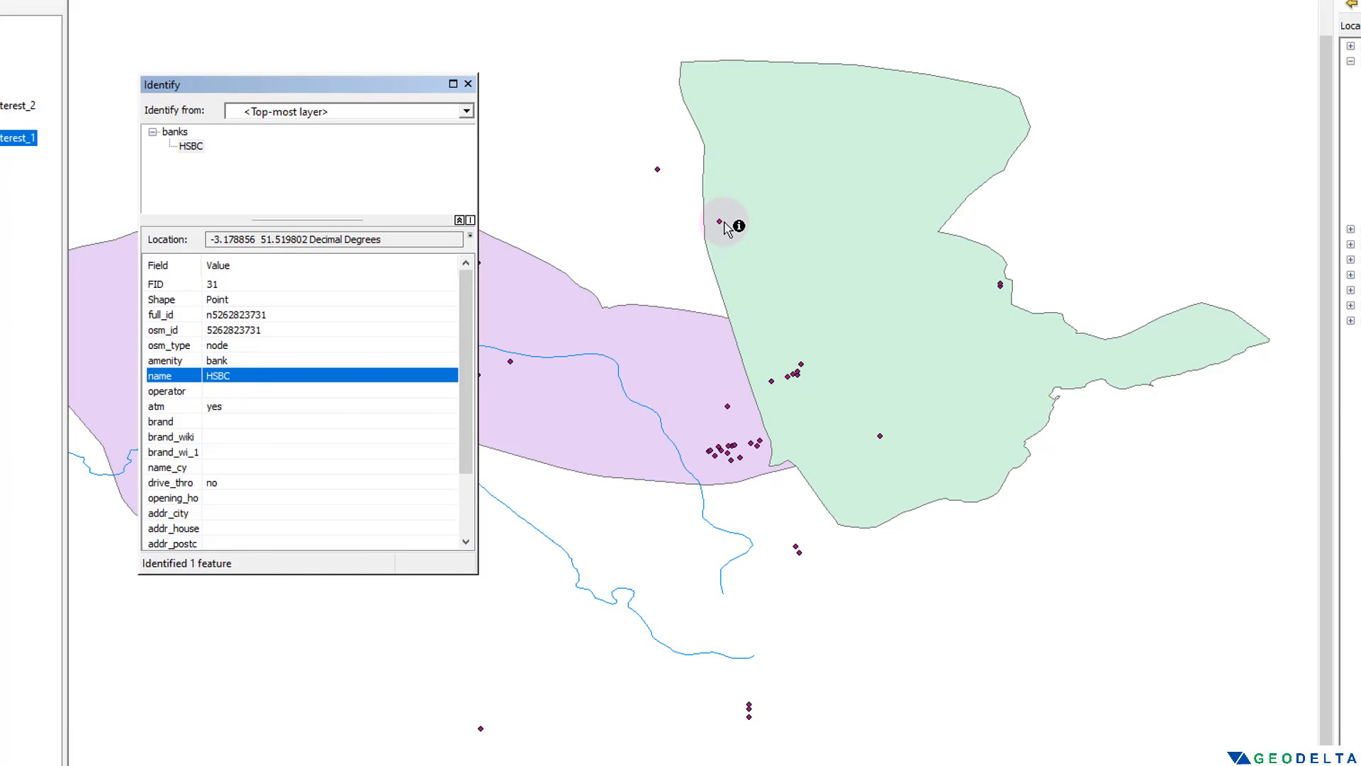
click(724, 222)
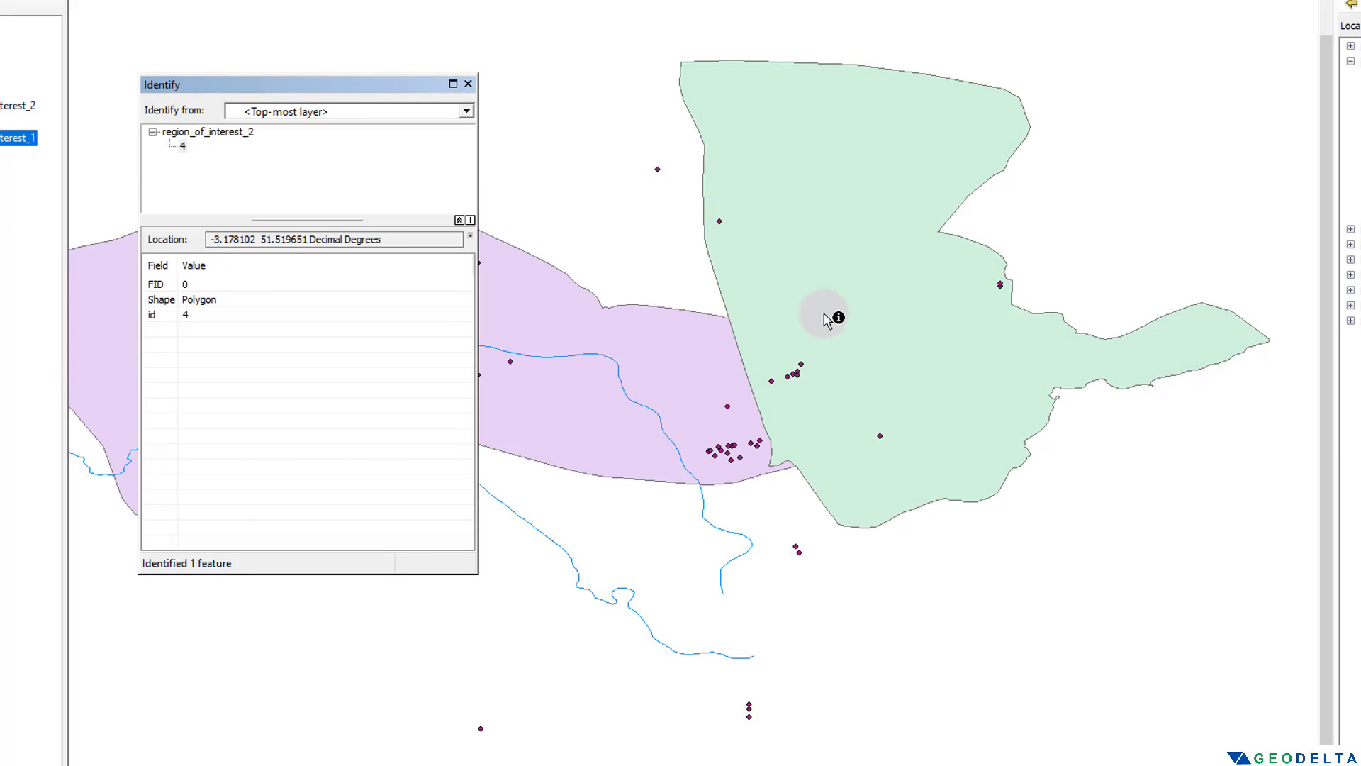
click(721, 221)
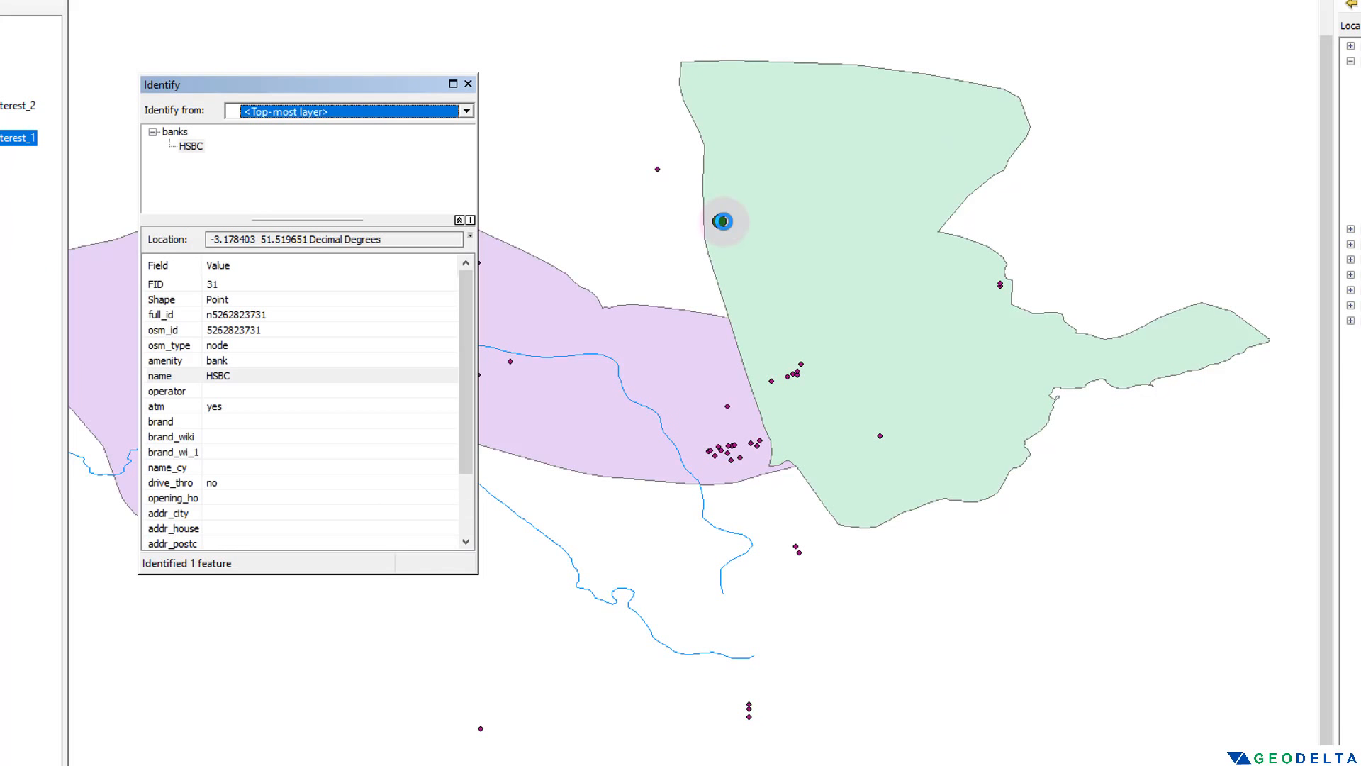
click(729, 220)
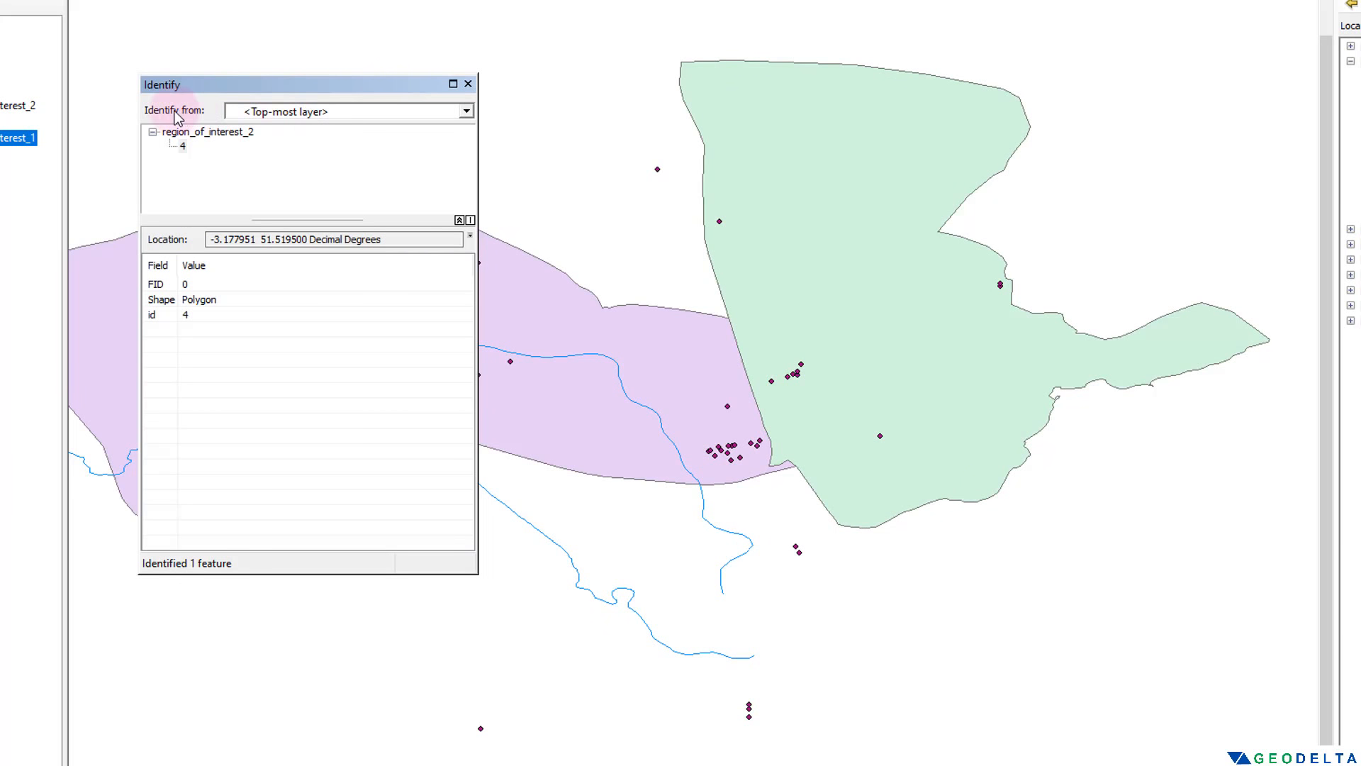
Restrict Identify to the banks layer, and test it on empty areas of region_of_interest_2 and on the bank point near its western edge
click(467, 112)
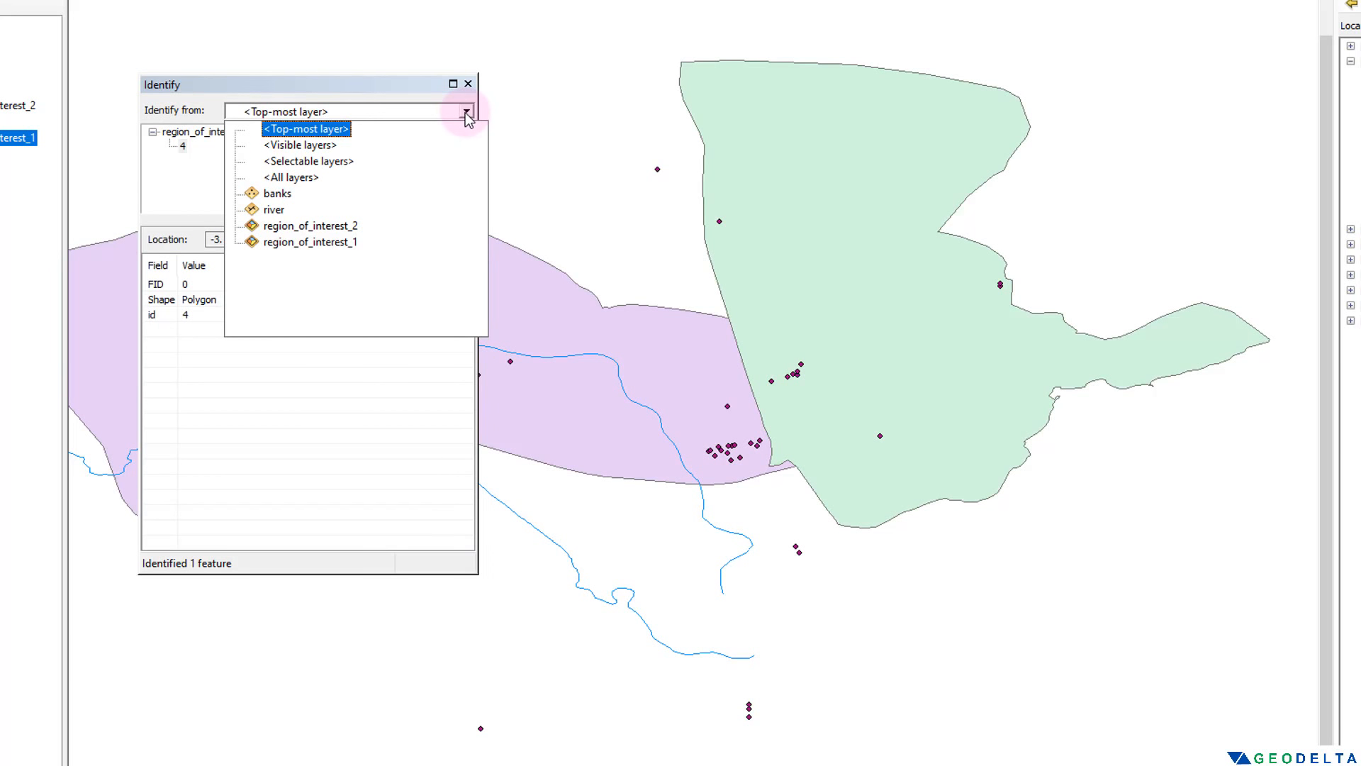
click(277, 196)
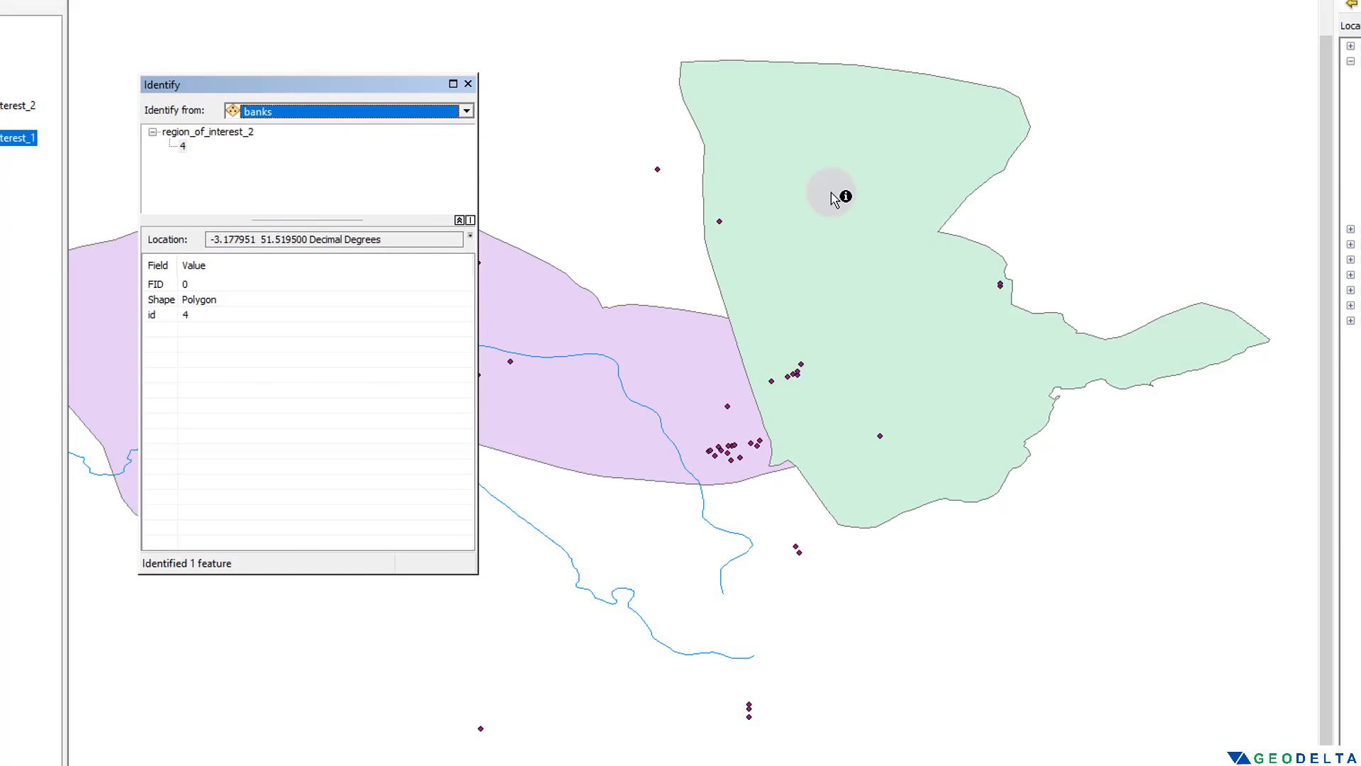
click(862, 182)
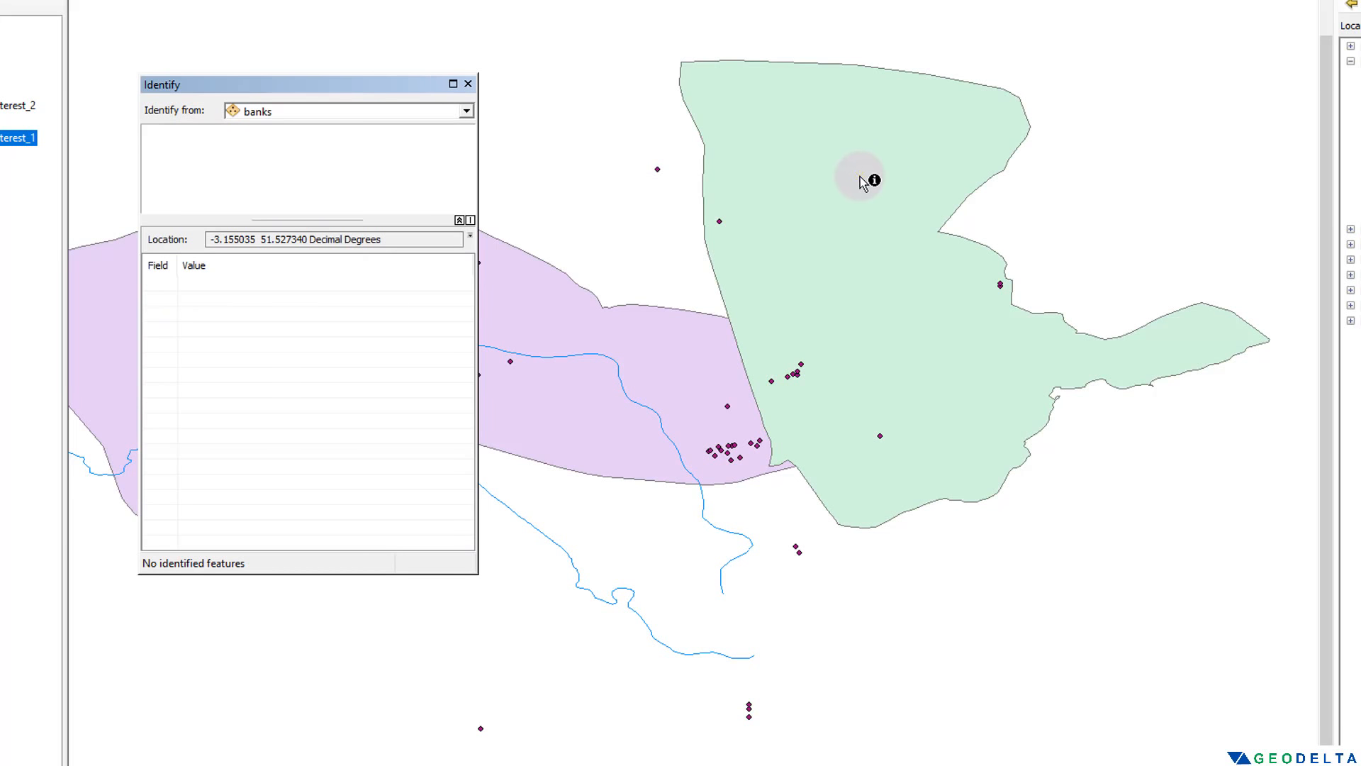
click(849, 216)
click(849, 216)
click(779, 301)
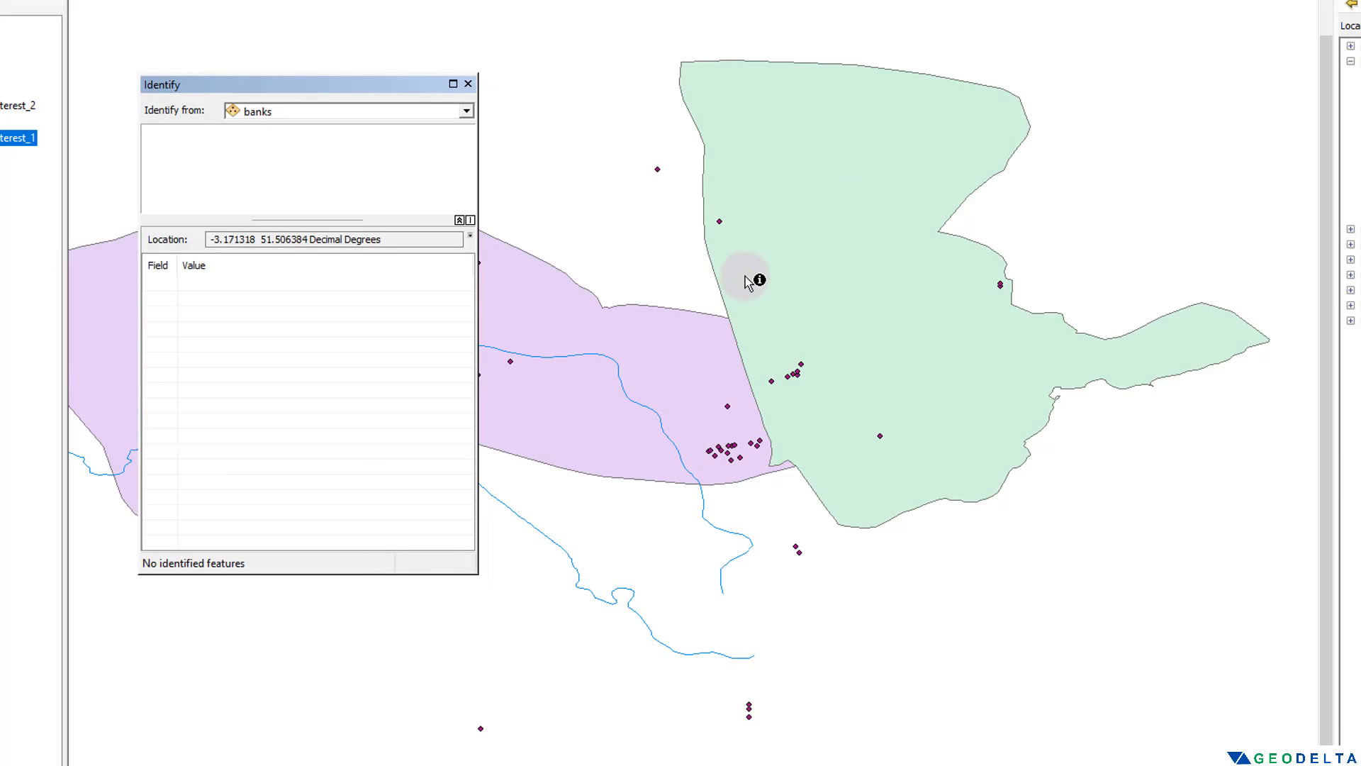
click(722, 223)
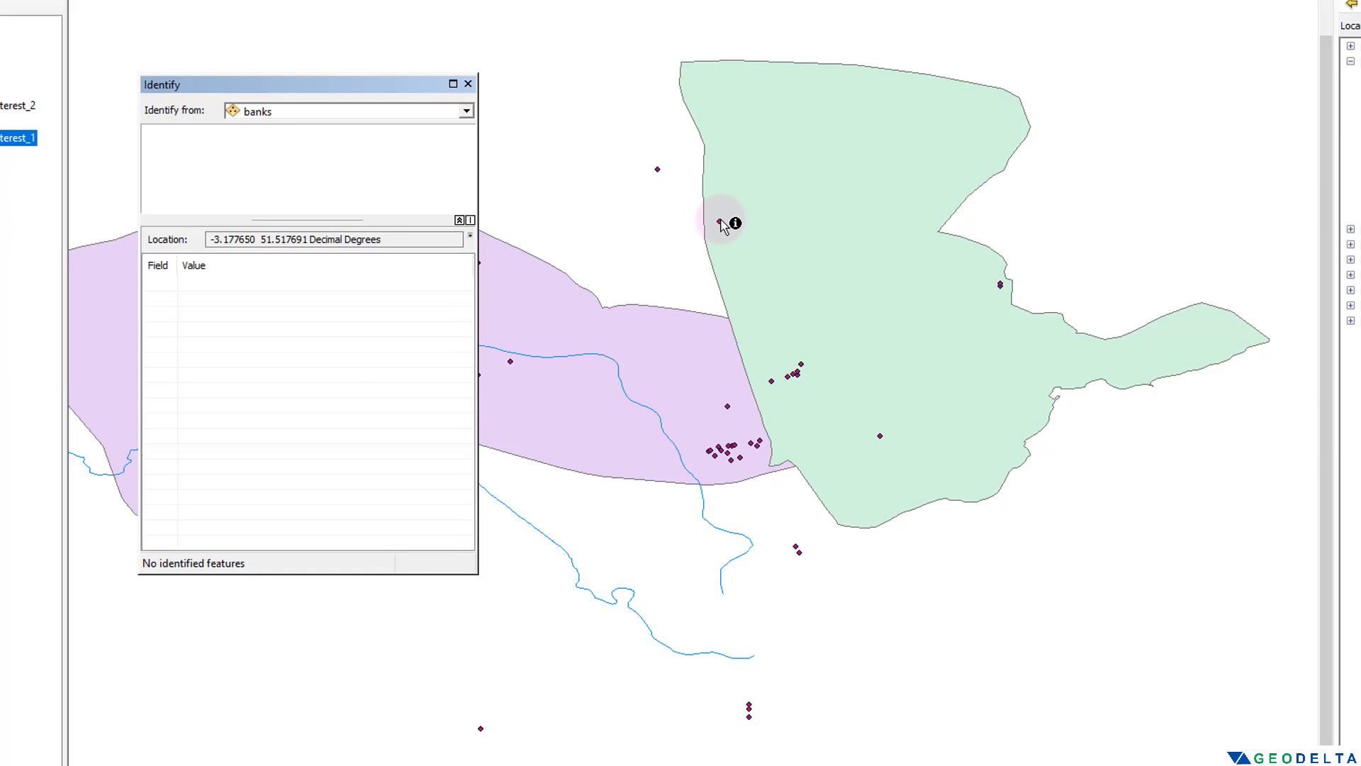
click(720, 223)
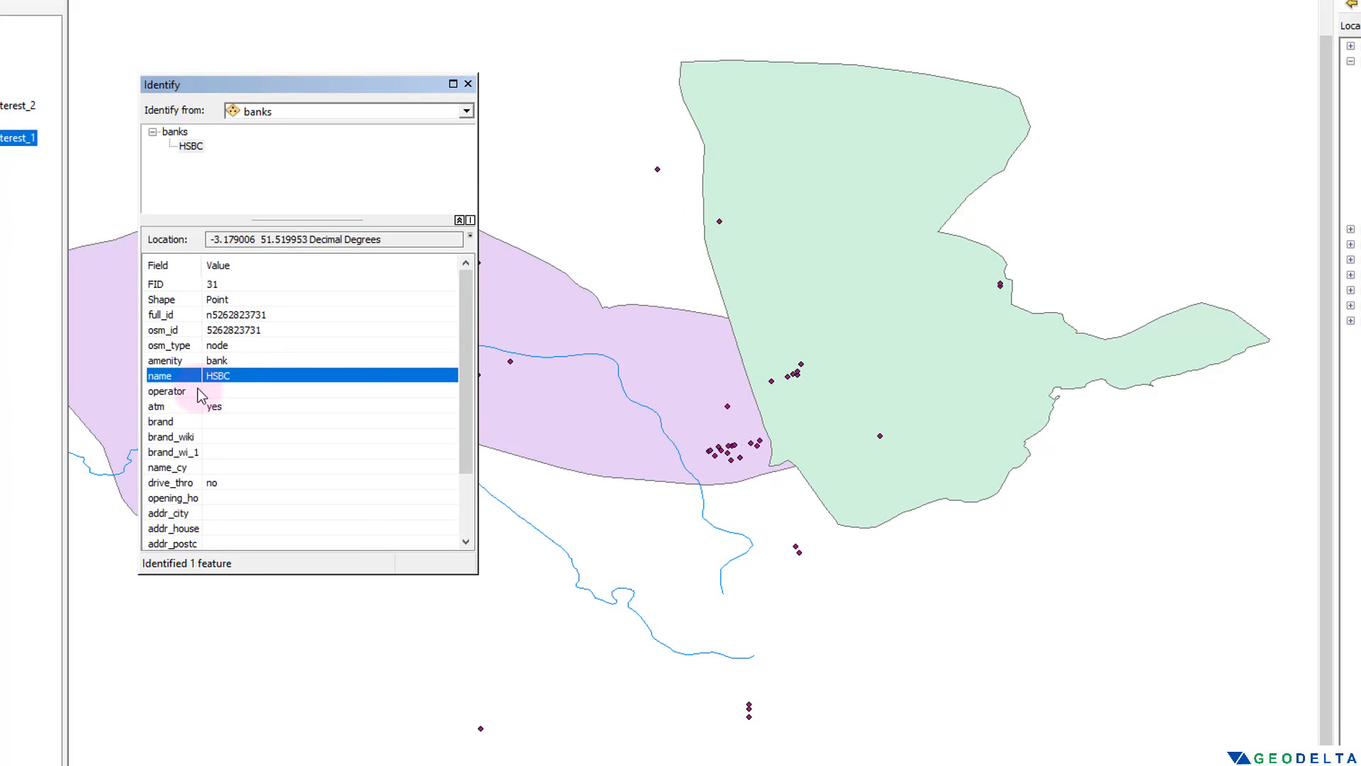
Identify the lone bank point in the south of region_of_interest_2 and the isolated bank point in the map's far southwest
click(882, 436)
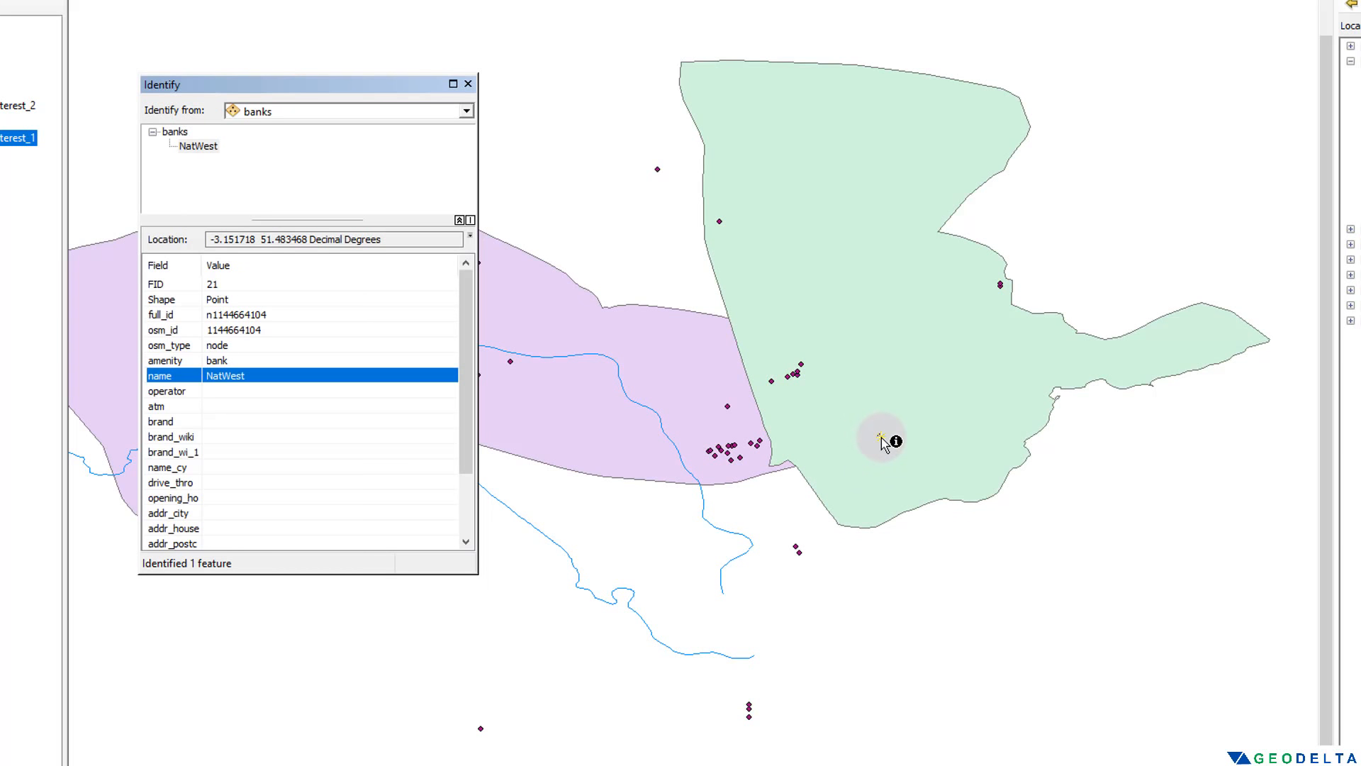
click(498, 397)
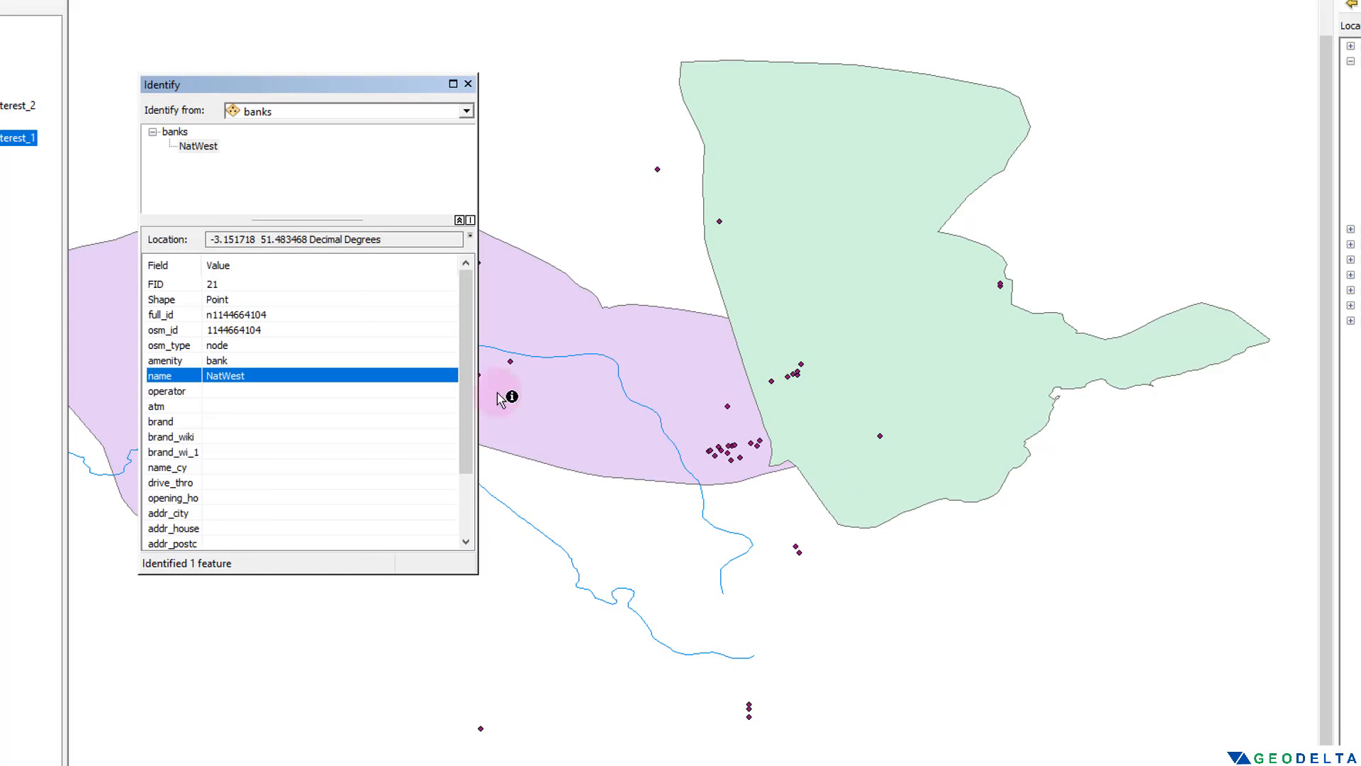
click(481, 730)
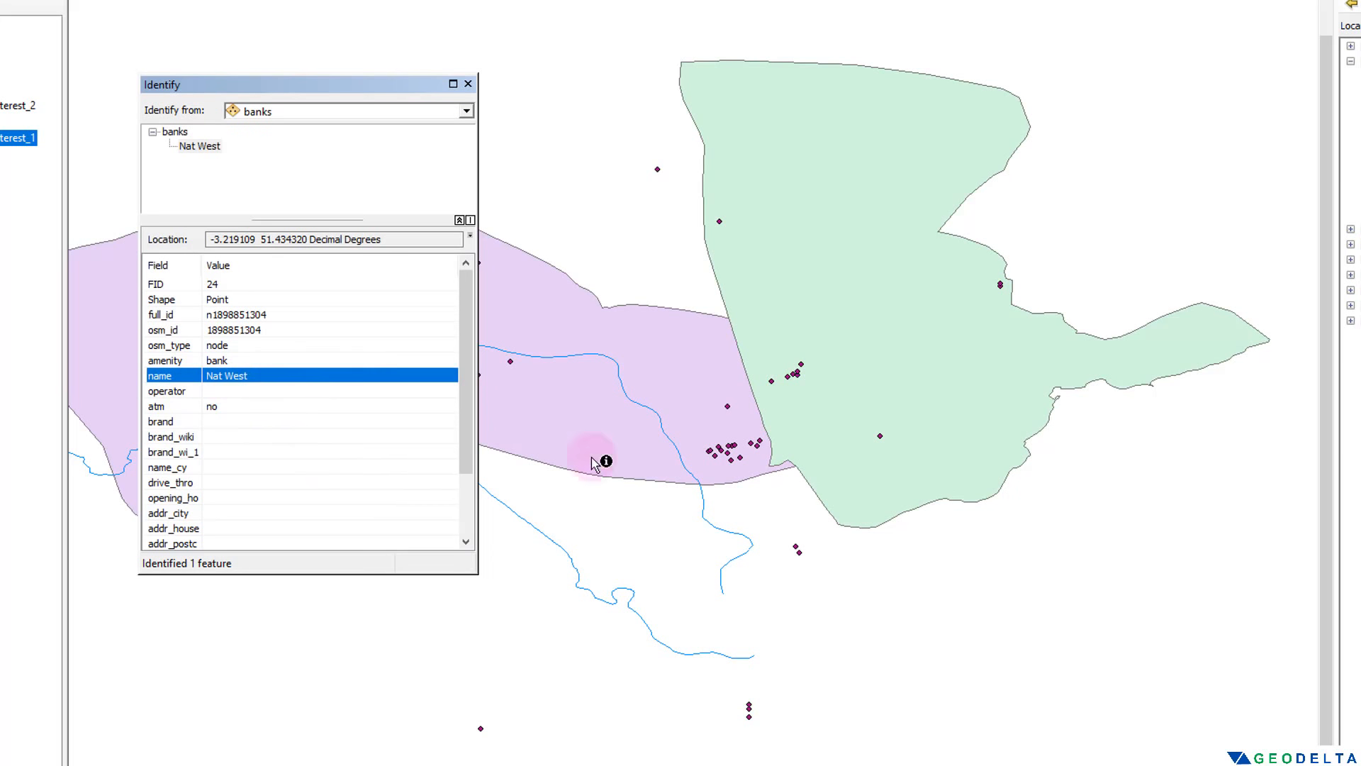
click(681, 458)
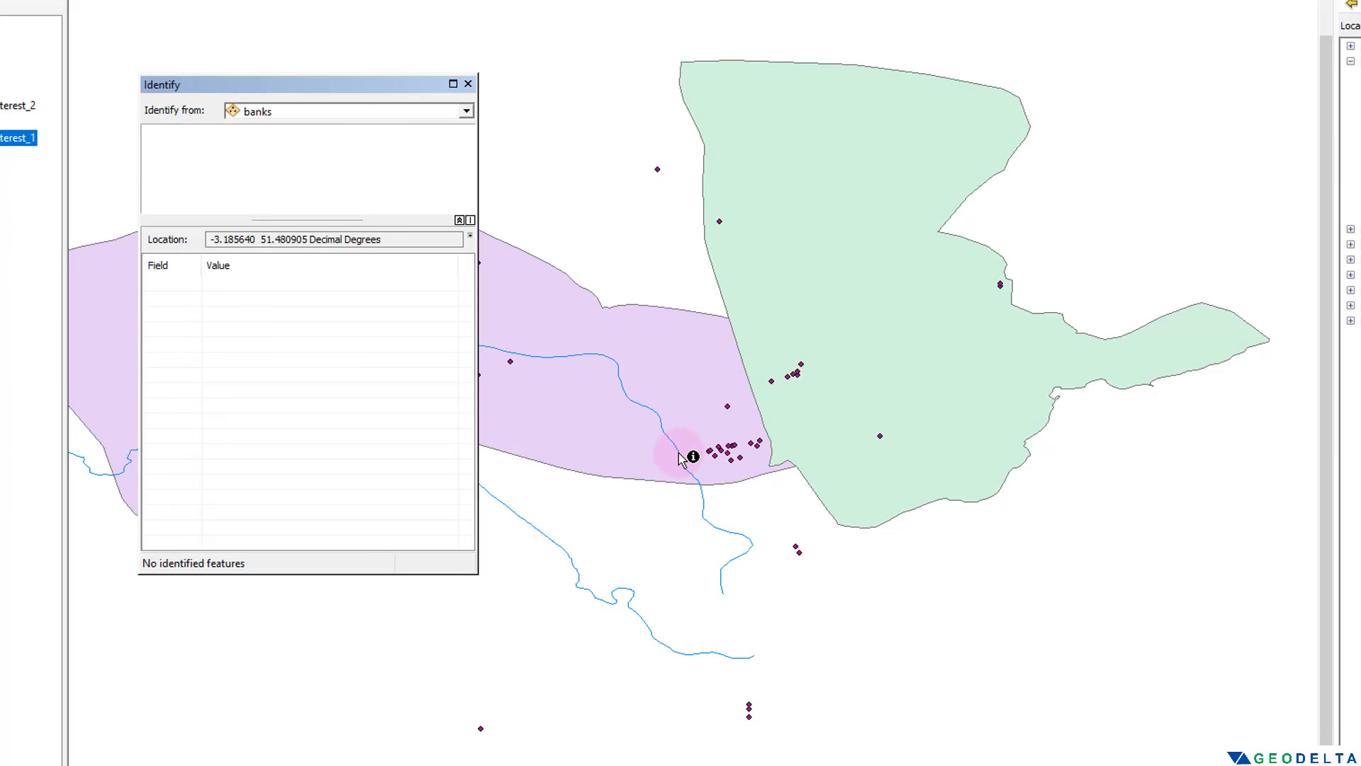
Restrict Identify to the river layer, query the river segment just south of region_of_interest_1, and highlight its name attribute
click(467, 111)
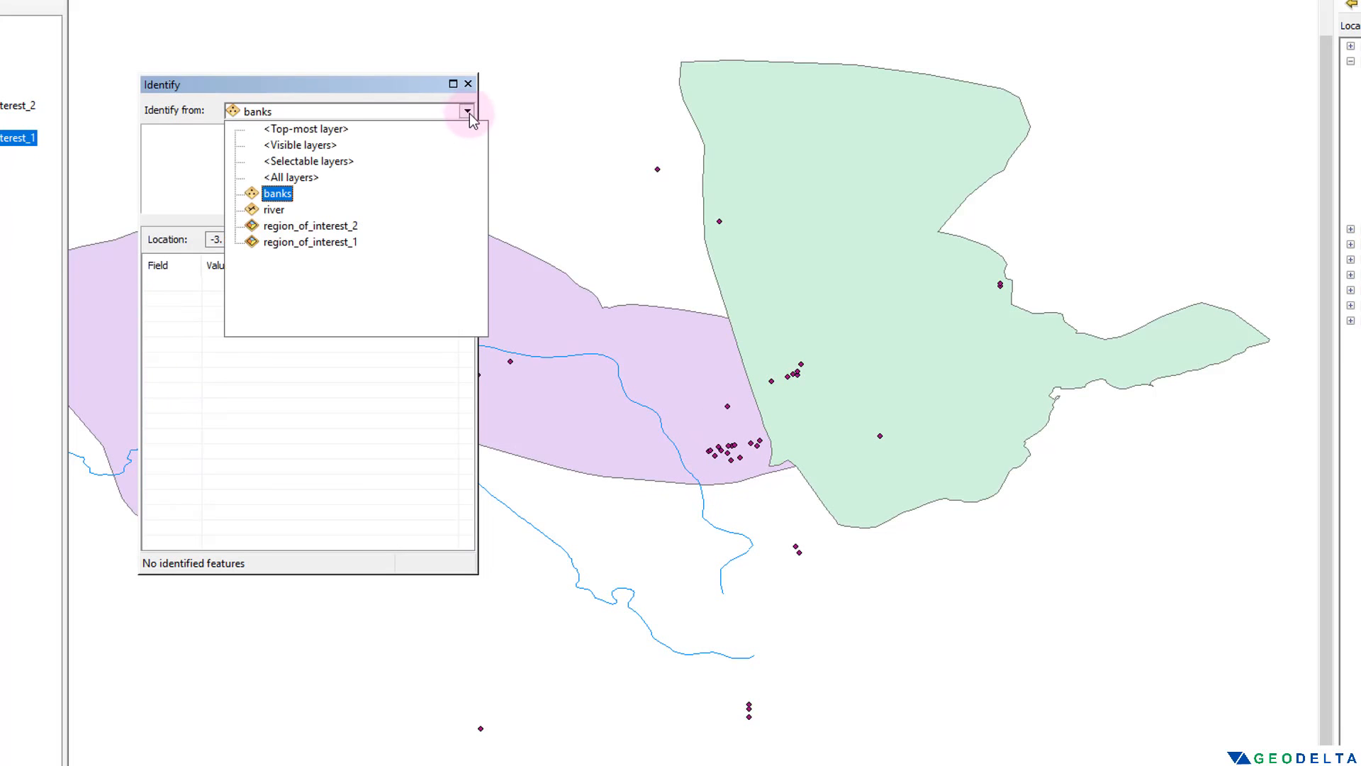
click(273, 210)
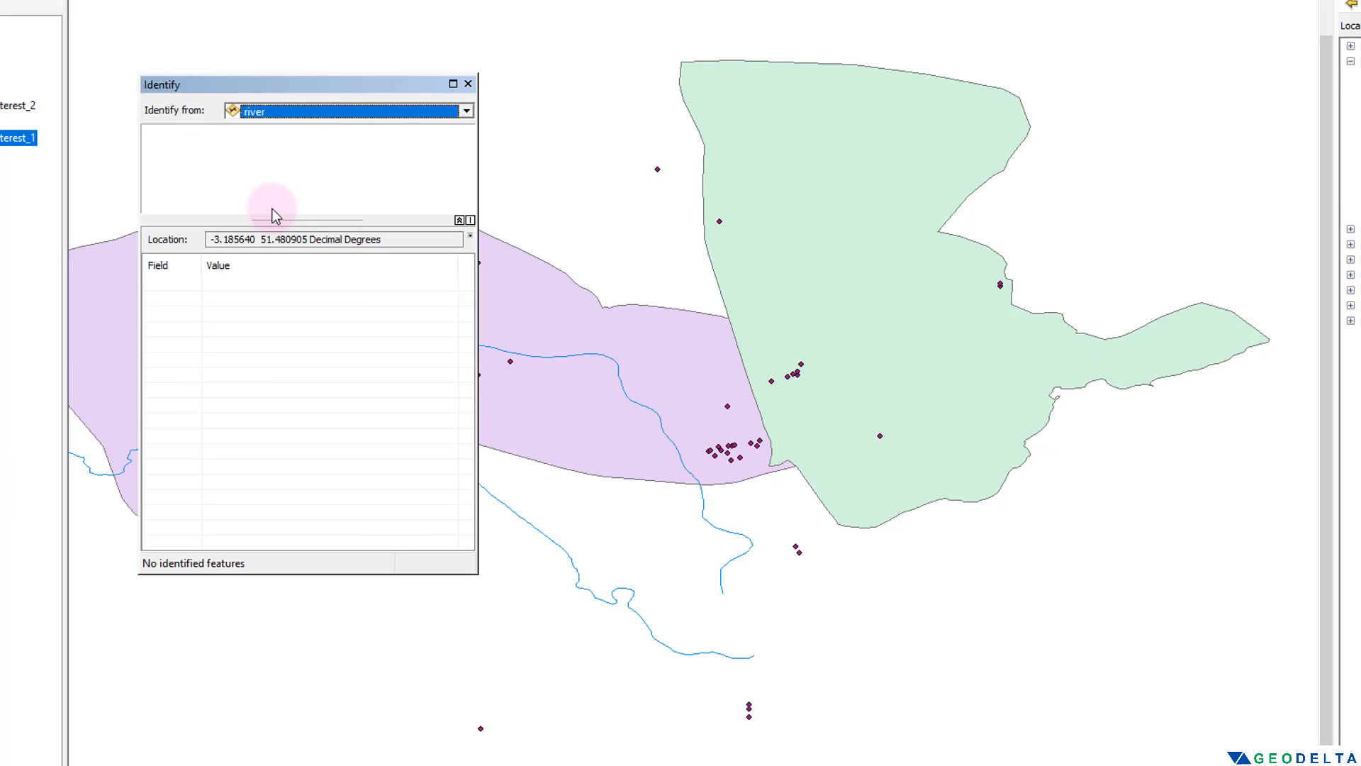
click(704, 506)
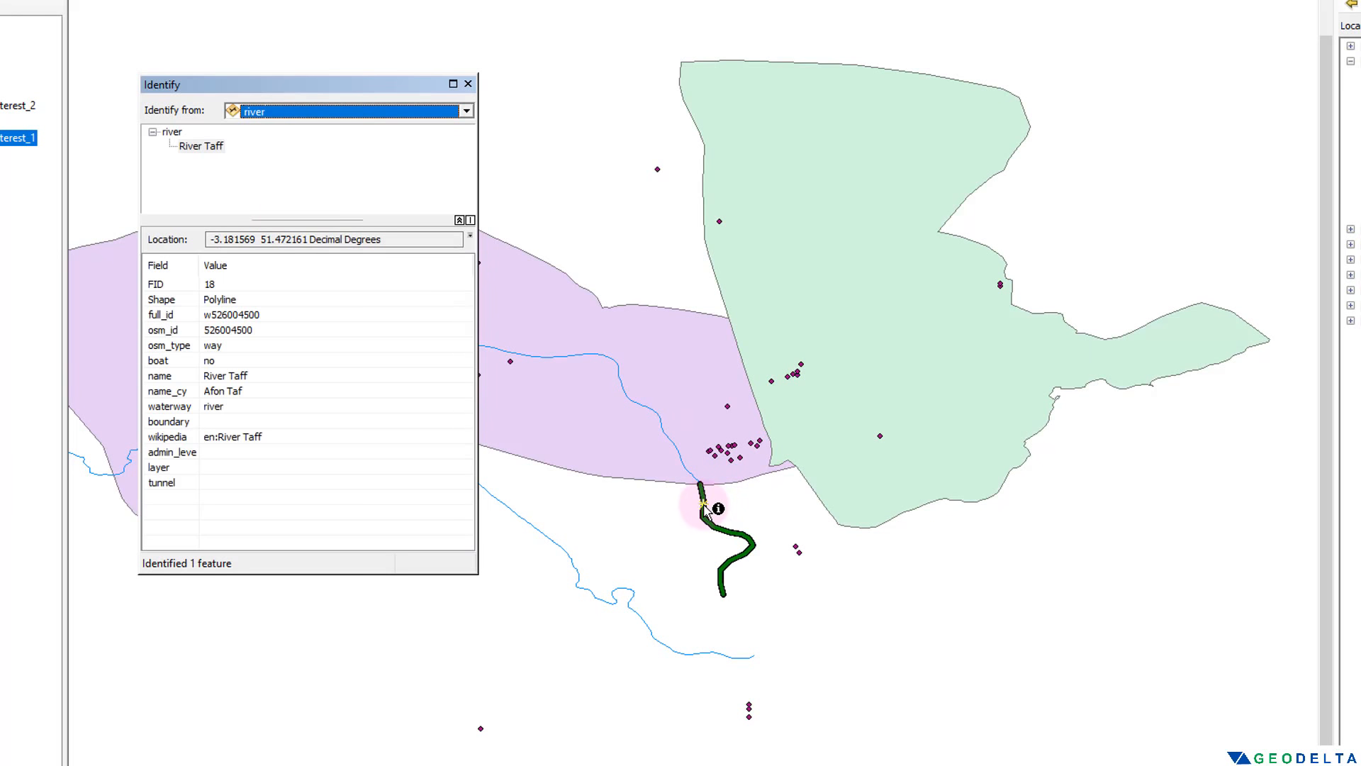
click(704, 508)
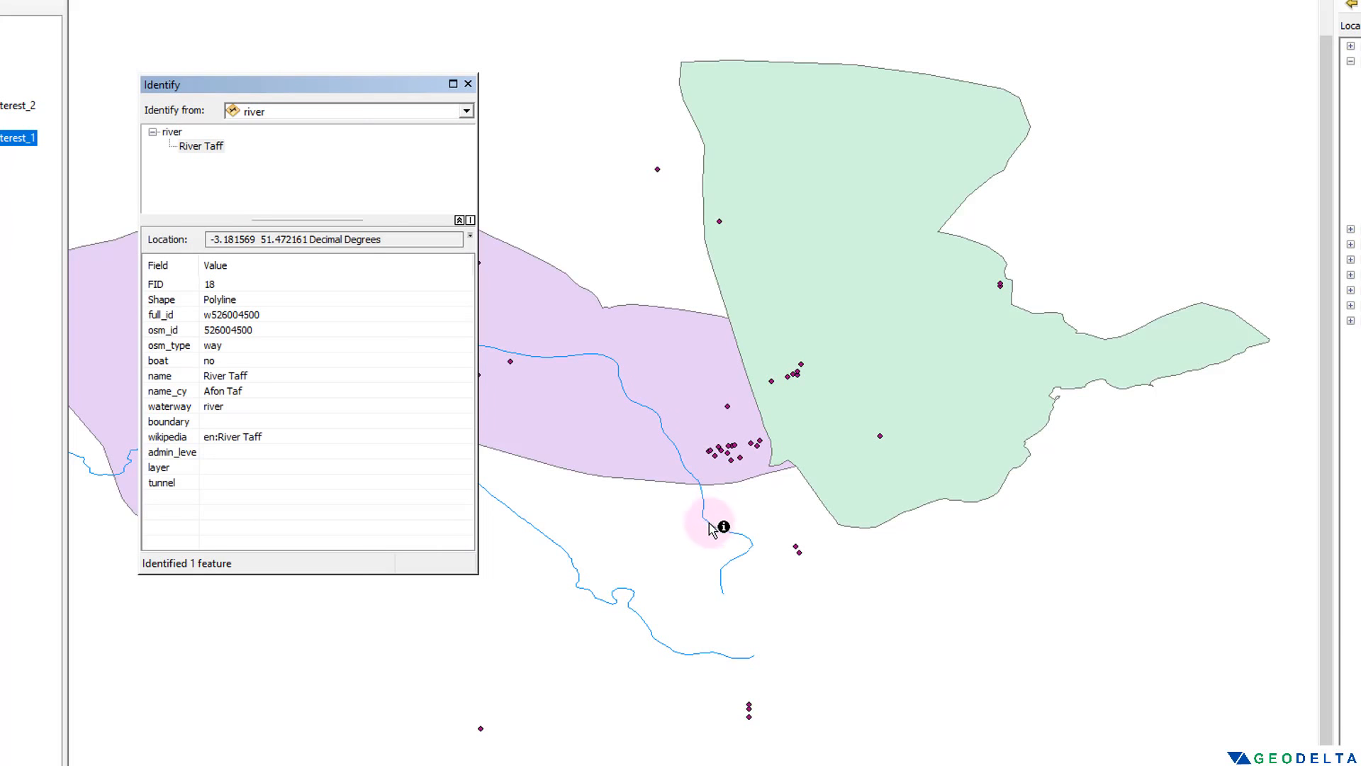
click(704, 518)
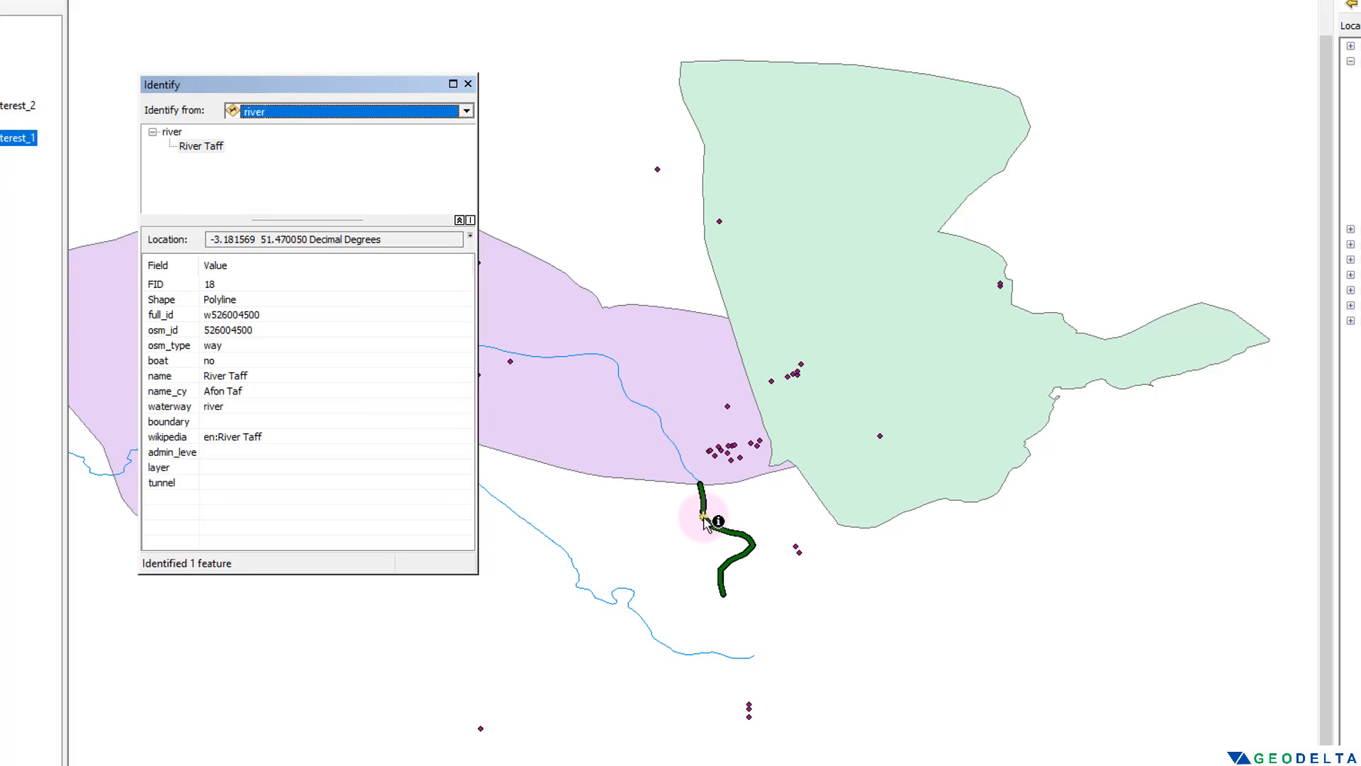
click(704, 518)
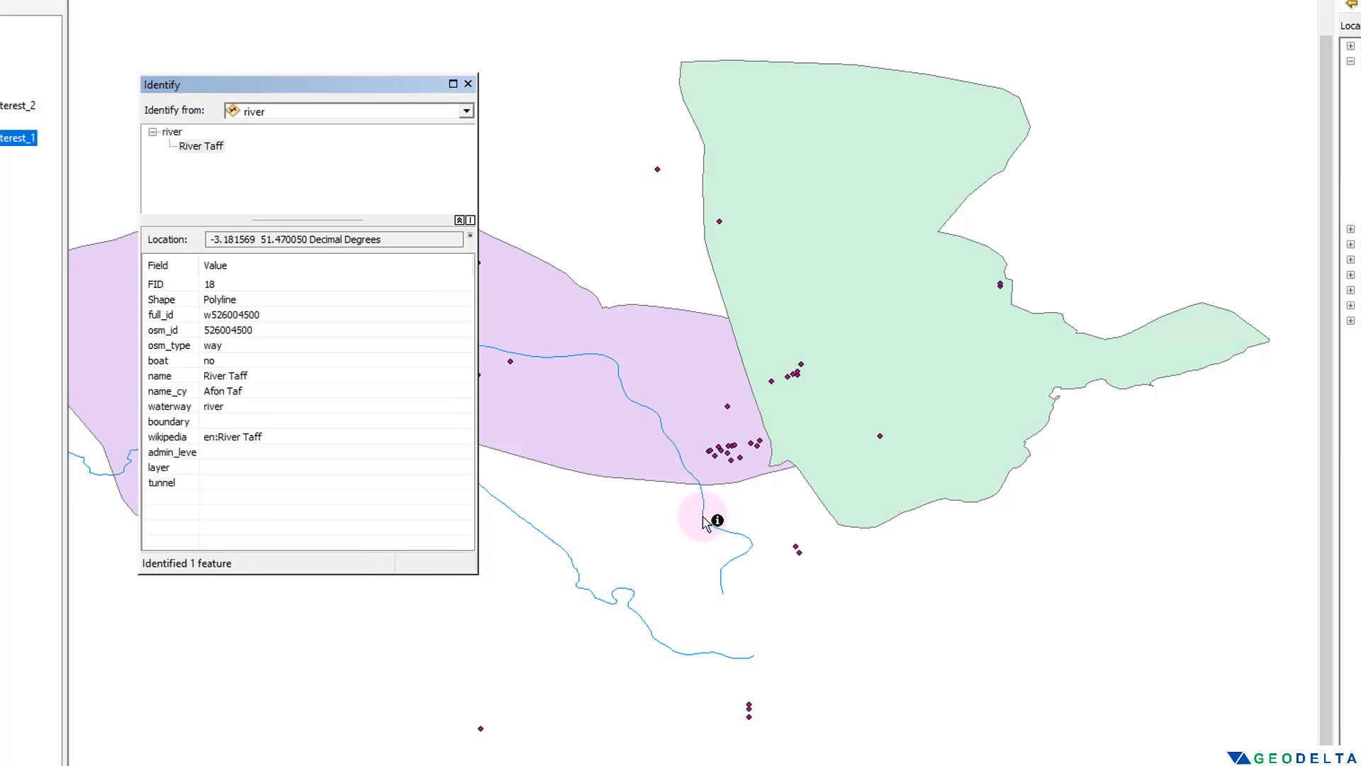
click(703, 517)
click(704, 523)
click(187, 377)
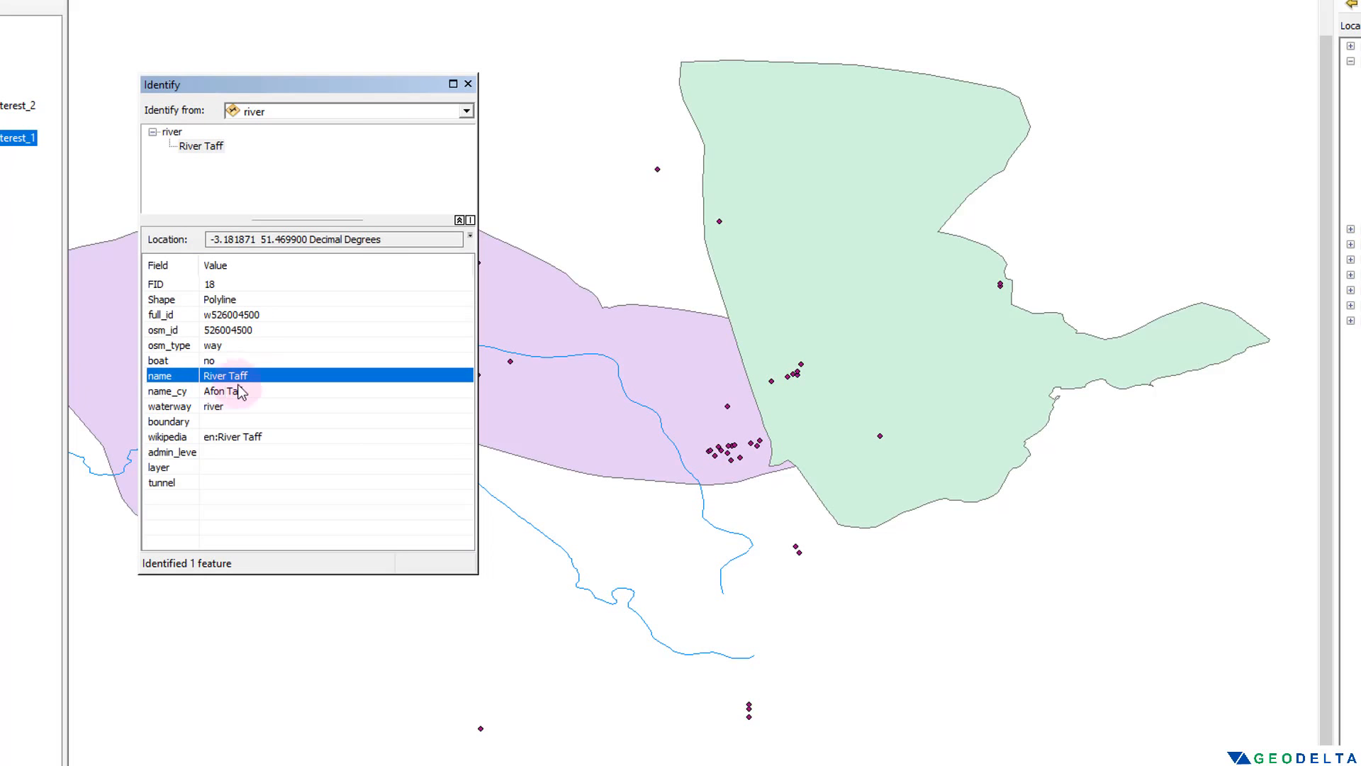
Identify the winding segment of the southern river, highlight its name attribute, and close the Identify results
click(643, 612)
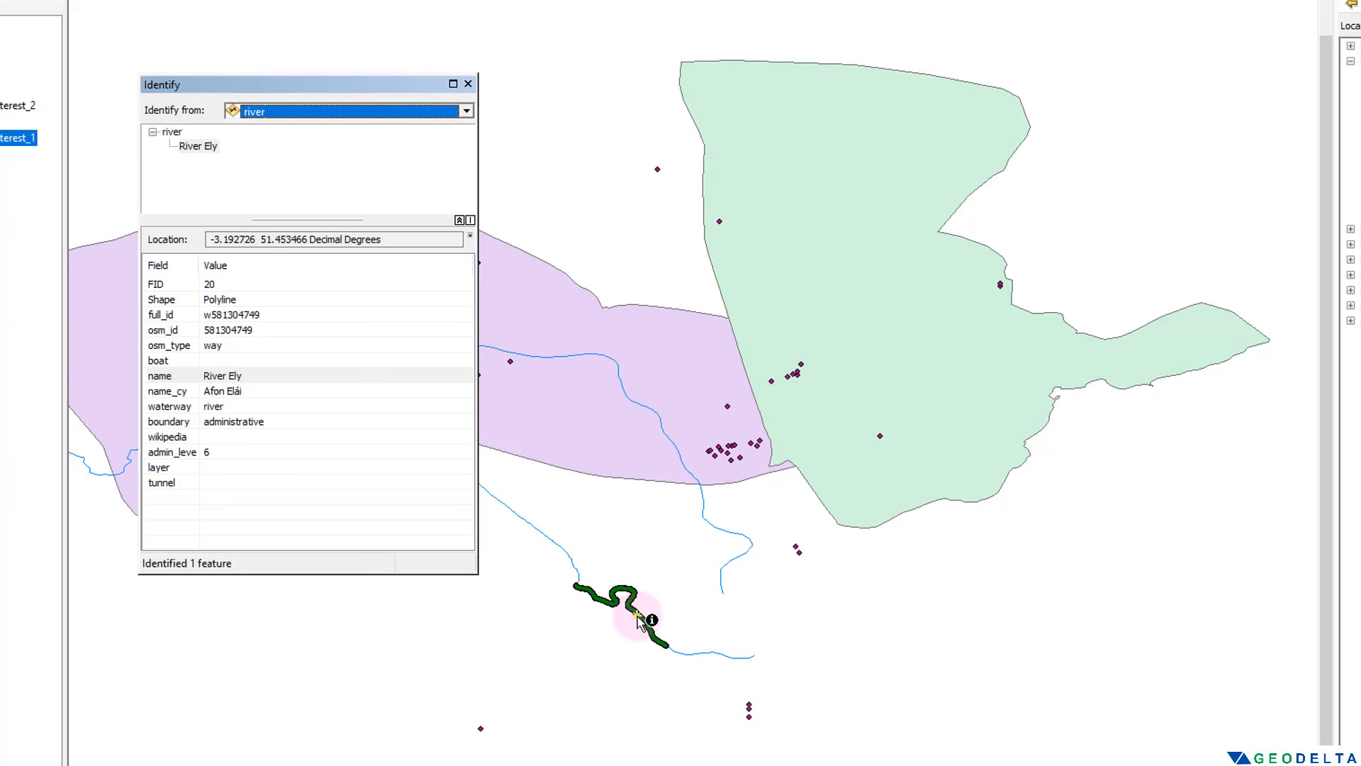
click(154, 383)
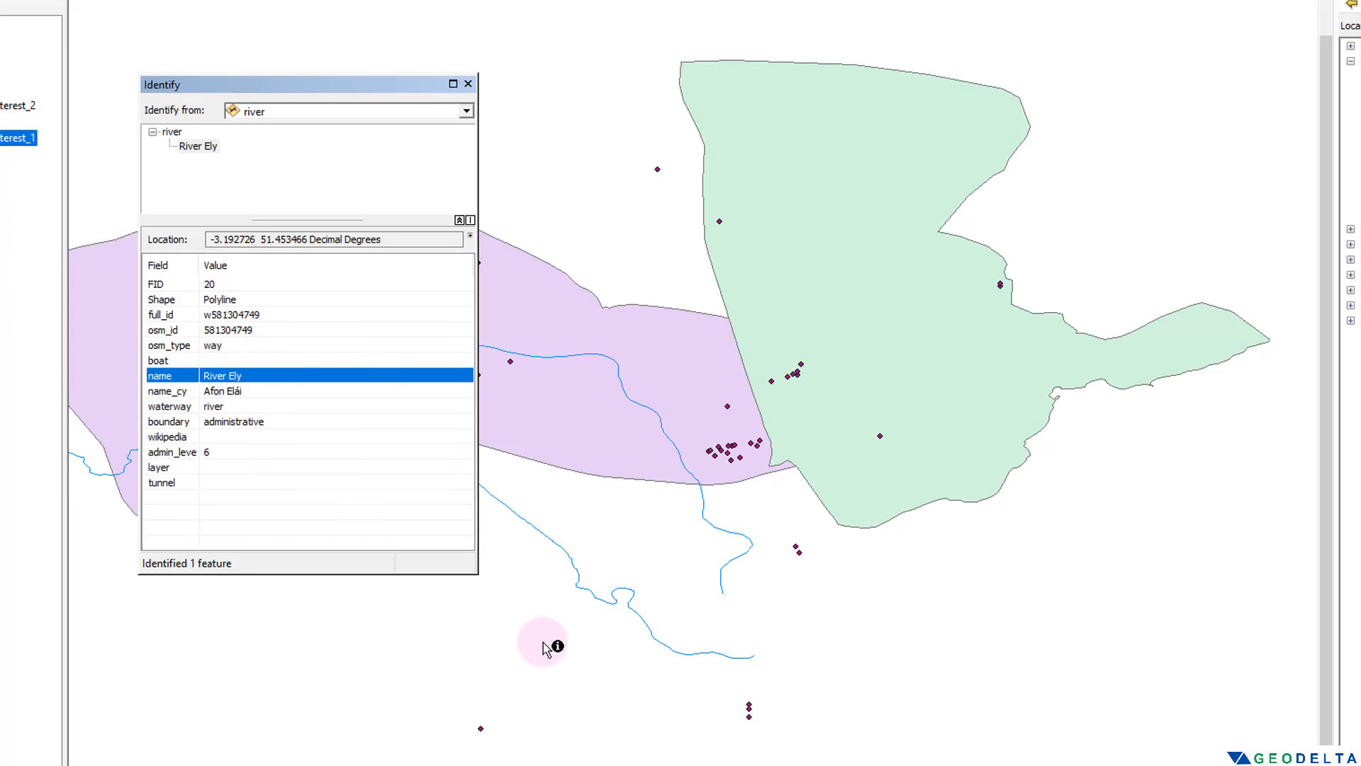
click(468, 84)
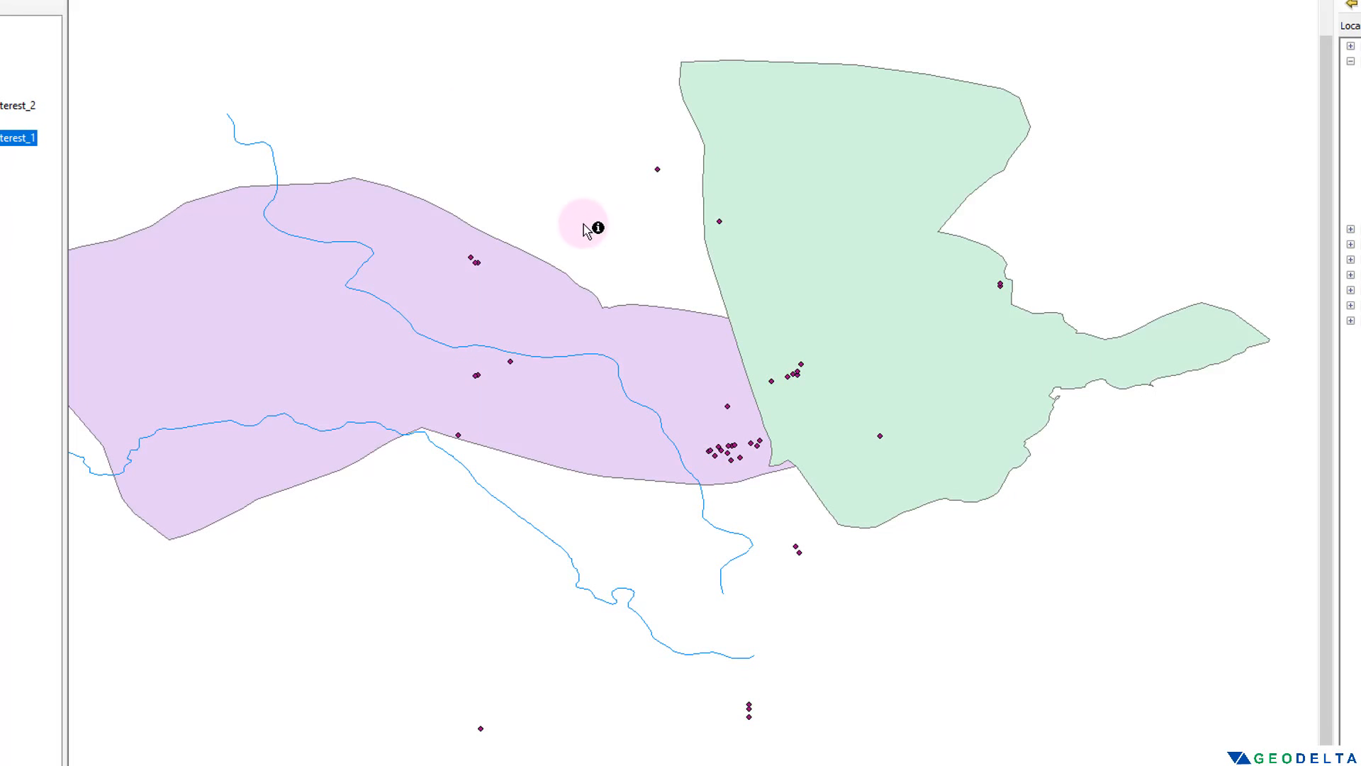
Open the attribute table of banks and widen its window until the full name field shows
drag(587, 222, 568, 189)
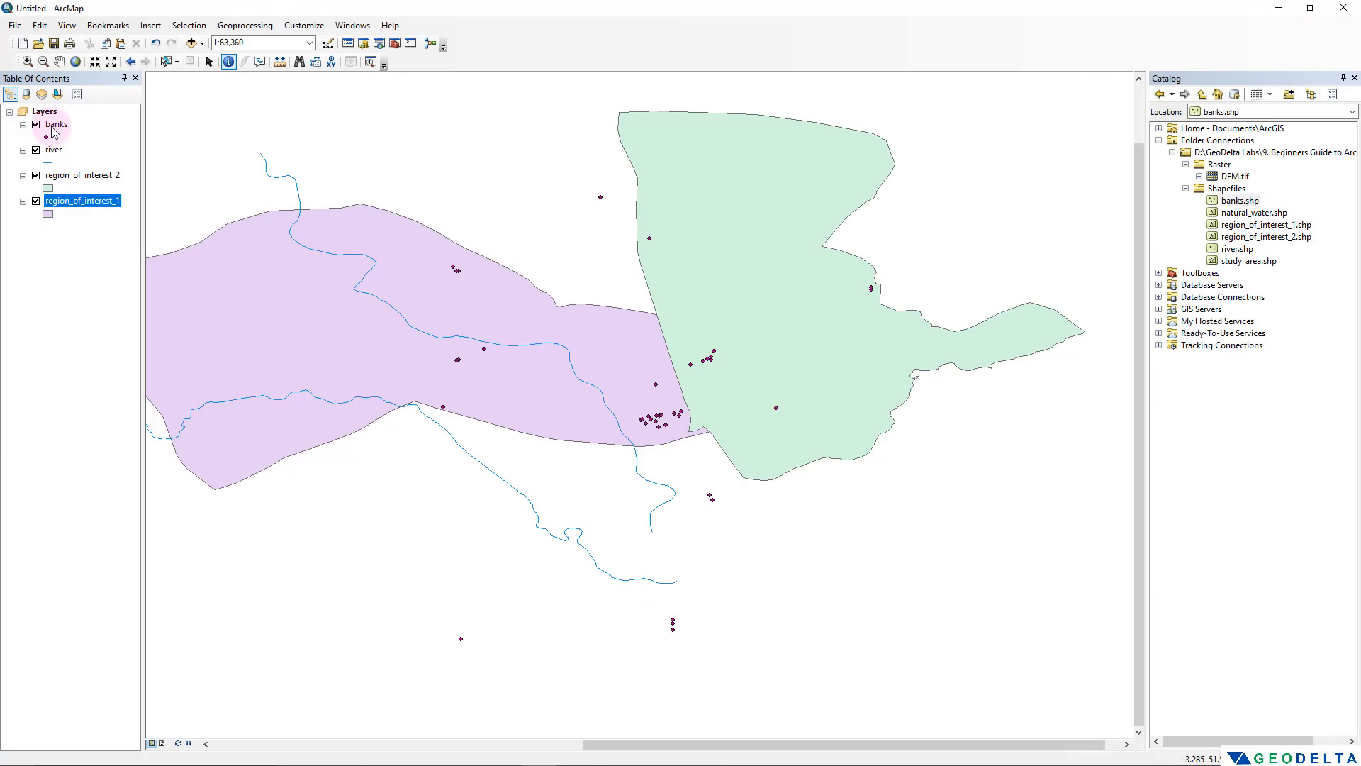
right_click(53, 132)
click(102, 169)
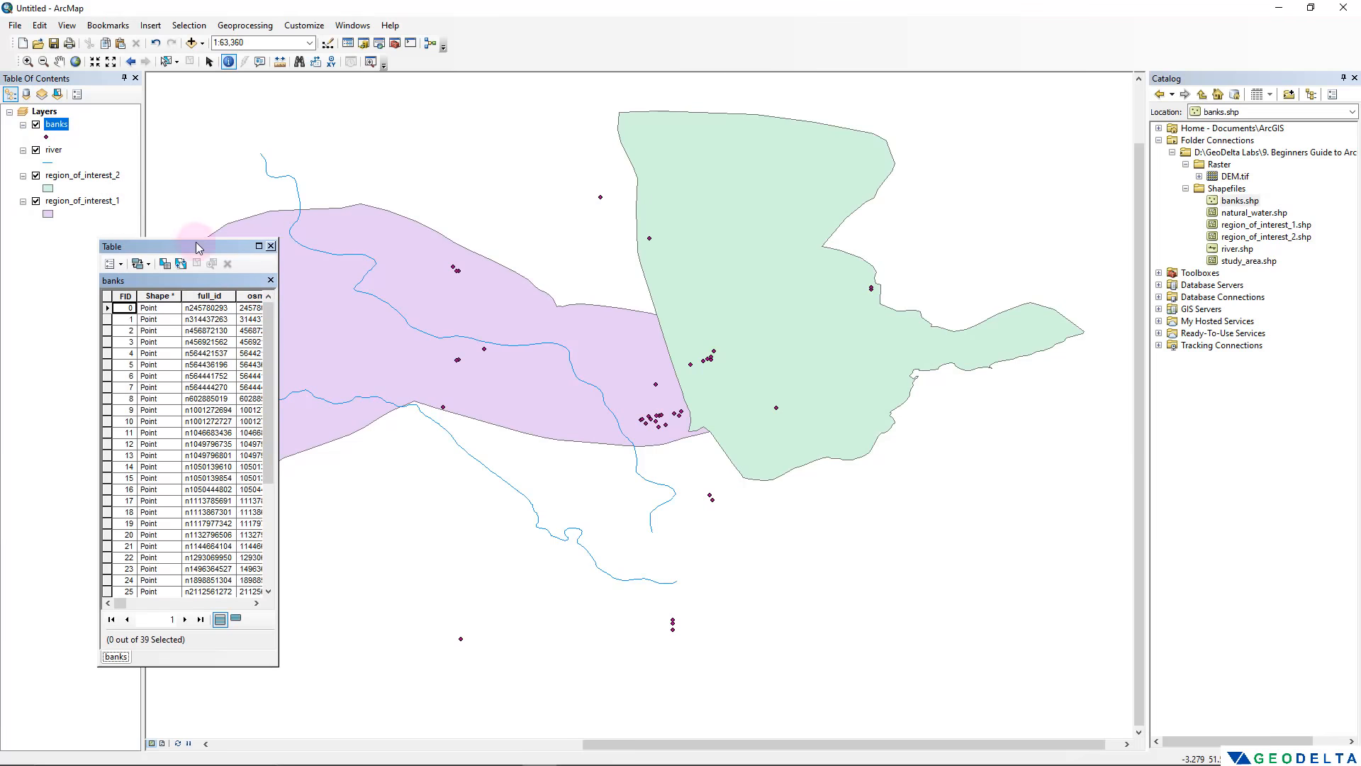
drag(278, 326, 544, 334)
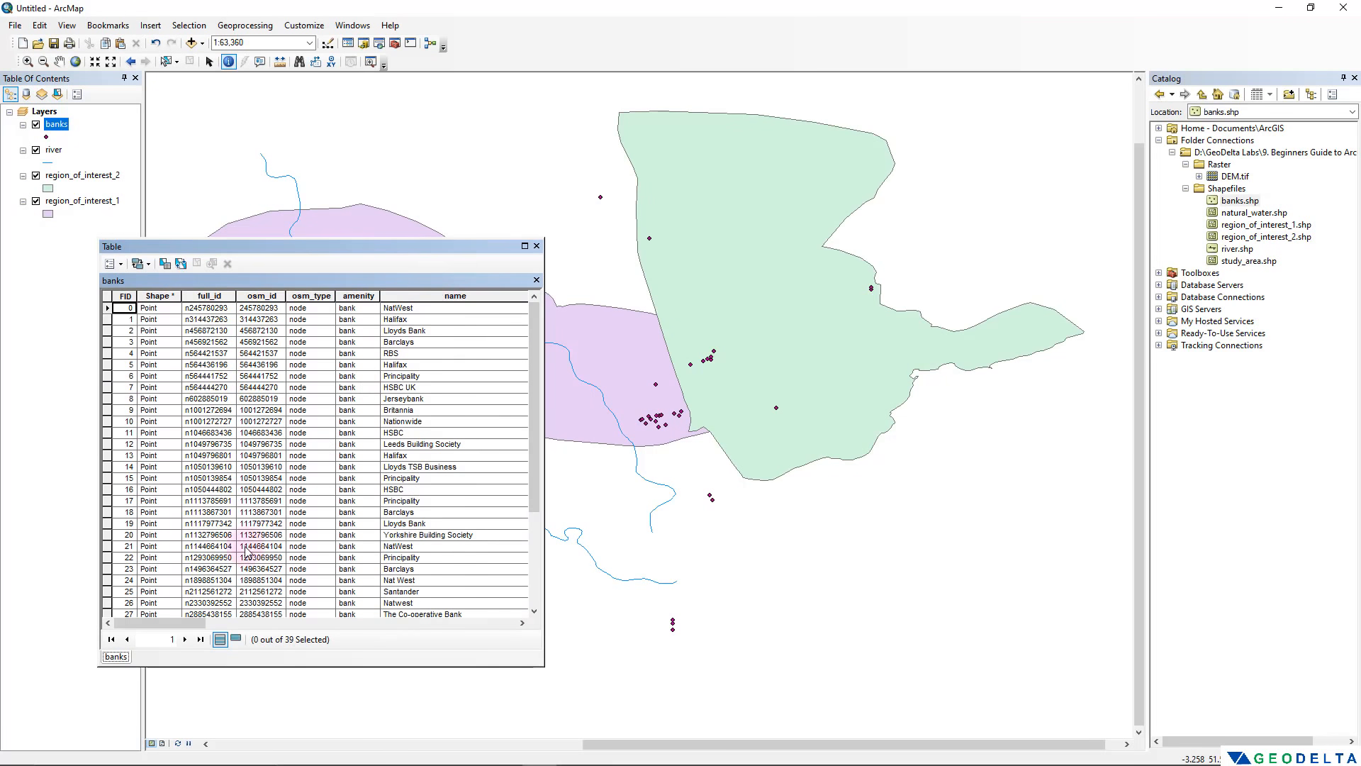
Select the Barclays record with FID 3 and the RBS record with FID 4 in turn, and widen the banks table window
click(108, 308)
click(108, 343)
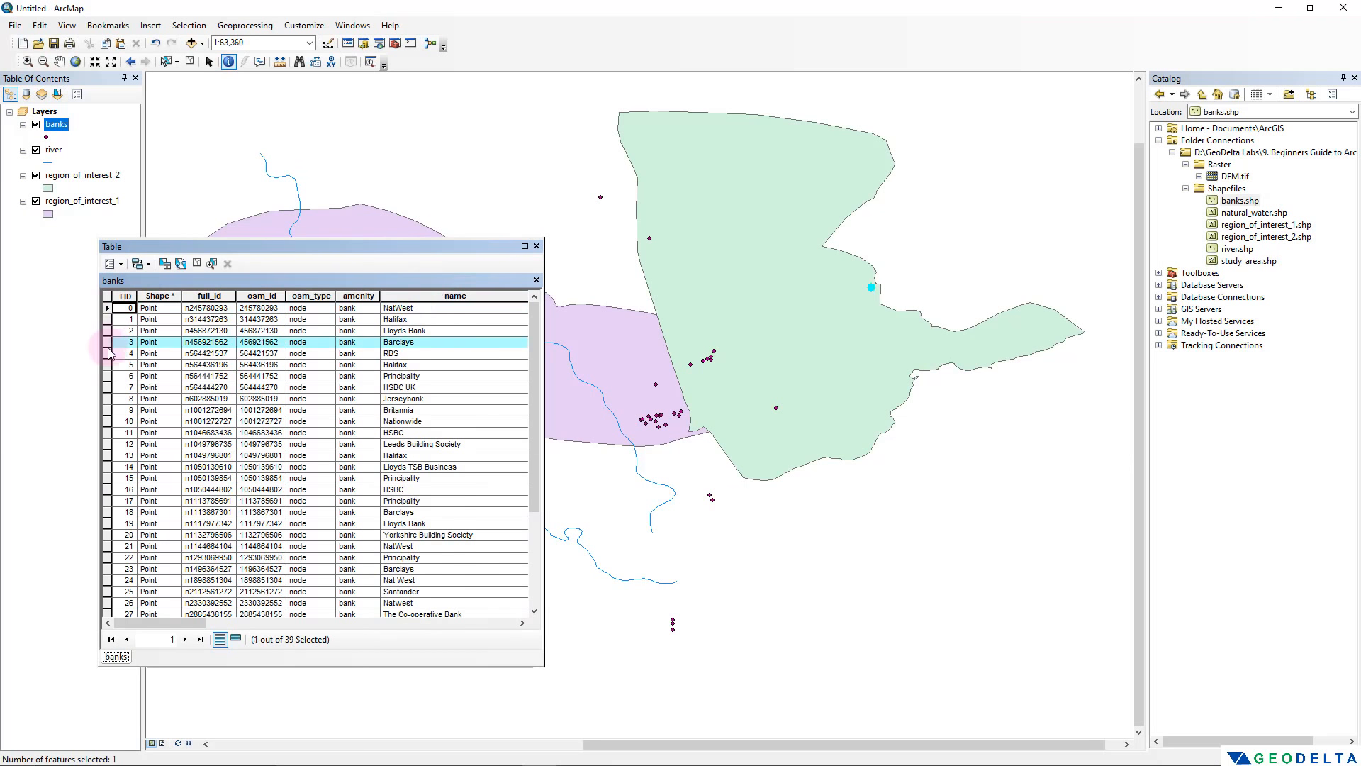
click(108, 353)
drag(544, 330, 612, 329)
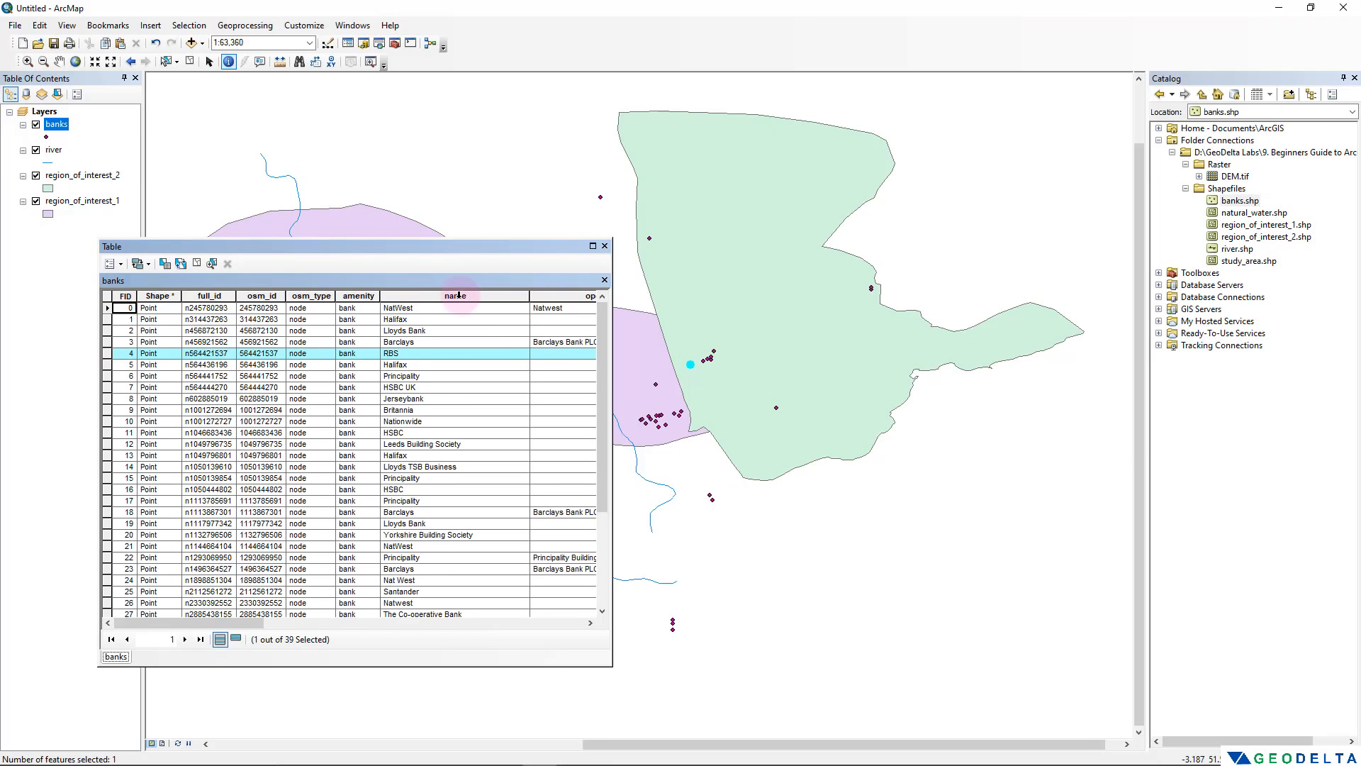
Look through the highlighted name field of the banks table, and close the table with its selection cleared
click(459, 295)
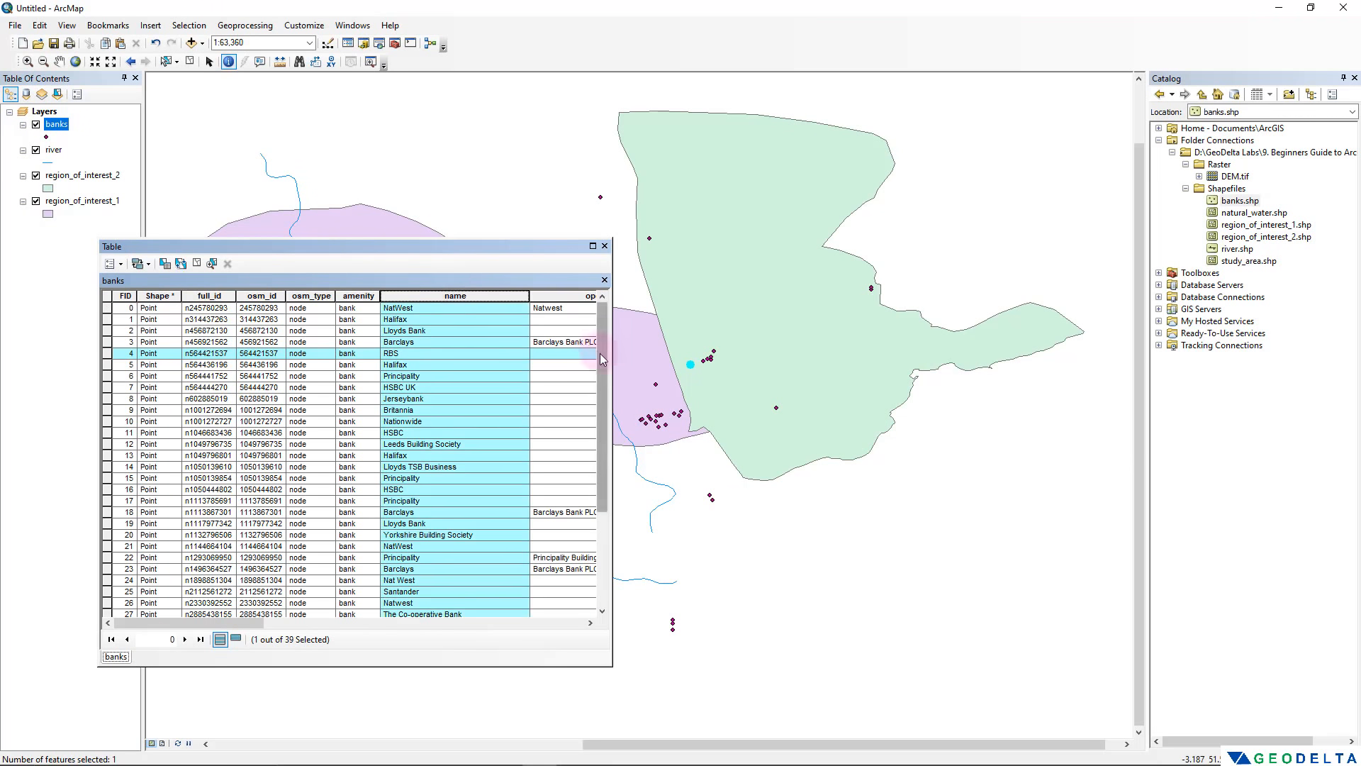
drag(599, 353, 608, 414)
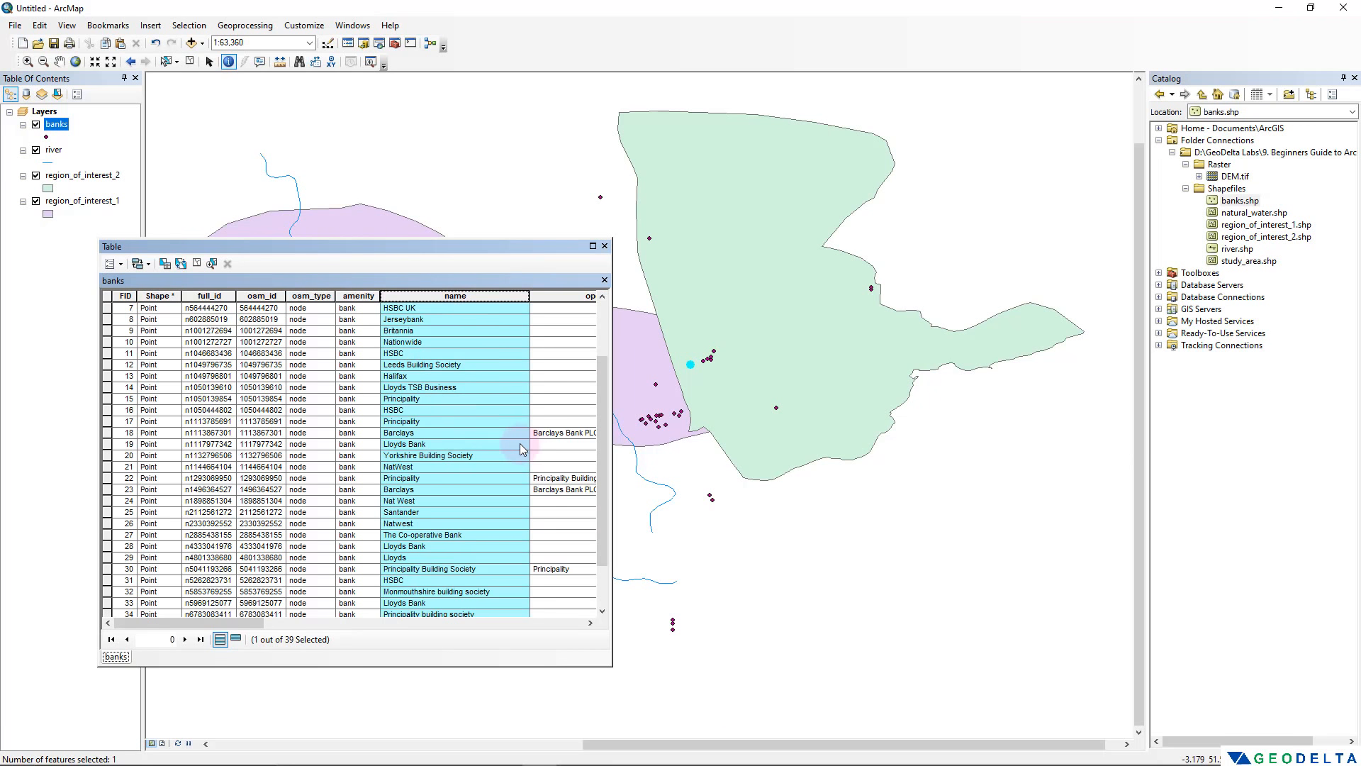
scroll(503, 353, up, 3)
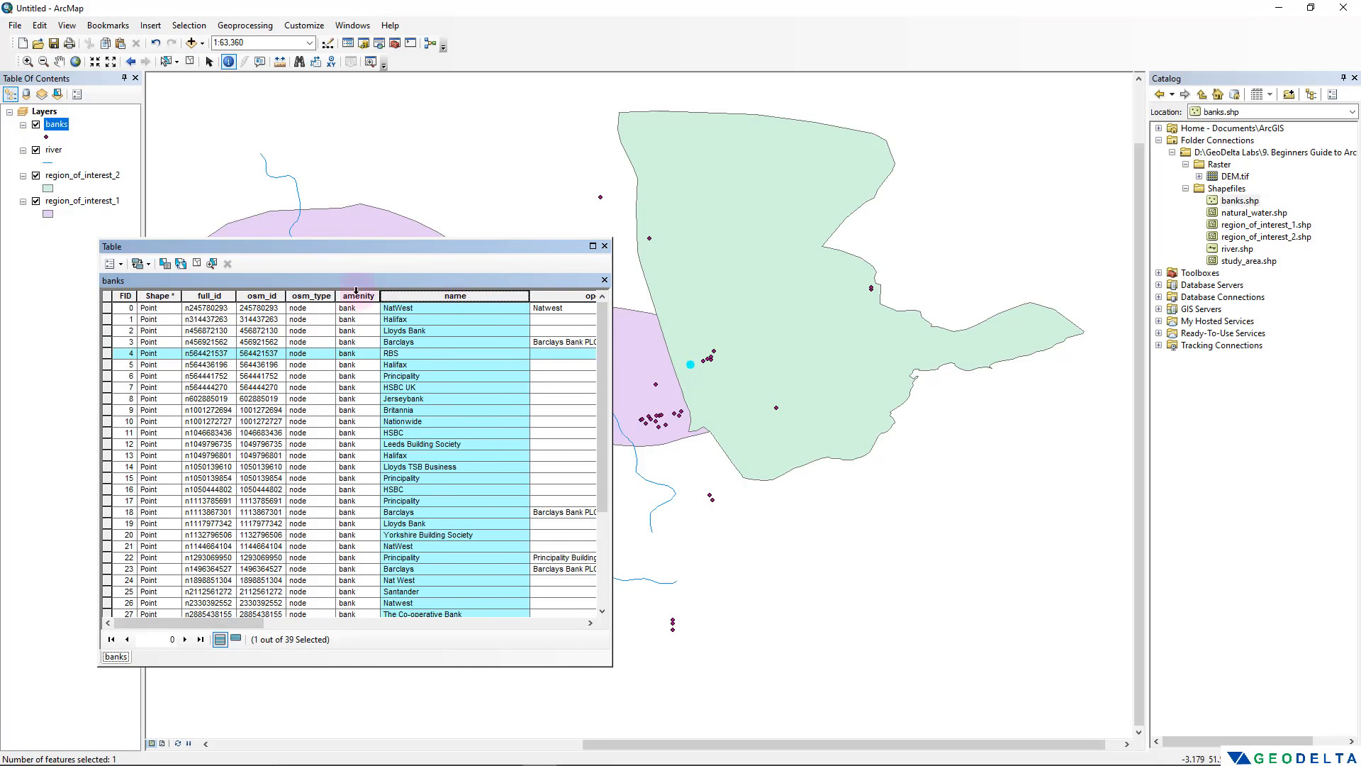
click(195, 263)
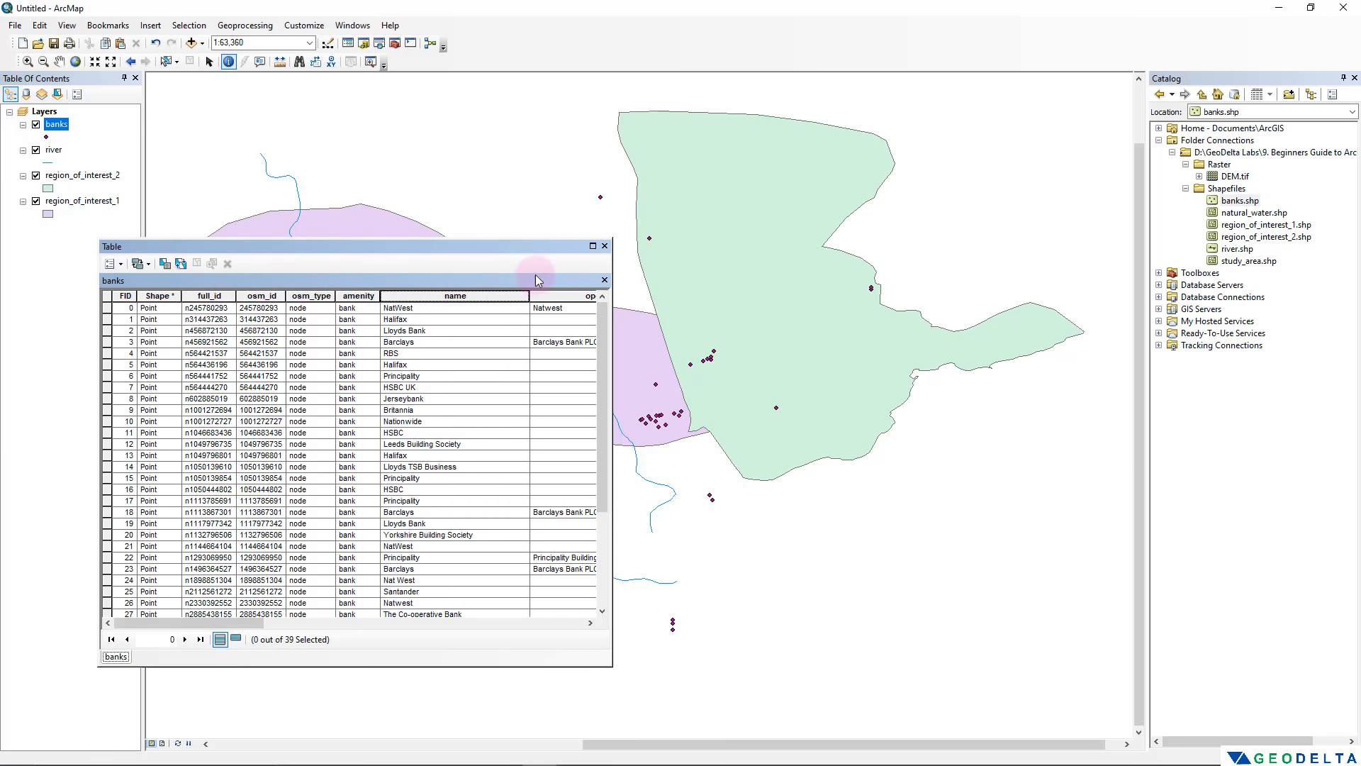
click(605, 246)
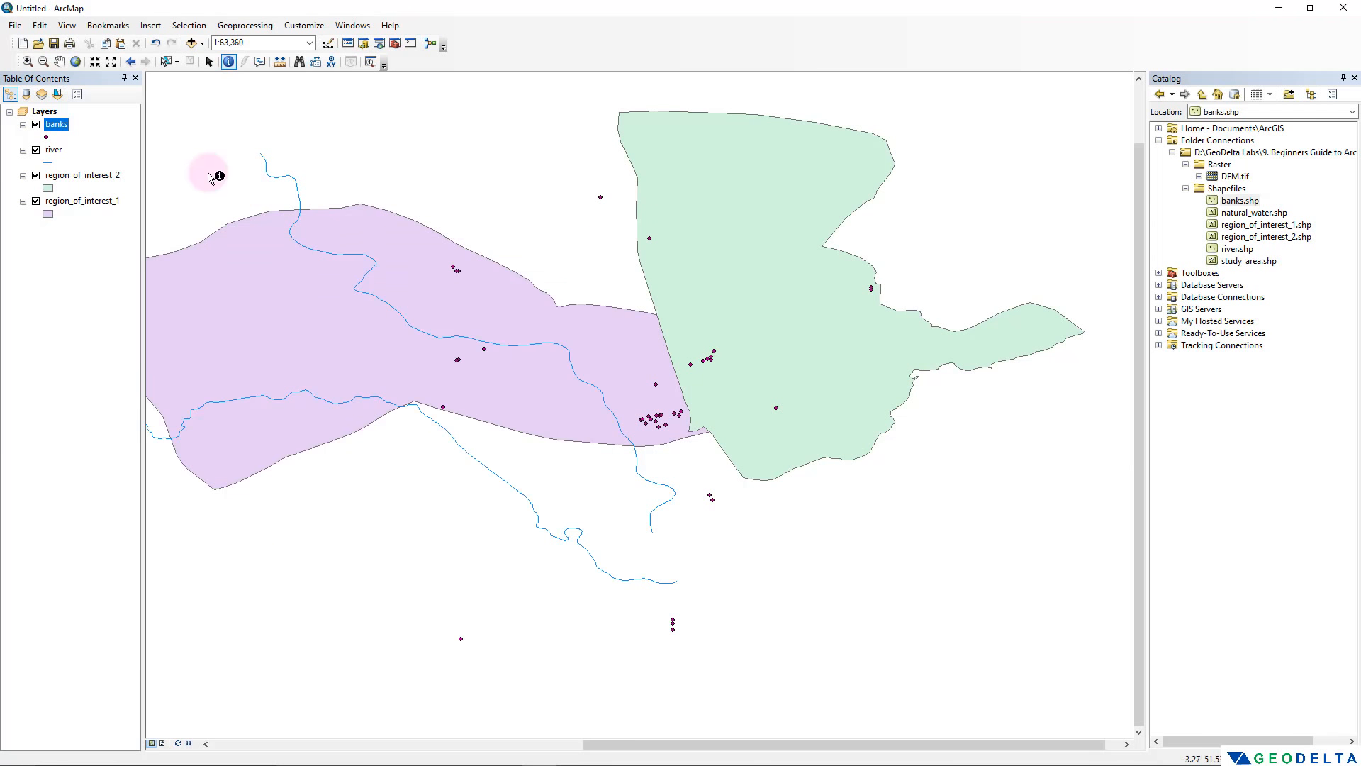
Turn on feature labels for the banks layer, using name as the label field
right_click(50, 129)
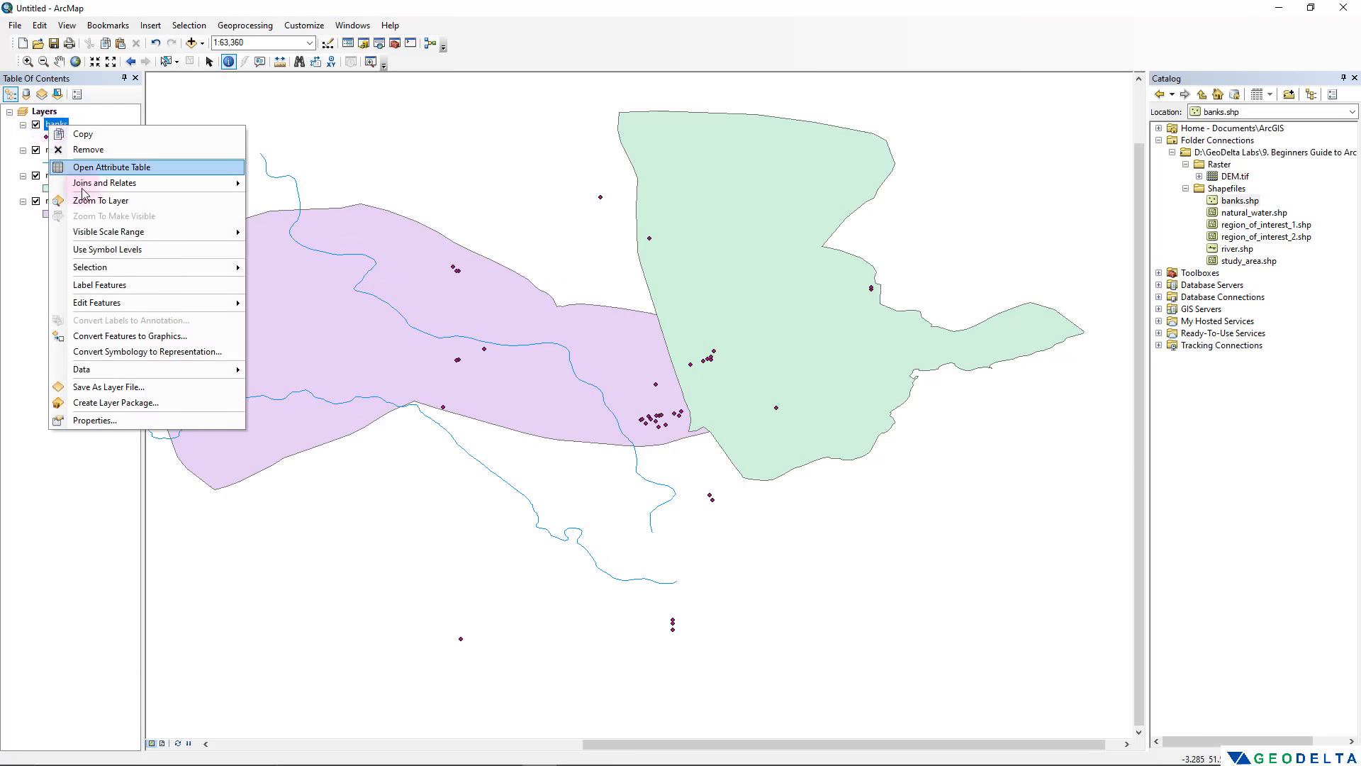
click(122, 415)
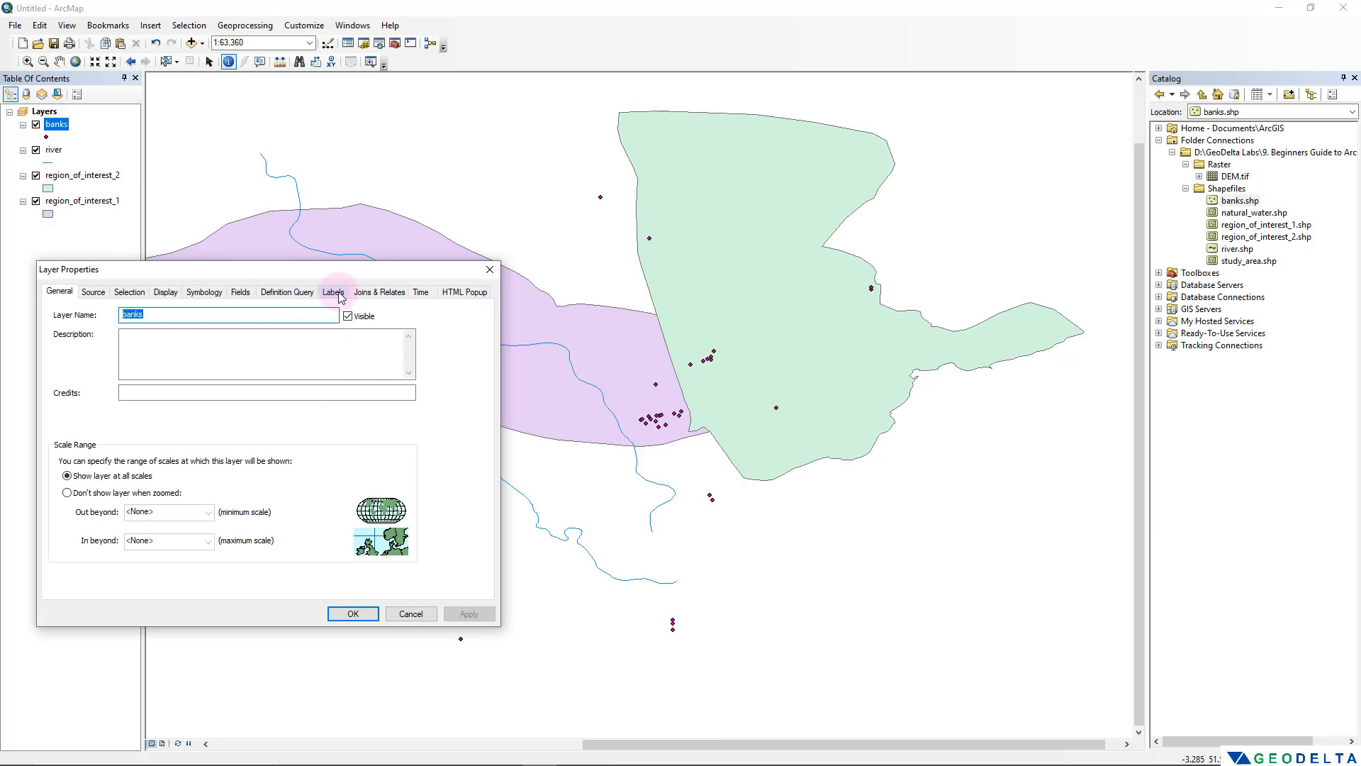
click(334, 293)
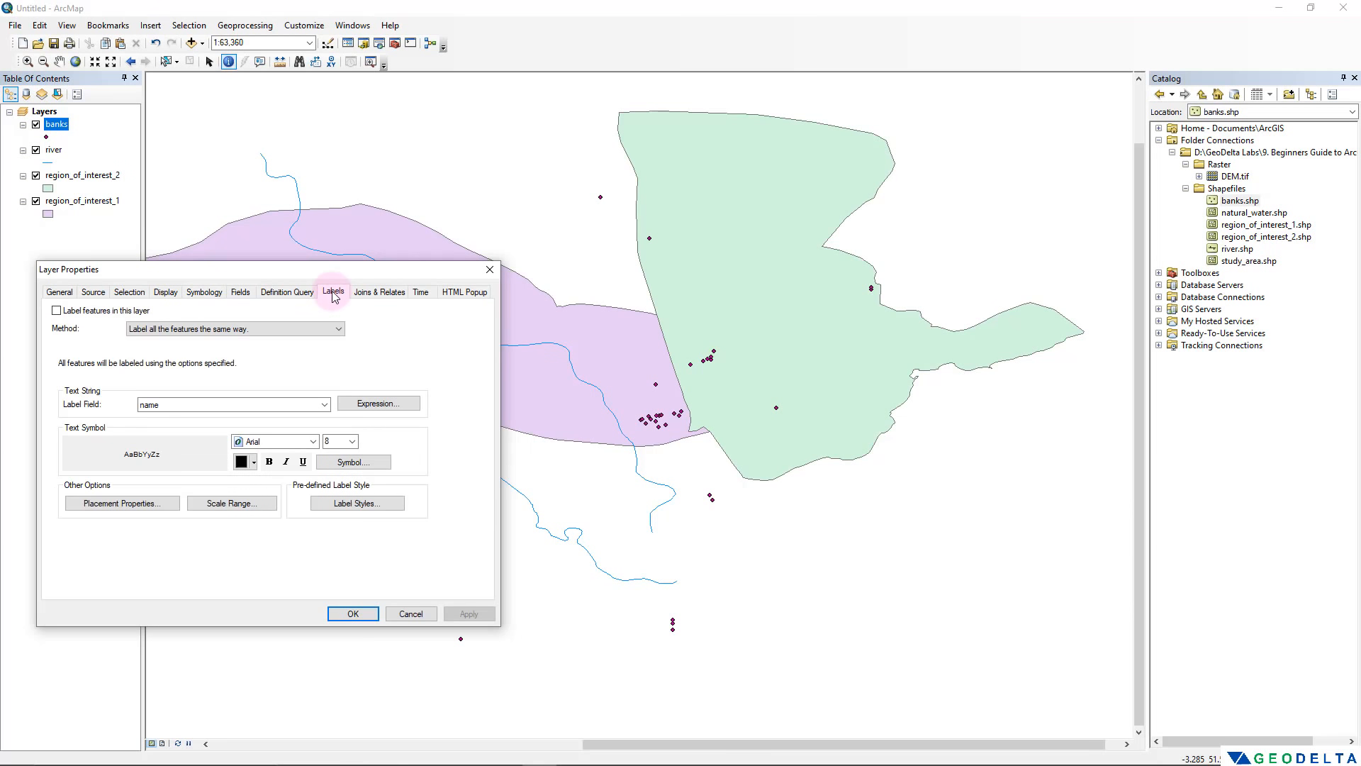
click(57, 311)
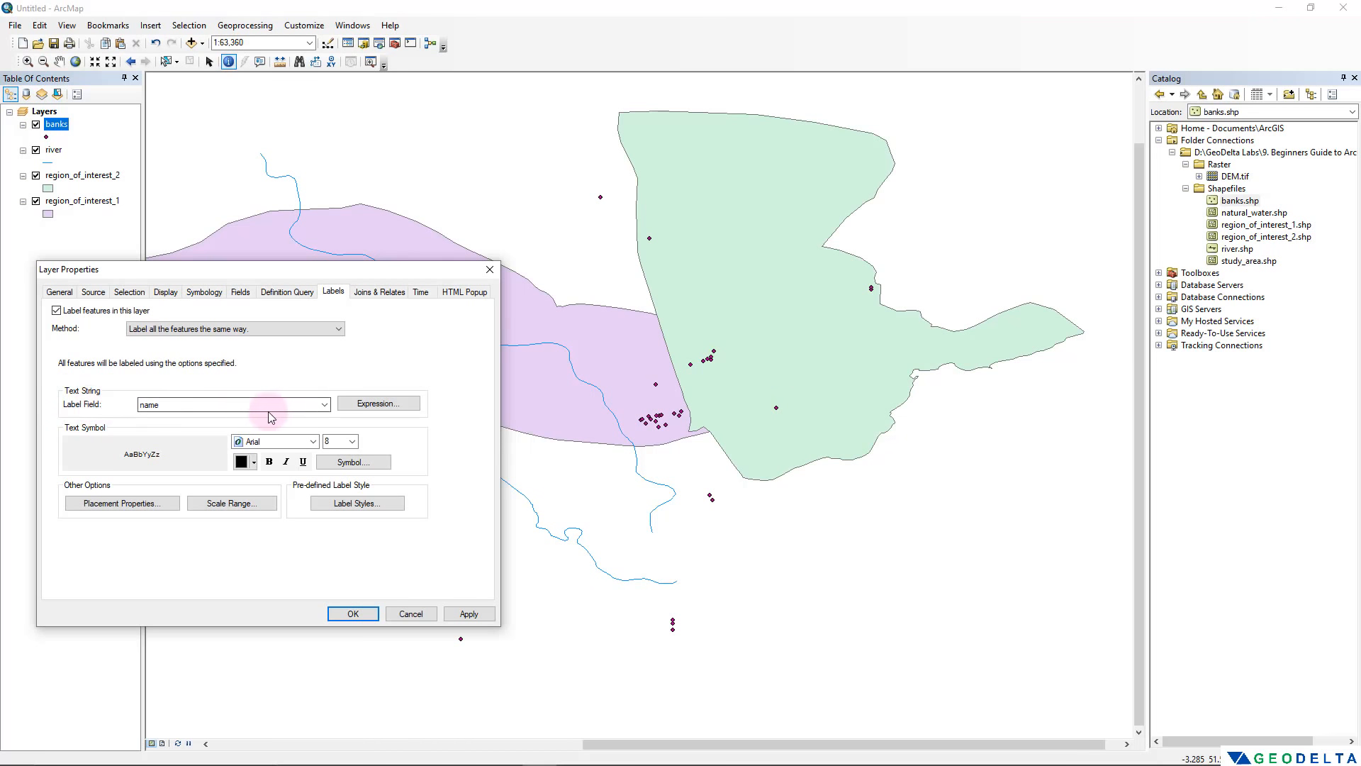
click(324, 405)
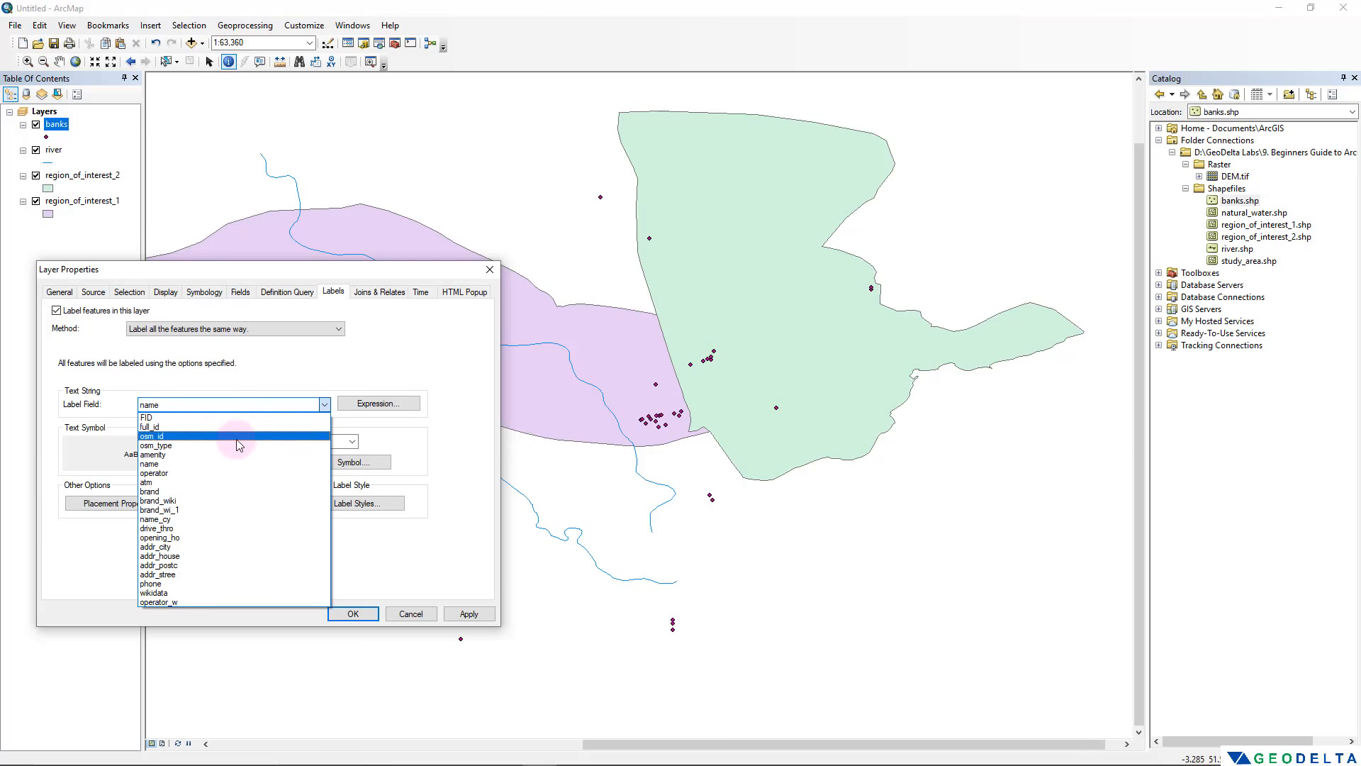
click(150, 465)
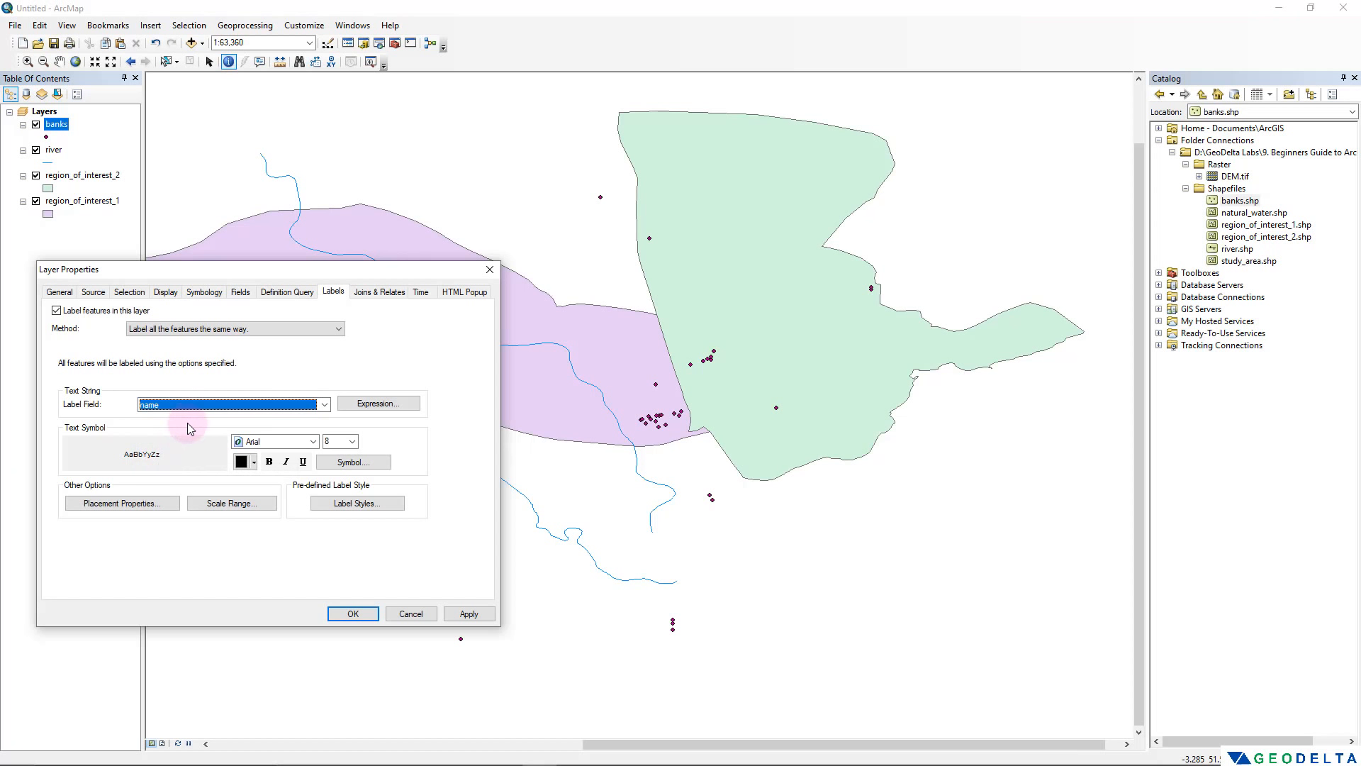
click(481, 612)
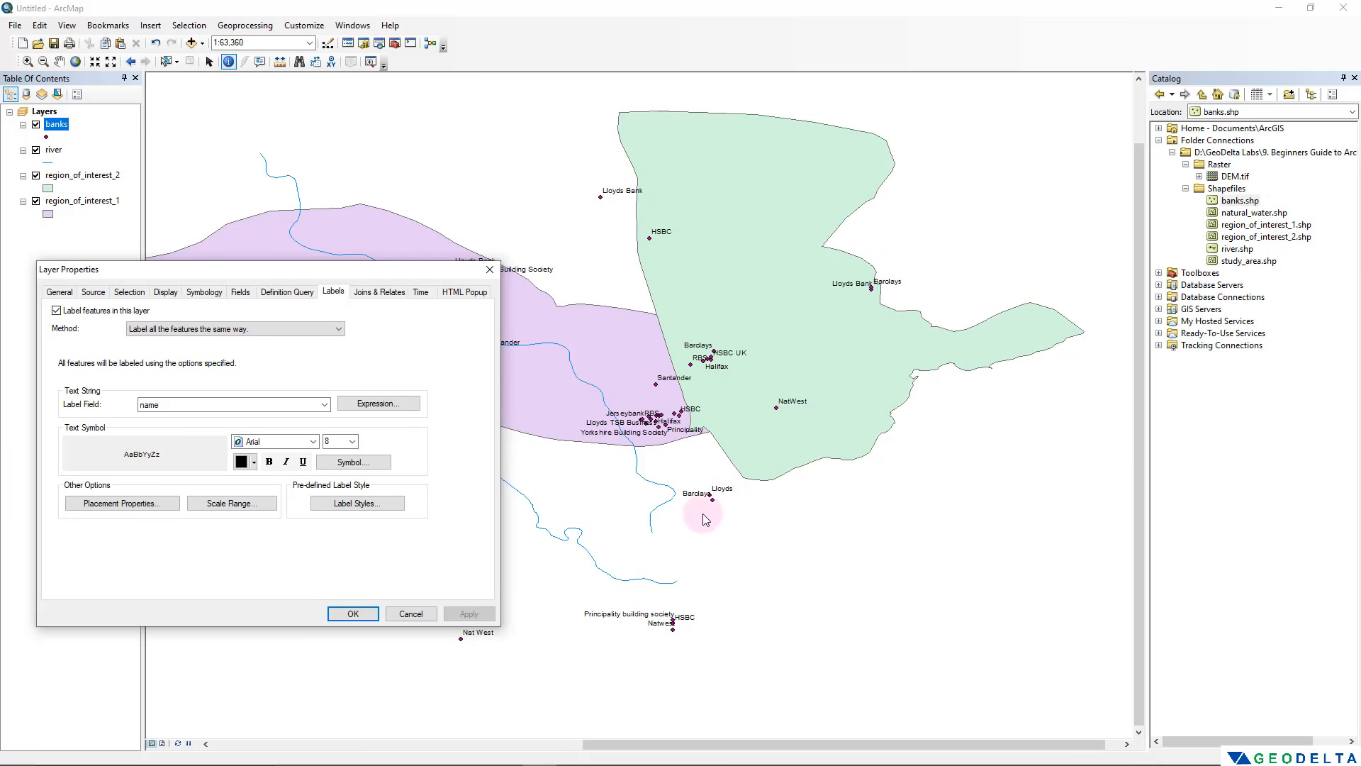
key(Return)
Examine the bank name labels at closer and wider scales, especially in the dense cluster at the eastern end of region_of_interest_1
scroll(643, 452, down, 4)
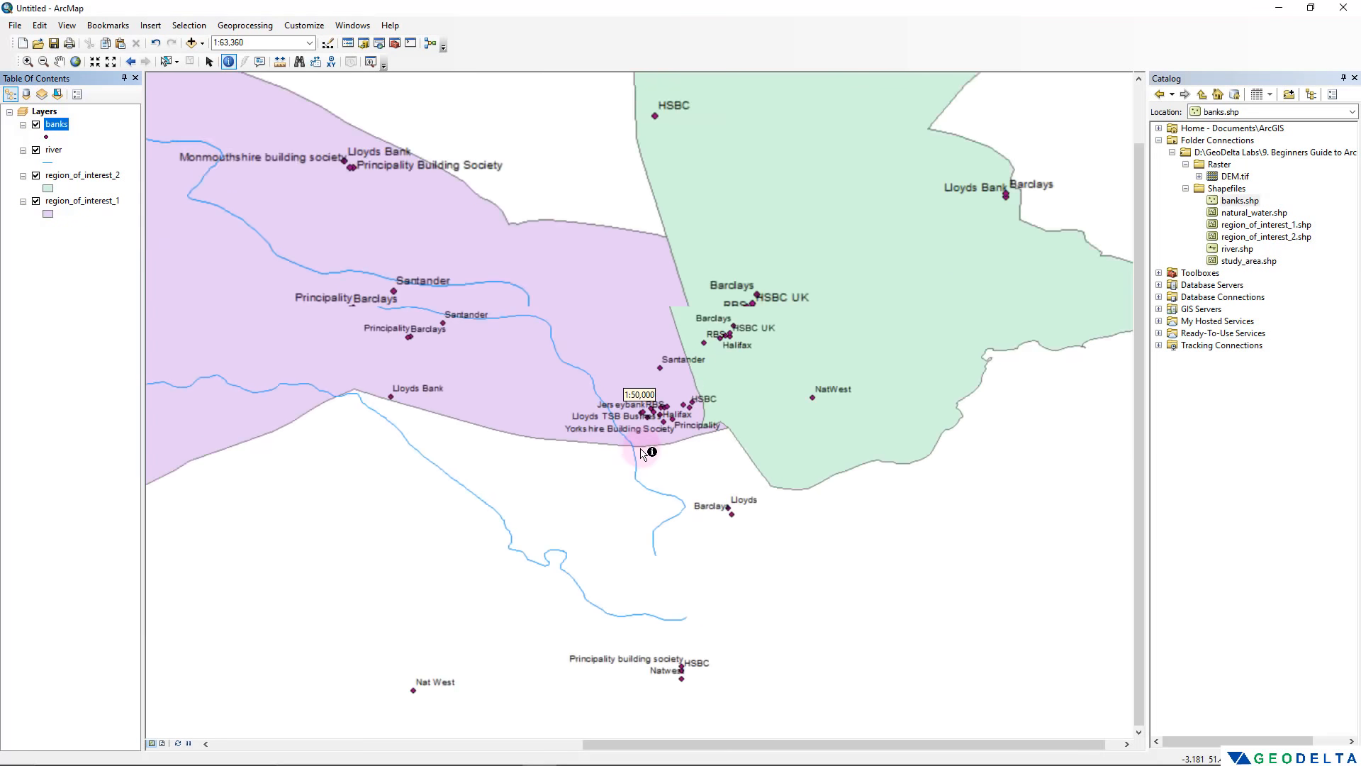
scroll(685, 380, down, 4)
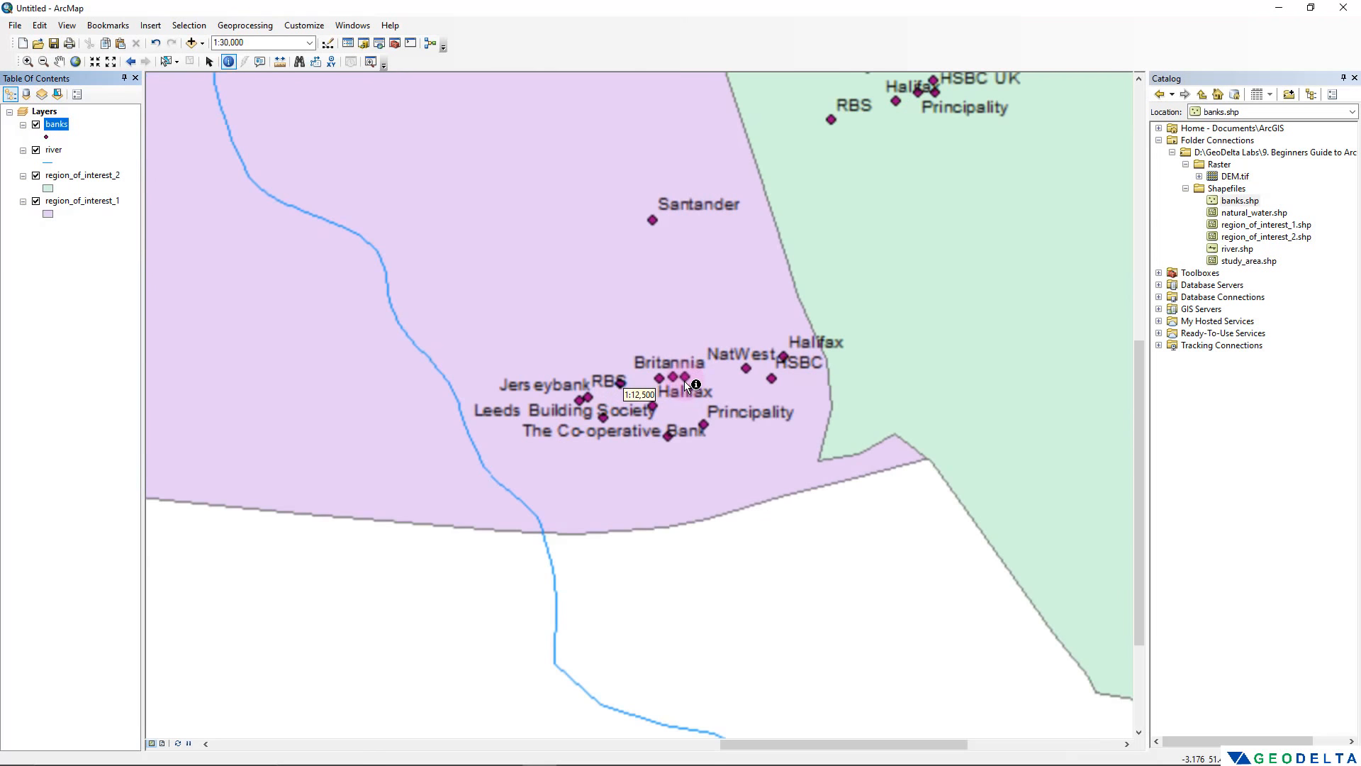
scroll(695, 391, up, 4)
scroll(695, 396, up, 2)
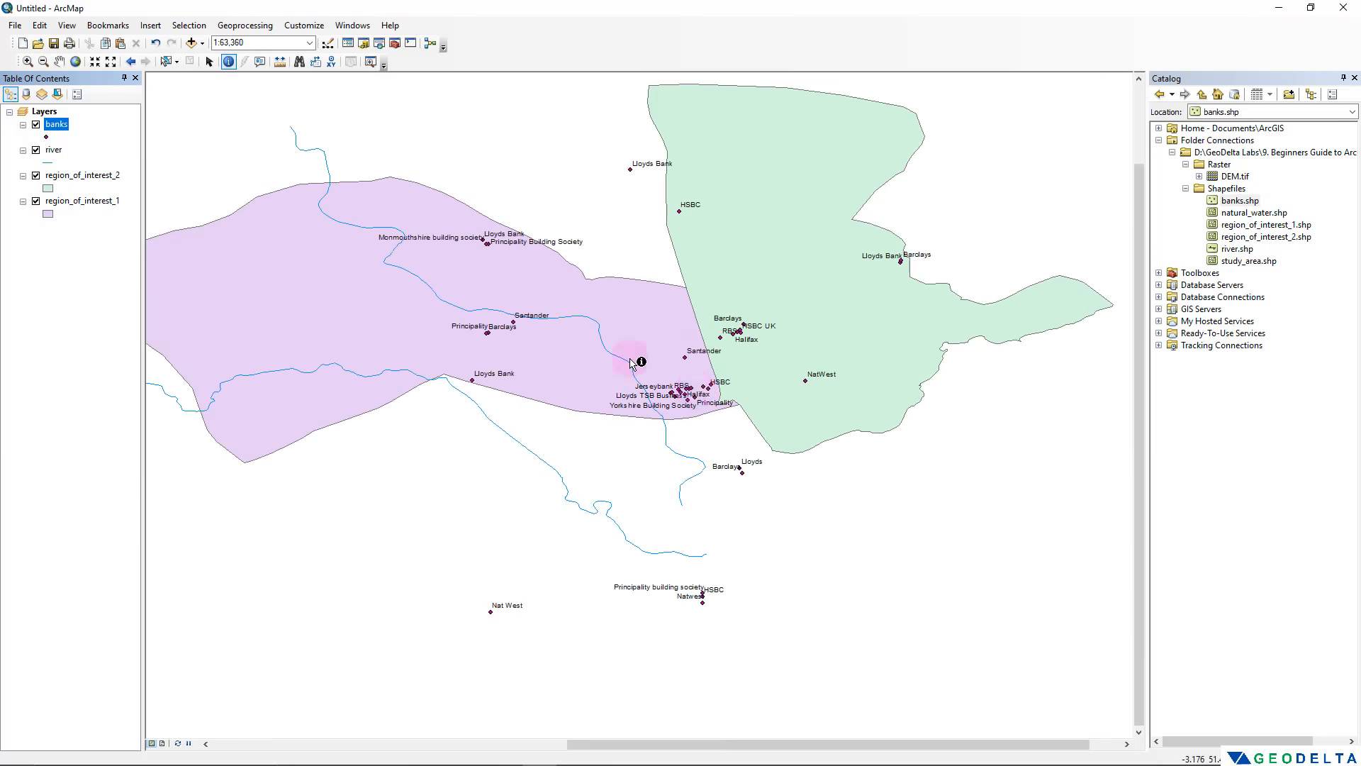
right_click(56, 124)
click(418, 443)
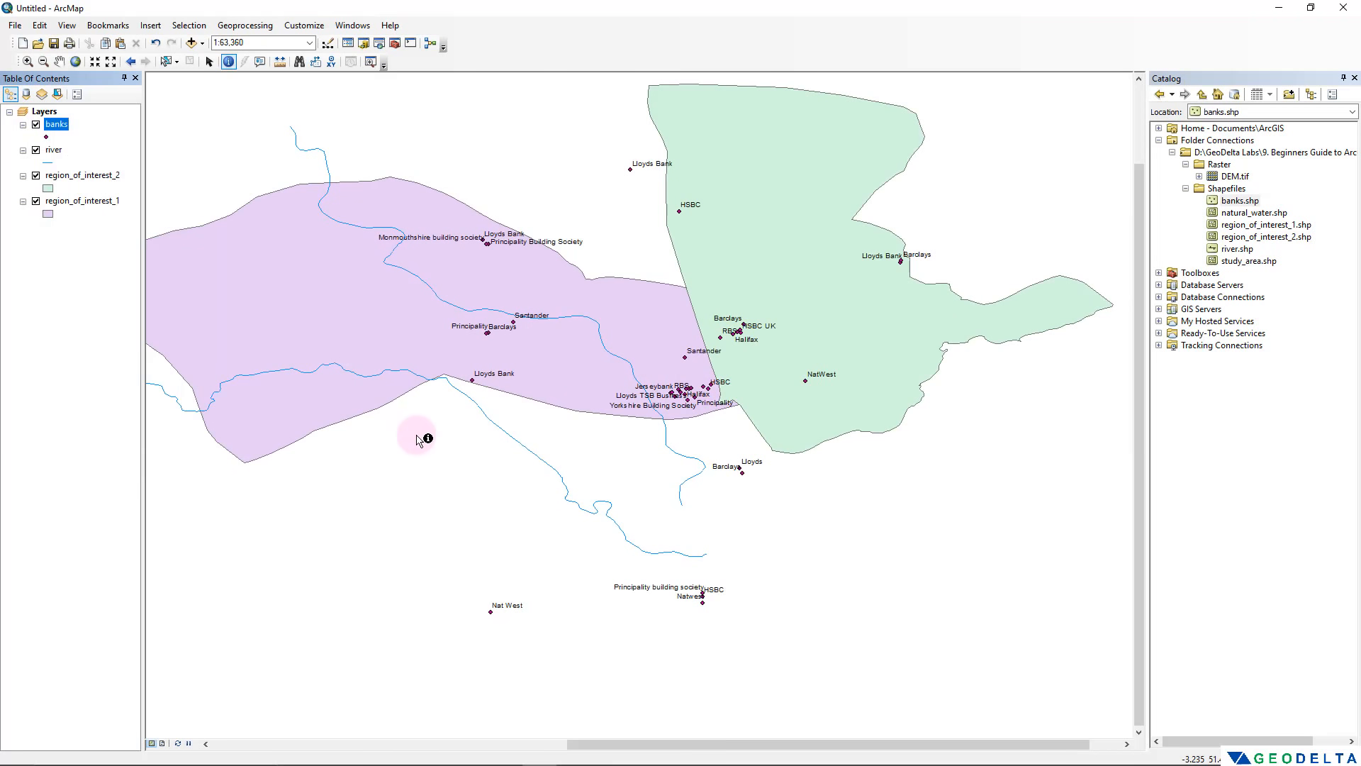
scroll(418, 441, down, 2)
scroll(418, 440, up, 2)
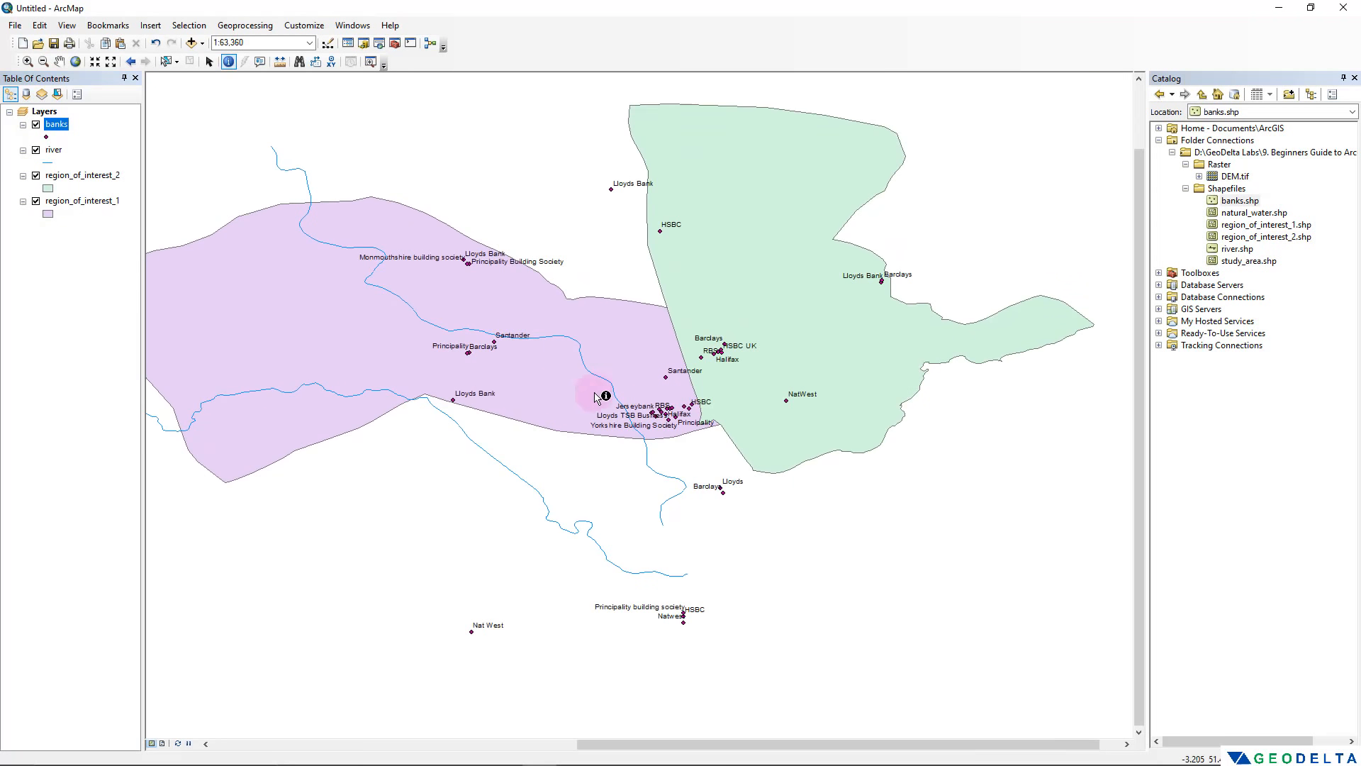
drag(521, 420, 626, 399)
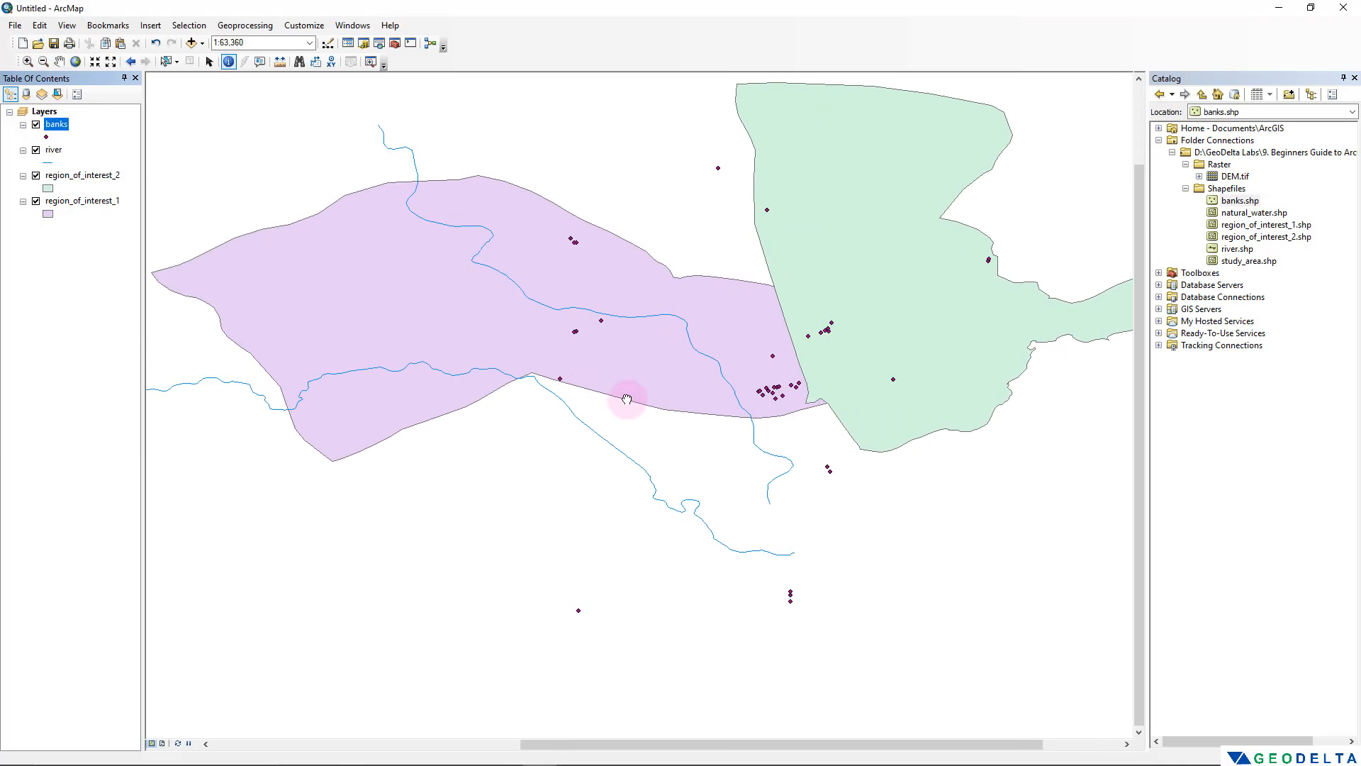
Format the banks labels as bold italic Arial text at size 11 and apply the change
right_click(61, 126)
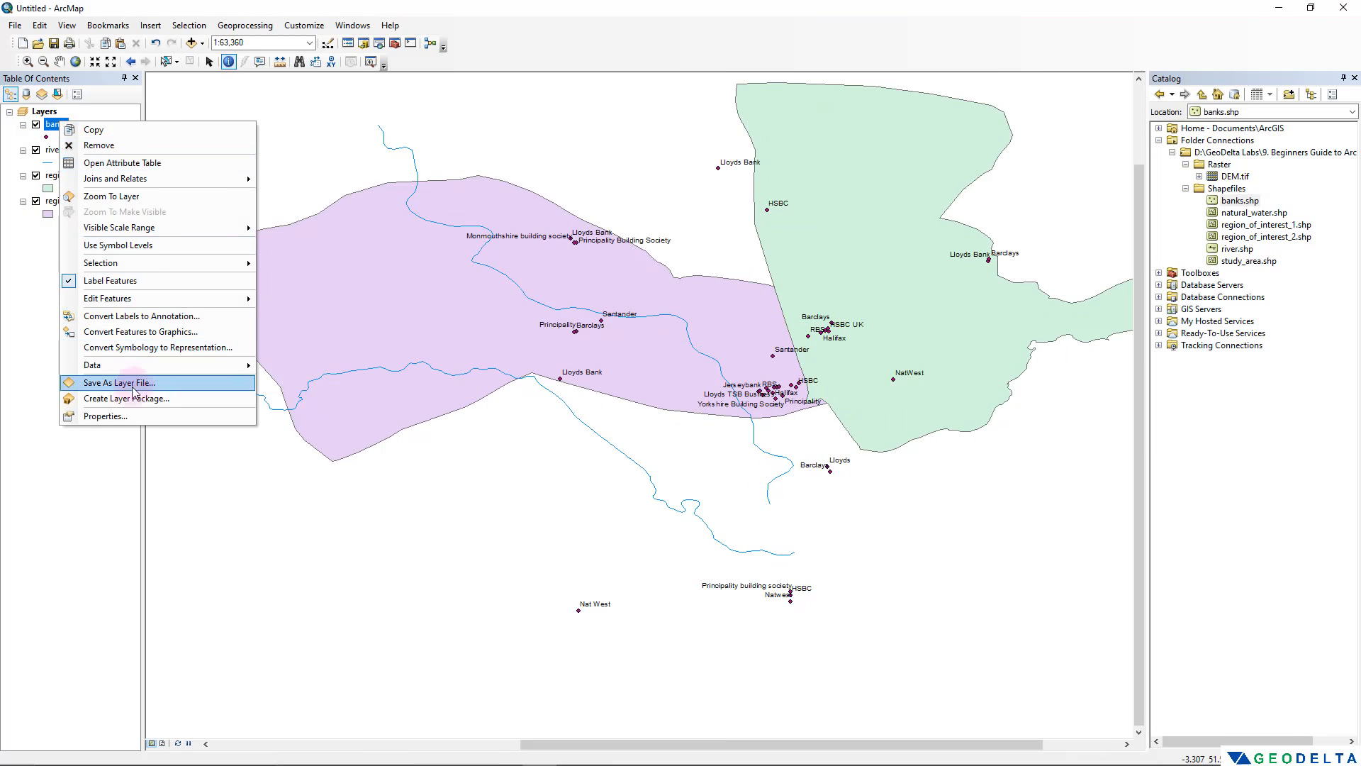
click(103, 416)
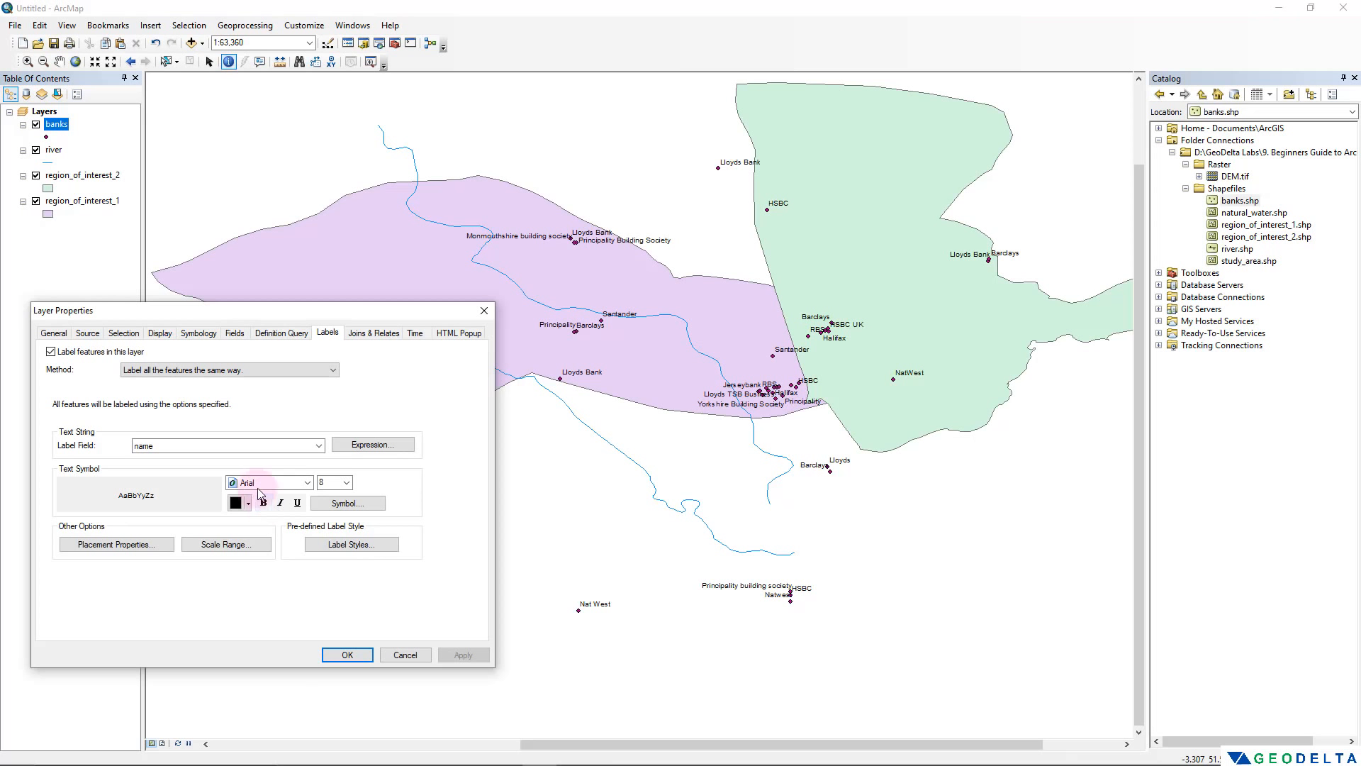
click(263, 504)
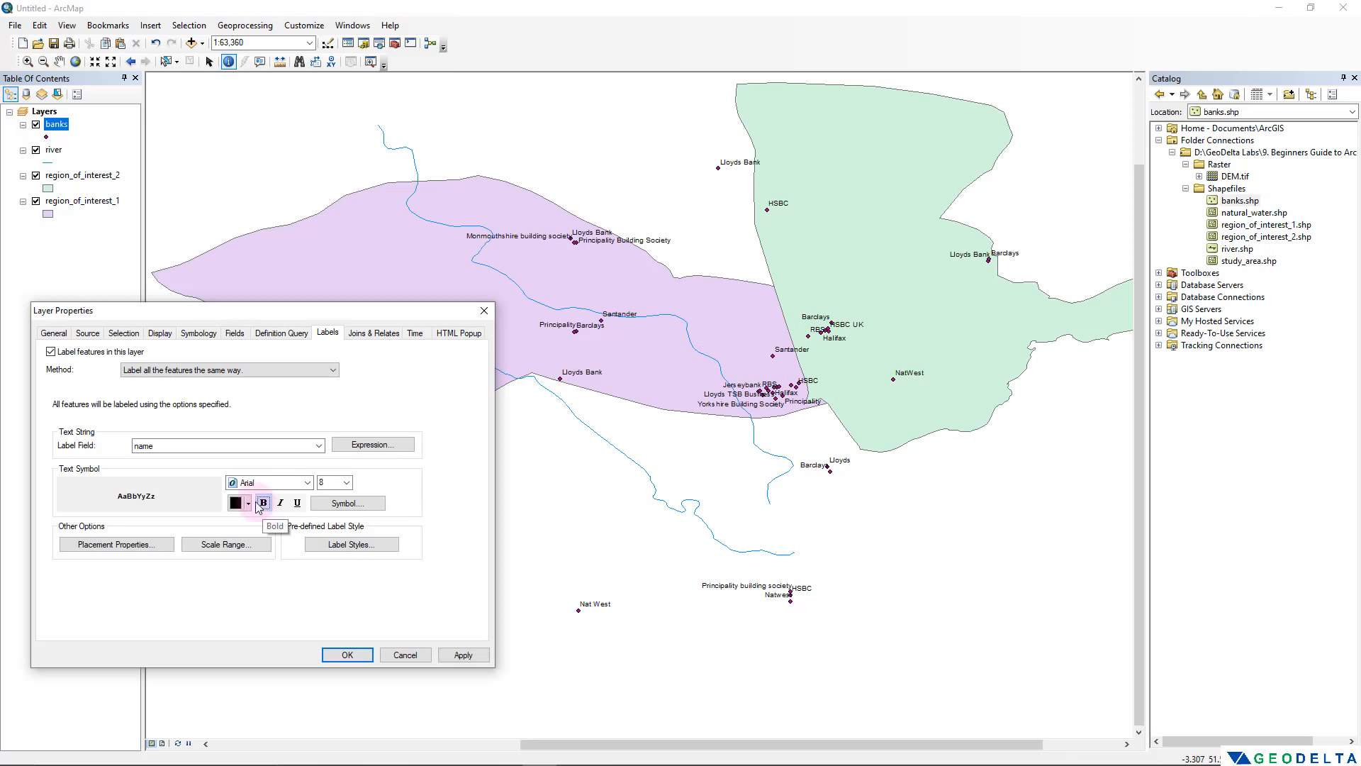
click(307, 482)
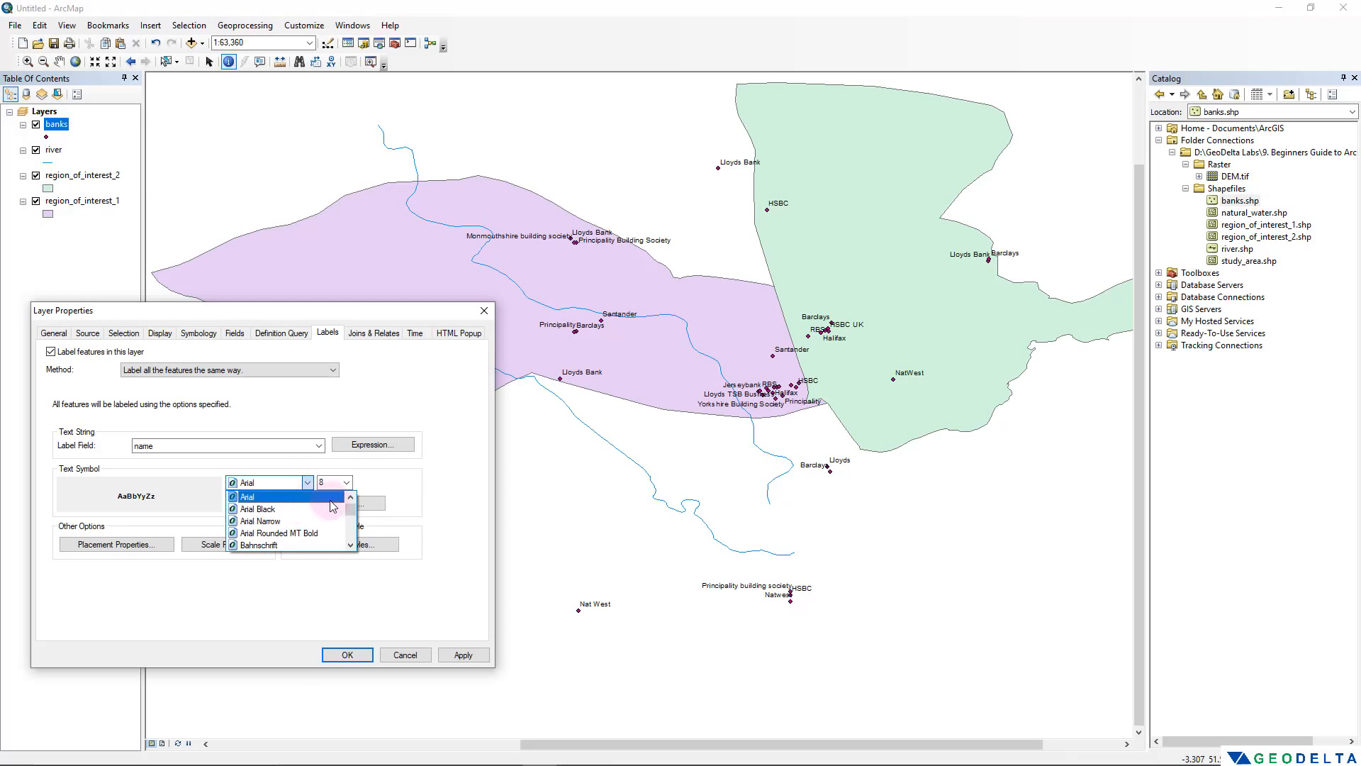
mouse_move(350, 506)
mouse_down()
mouse_move(350, 530)
mouse_move(350, 500)
mouse_up()
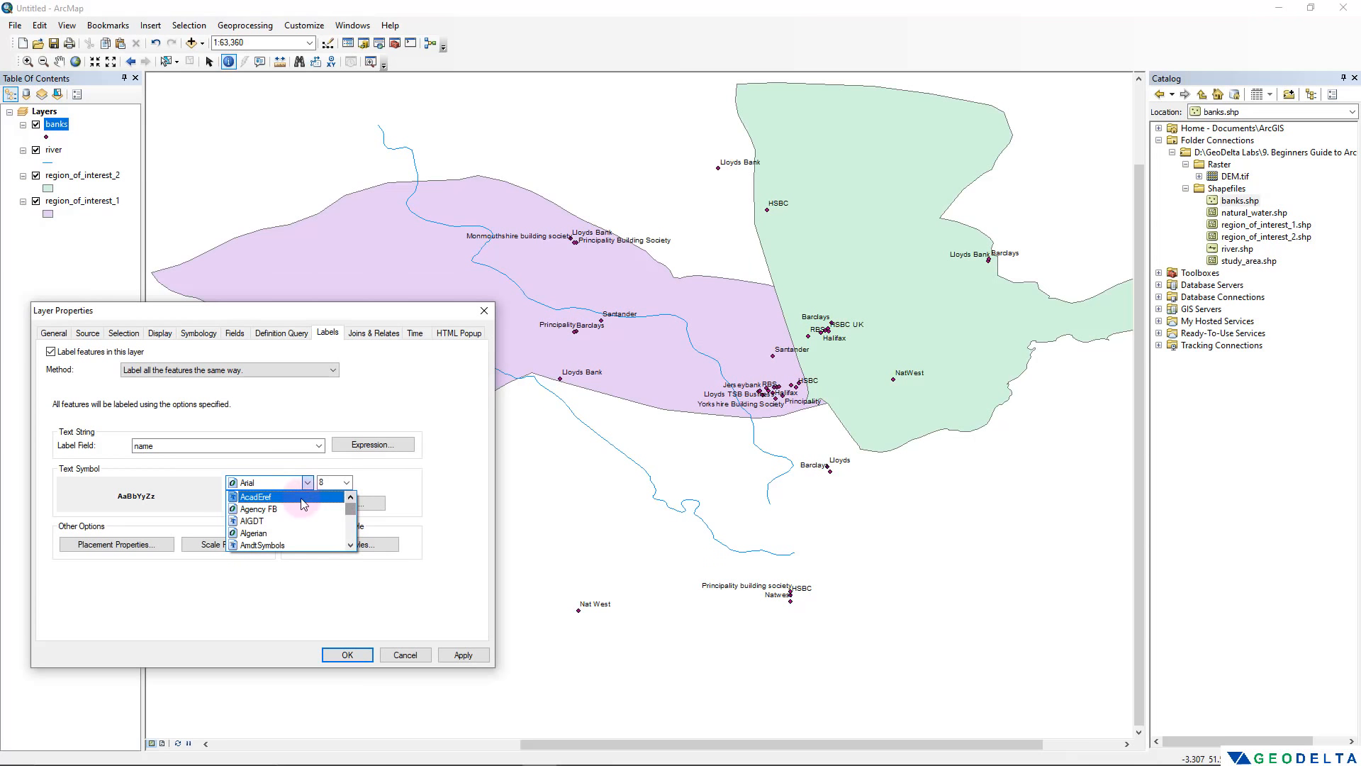
click(323, 496)
click(344, 481)
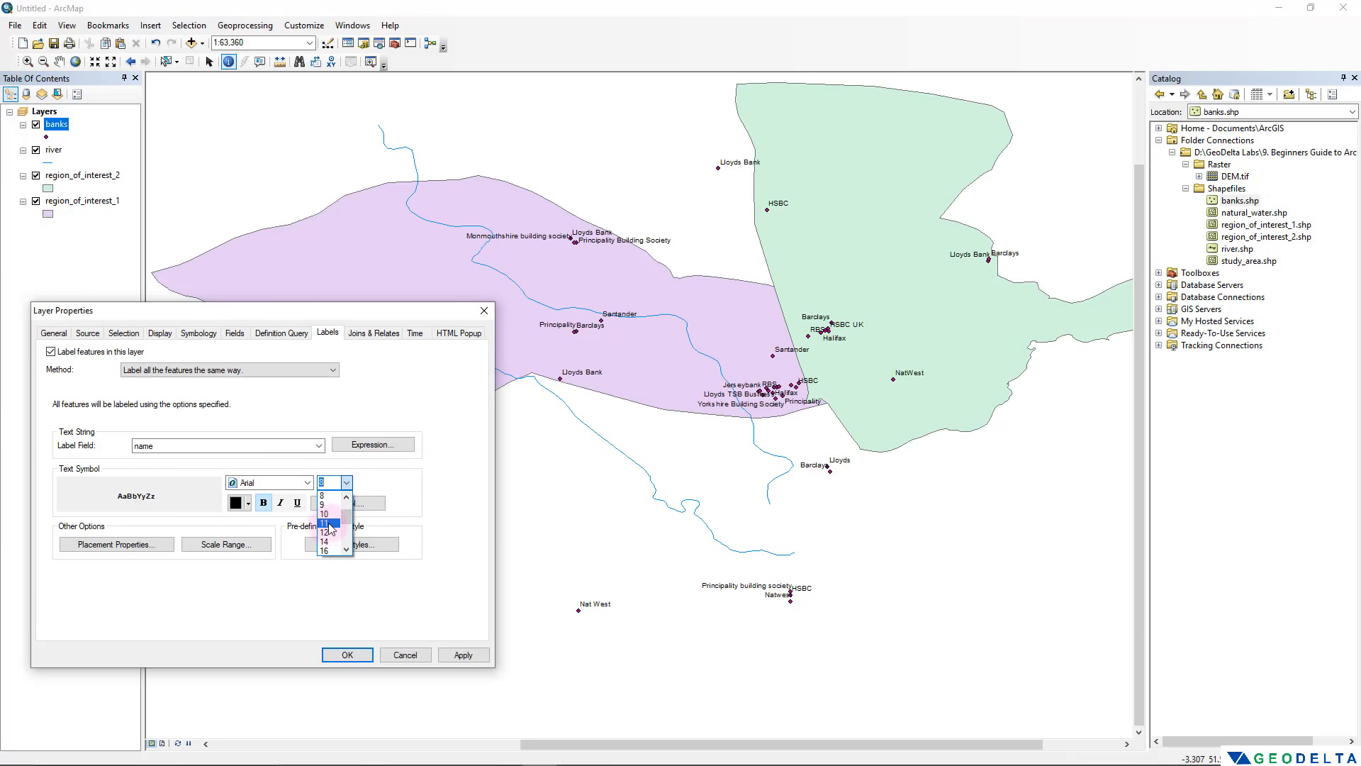
click(326, 523)
click(280, 503)
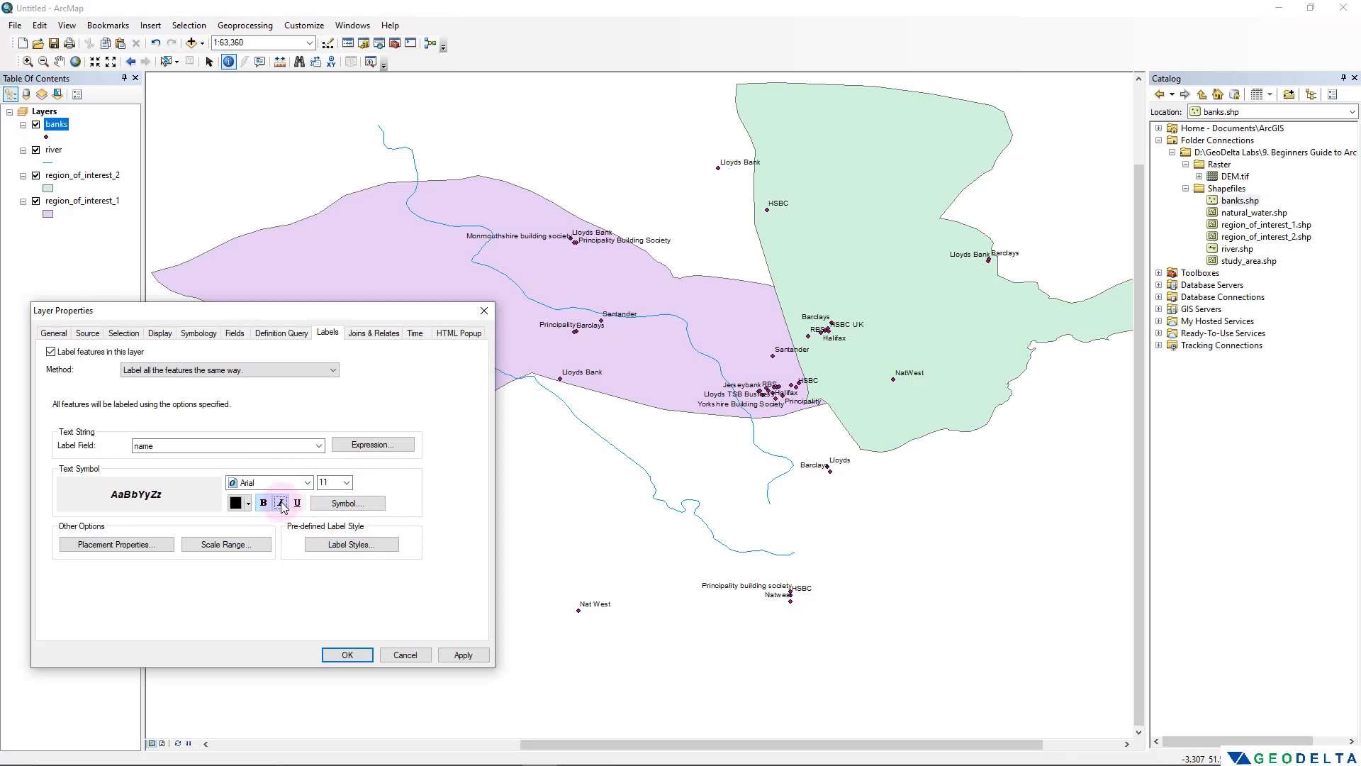
click(461, 654)
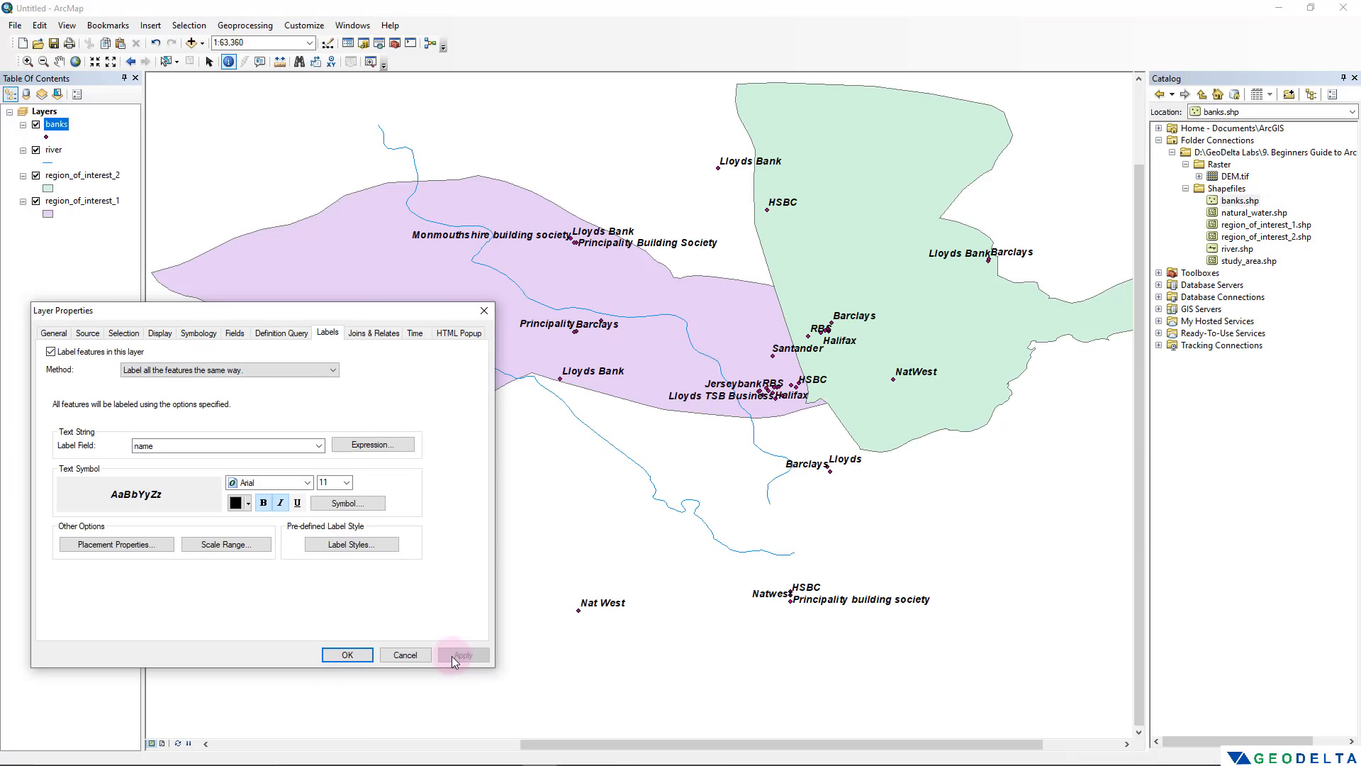
click(347, 654)
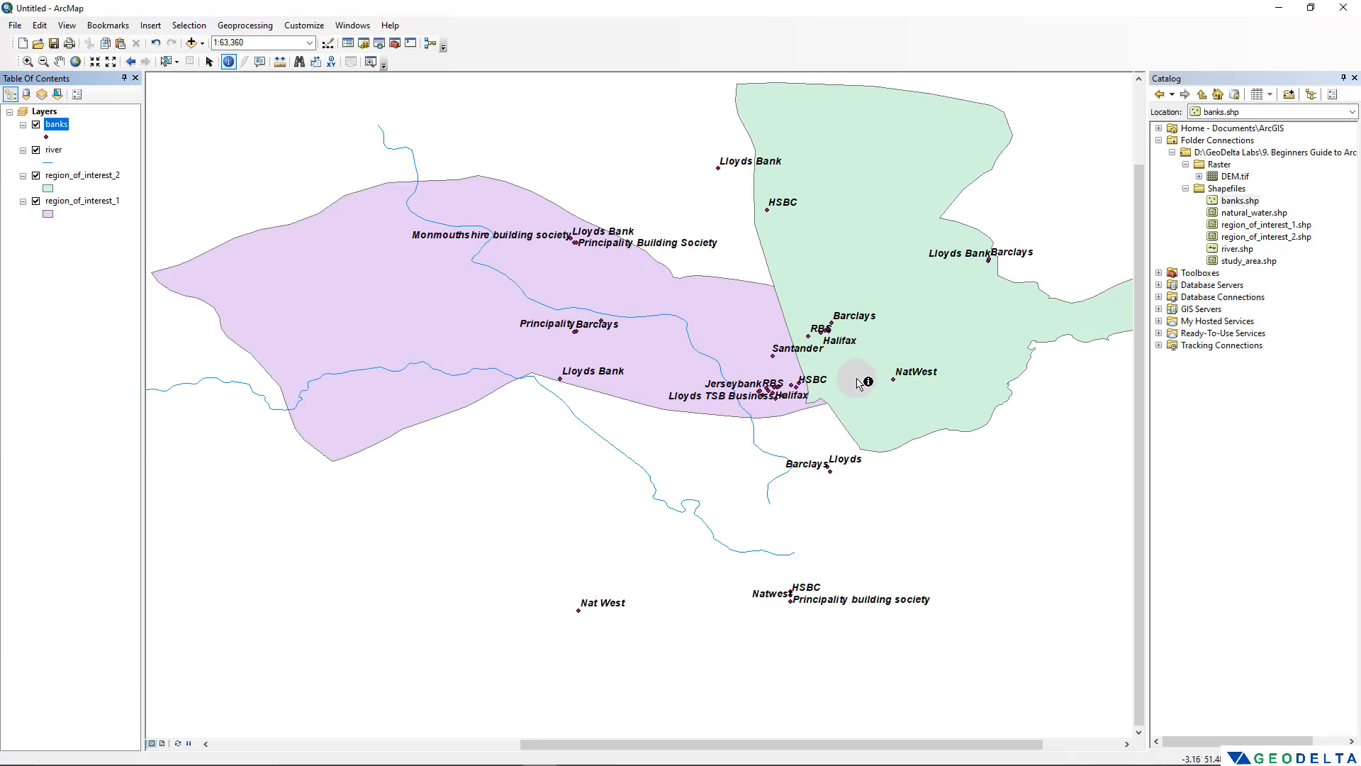
Examine the restyled bank labels across both regions of interest and the area south of them at different scales
drag(849, 377, 624, 557)
scroll(548, 314, down, 1)
scroll(547, 314, up, 3)
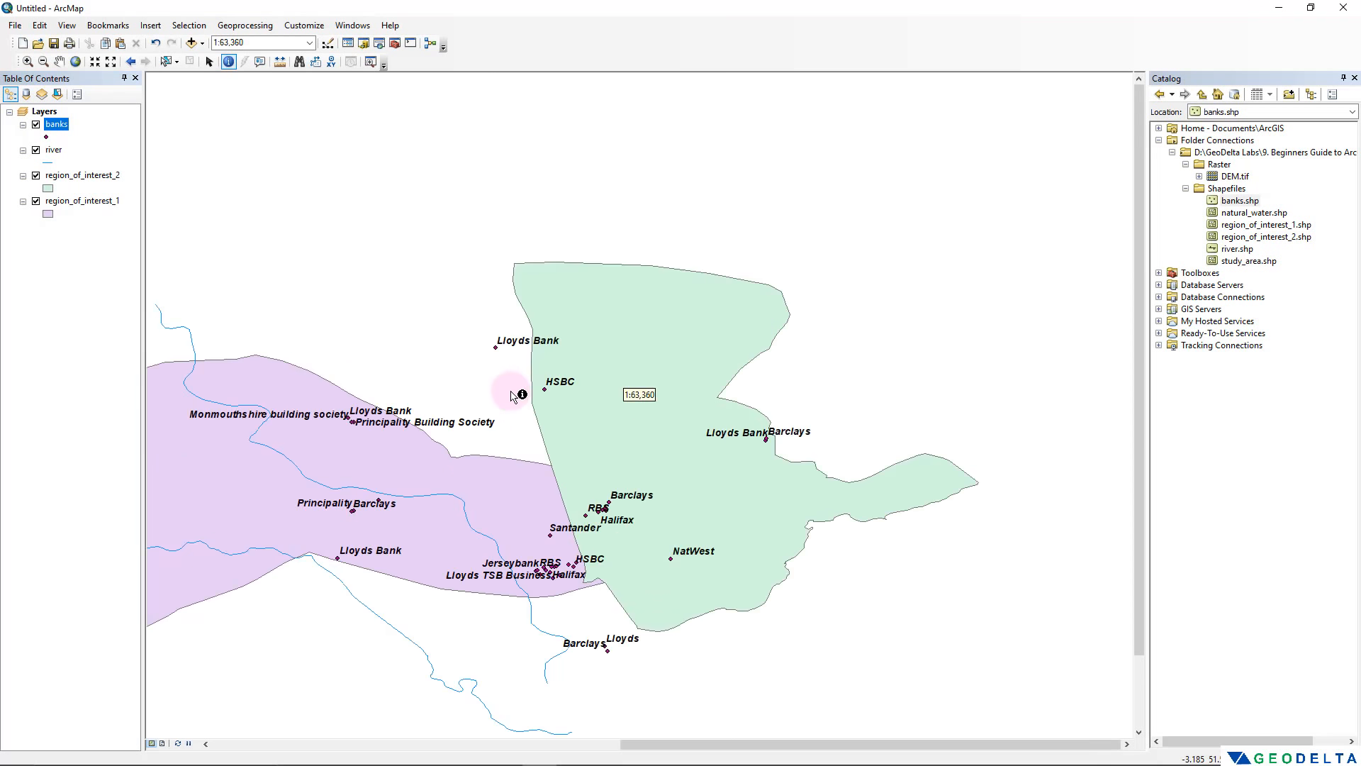
drag(488, 428, 473, 438)
drag(753, 364, 495, 461)
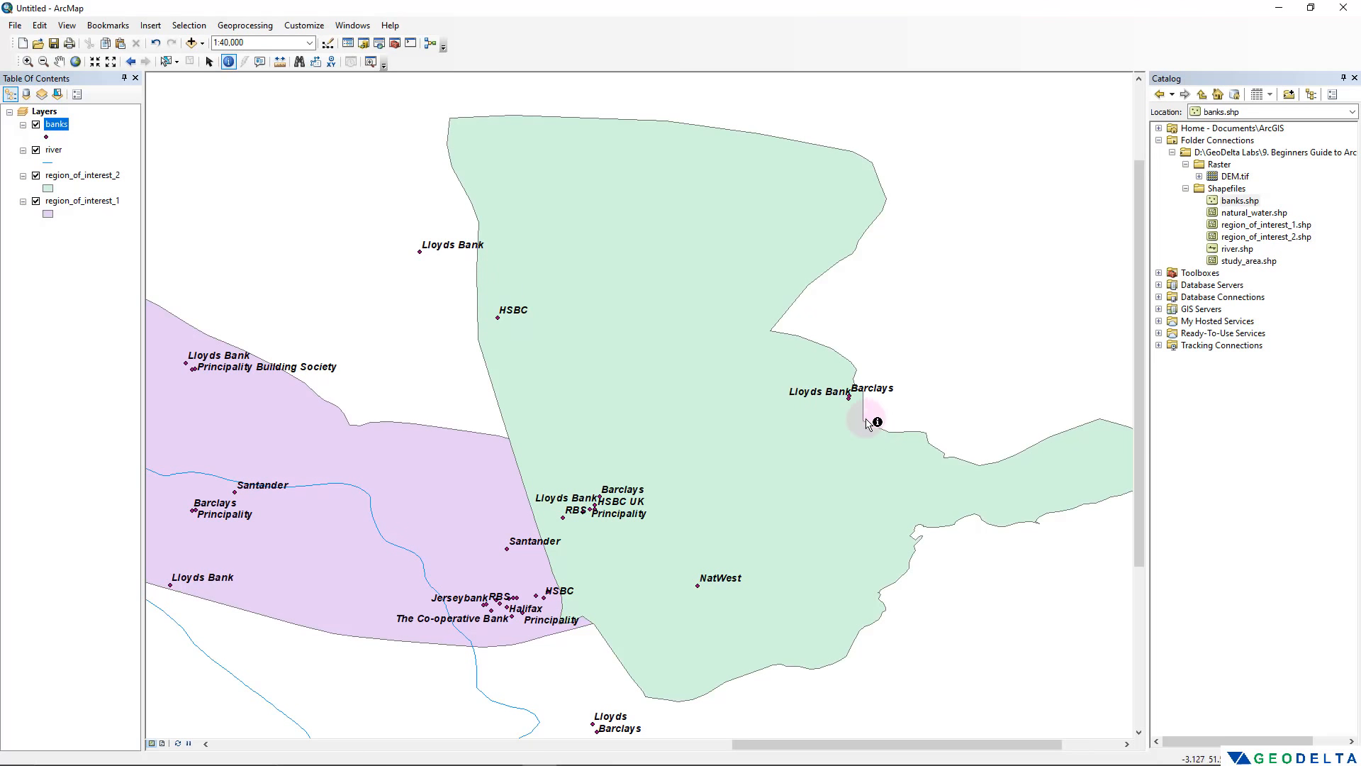
drag(802, 442, 784, 207)
drag(670, 450, 860, 374)
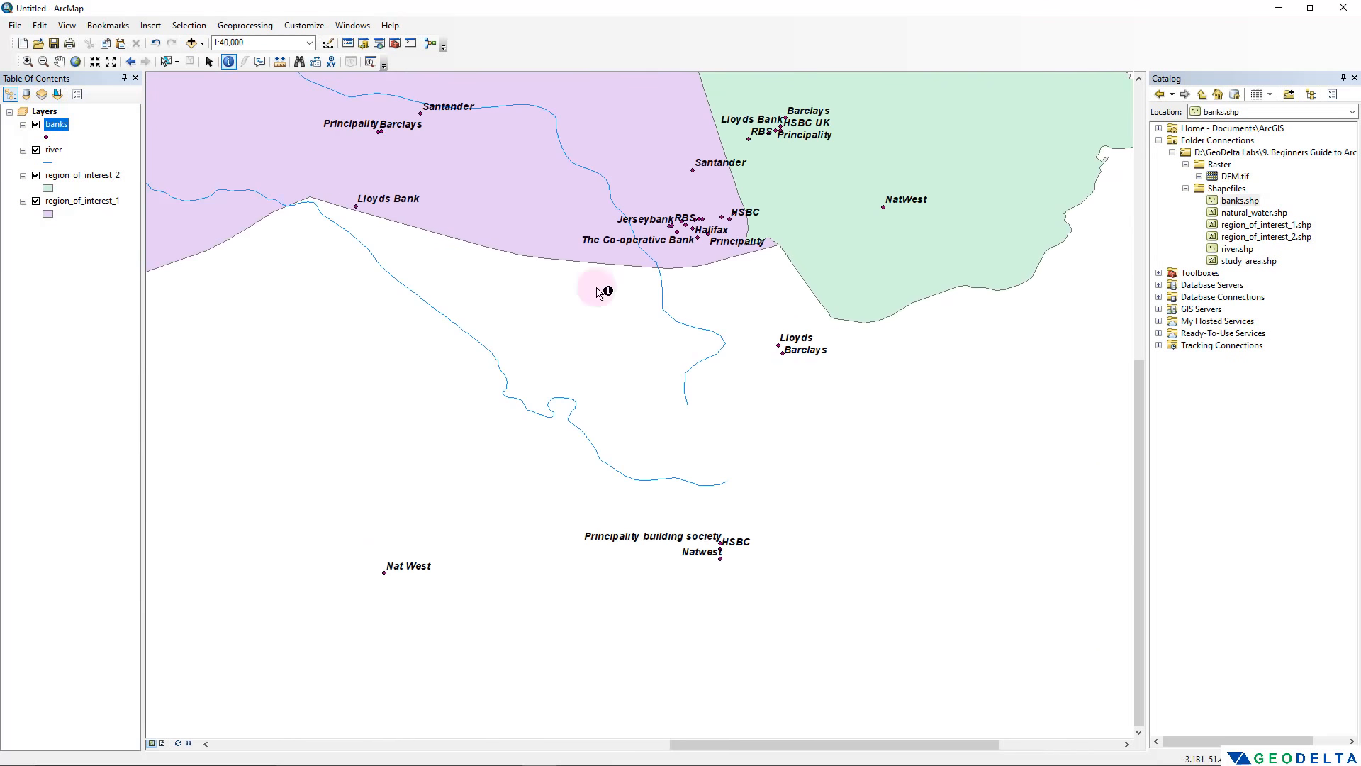
scroll(751, 475, down, 1)
scroll(510, 316, down, 1)
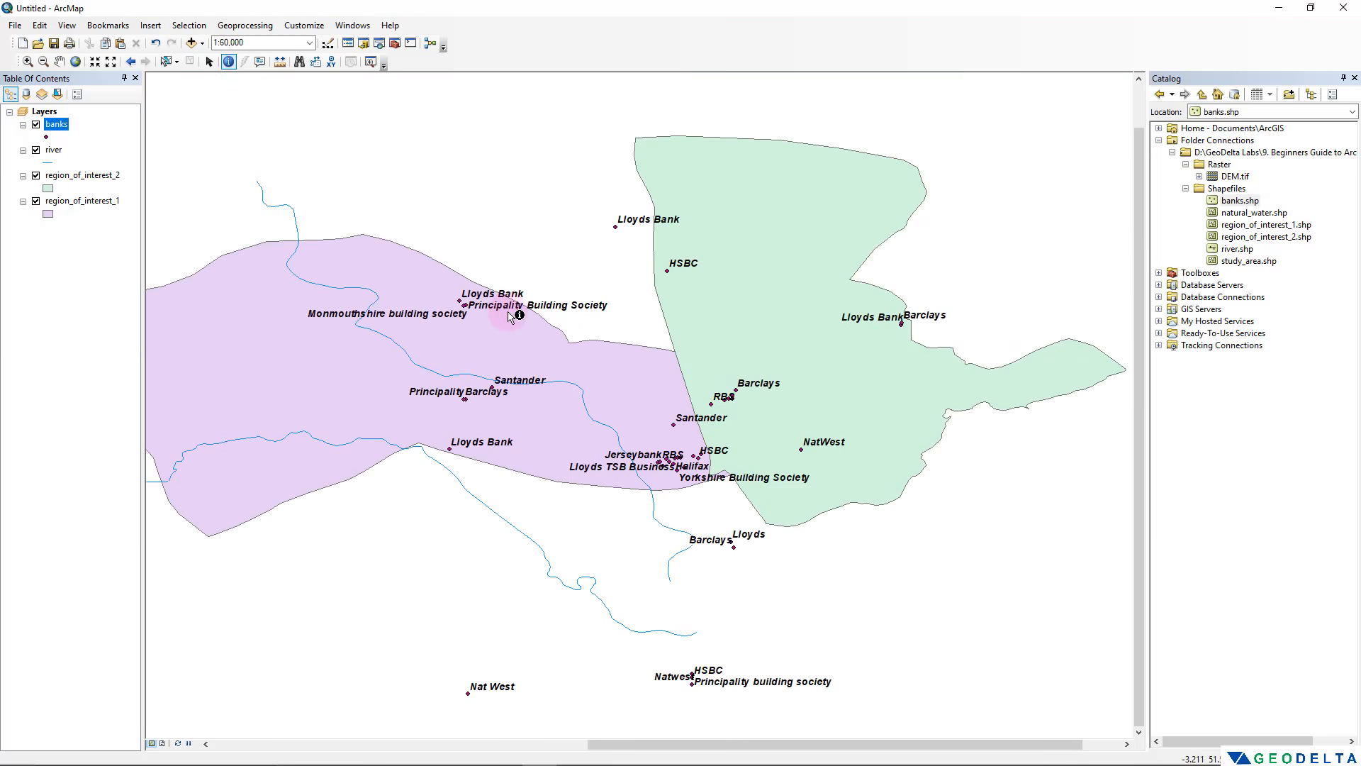
scroll(521, 325, down, 1)
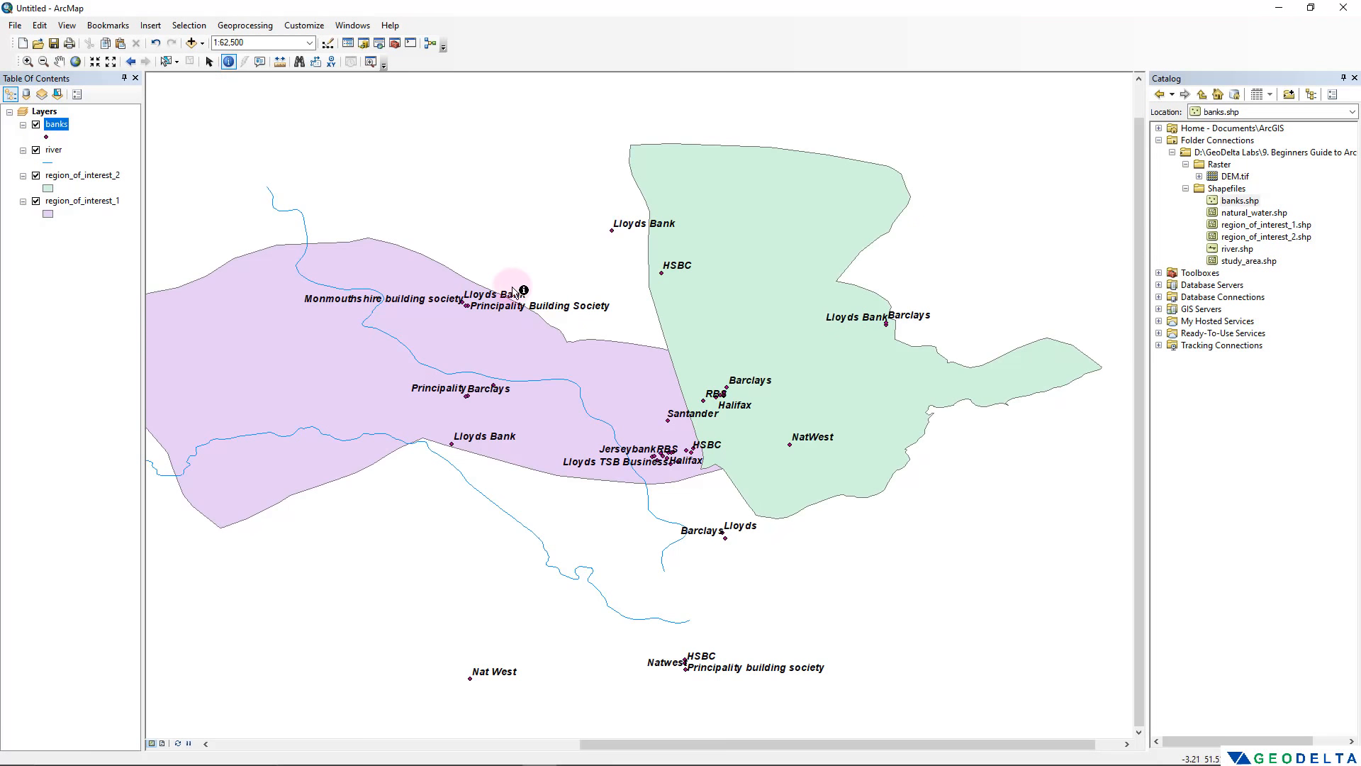
Change the banks layer's symbol to Circle 7 in red at size 14
right_click(54, 127)
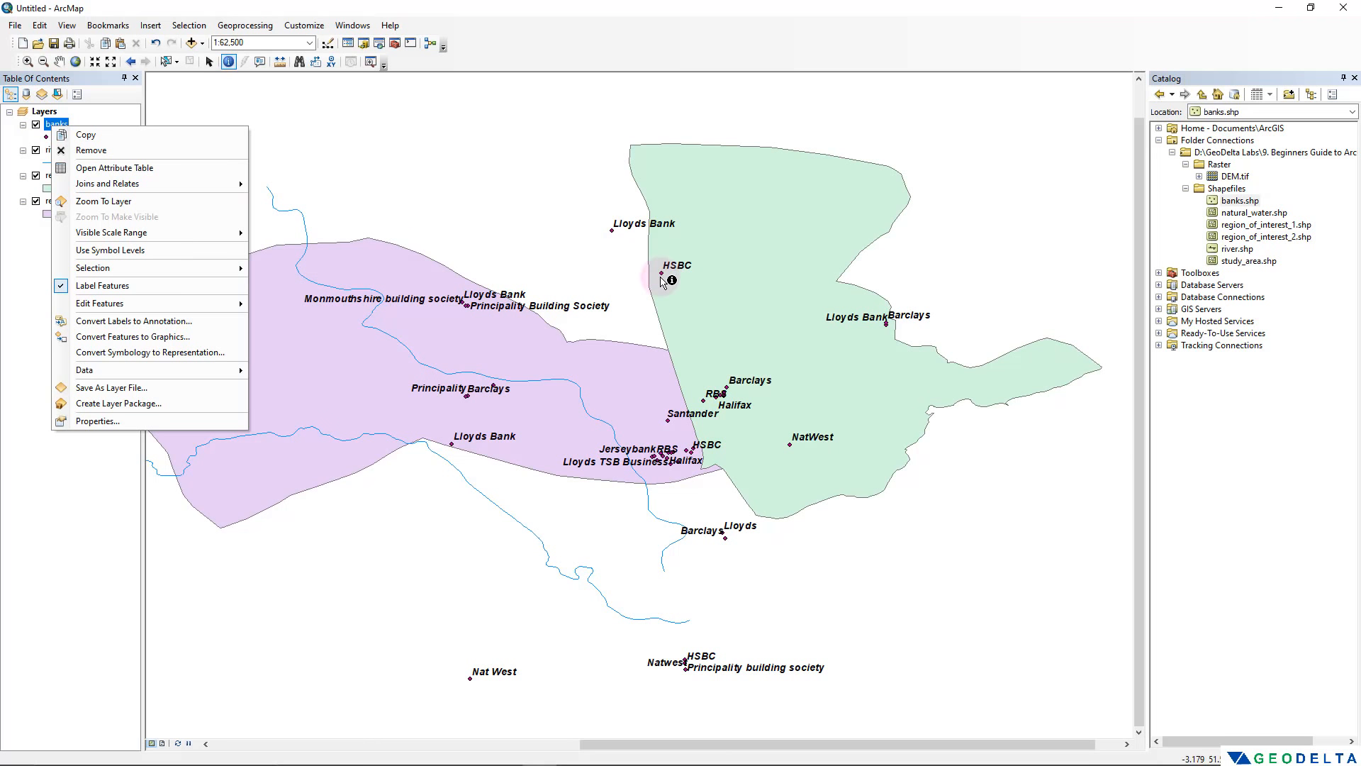
key(Escape)
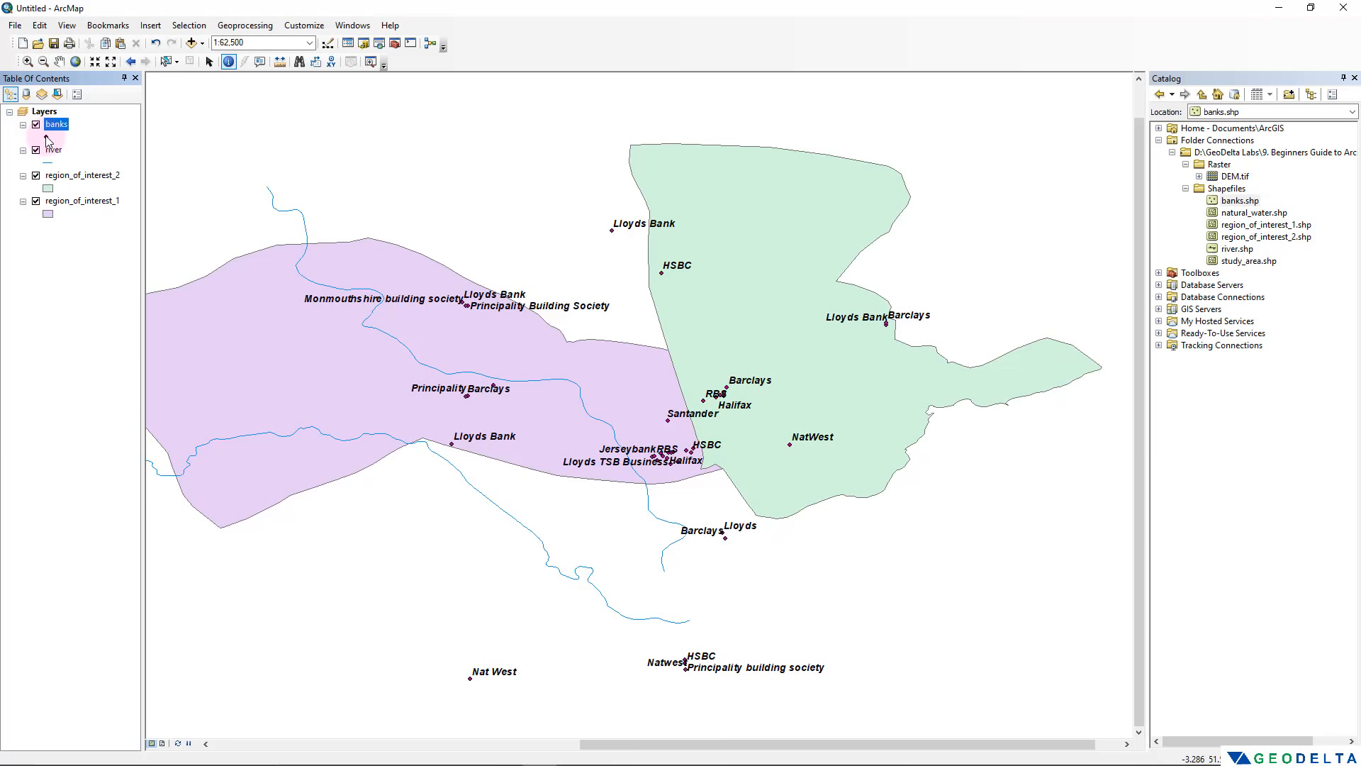
click(47, 138)
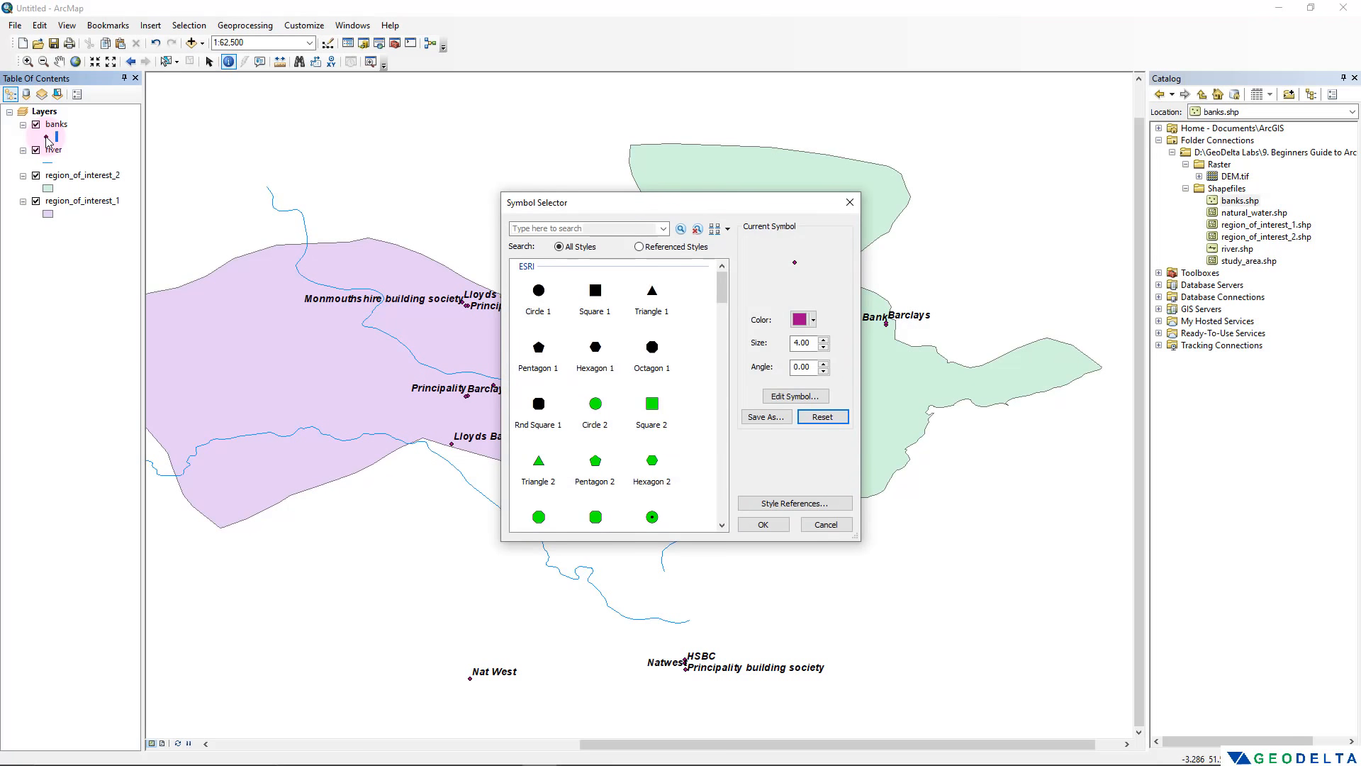
drag(773, 204, 305, 282)
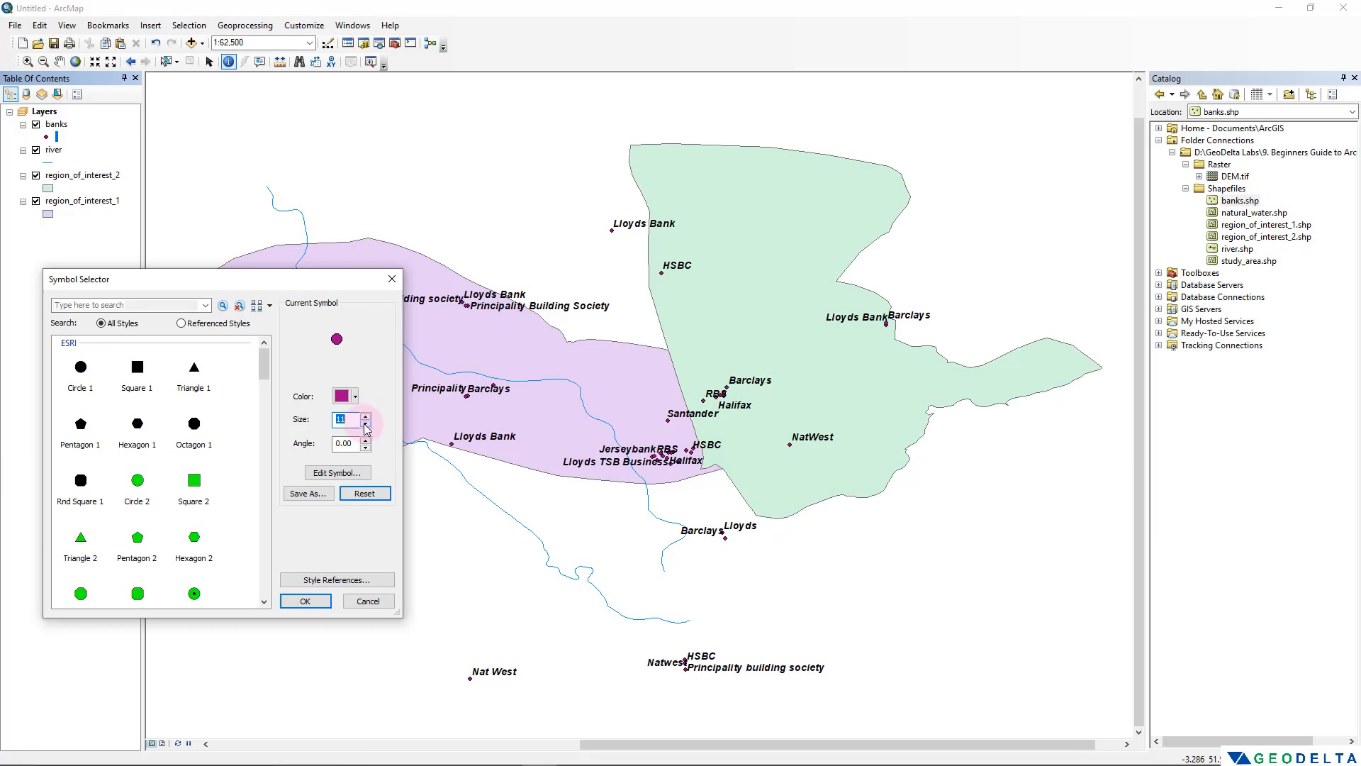
drag(263, 363, 269, 506)
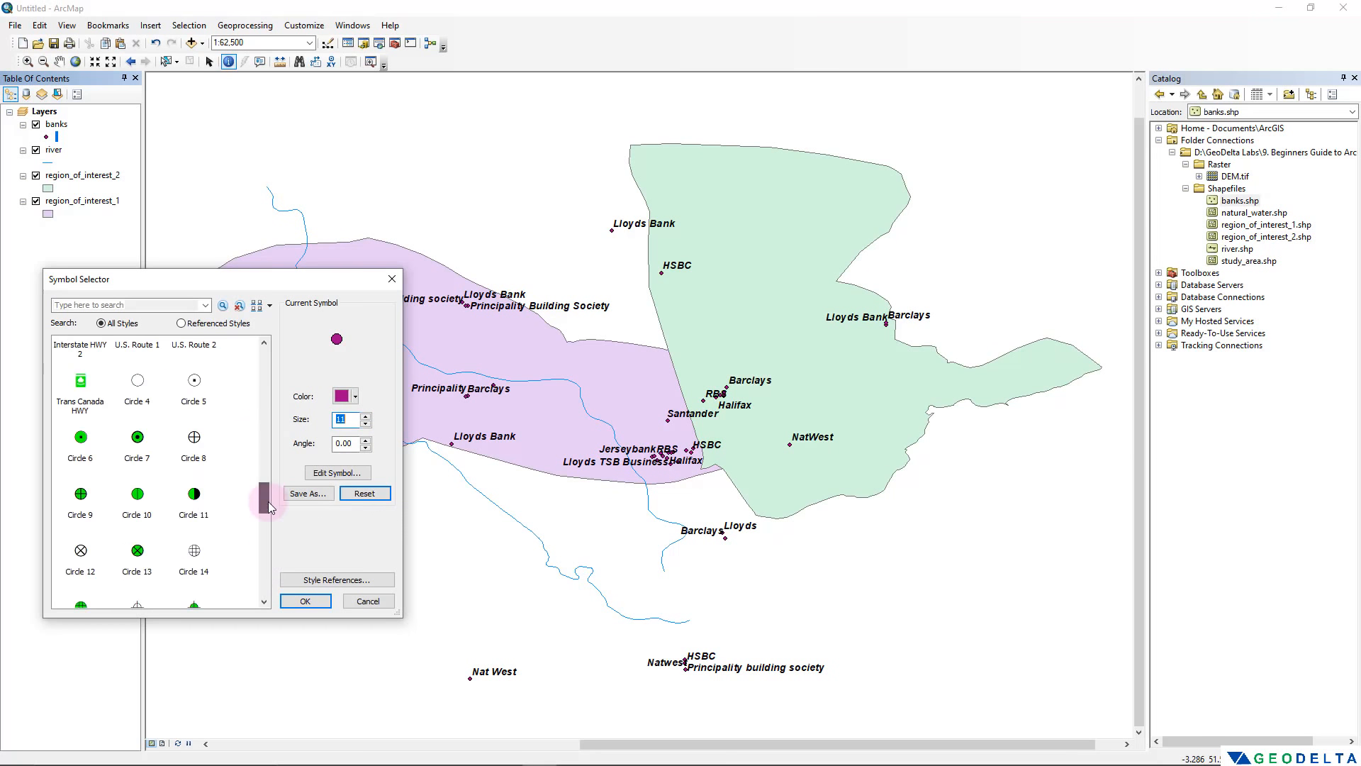
click(138, 441)
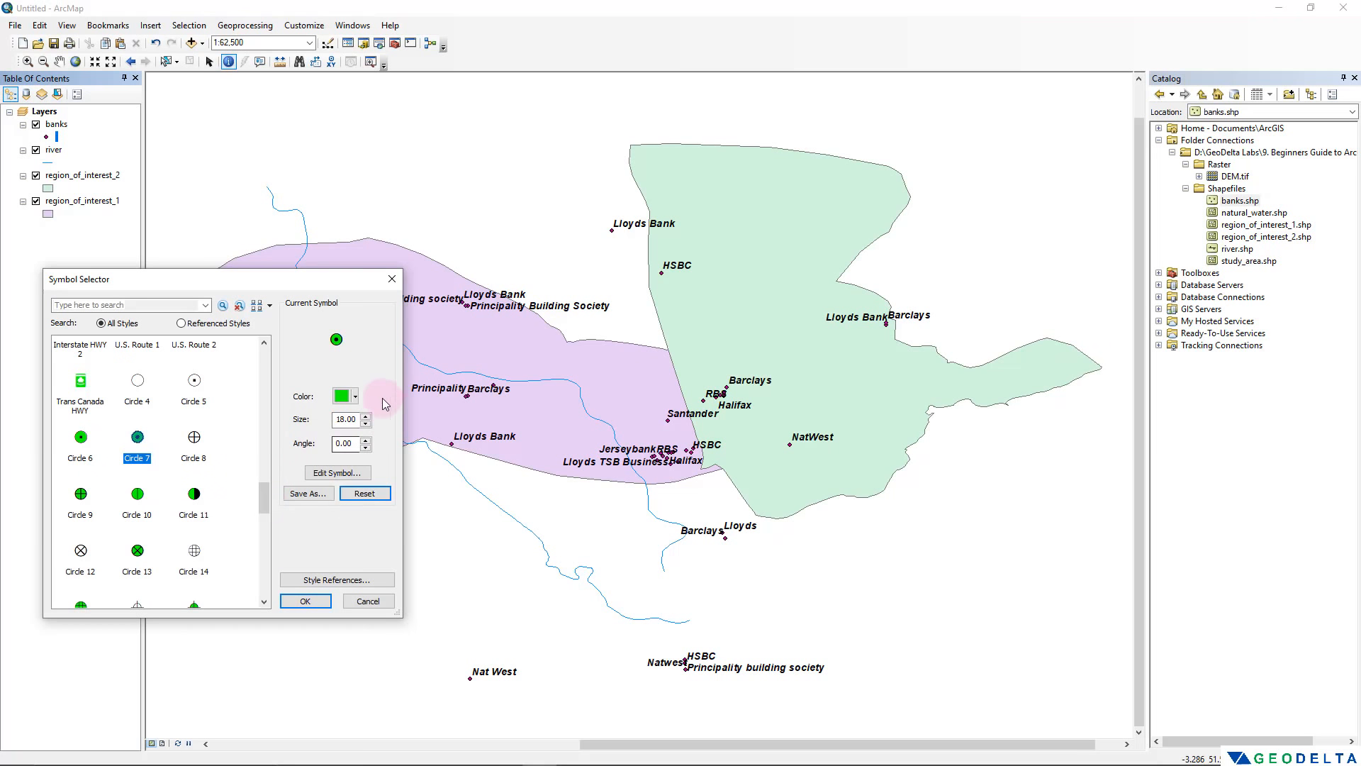
click(346, 396)
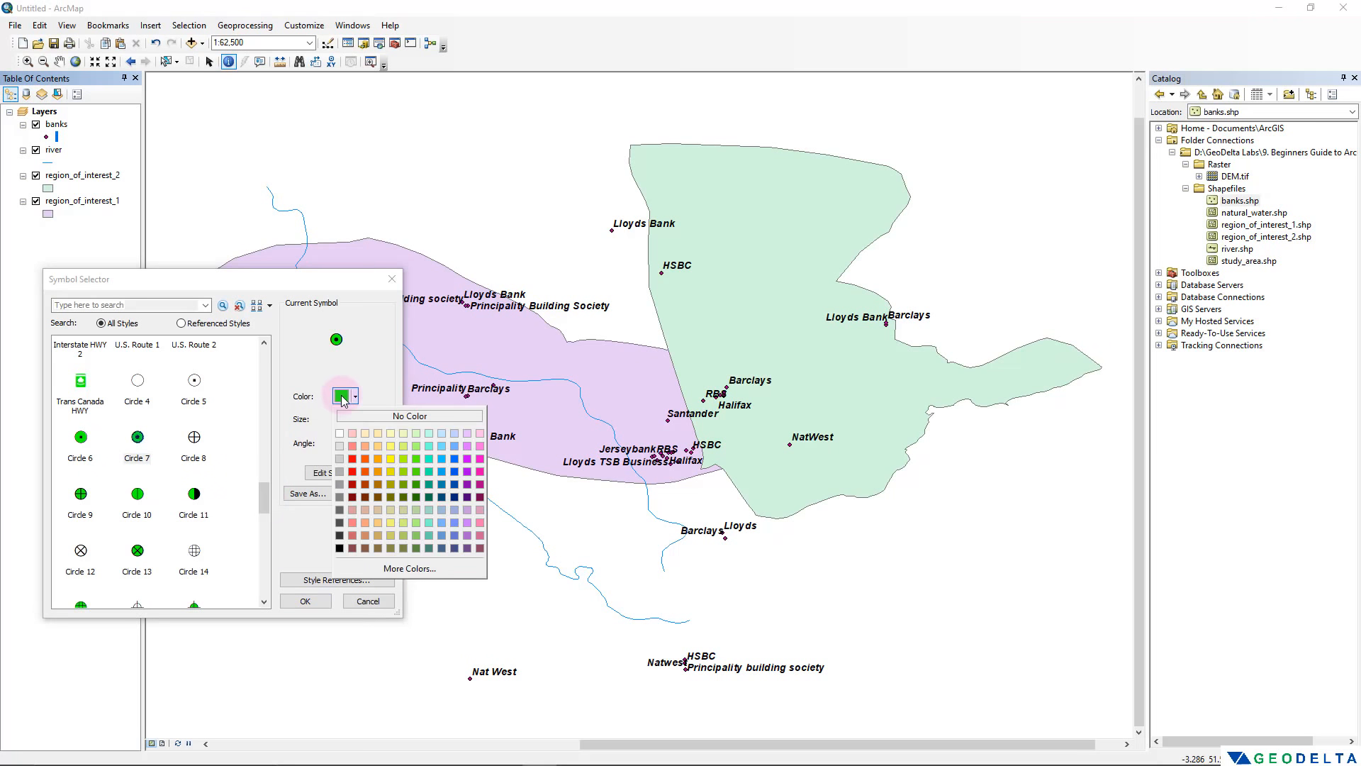
click(352, 458)
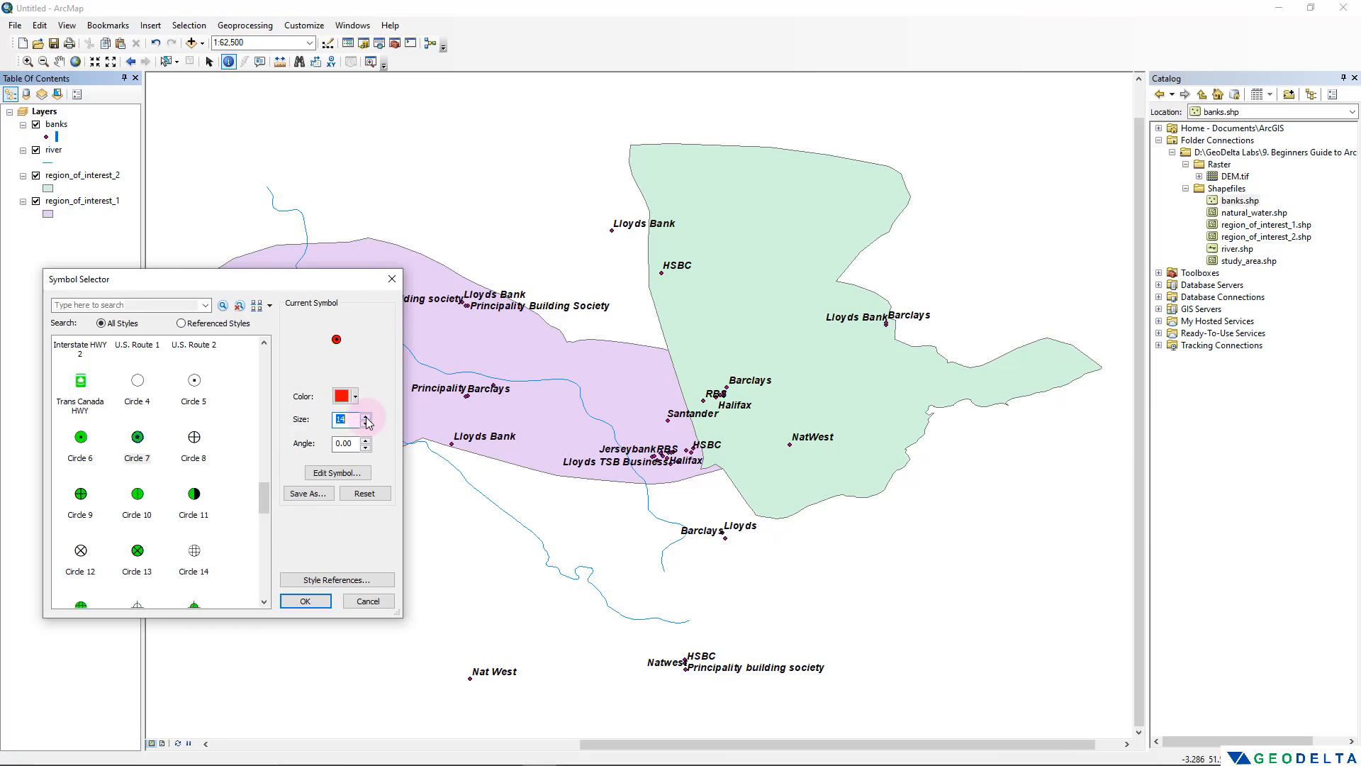
click(310, 602)
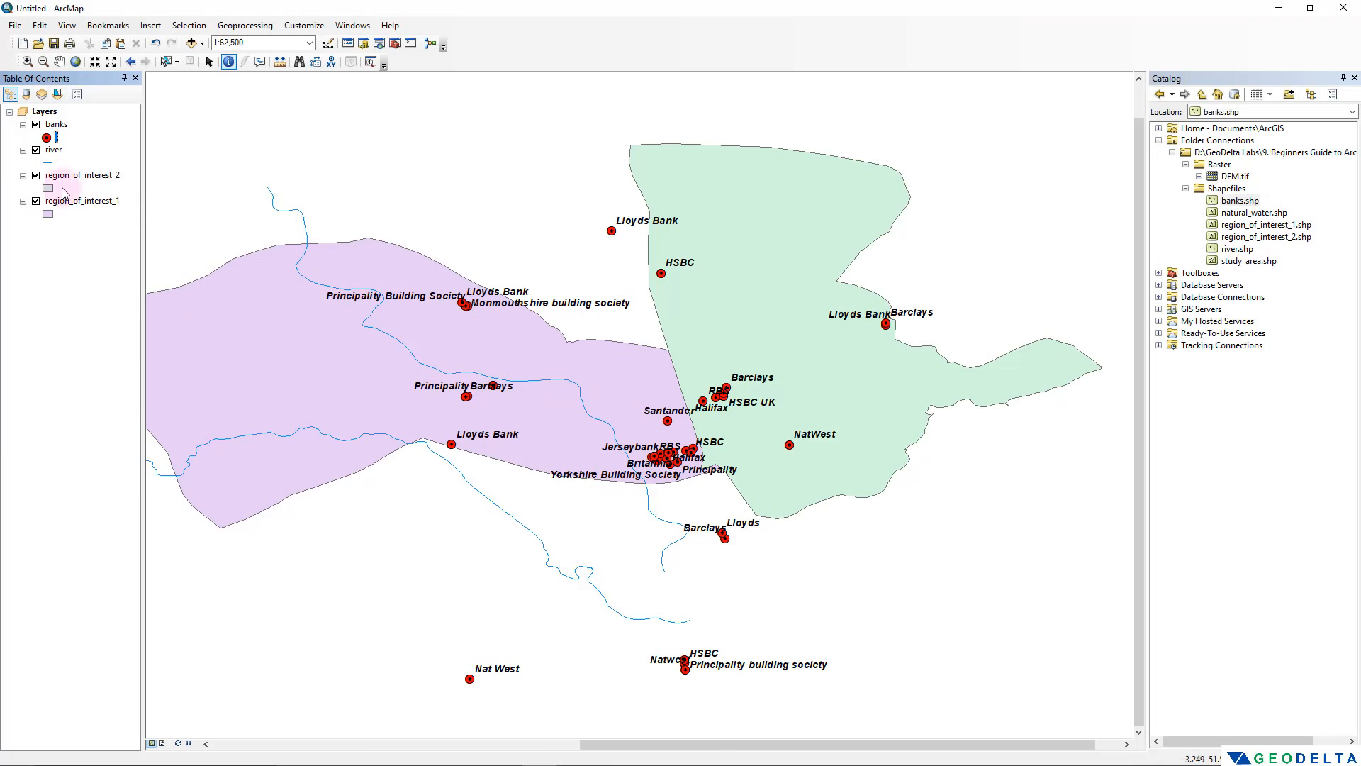
Turn off feature labelling for the banks layer in its layer properties
right_click(56, 125)
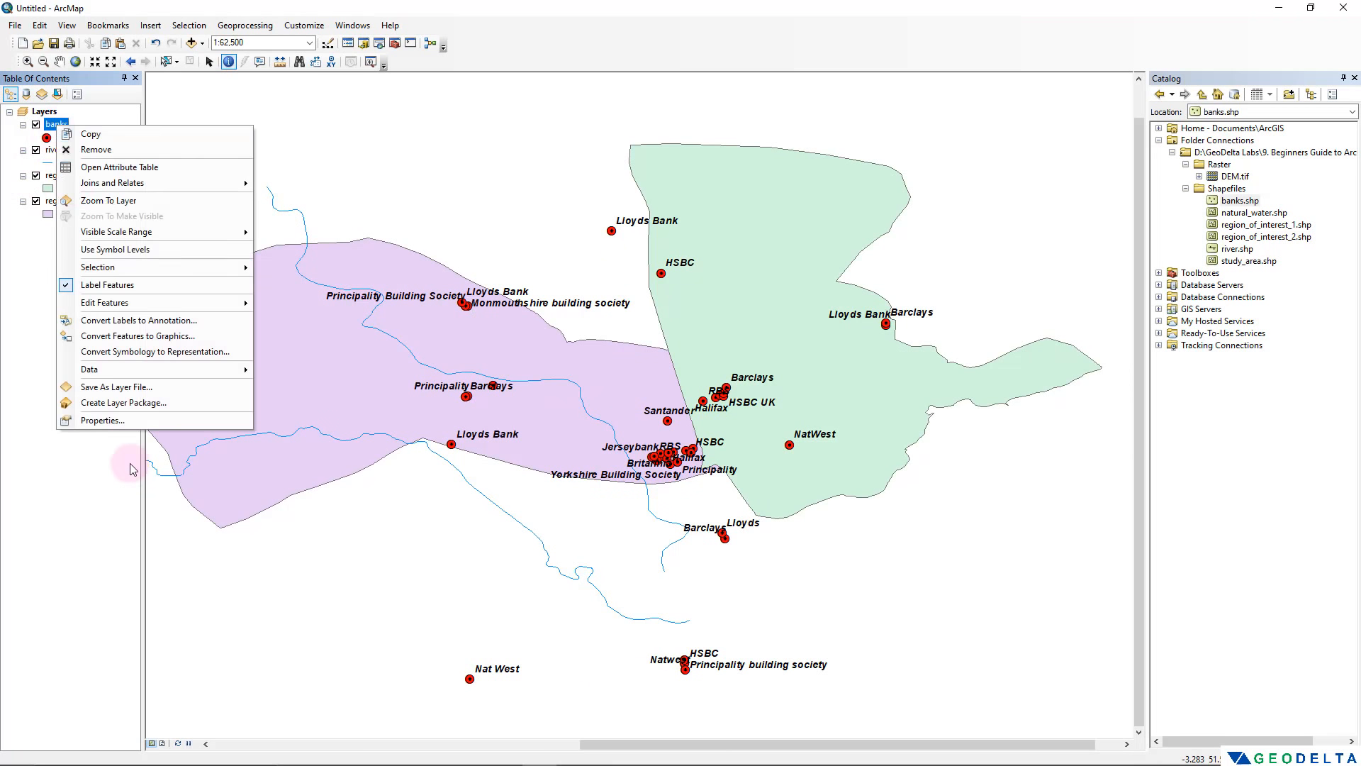
click(128, 423)
click(751, 234)
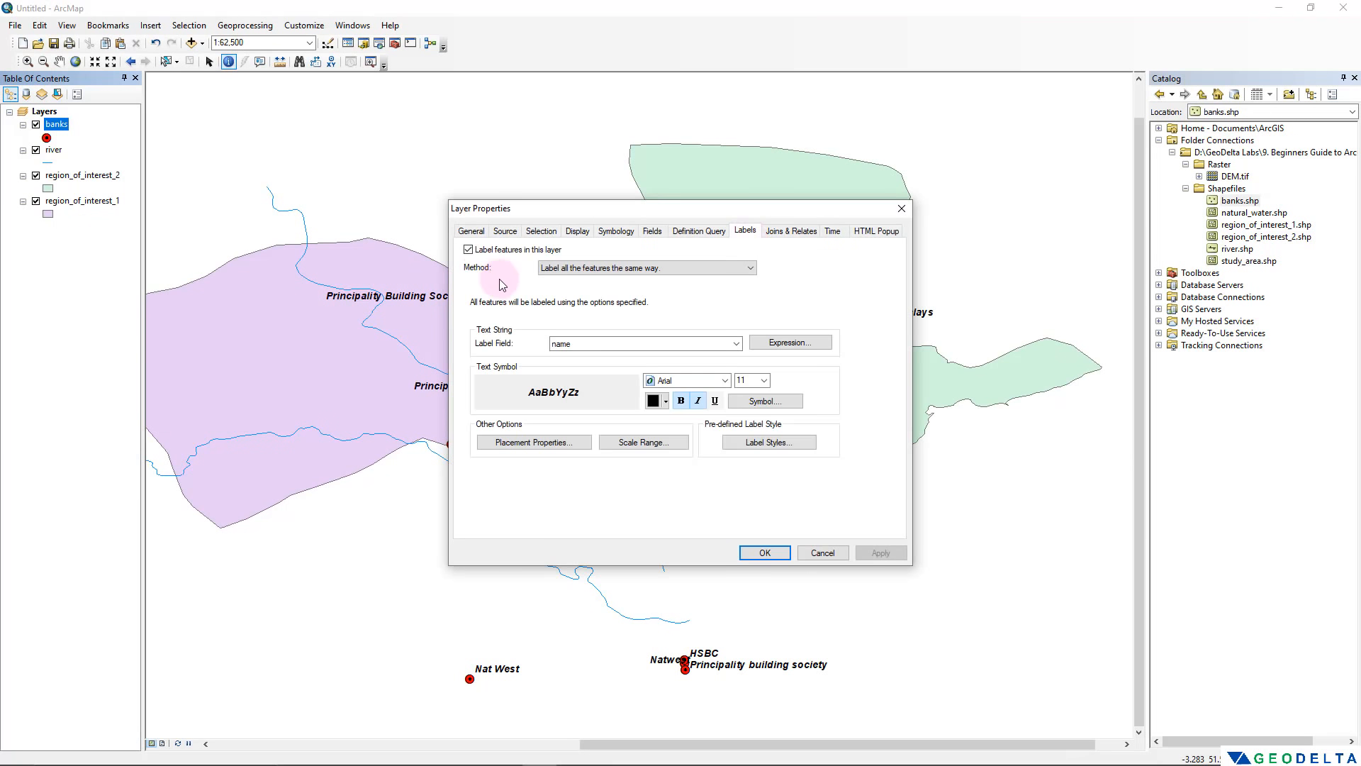
click(471, 252)
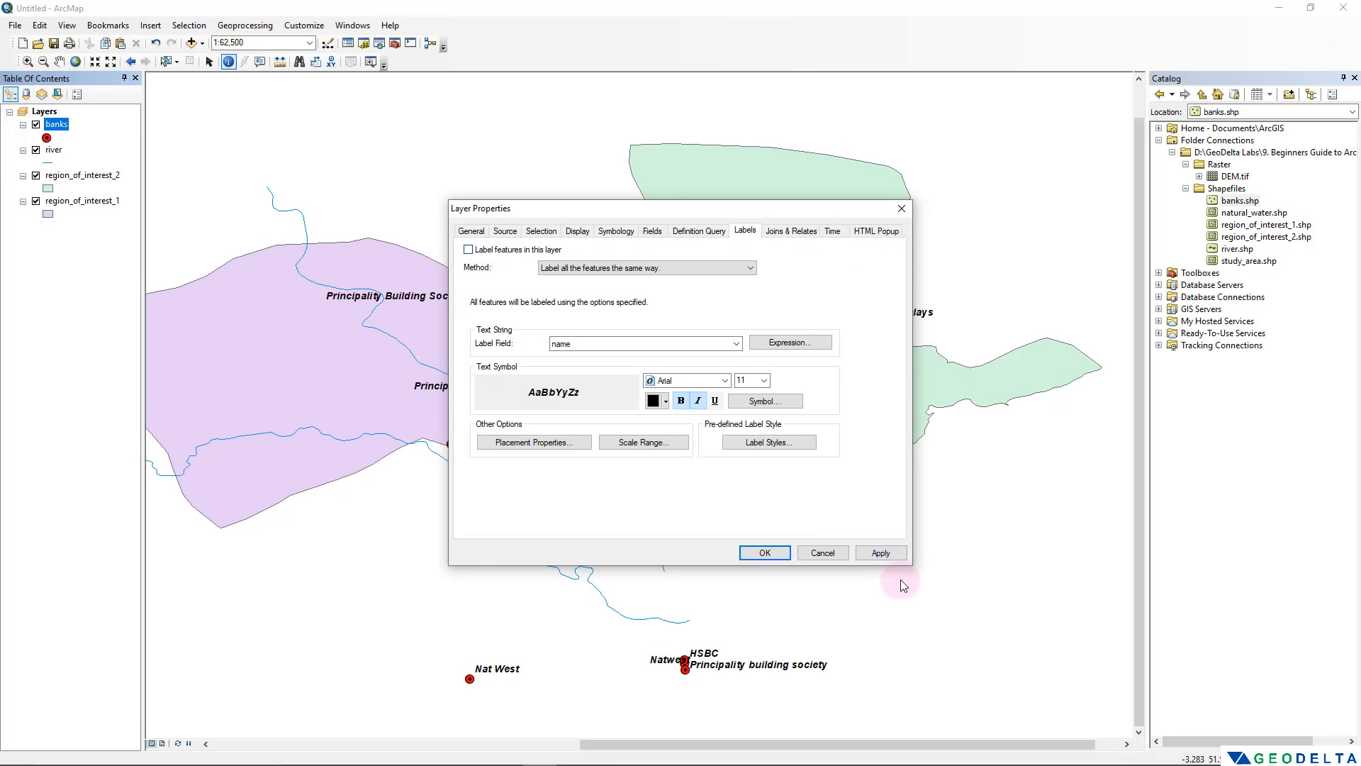
click(881, 553)
click(760, 554)
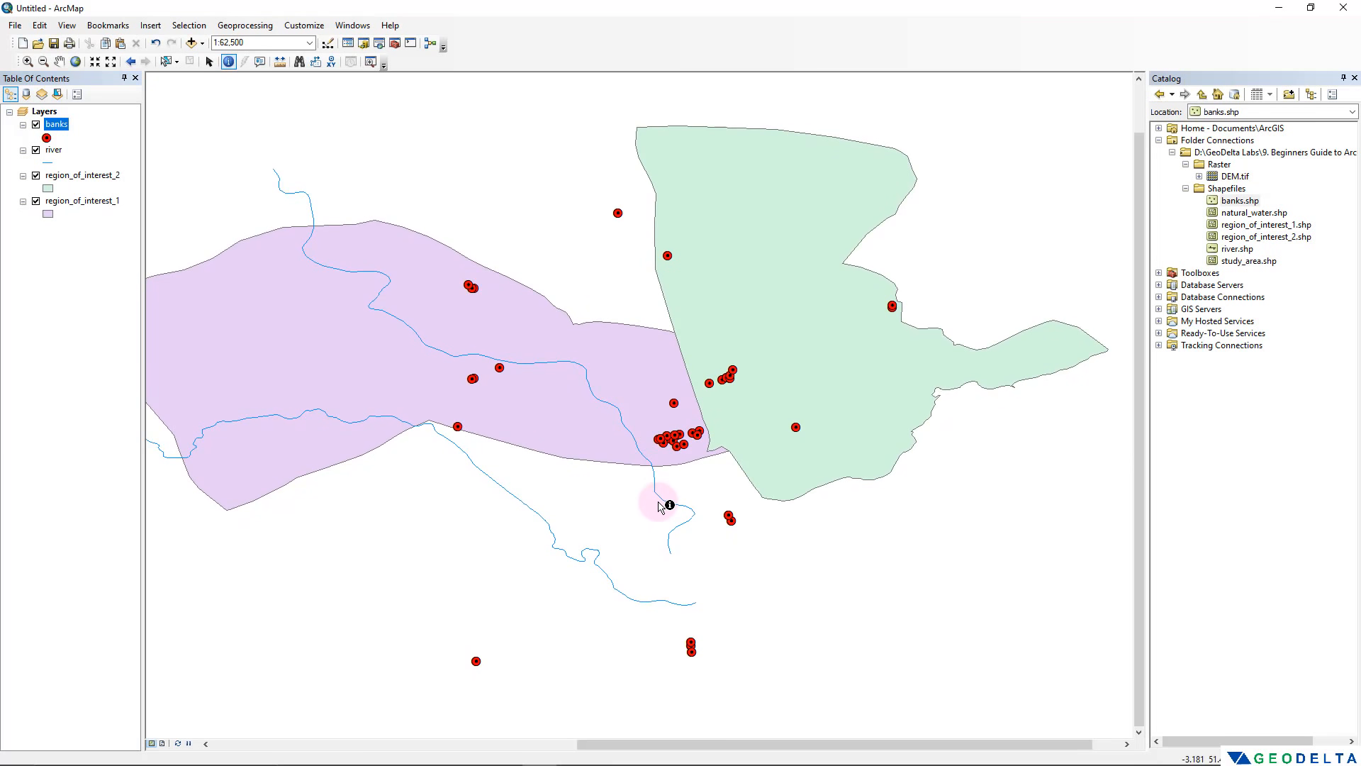
Restyle the river layer's line symbol with a darker blue colour and a width of 1.7
drag(627, 455, 641, 468)
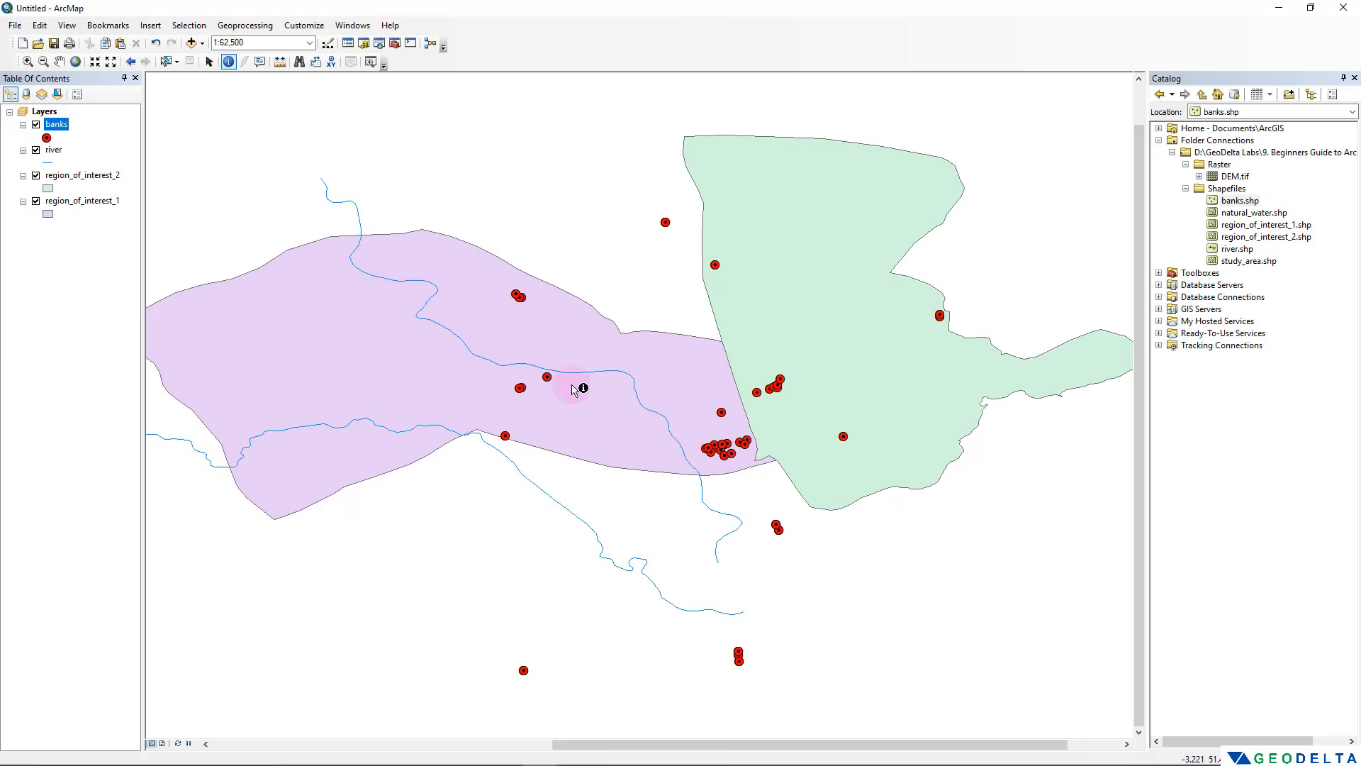
click(48, 163)
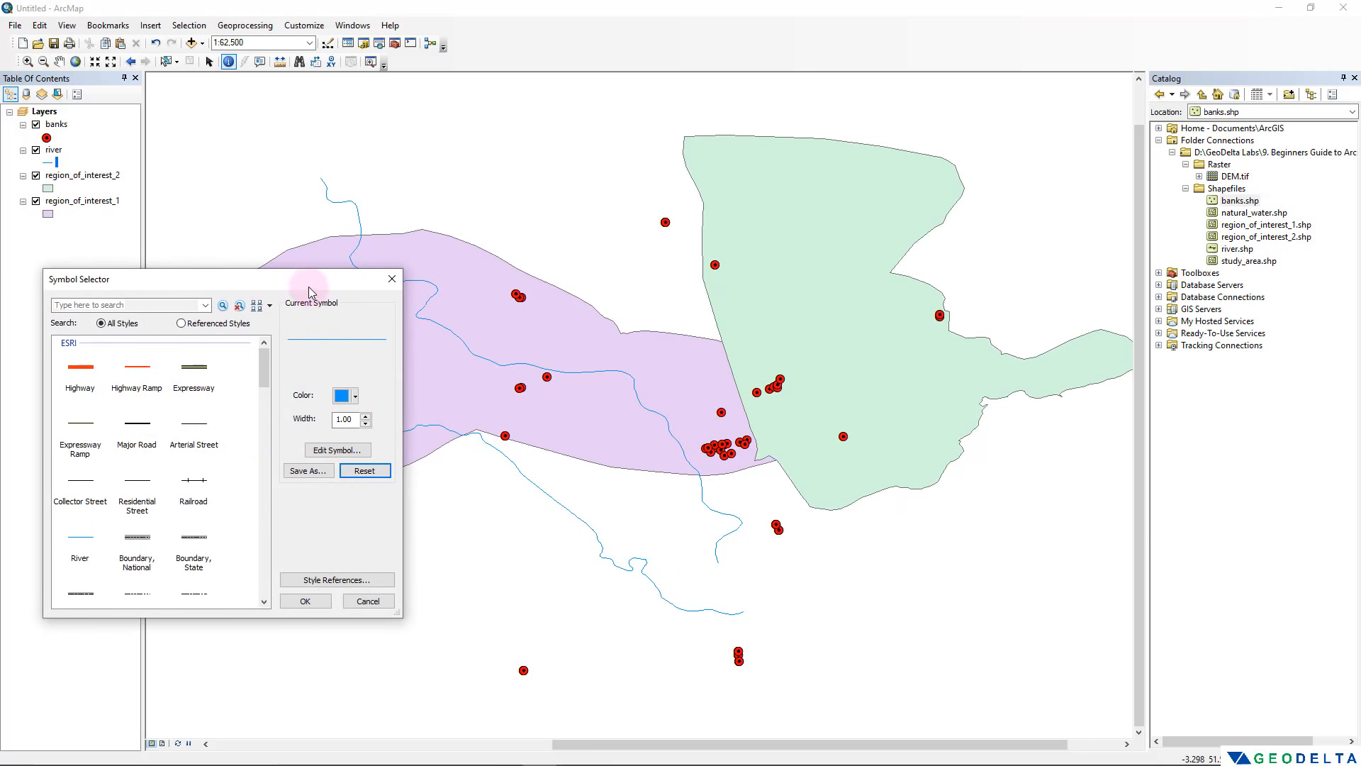
drag(308, 287, 295, 253)
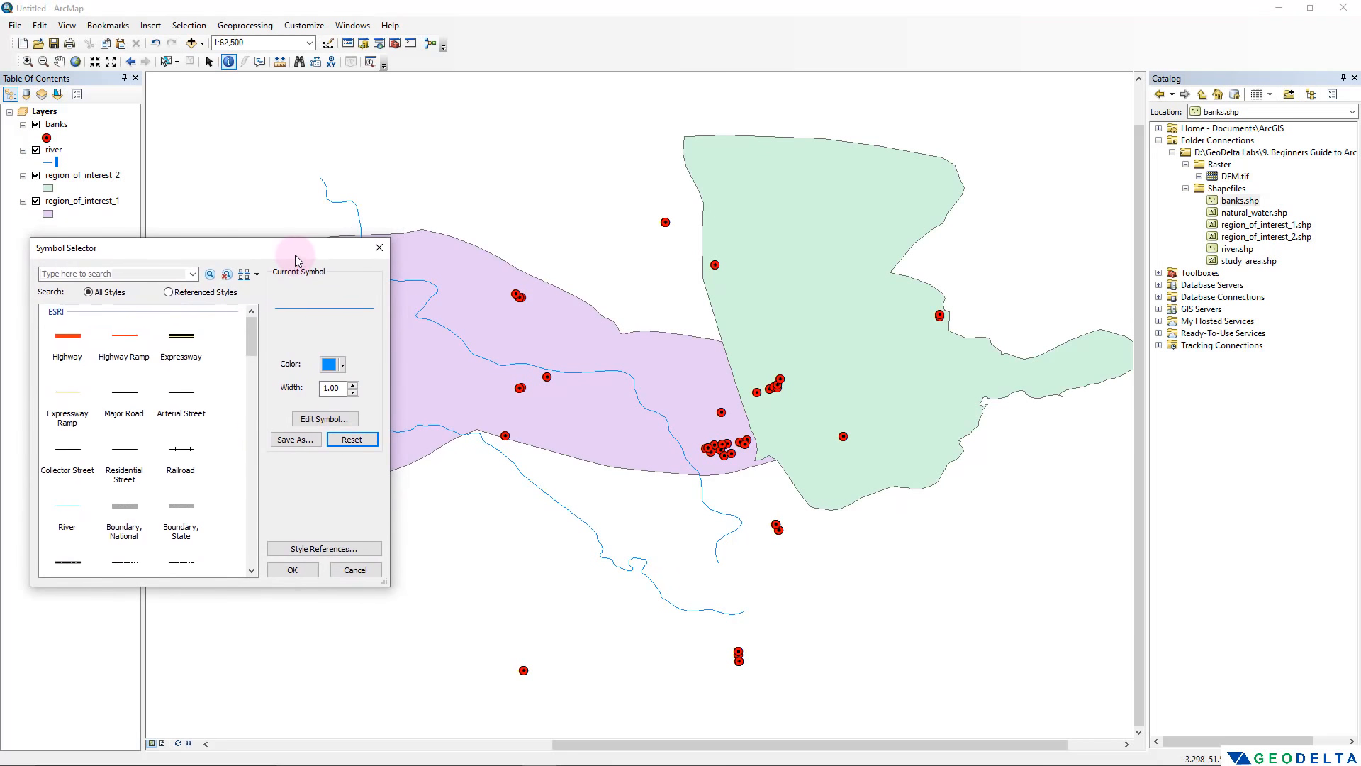
click(341, 365)
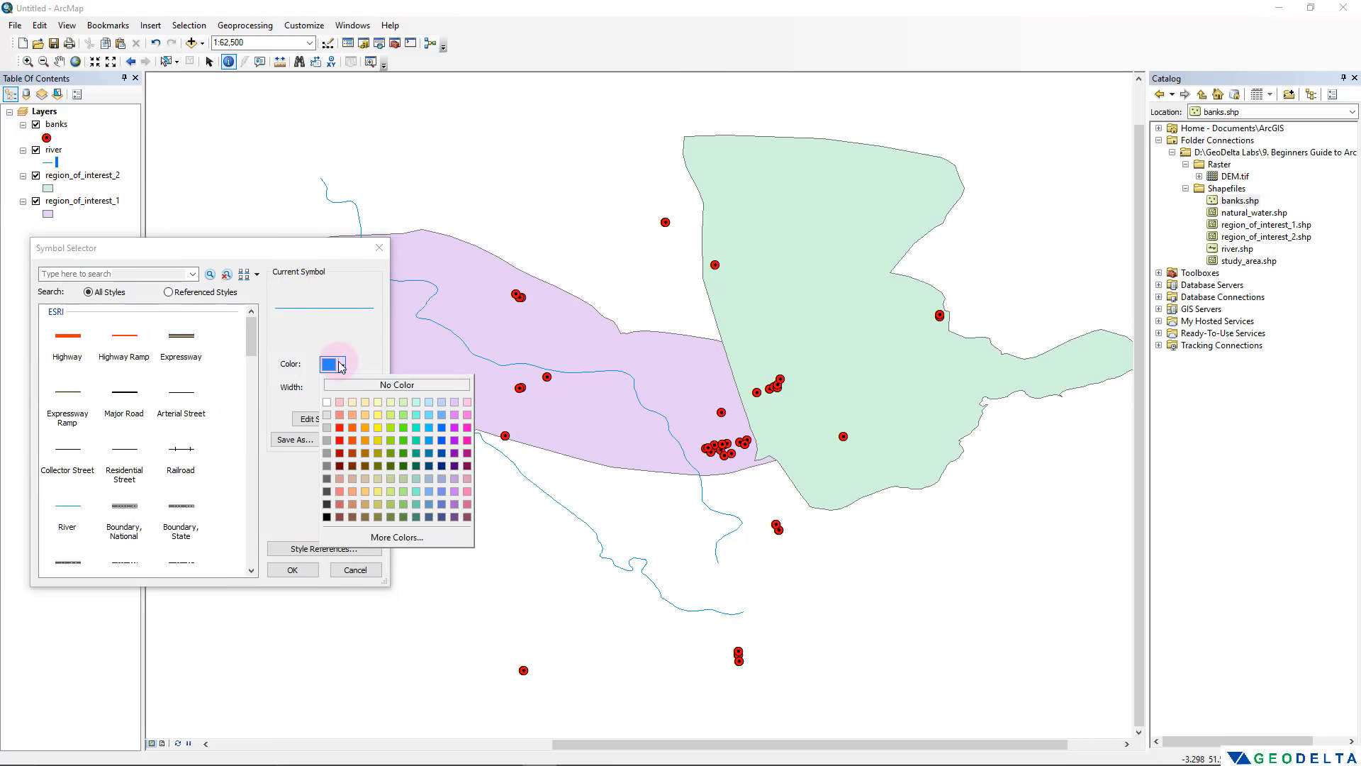
click(339, 366)
click(342, 368)
click(442, 453)
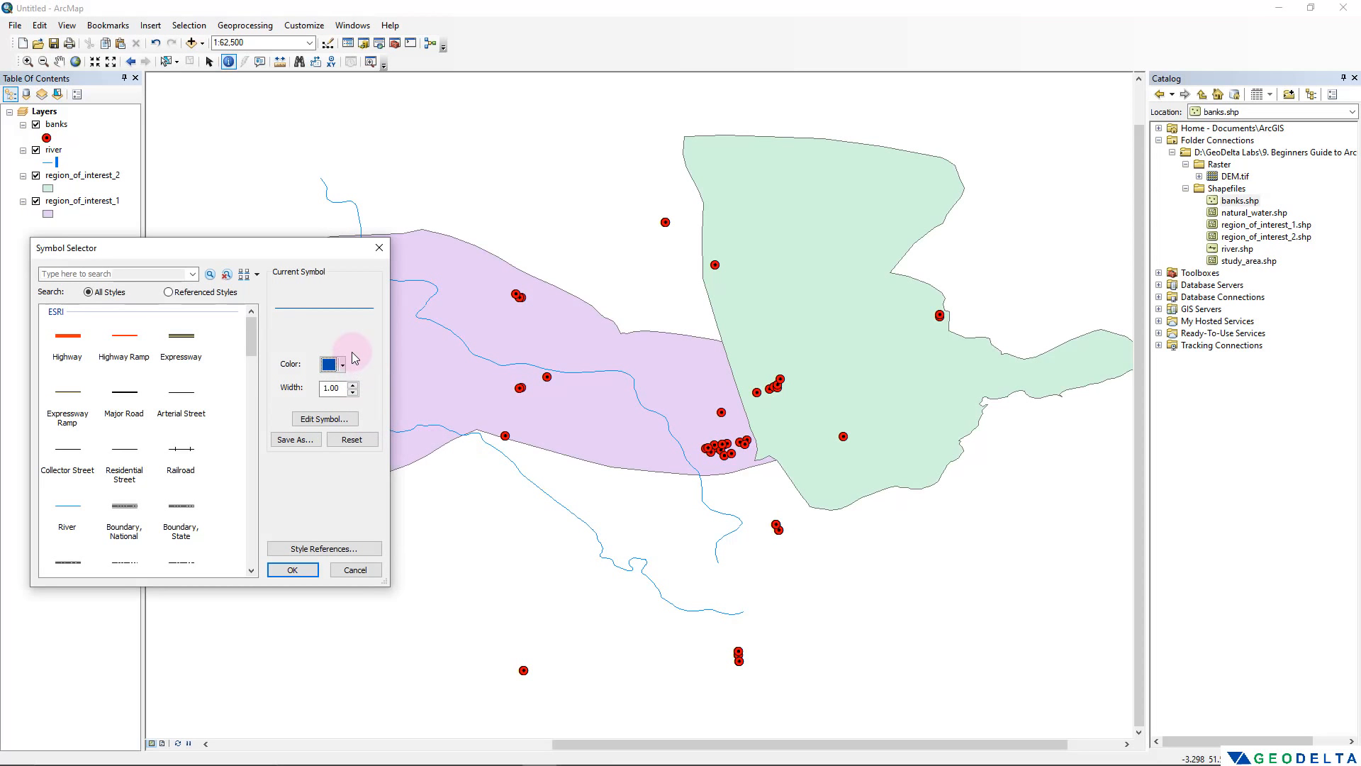
click(353, 385)
click(353, 385)
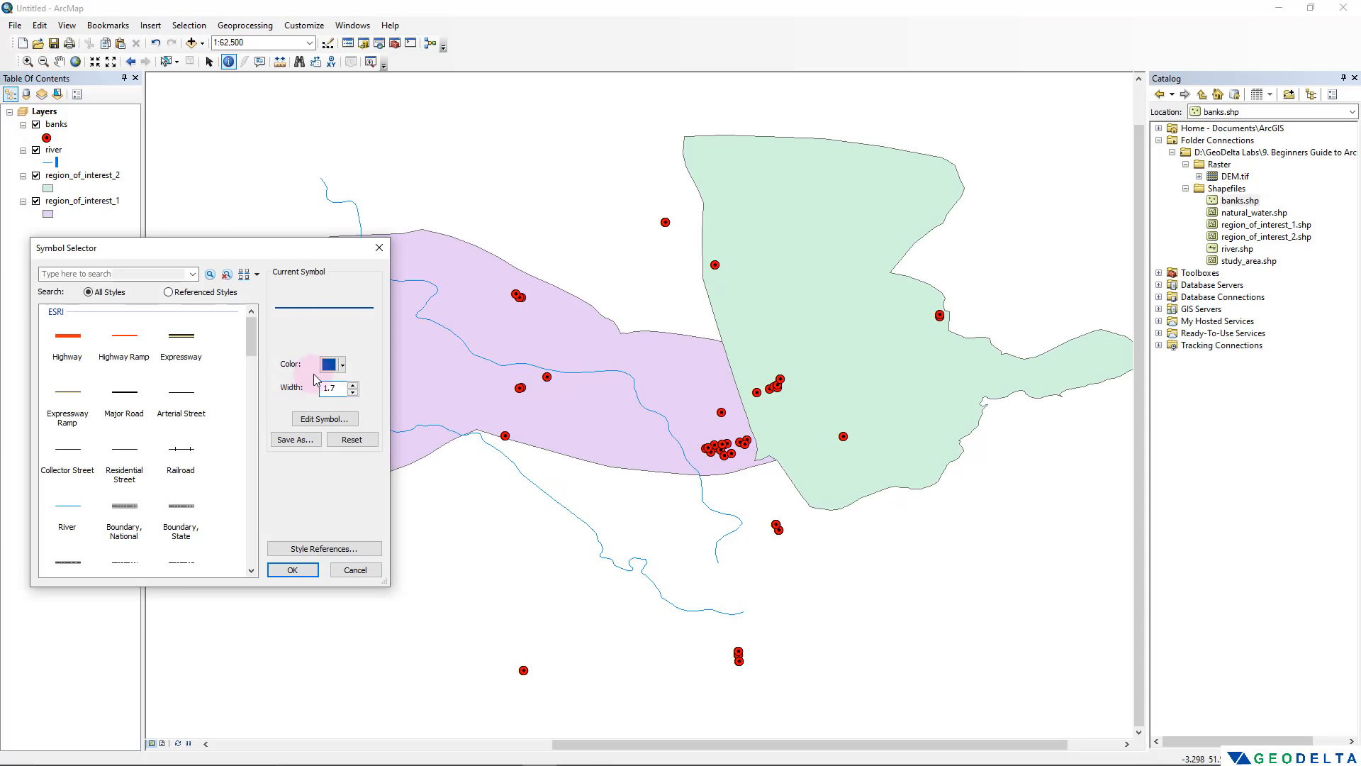
click(308, 572)
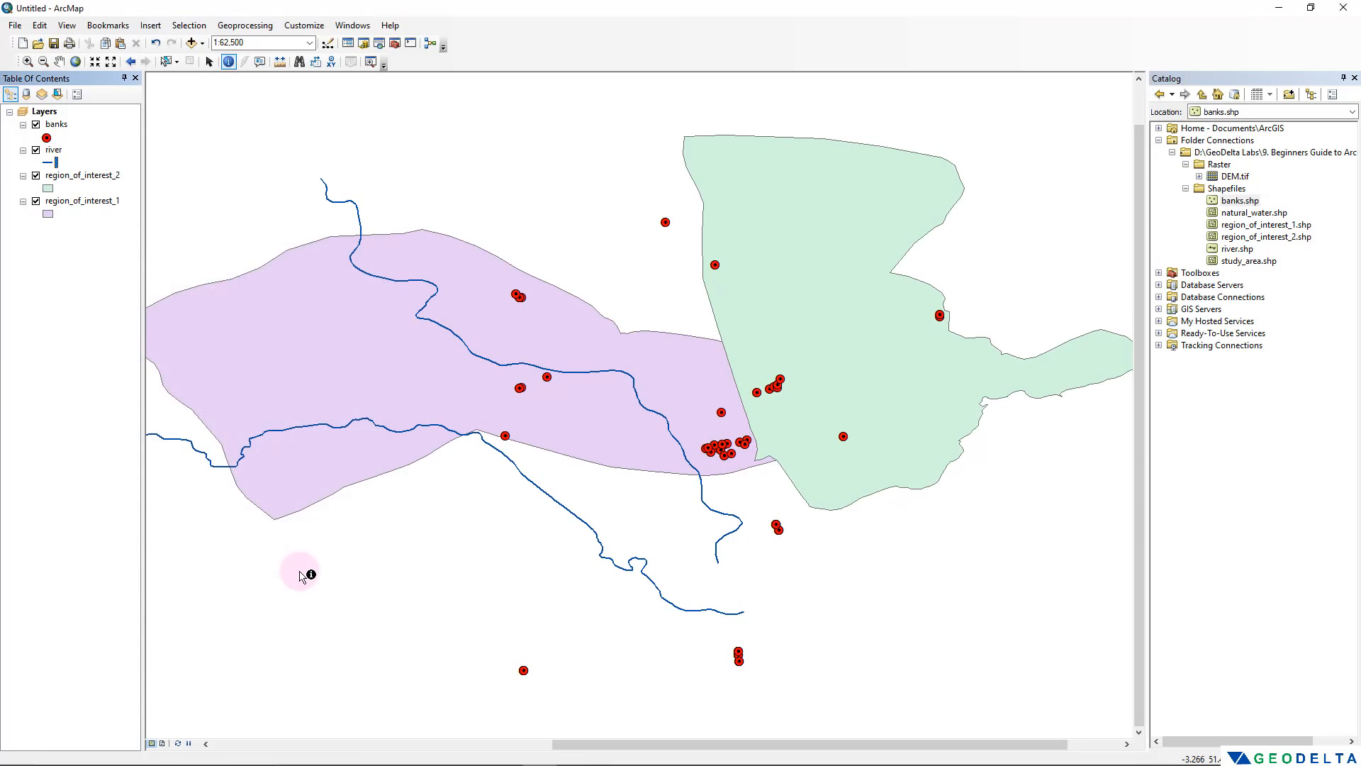
Change the fill colour of the region_of_interest_2 layer to bright light purple
drag(333, 483, 540, 487)
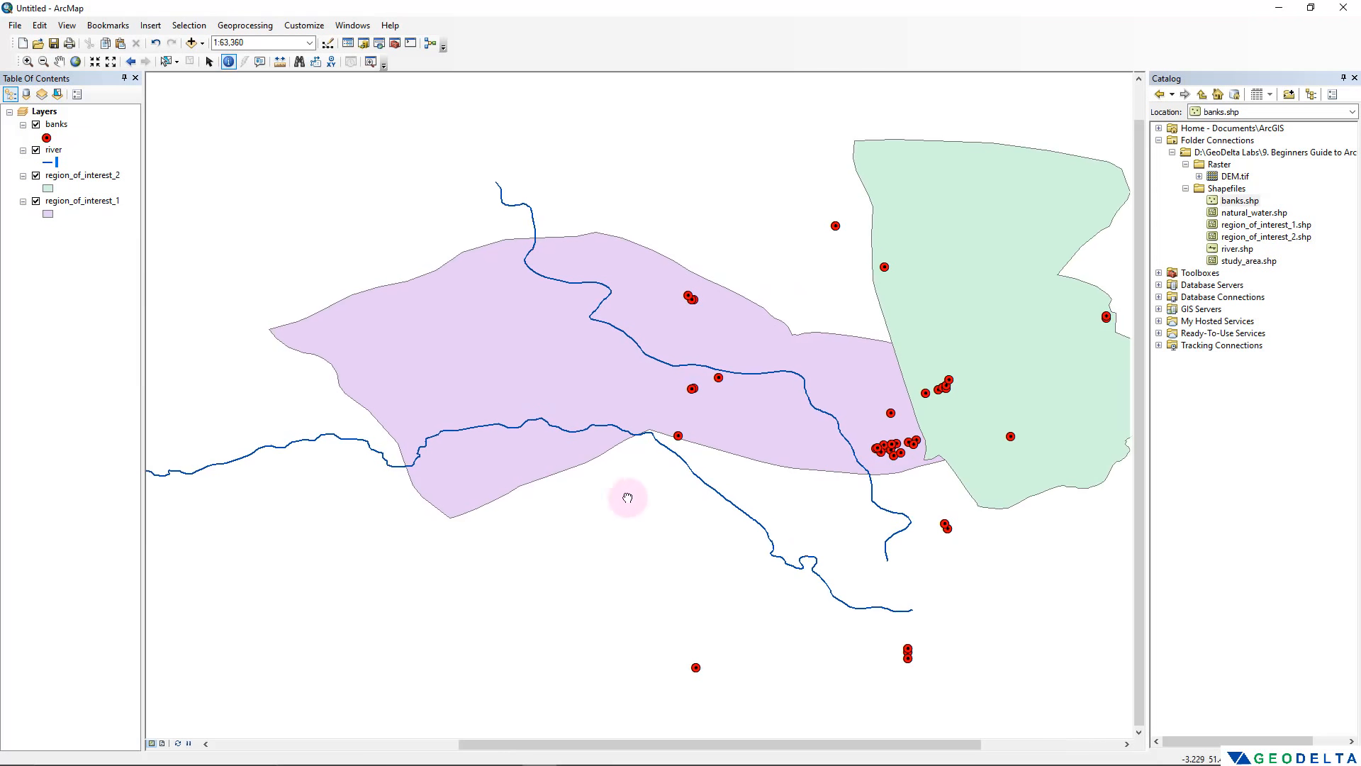
drag(628, 495, 510, 523)
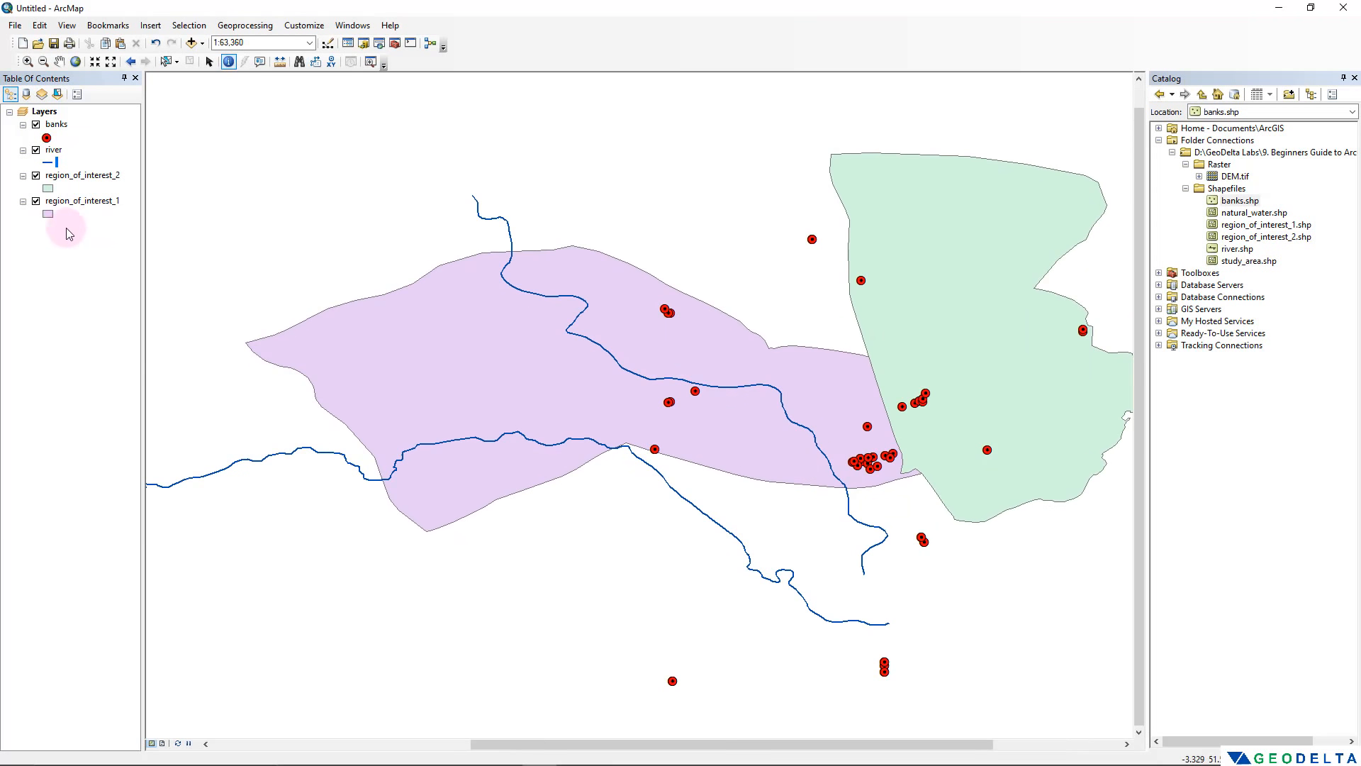
click(48, 188)
click(345, 368)
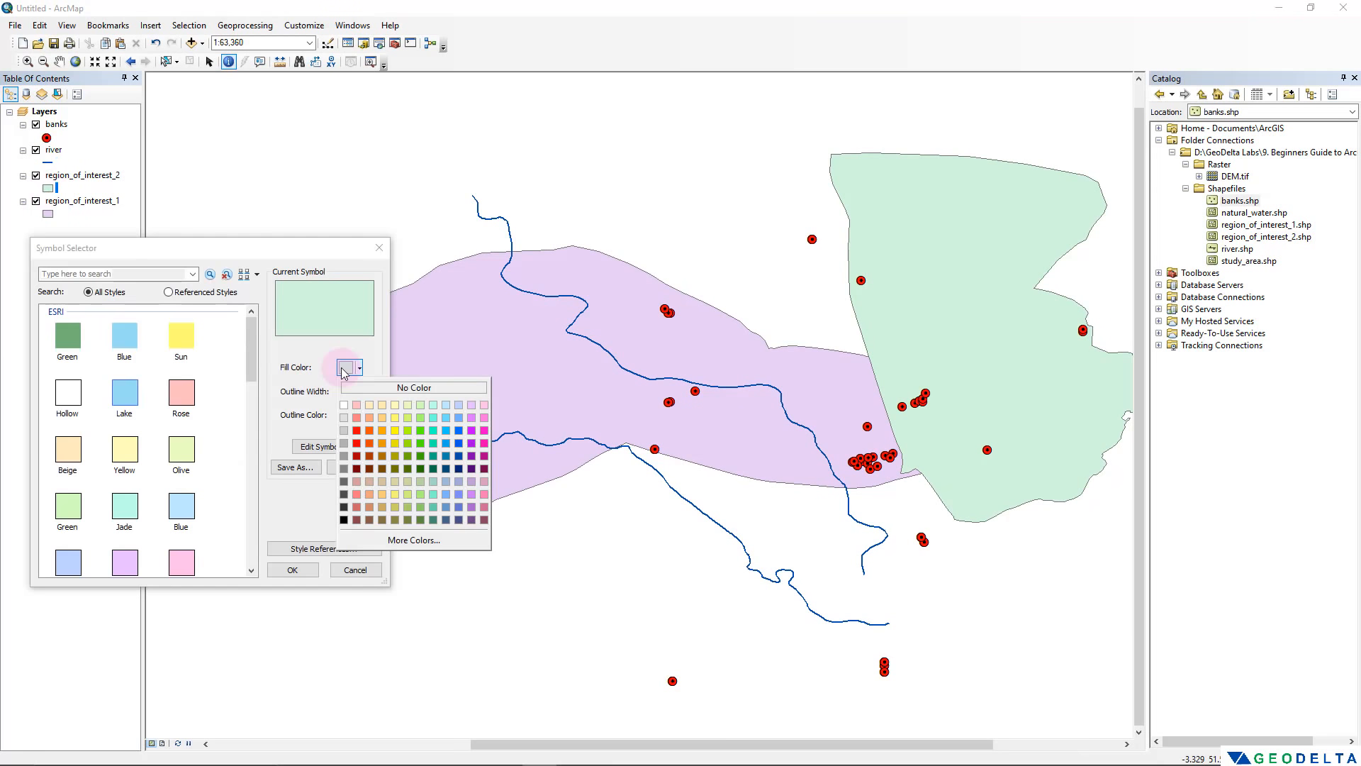
click(474, 416)
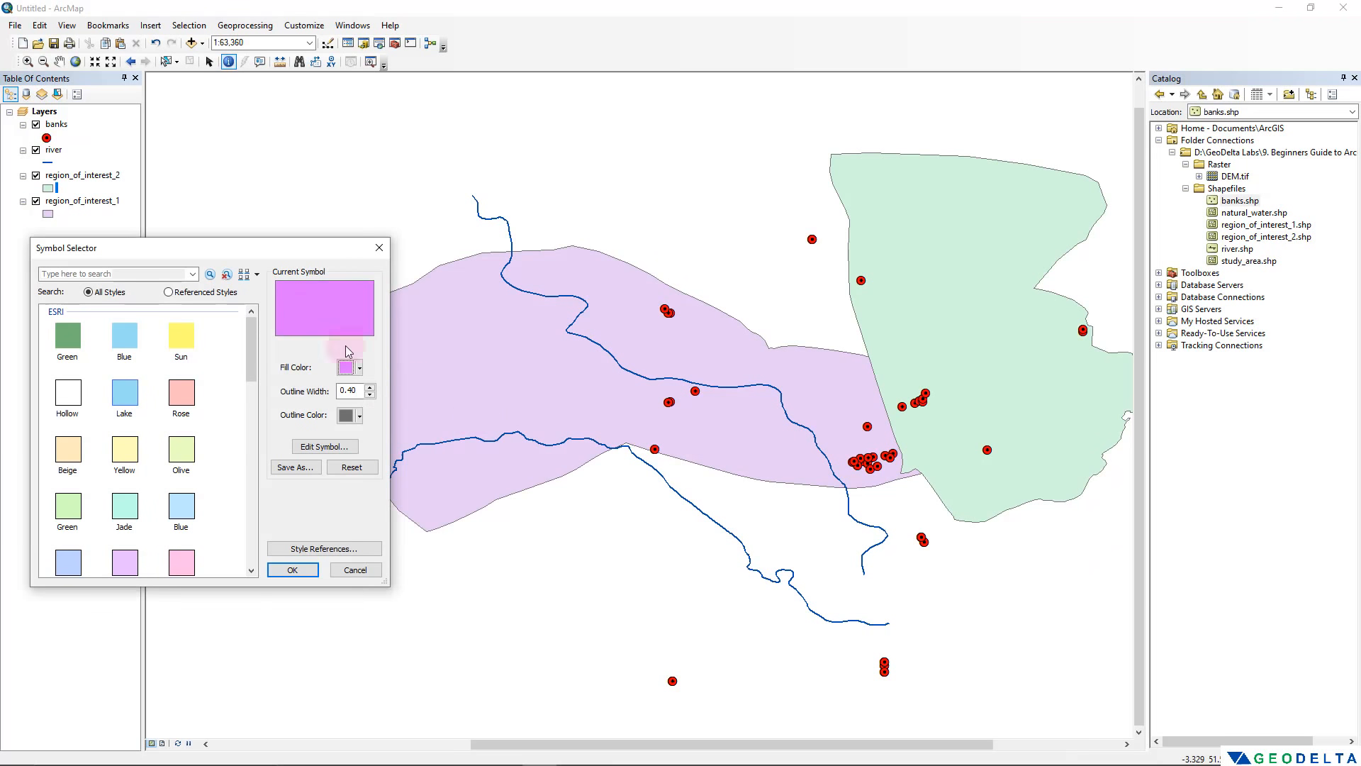
click(292, 569)
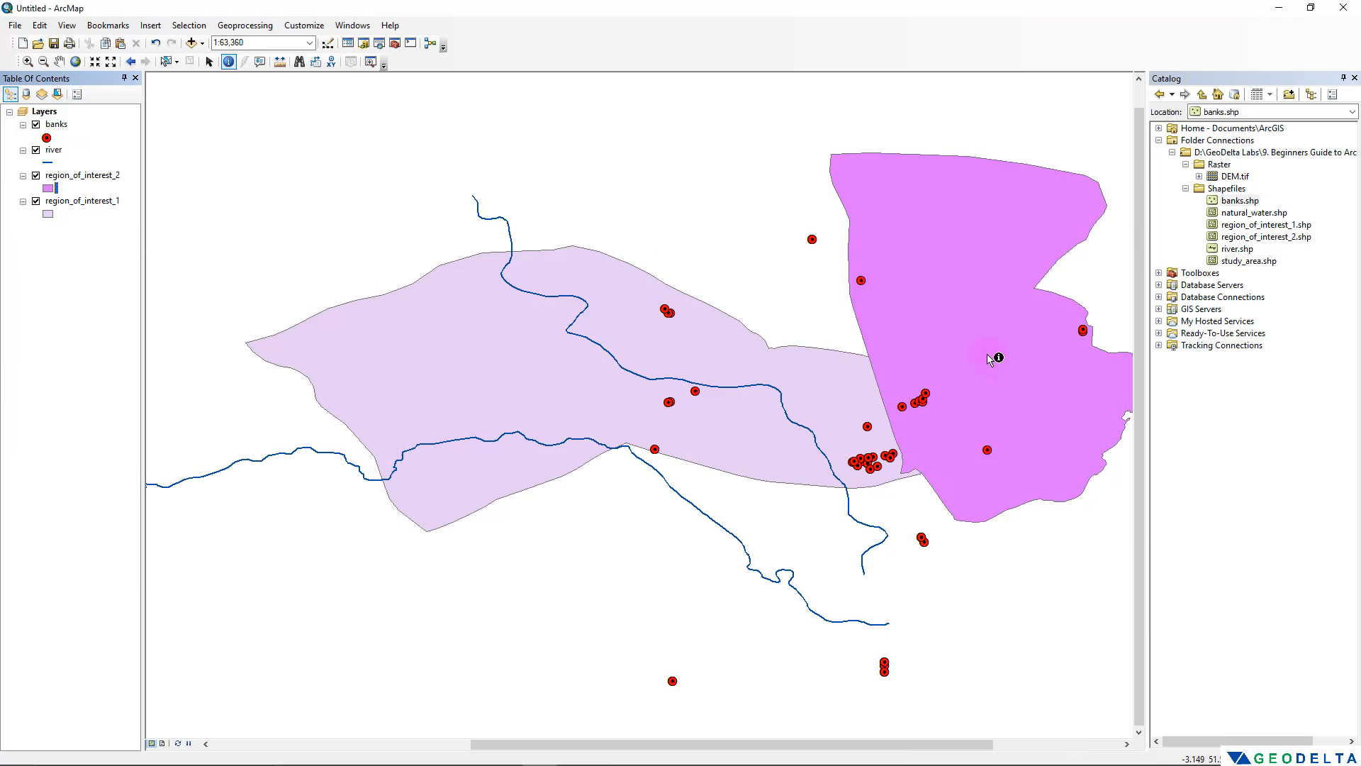
Change the fill colour of the region_of_interest_1 layer to bright green
click(48, 214)
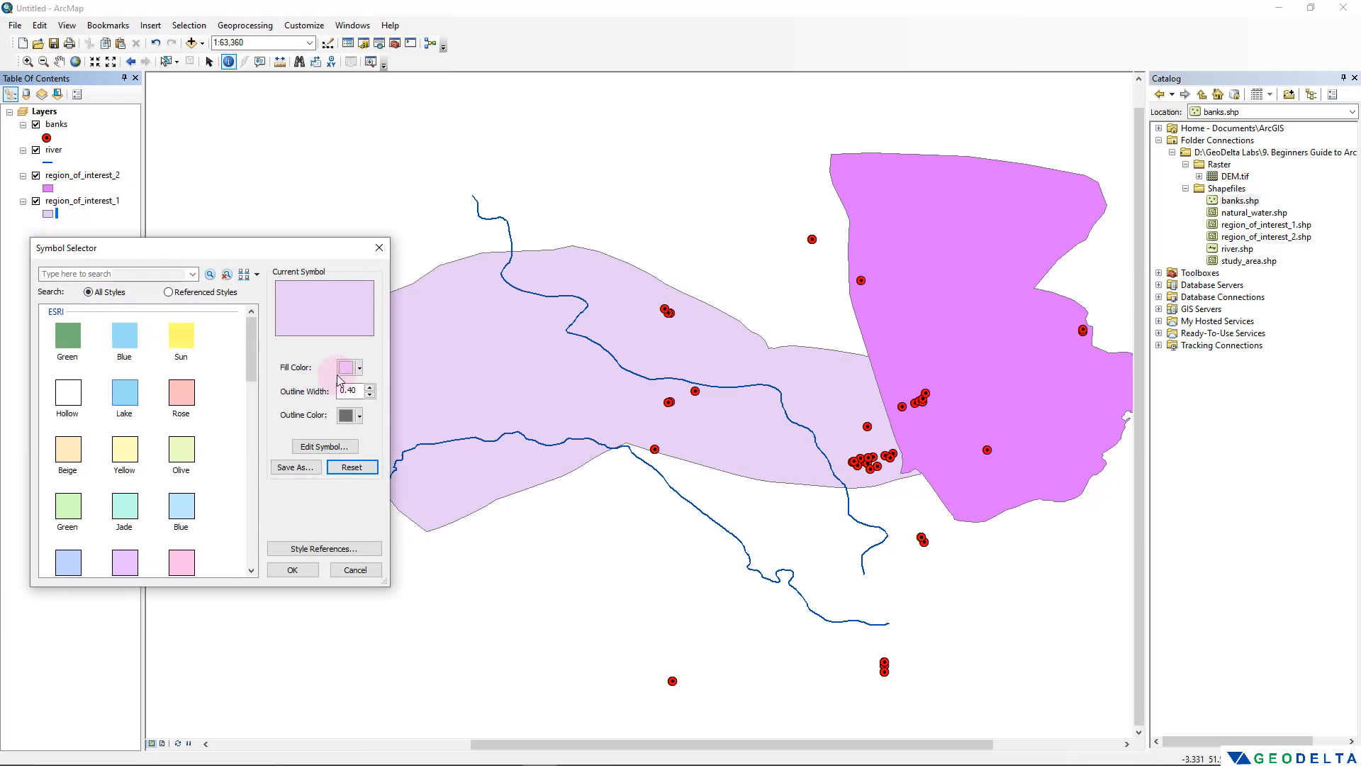
click(355, 368)
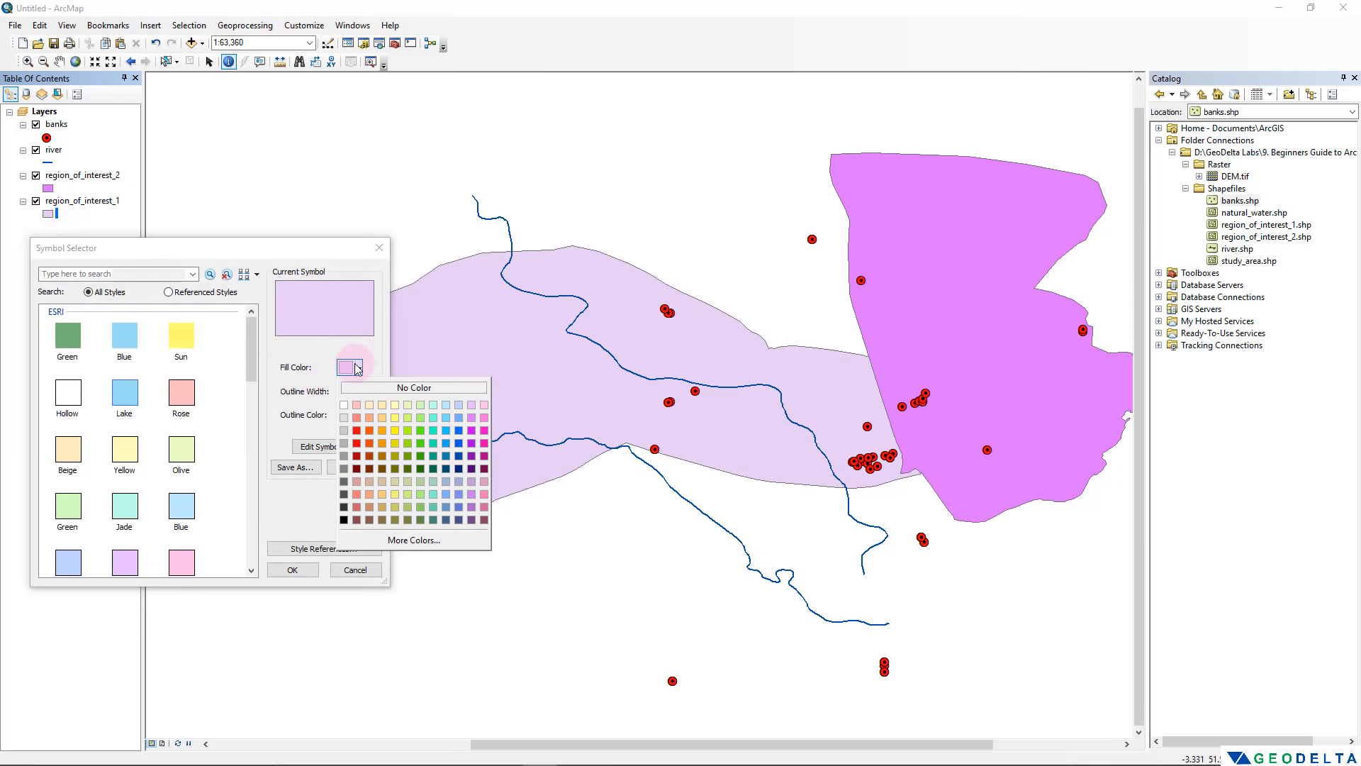
click(420, 442)
click(292, 570)
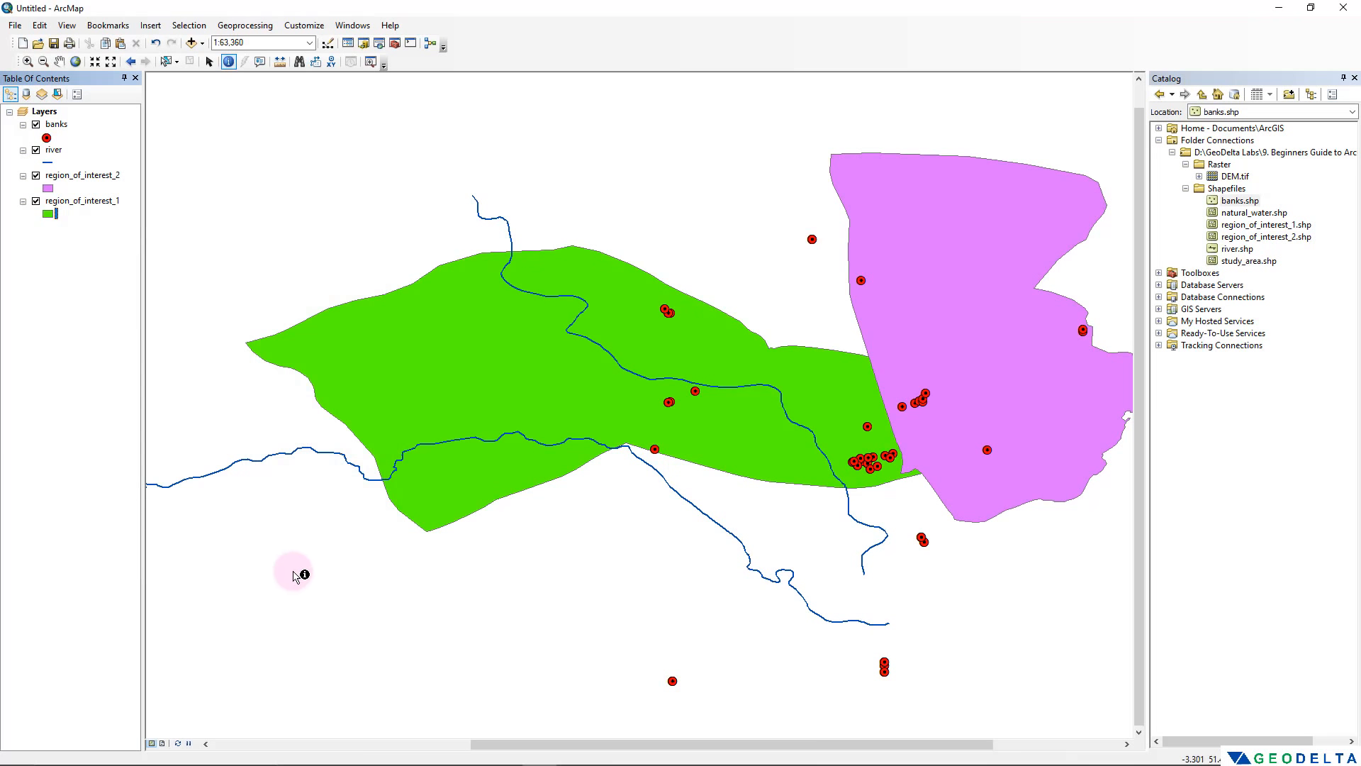
drag(620, 471, 415, 481)
scroll(607, 471, up, 1)
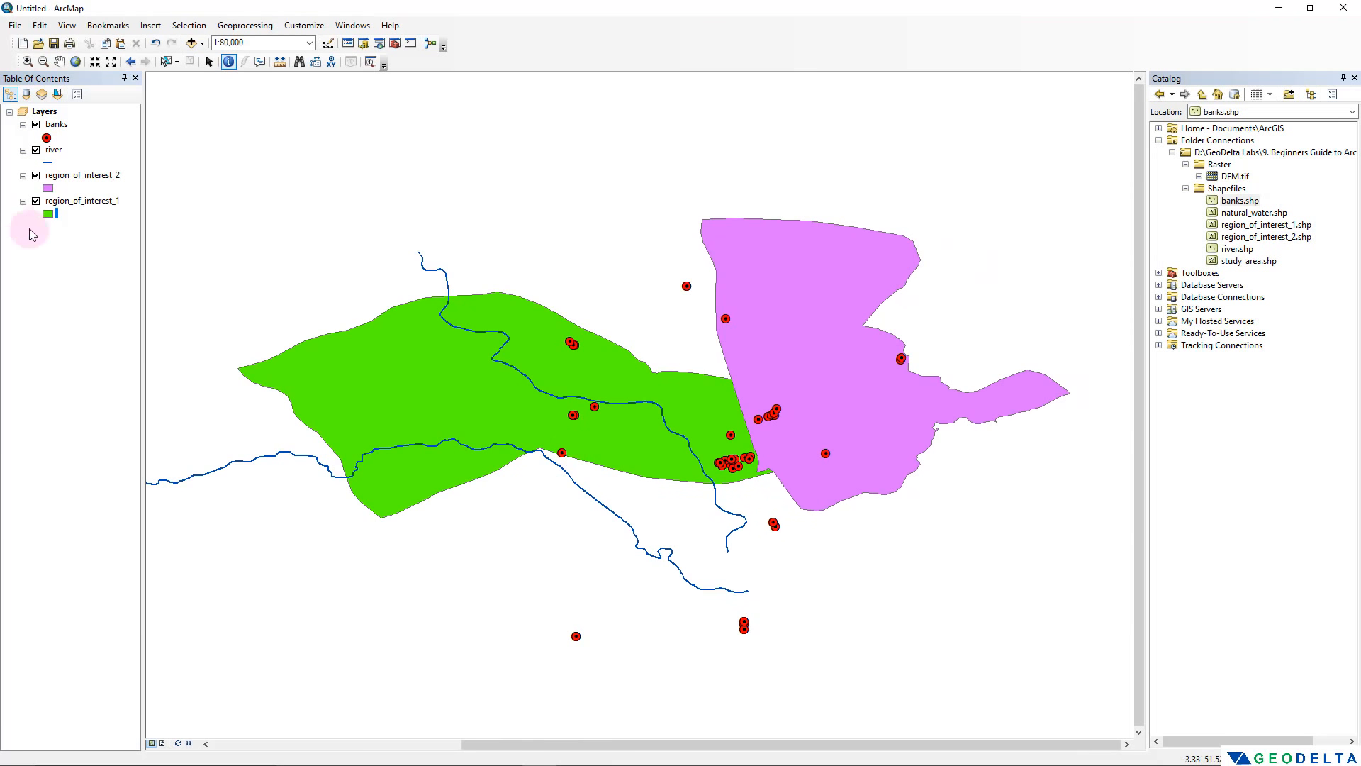
Move the region_of_interest_1 layer above region_of_interest_2 in the drawing order, keeping it below river
click(80, 201)
drag(585, 363, 622, 377)
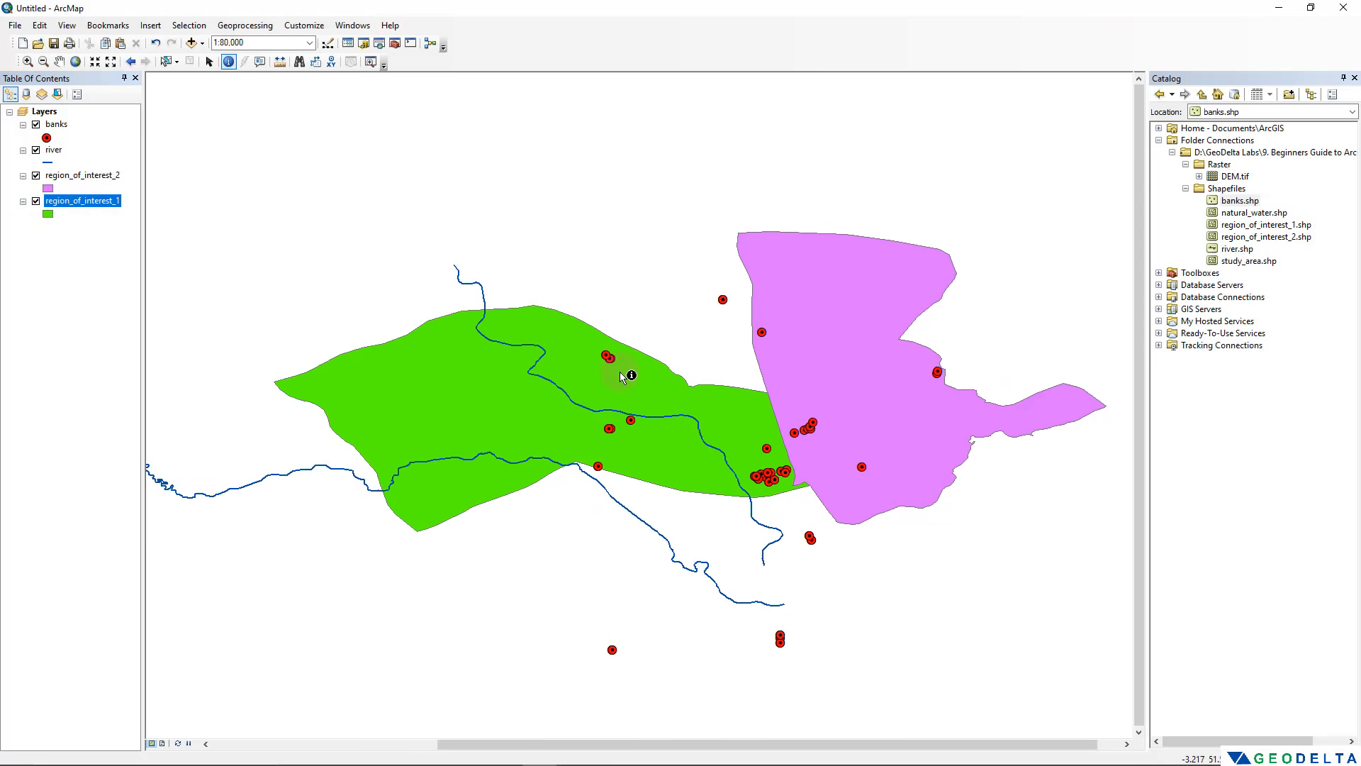
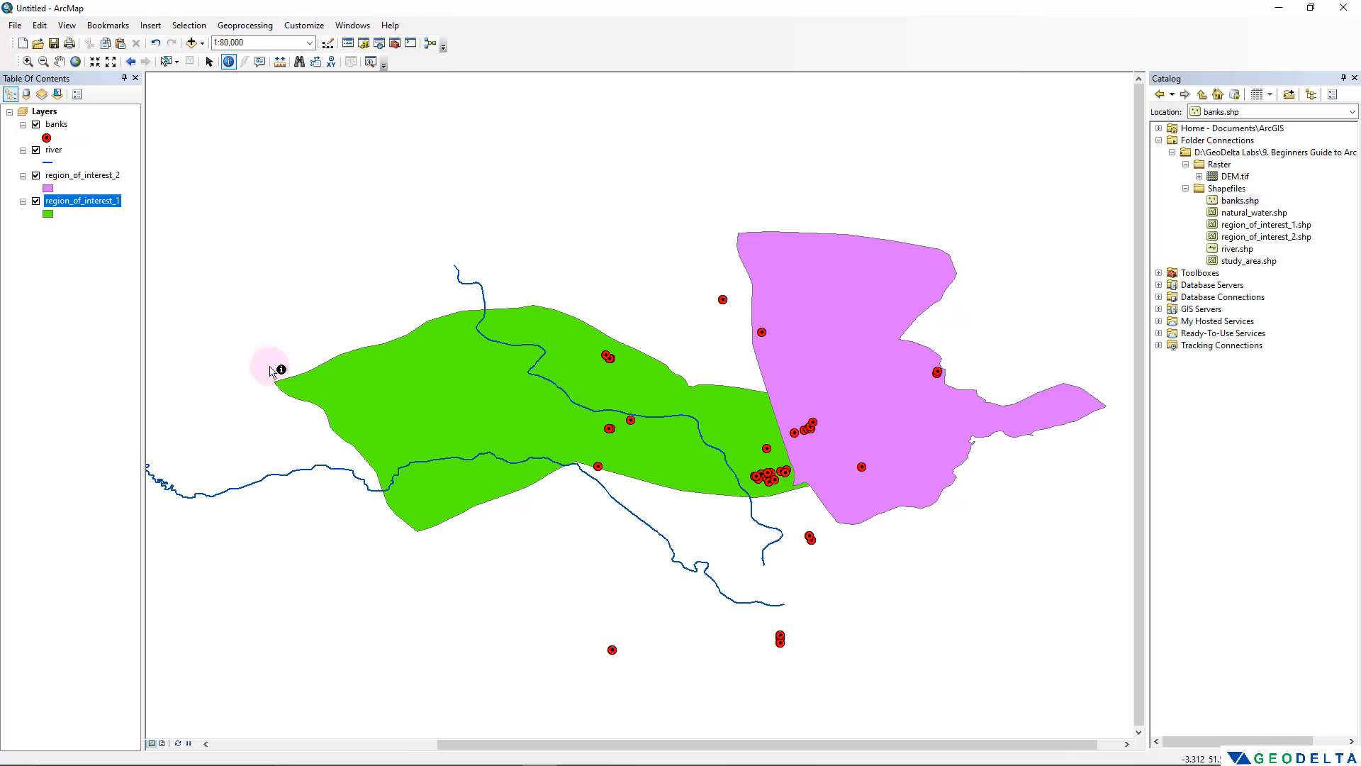
click(82, 175)
click(83, 201)
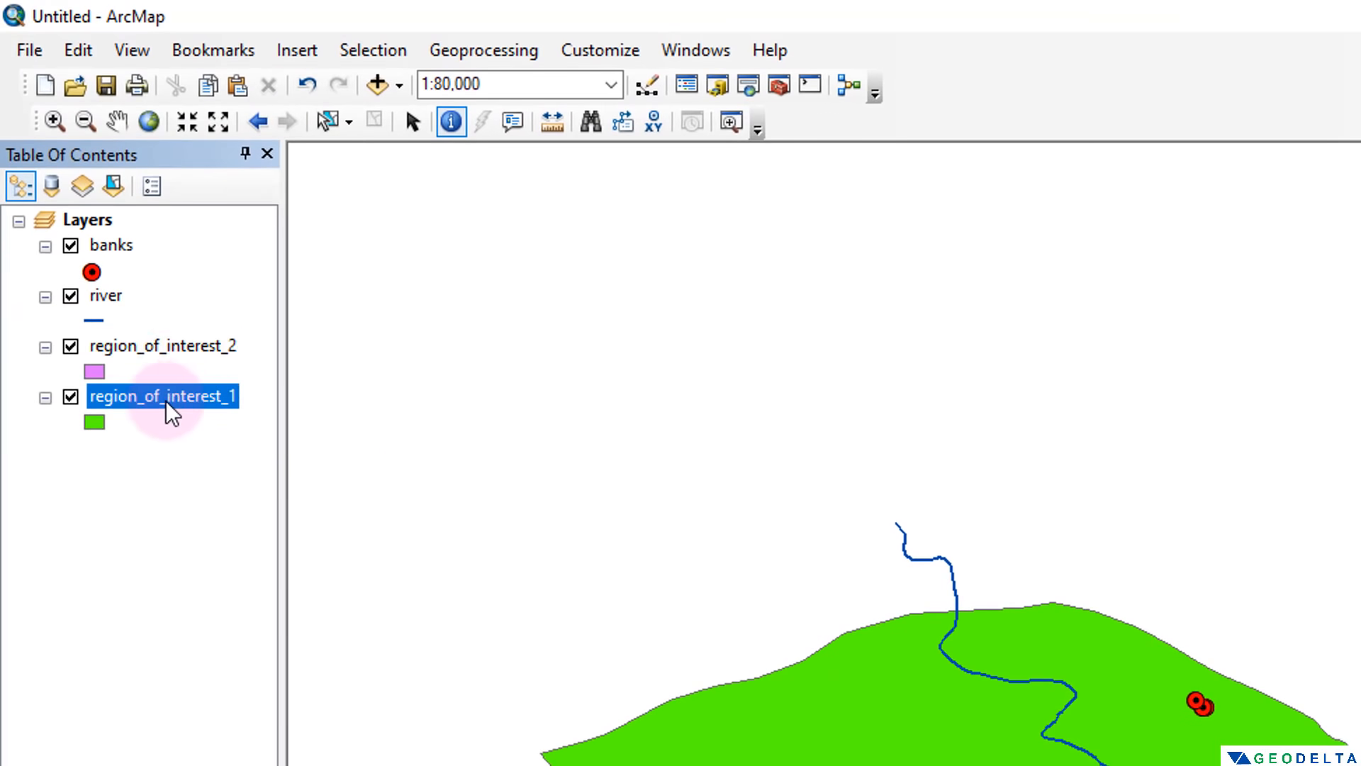
ctrl+click(168, 347)
ctrl+click(141, 397)
click(105, 295)
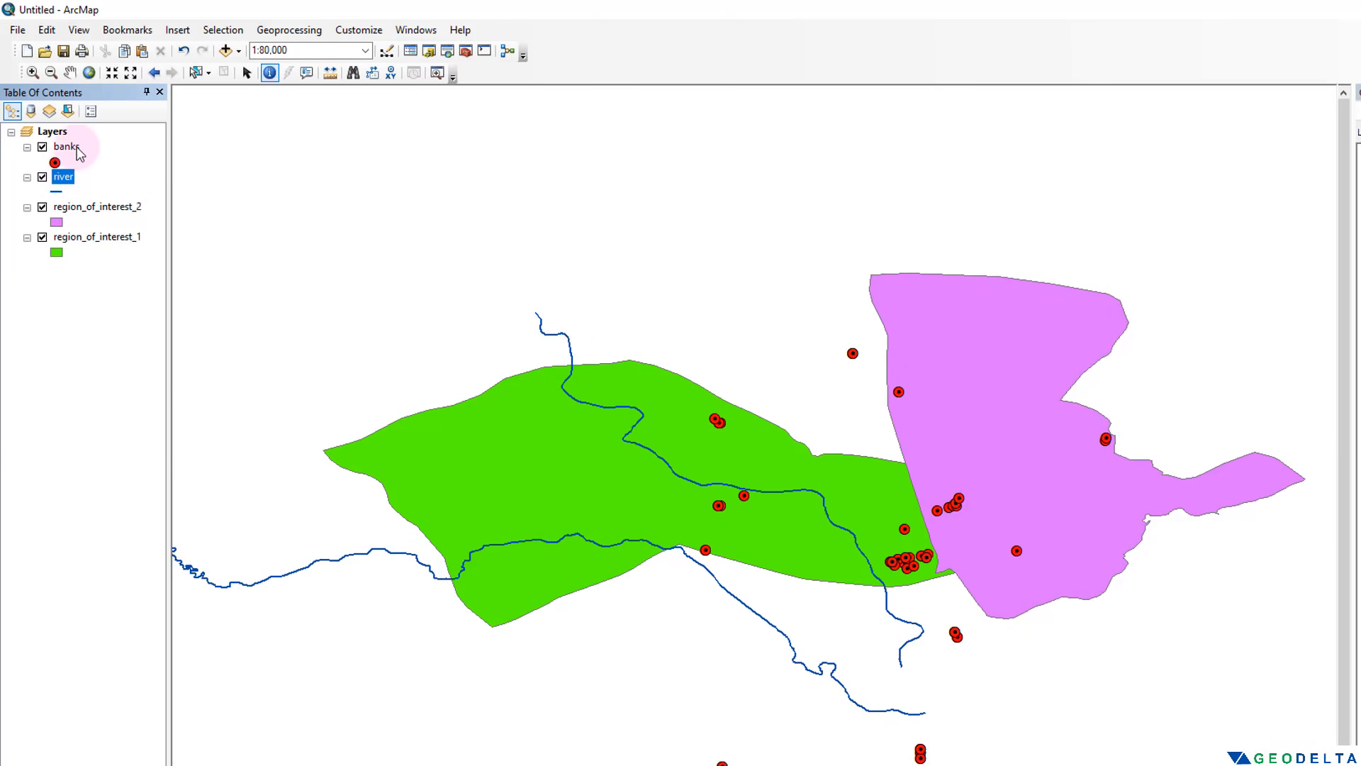
click(78, 148)
click(89, 240)
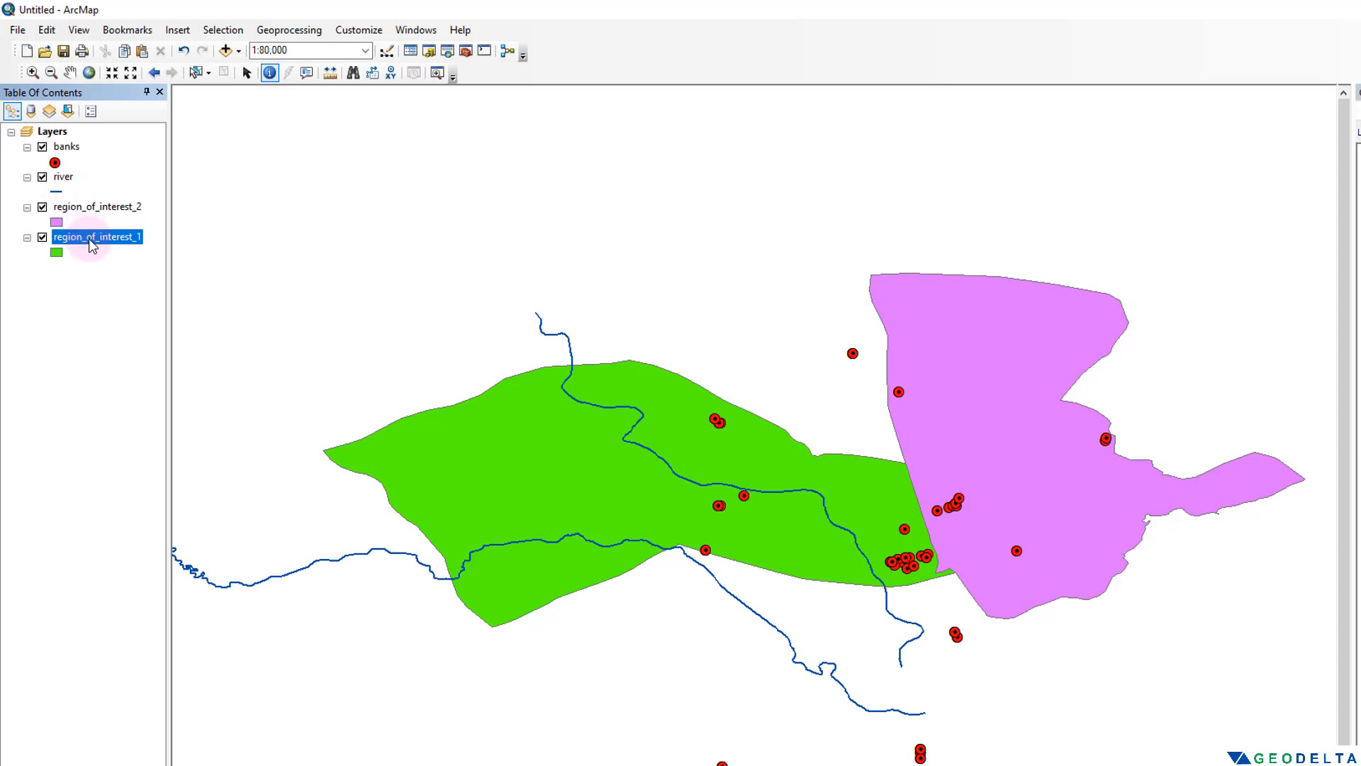
drag(88, 236, 94, 201)
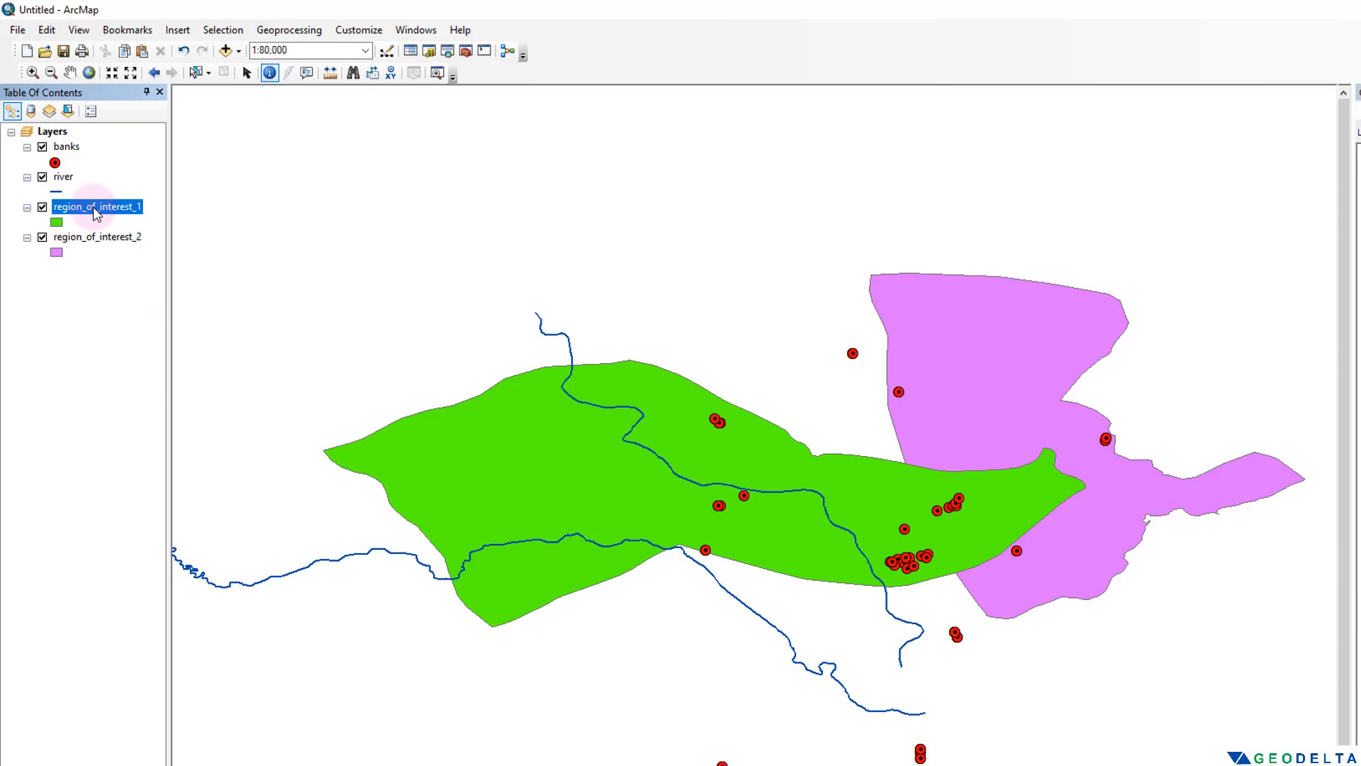
Move the region_of_interest_1 layer below region_of_interest_2 in the drawing order
drag(96, 212, 93, 257)
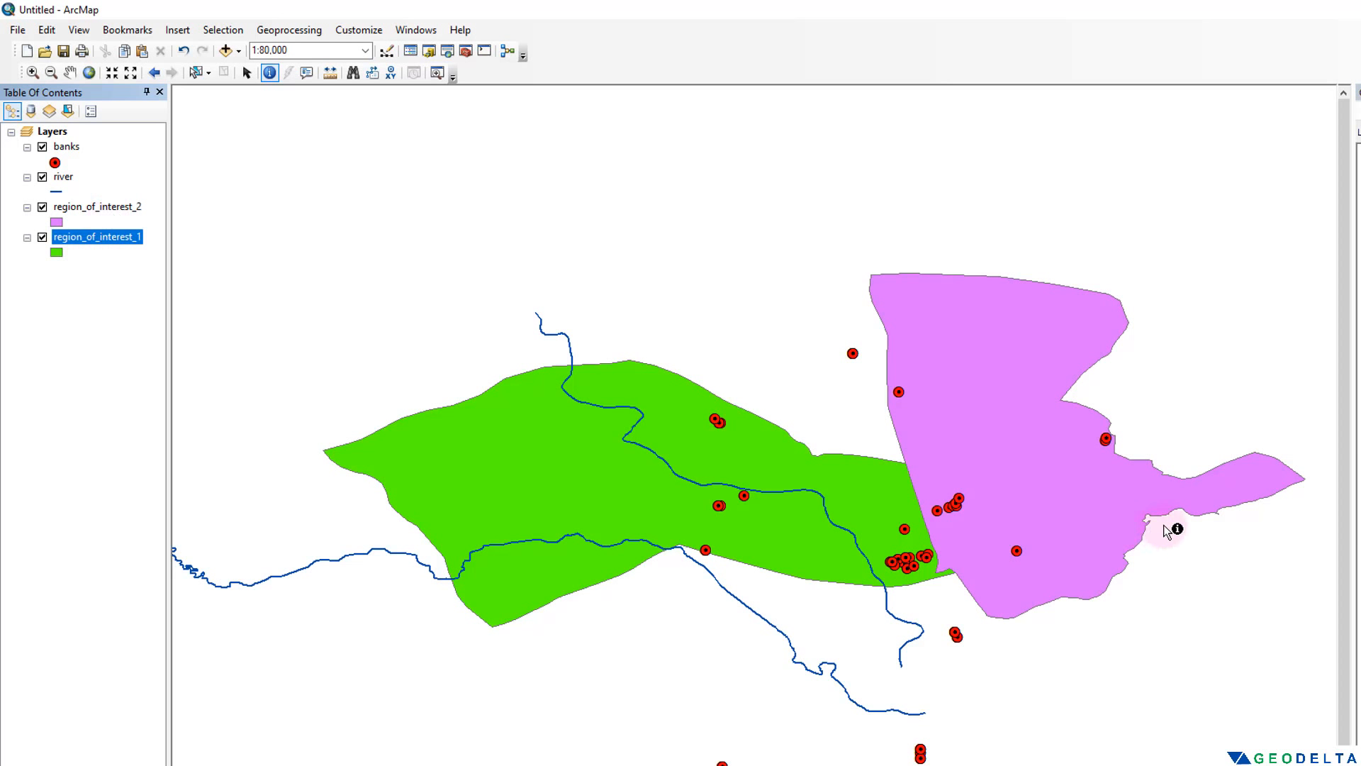
click(937, 512)
click(900, 312)
click(1139, 479)
click(878, 281)
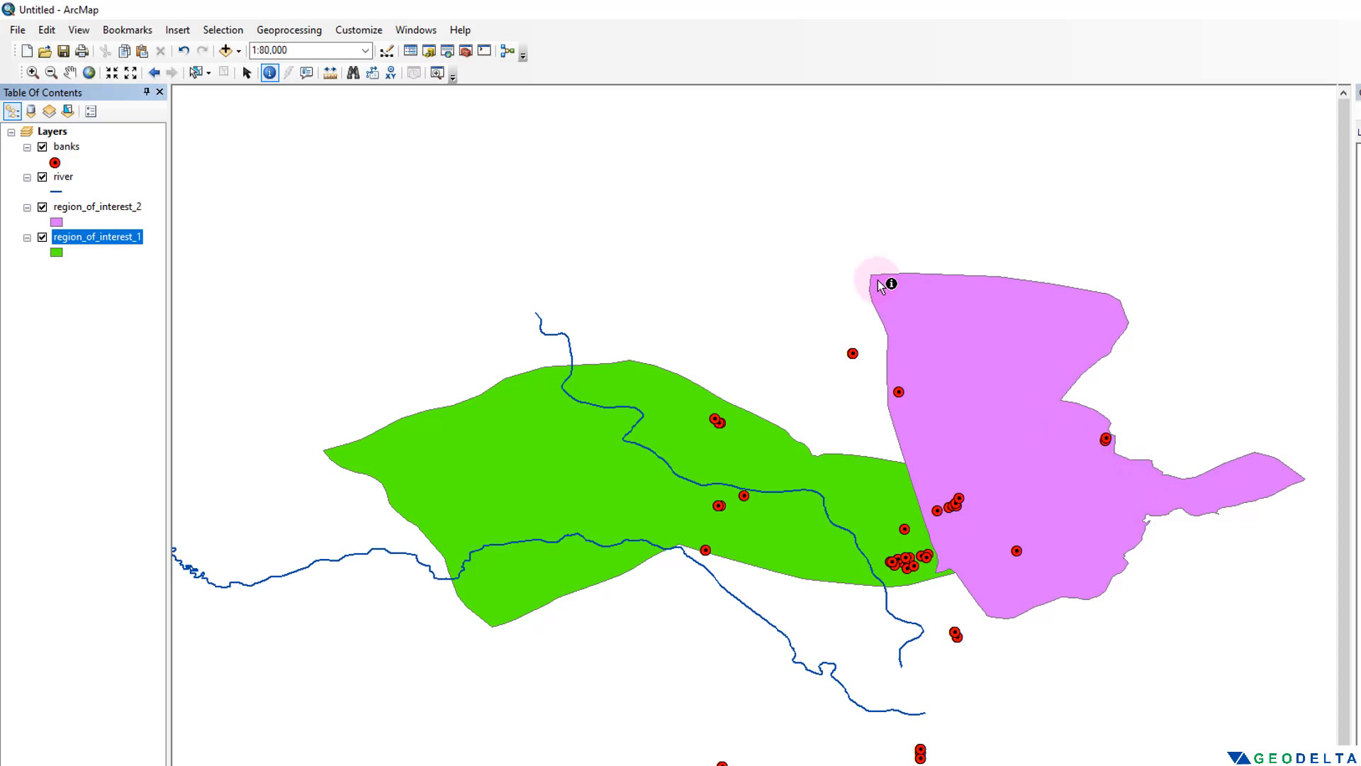
click(1162, 313)
click(264, 287)
click(64, 242)
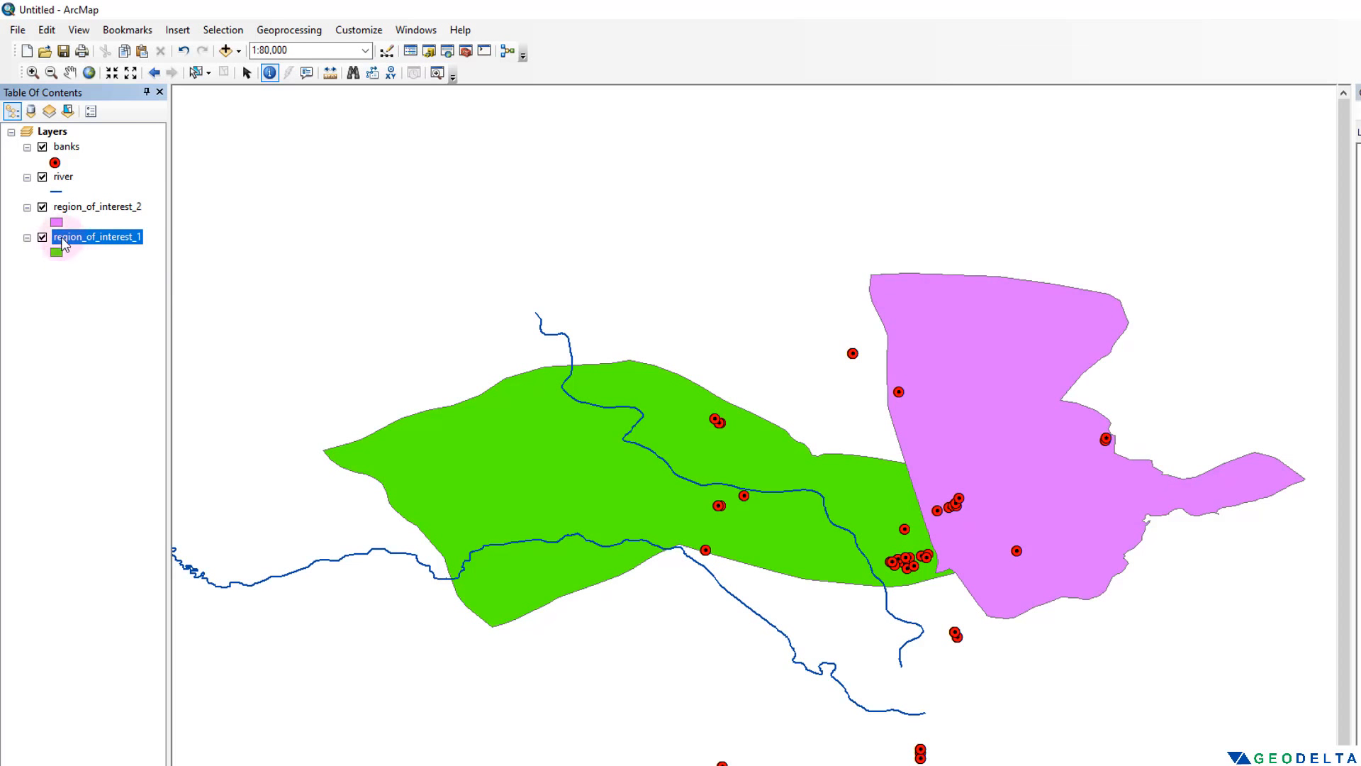
Restyle the region_of_interest_2 layer with no fill colour and a black outline of width 2
click(58, 225)
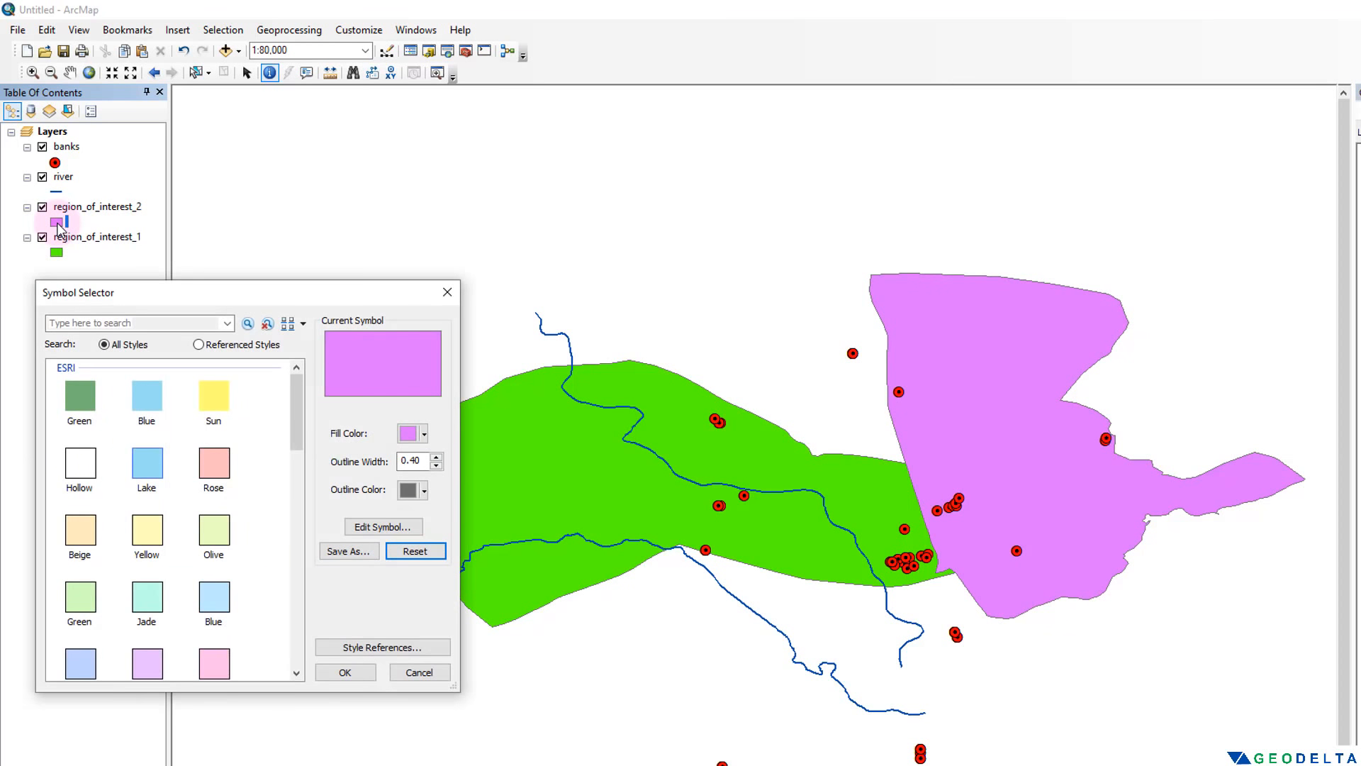
click(409, 433)
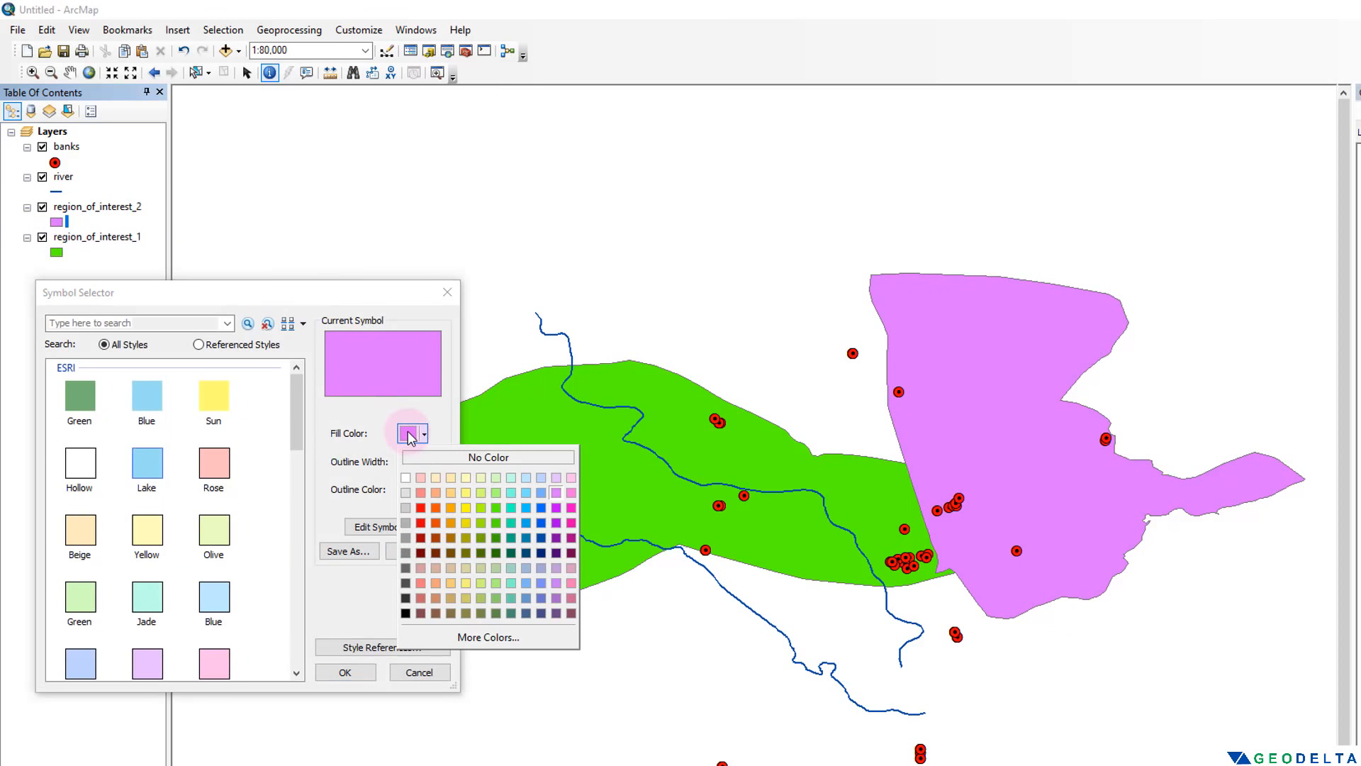
click(428, 459)
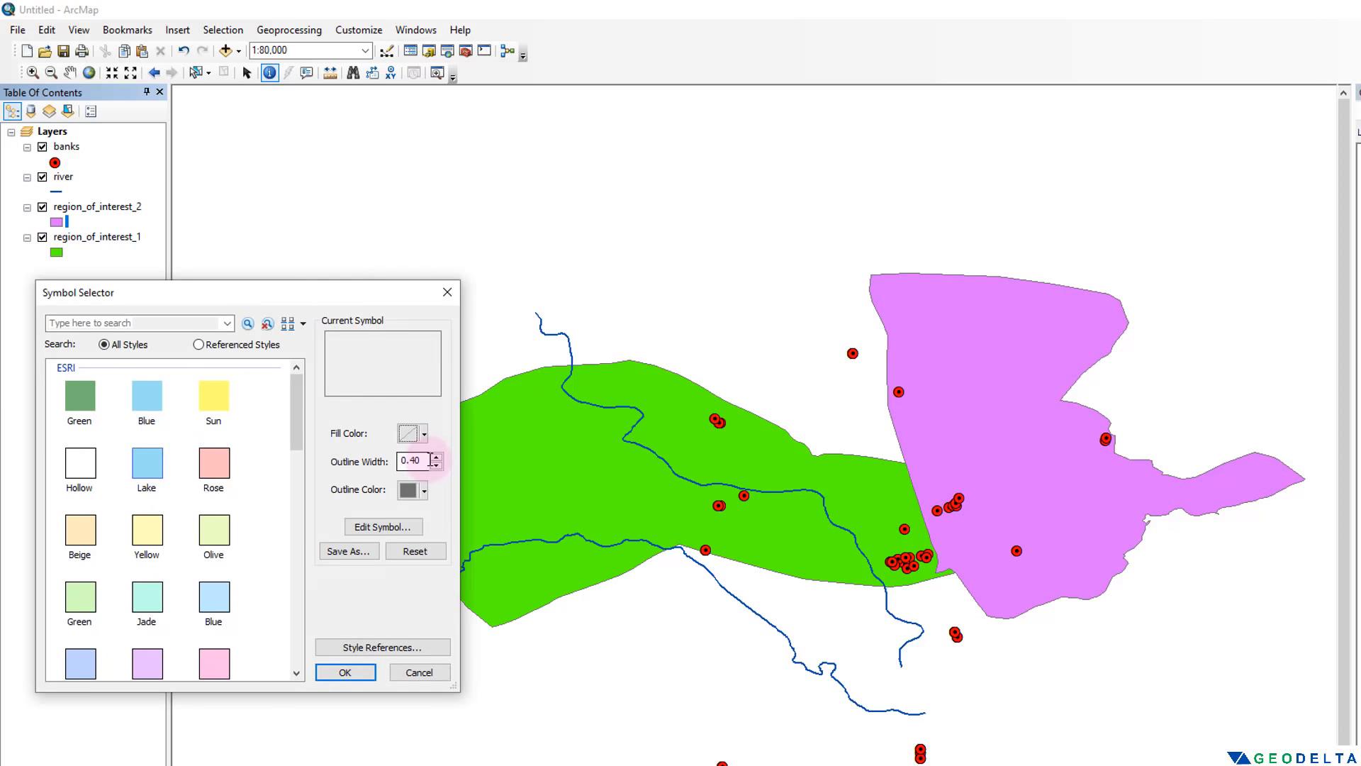
click(424, 492)
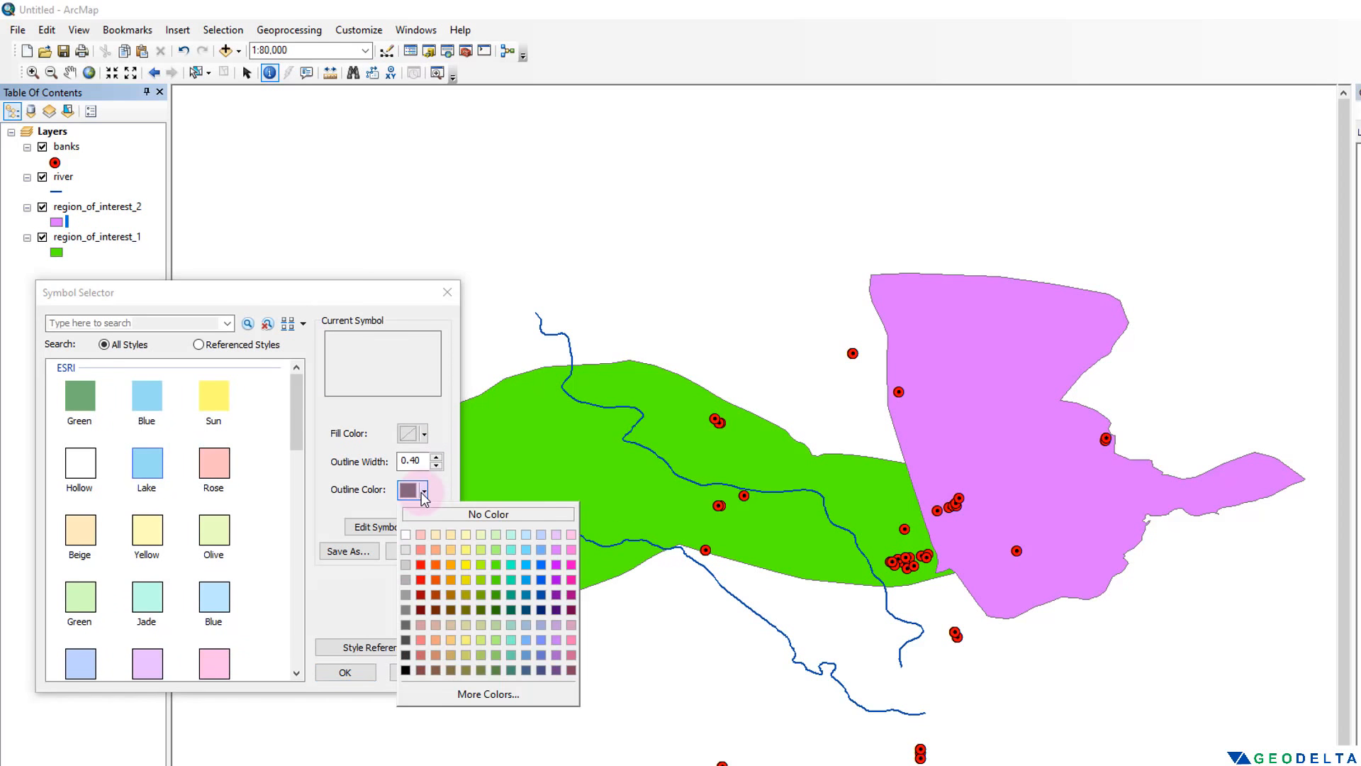
click(405, 669)
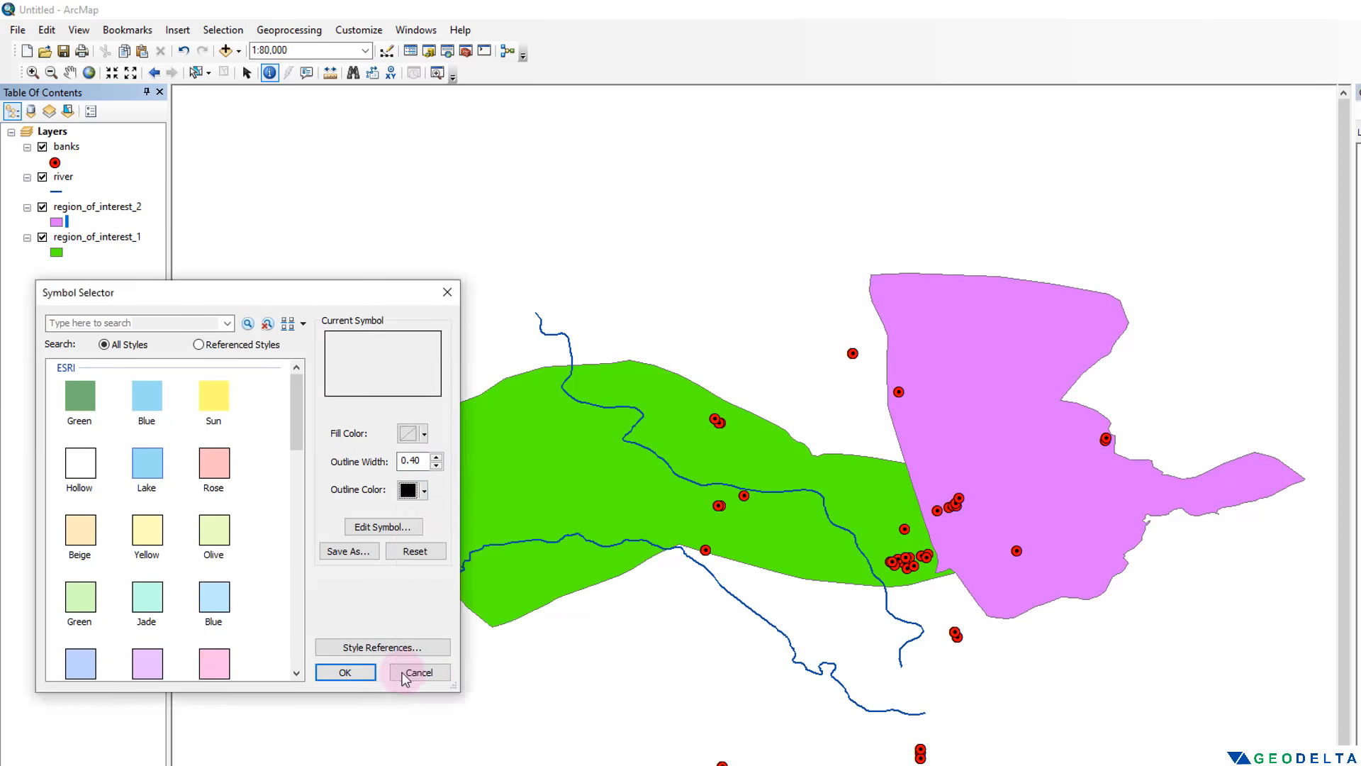
click(437, 457)
click(438, 457)
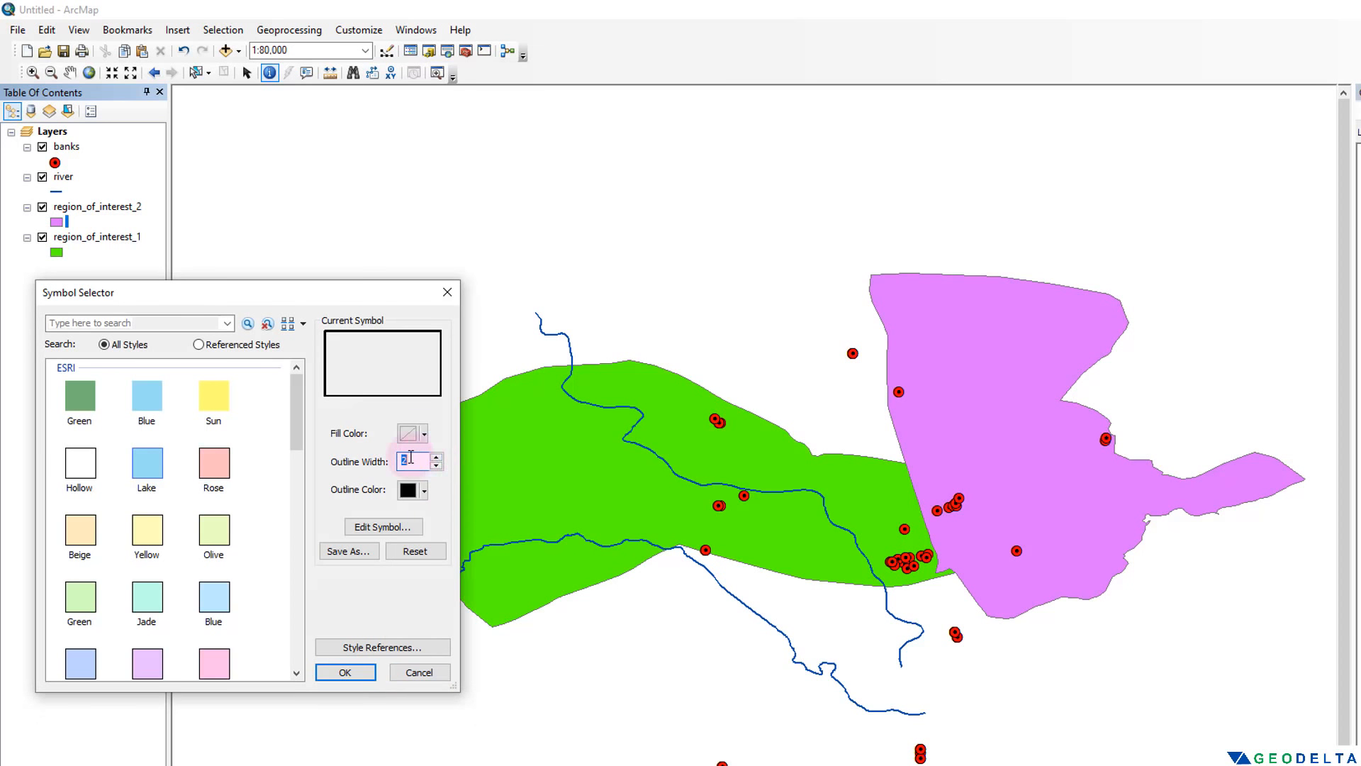
click(358, 674)
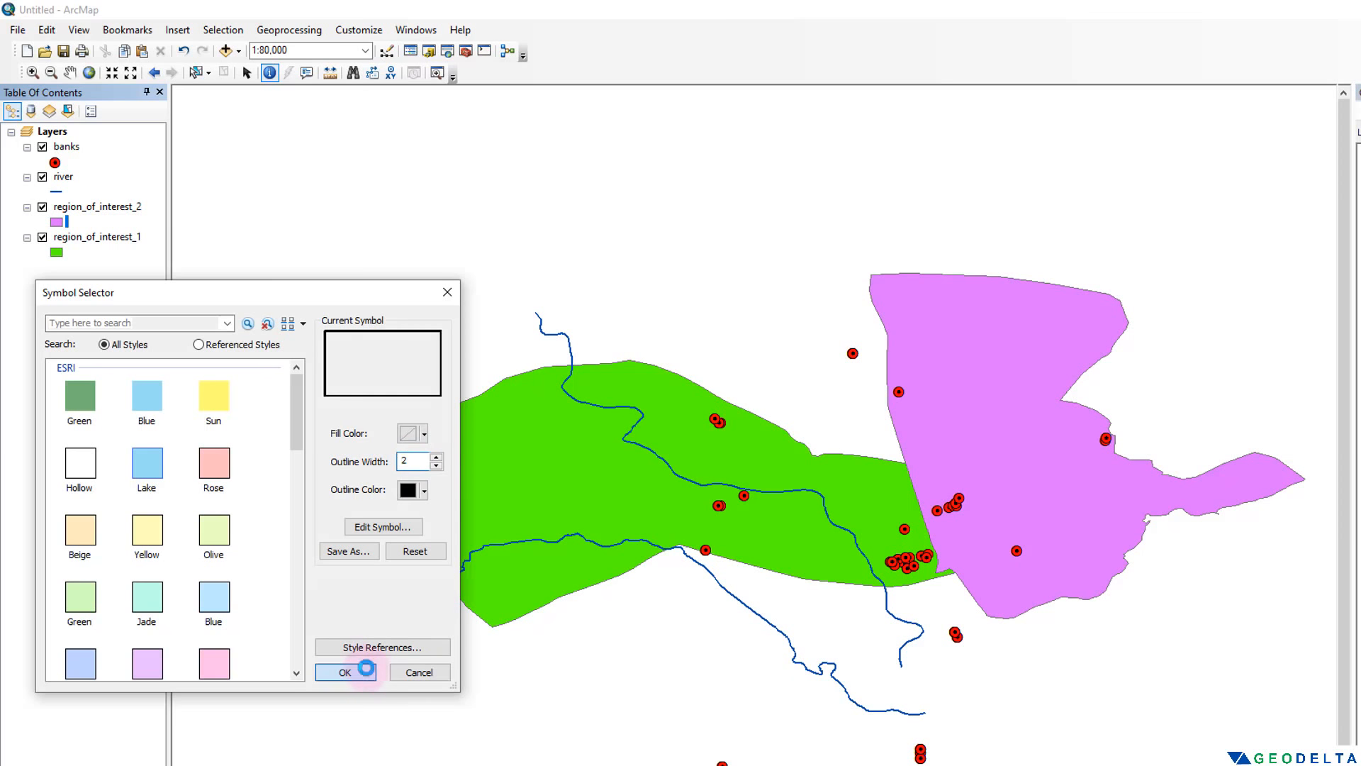
Restyle the region_of_interest_1 layer with no fill colour and an orange outline of width 2
drag(1092, 542, 1040, 576)
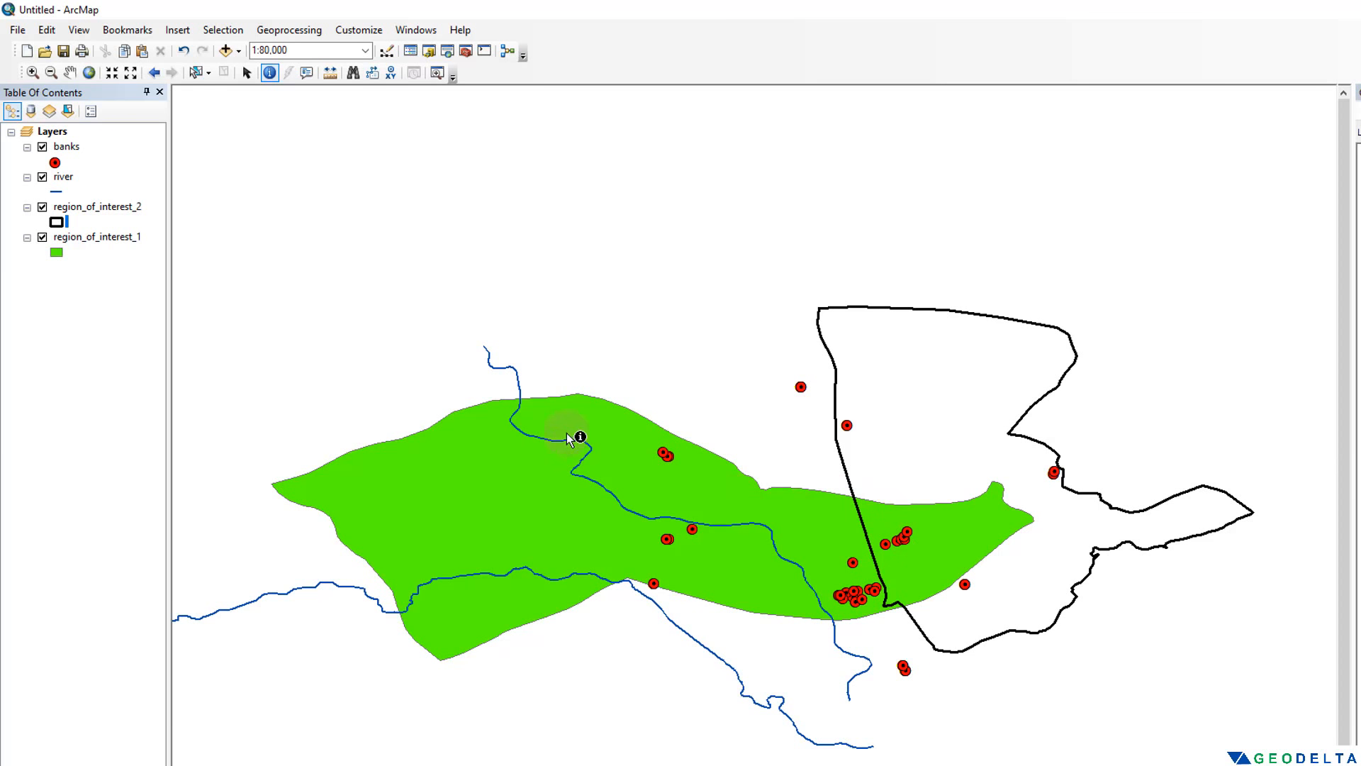
click(56, 252)
click(424, 433)
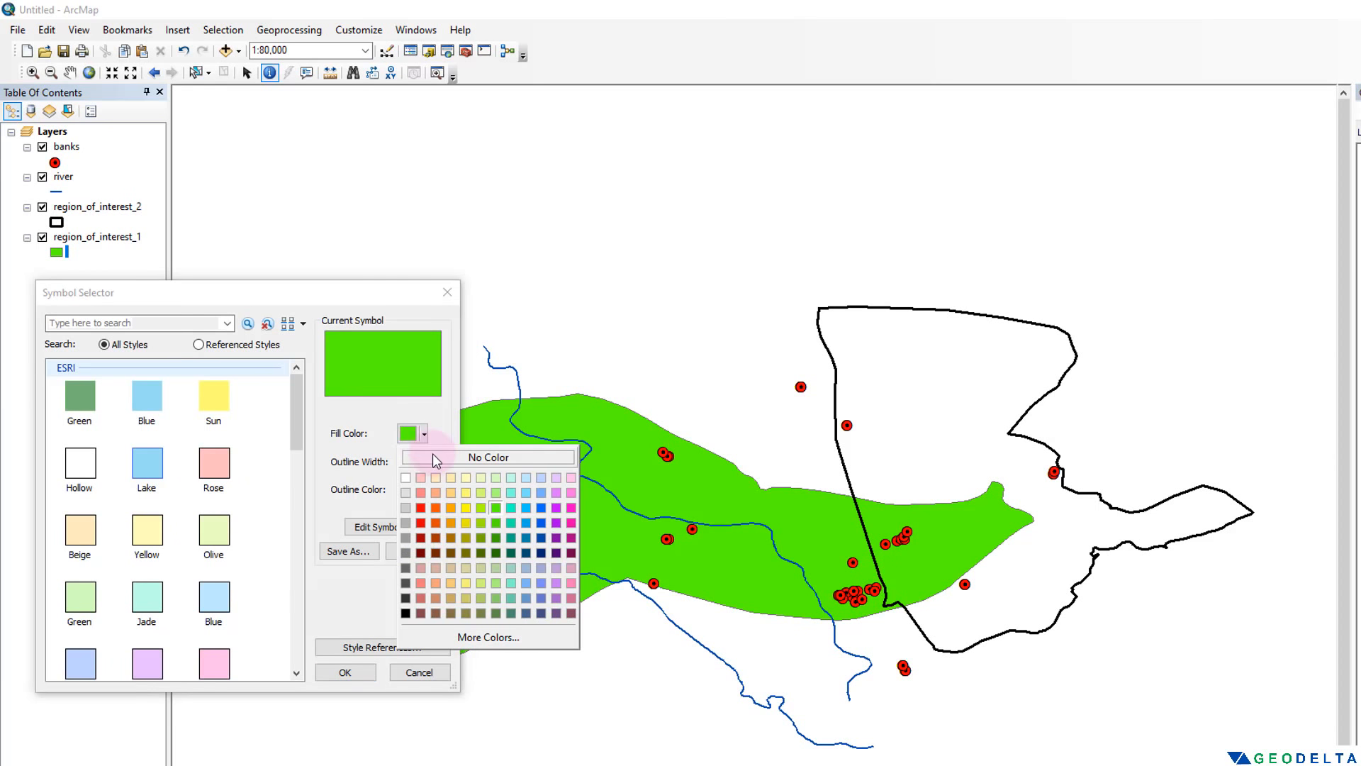
click(432, 454)
click(427, 437)
click(436, 453)
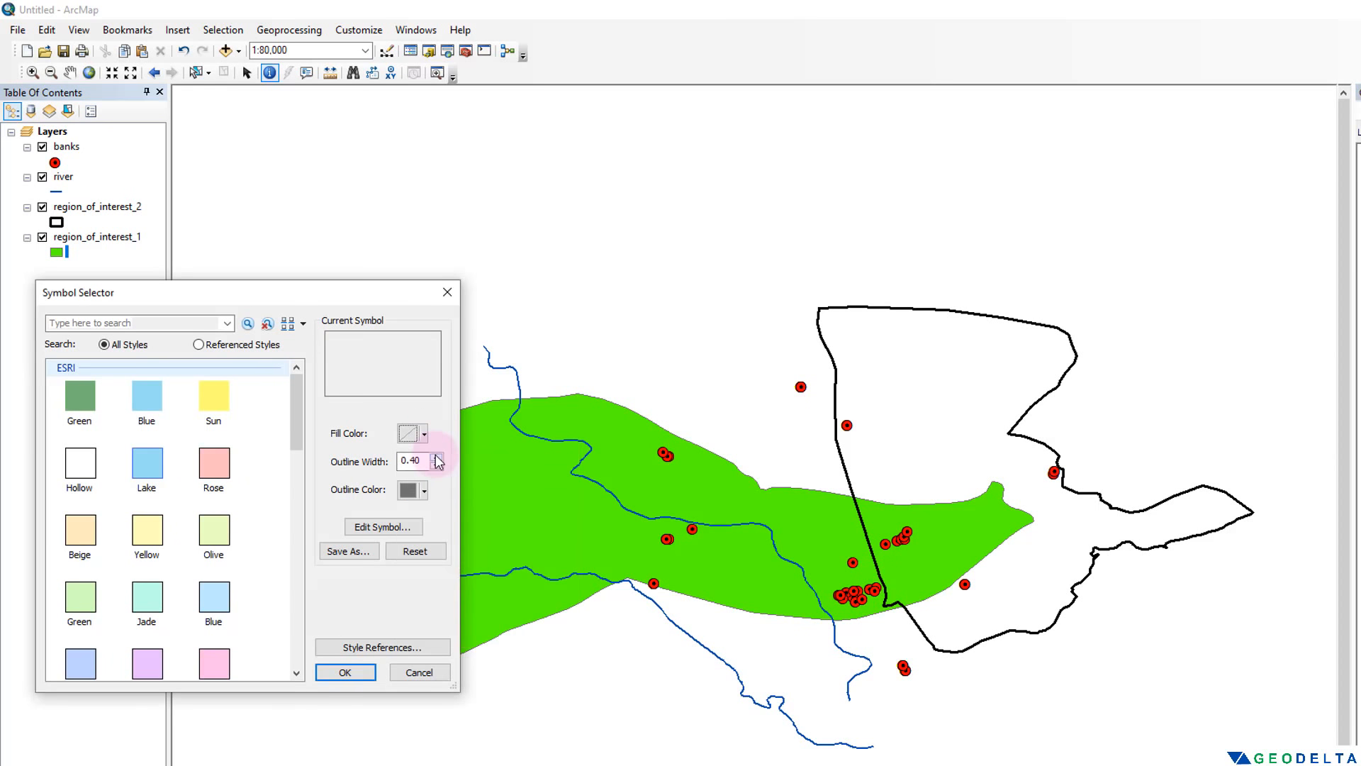
click(423, 491)
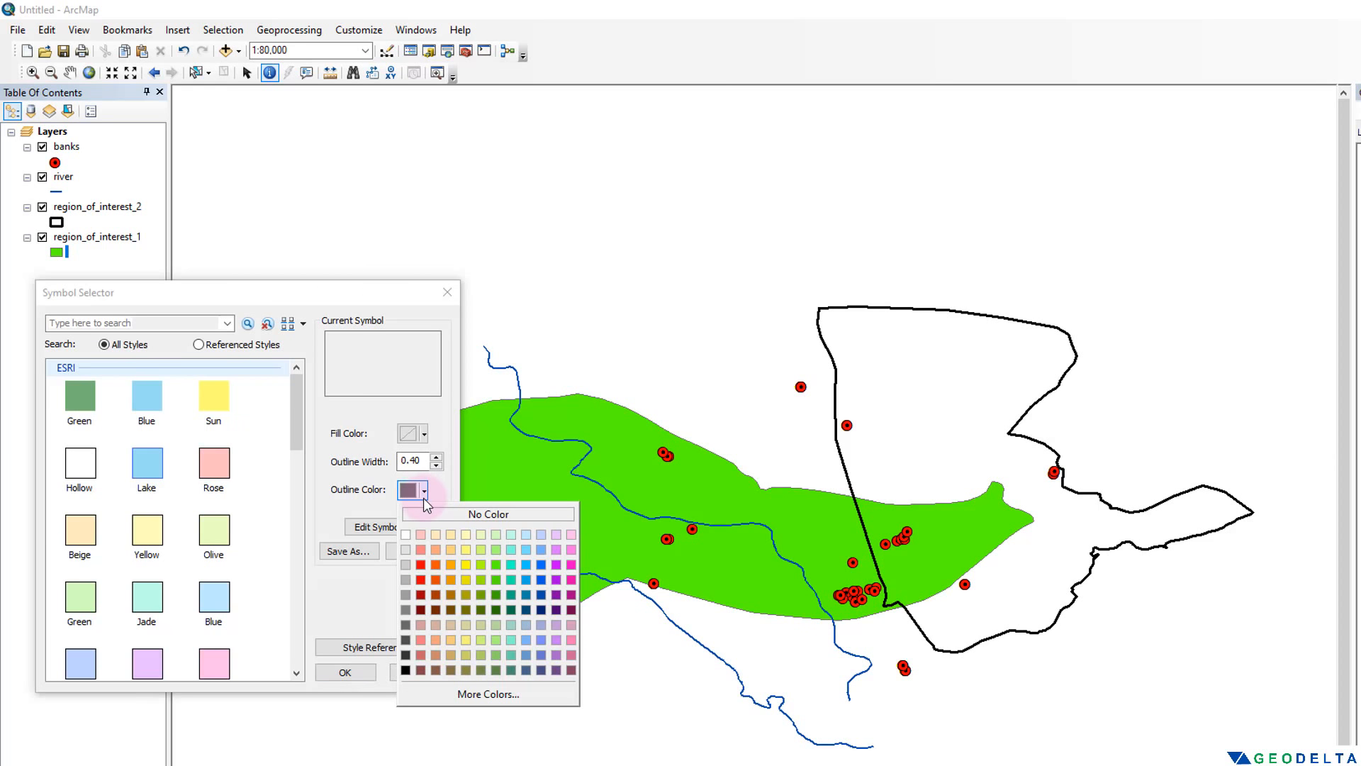
click(435, 579)
click(437, 457)
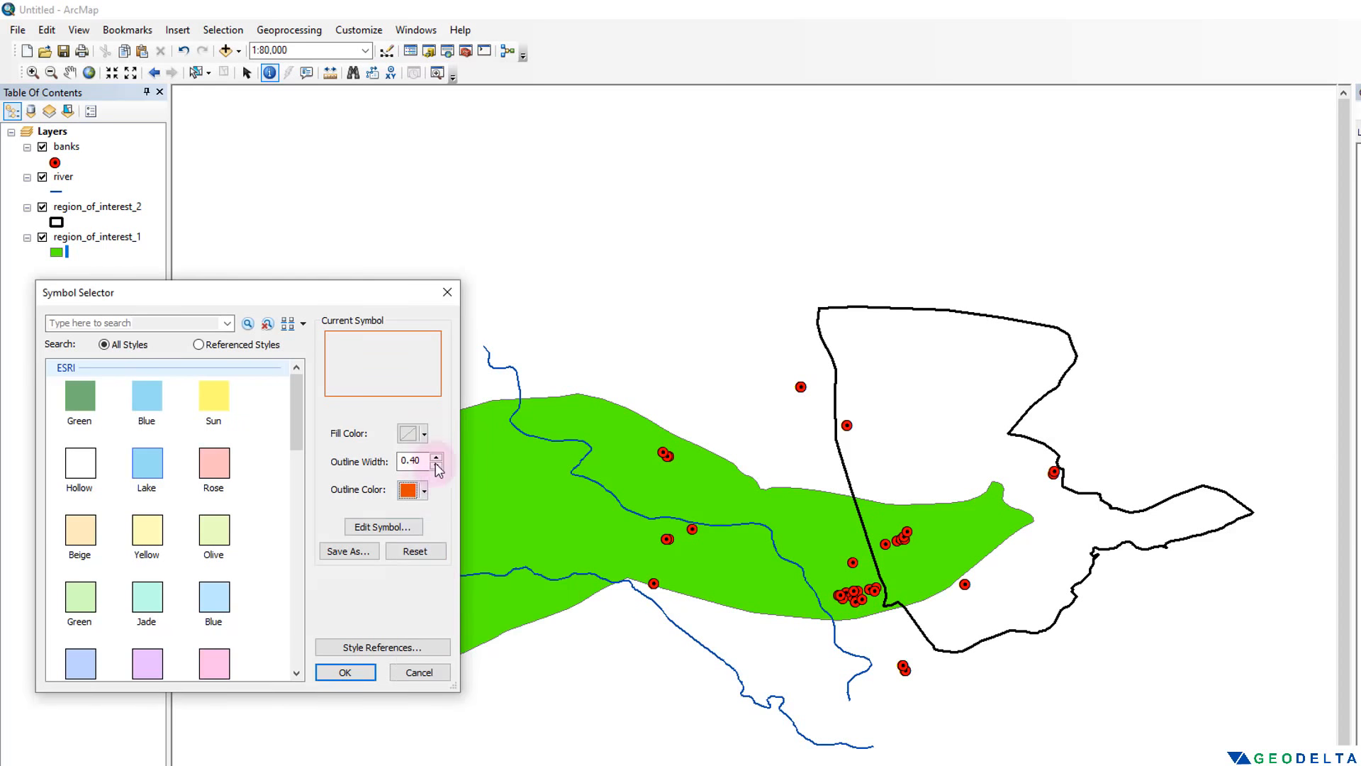
click(436, 456)
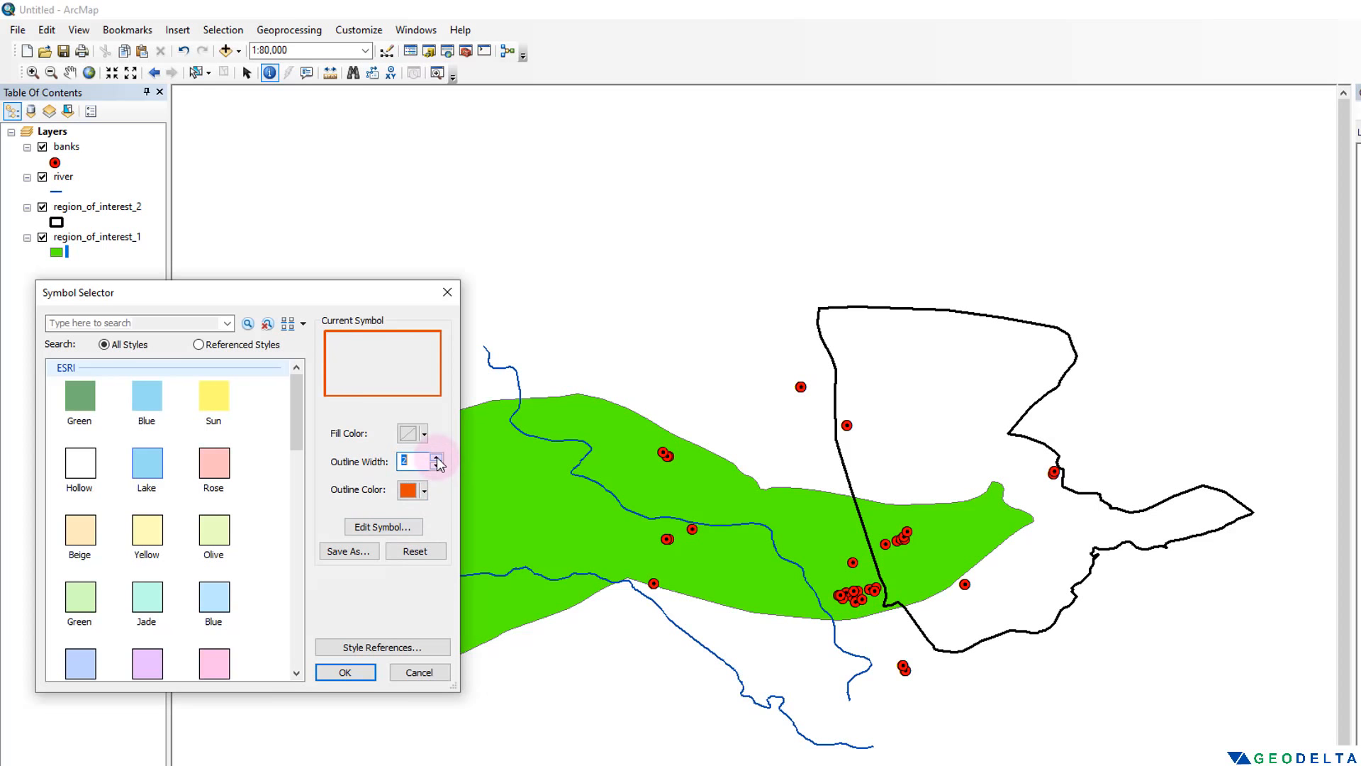
click(347, 672)
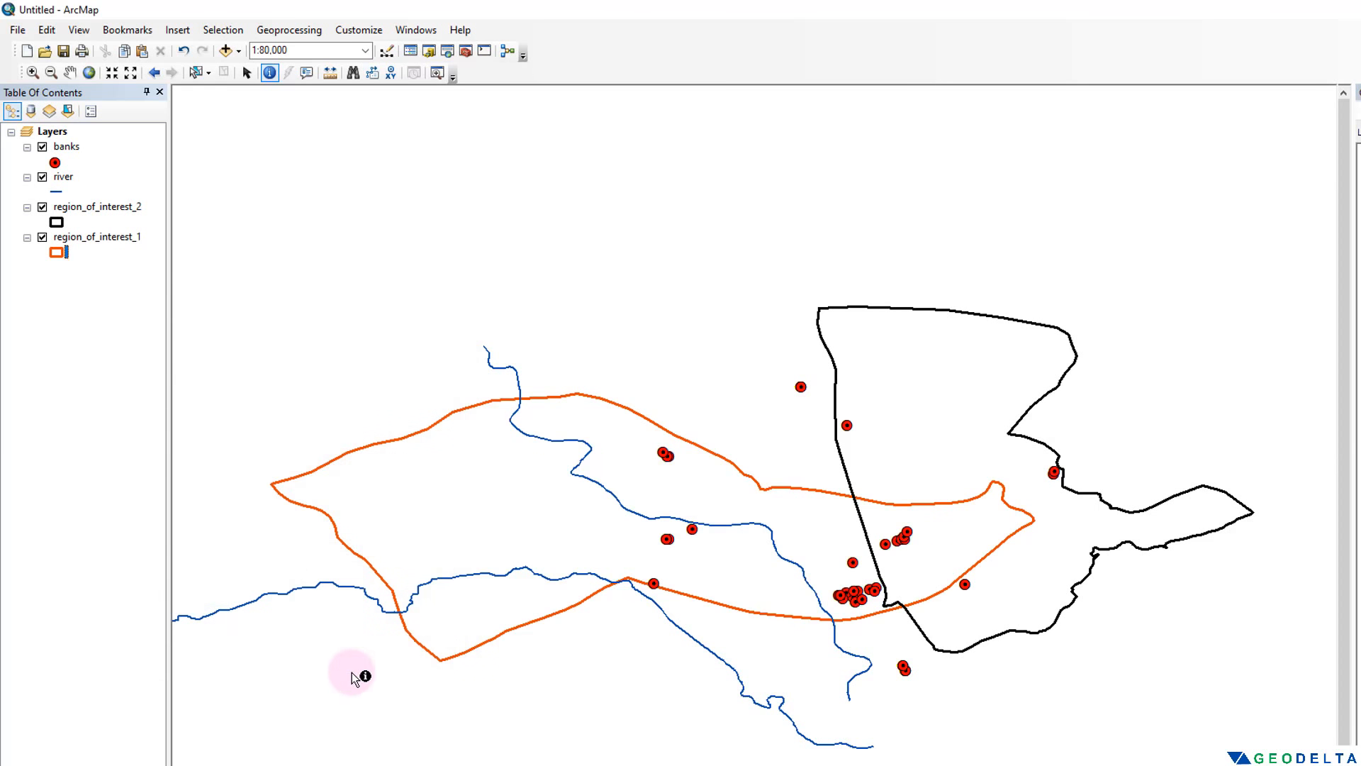
Browse the preset line symbols available for the river layer
drag(551, 525, 616, 480)
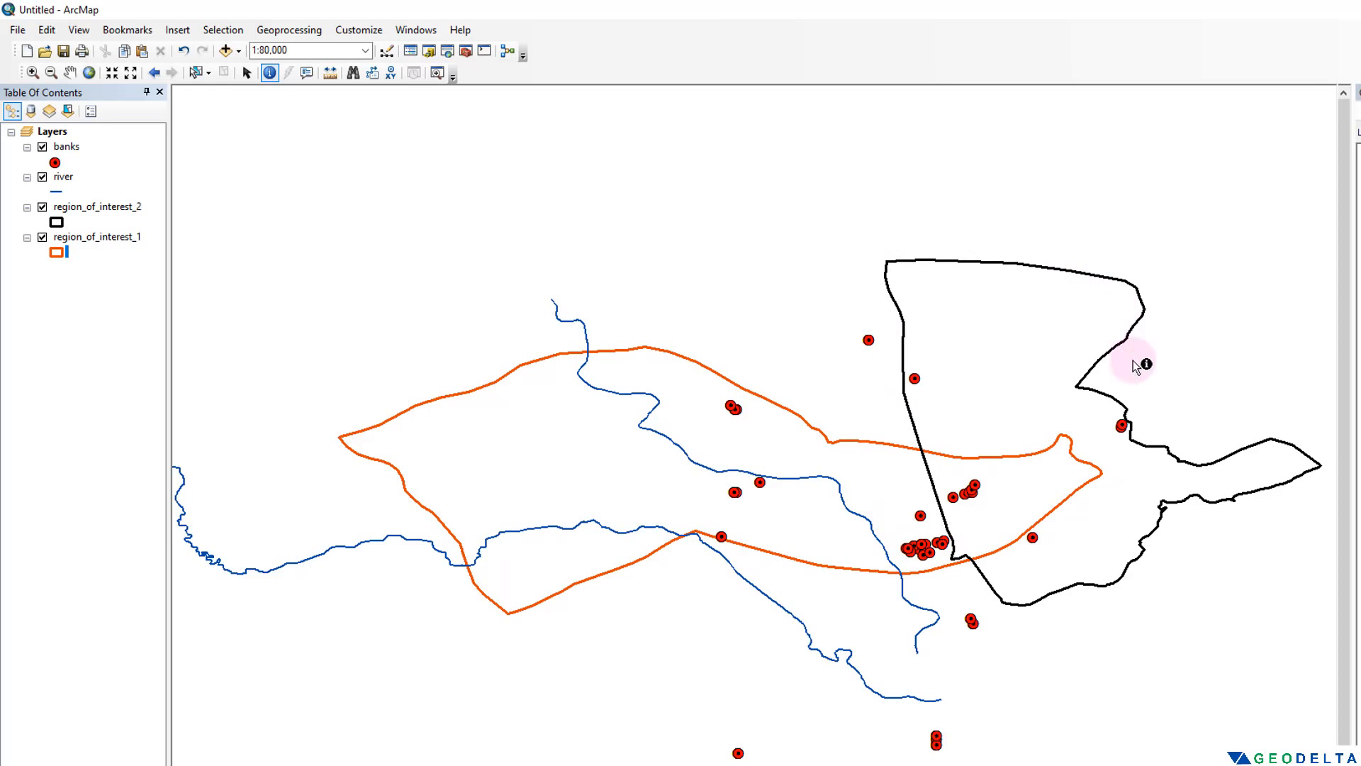
drag(1254, 569, 1213, 503)
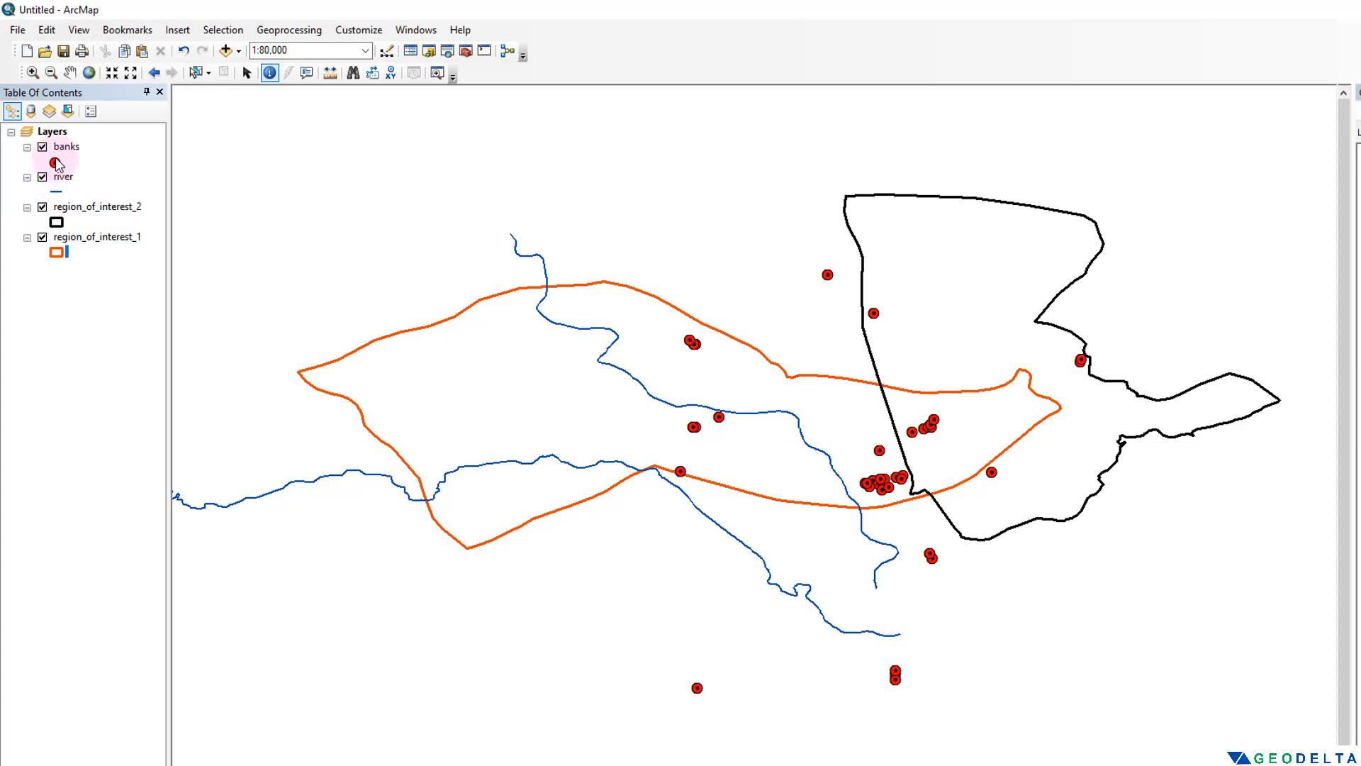
click(56, 194)
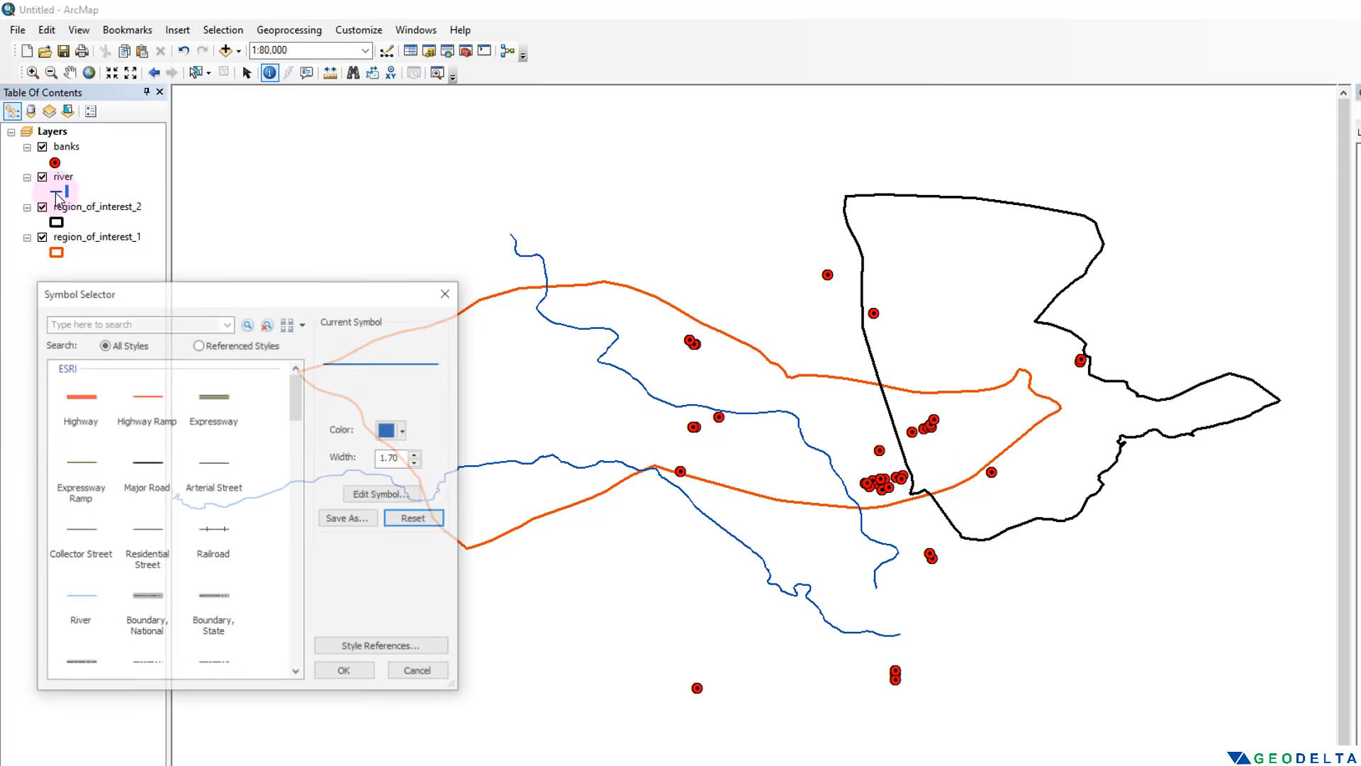
scroll(282, 458, down, 5)
scroll(283, 458, up, 5)
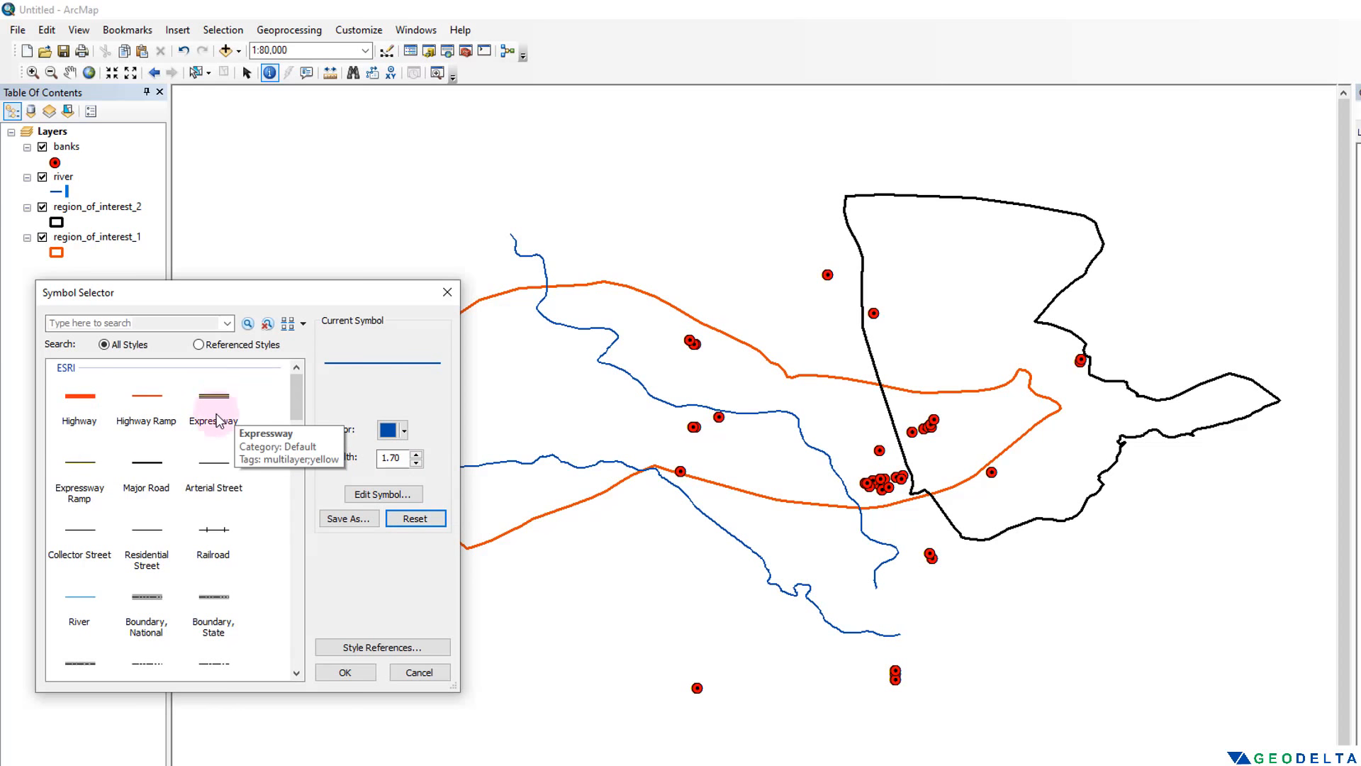
Apply the "River, Navigable" line symbol to the river layer
scroll(227, 461, down, 5)
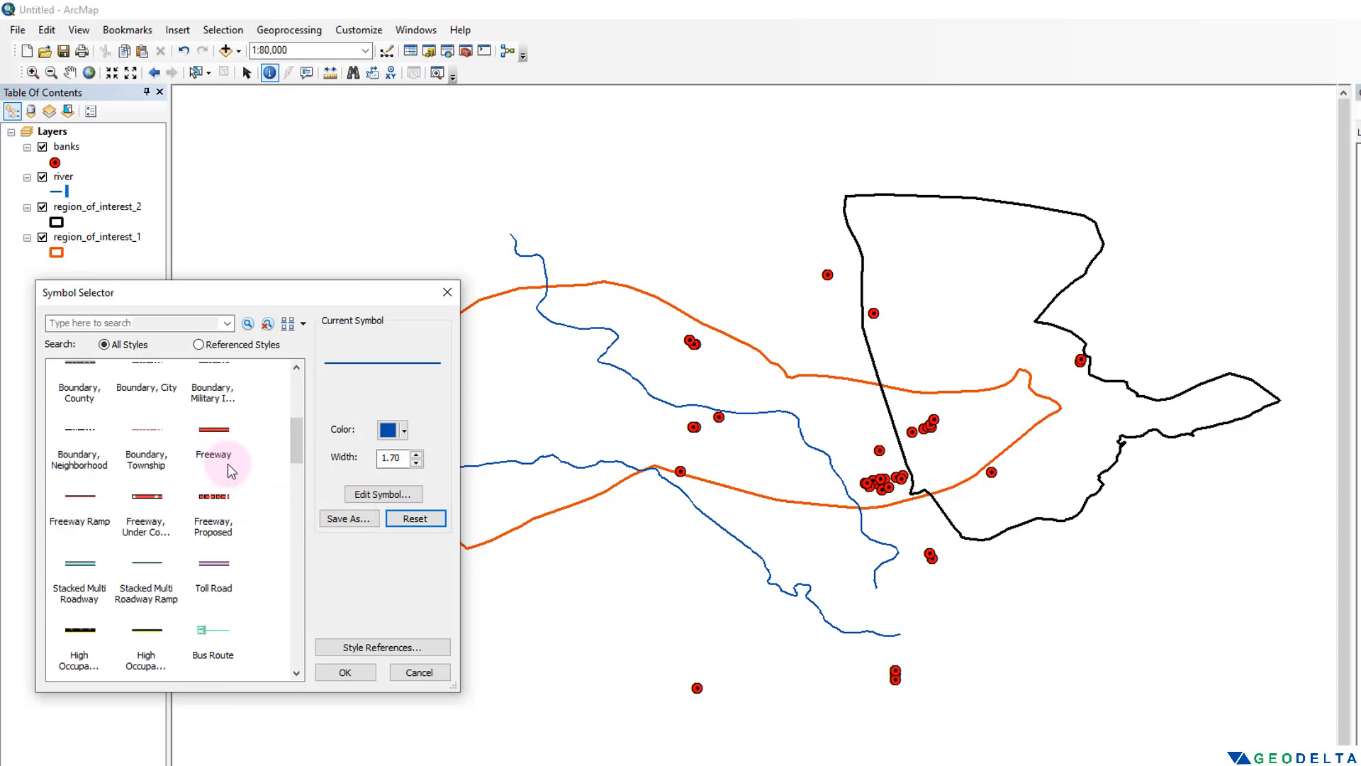
scroll(230, 535, down, 10)
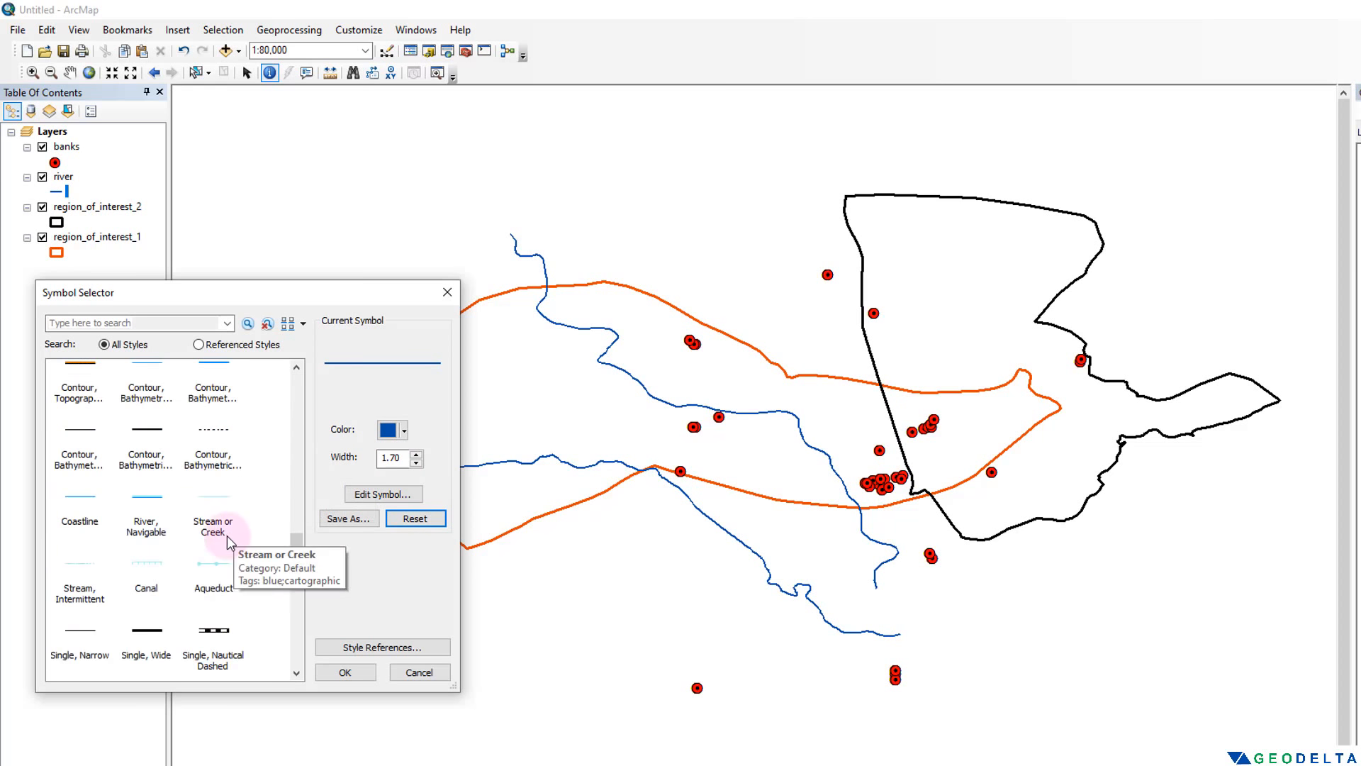
click(151, 500)
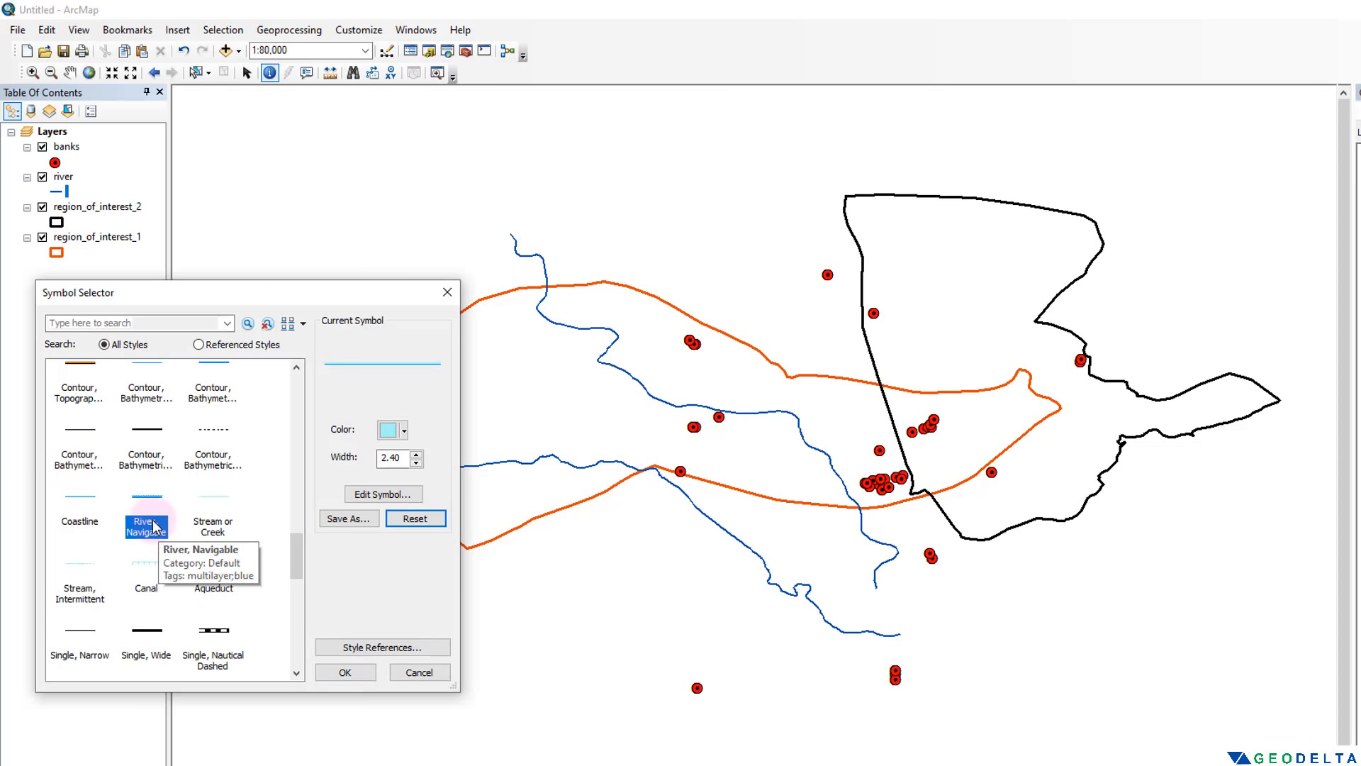
click(363, 671)
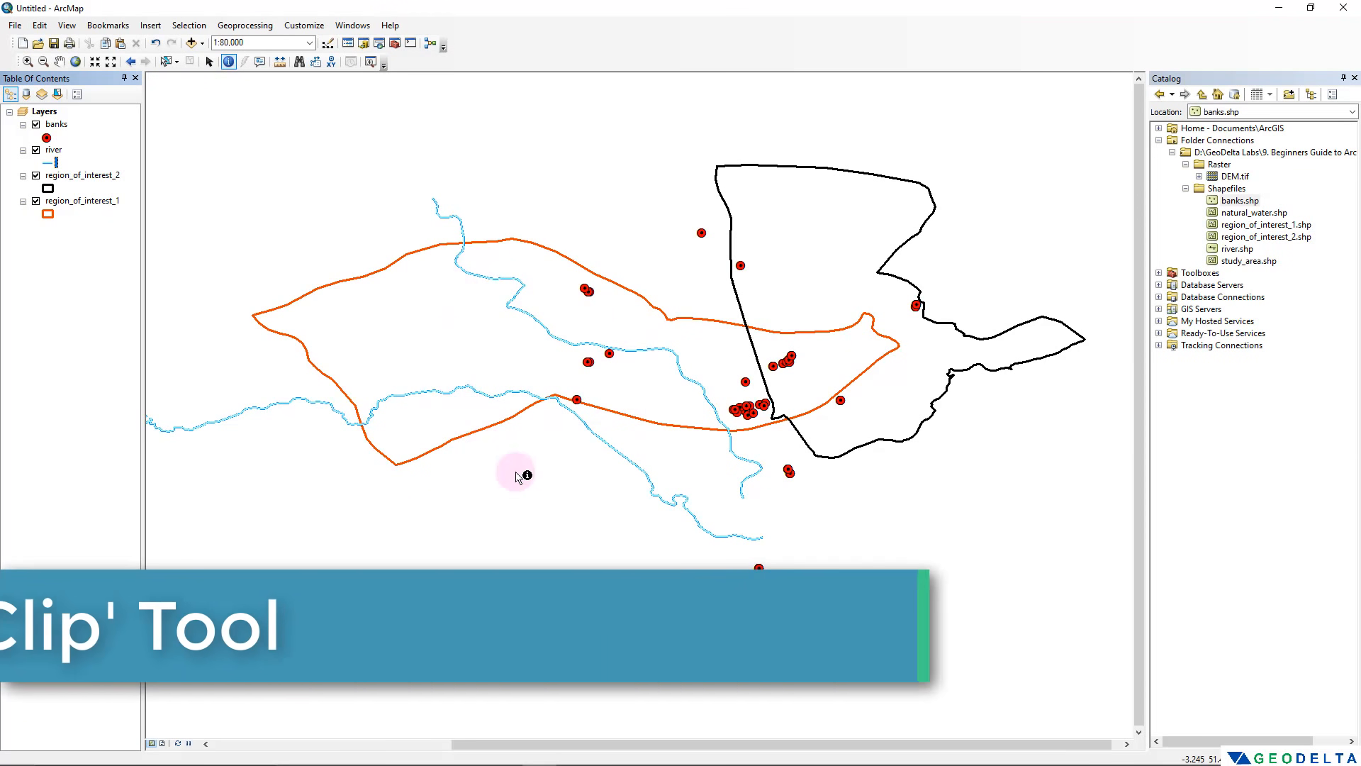
Hide all four layers on the map: banks, river, region_of_interest_2 and region_of_interest_1
click(35, 125)
click(36, 150)
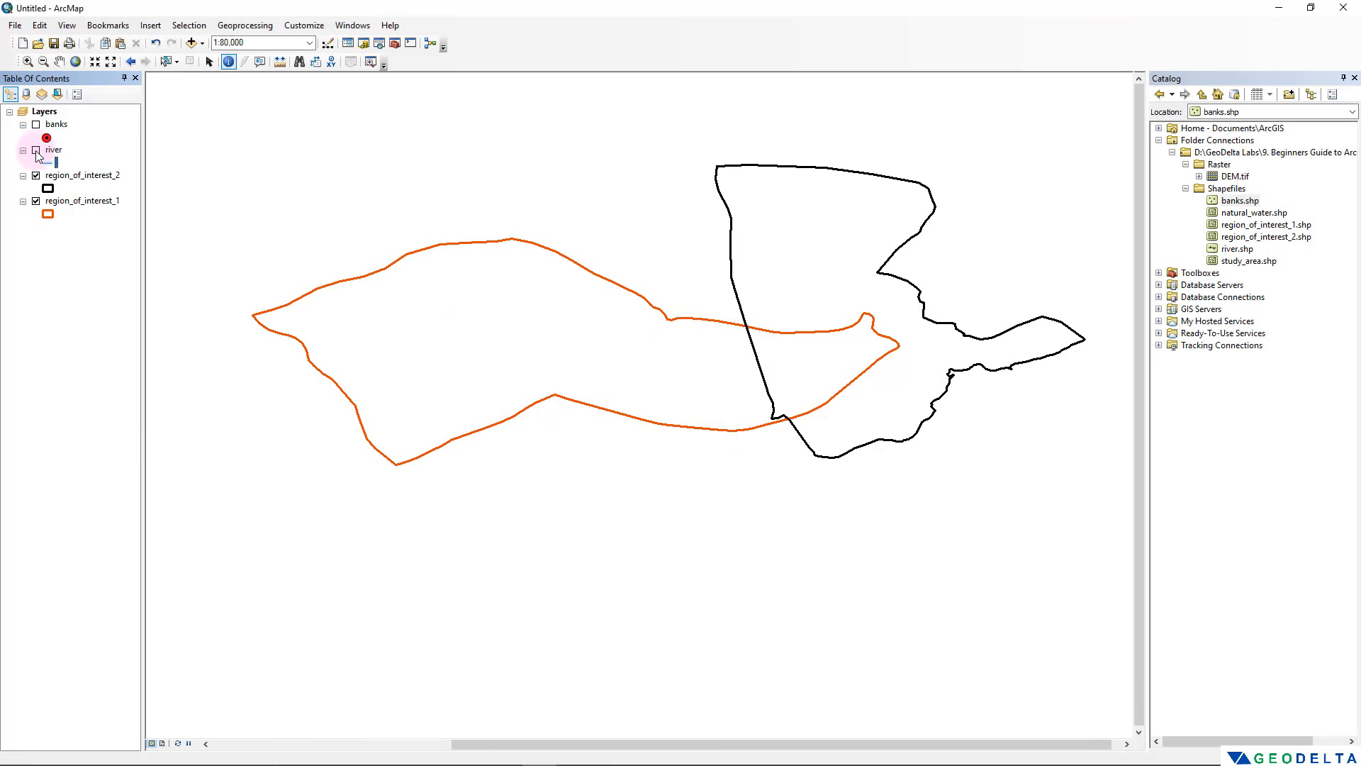
click(35, 176)
click(35, 201)
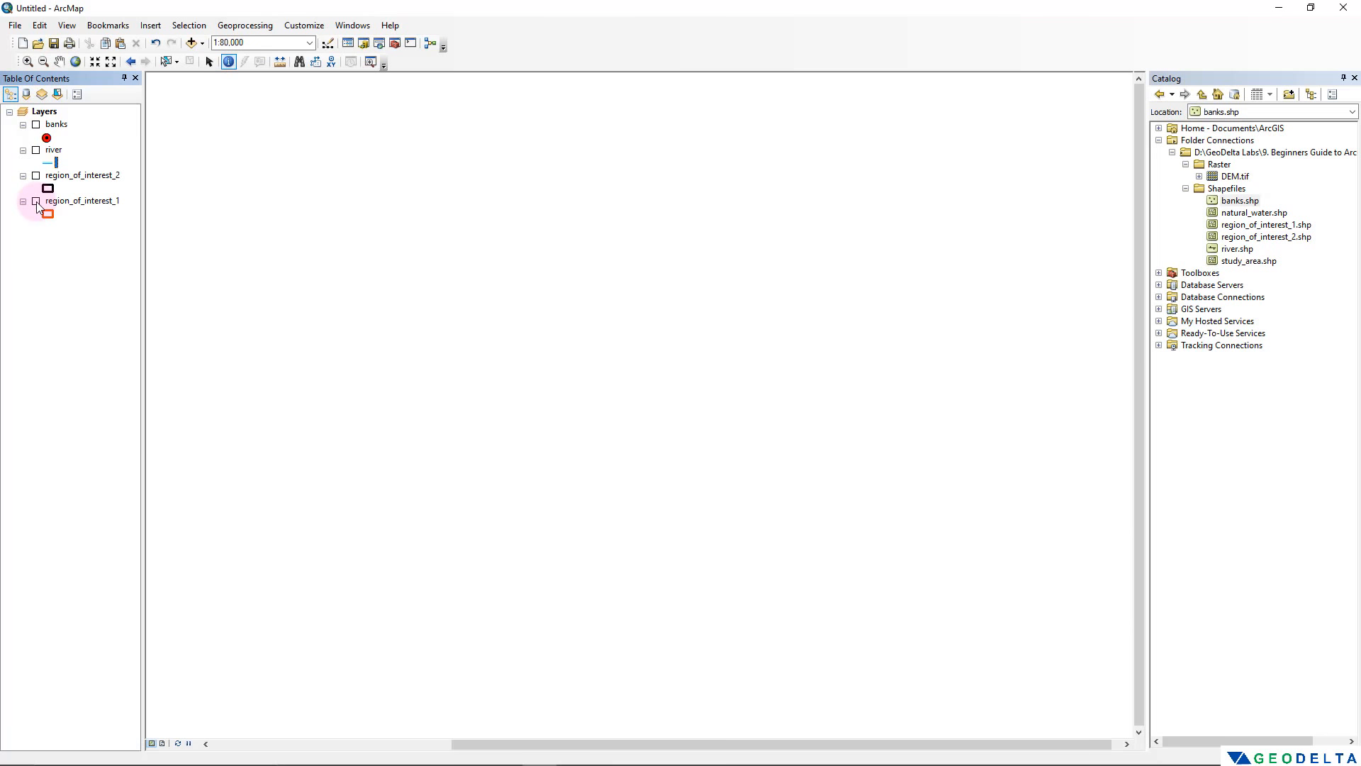
Show the region_of_interest_1, banks, region_of_interest_2 and river layers again, one after another
click(36, 202)
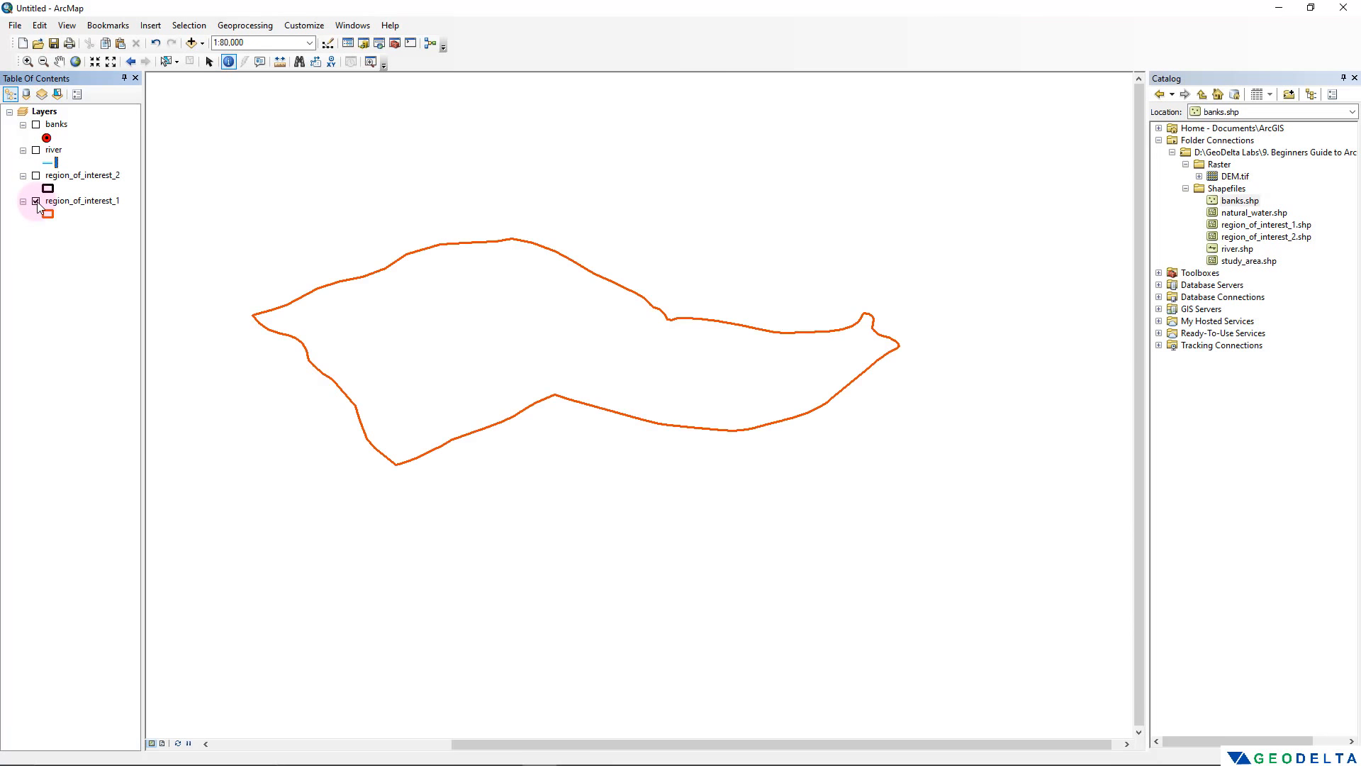
click(36, 125)
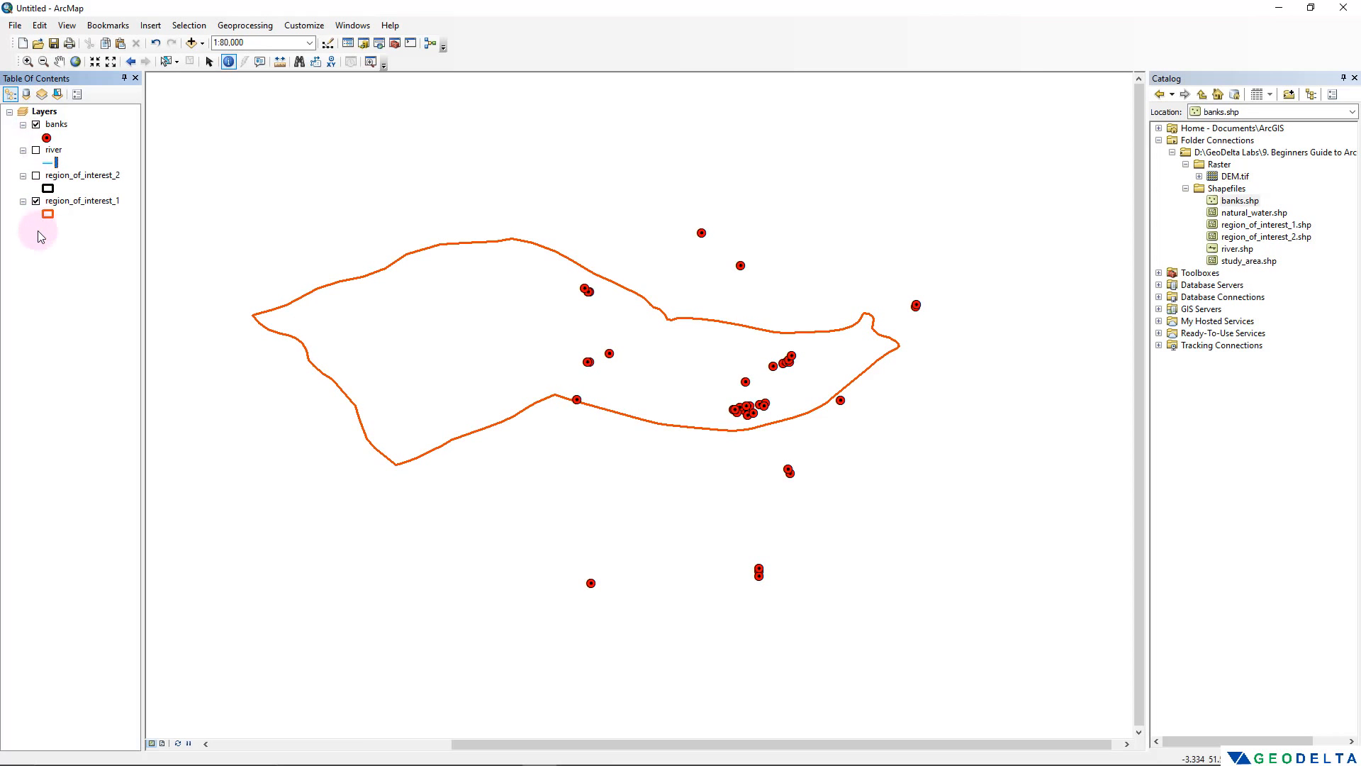
click(36, 176)
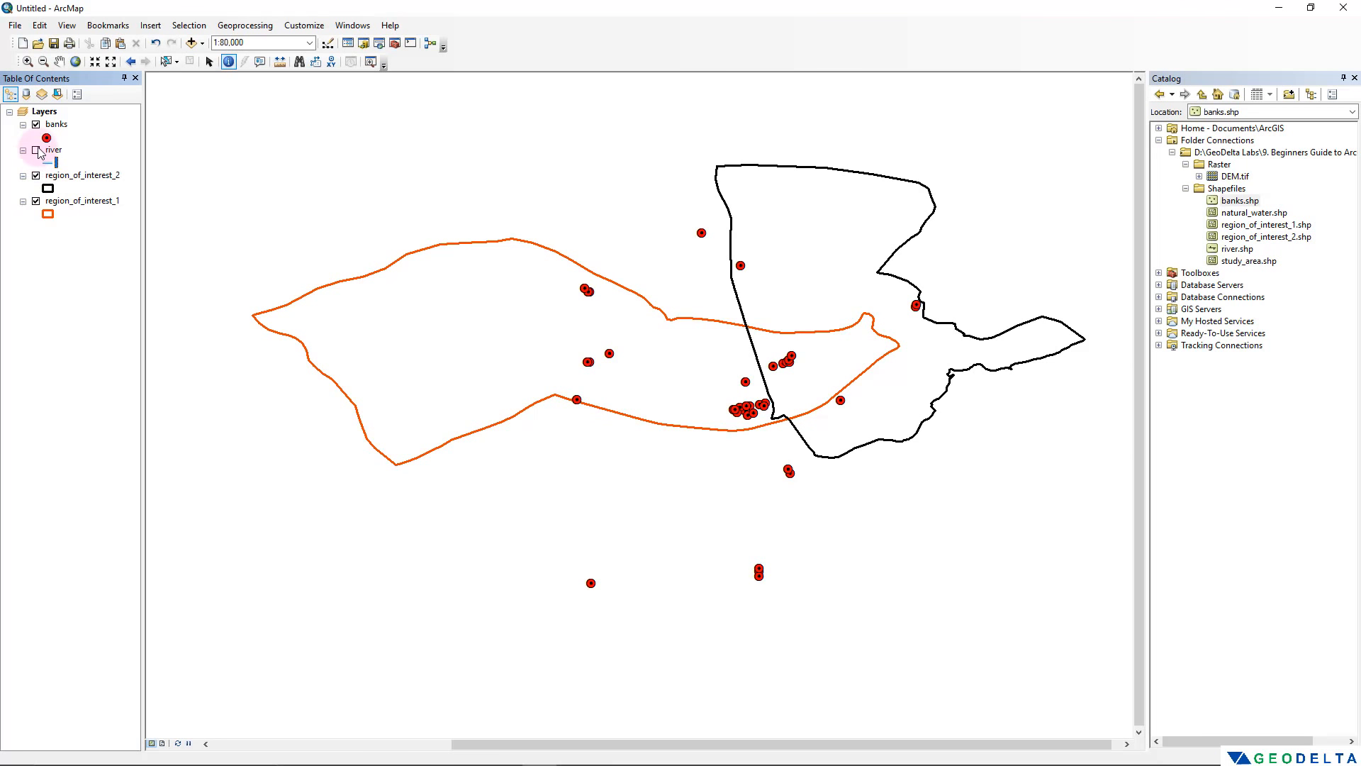
click(36, 151)
Hide the banks and region_of_interest_2 layers, keeping only river and region_of_interest_1 displayed
click(36, 125)
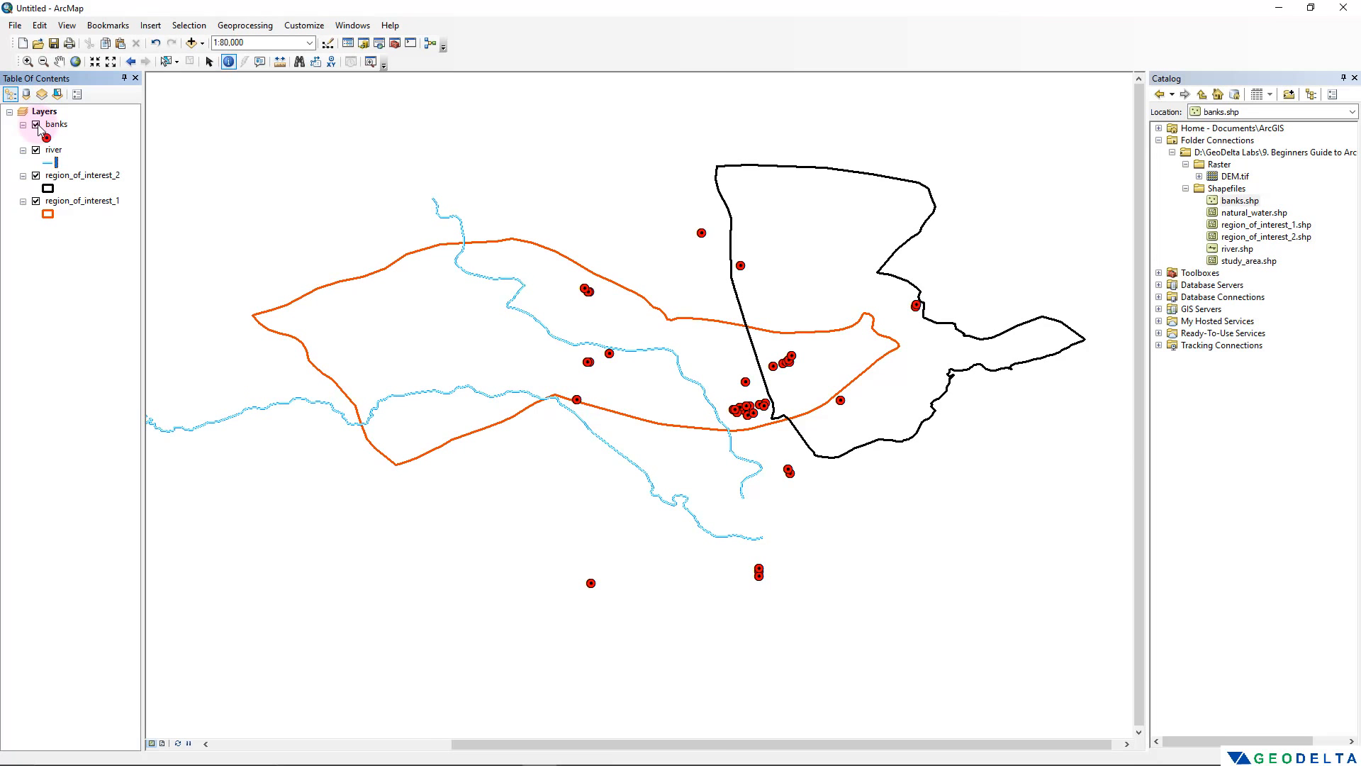
click(36, 201)
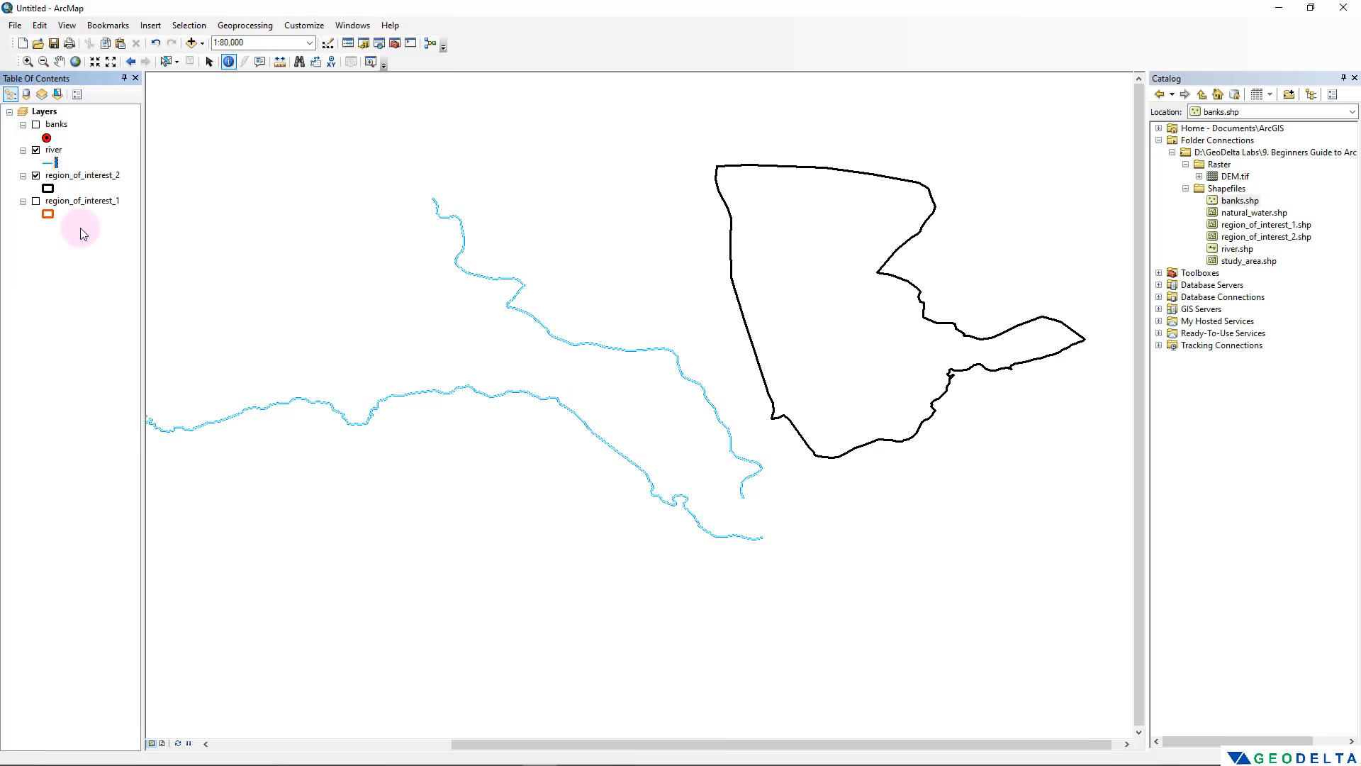
click(35, 202)
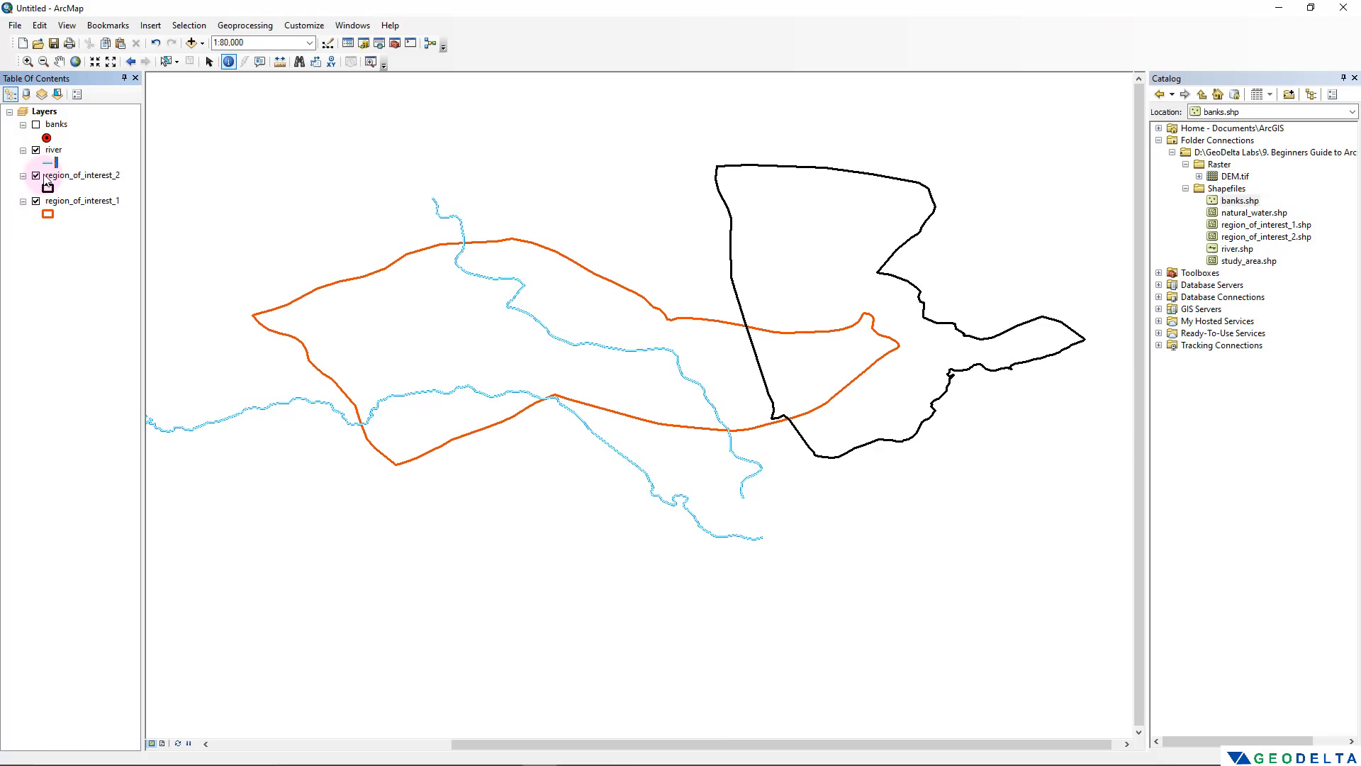
click(36, 175)
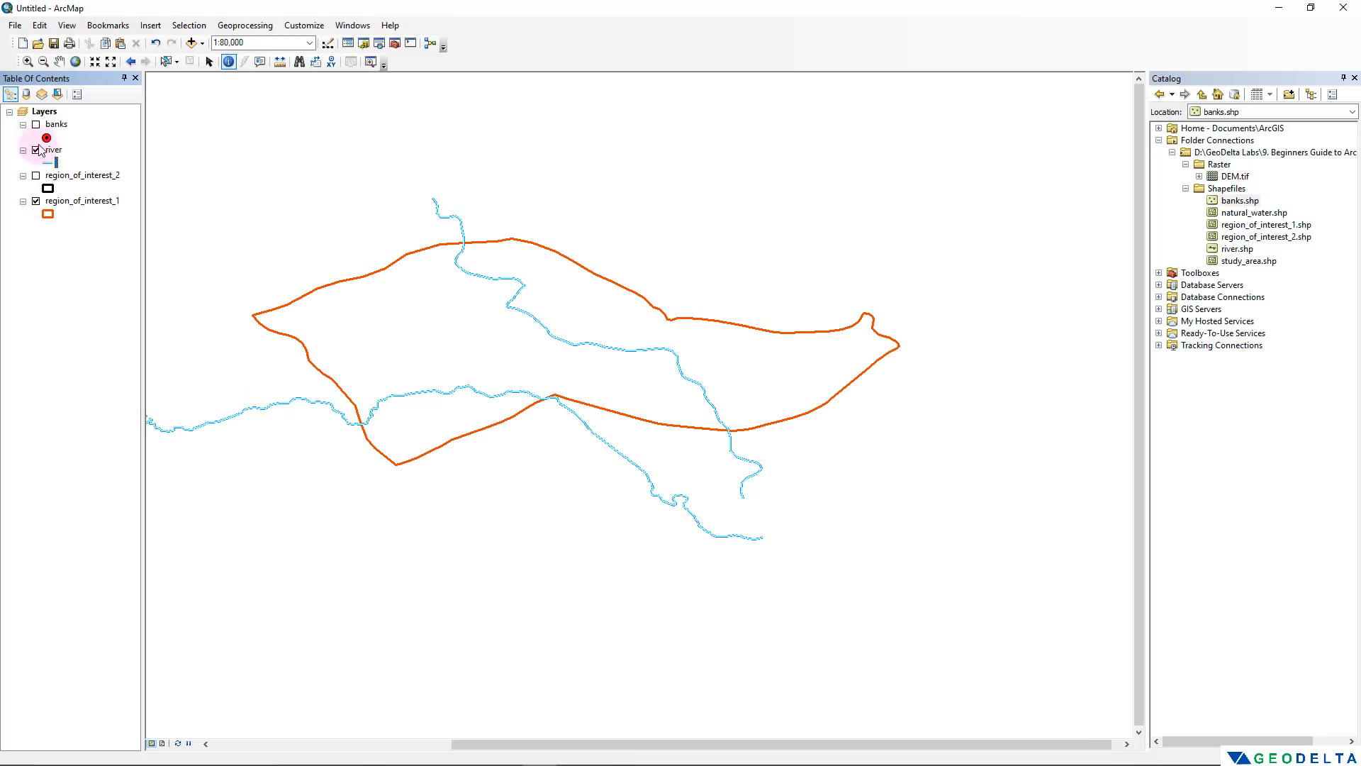
Examine where the river lines cross the region_of_interest_1 boundary and extend beyond it
drag(544, 335, 763, 383)
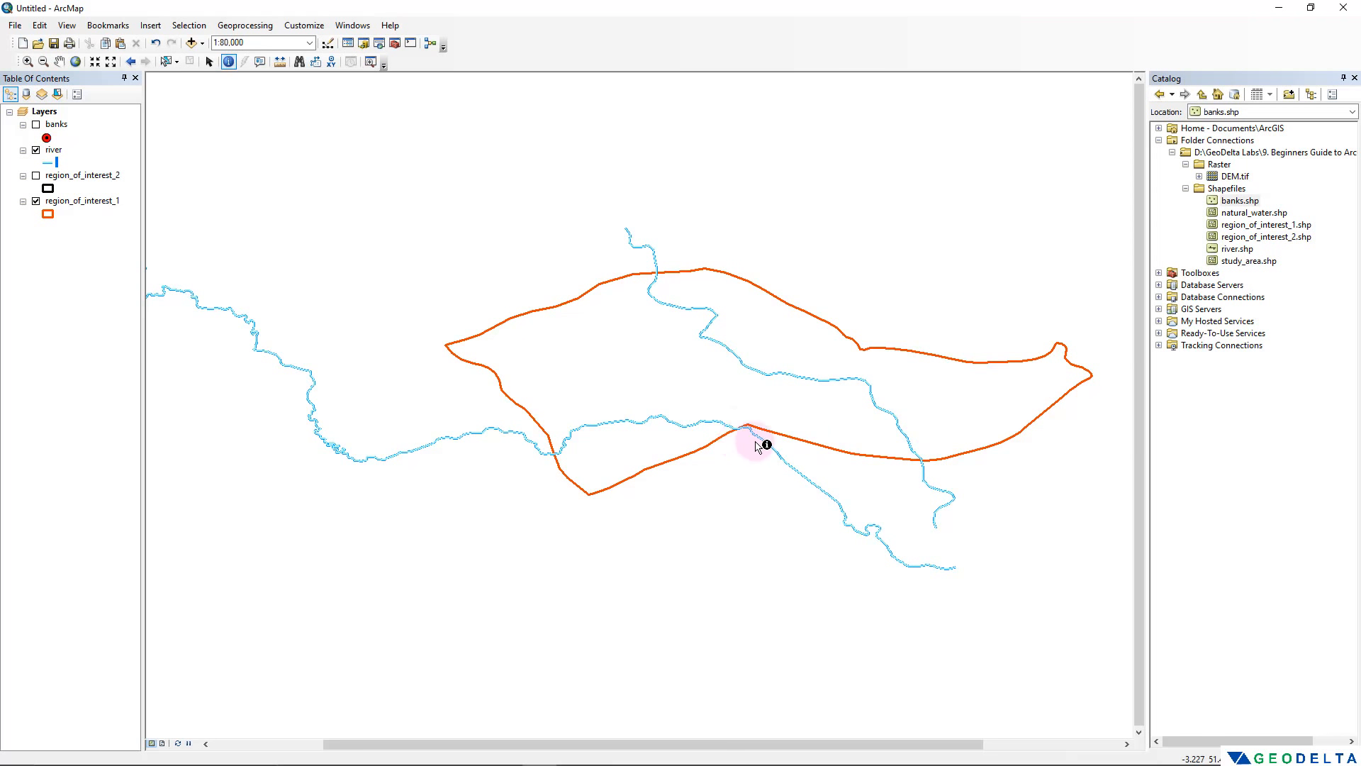
scroll(757, 446, up, 1)
scroll(757, 447, up, 1)
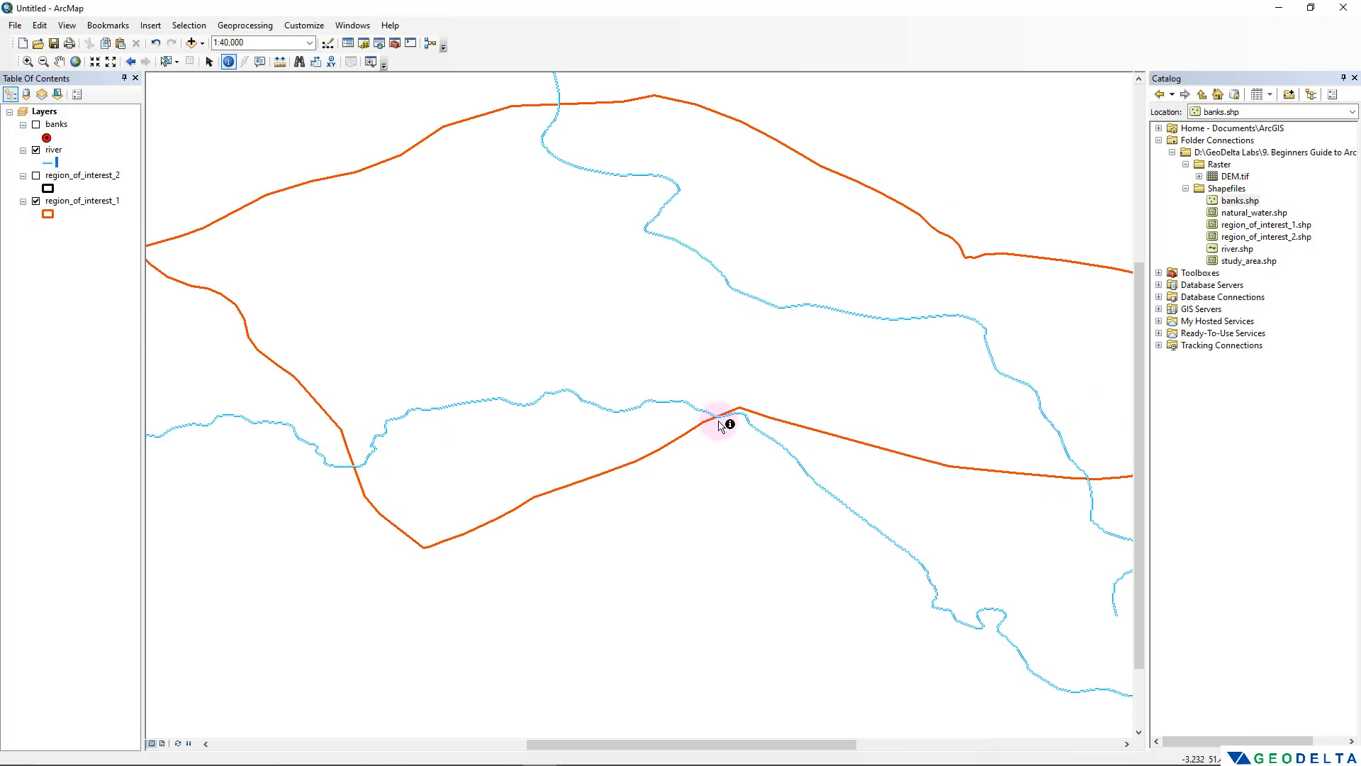
key(Up)
key(Right)
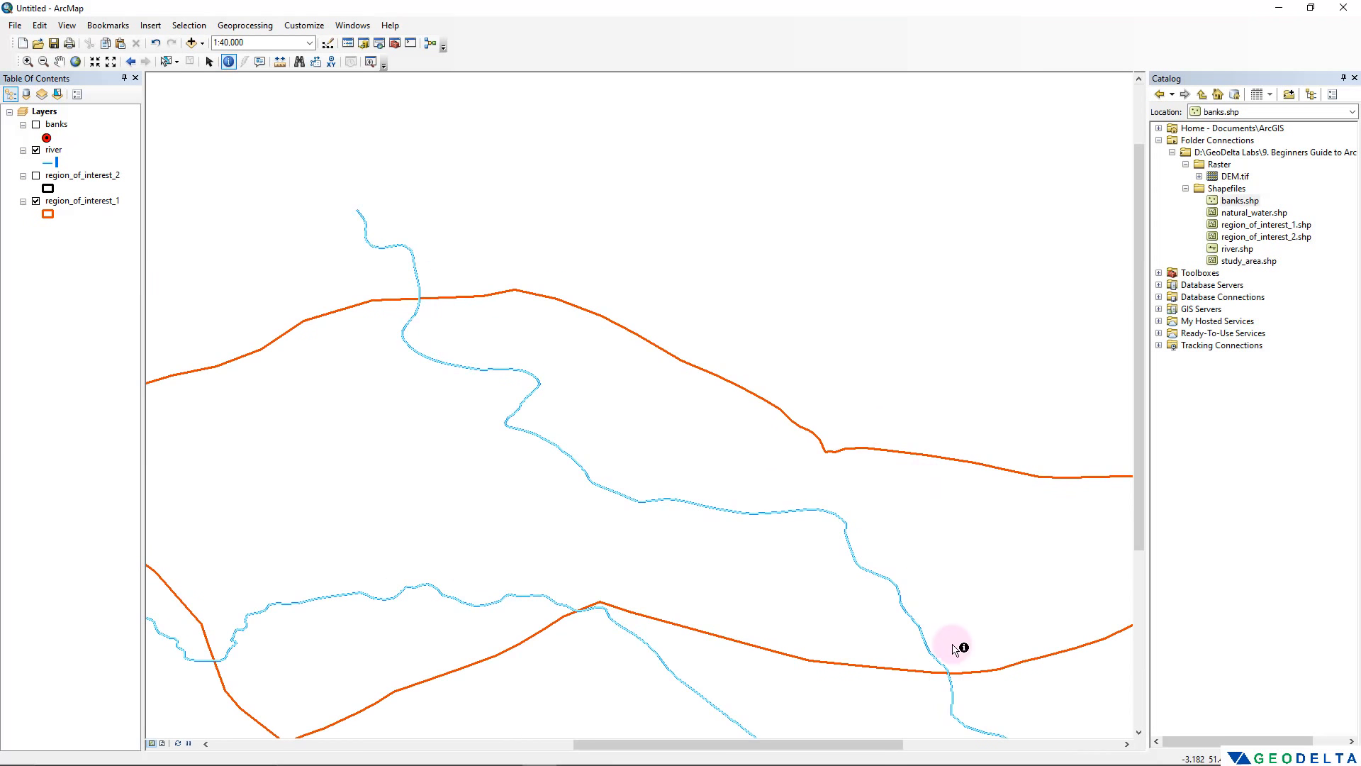
scroll(962, 613, down, 3)
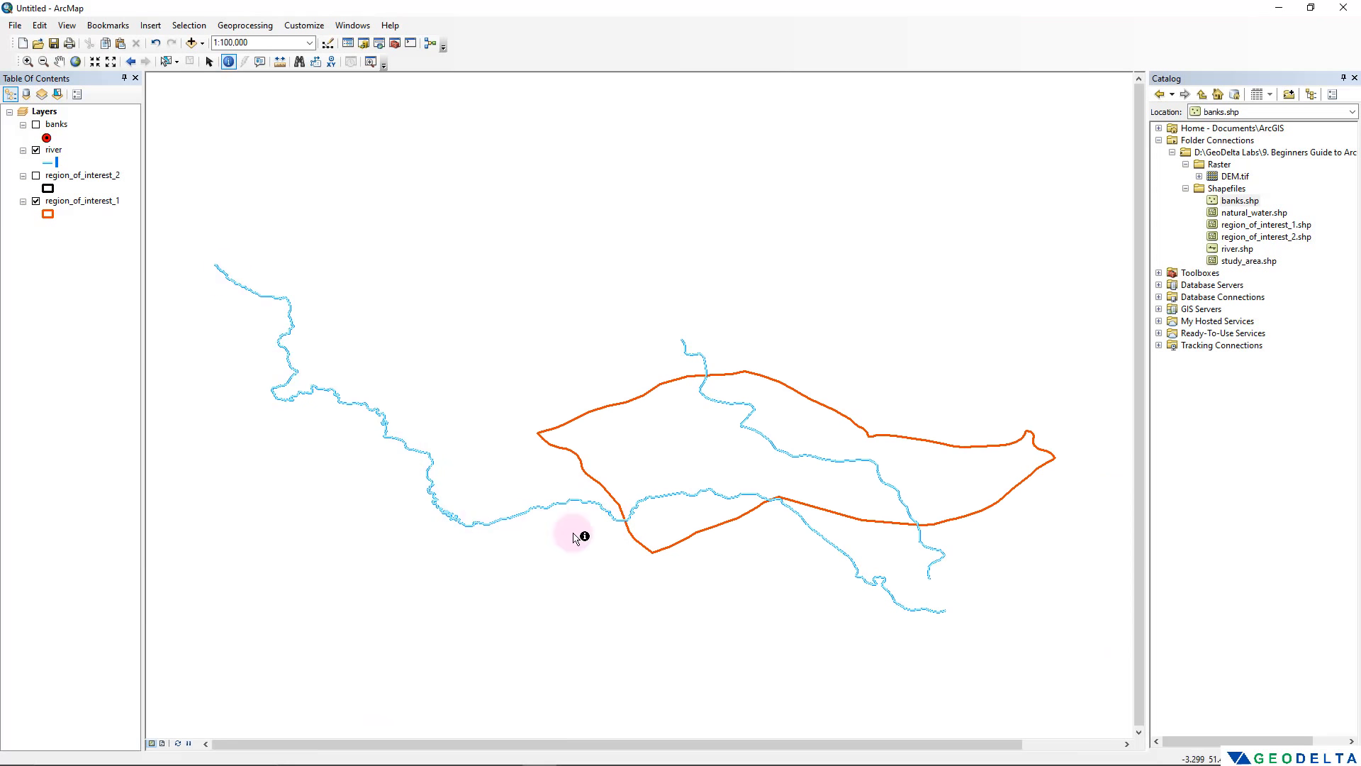
drag(628, 534, 457, 464)
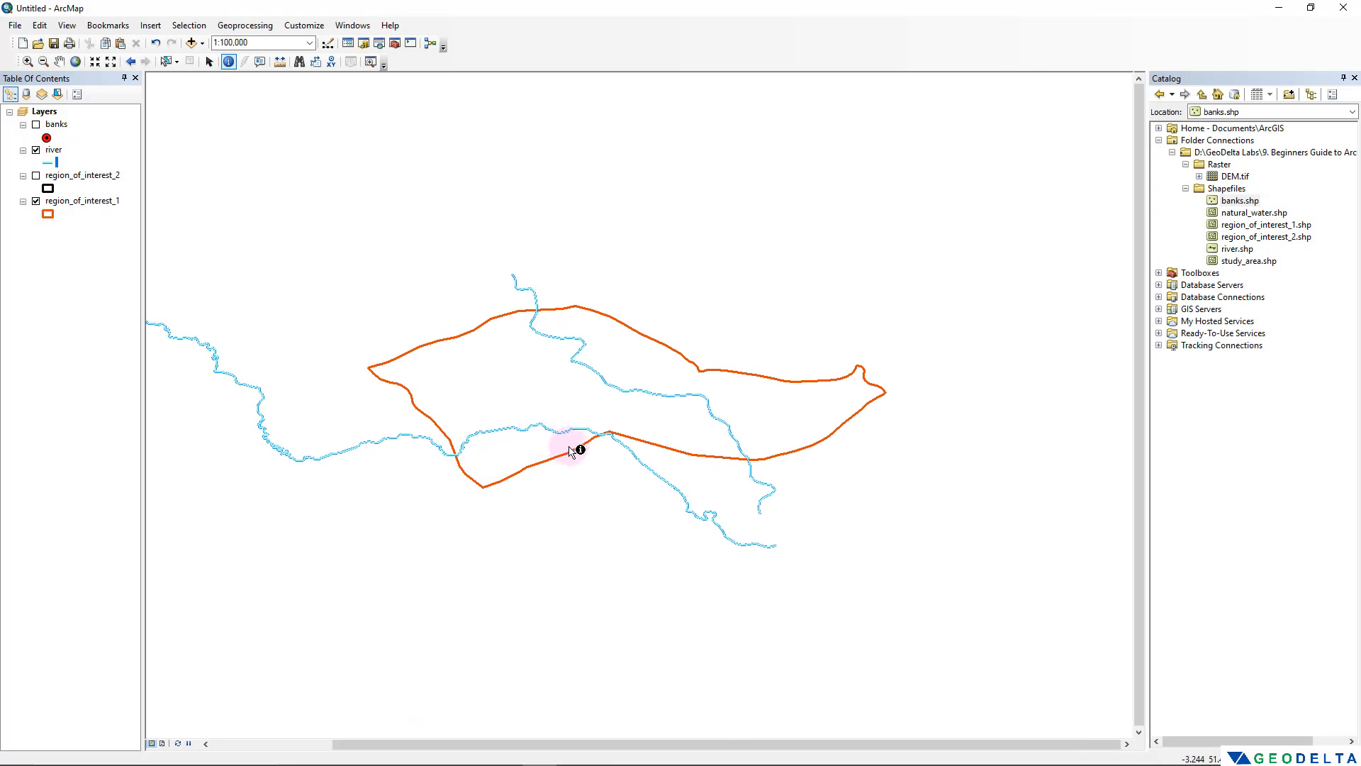
drag(685, 459, 702, 451)
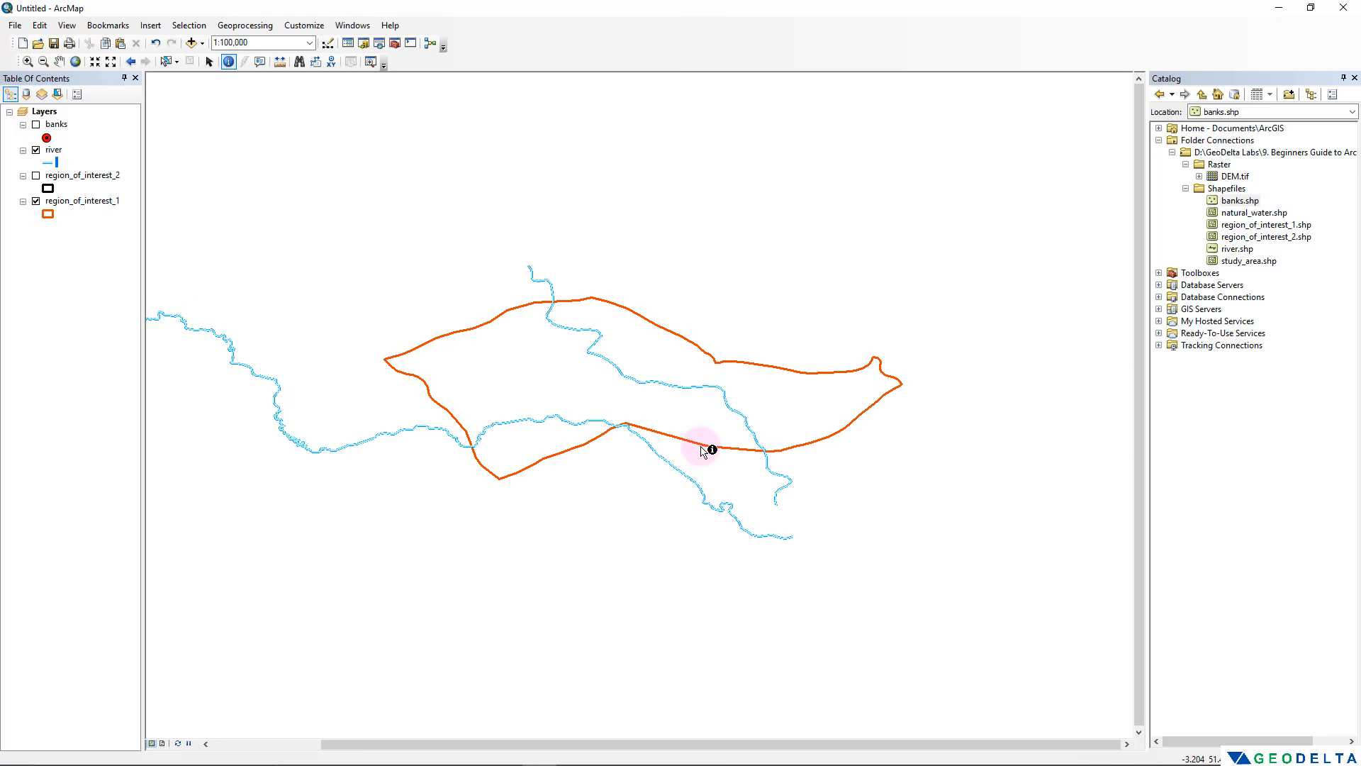
Search the geoprocessing tools for "clip"
click(395, 43)
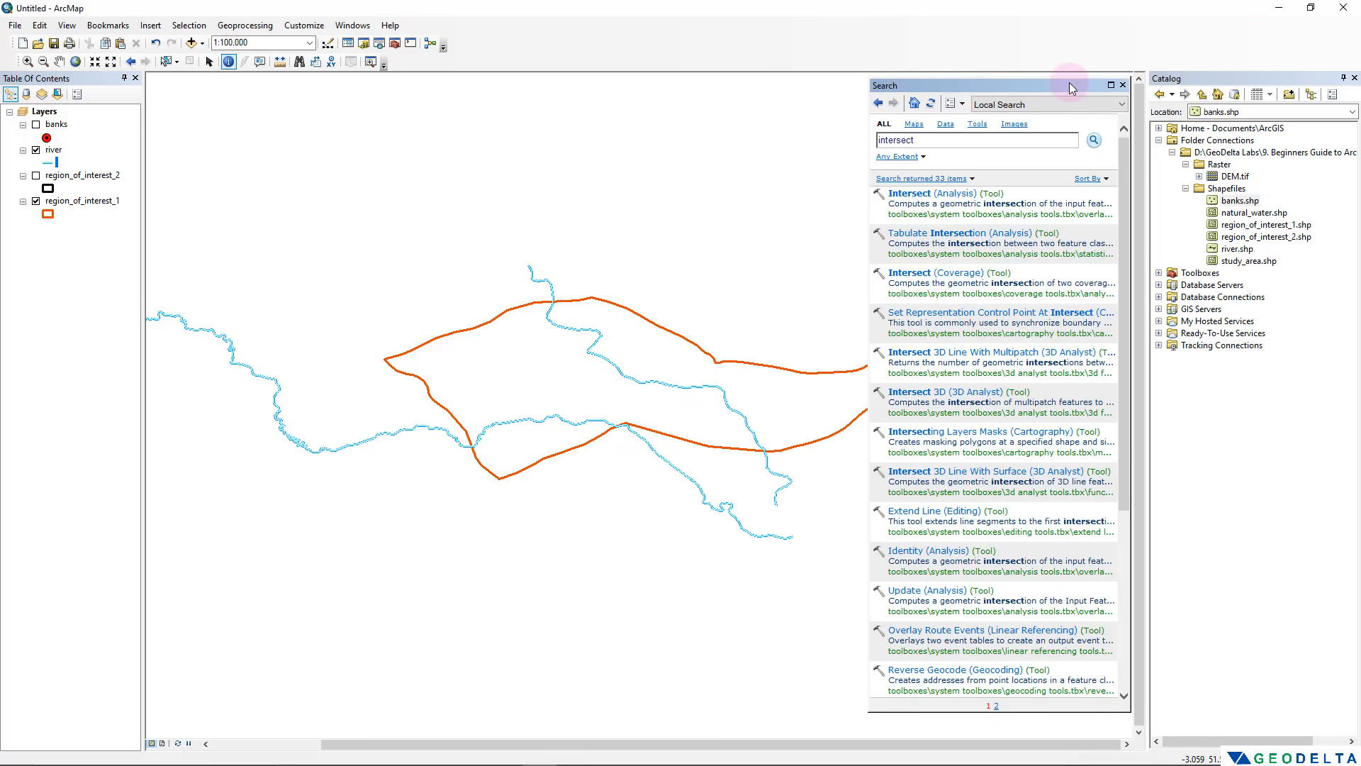
double_click(960, 139)
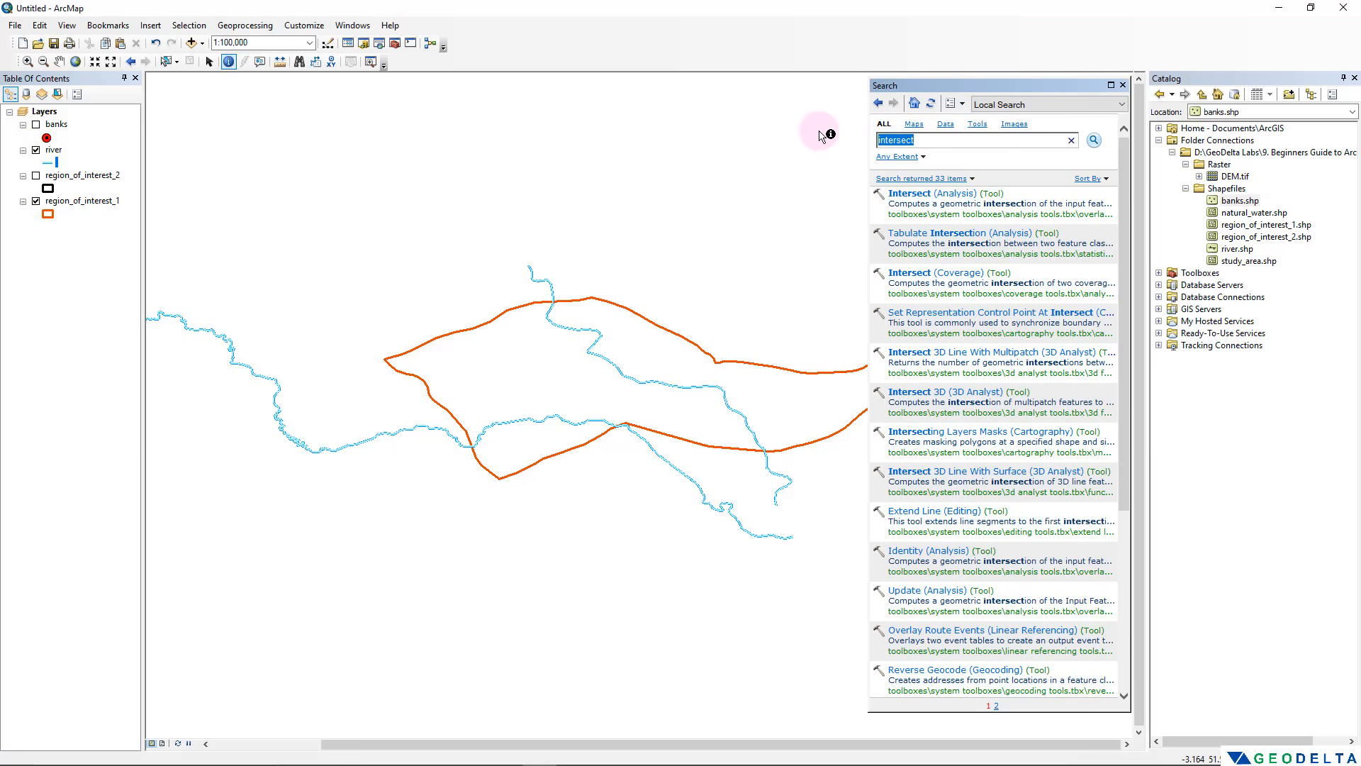
text(clip)
key(Return)
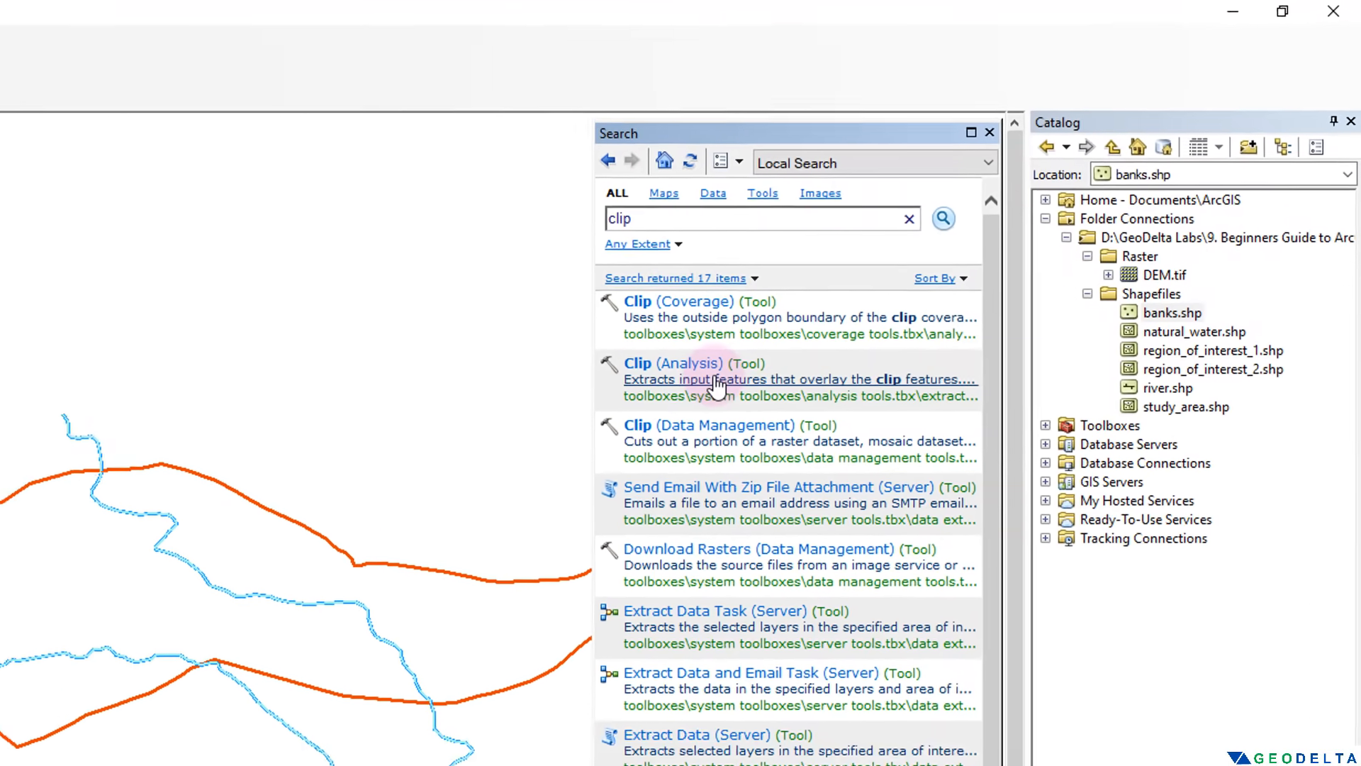
Locate the Clip (Analysis) tool in the Catalog tree, within the Extract toolset of Analysis Tools.tbx
click(647, 390)
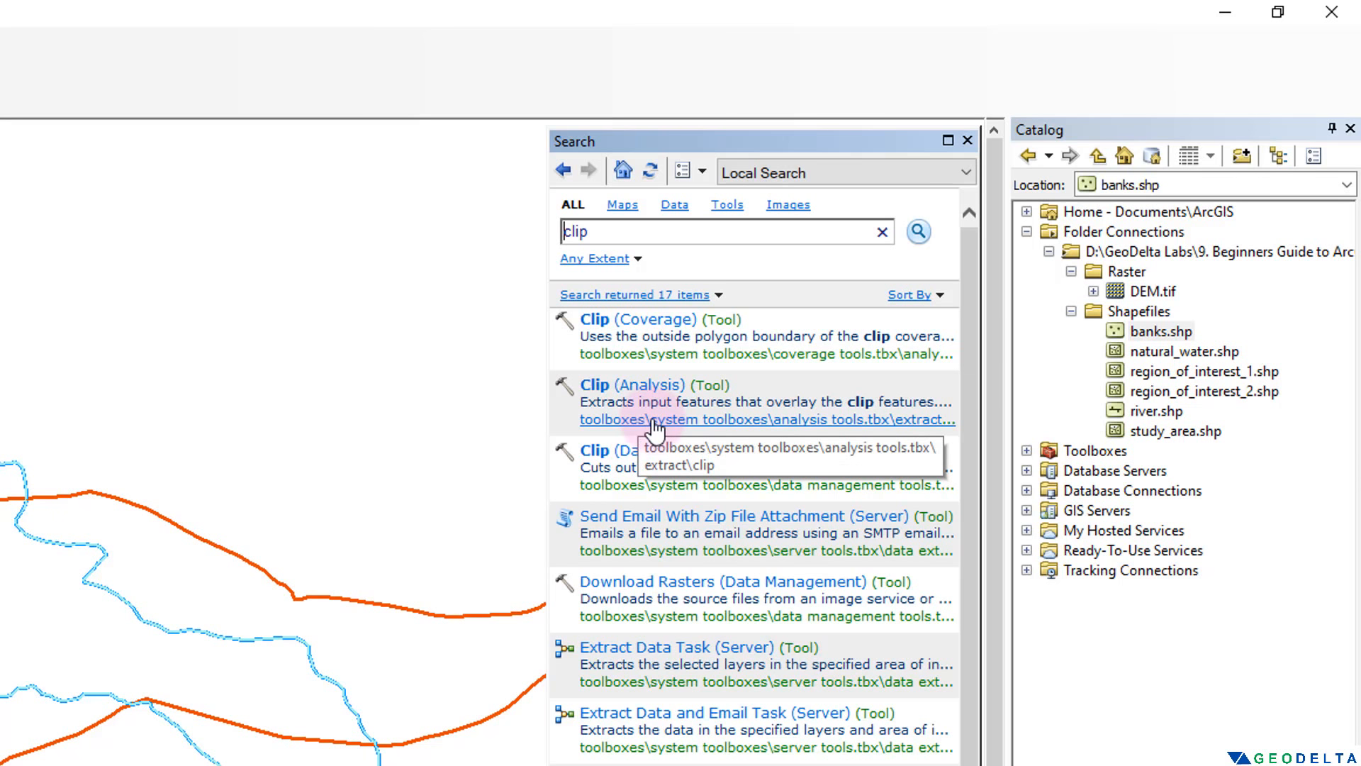
click(653, 424)
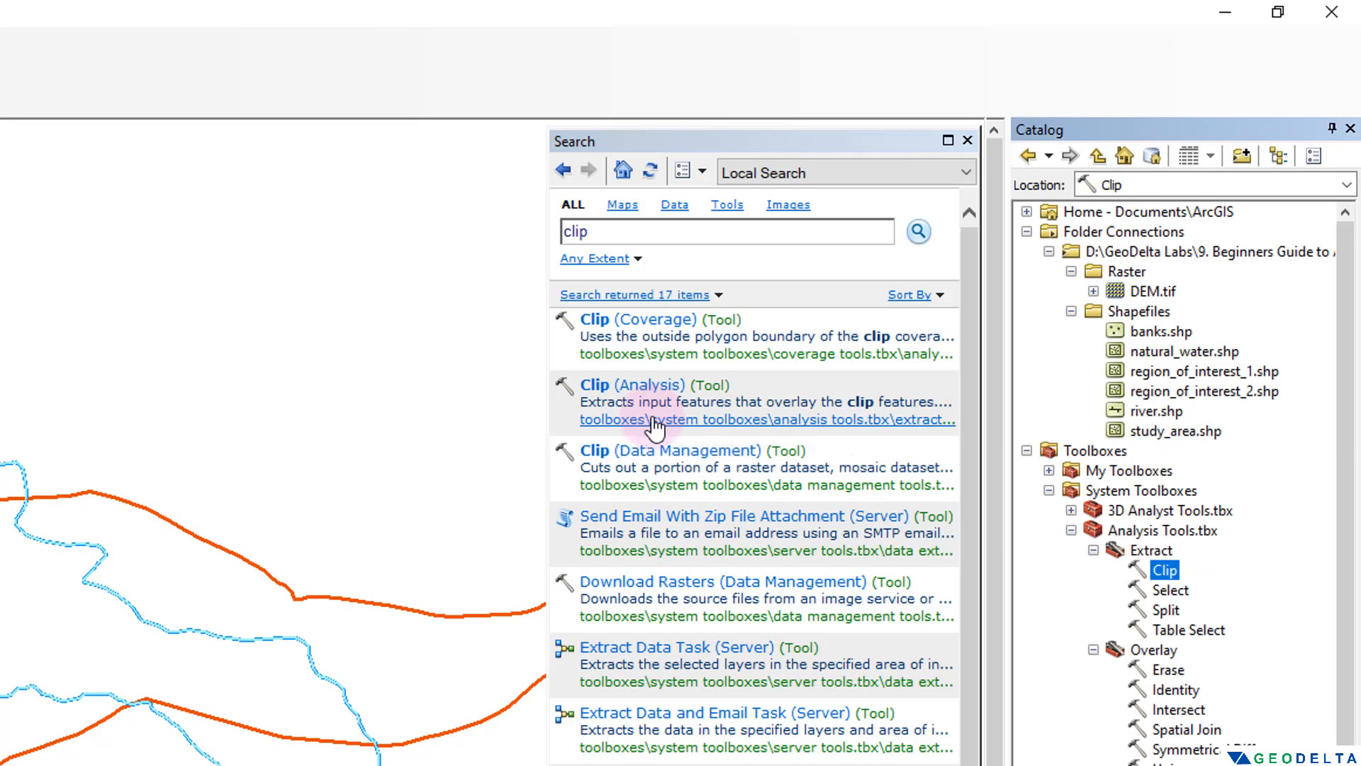
click(1093, 650)
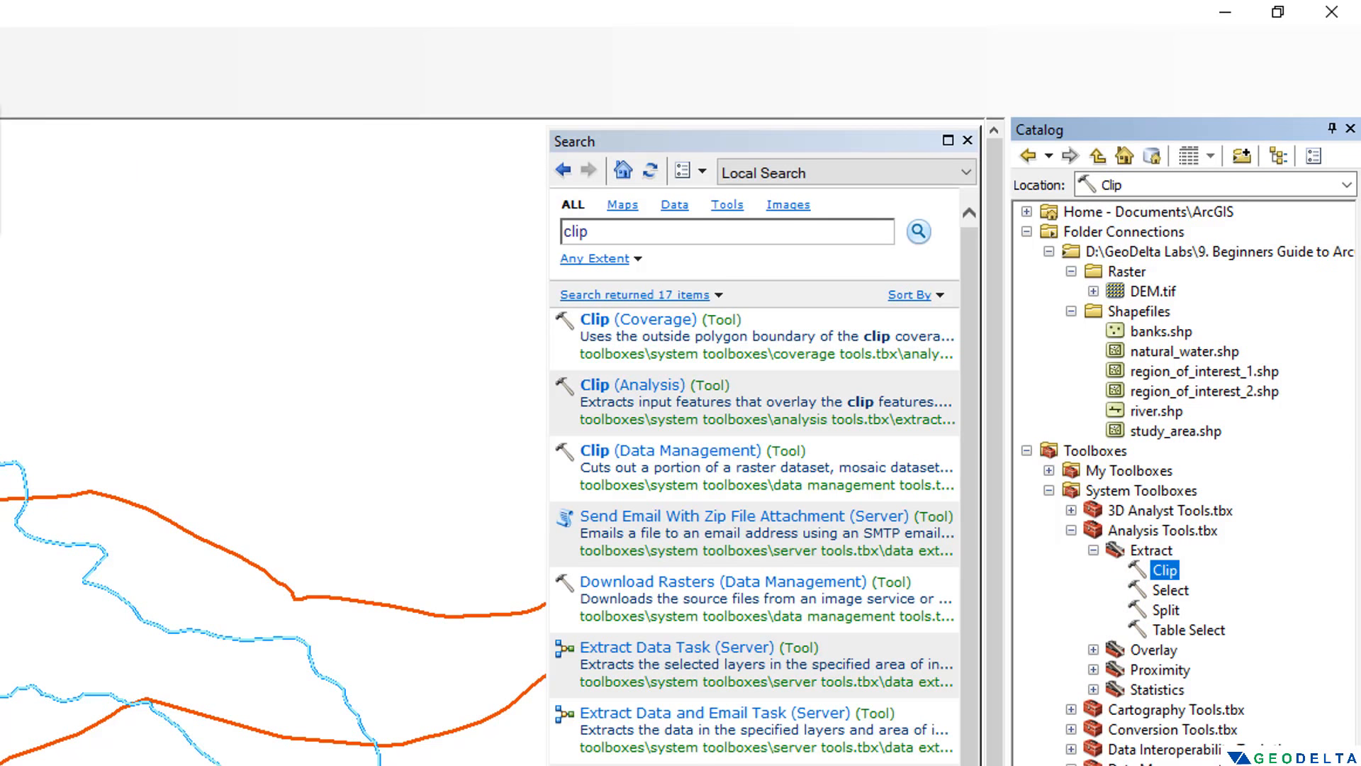
click(1145, 532)
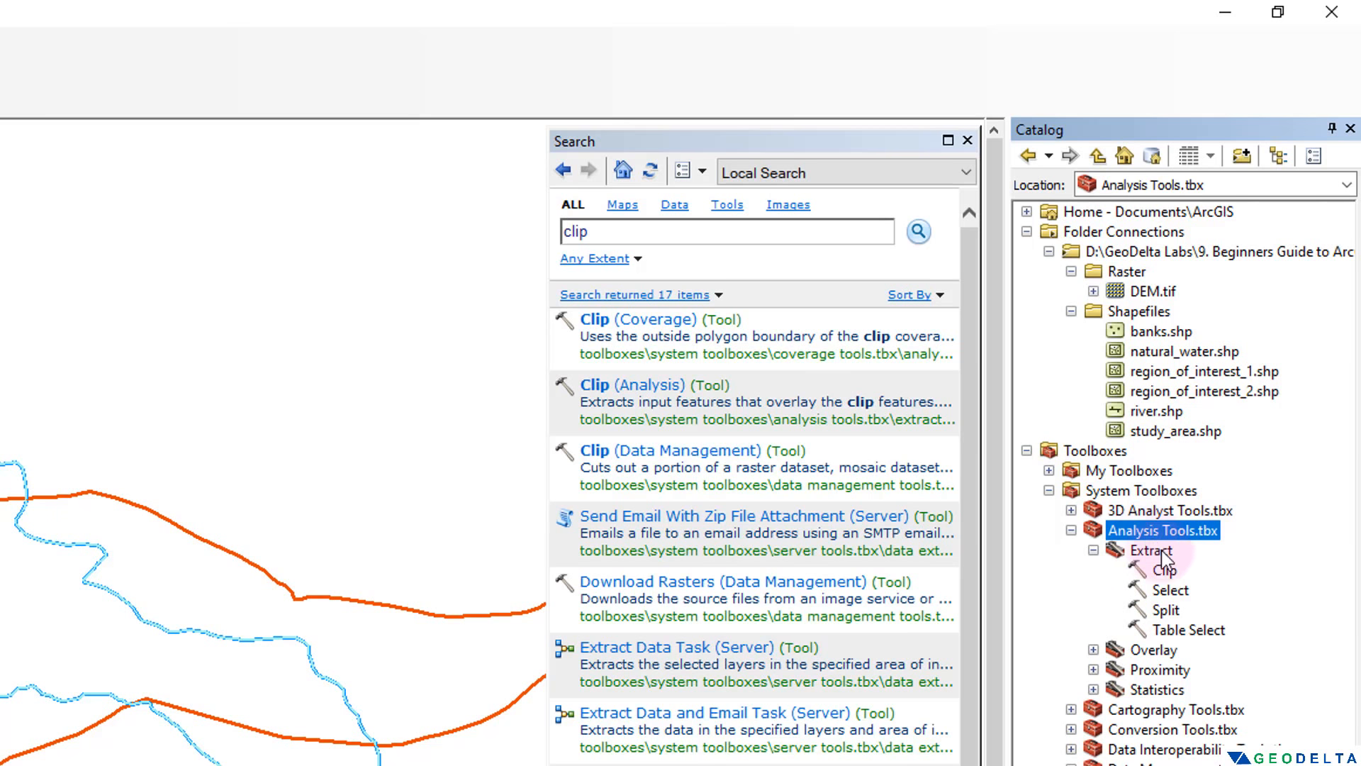
click(1154, 551)
click(1170, 574)
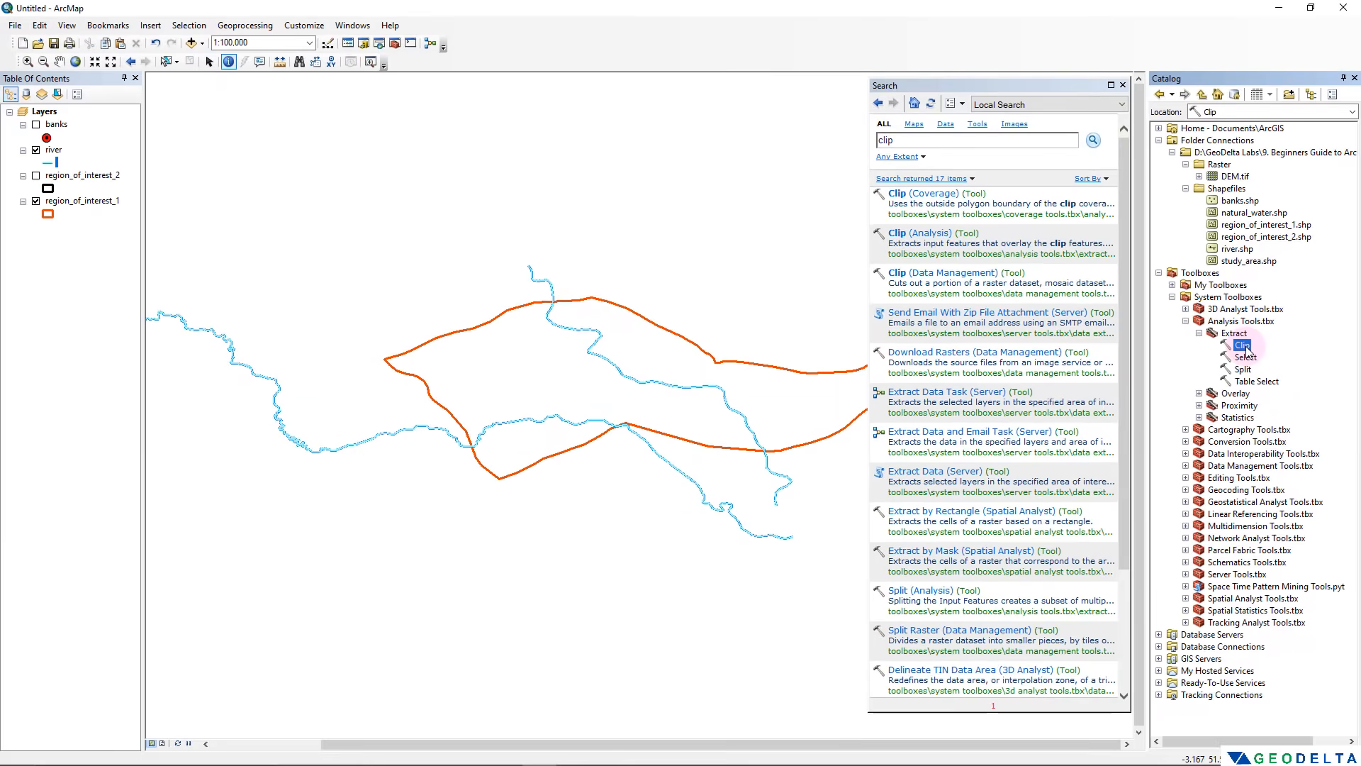
Open the Clip (Analysis) tool, close the tool search, and set river as the input features
click(919, 234)
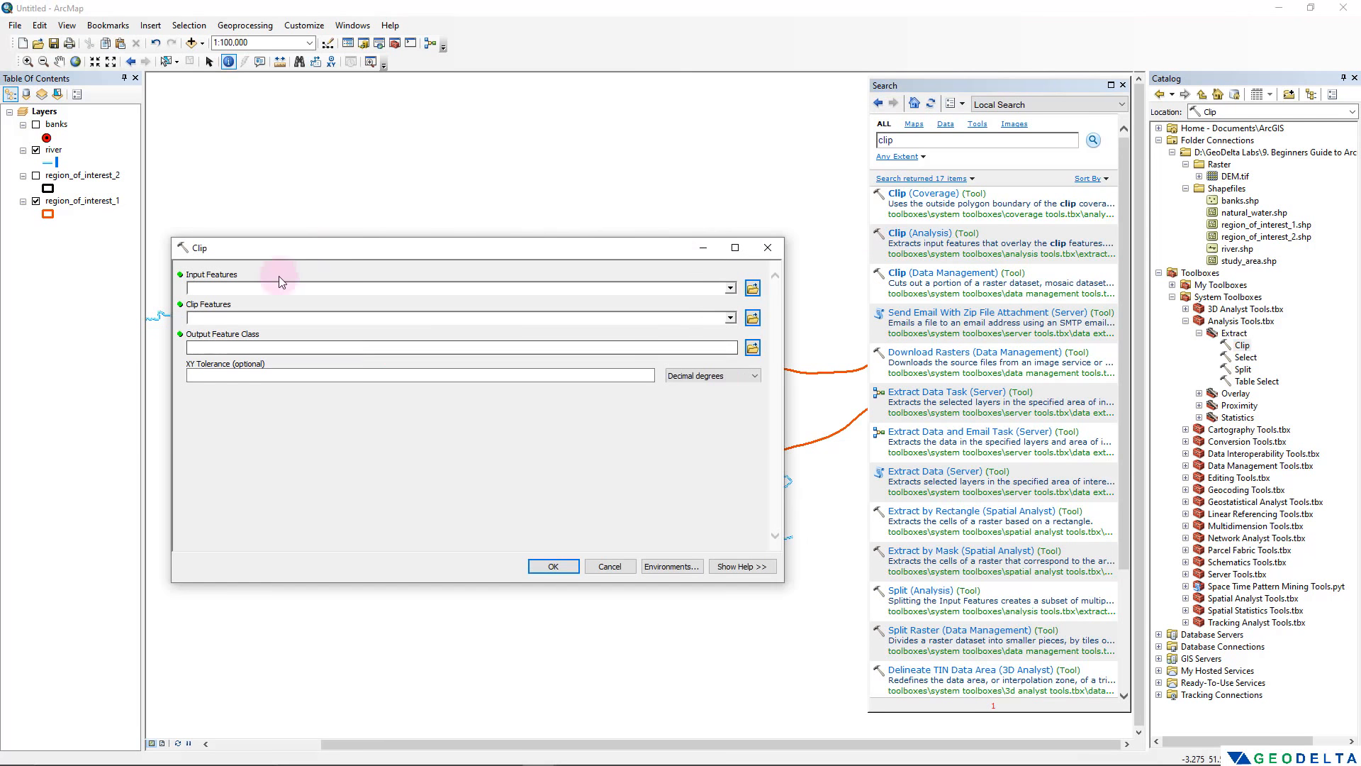
click(1124, 86)
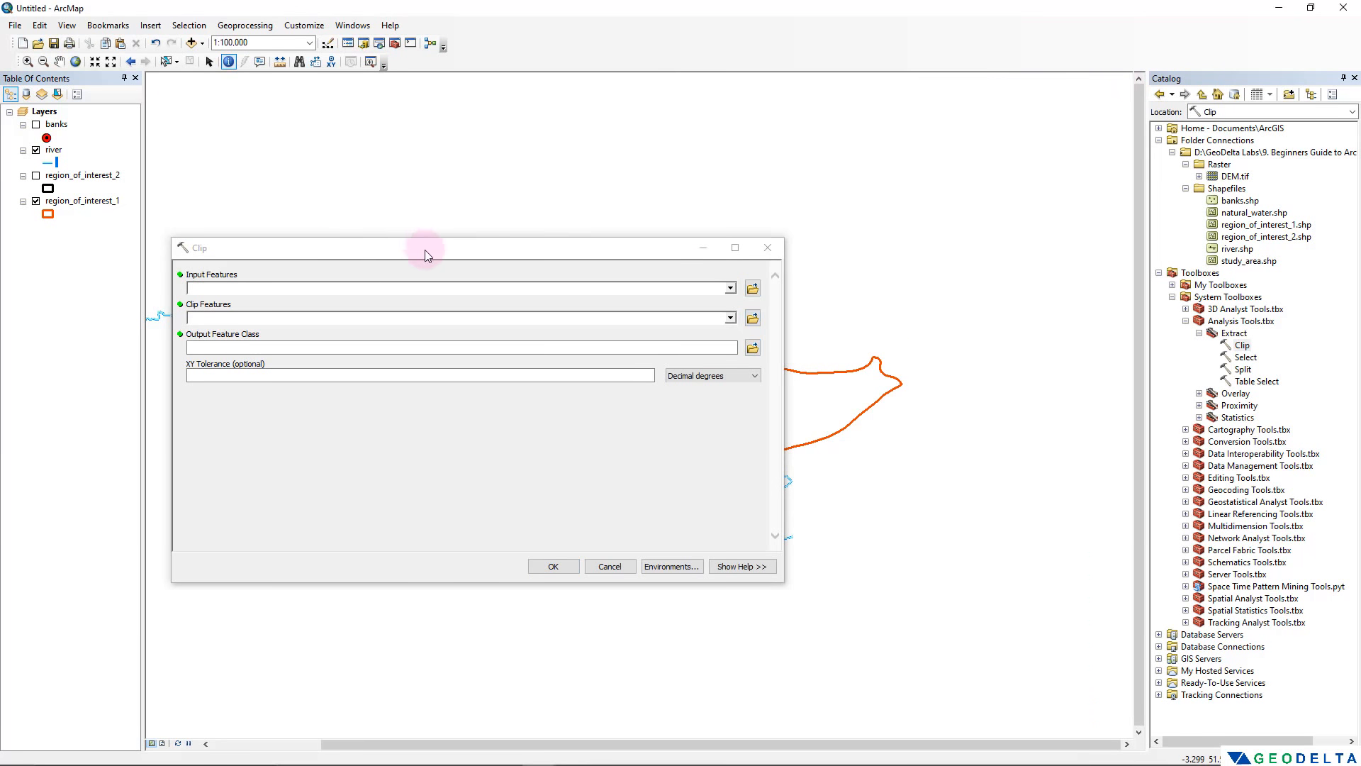
drag(424, 249, 633, 215)
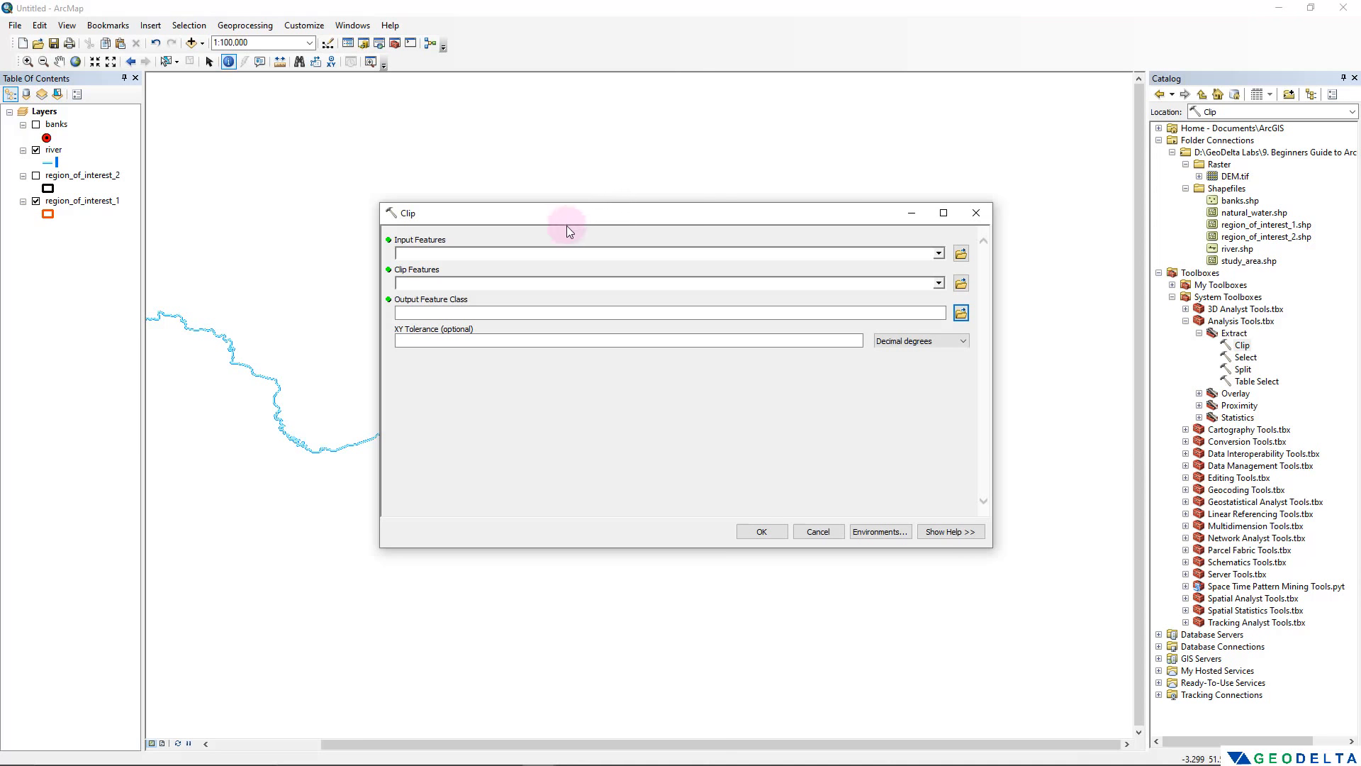
click(939, 254)
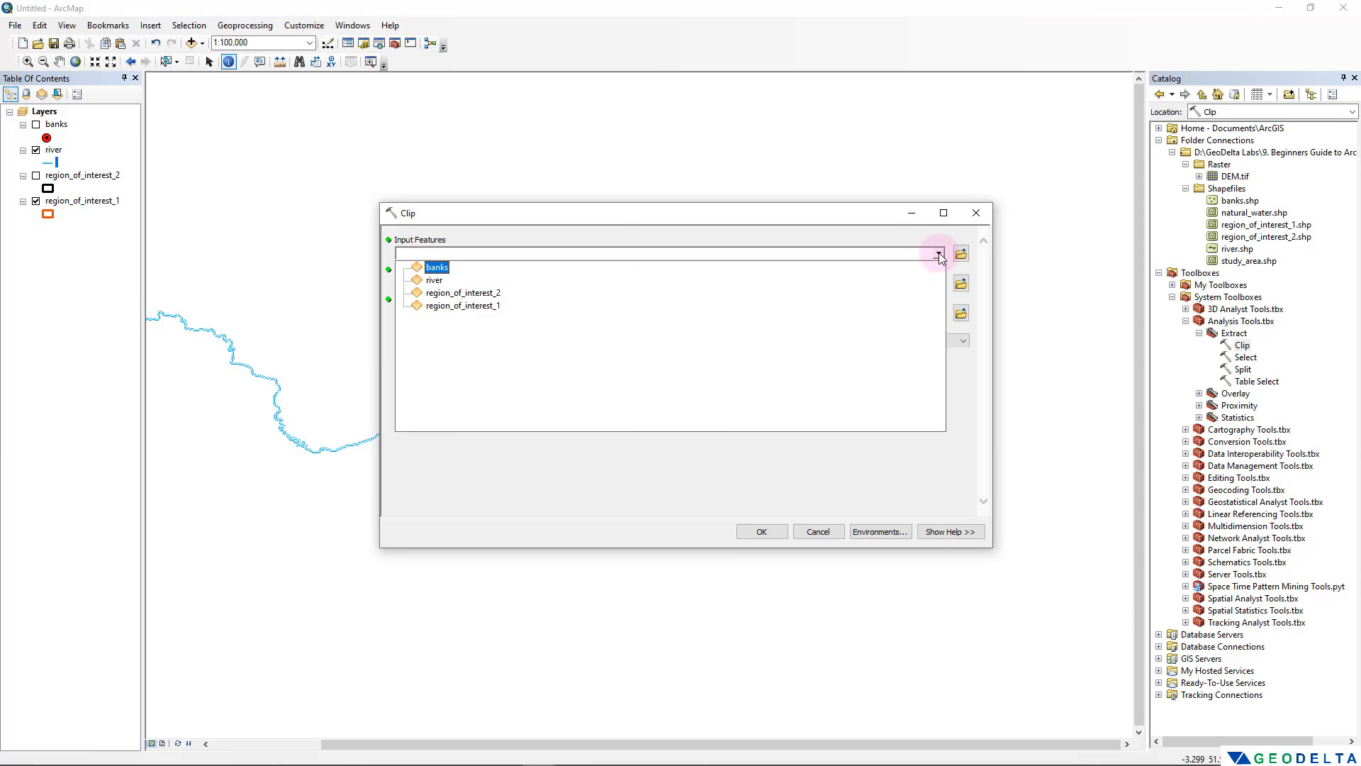
click(435, 280)
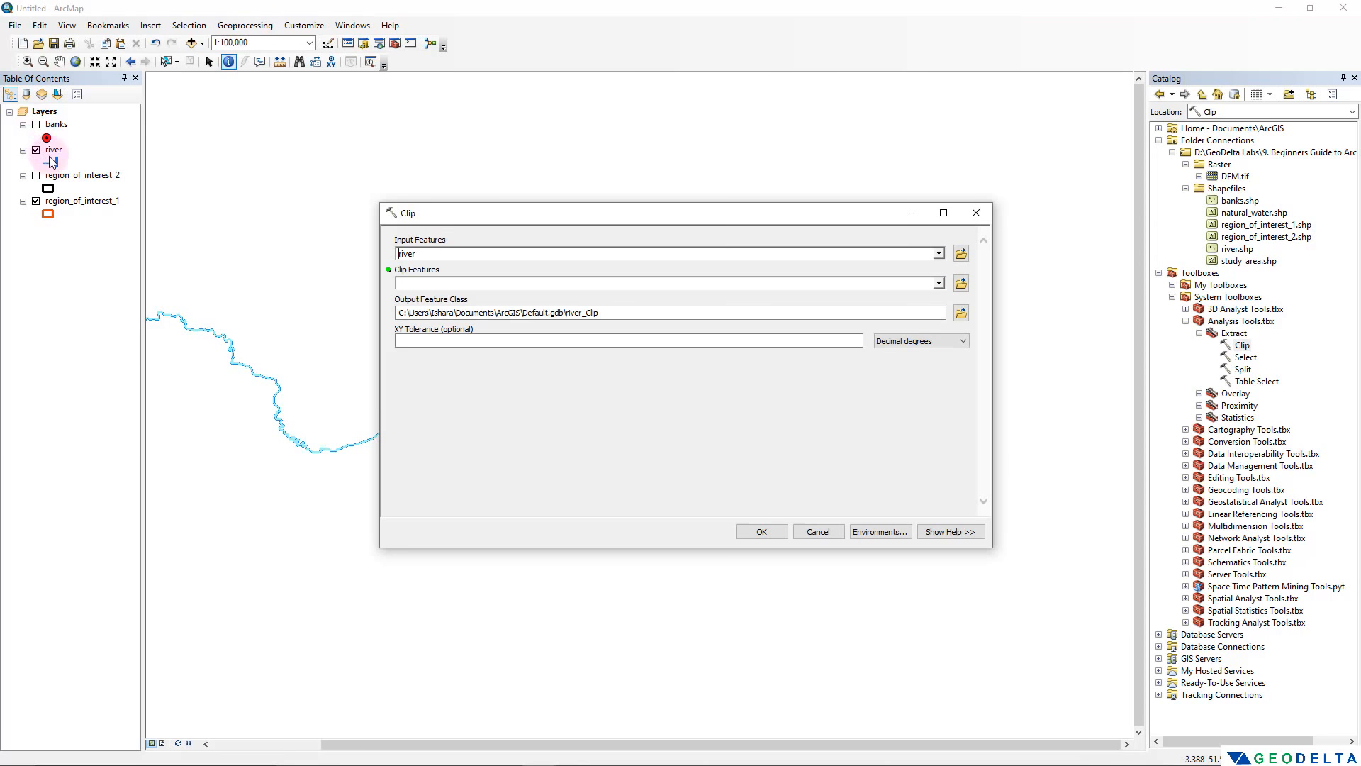
drag(51, 150, 446, 253)
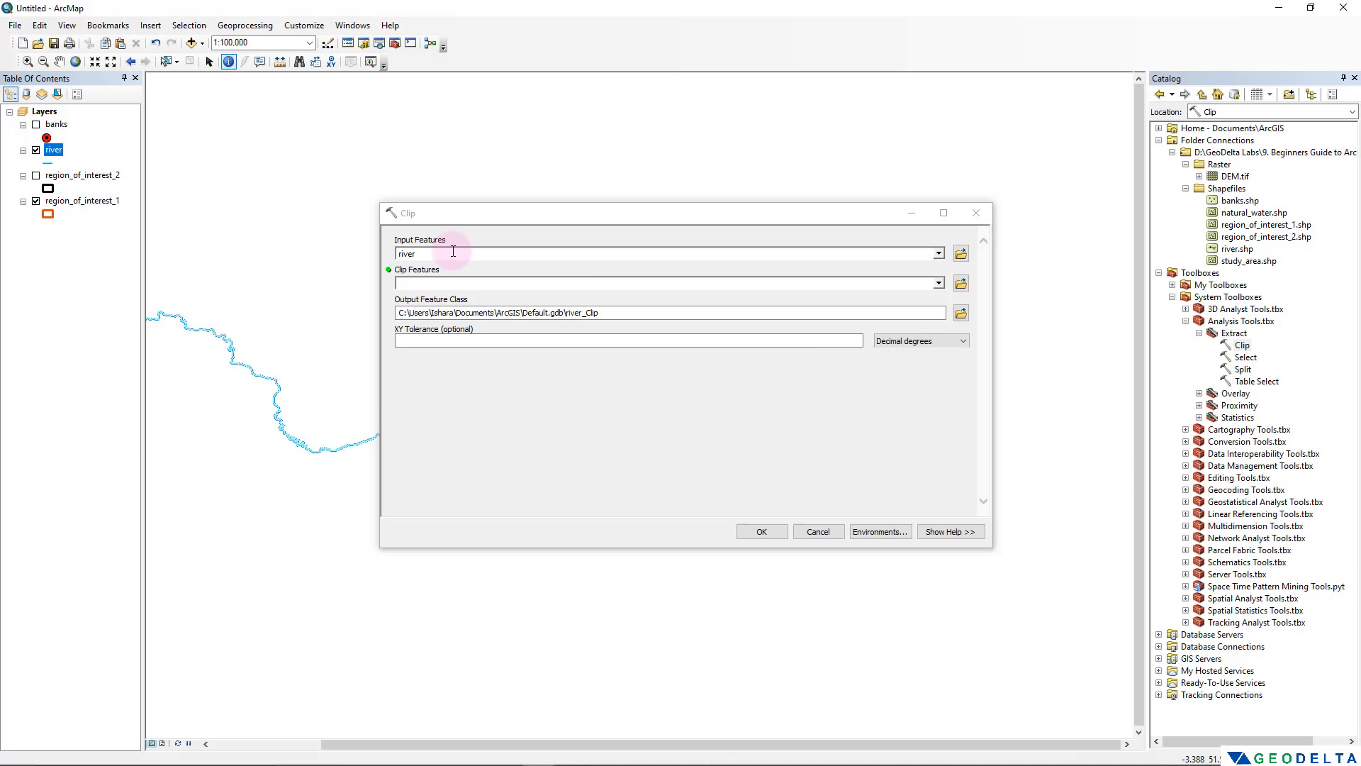
Move the Clip dialog off the map and set region_of_interest_1 as the clip features
click(453, 281)
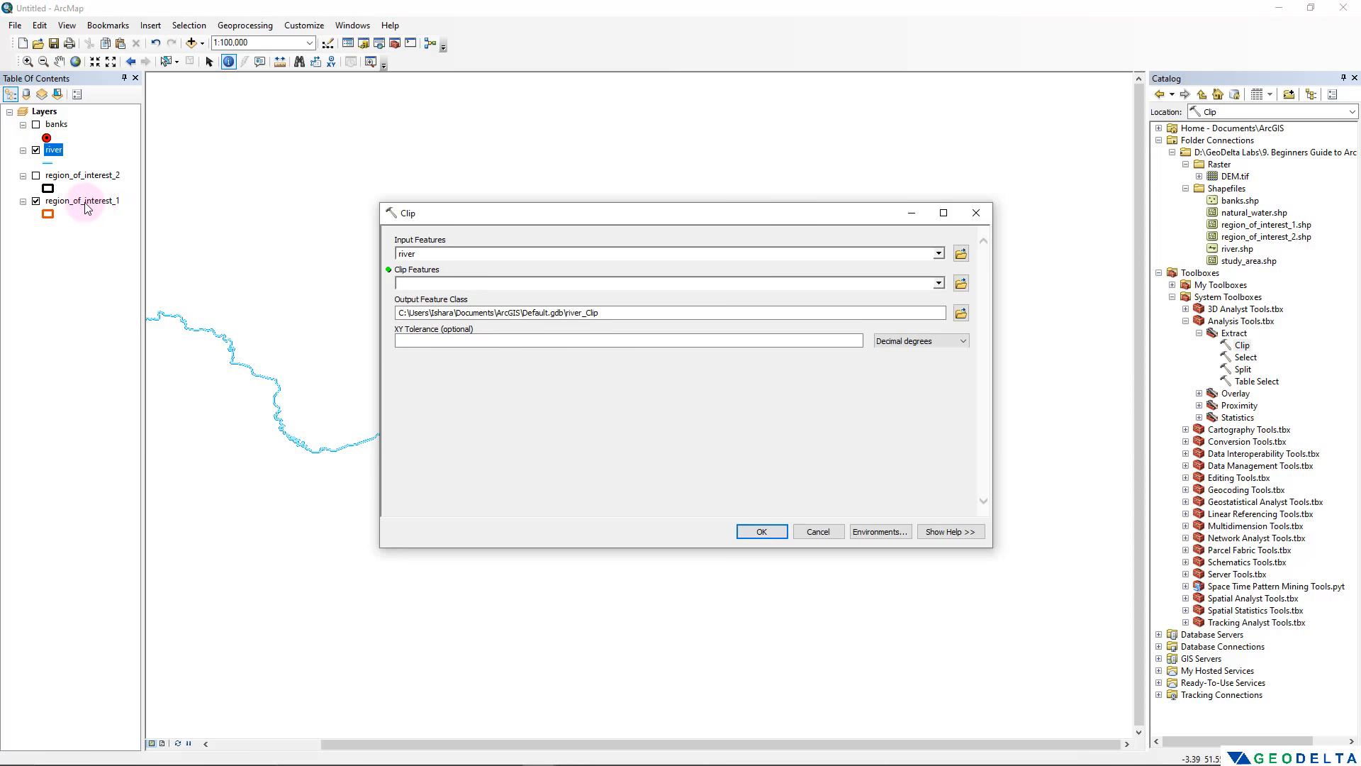
drag(703, 215, 517, 247)
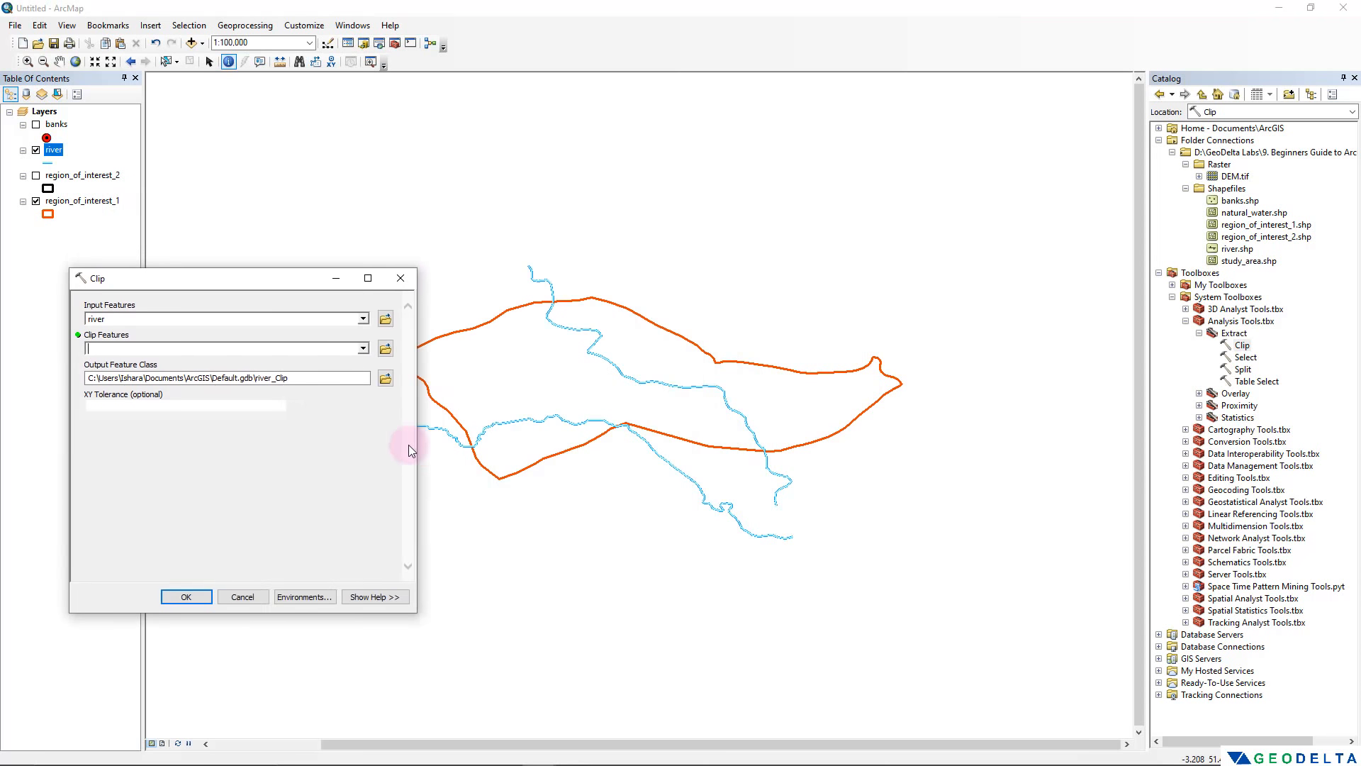
drag(408, 444, 498, 446)
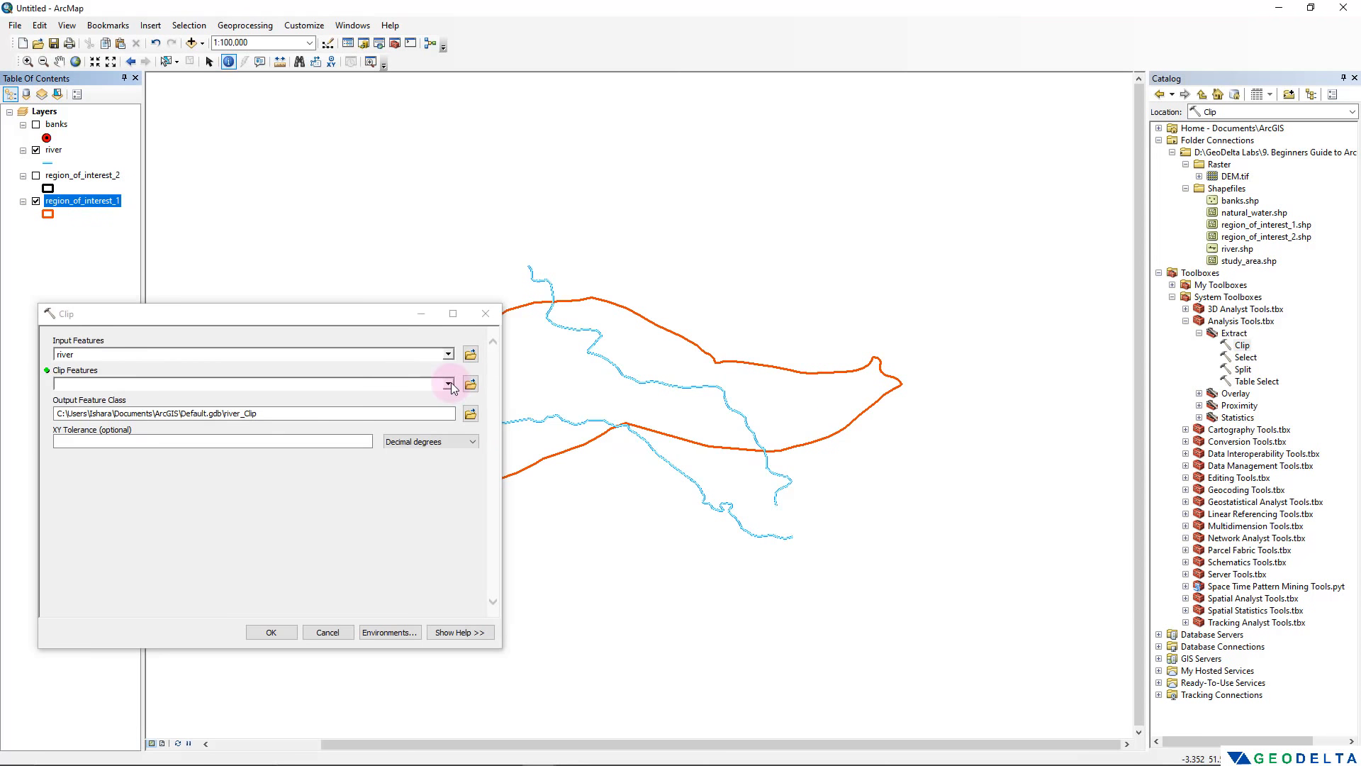
click(450, 384)
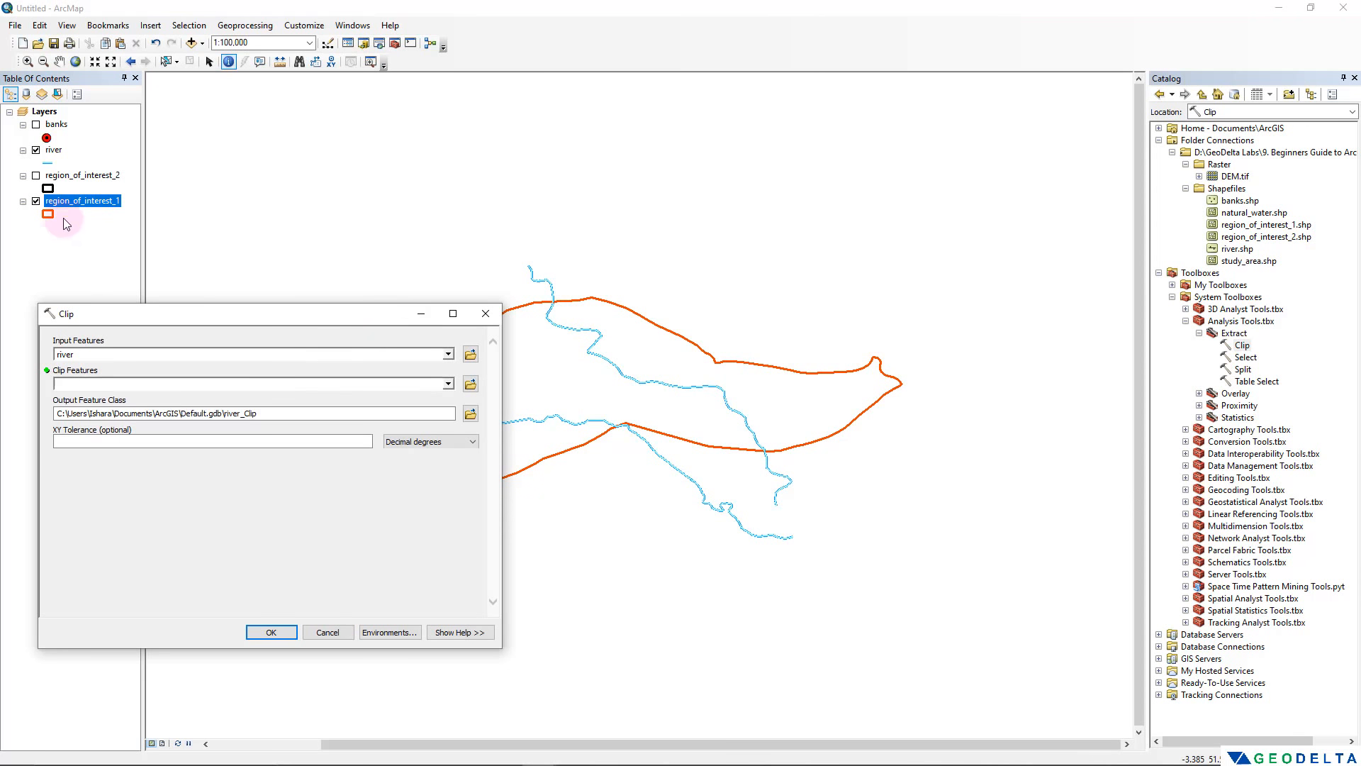
drag(72, 200, 108, 378)
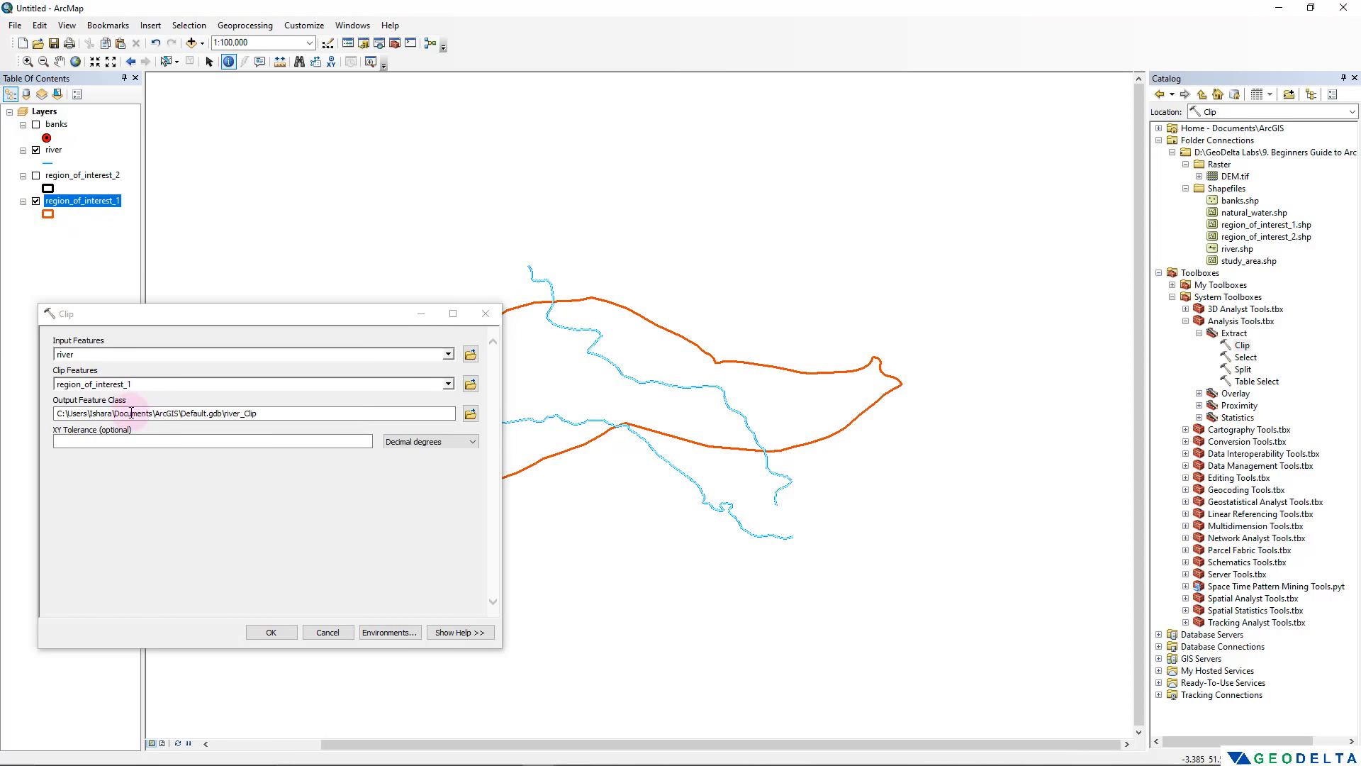
Set the output feature class to clip_rivers in the Shapefiles folder of D:\GeoDelta Labs\9. Beginners Guide to ArcGIS Desktop
click(470, 413)
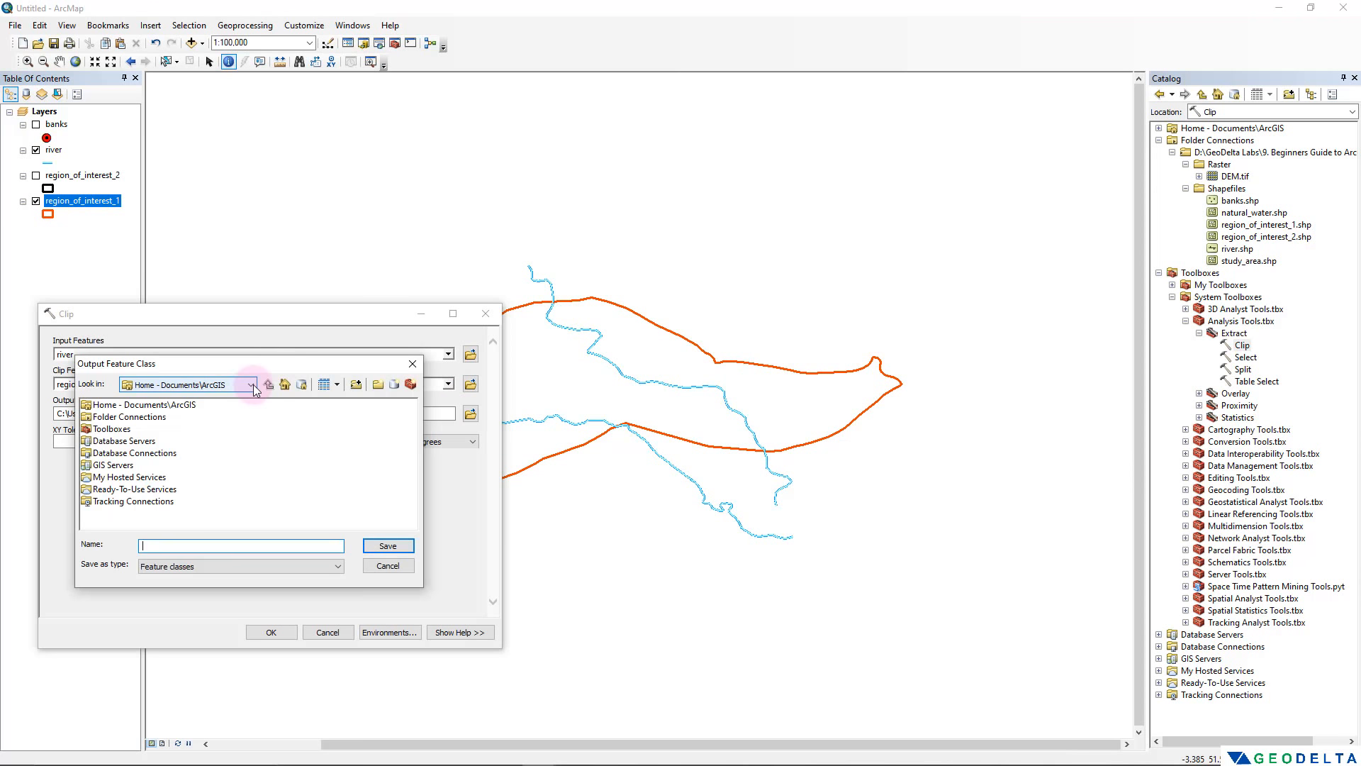
click(253, 384)
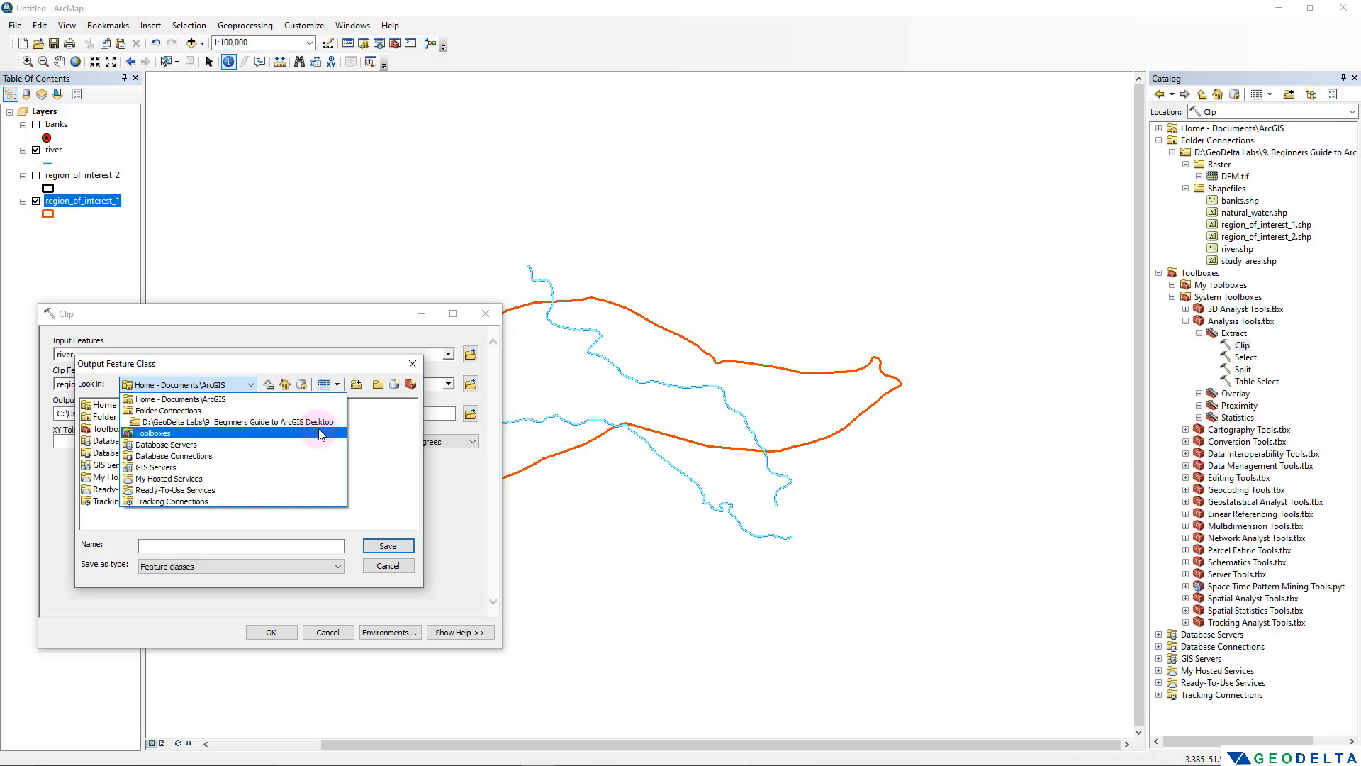
click(333, 380)
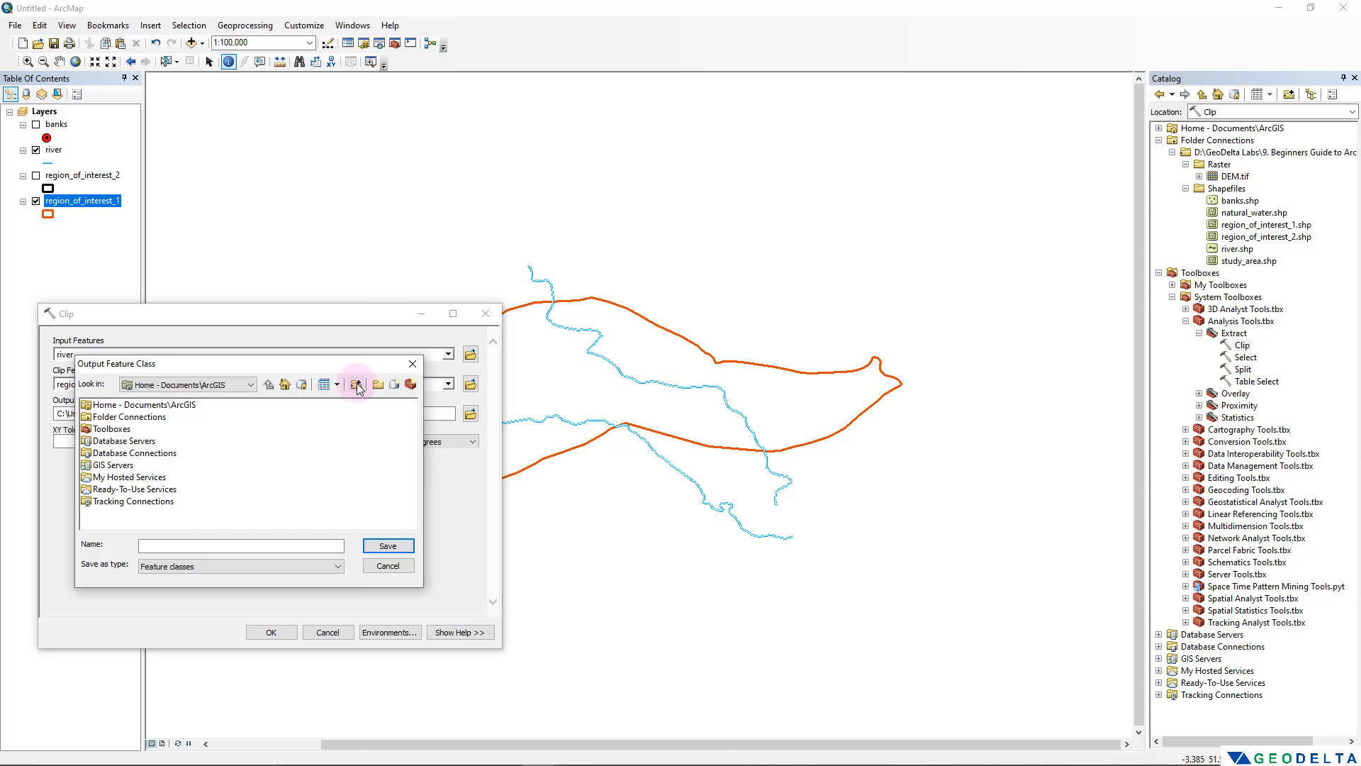
click(235, 385)
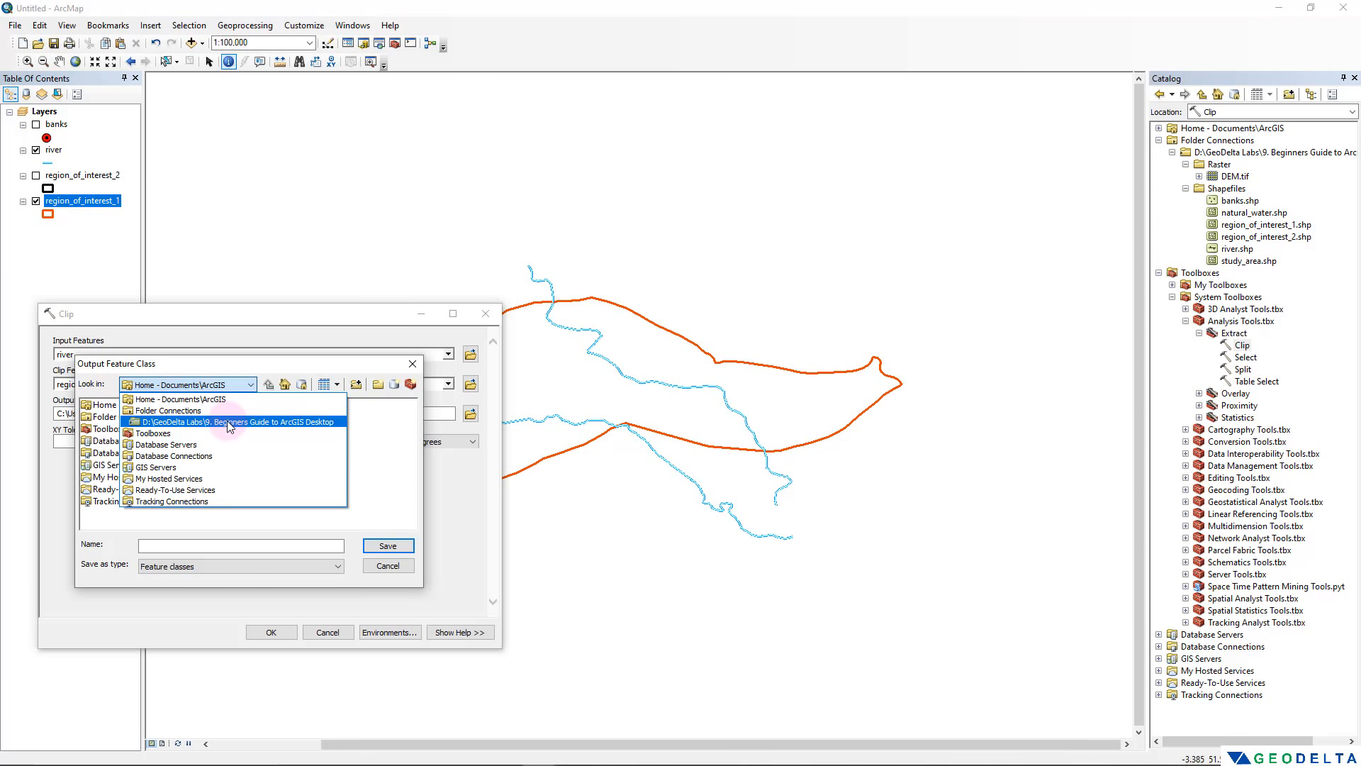
click(229, 422)
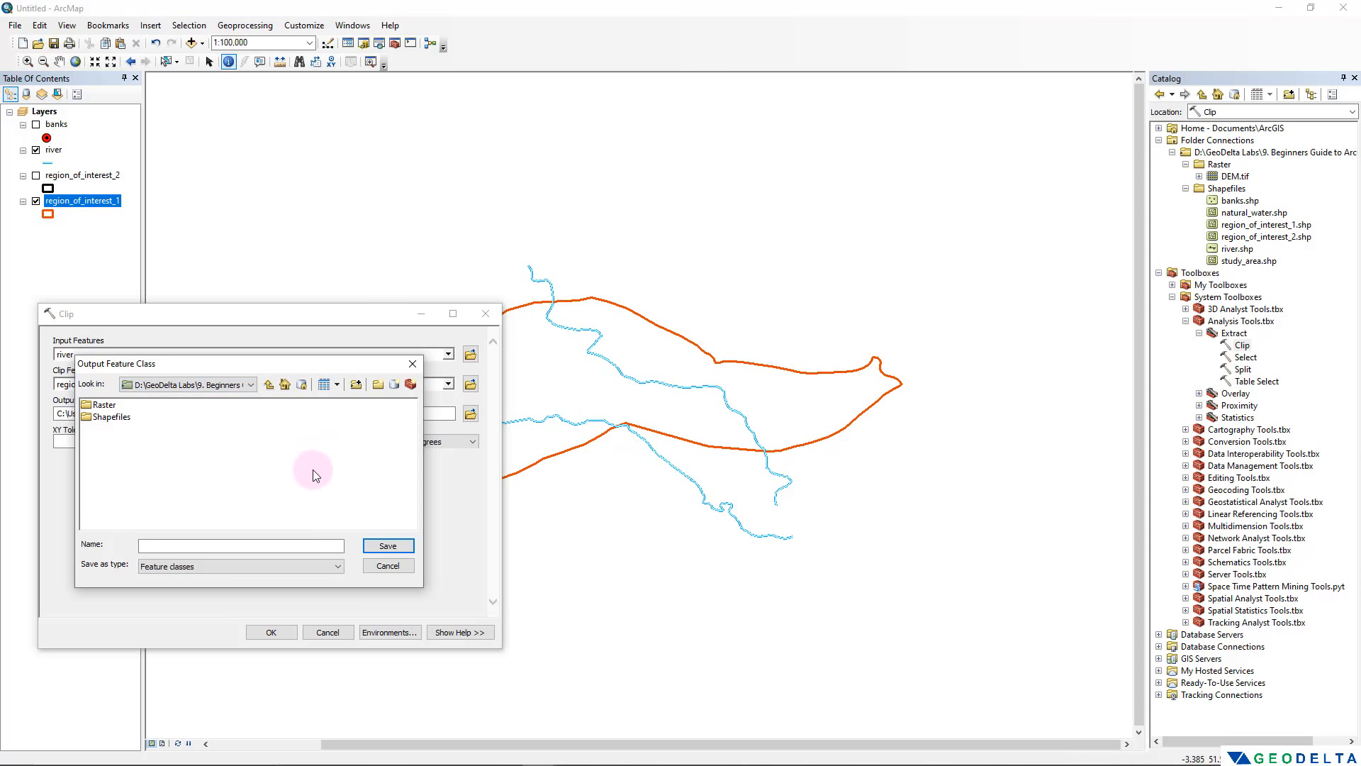
double_click(118, 424)
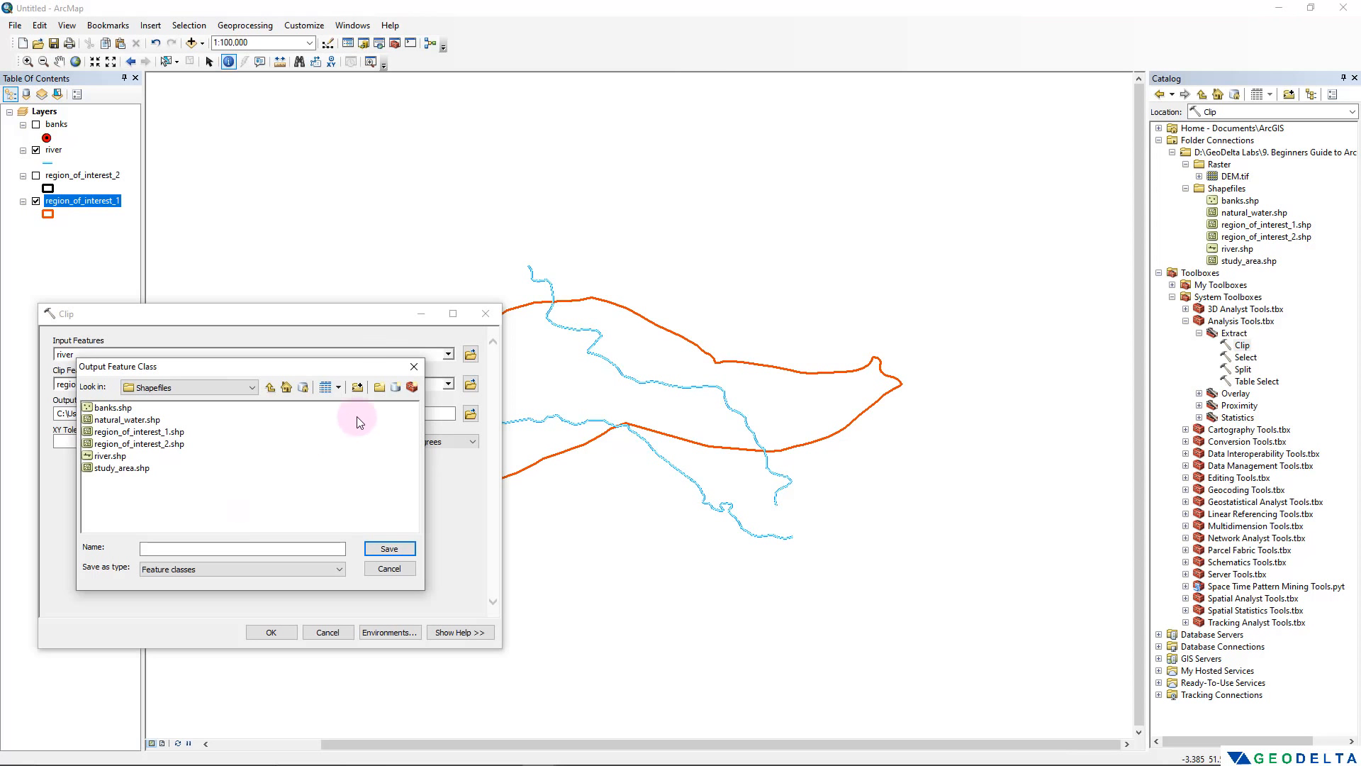
click(191, 549)
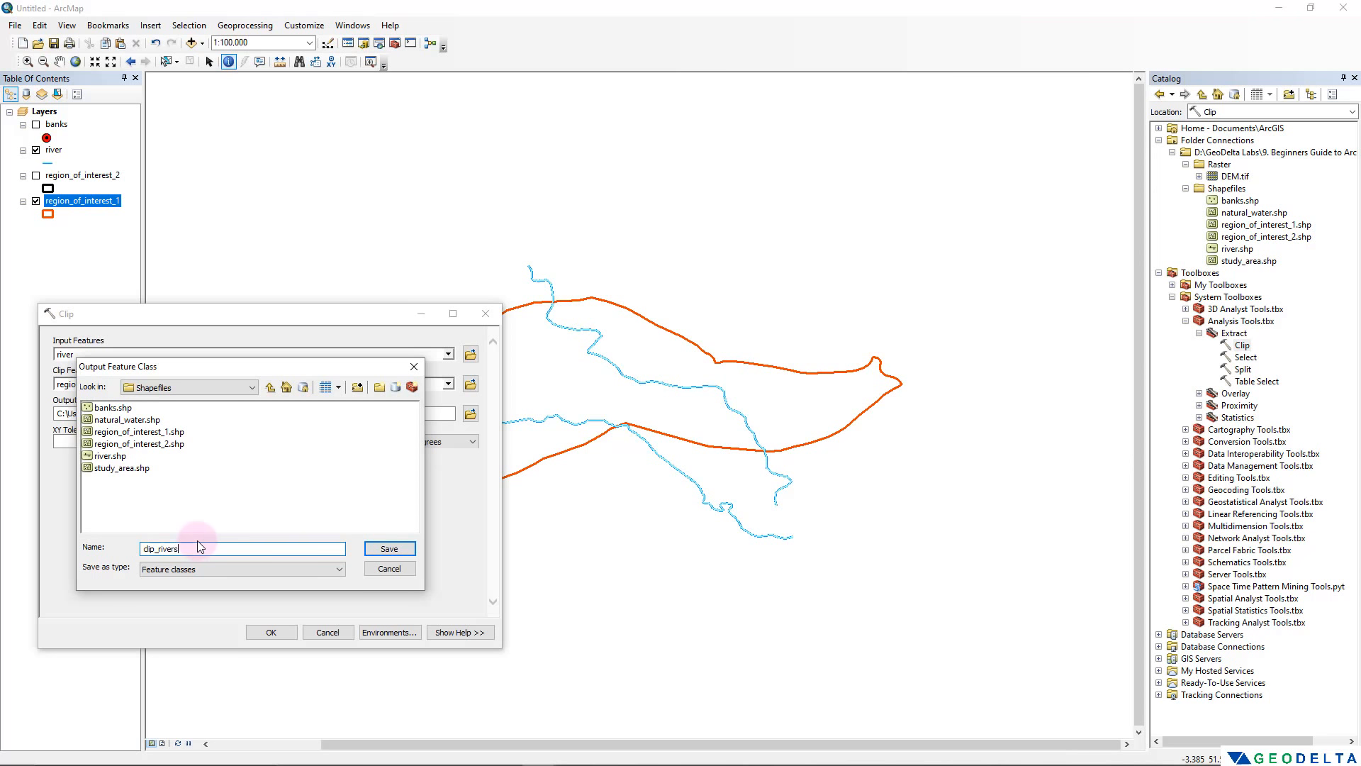
click(380, 552)
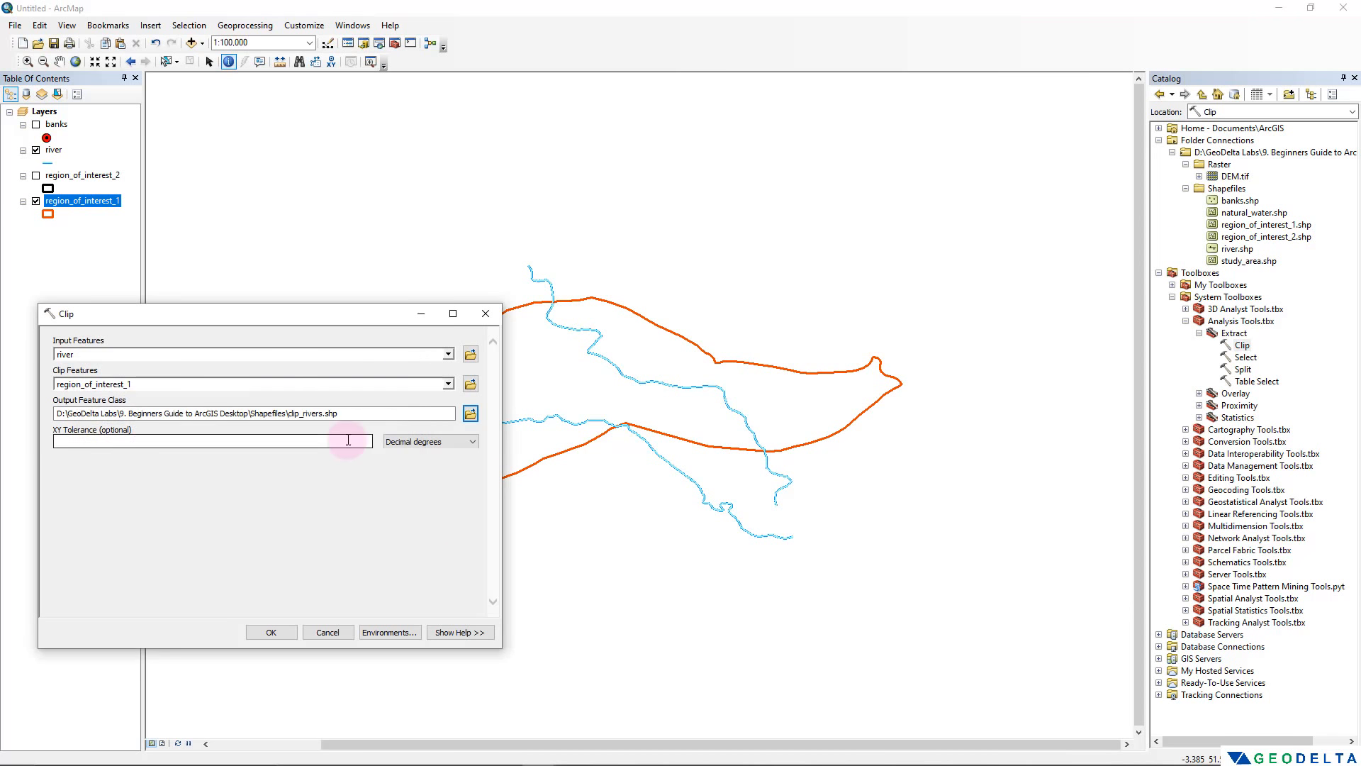
Check the clip_rivers.shp name in the output path and run the Clip tool
mouse_move(341, 413)
mouse_down()
mouse_move(290, 416)
mouse_move(340, 413)
mouse_up()
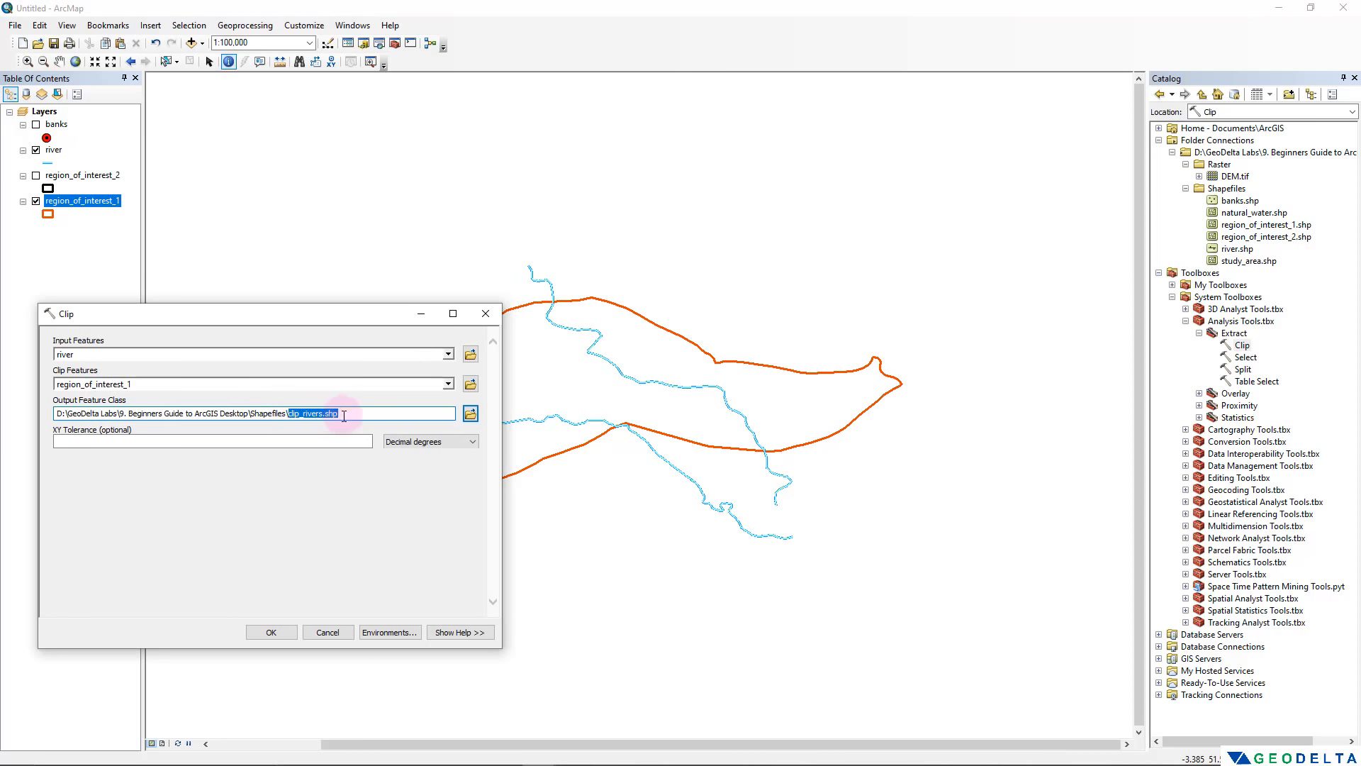
click(343, 416)
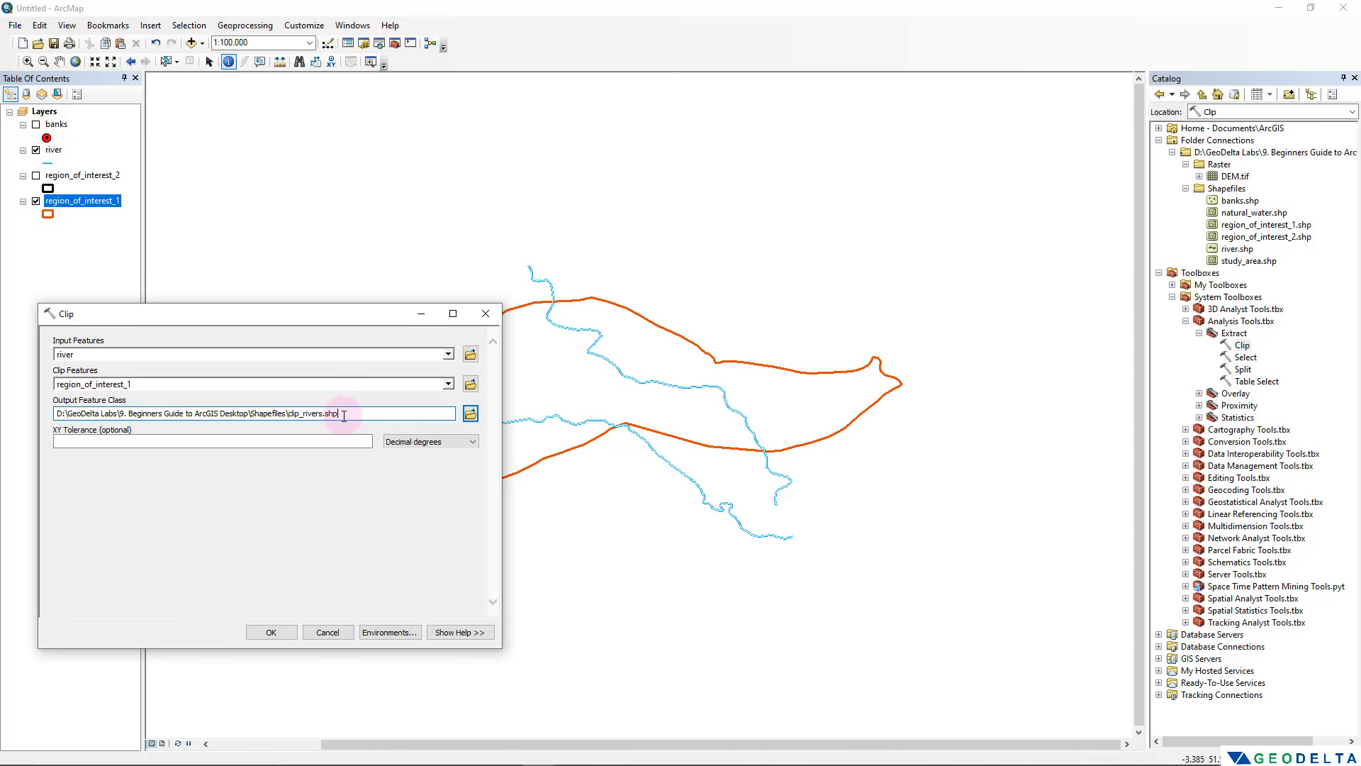
click(278, 635)
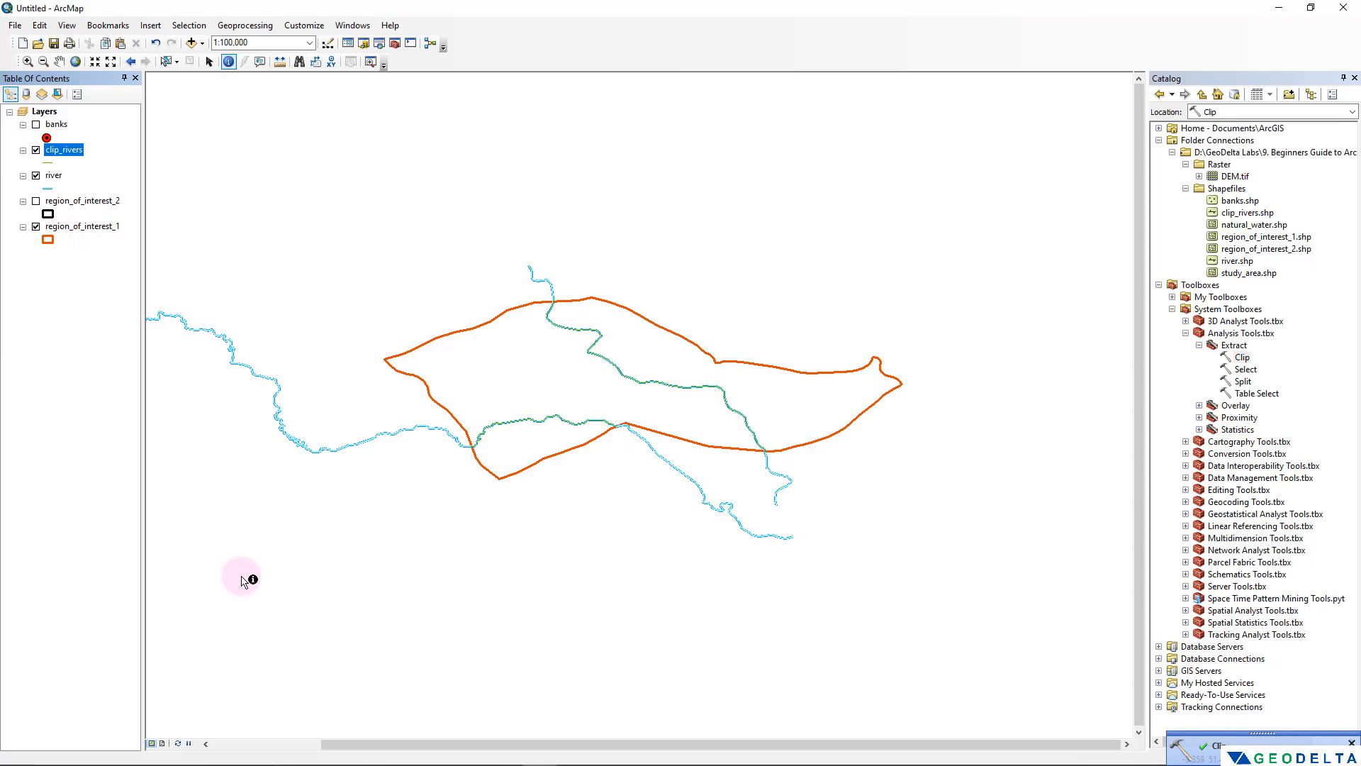
Restyle the clip_rivers line symbol with a strong blue color and a thicker width
scroll(640, 434, up, 1)
scroll(641, 434, up, 1)
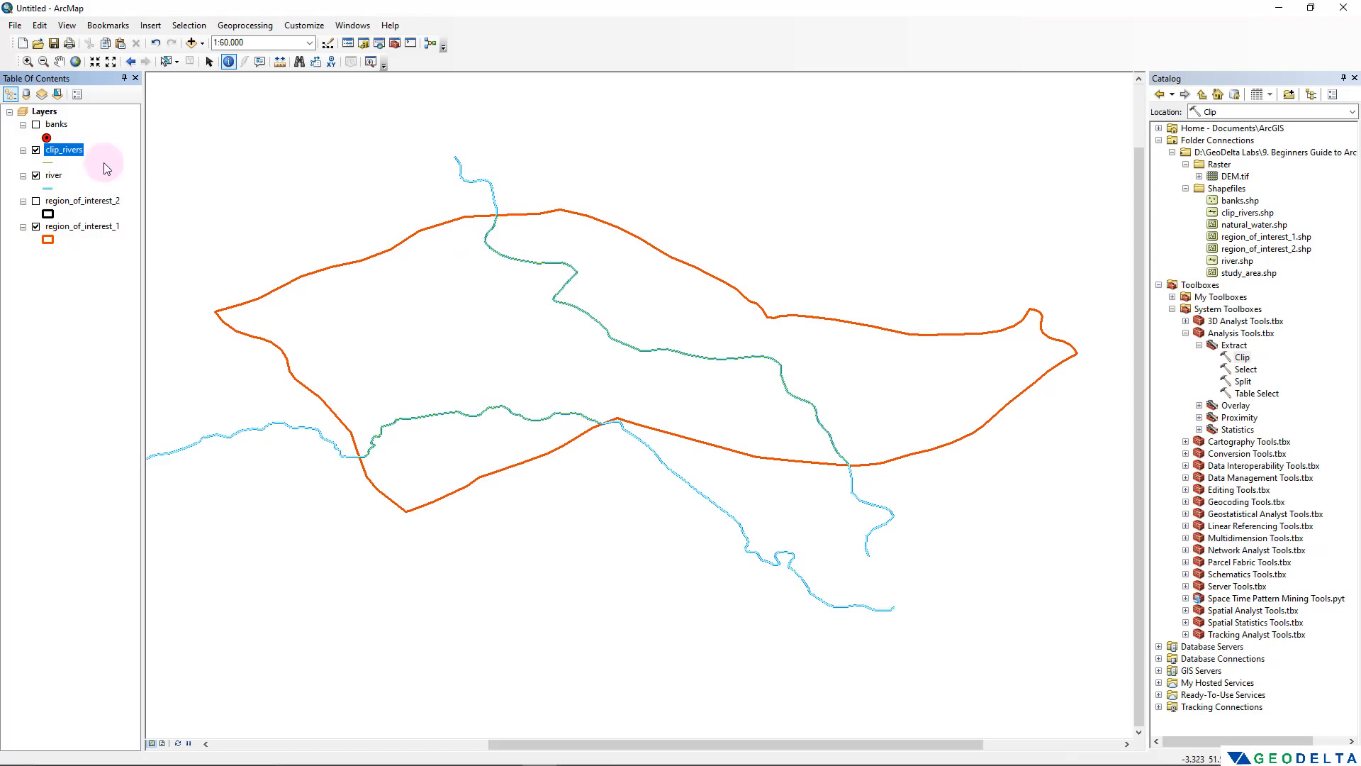
click(48, 163)
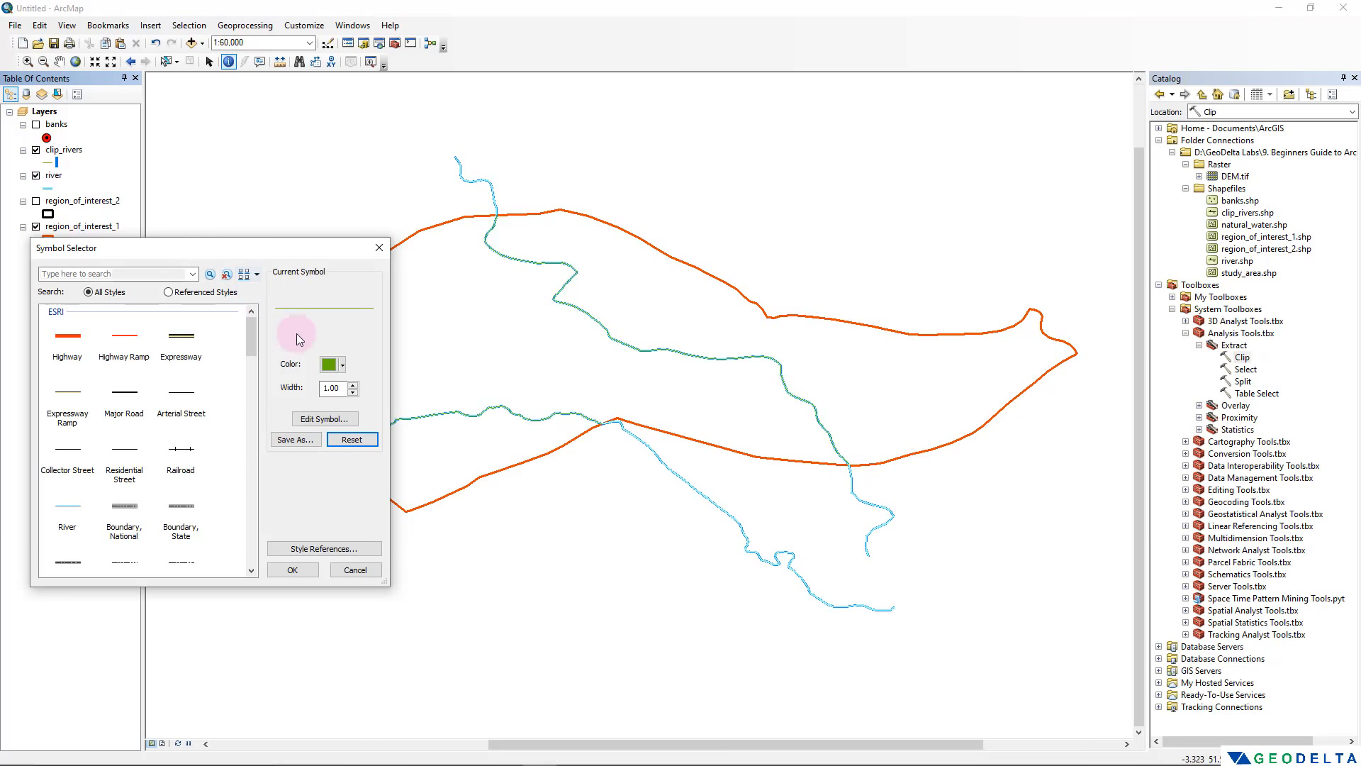
click(333, 365)
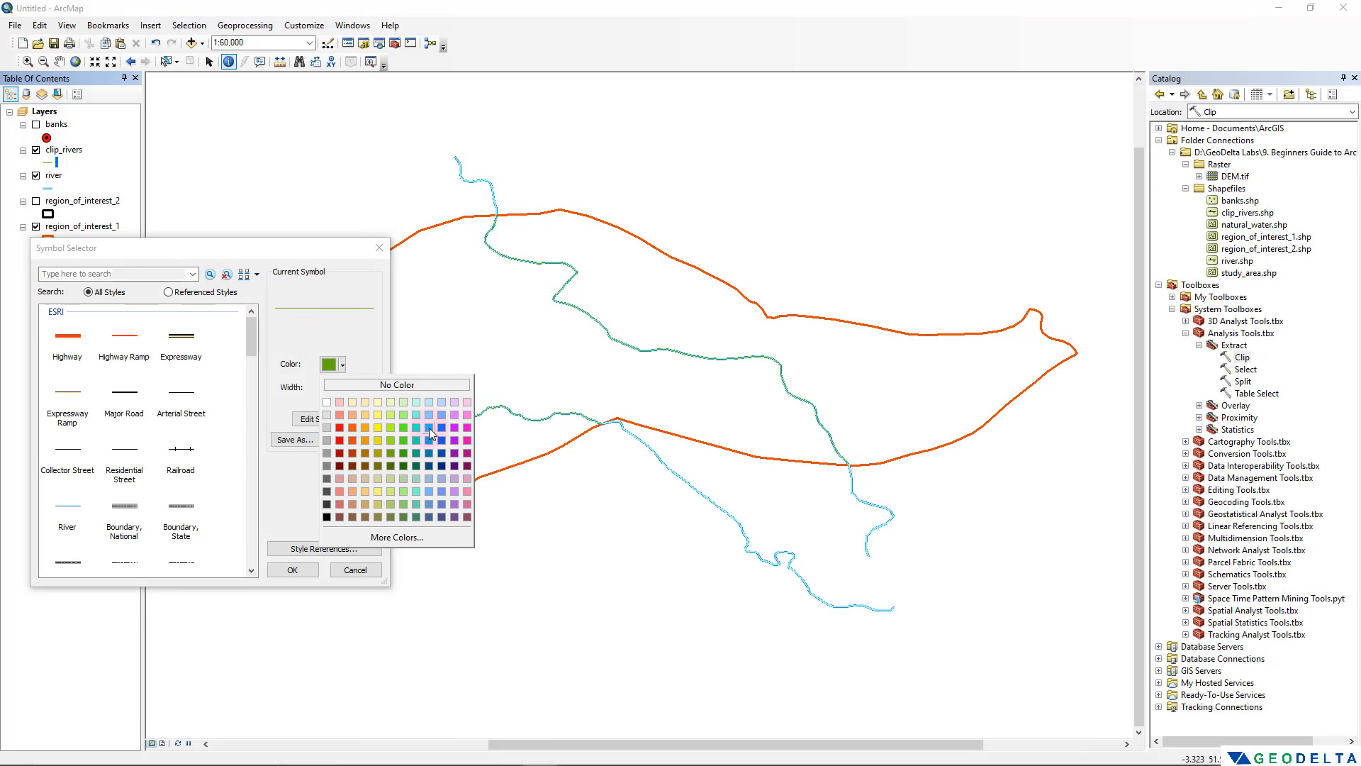
click(429, 429)
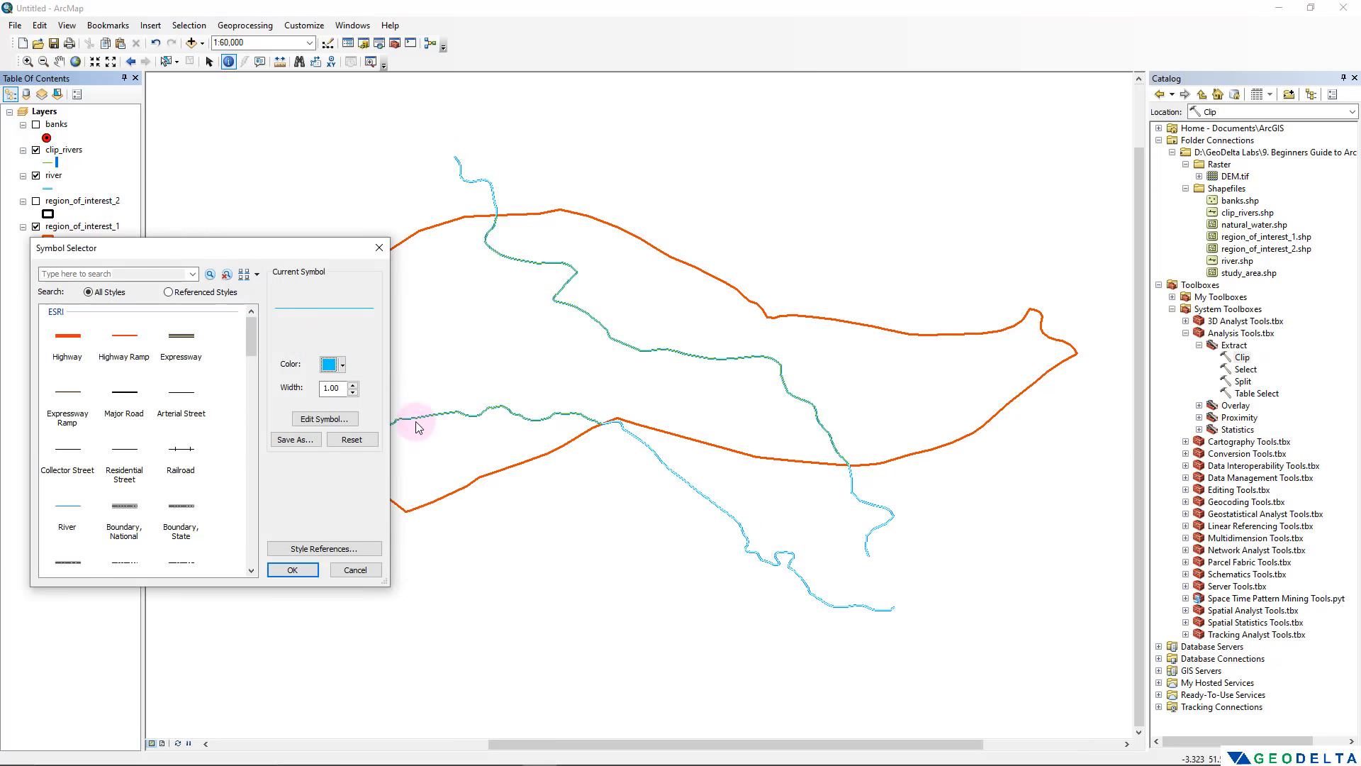
click(352, 385)
click(352, 385)
click(352, 385)
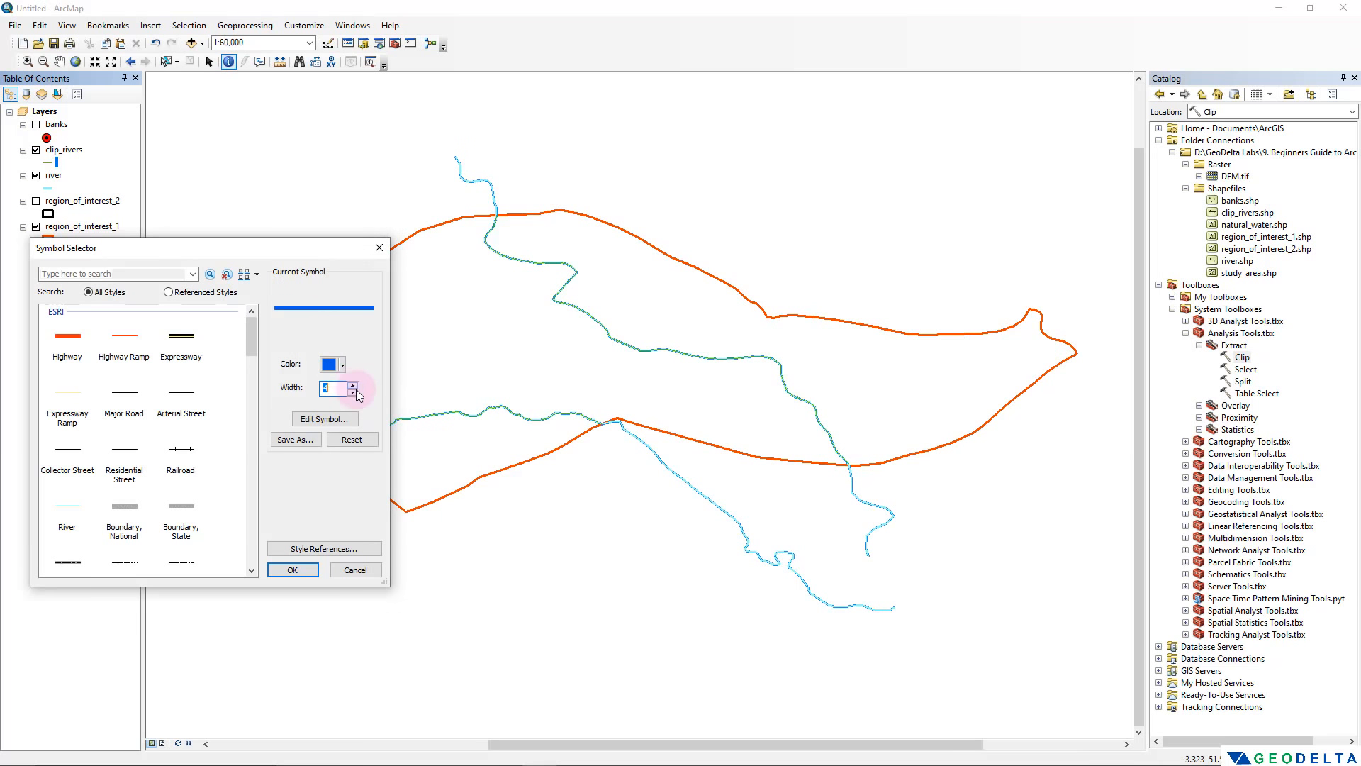
click(352, 392)
click(292, 570)
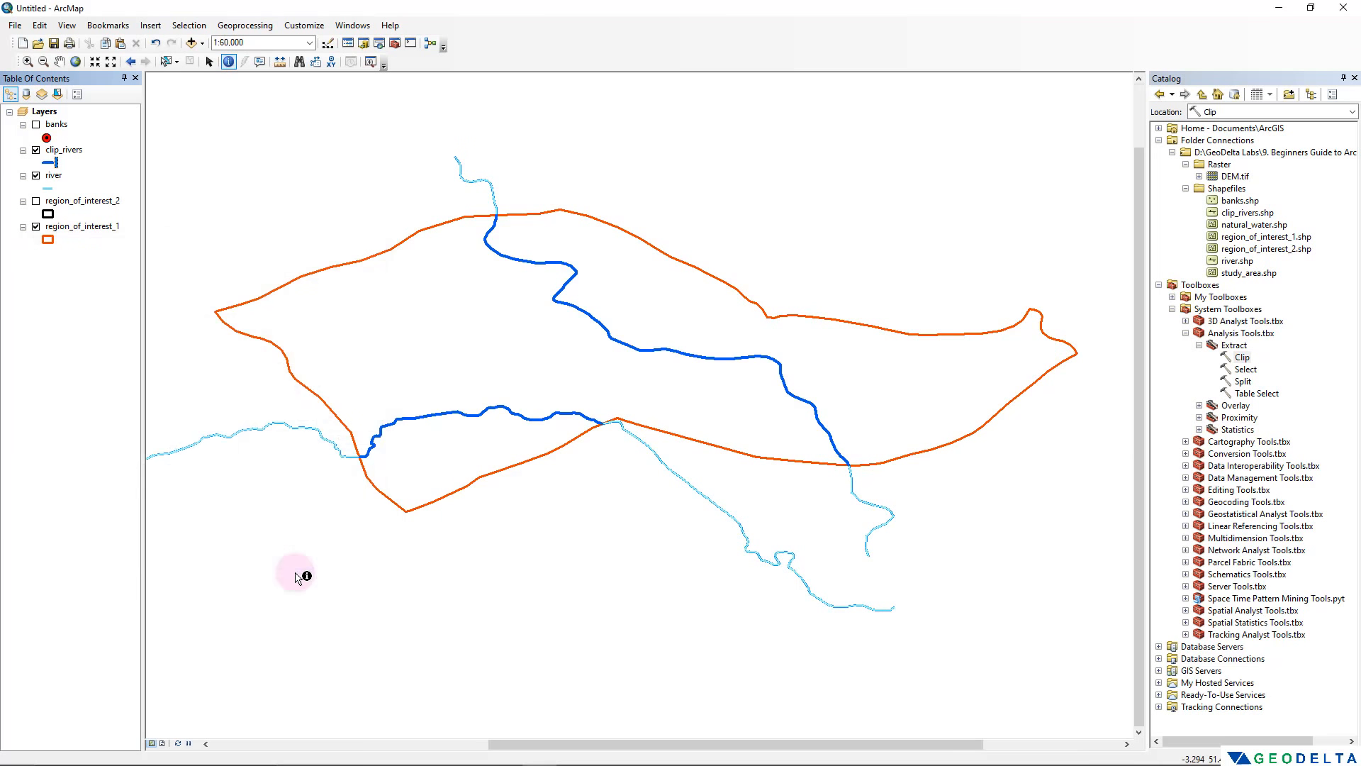
Hide the original river layer and inspect the clipped rivers inside the region_of_interest_1 boundary
drag(555, 414, 598, 467)
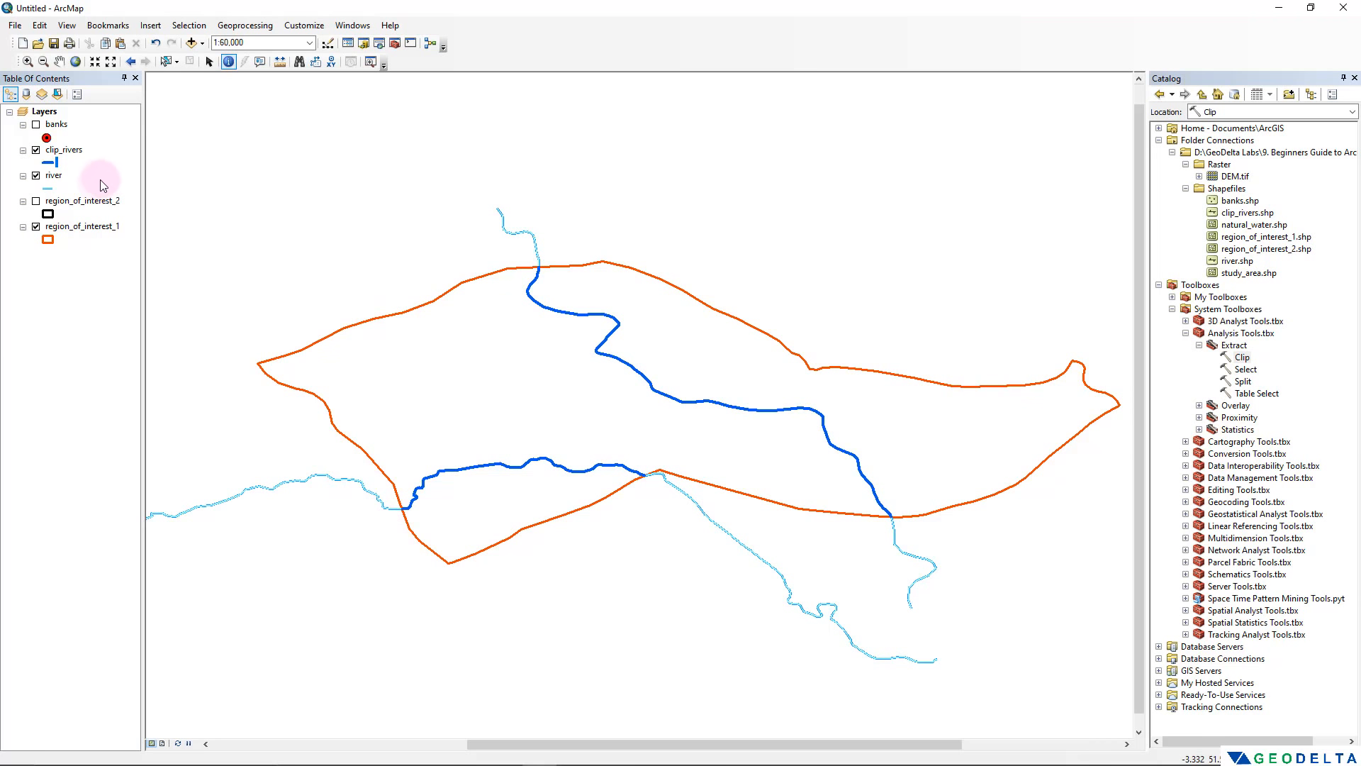
click(34, 177)
drag(723, 410, 785, 436)
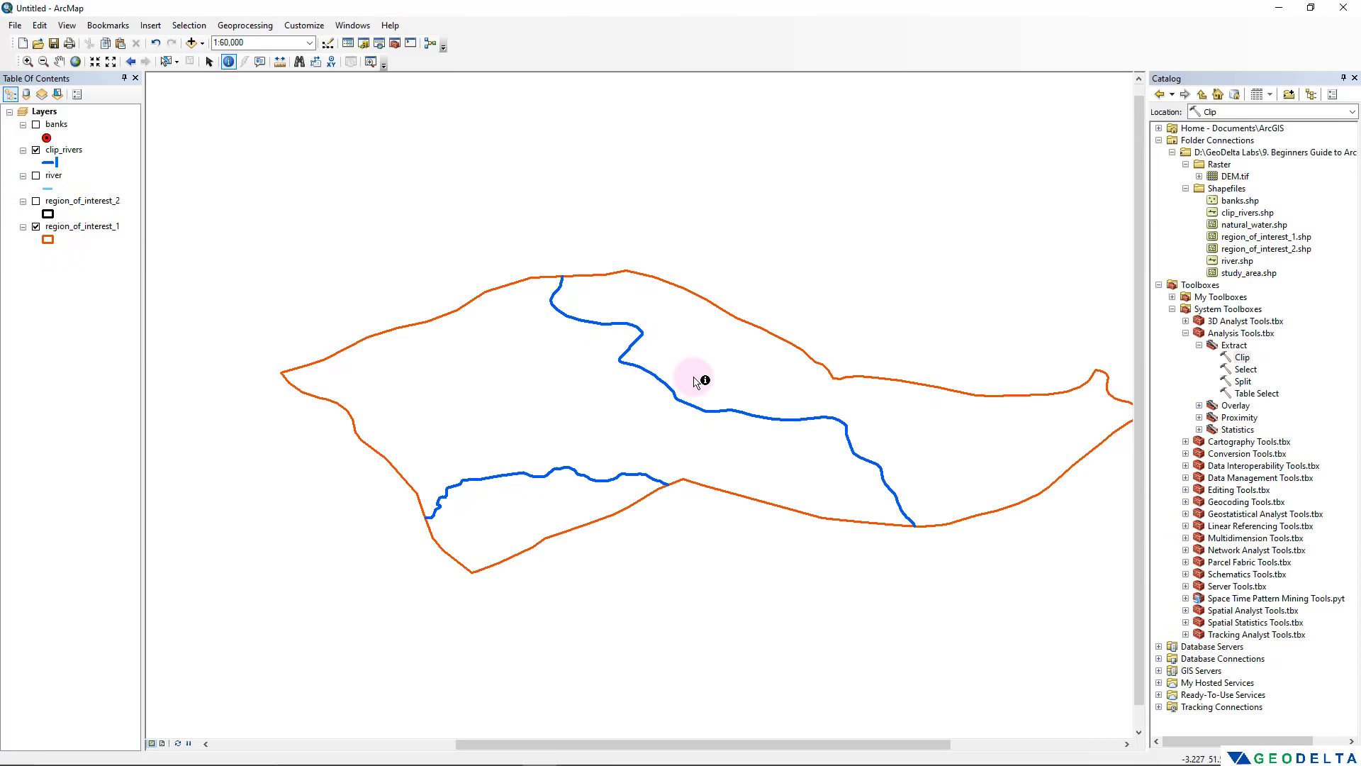
drag(865, 489, 797, 497)
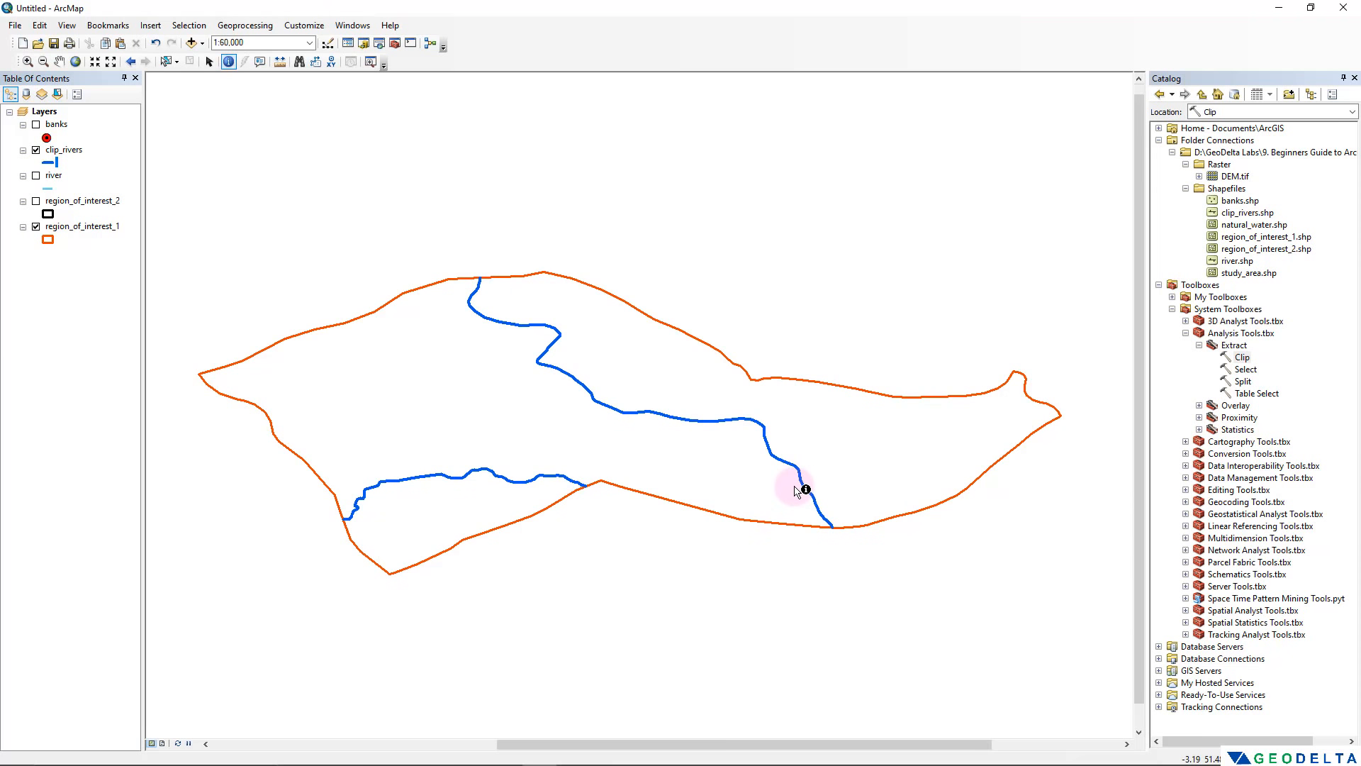
Open the clip_rivers attribute table, narrow its window, and sort the records by the name field
right_click(70, 156)
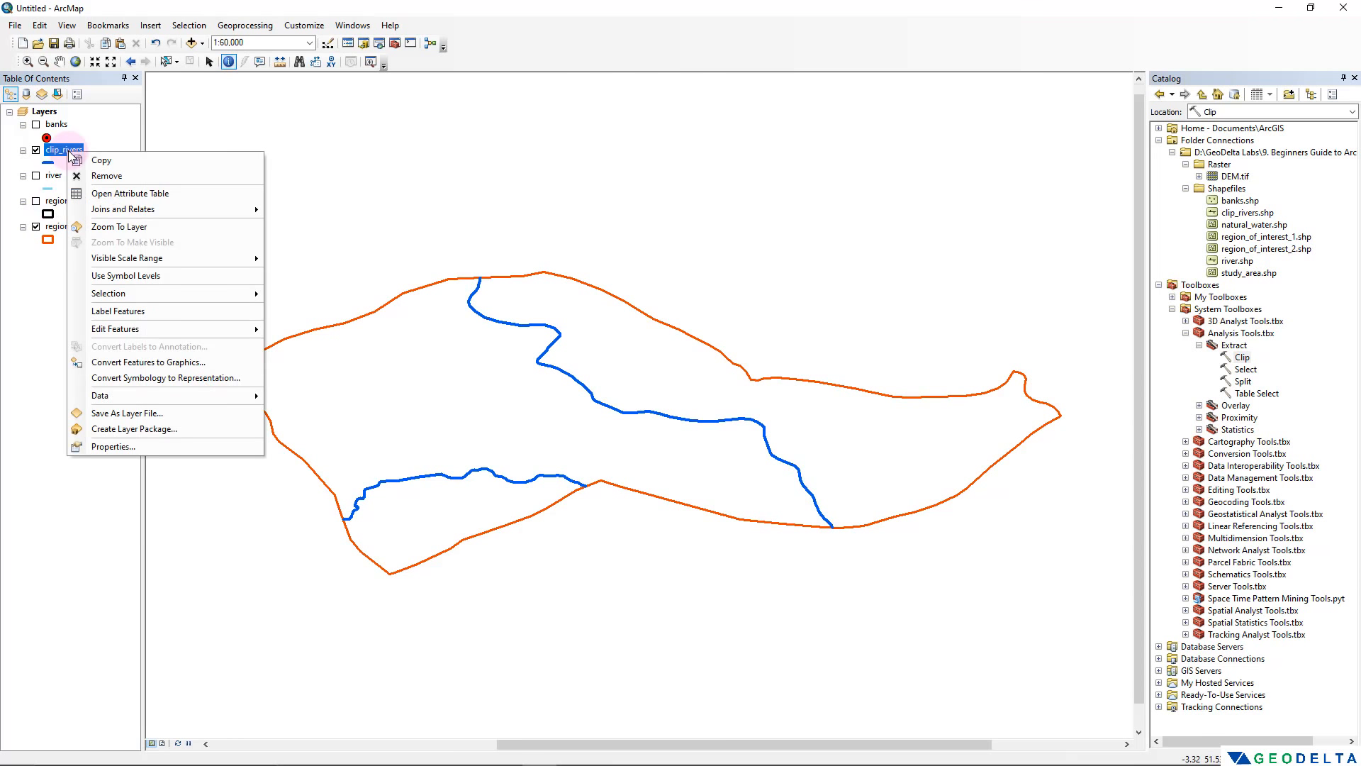
click(132, 194)
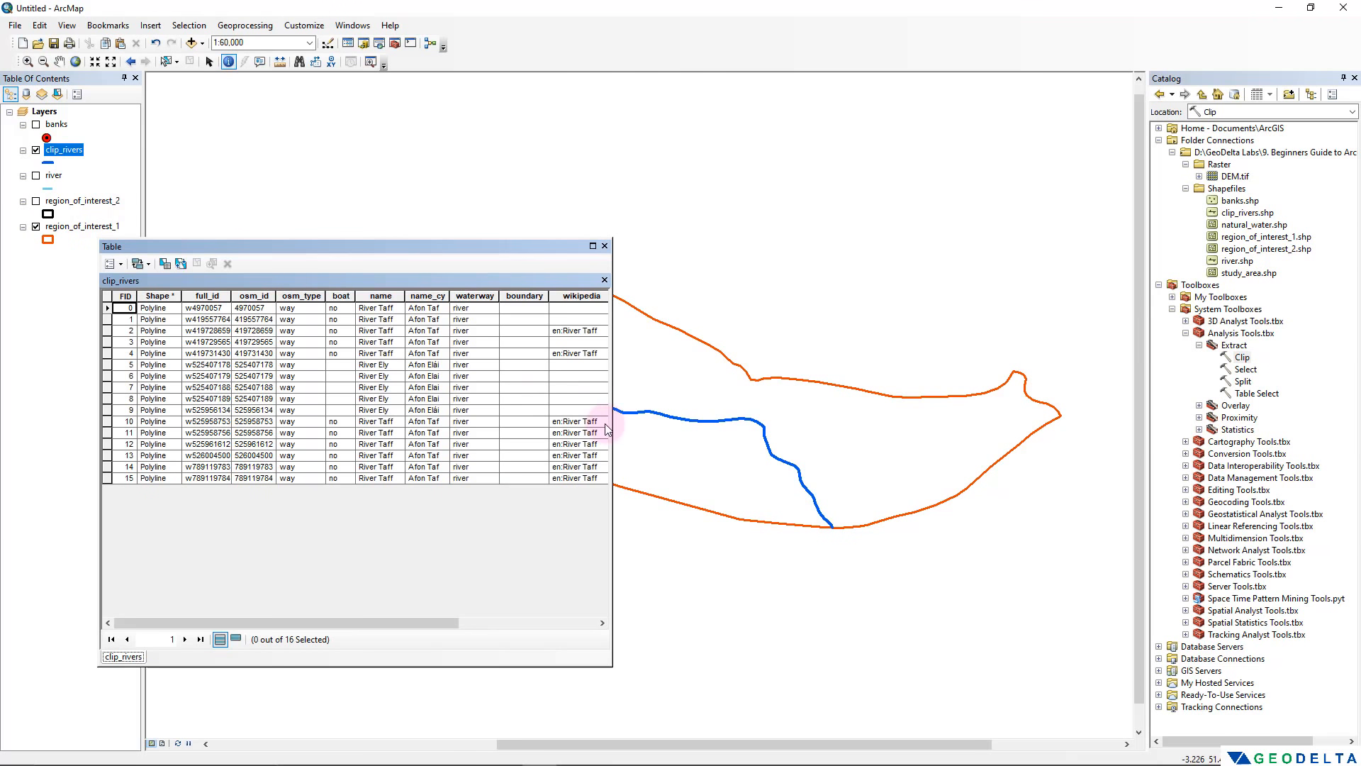
drag(613, 424, 401, 397)
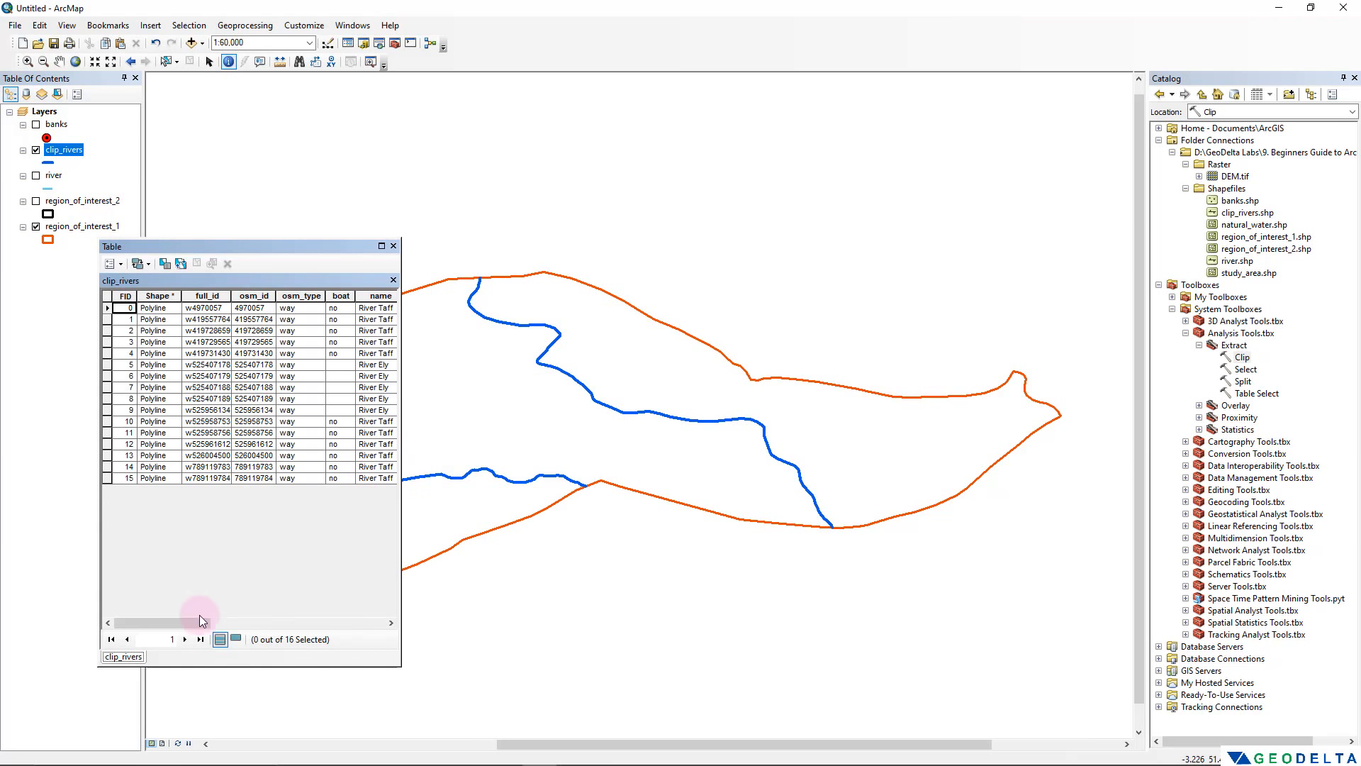
drag(186, 622, 234, 621)
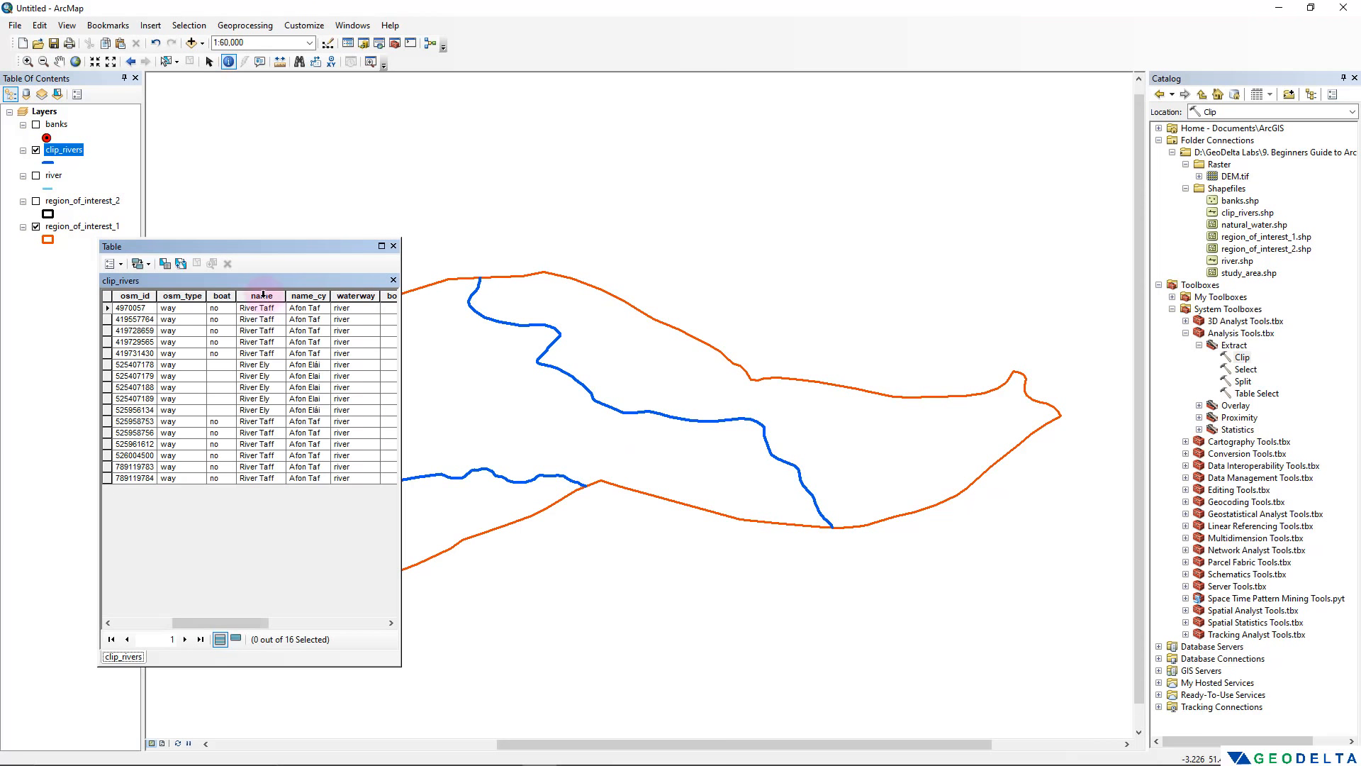
double_click(262, 294)
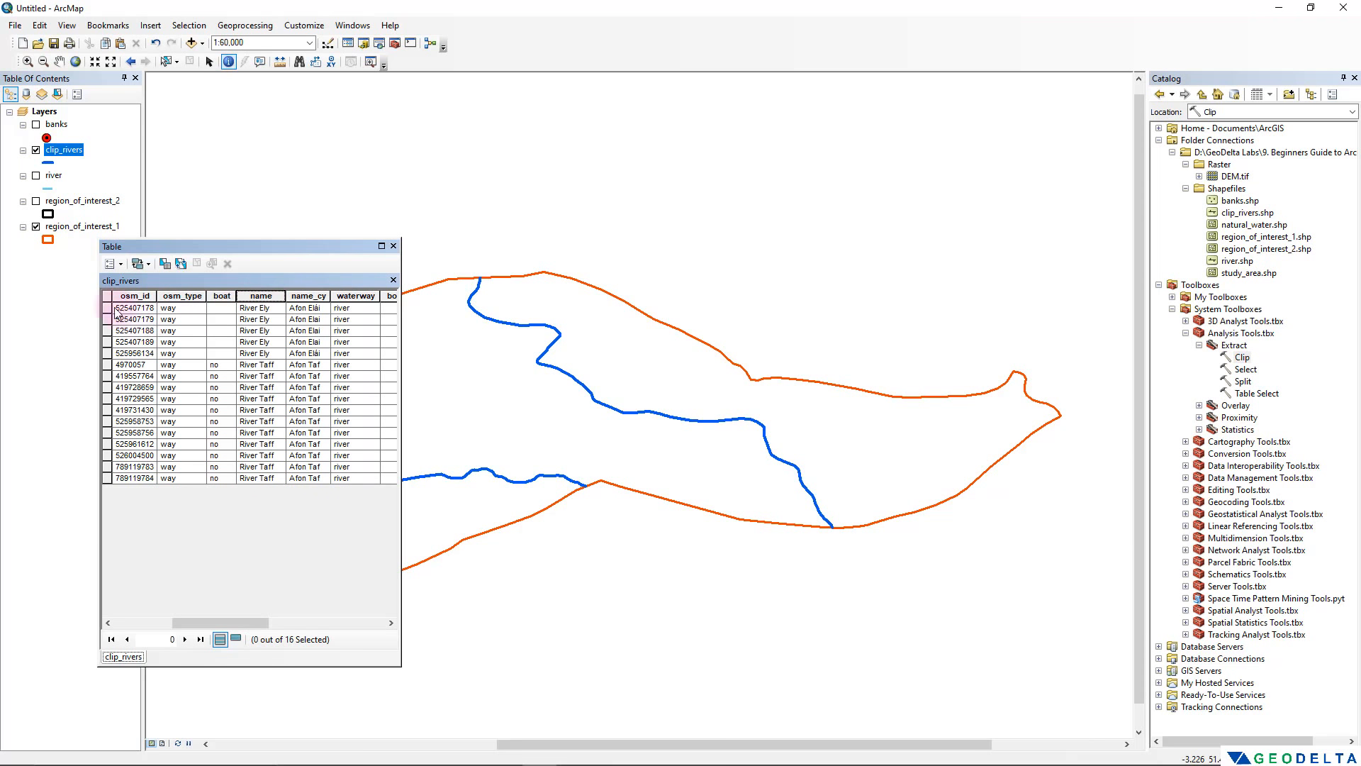
Select the River Ely records as a group and individually, with the table moved aside, to examine their segments on the map
drag(106, 307, 106, 353)
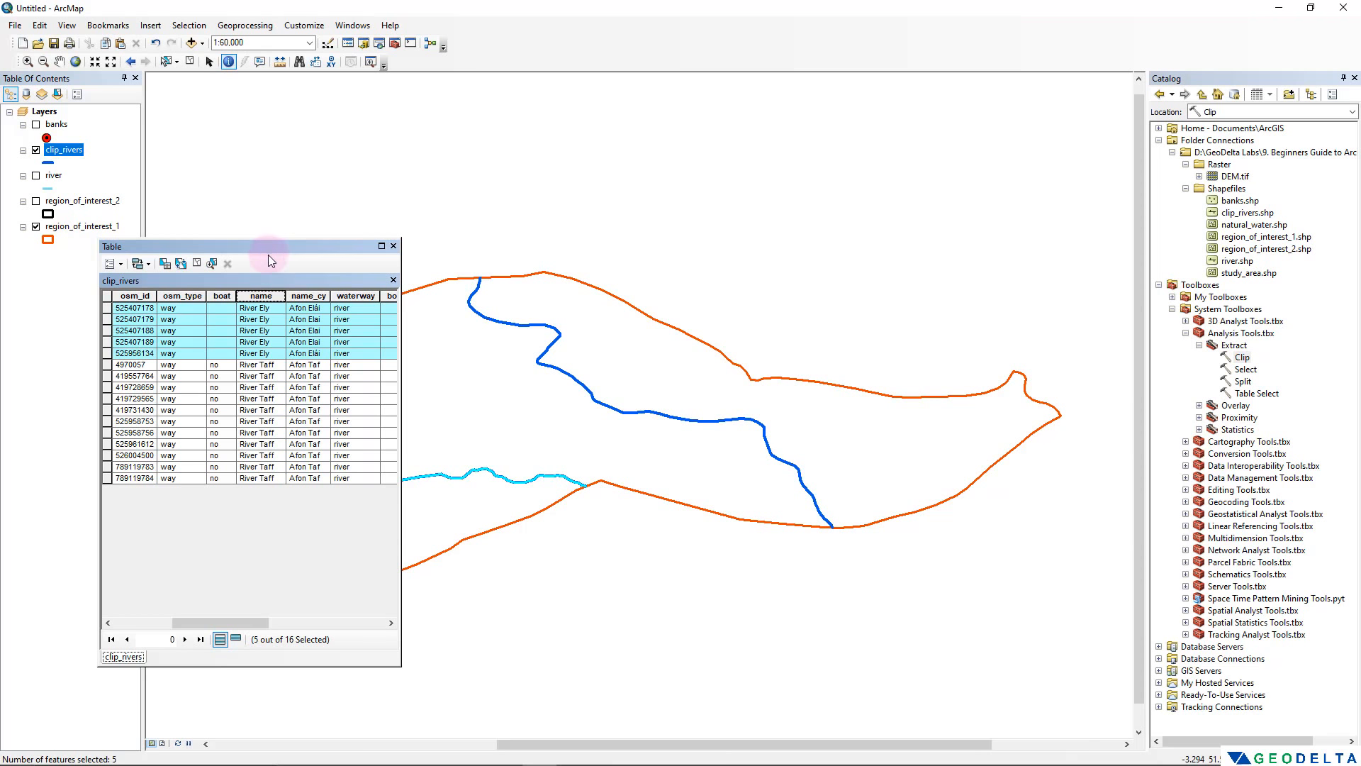
drag(248, 246, 892, 121)
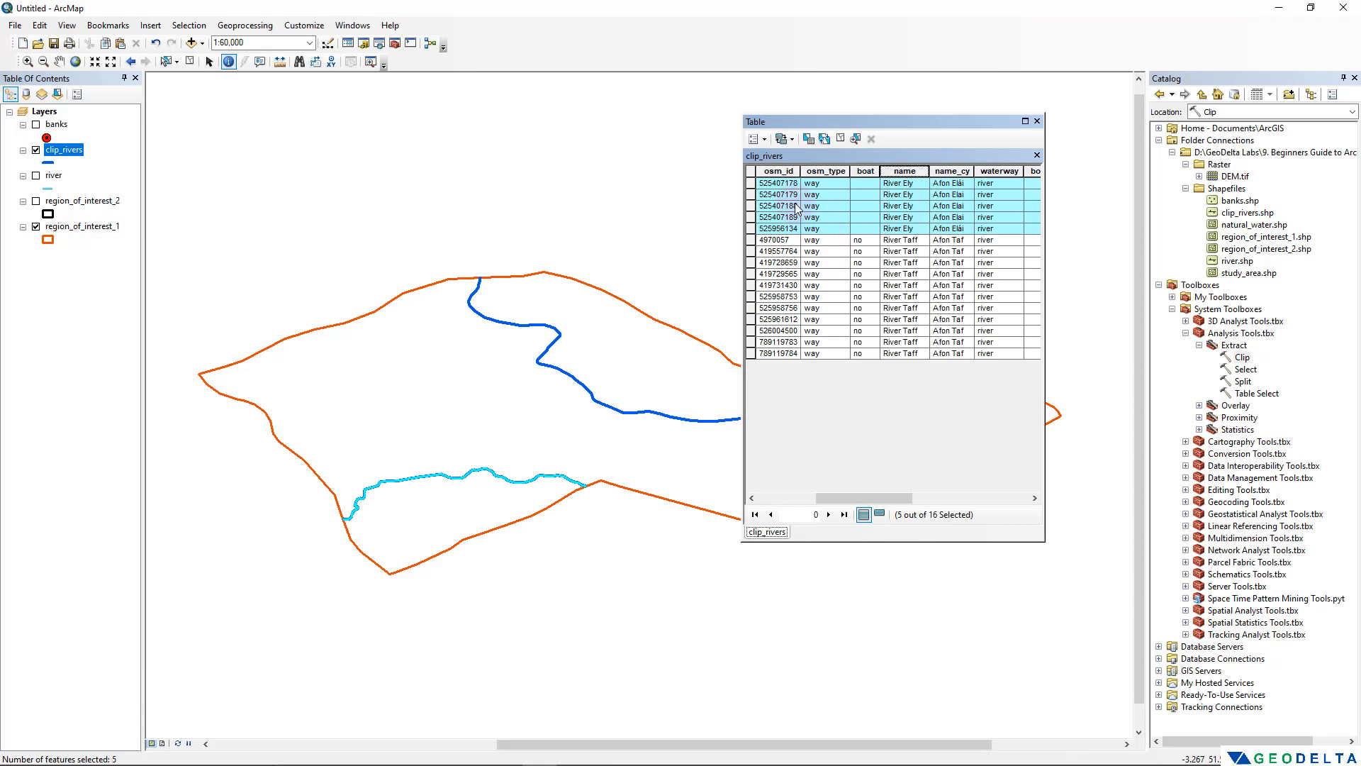
click(750, 194)
click(751, 206)
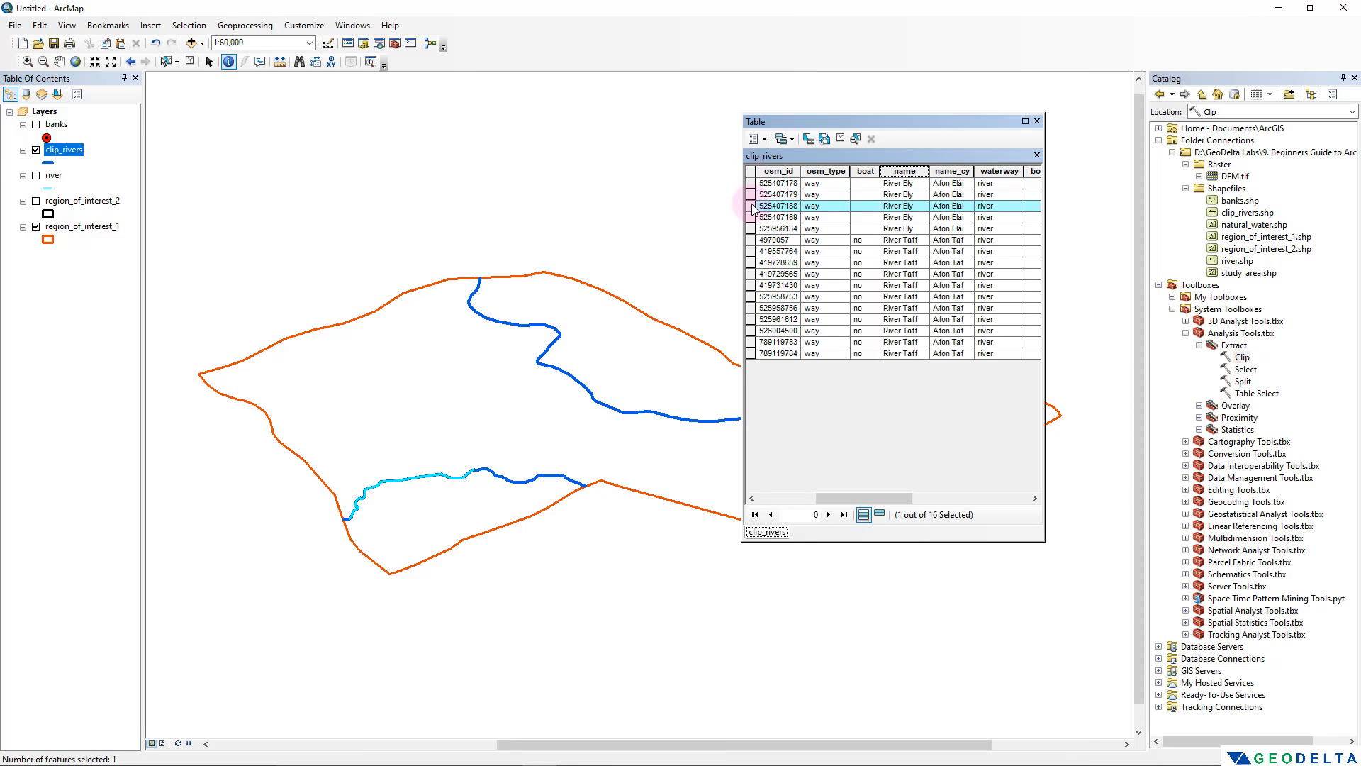
click(751, 217)
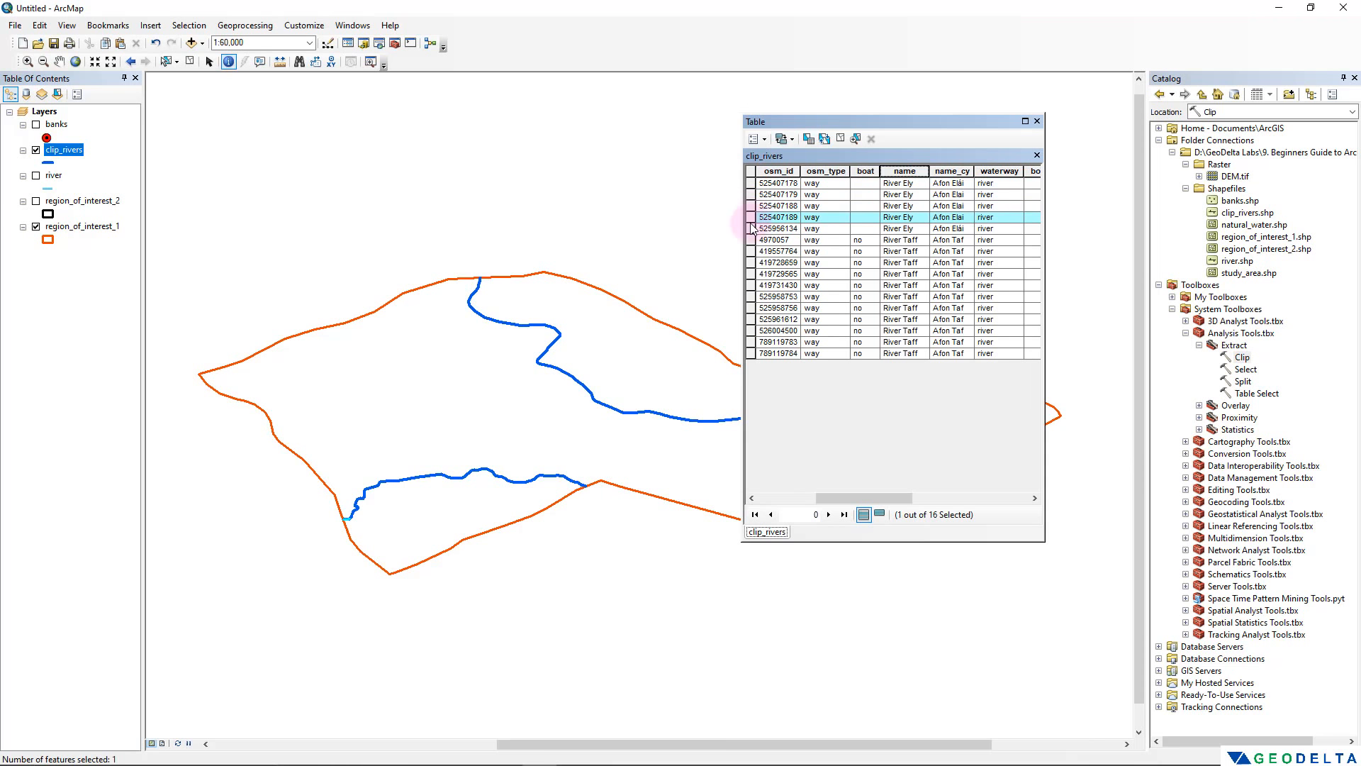
click(750, 228)
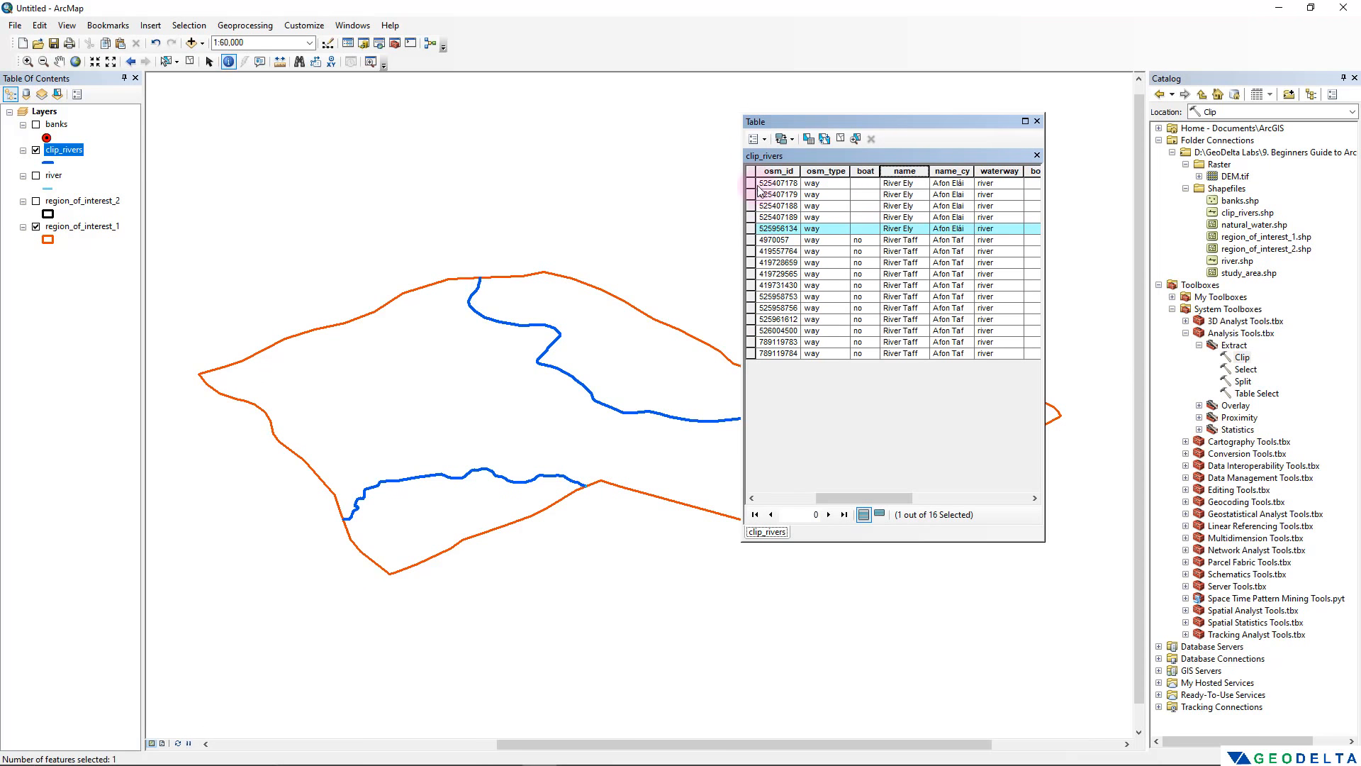
Select the River Ely records and the River Taff records to examine each river on the map, clear the selection, and close the table
drag(751, 183, 750, 236)
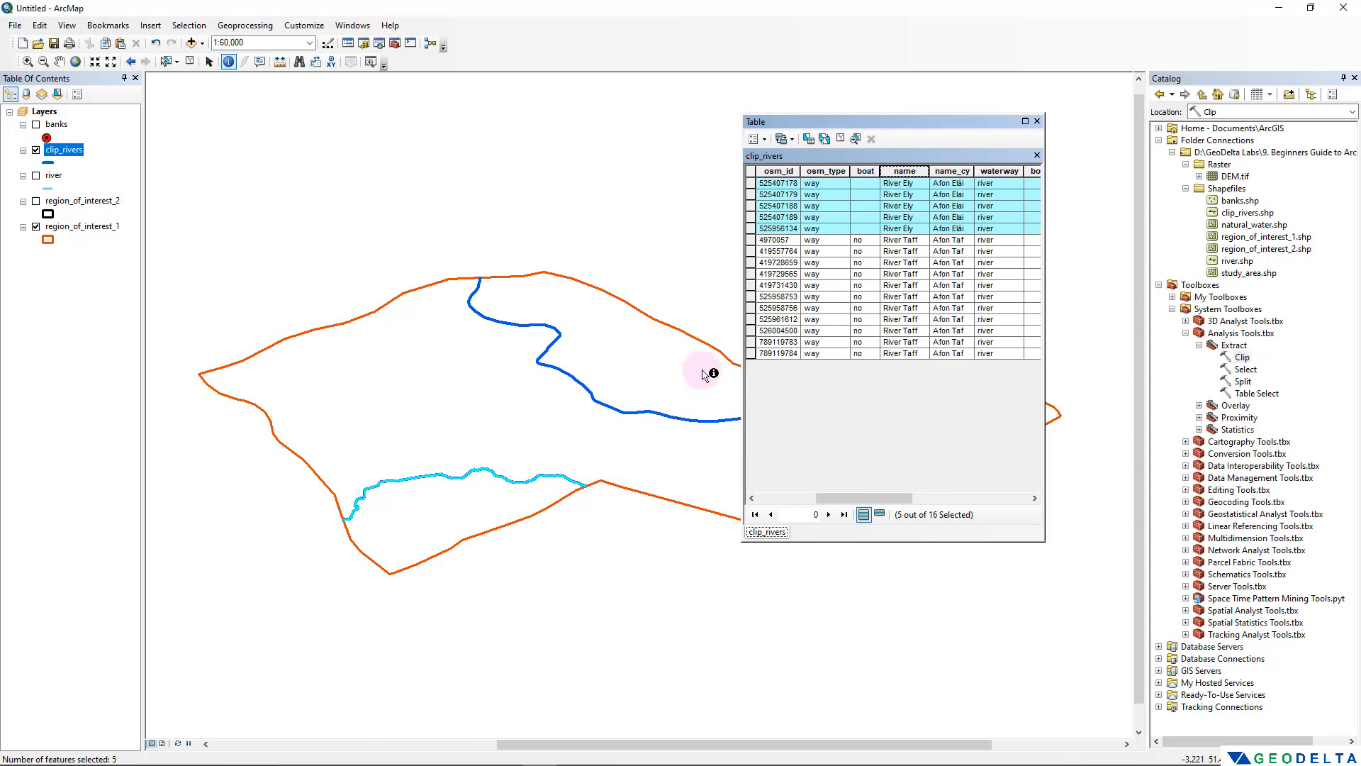
drag(750, 240, 195, 294)
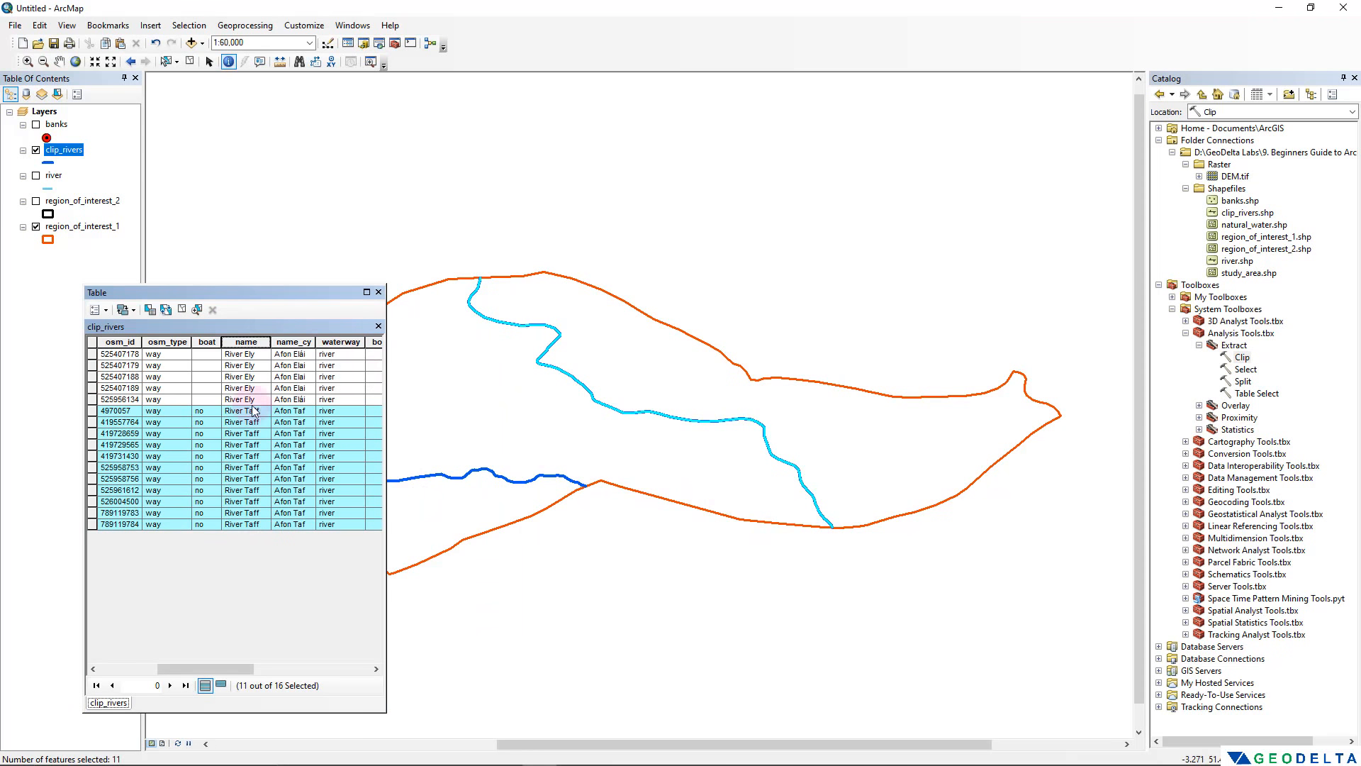
click(181, 309)
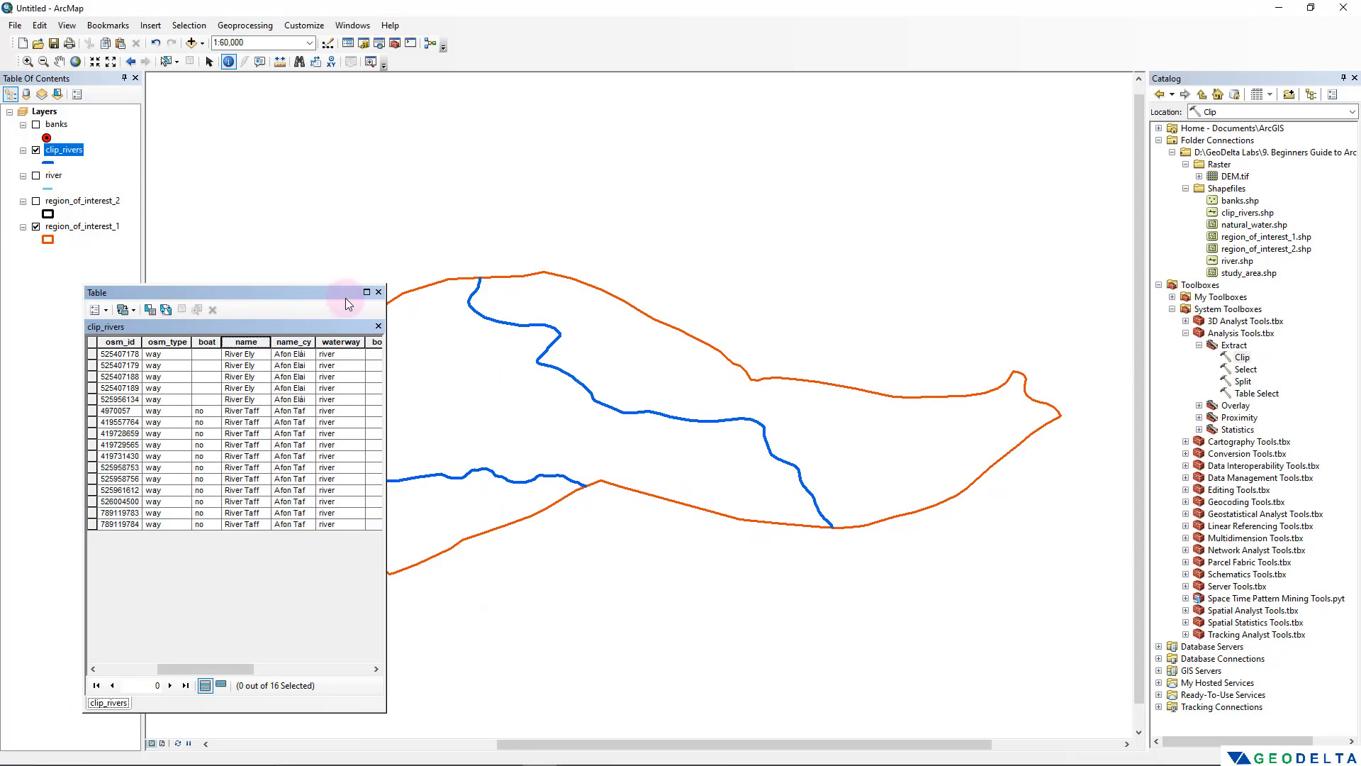
click(379, 292)
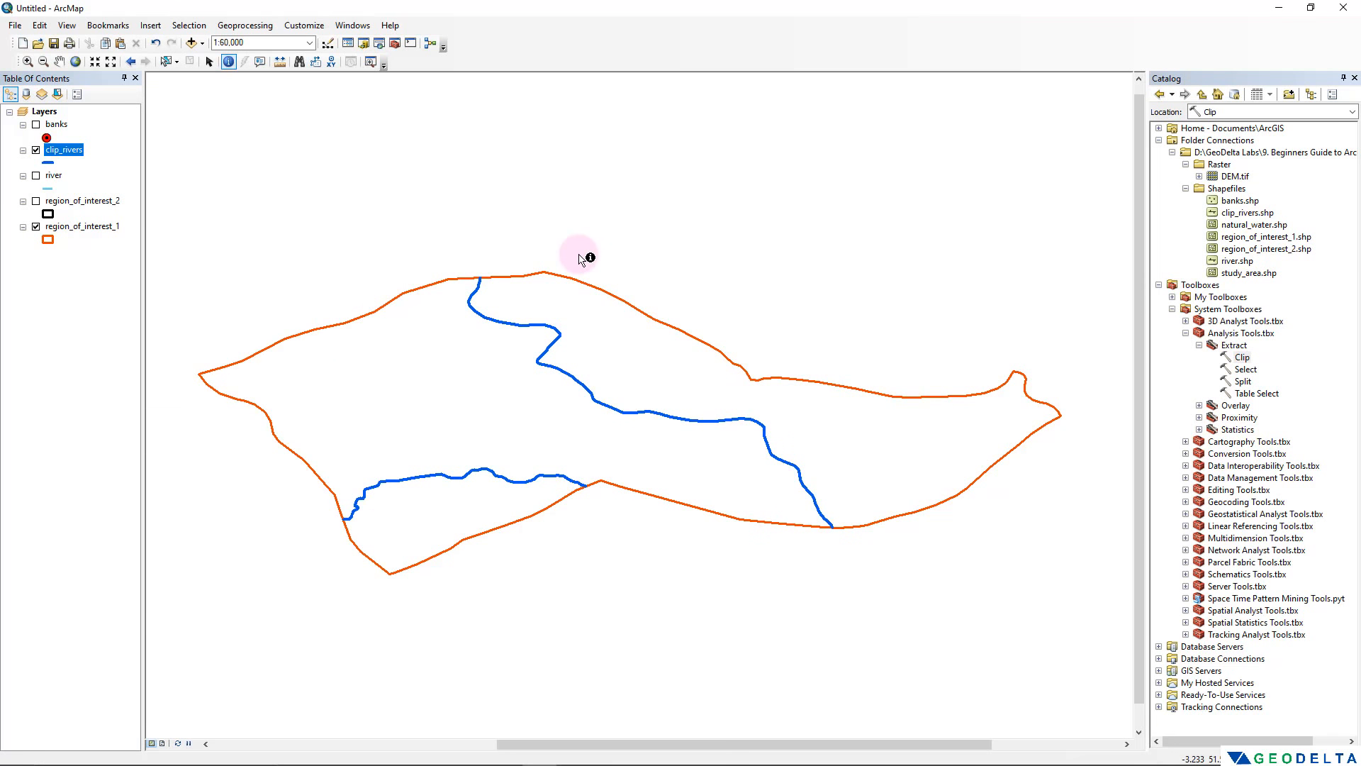
Show the banks and region_of_interest_2 layers, and hide region_of_interest_1 and clip_rivers
click(35, 124)
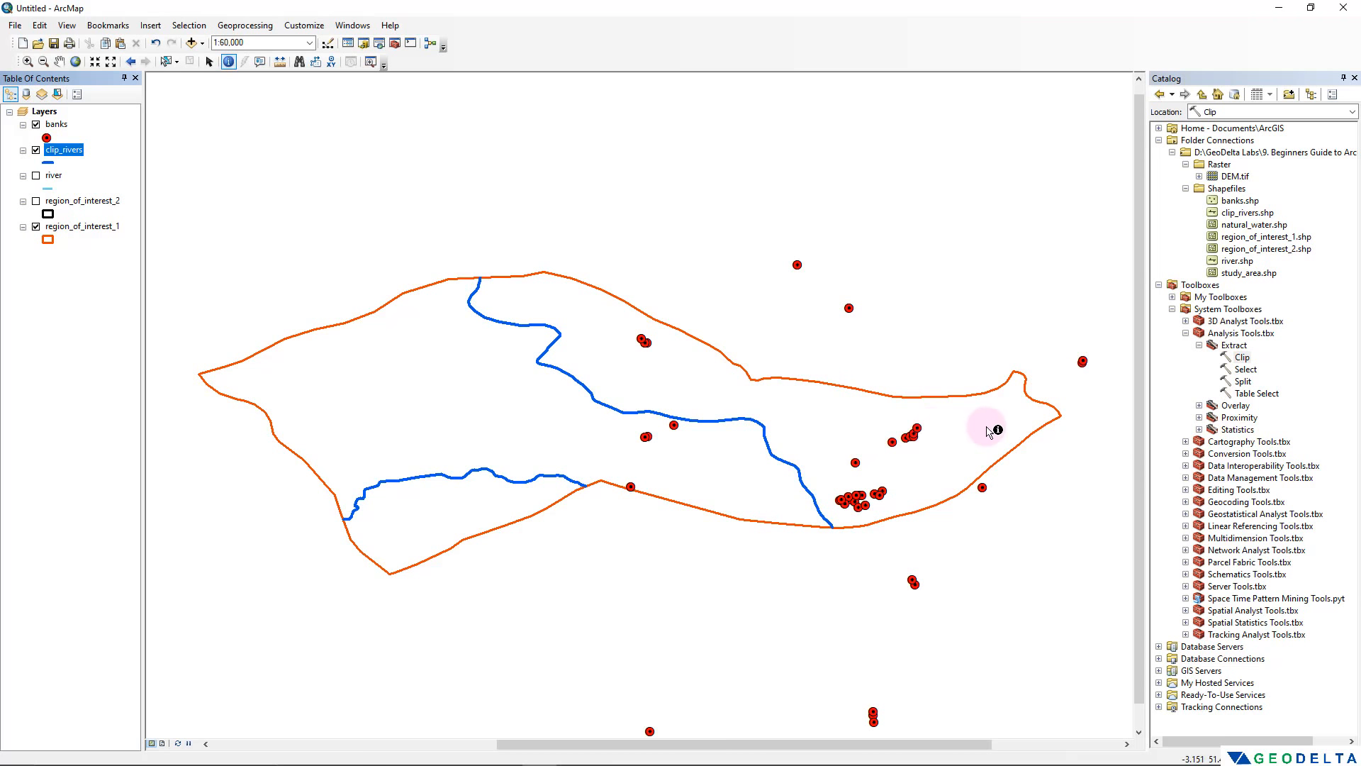
drag(805, 407, 532, 395)
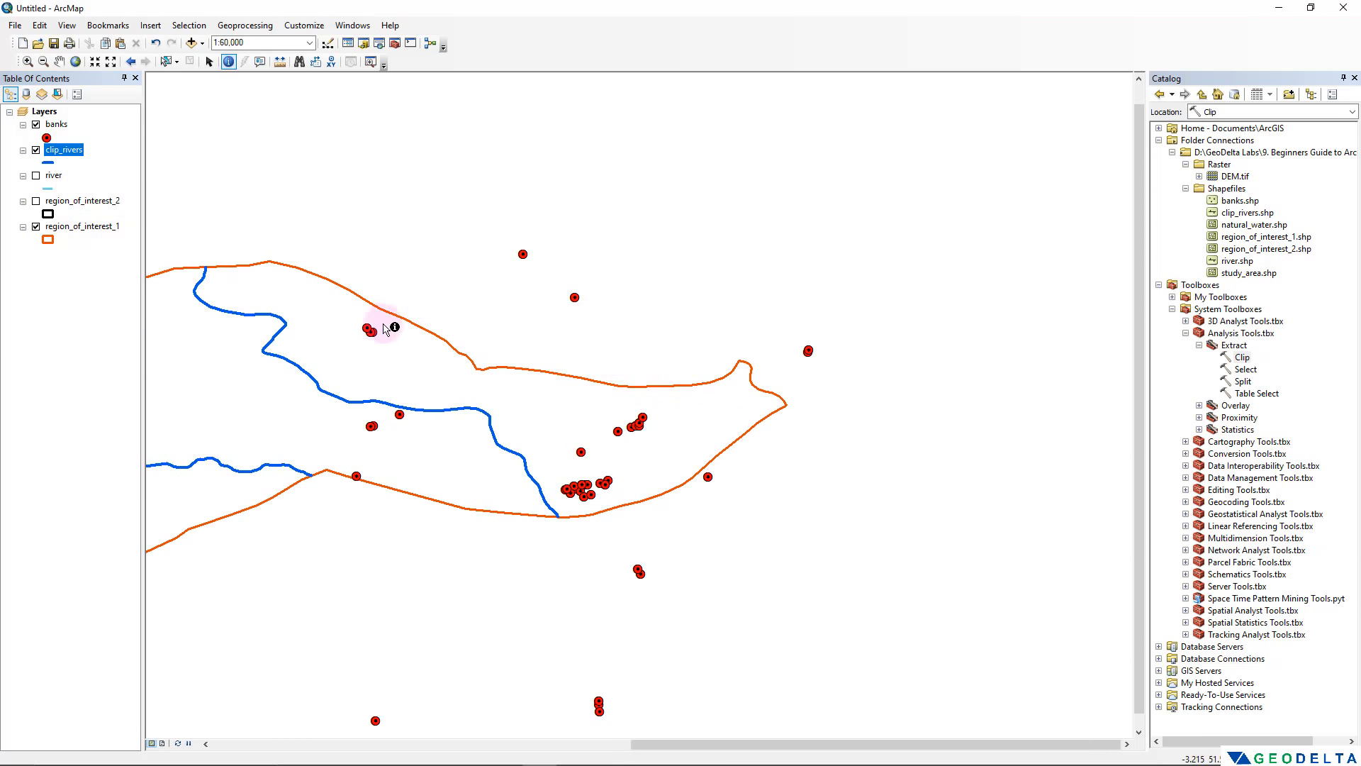
click(35, 202)
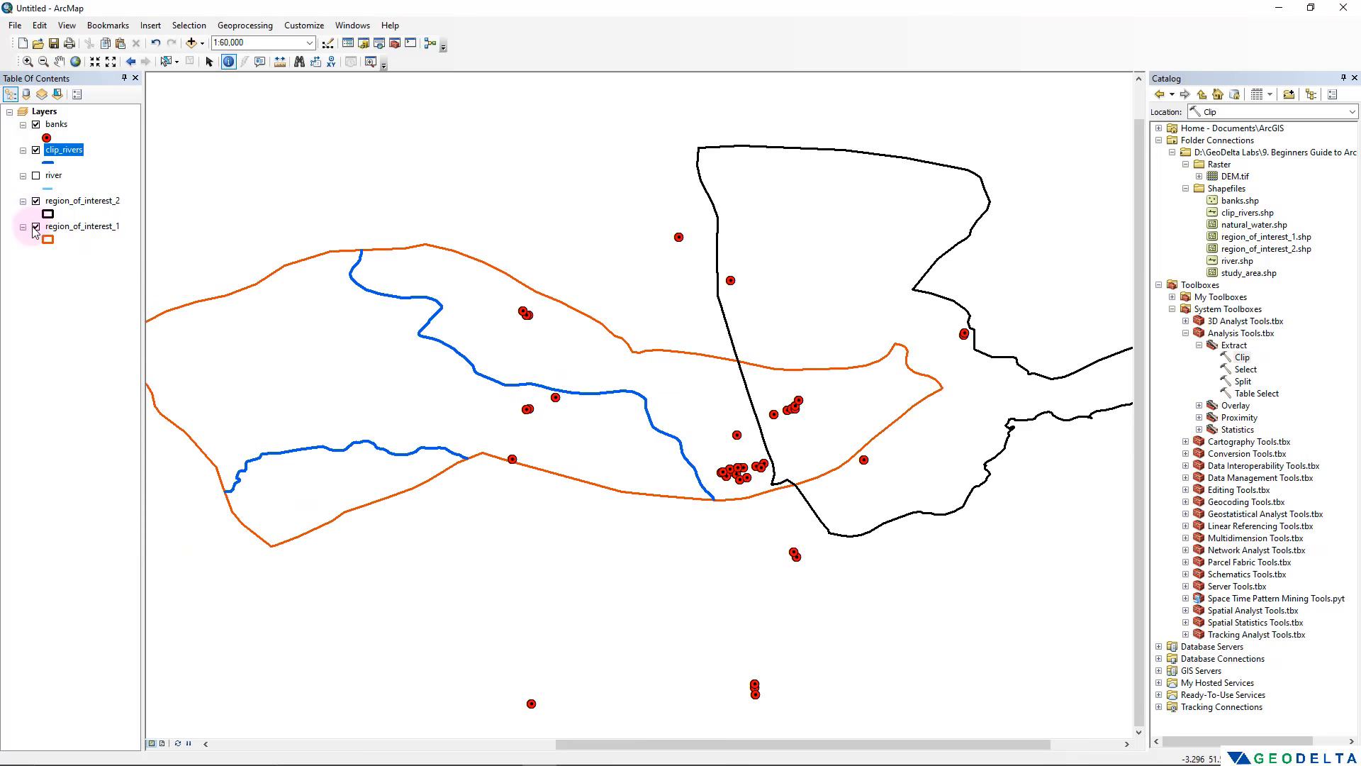
click(37, 227)
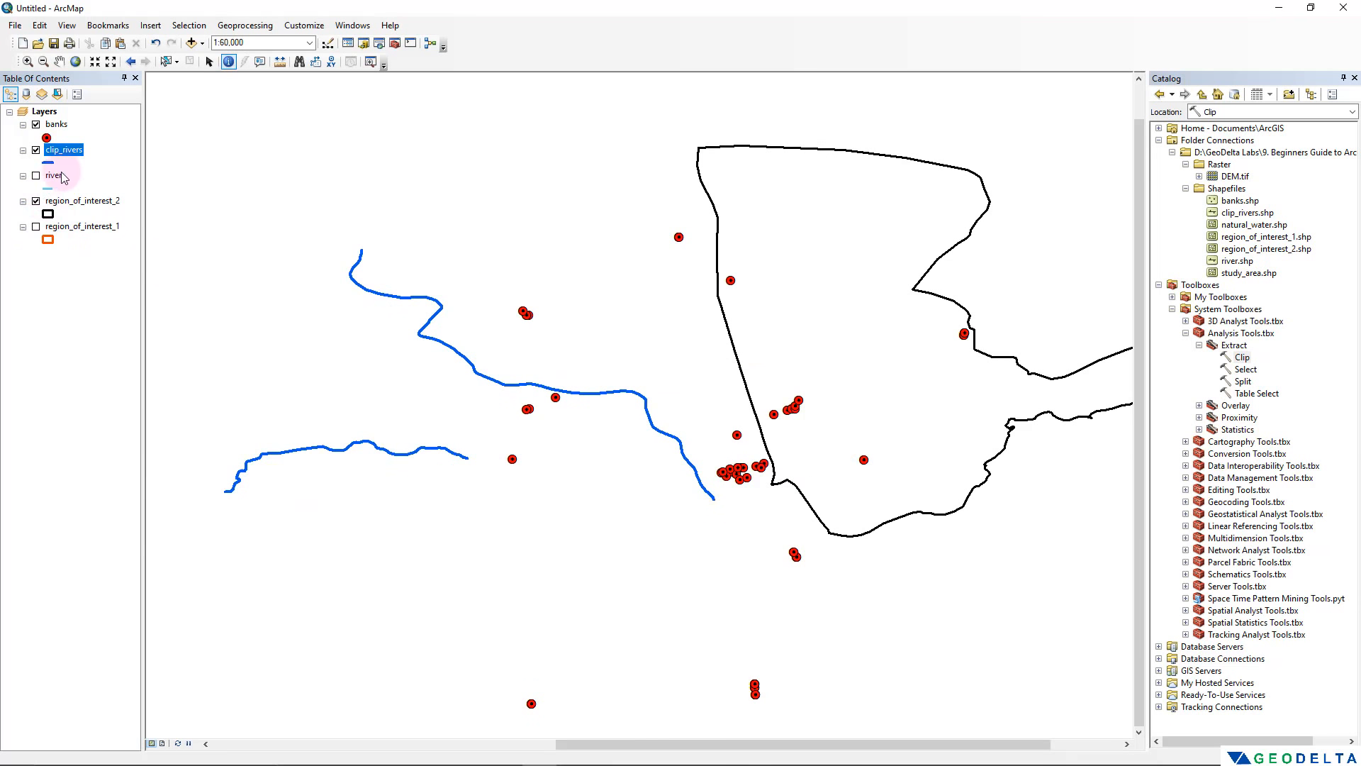
click(36, 150)
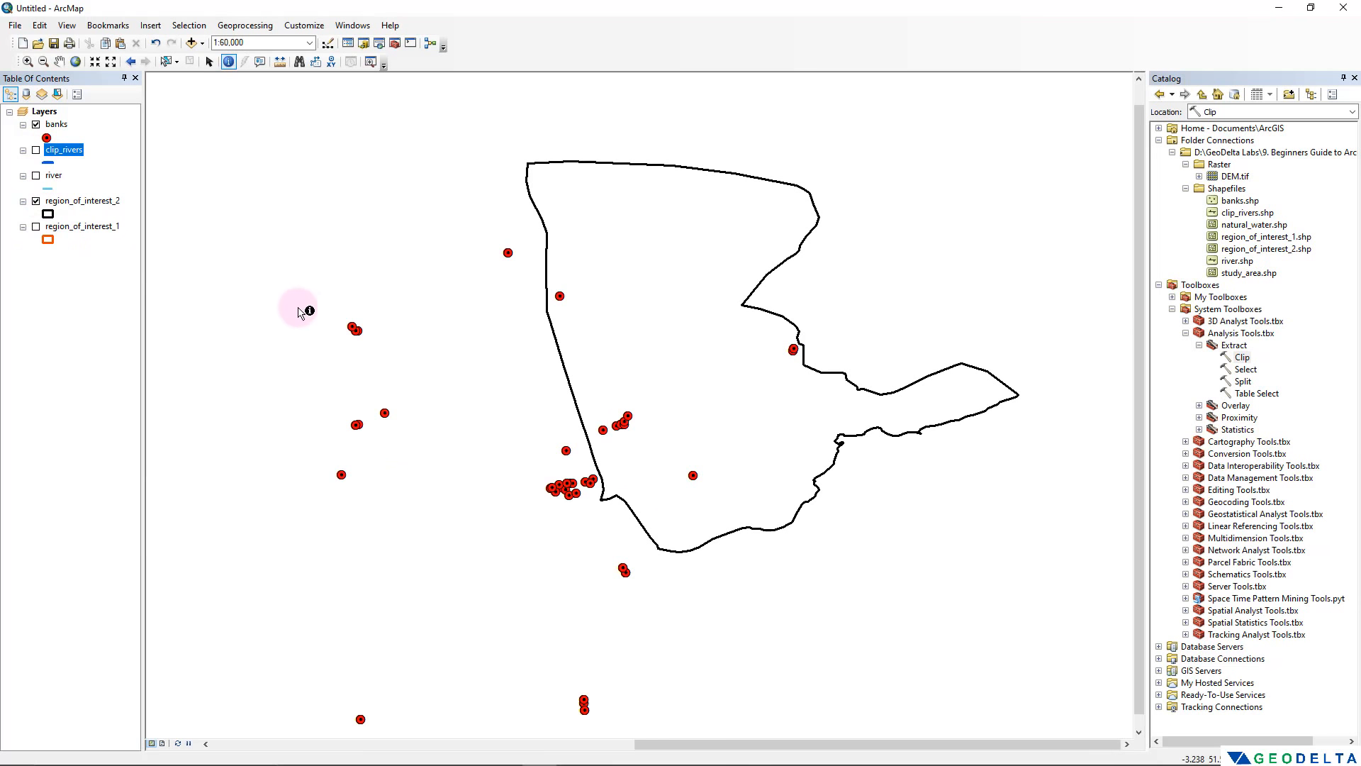
drag(299, 312, 309, 281)
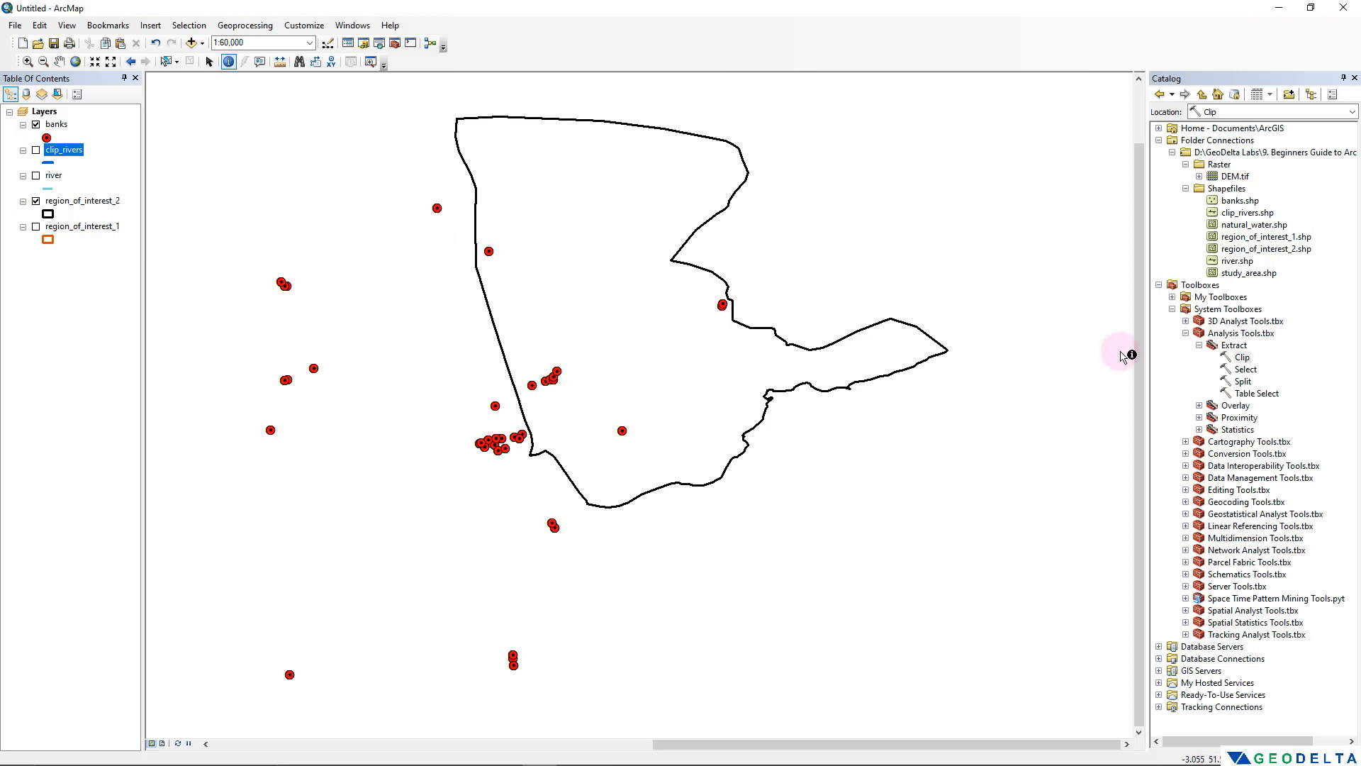
Start the Clip analysis tool with banks as the input features and region_of_interest_2 as the clip features
click(1247, 359)
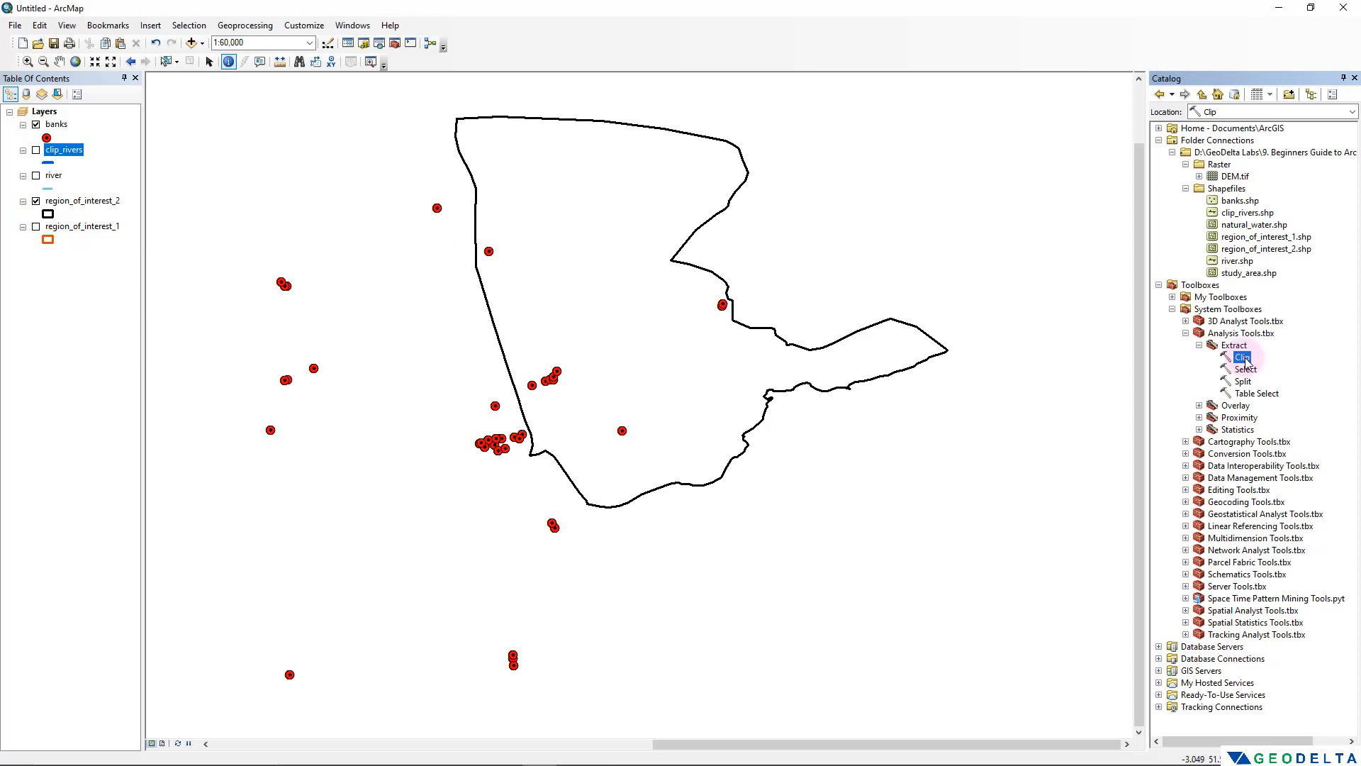
click(394, 44)
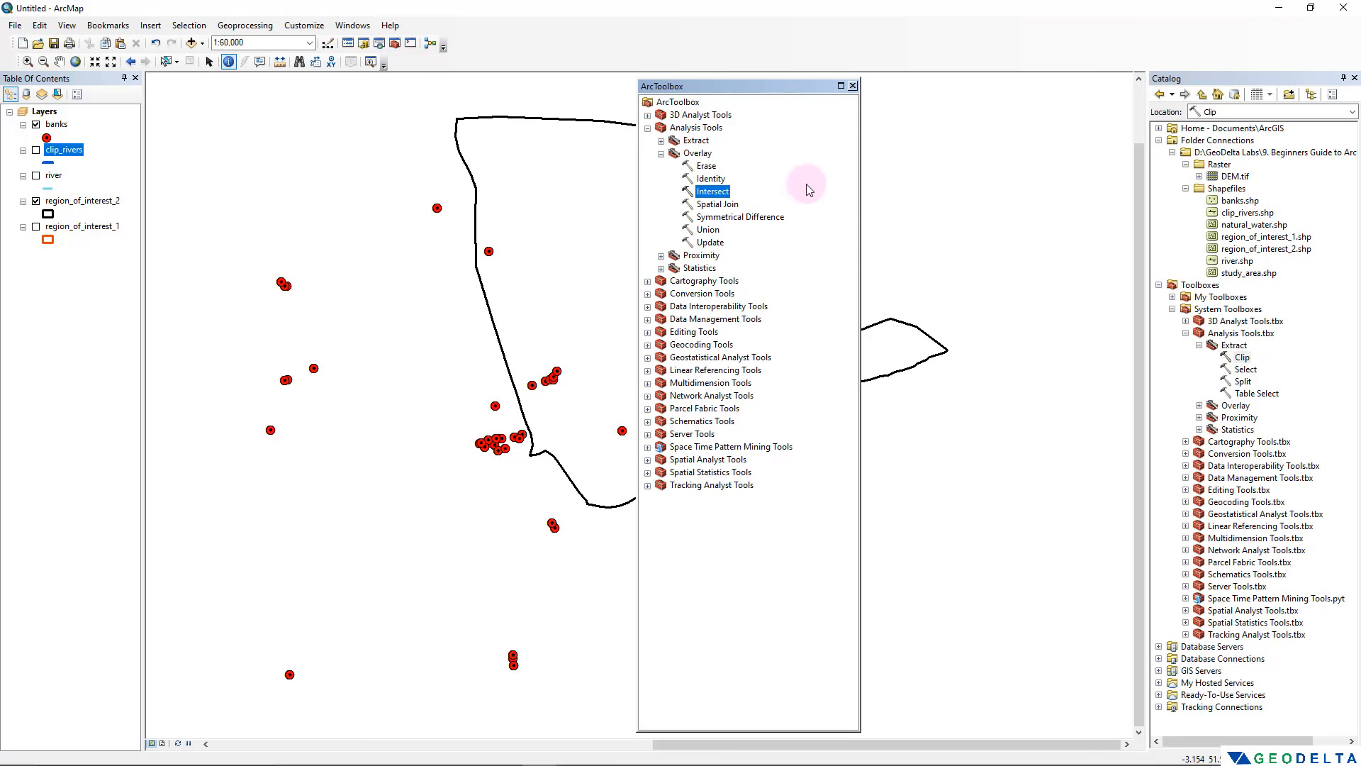
double_click(682, 155)
double_click(697, 141)
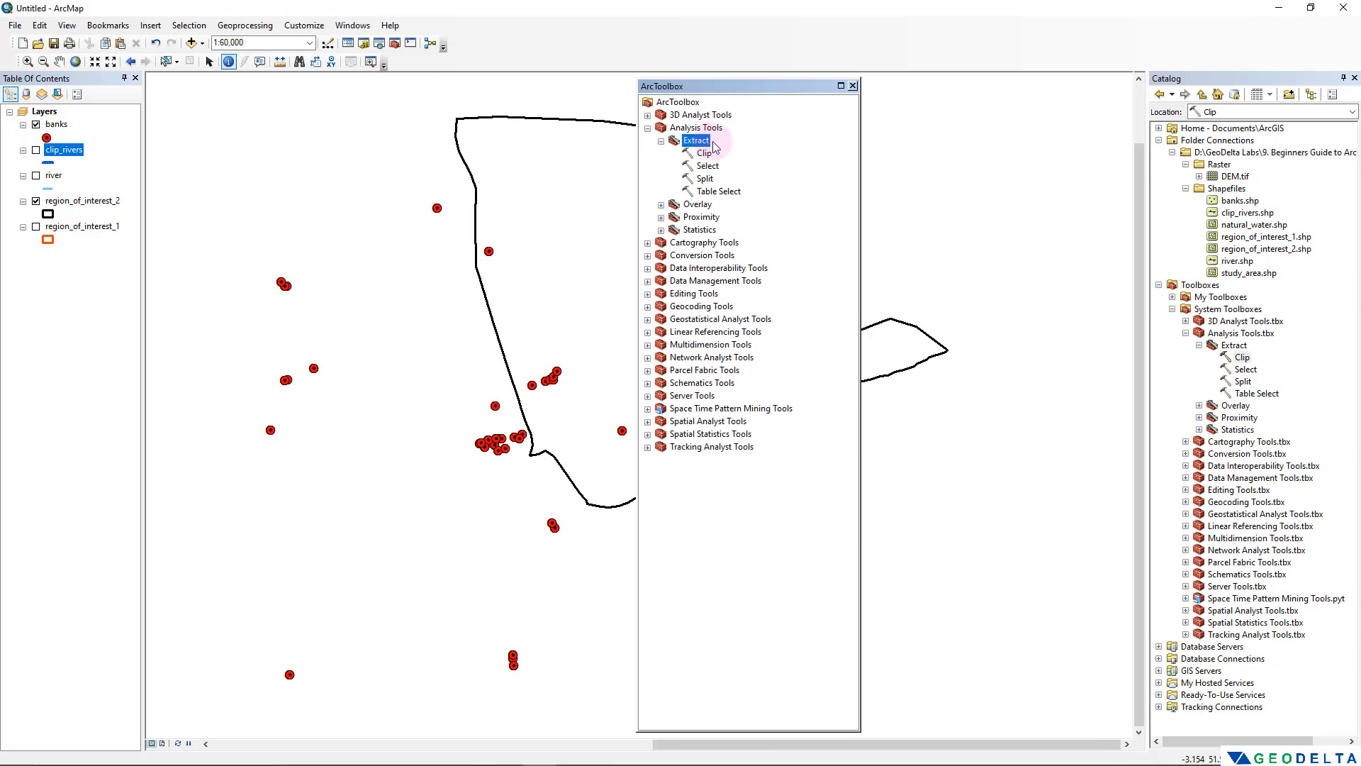
click(705, 154)
double_click(704, 154)
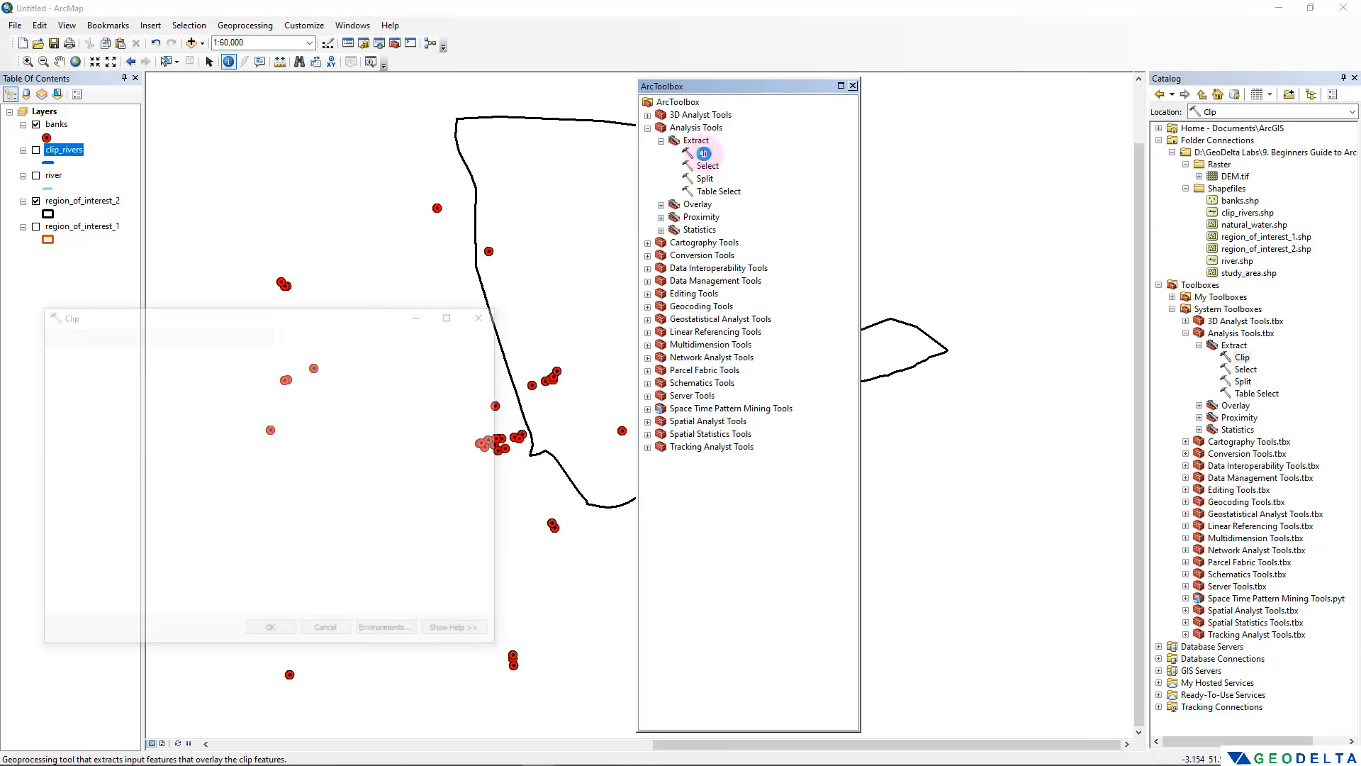
click(852, 85)
drag(395, 316, 948, 188)
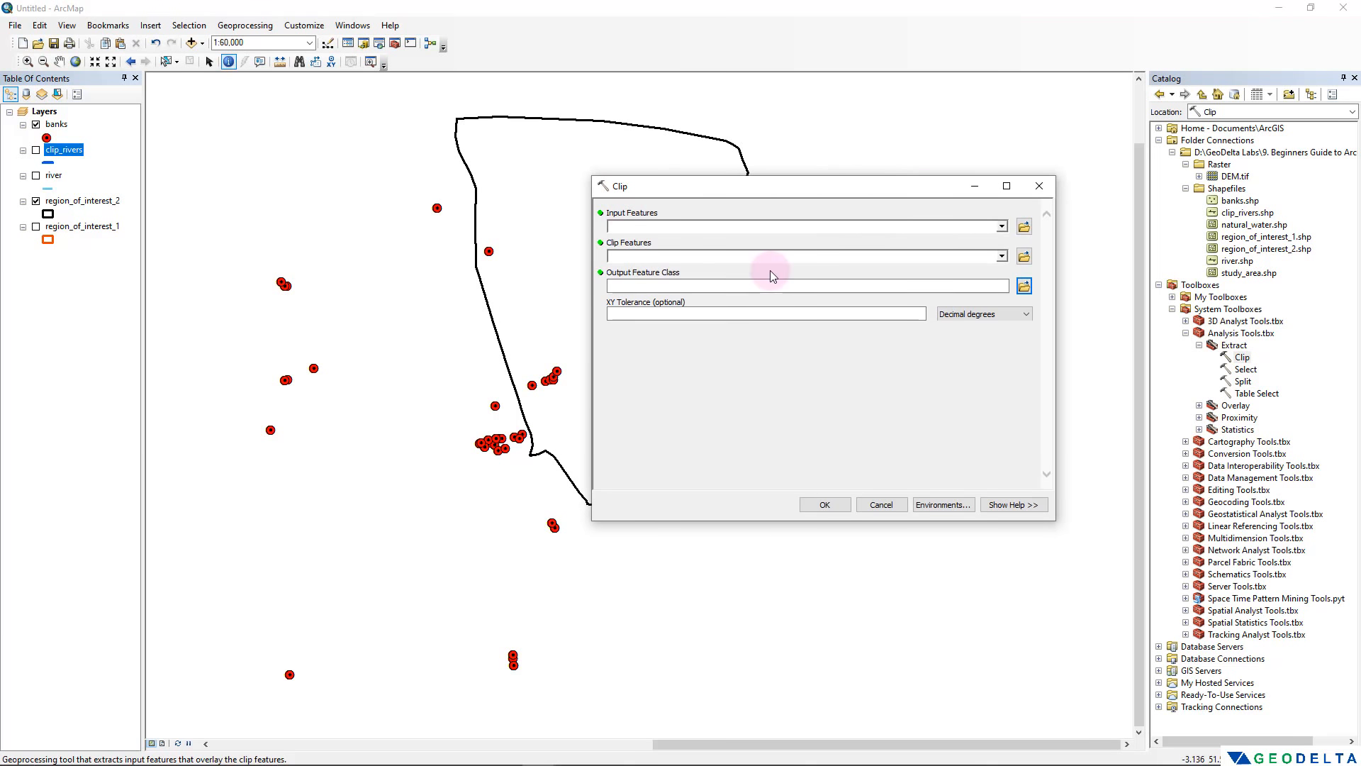
click(52, 126)
drag(52, 127, 696, 227)
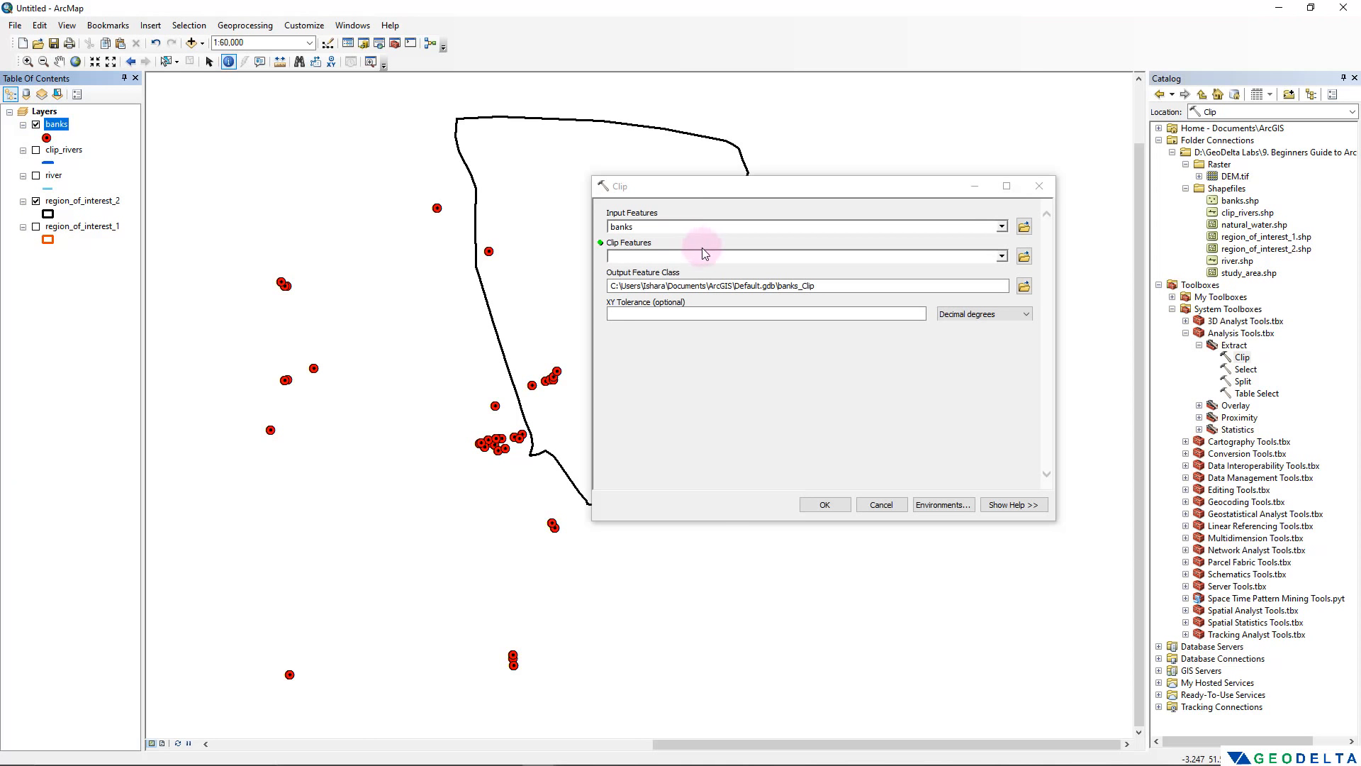
drag(74, 202, 670, 259)
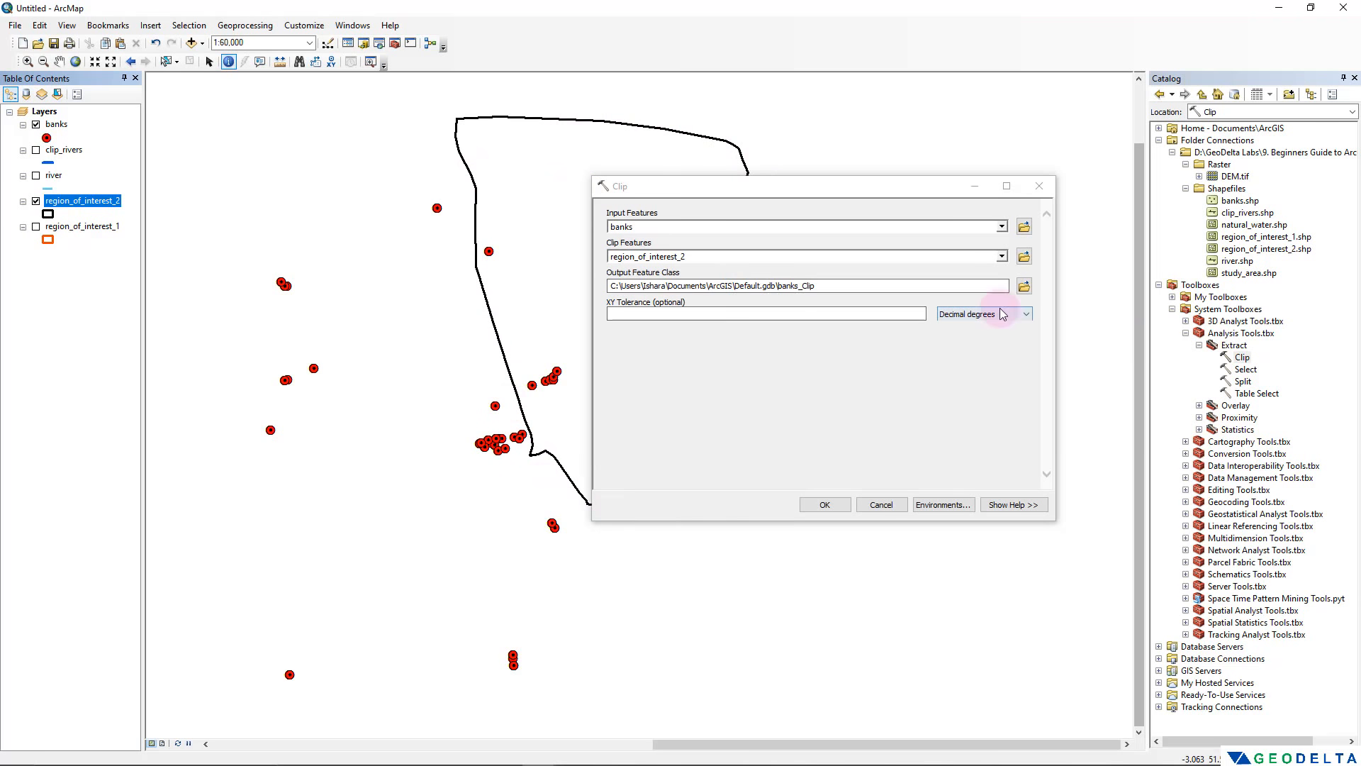
Set the clip output to banks_roi2 in the Shapefiles folder and run the tool
click(1025, 286)
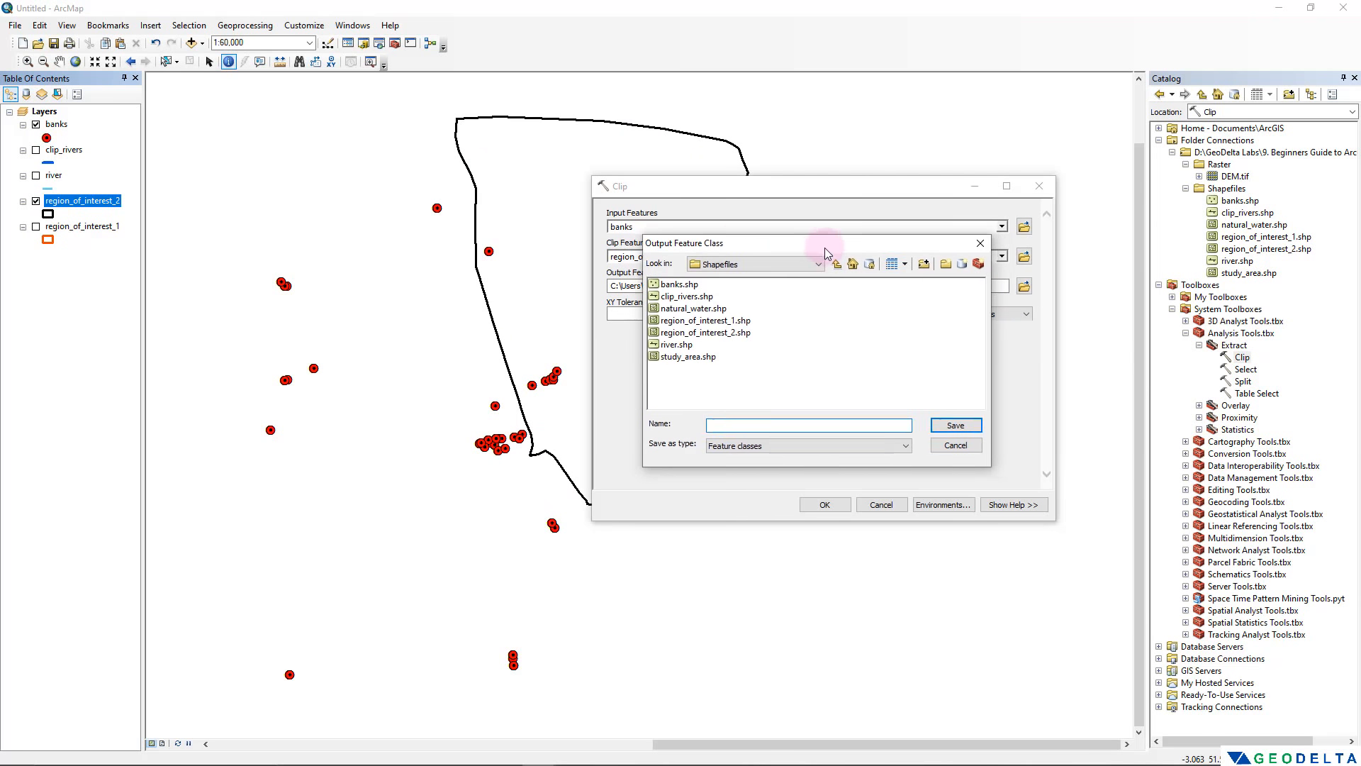
drag(824, 248, 796, 288)
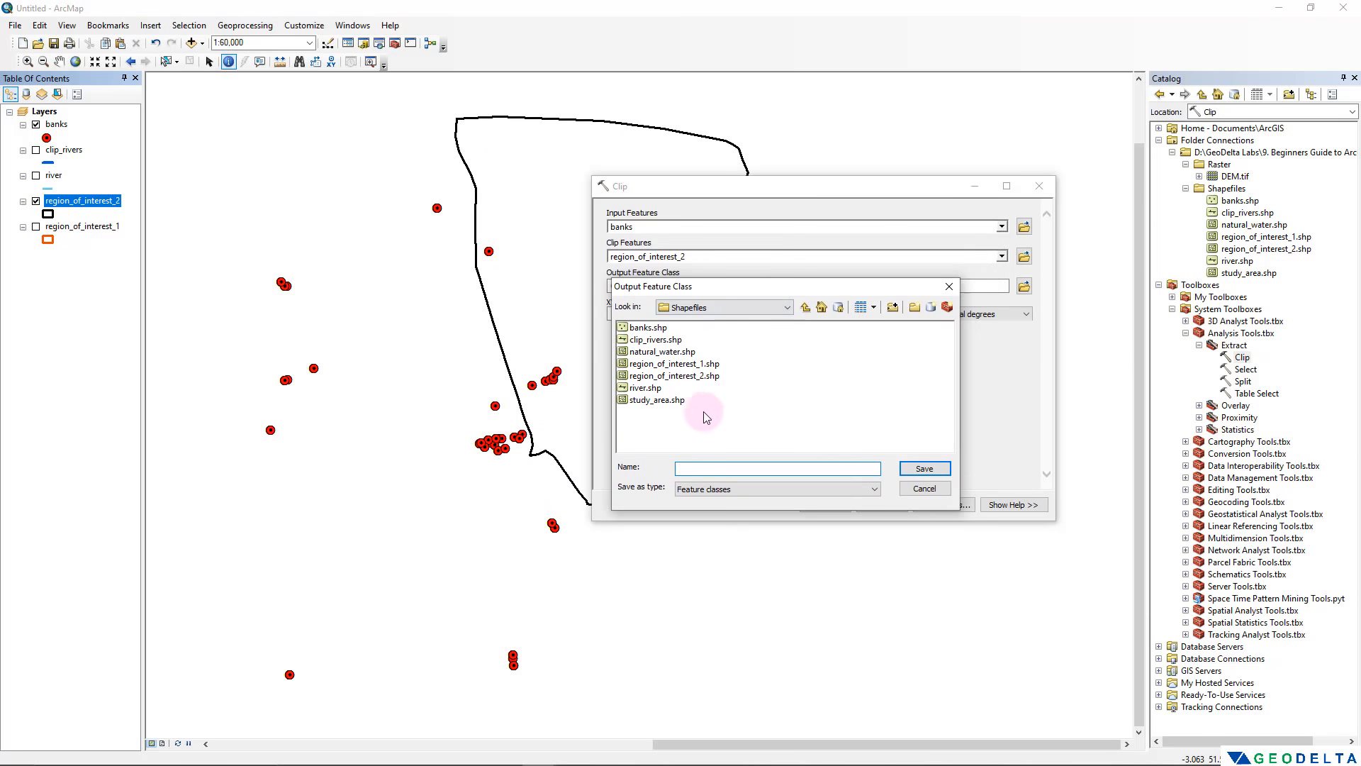
click(701, 470)
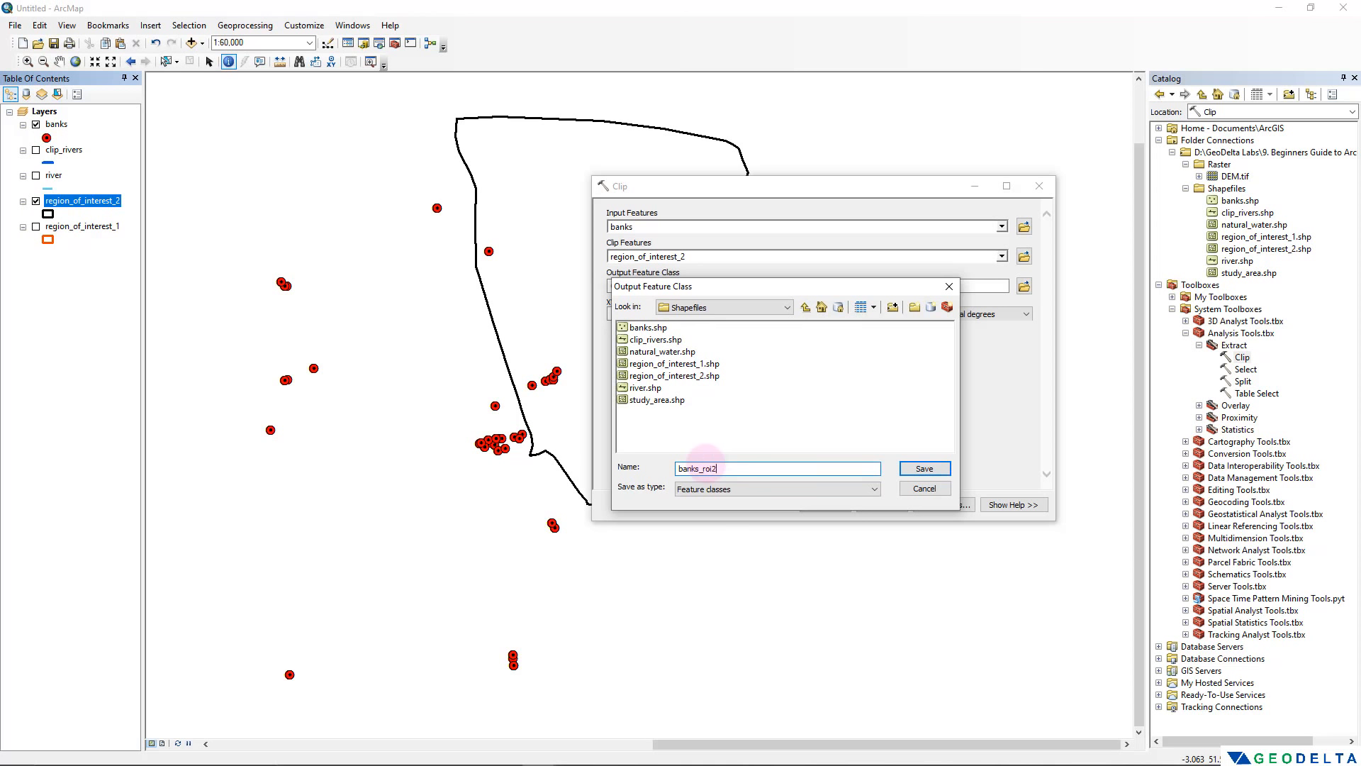
click(923, 468)
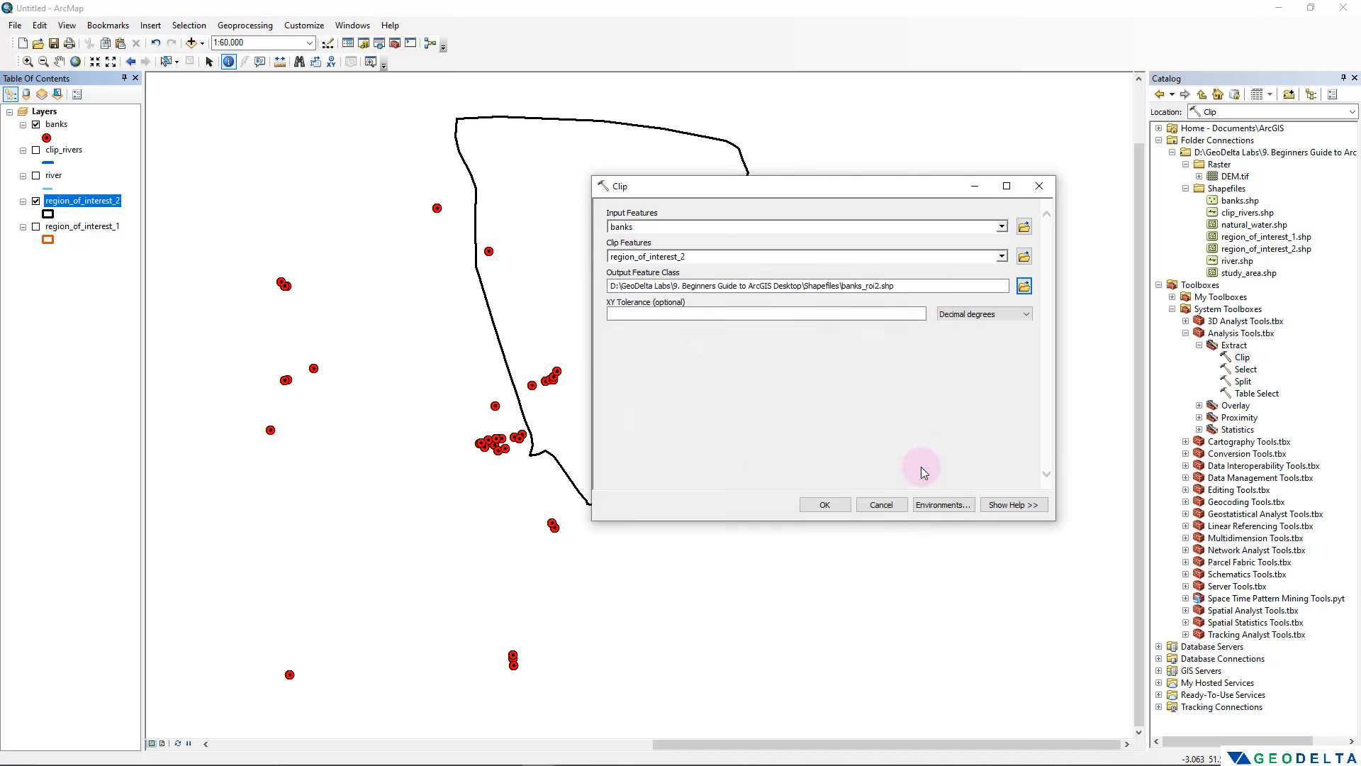
click(832, 507)
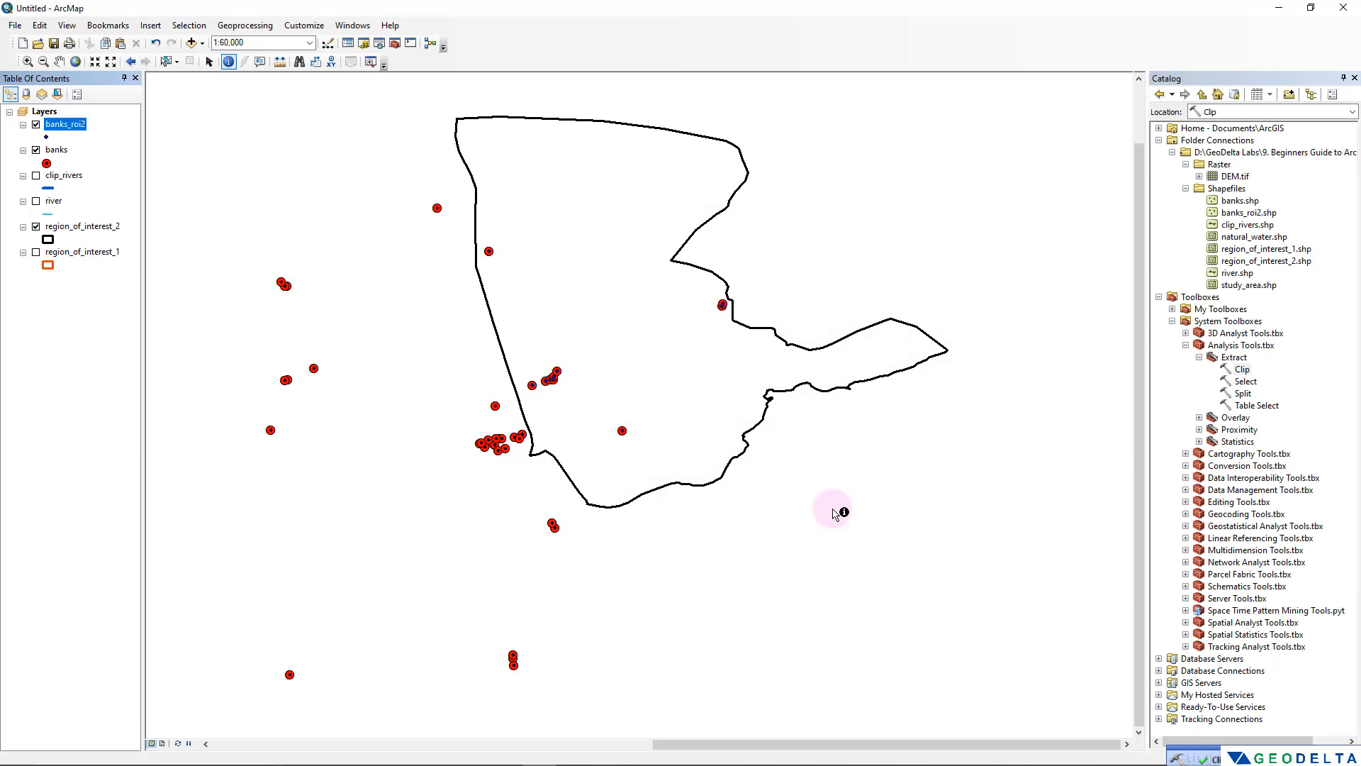
Hide the original banks layer and inspect the clipped bank points inside the region_of_interest_2 boundary
click(35, 150)
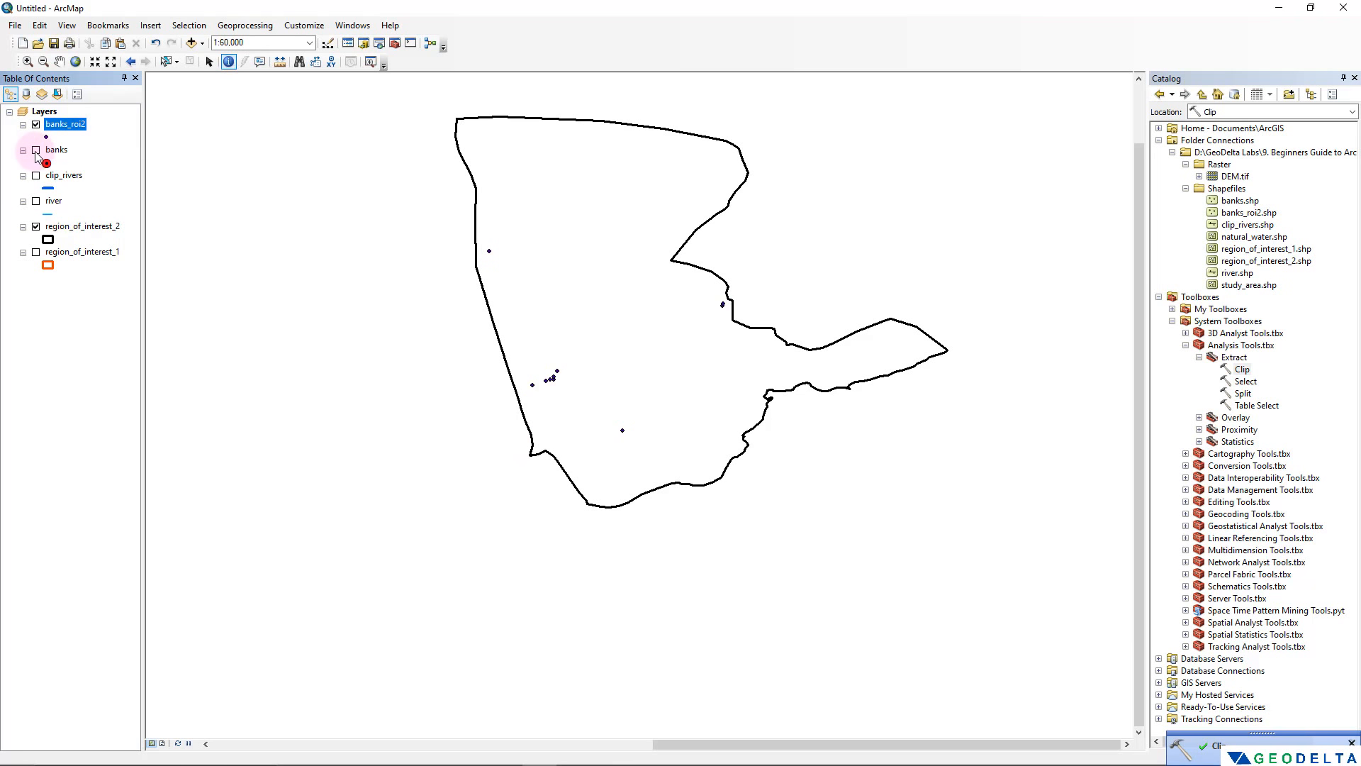
scroll(633, 388, down, 1)
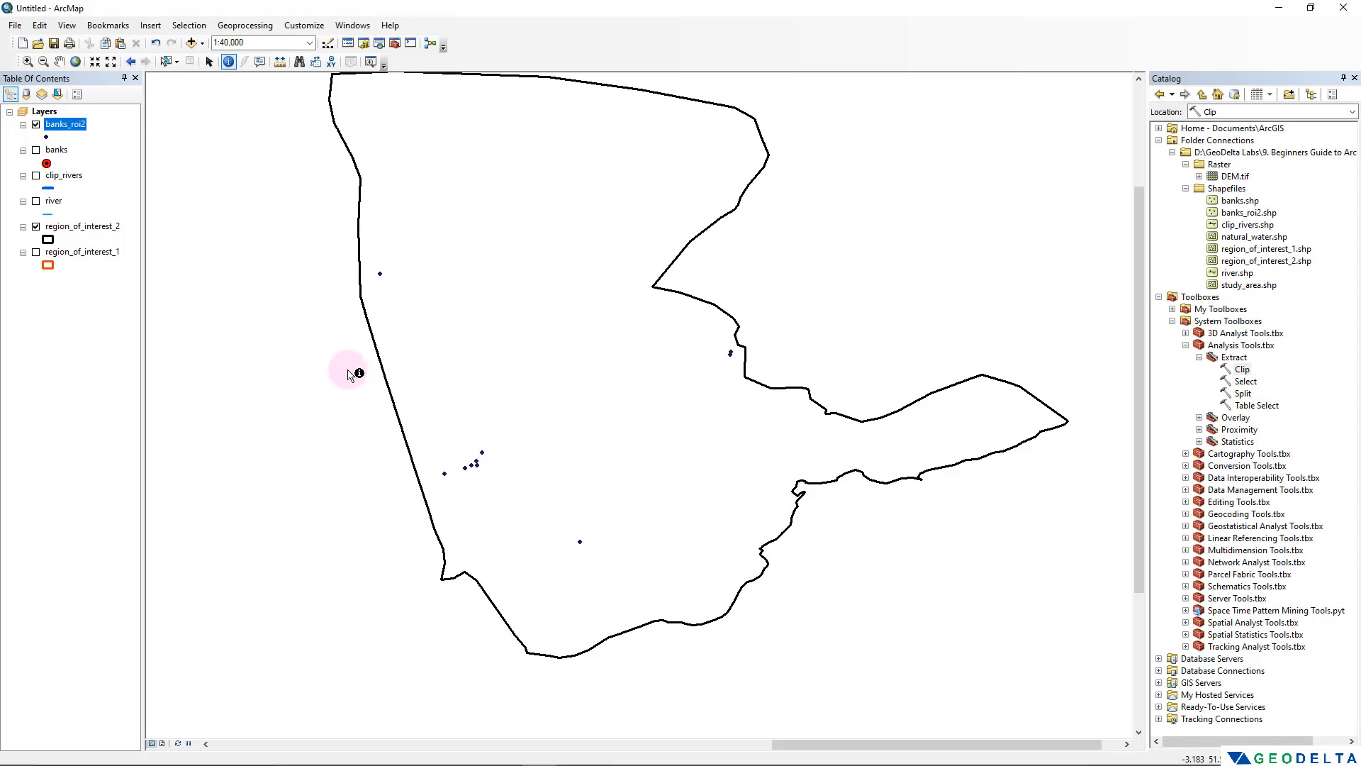
scroll(383, 323, up, 2)
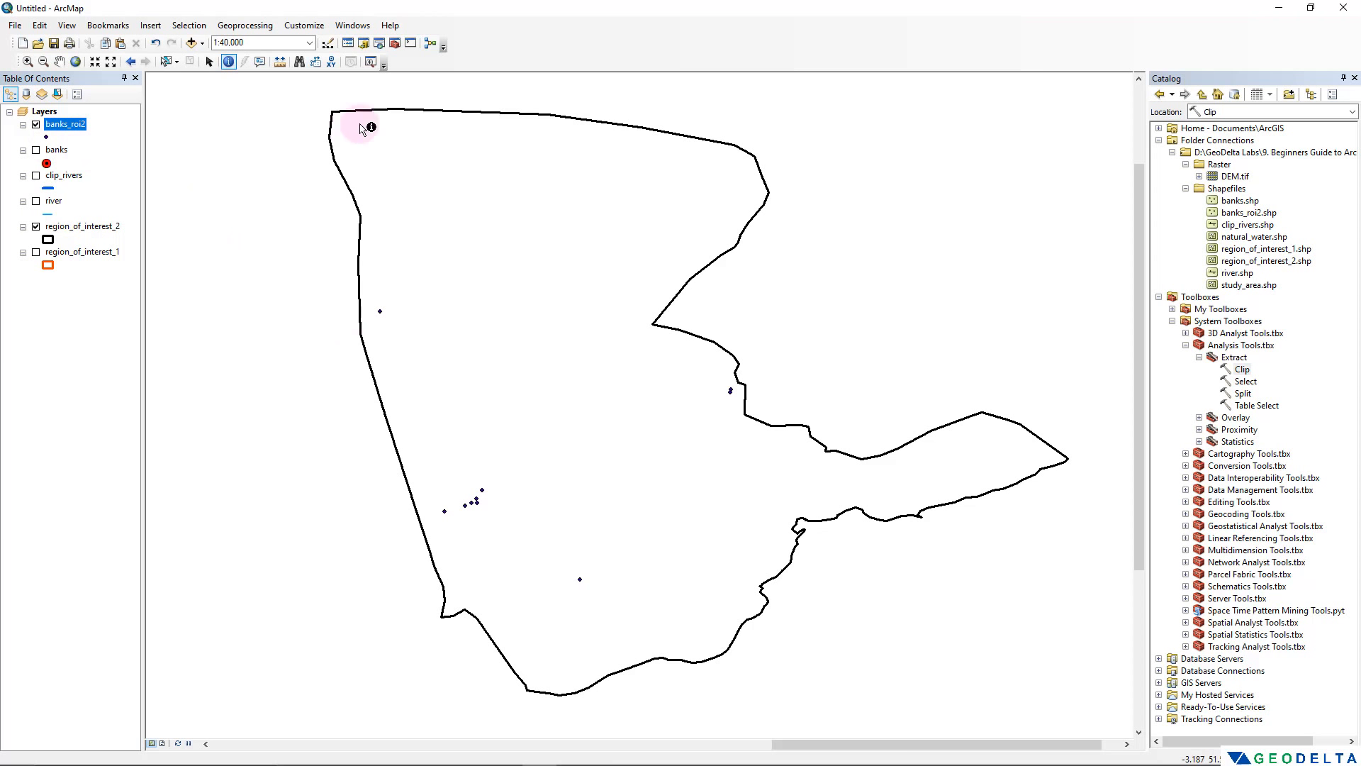
Restyle the banks_roi2 point symbol as Triangle 1 in bright pink with size 14
click(46, 139)
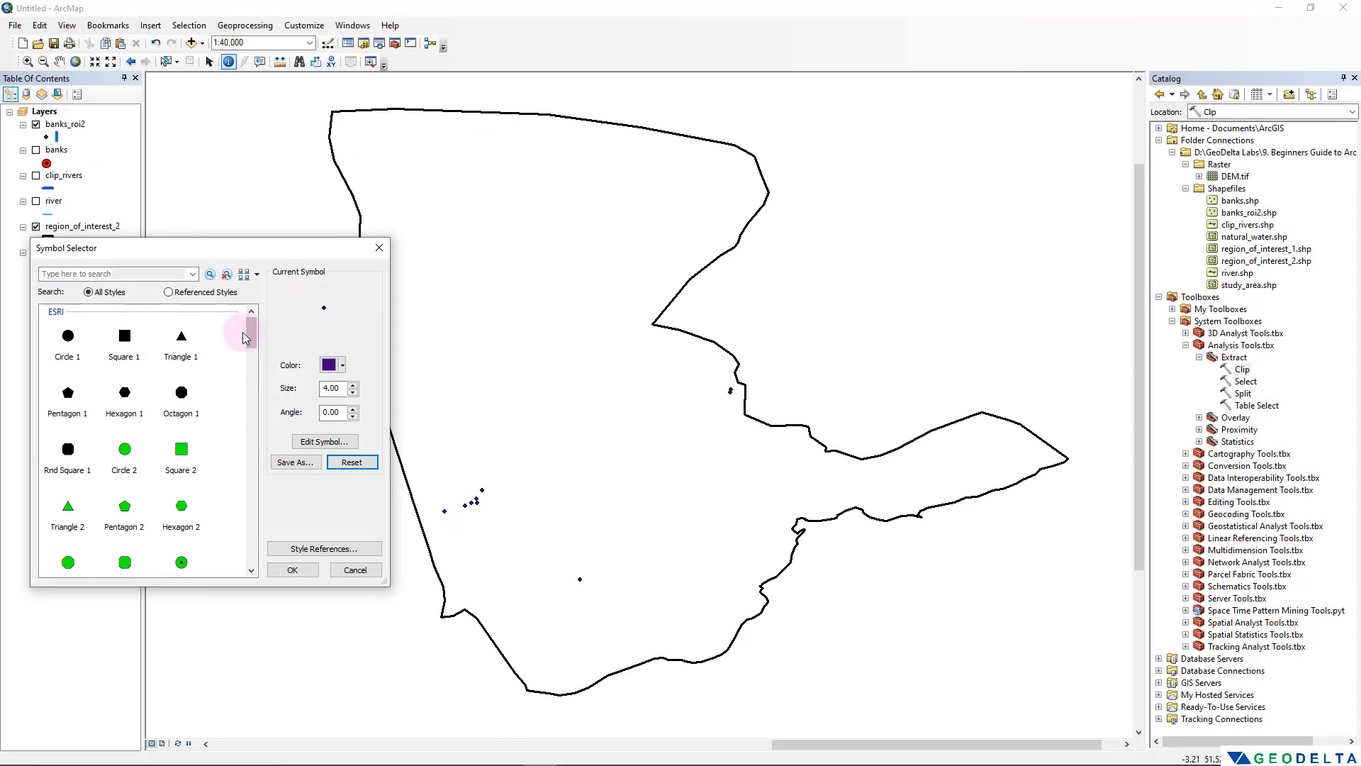
drag(251, 347, 252, 339)
click(182, 335)
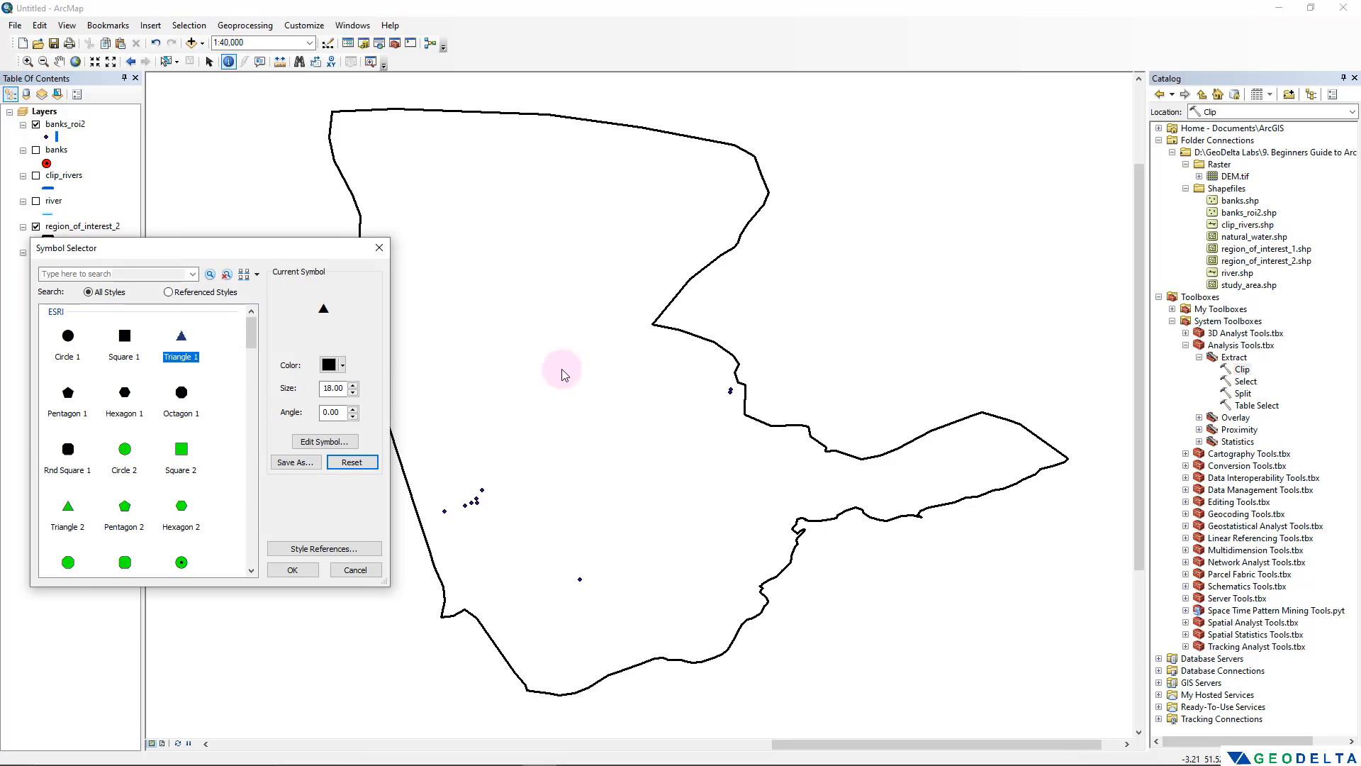
click(344, 365)
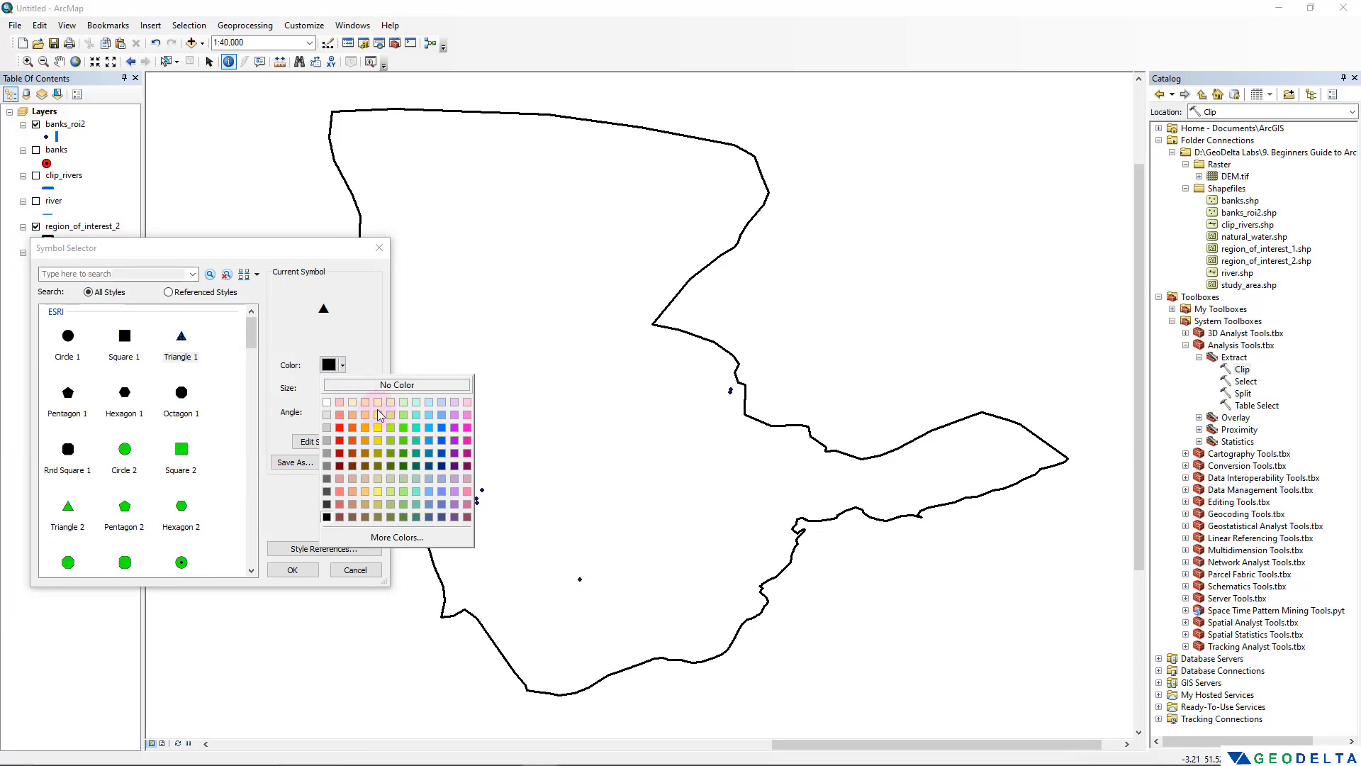
click(467, 442)
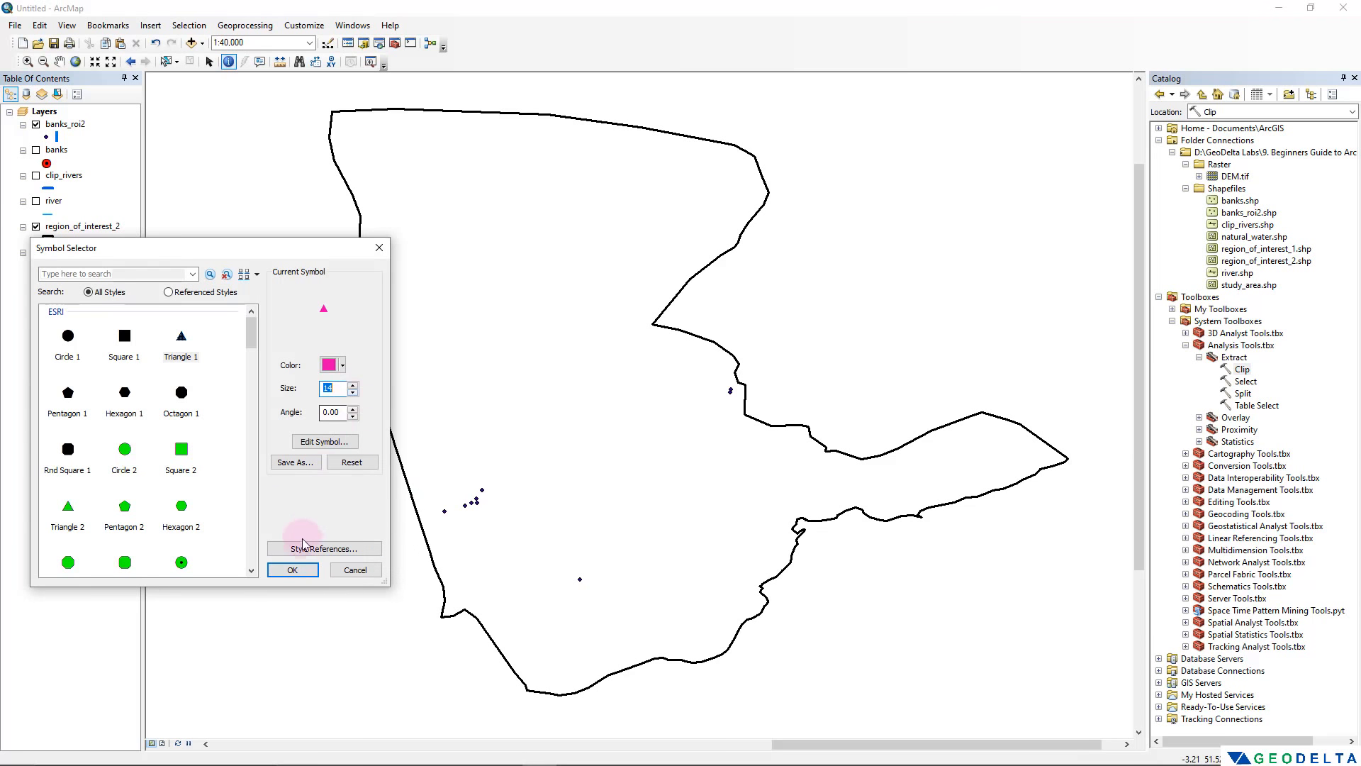
click(292, 569)
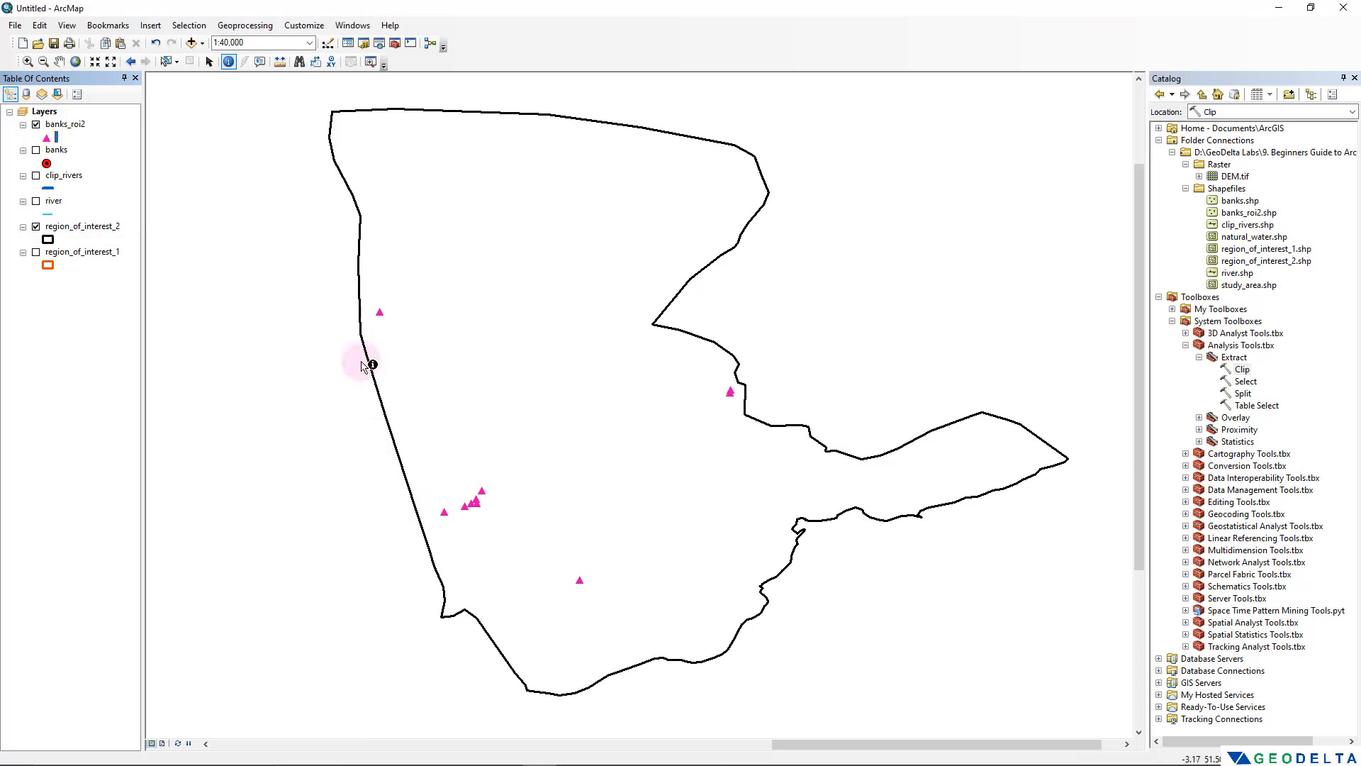
Turn on labels for the banks_roi2 layer using the name field in bold text and apply the layer properties
right_click(71, 123)
click(172, 417)
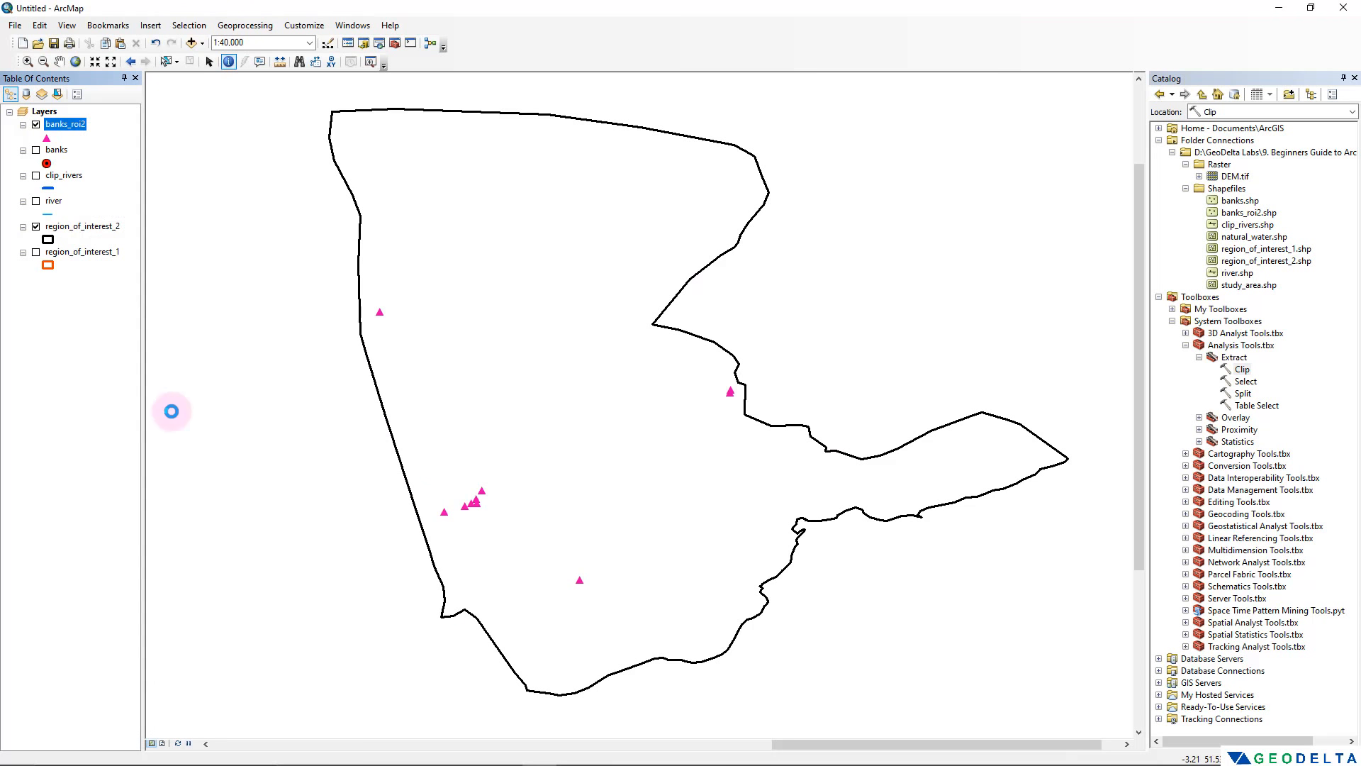
drag(728, 211, 726, 210)
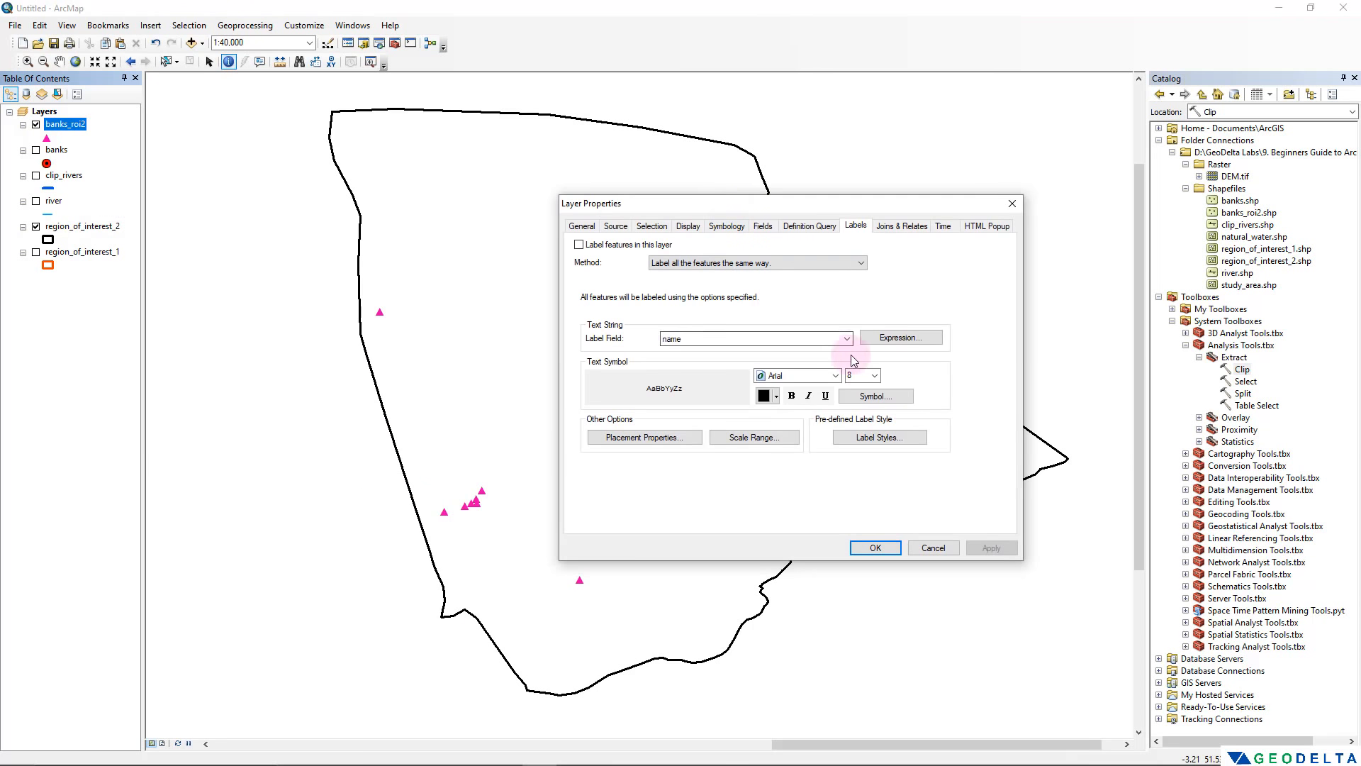
click(848, 339)
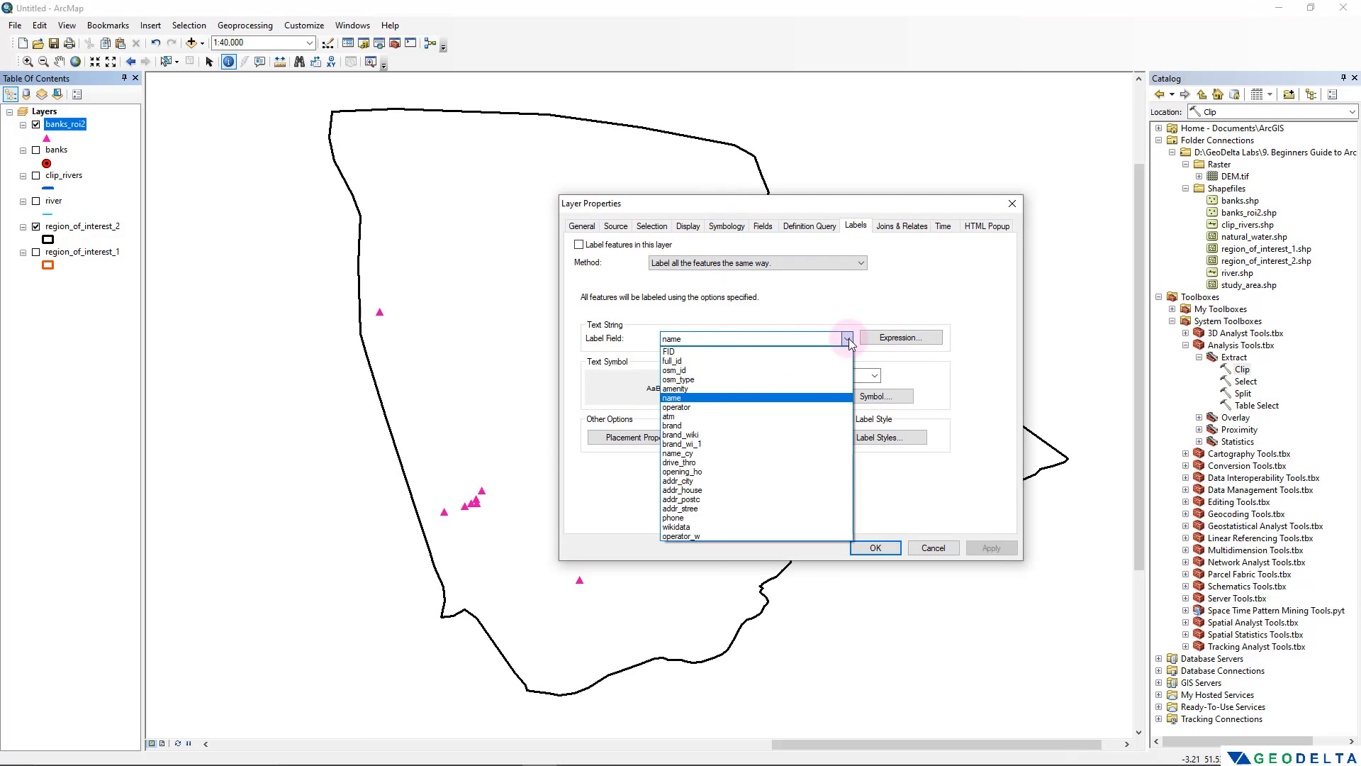
click(691, 398)
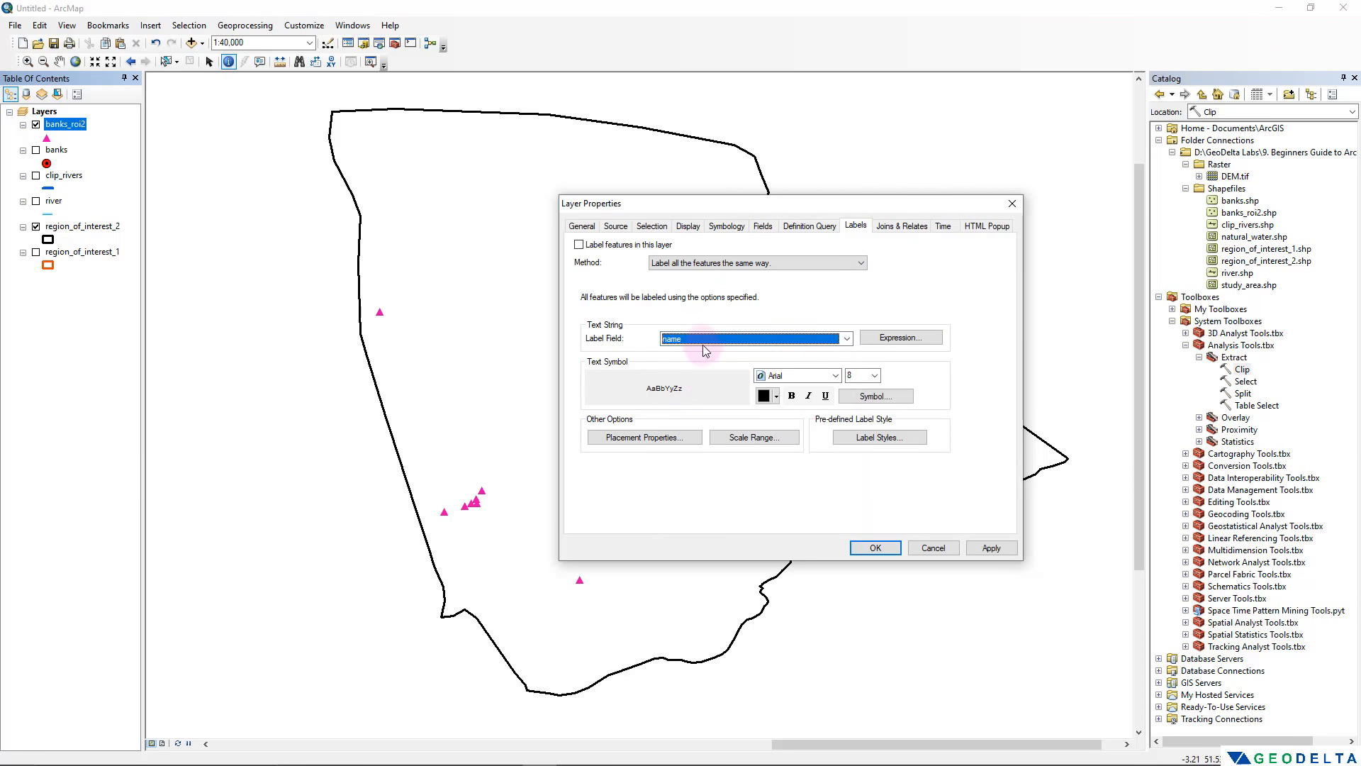
click(792, 396)
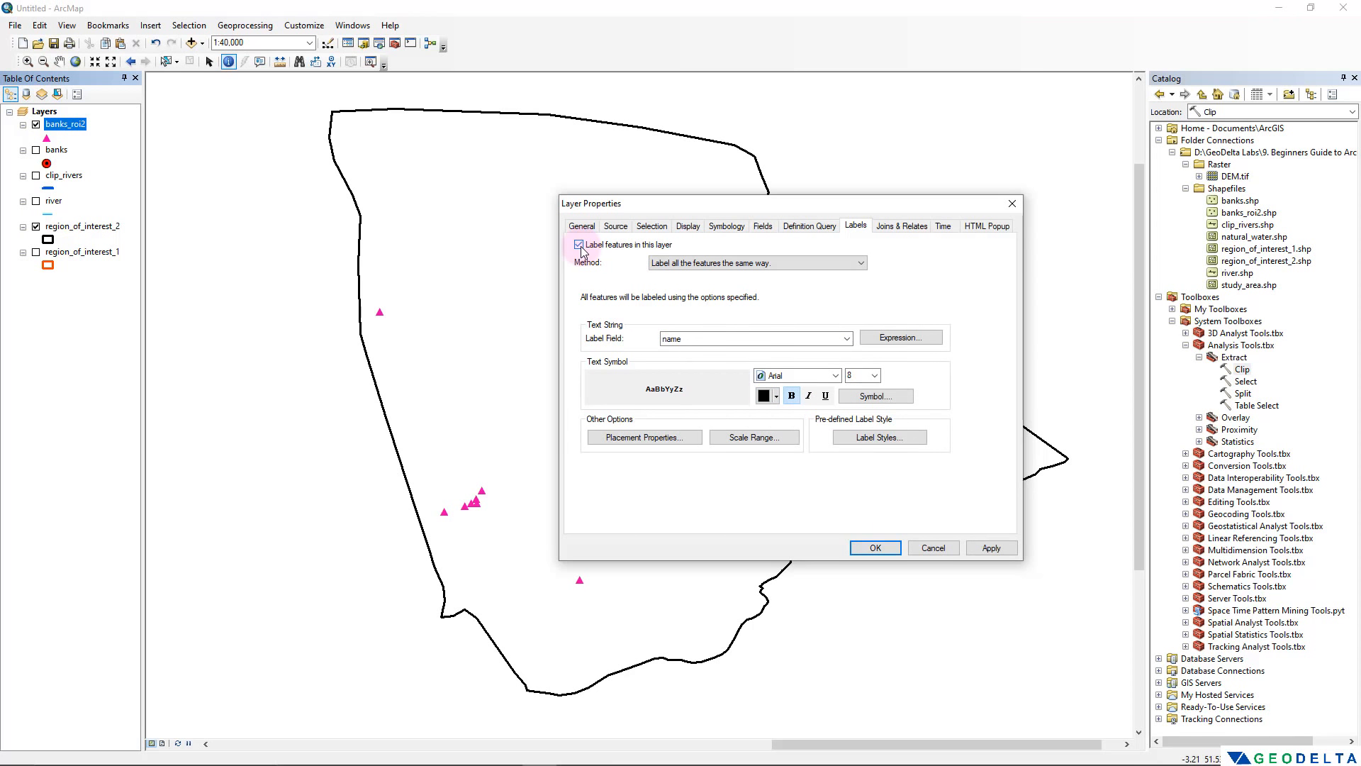
click(792, 396)
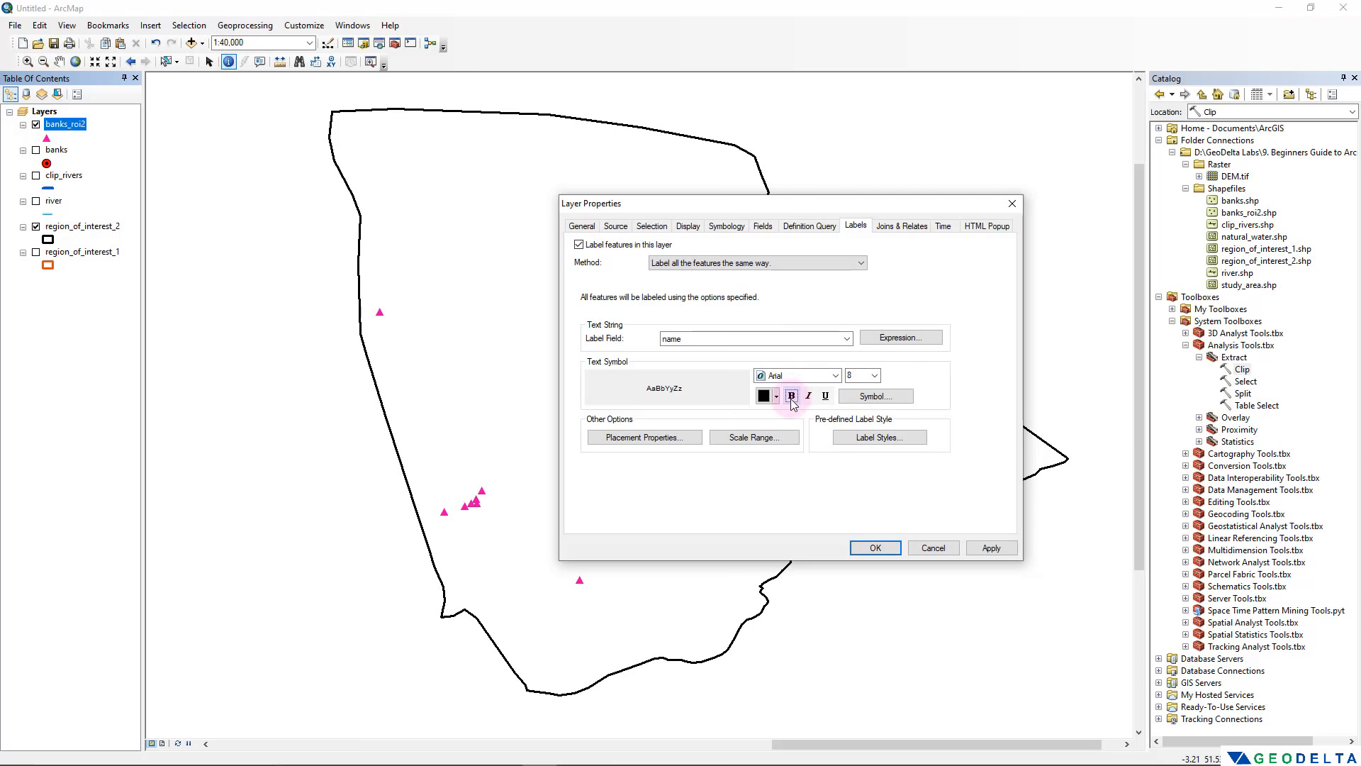
click(992, 547)
click(885, 551)
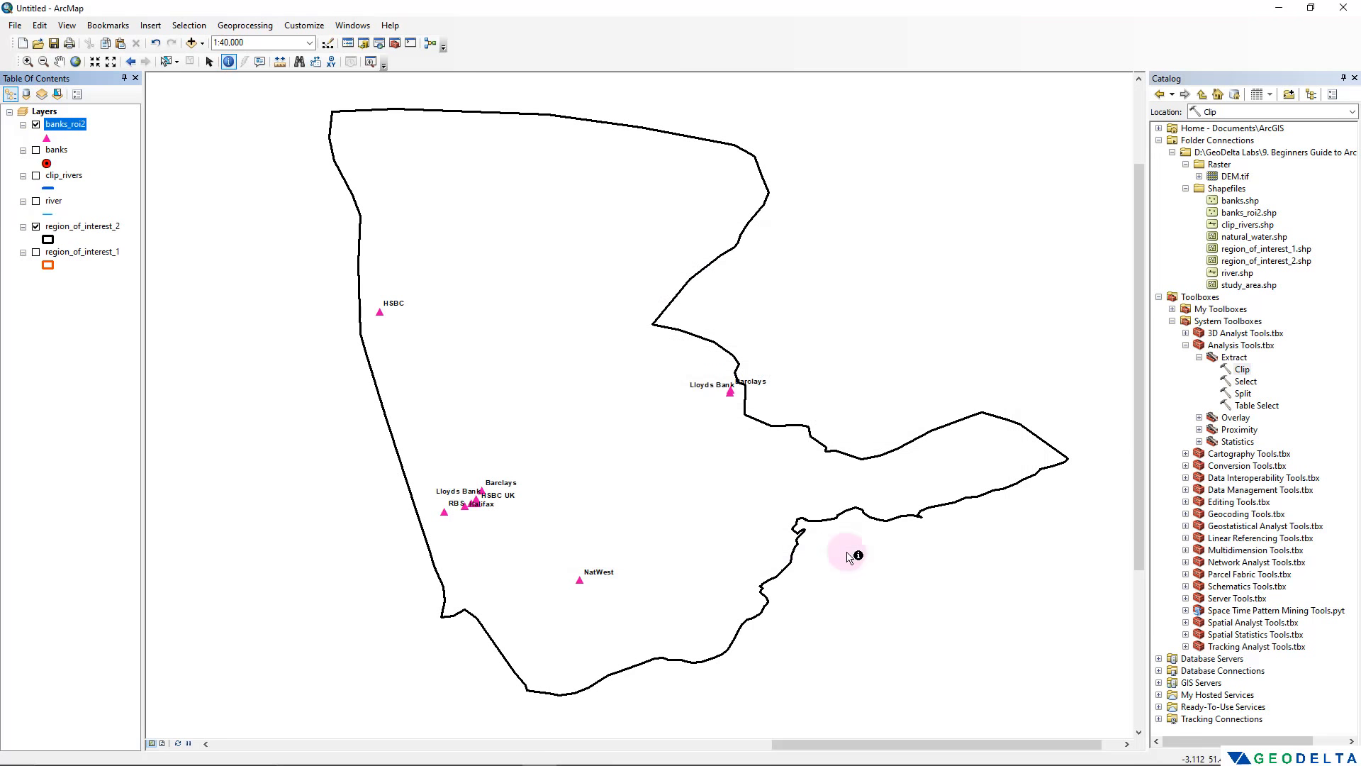
Inspect the bank name labels within region_of_interest_2, and hide the banks_roi2 layer
scroll(607, 542, up, 1)
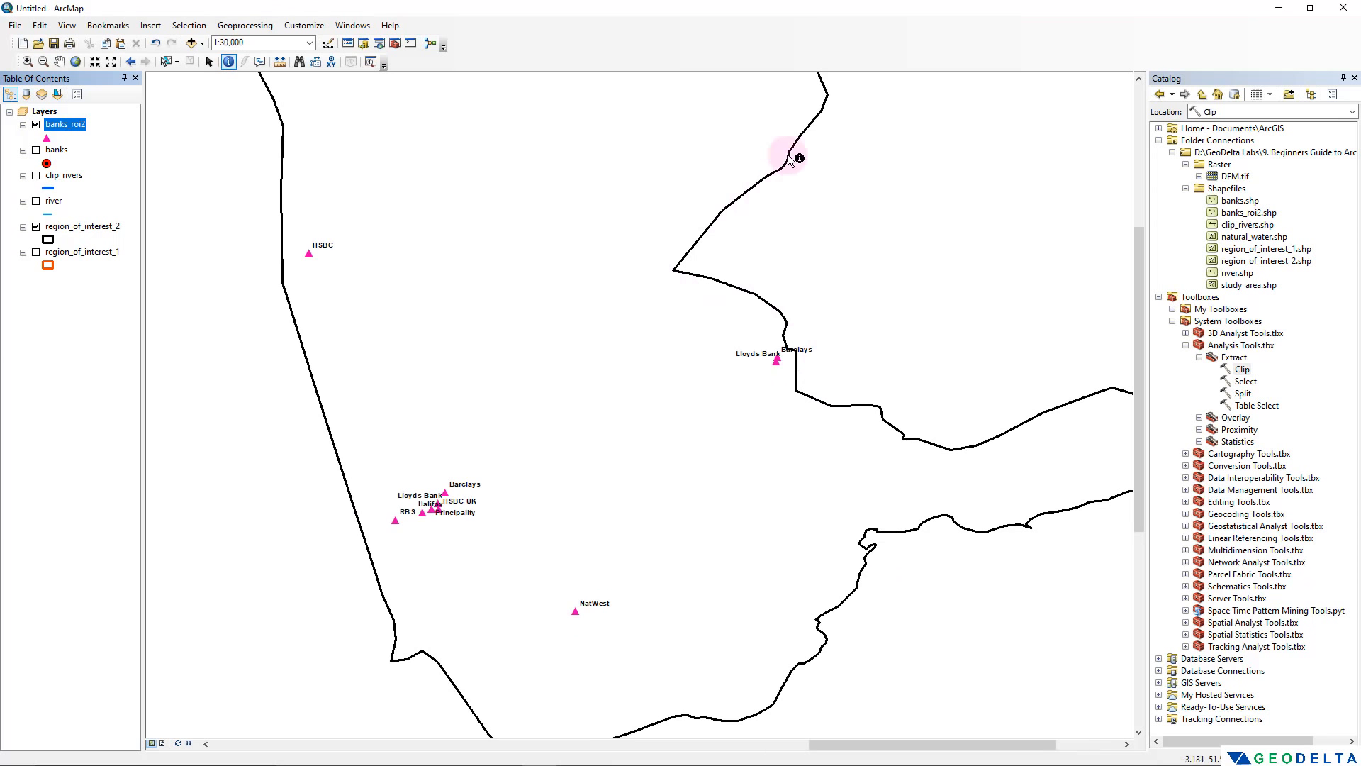
scroll(809, 555, down, 2)
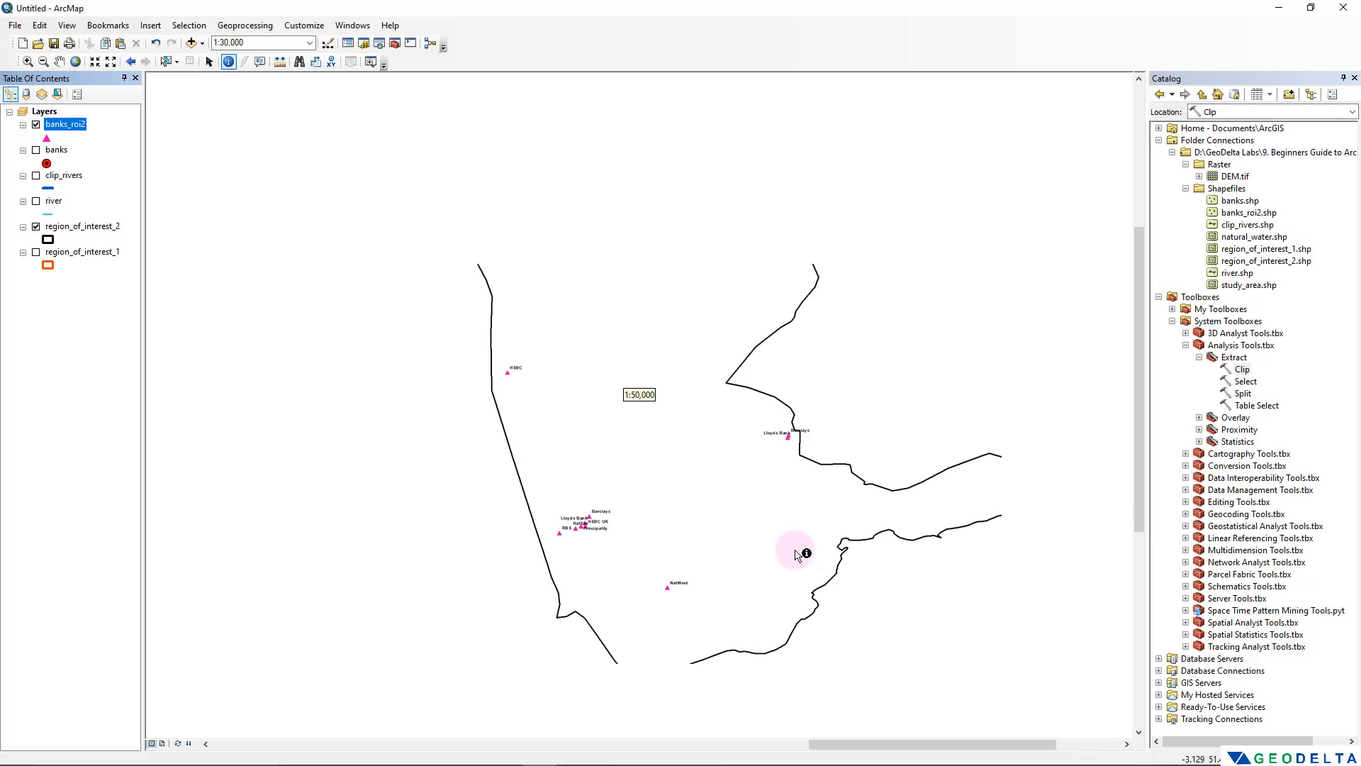
scroll(780, 552, up, 1)
scroll(607, 492, up, 1)
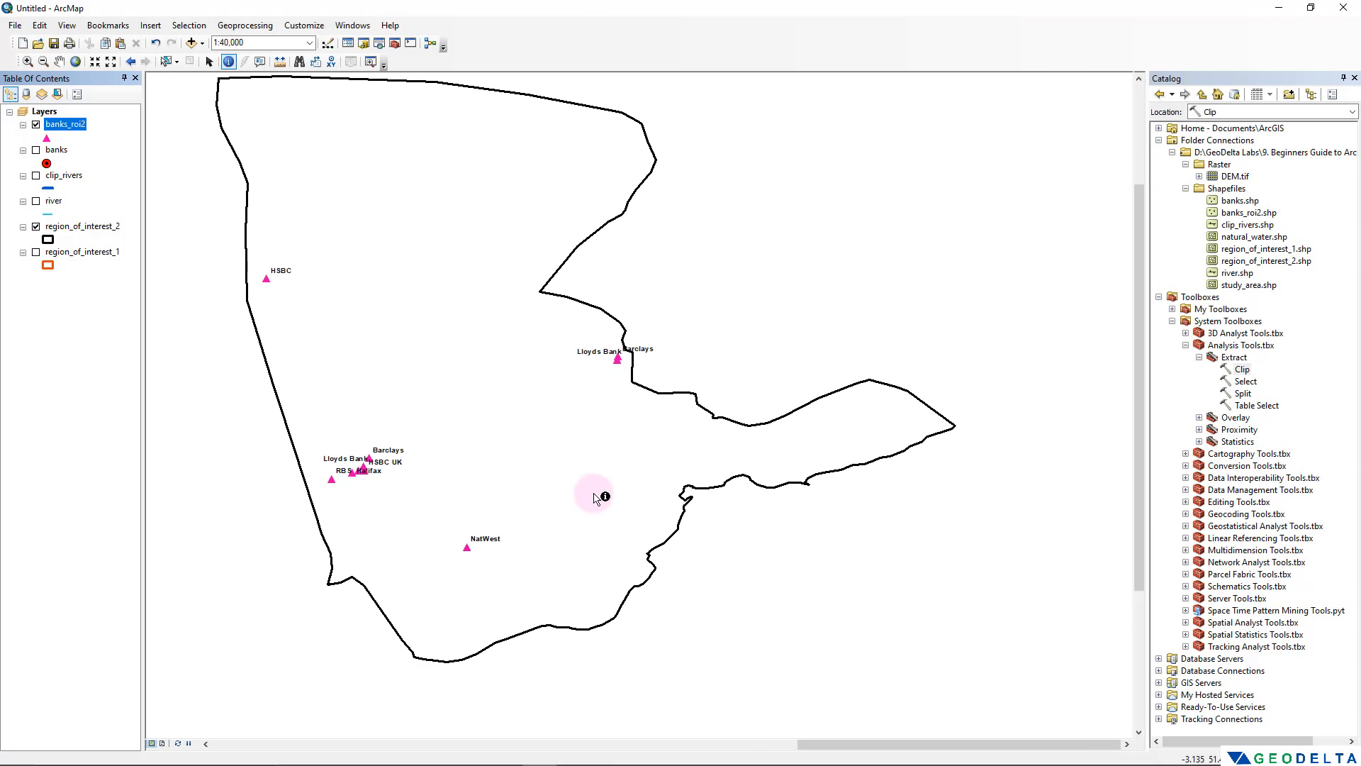
scroll(607, 492, down, 1)
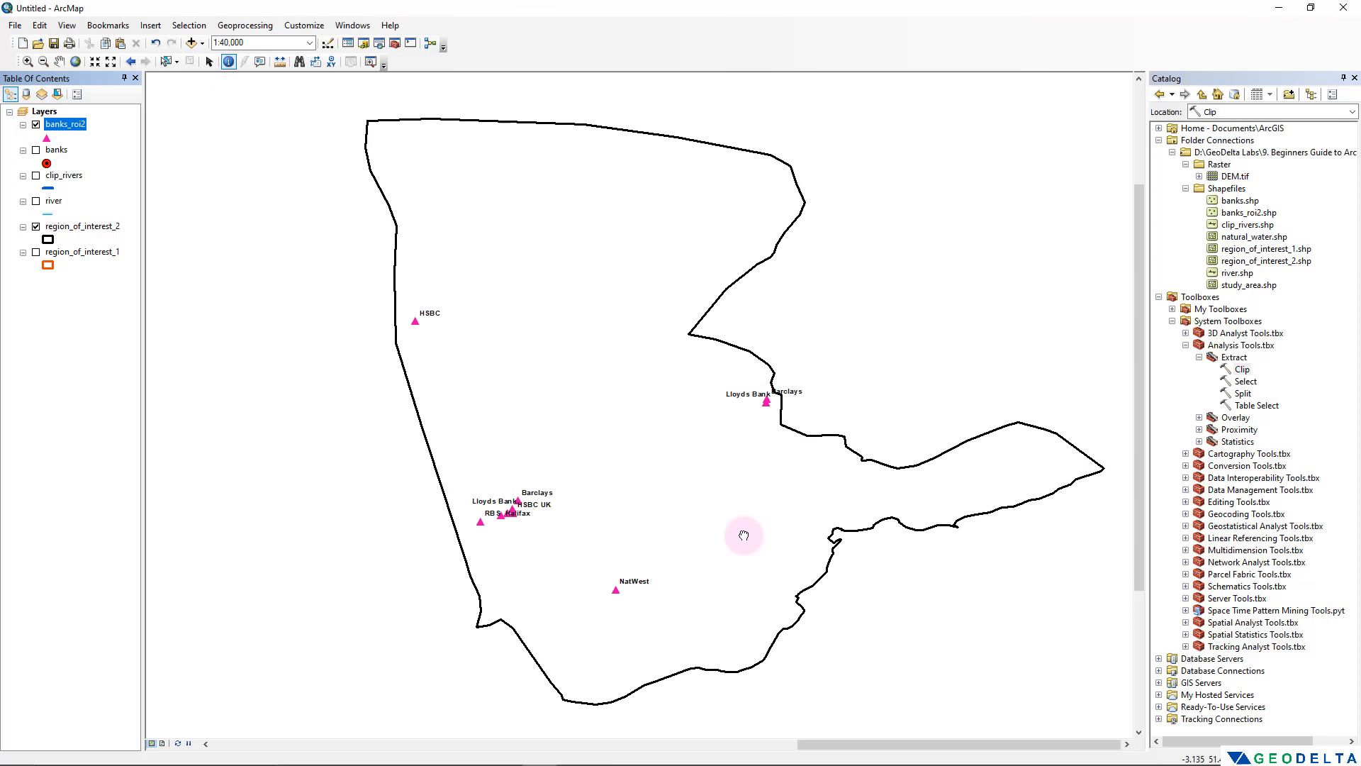
click(36, 126)
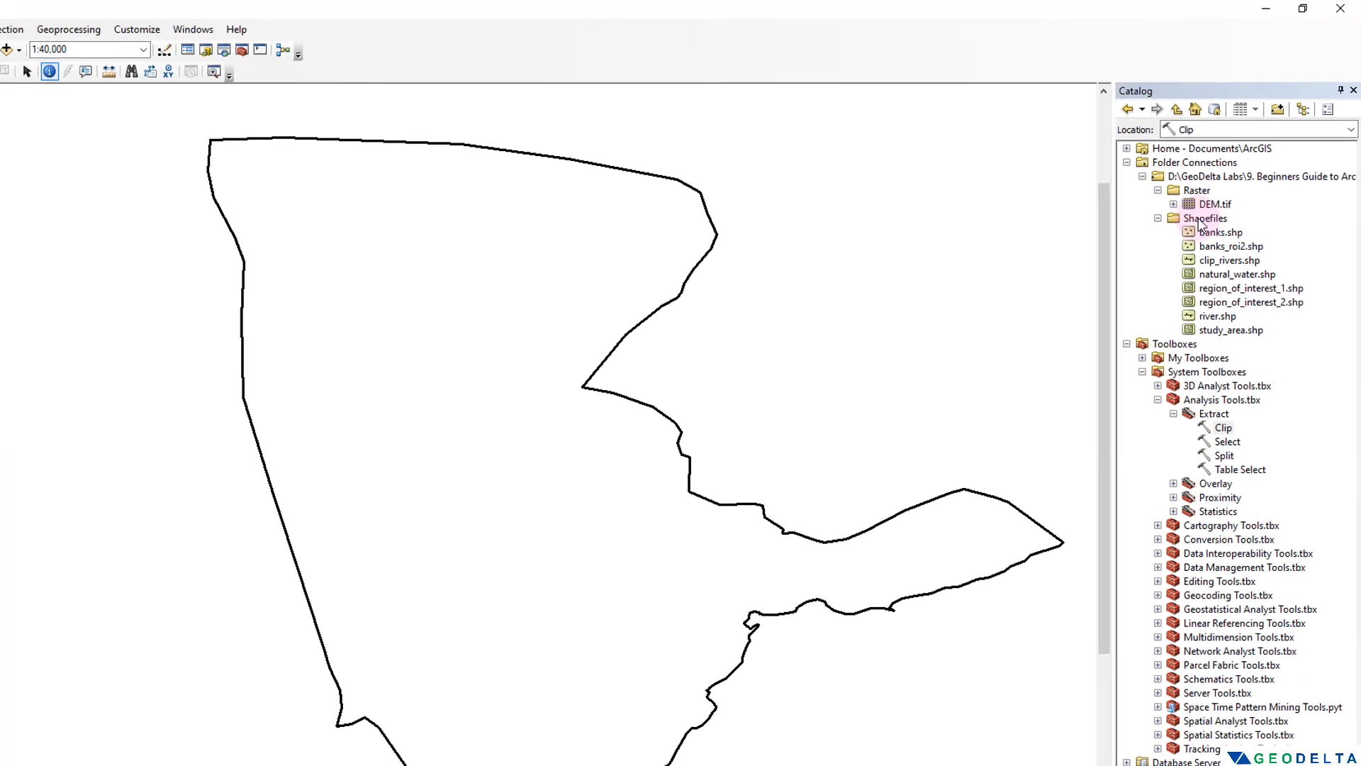
Collapse the Toolboxes node, locate banks_roi2.shp and clip_rivers.shp in the catalog, and refresh the Shapefiles folder
click(1126, 344)
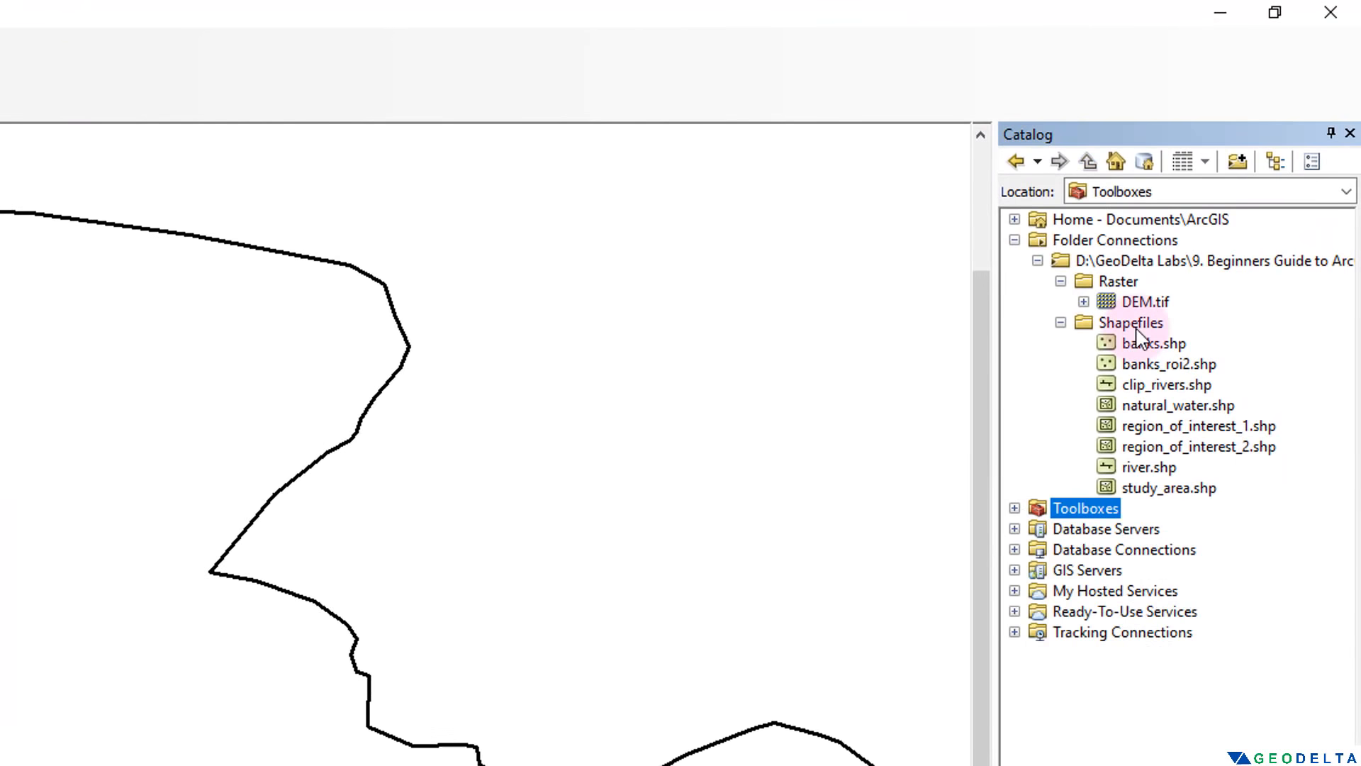
click(1165, 365)
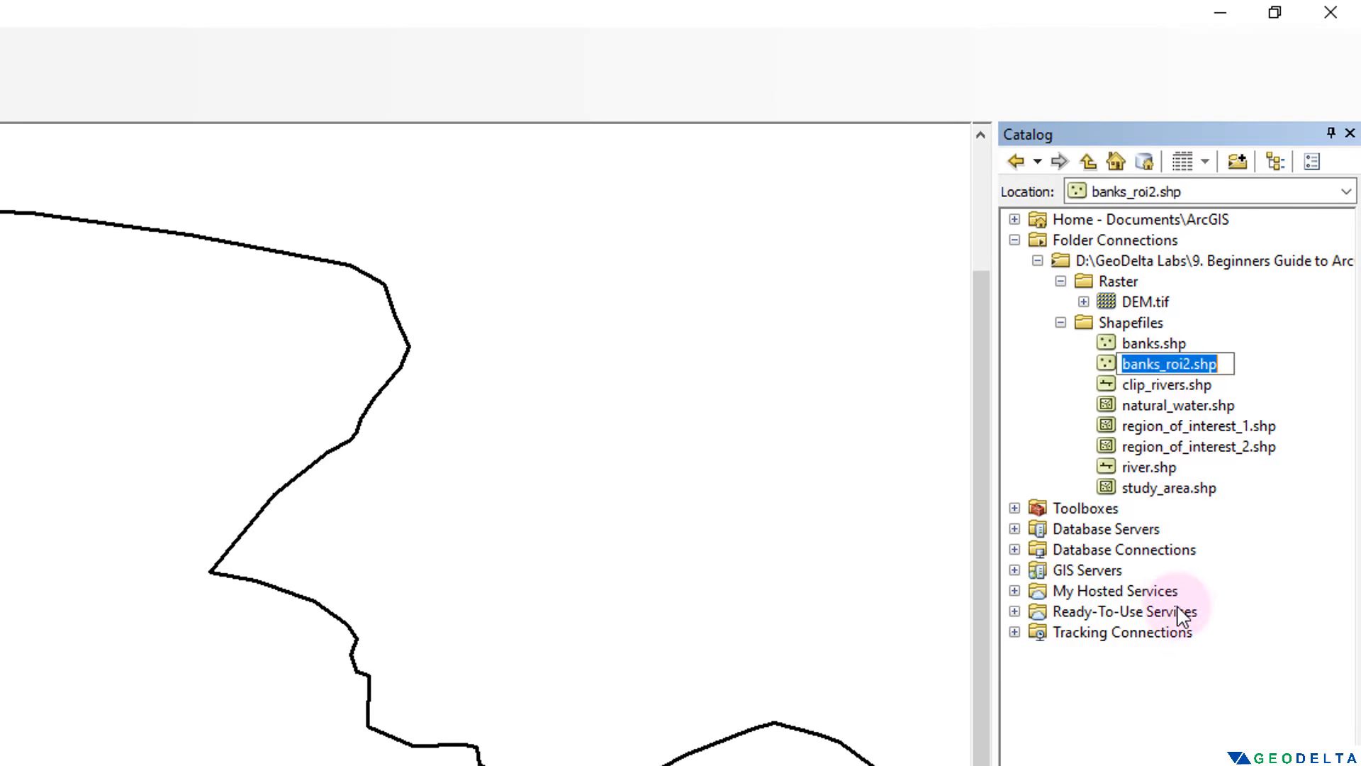
click(1188, 610)
click(1166, 385)
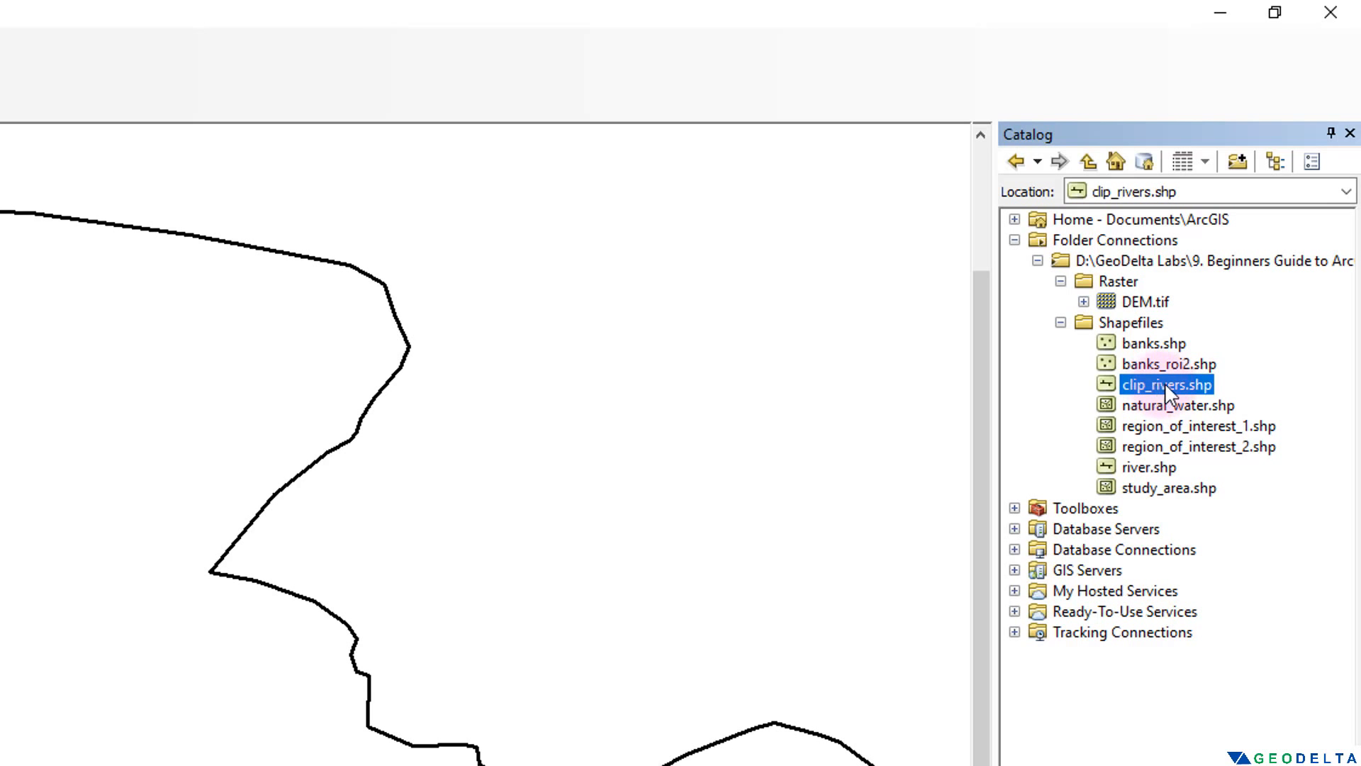
click(1139, 326)
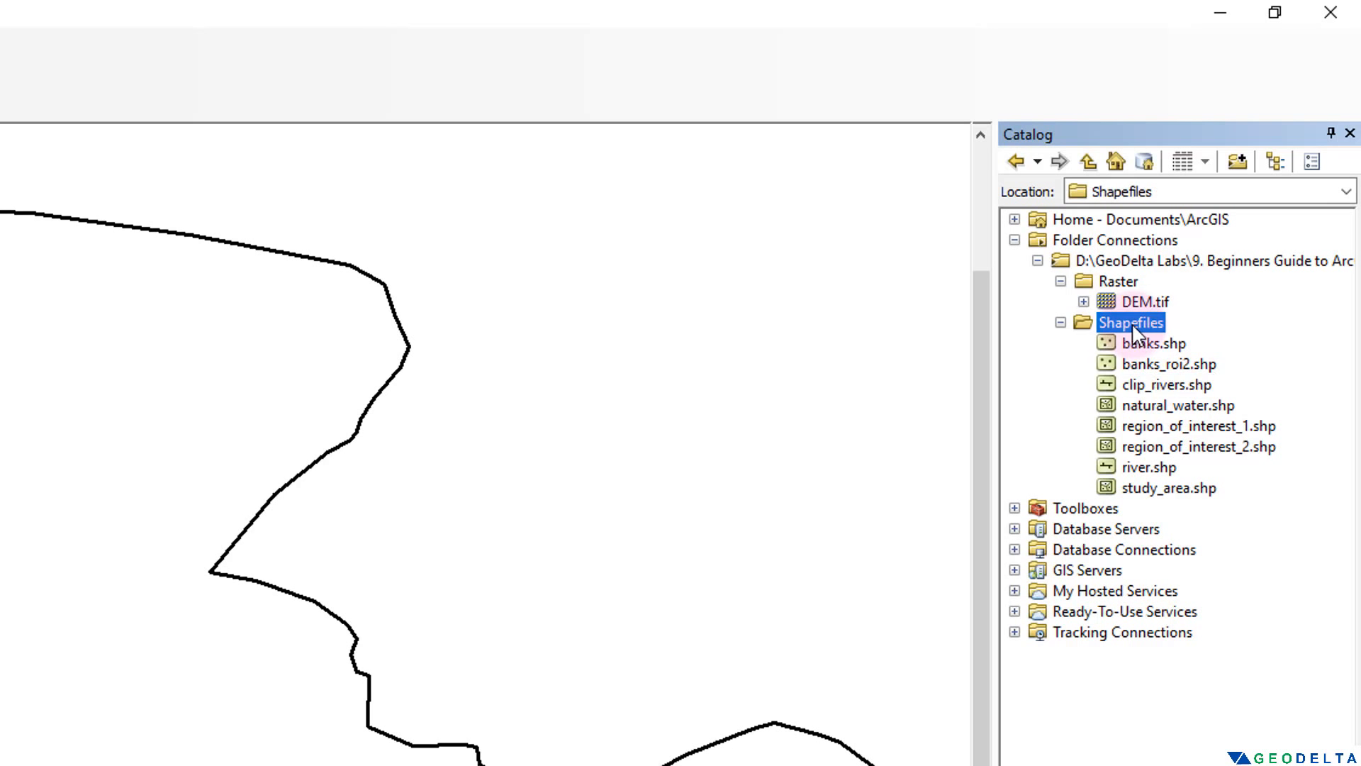
right_click(1132, 322)
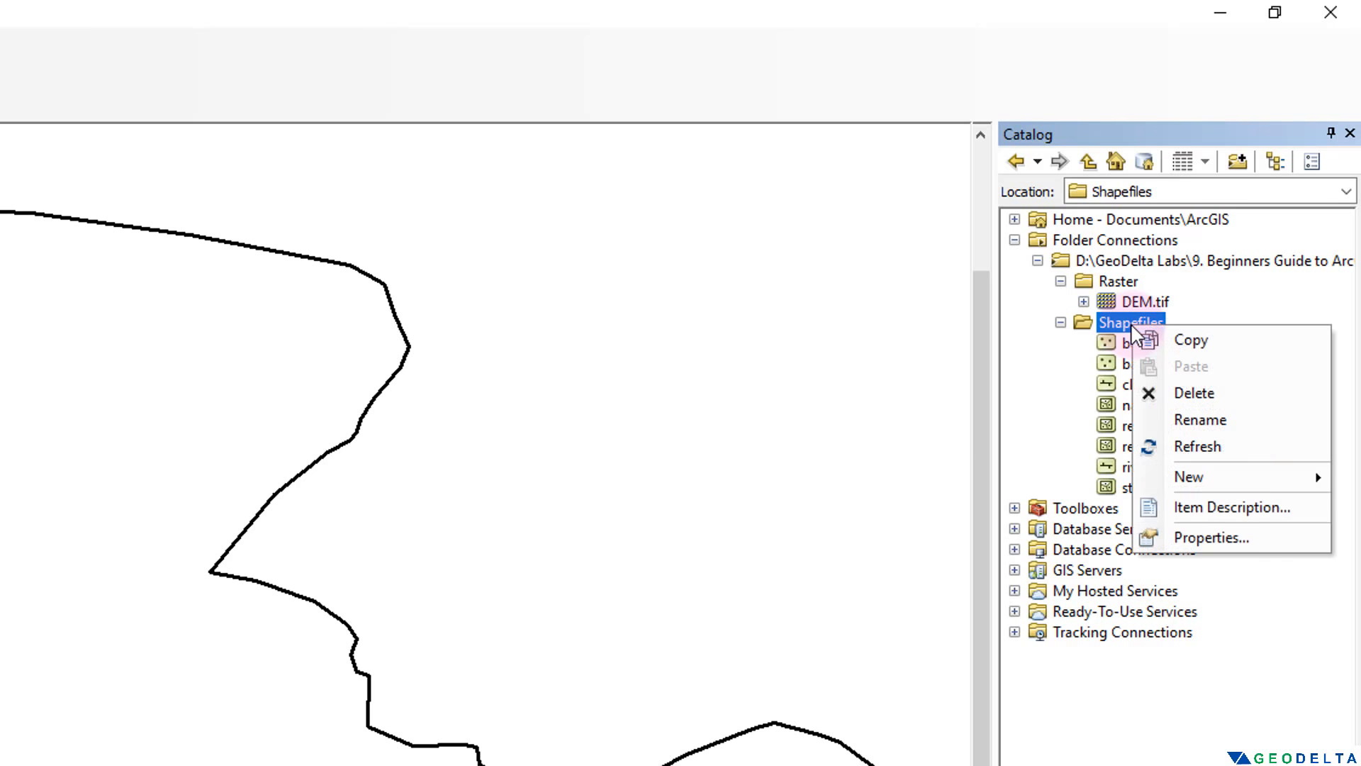
click(1198, 447)
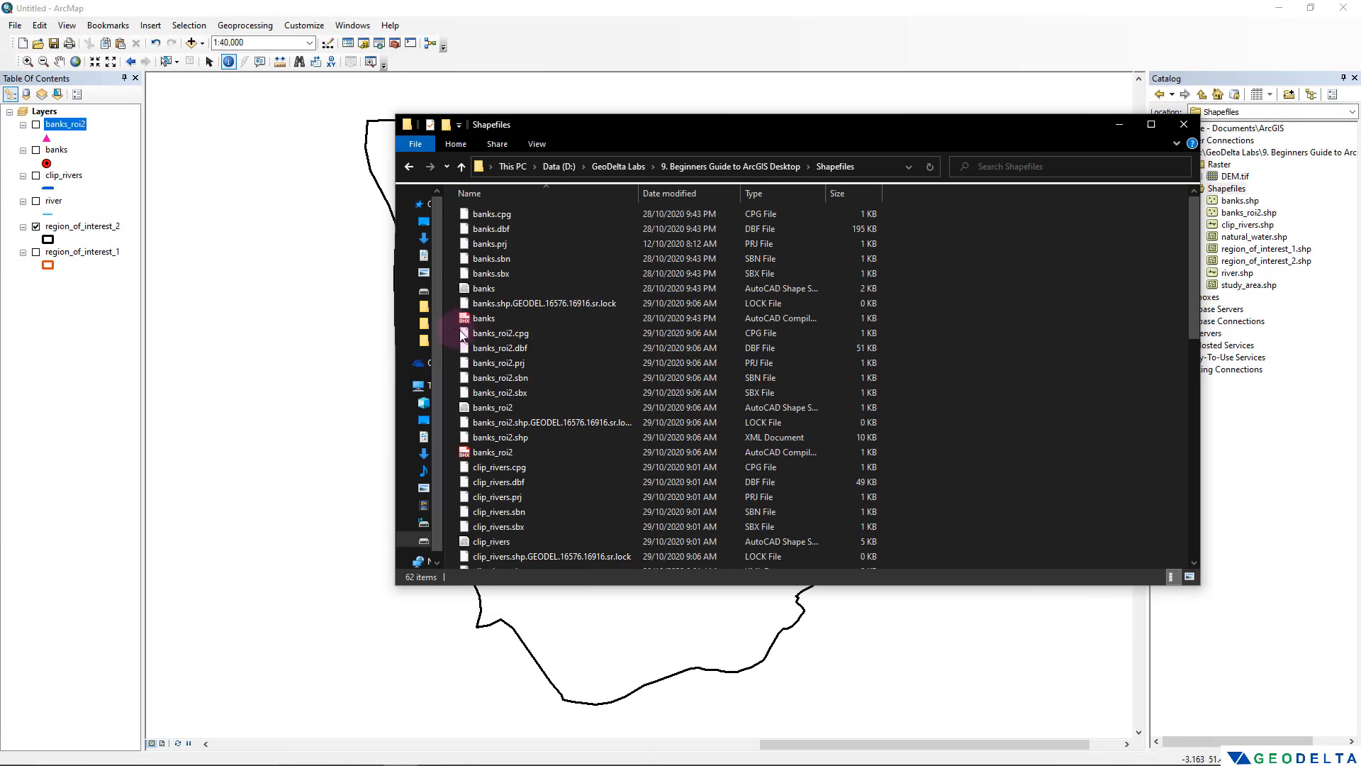
Examine the component files of the banks_roi2 shapefile in File Explorer and close the folder window
drag(454, 329, 542, 446)
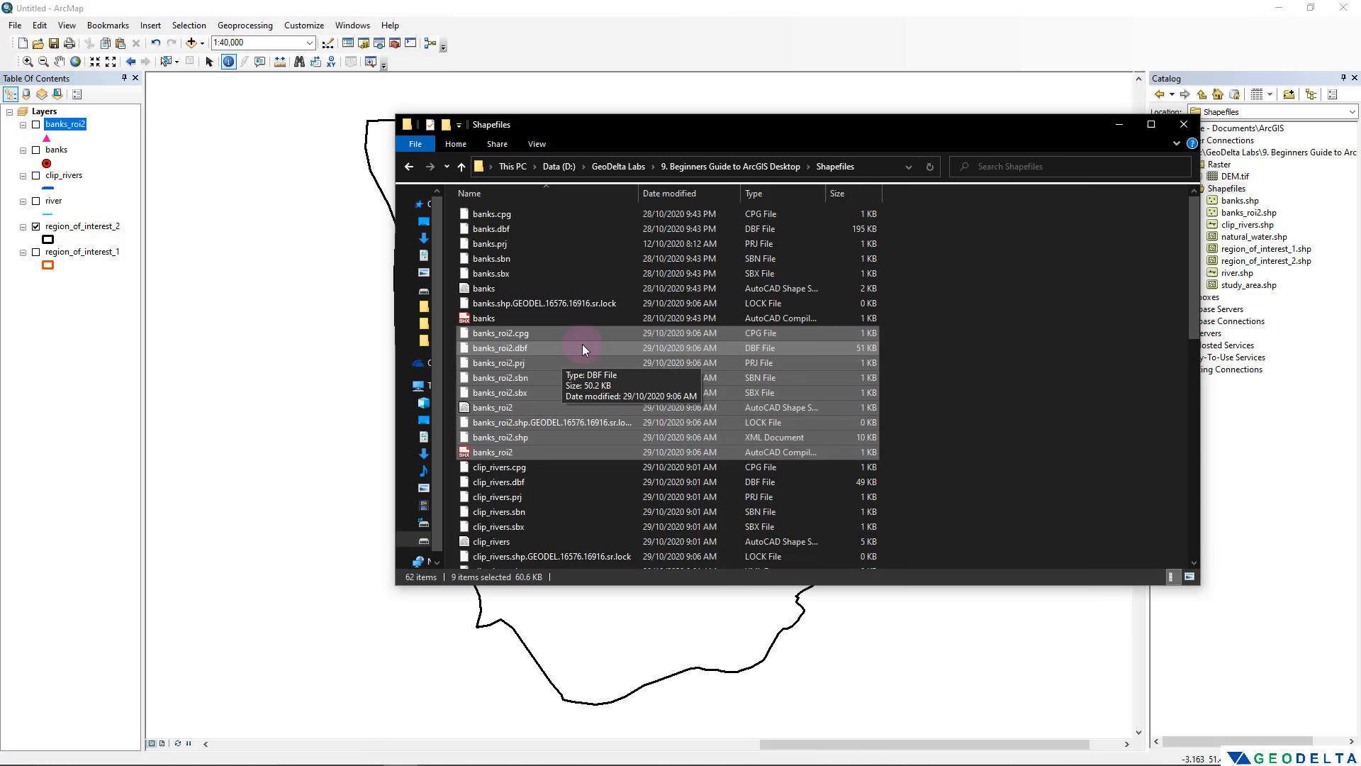
click(976, 319)
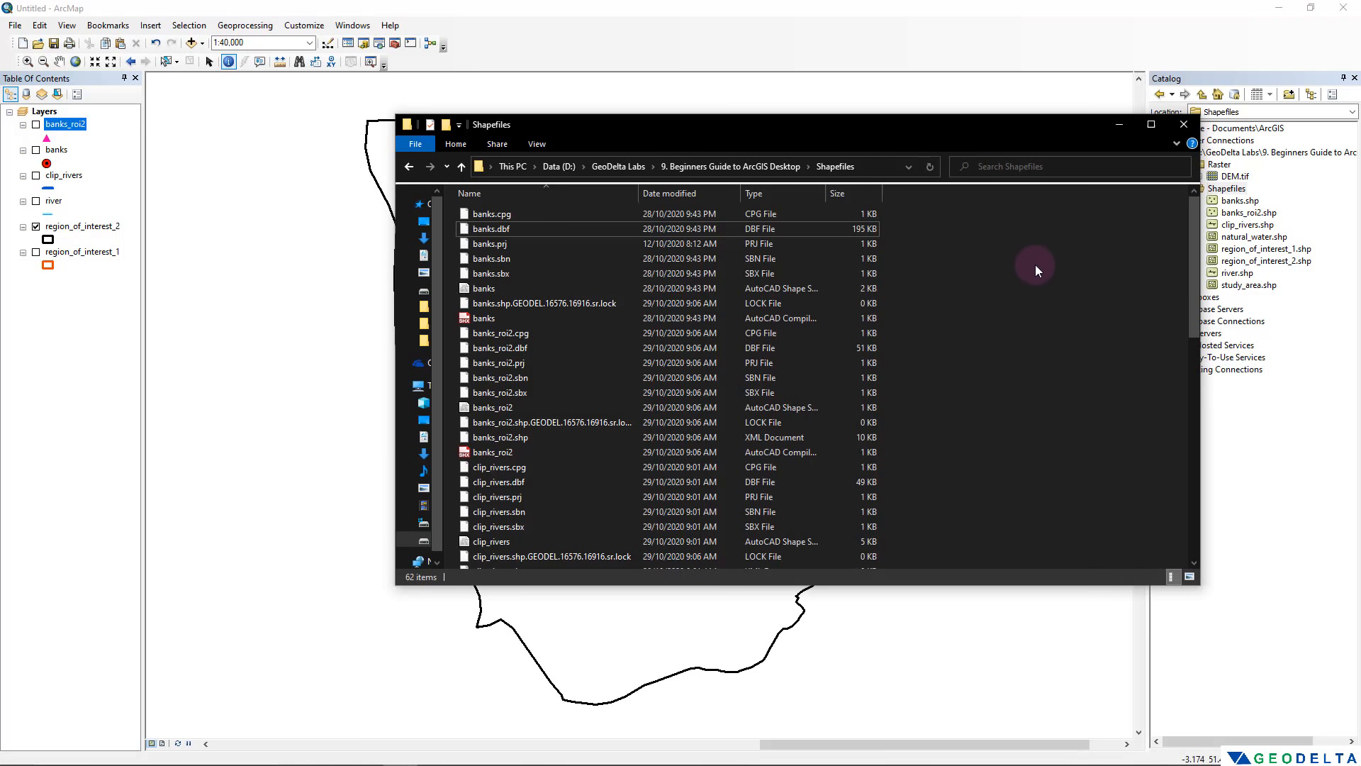
click(1181, 126)
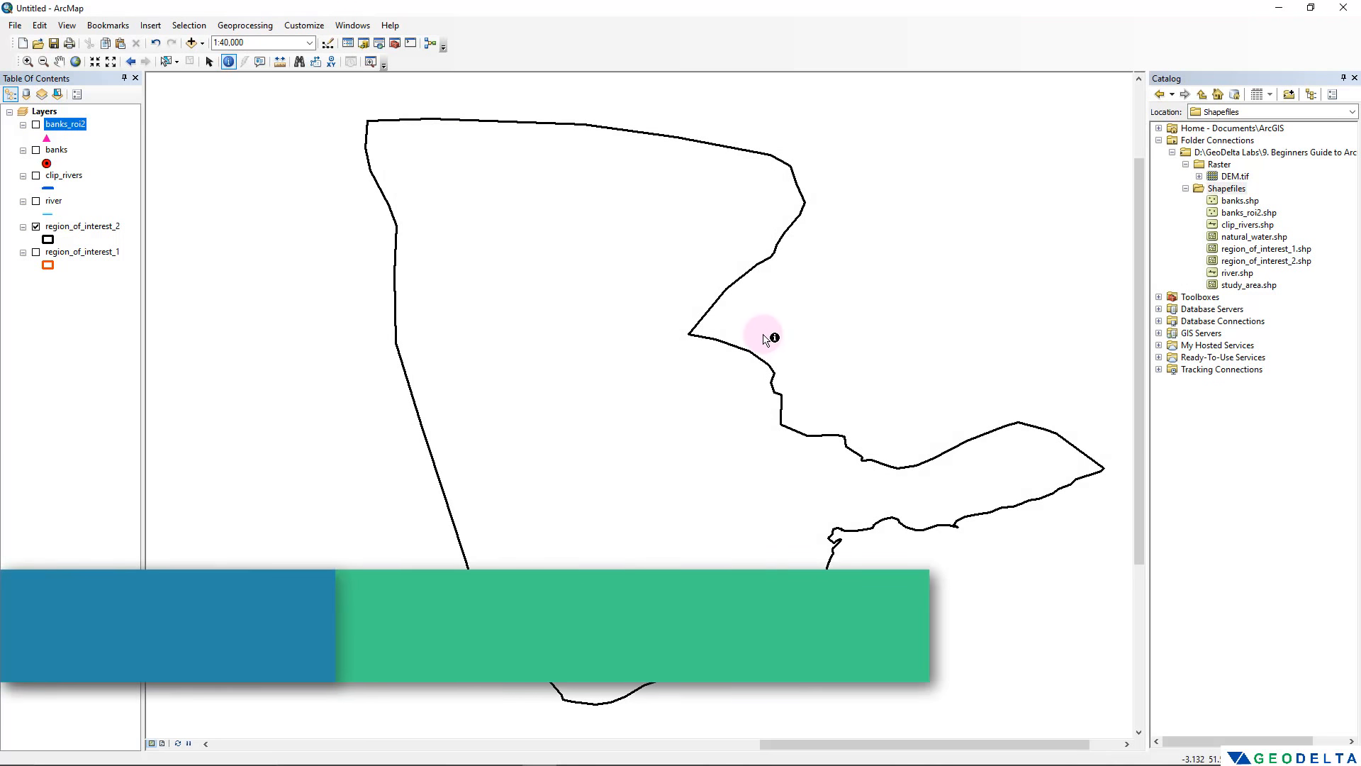
Show the region_of_interest_1 layer and bring its overlap with region_of_interest_2 into view
scroll(777, 338, up, 2)
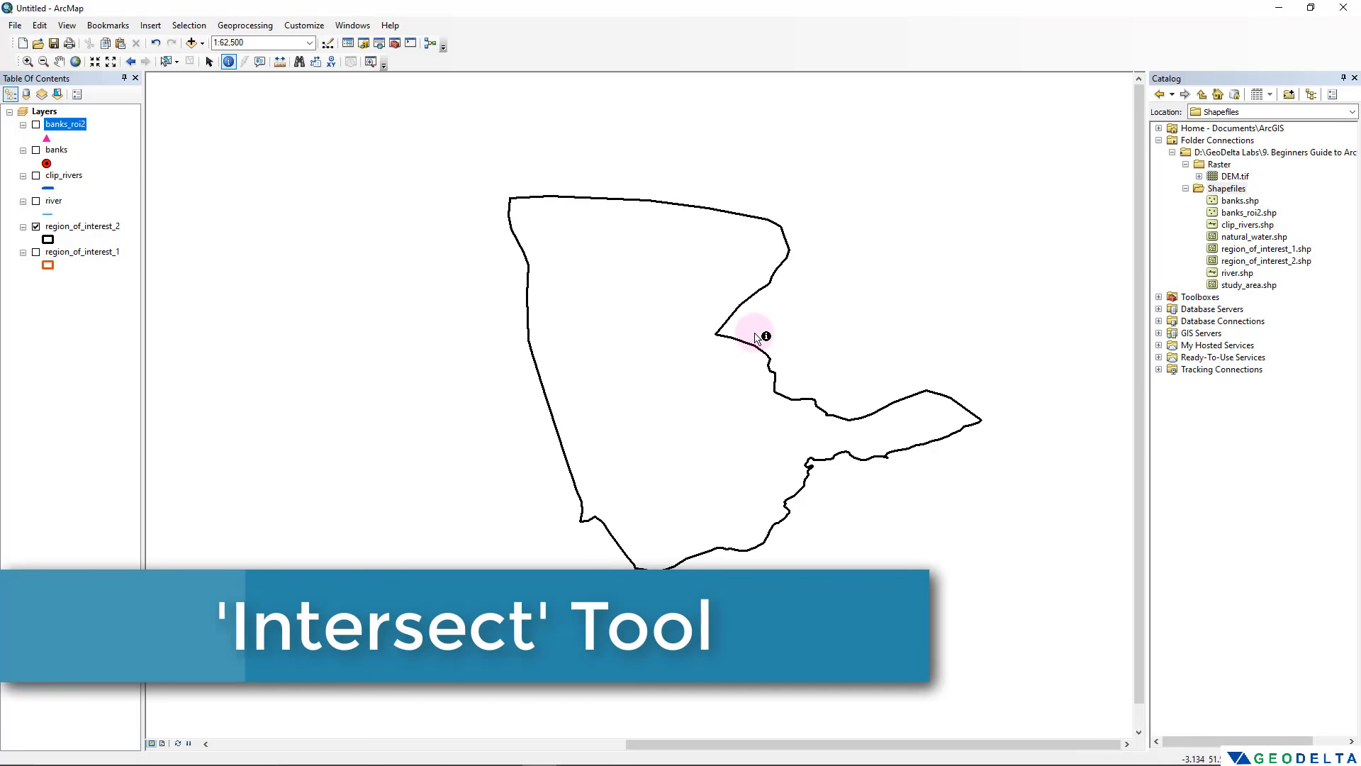
click(35, 251)
scroll(575, 320, down, 1)
drag(575, 320, 699, 321)
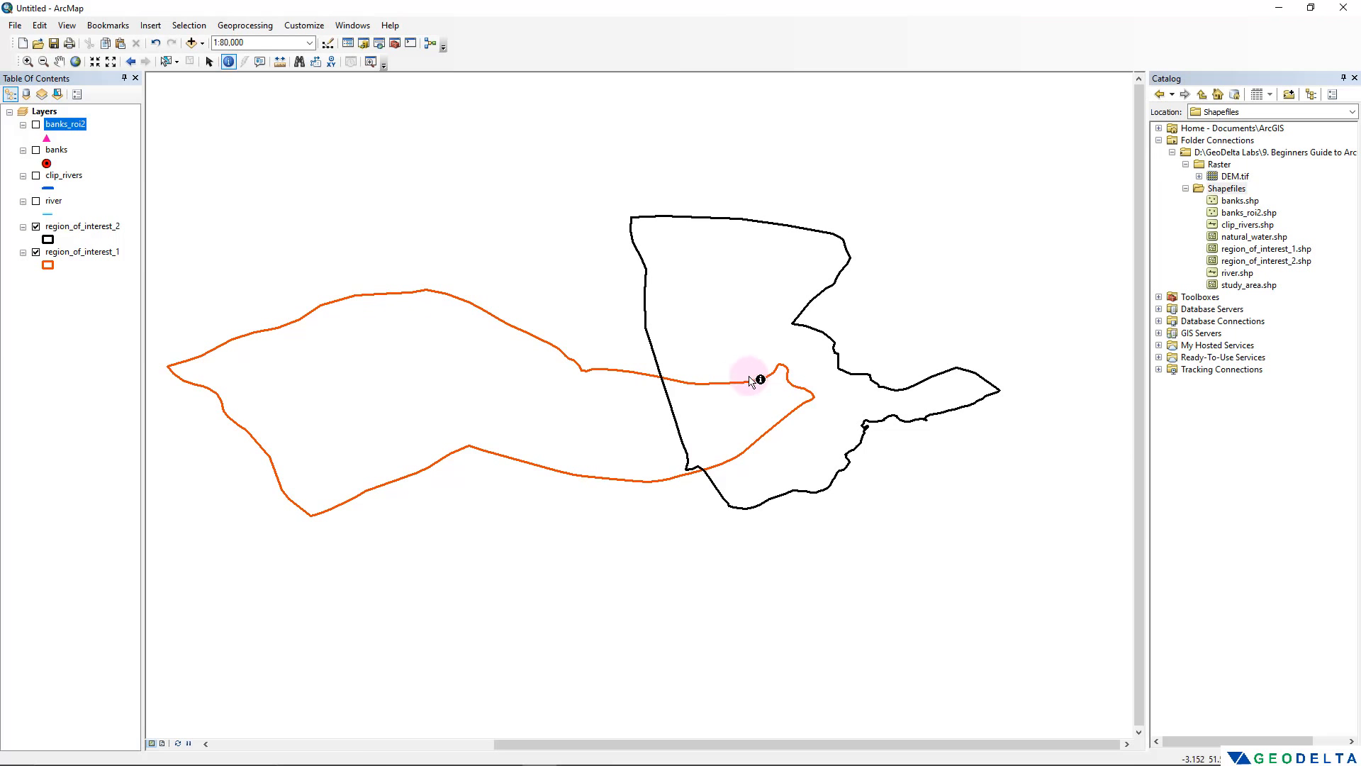
Search for intersect and locate the Intersect analysis tool in the Overlay toolset
click(378, 47)
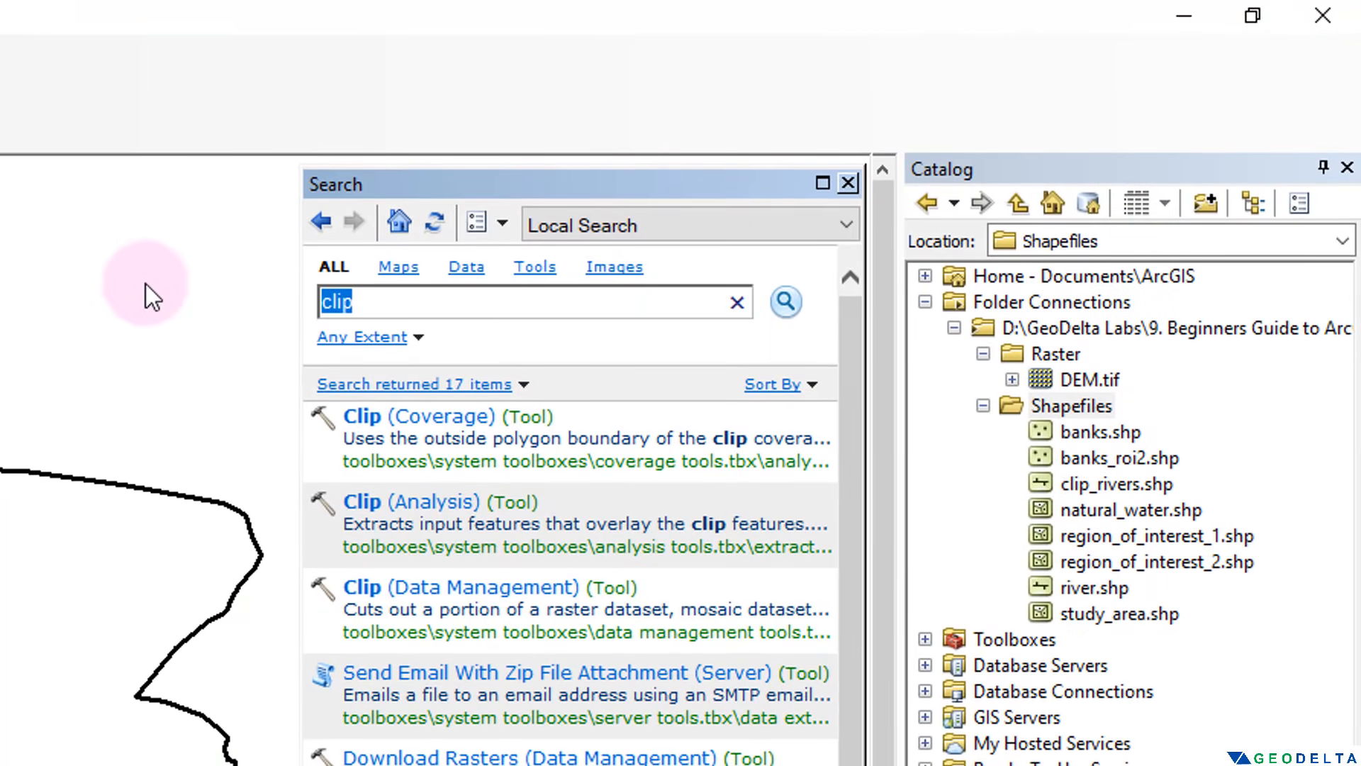
text(intersect)
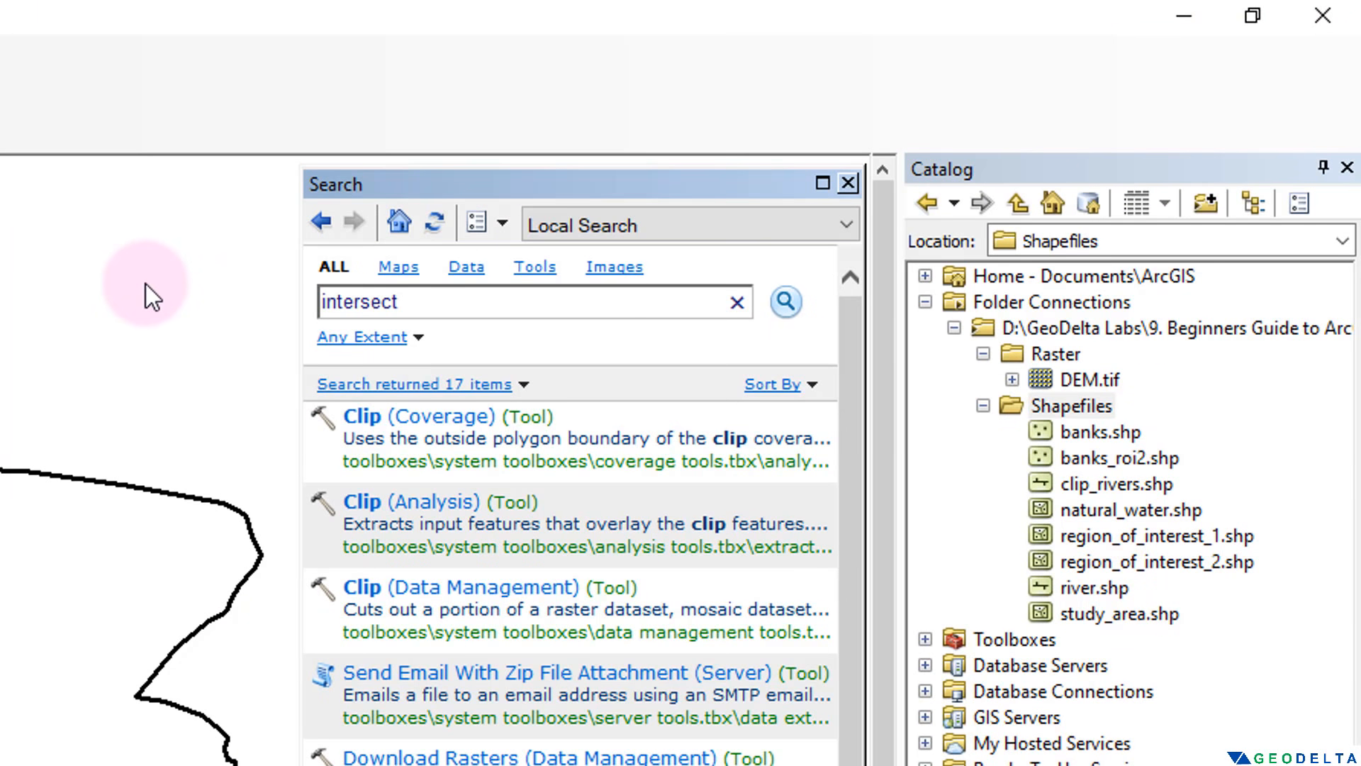
key(Return)
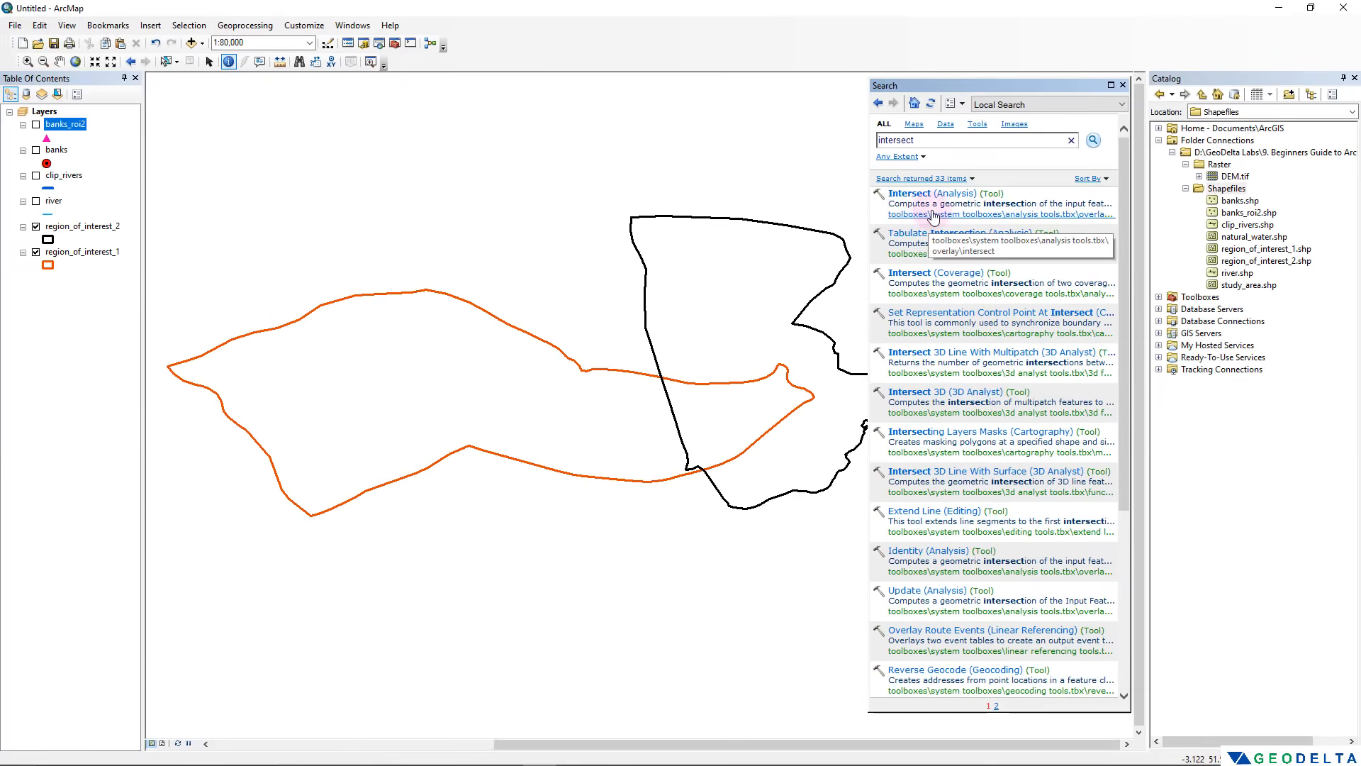
click(904, 216)
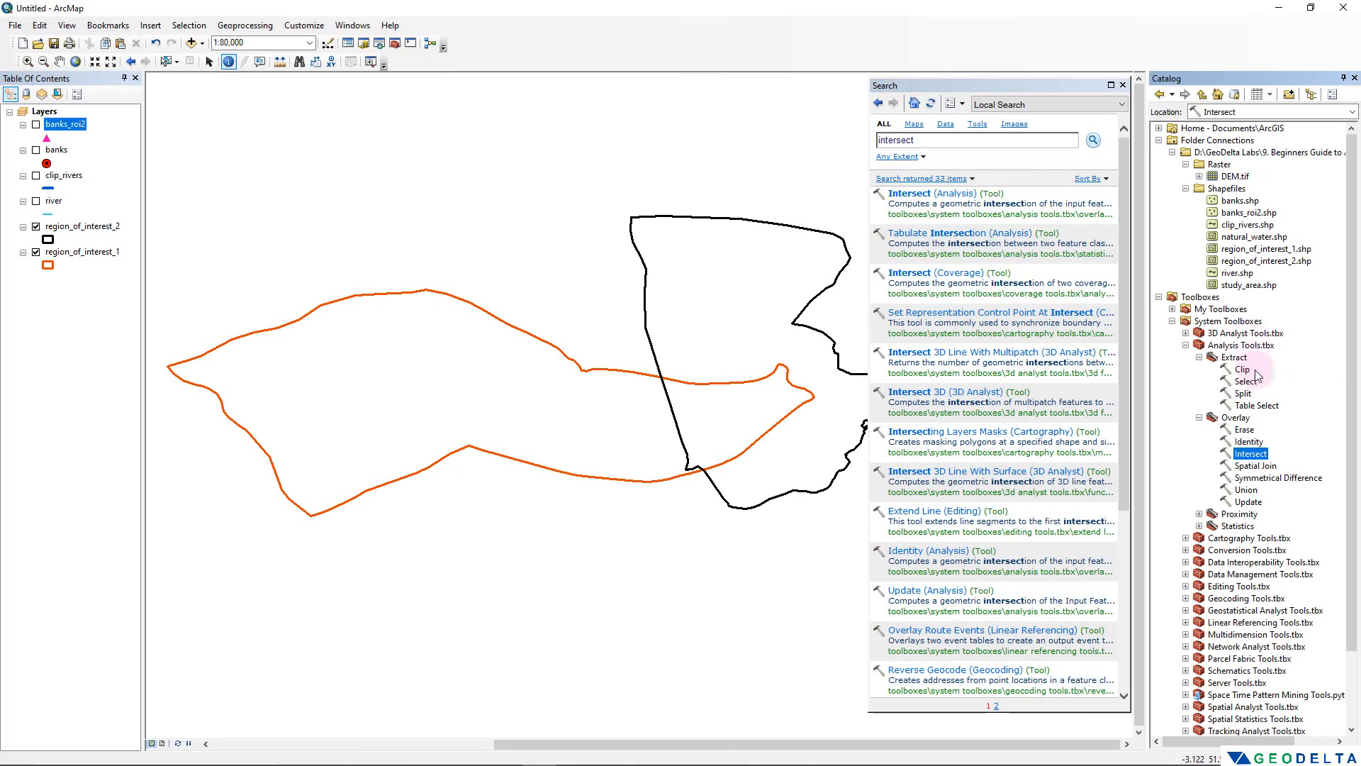
click(1199, 357)
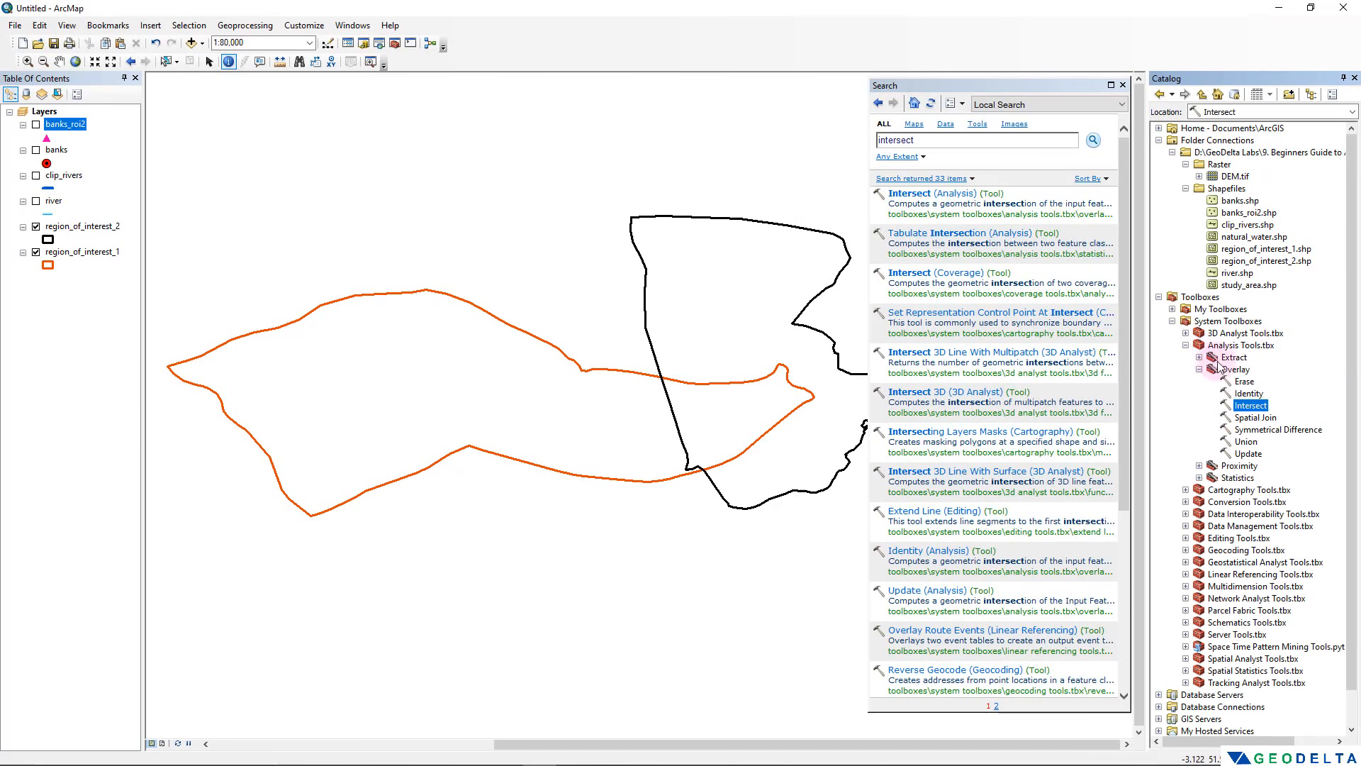
click(1257, 410)
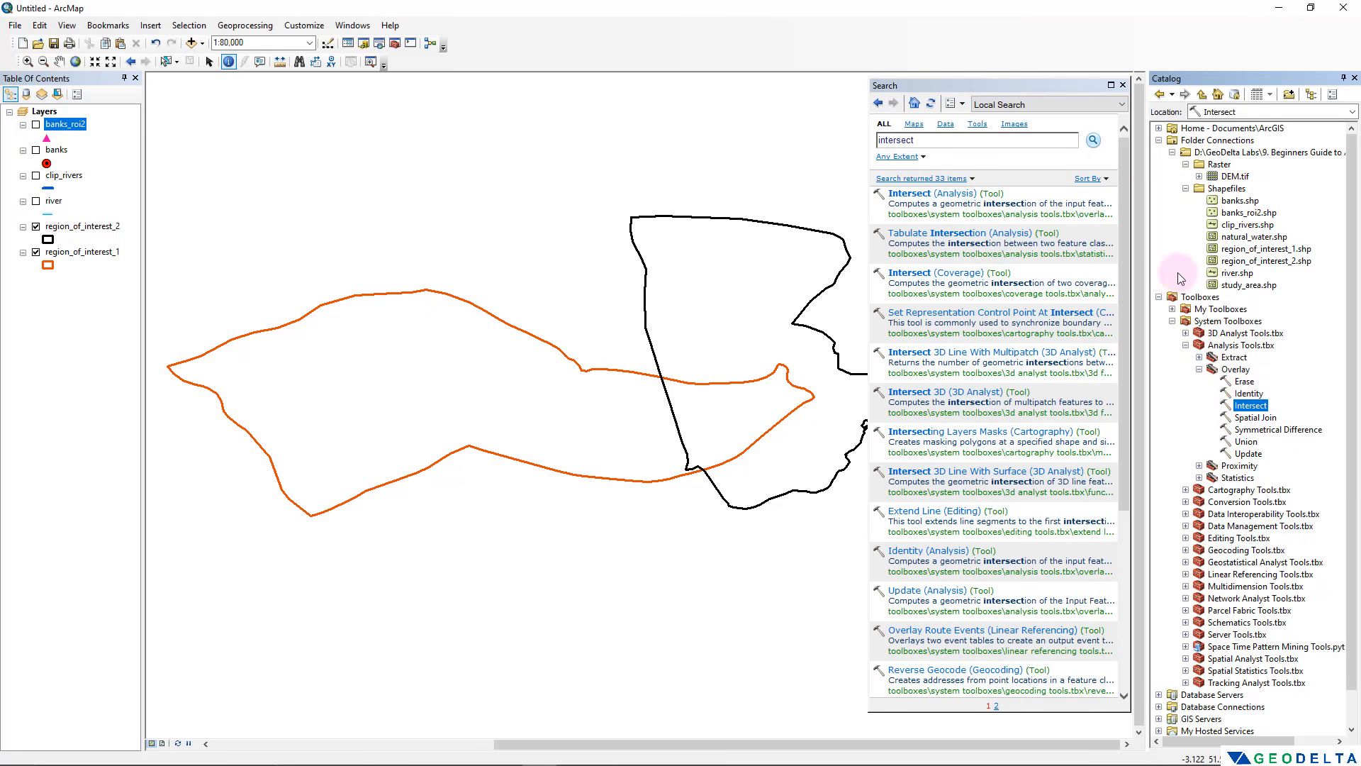
Collapse the Toolboxes node, narrow the catalog and move the search window aside to free map space
double_click(1200, 297)
drag(1147, 198, 1175, 198)
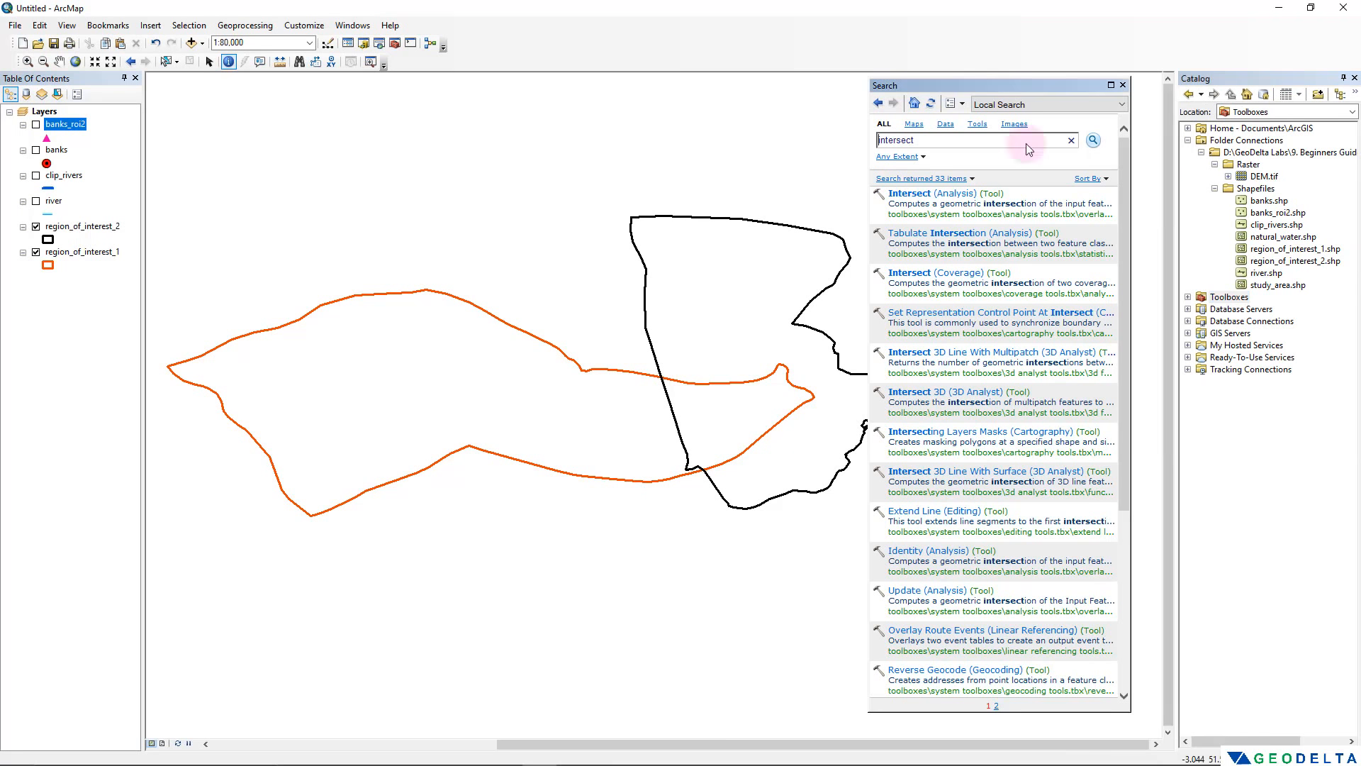
drag(956, 91, 992, 87)
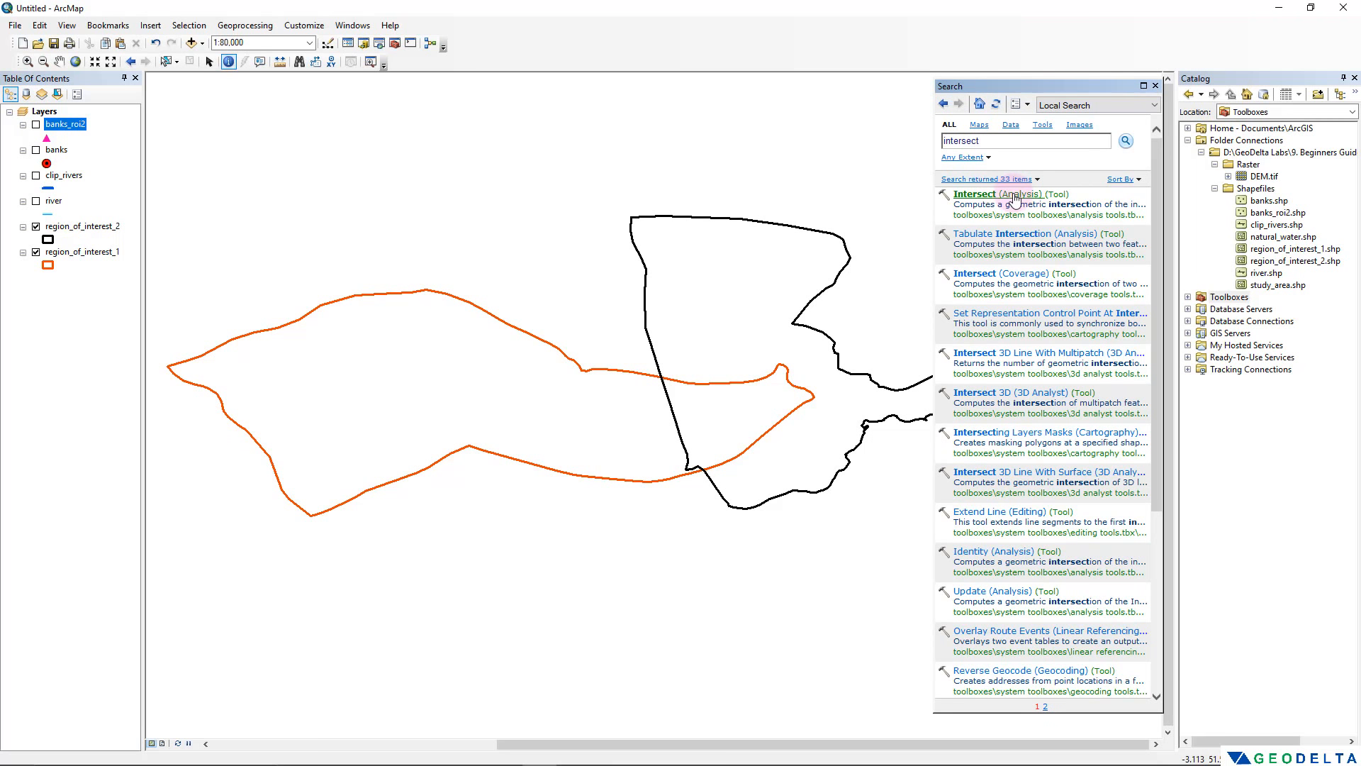
Open the Intersect (Analysis) tool and add region_of_interest_1 and region_of_interest_2 as input features
click(1016, 199)
drag(972, 146, 355, 244)
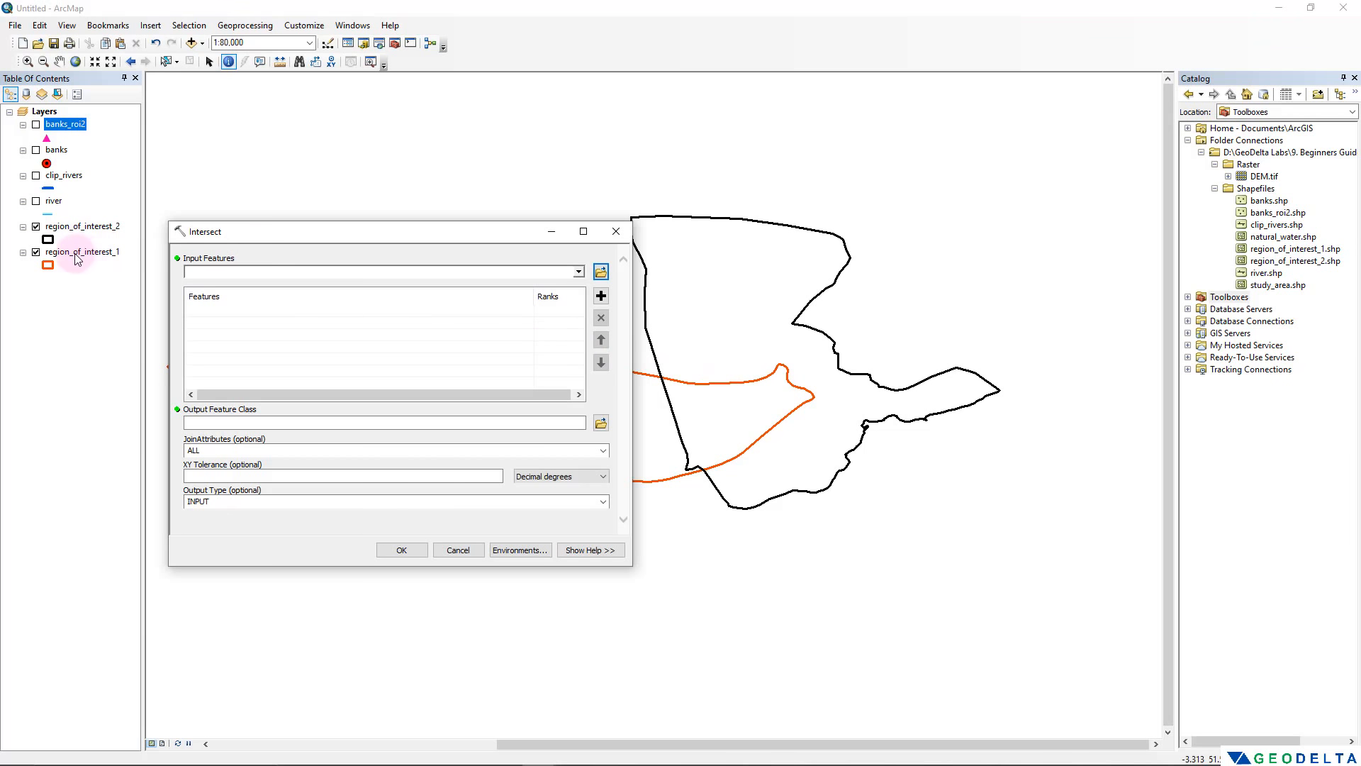
drag(66, 257, 217, 275)
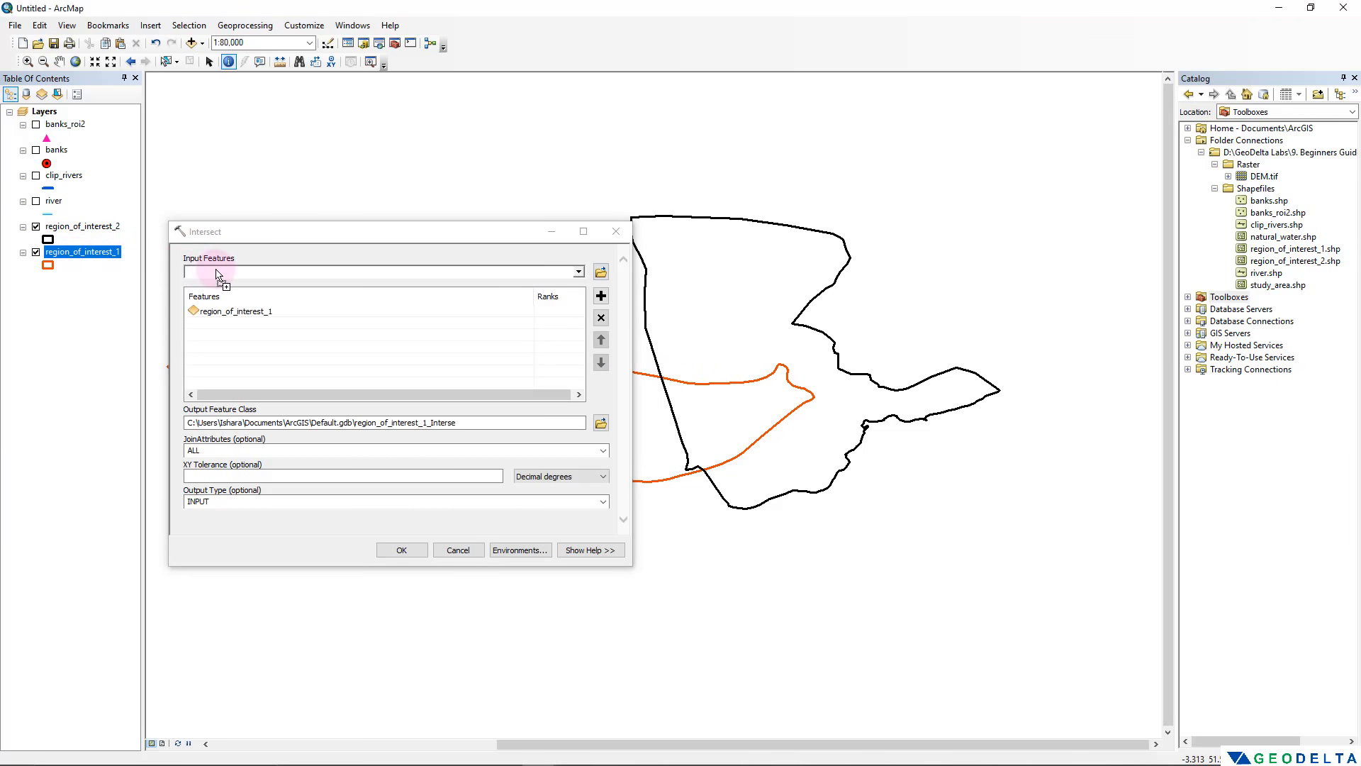
click(70, 227)
drag(71, 229, 221, 281)
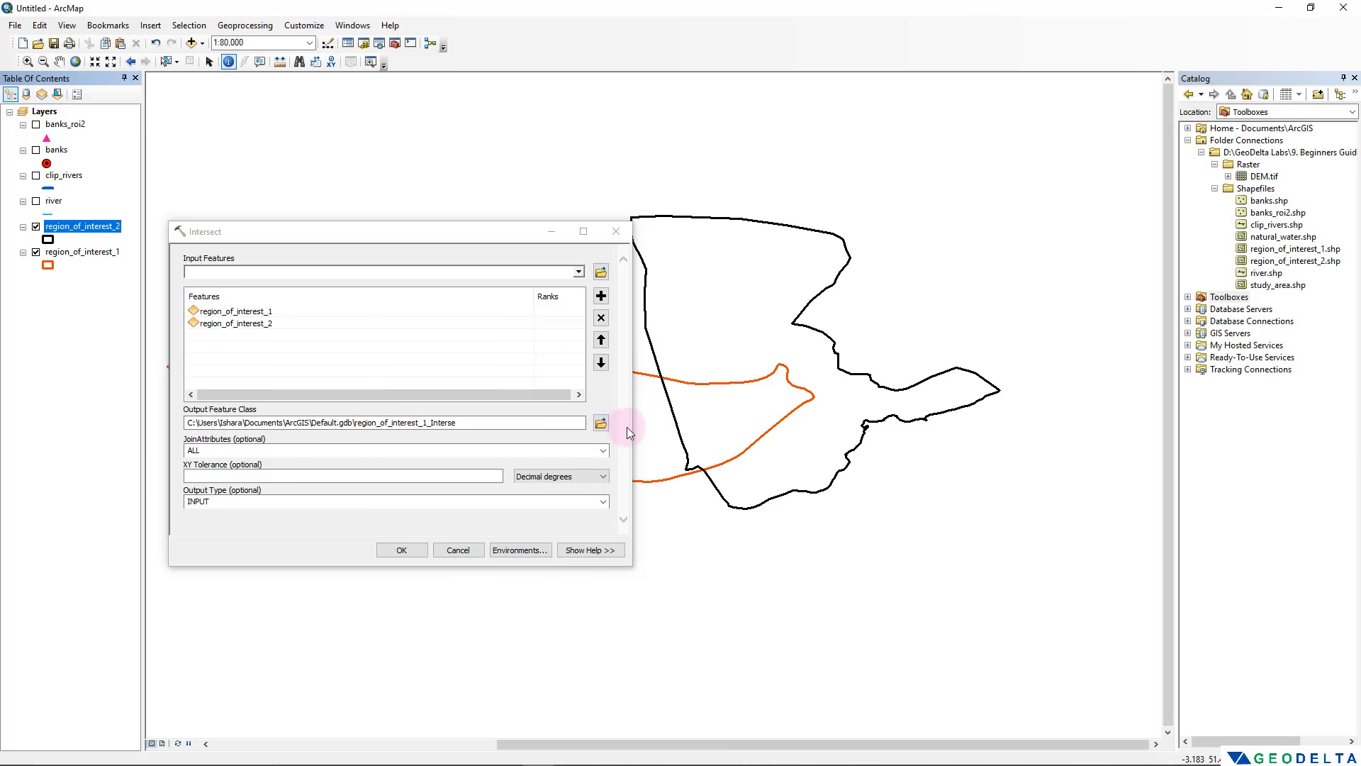
Set the Intersect output to roi_common in the Shapefiles folder and run the tool
click(602, 424)
drag(340, 330, 355, 423)
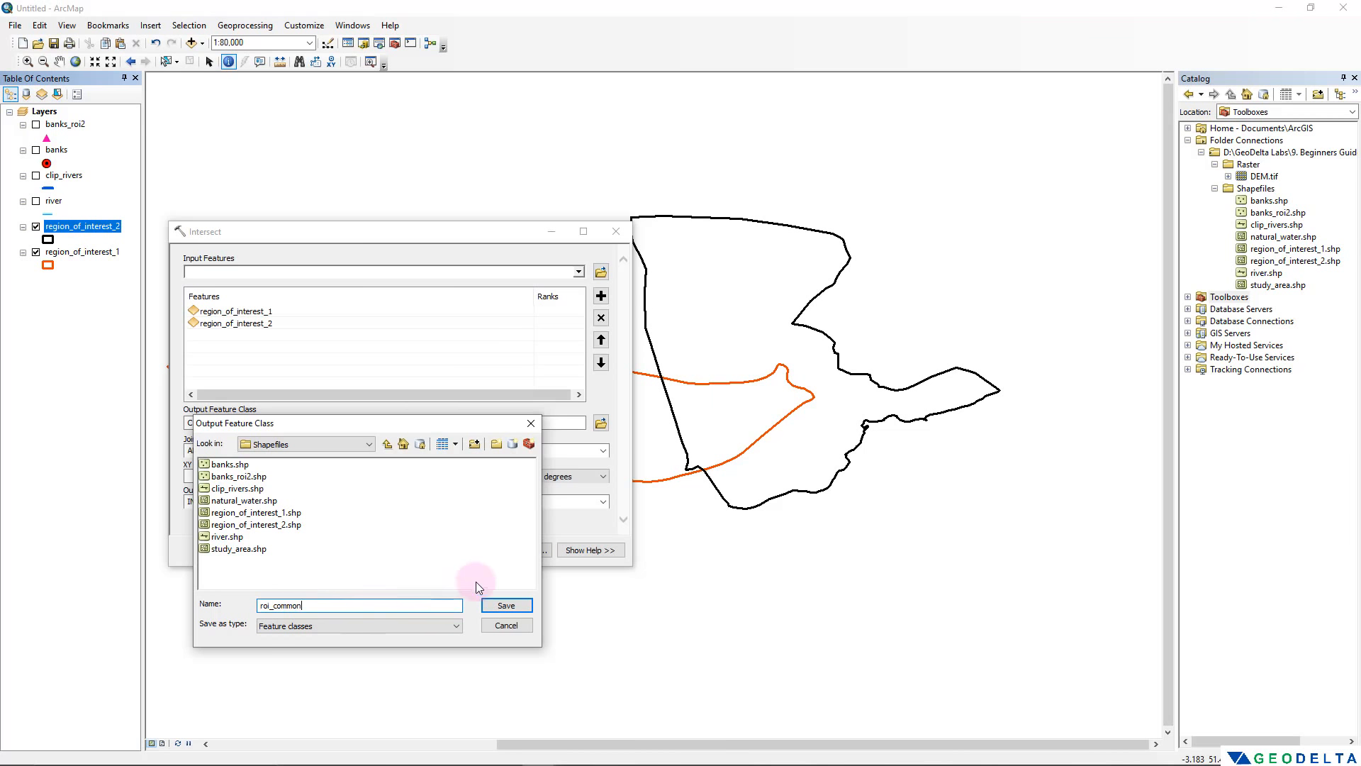
click(519, 607)
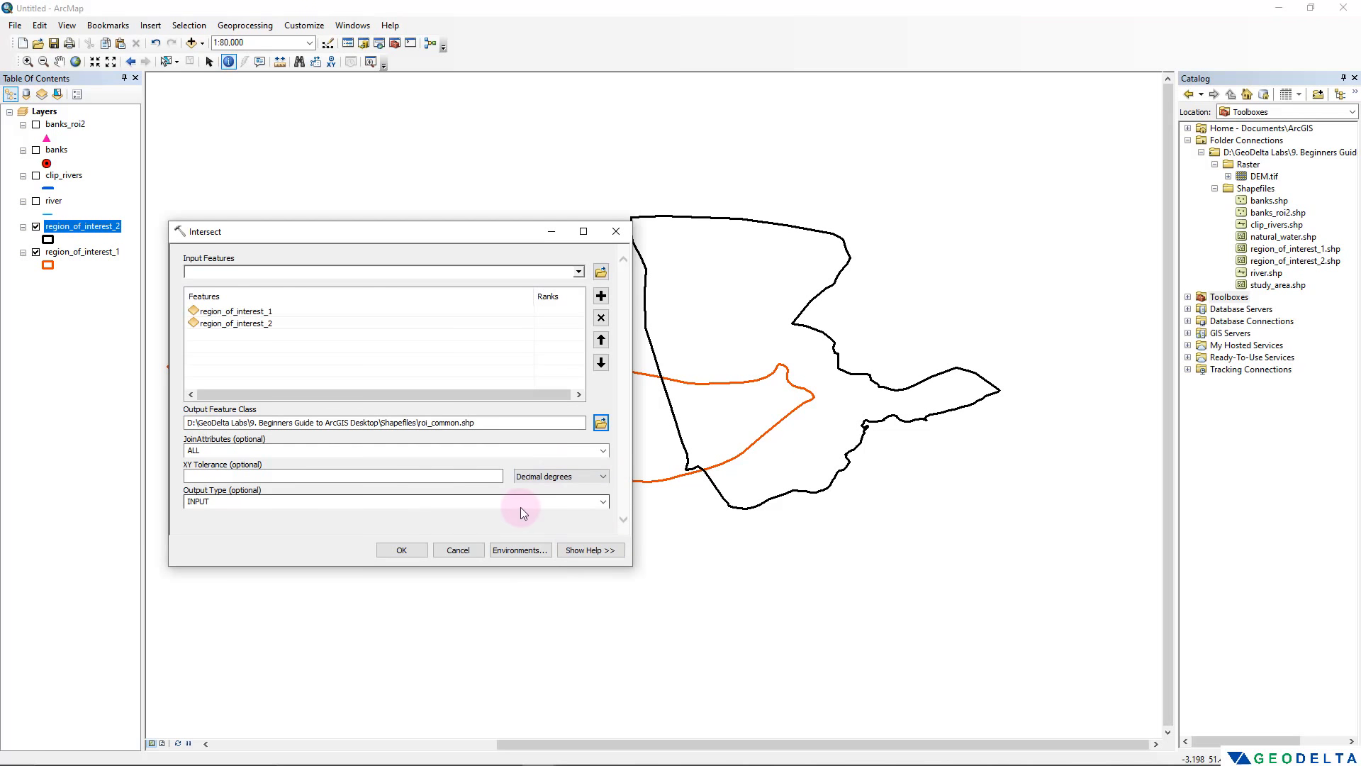
click(401, 551)
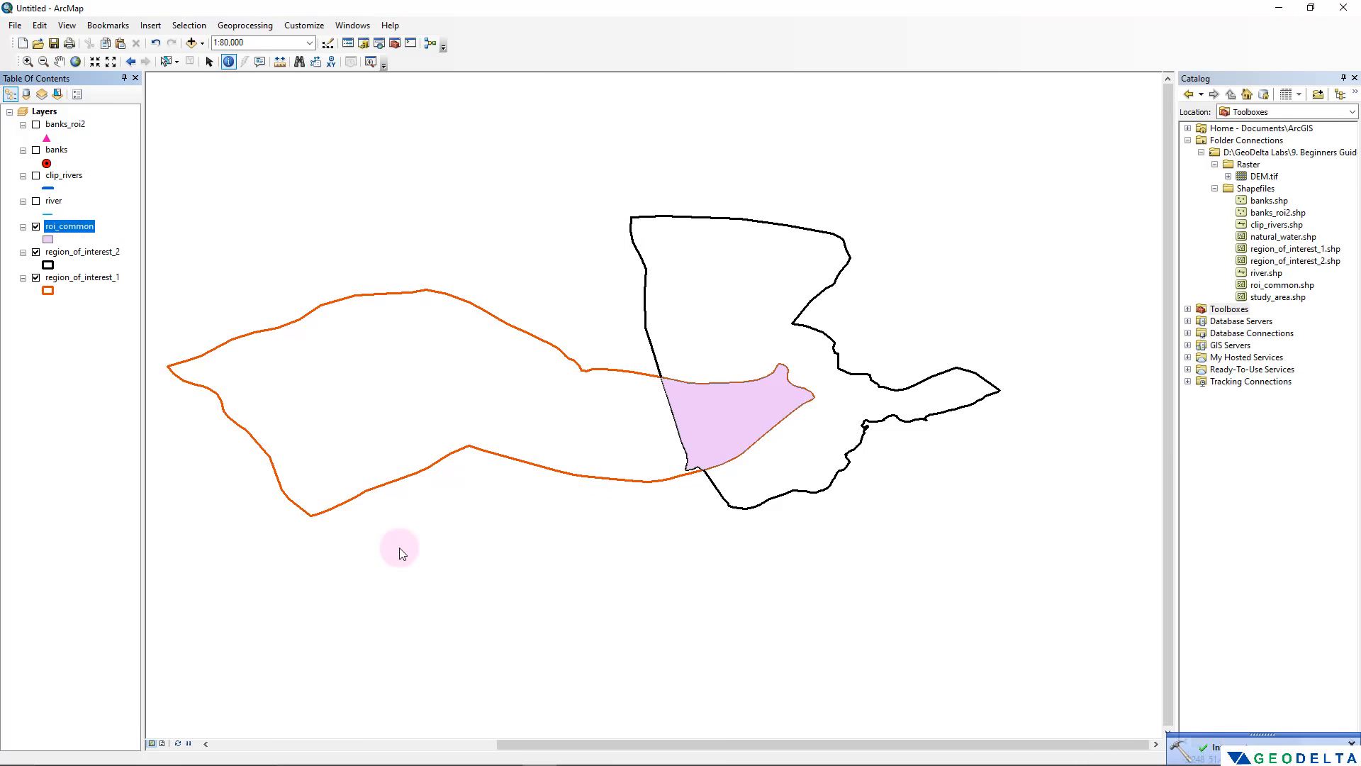
Inspect the roi_common attribute table, highlight its polygon on the map, clear the selection and close the table
right_click(70, 225)
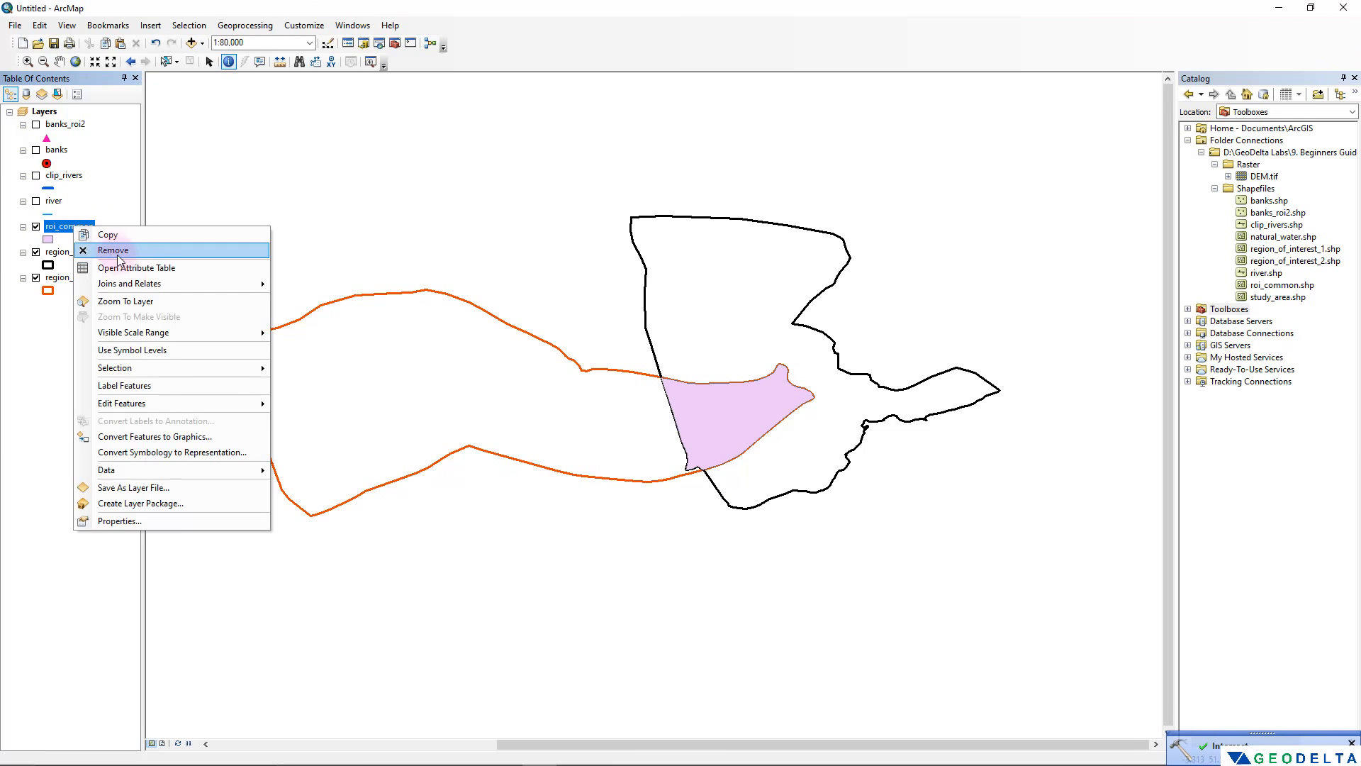
click(106, 273)
click(145, 344)
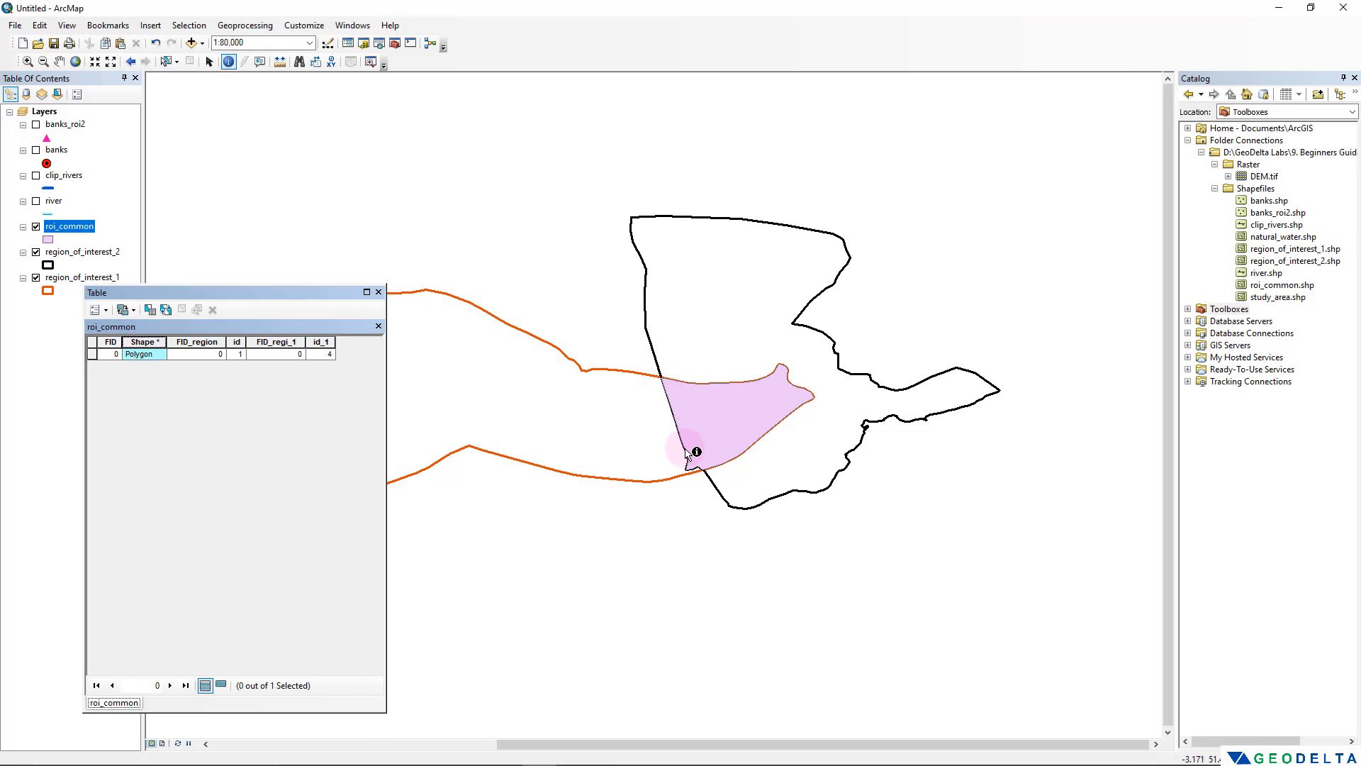
click(92, 353)
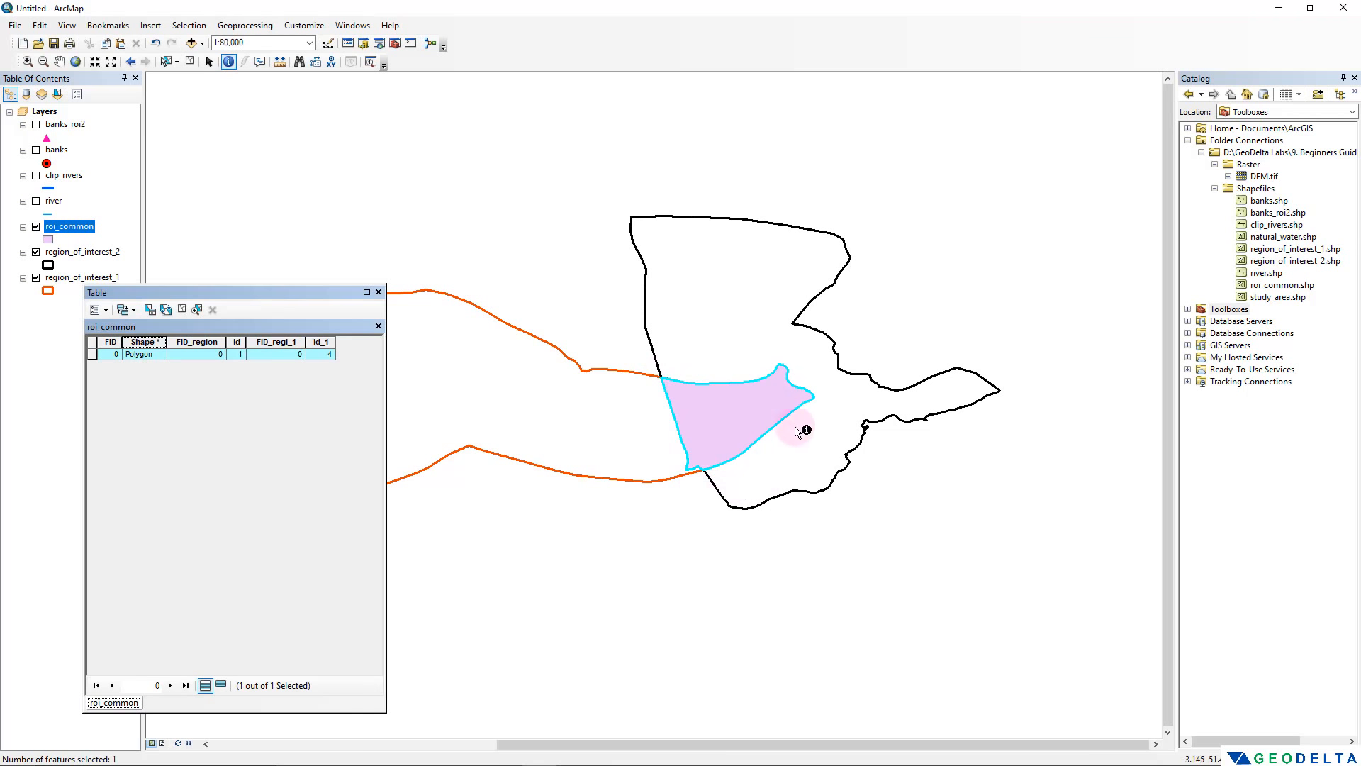
click(182, 309)
click(378, 291)
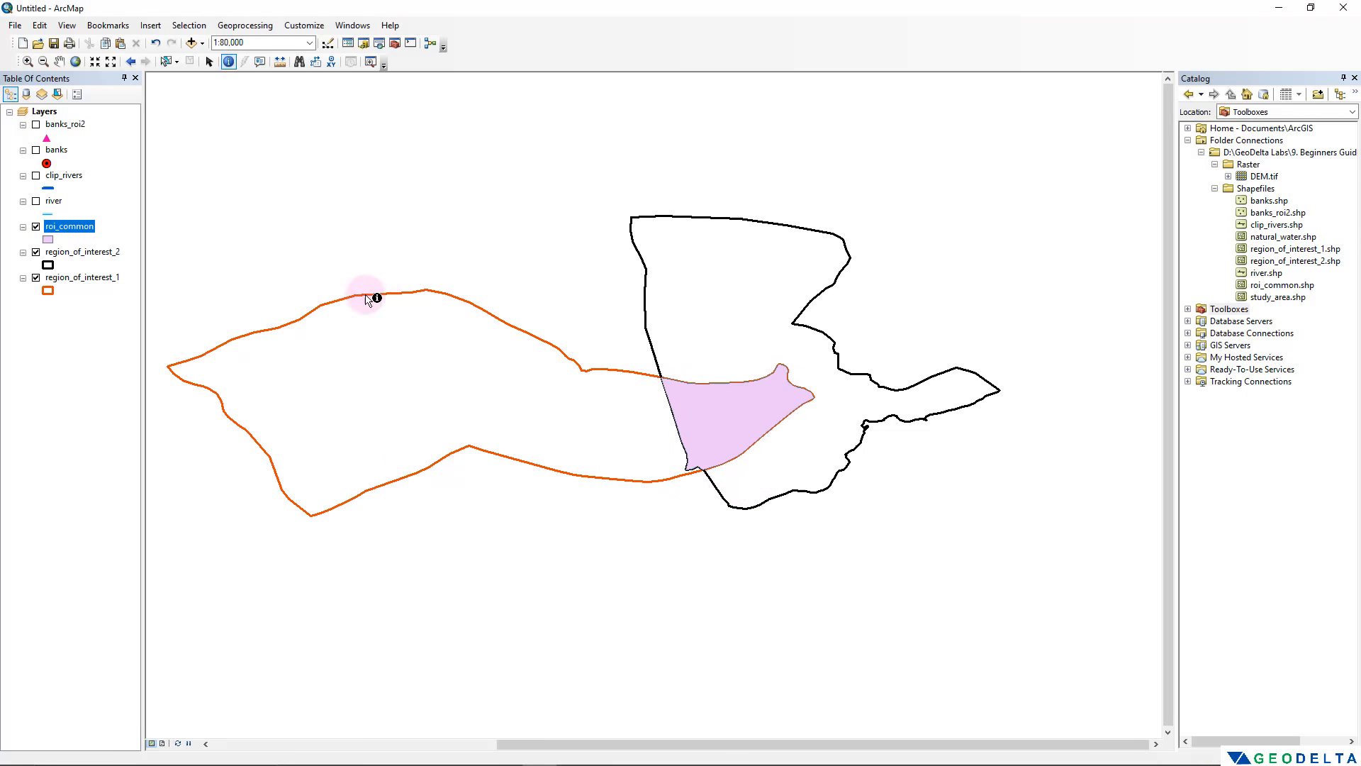
Hide both region_of_interest layers and show banks over roi_common to examine which banks lie in the common area
click(36, 251)
click(35, 278)
scroll(764, 417, up, 4)
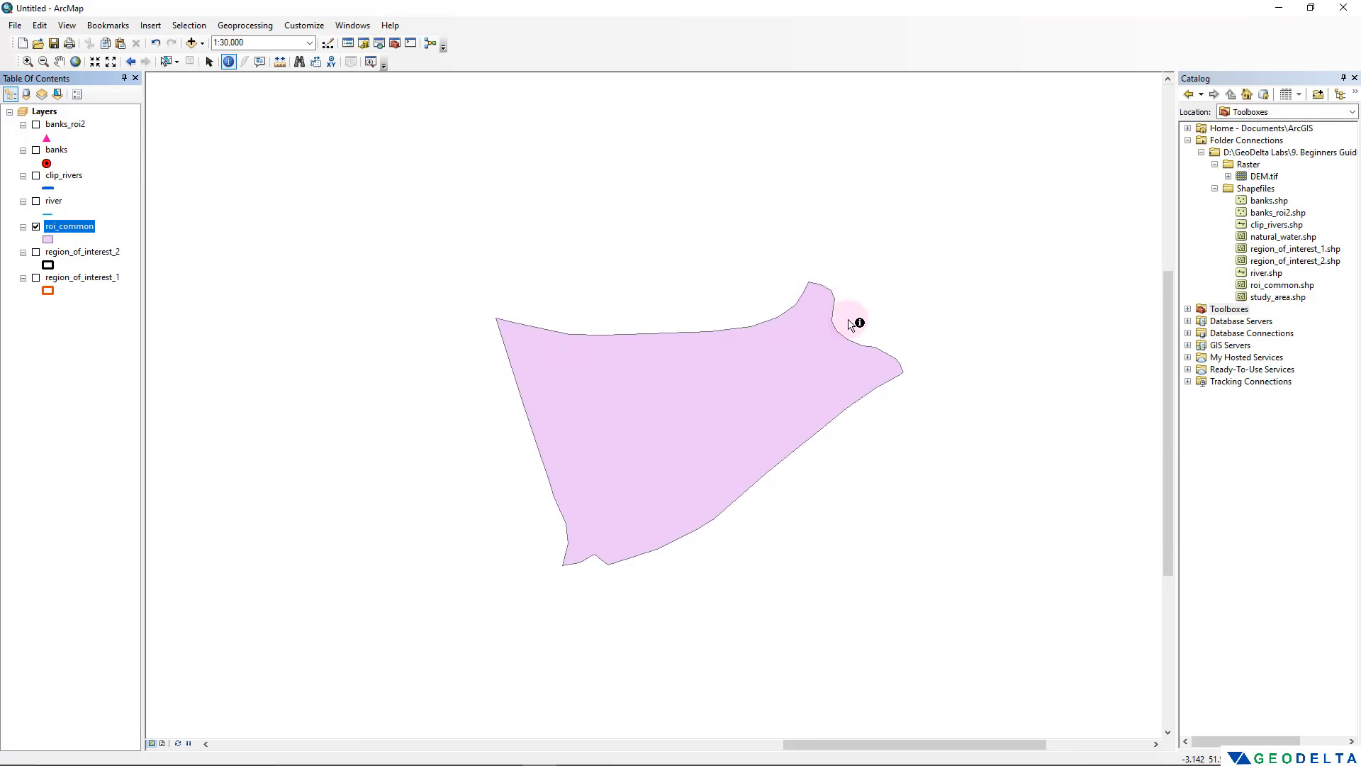
scroll(624, 499, down, 2)
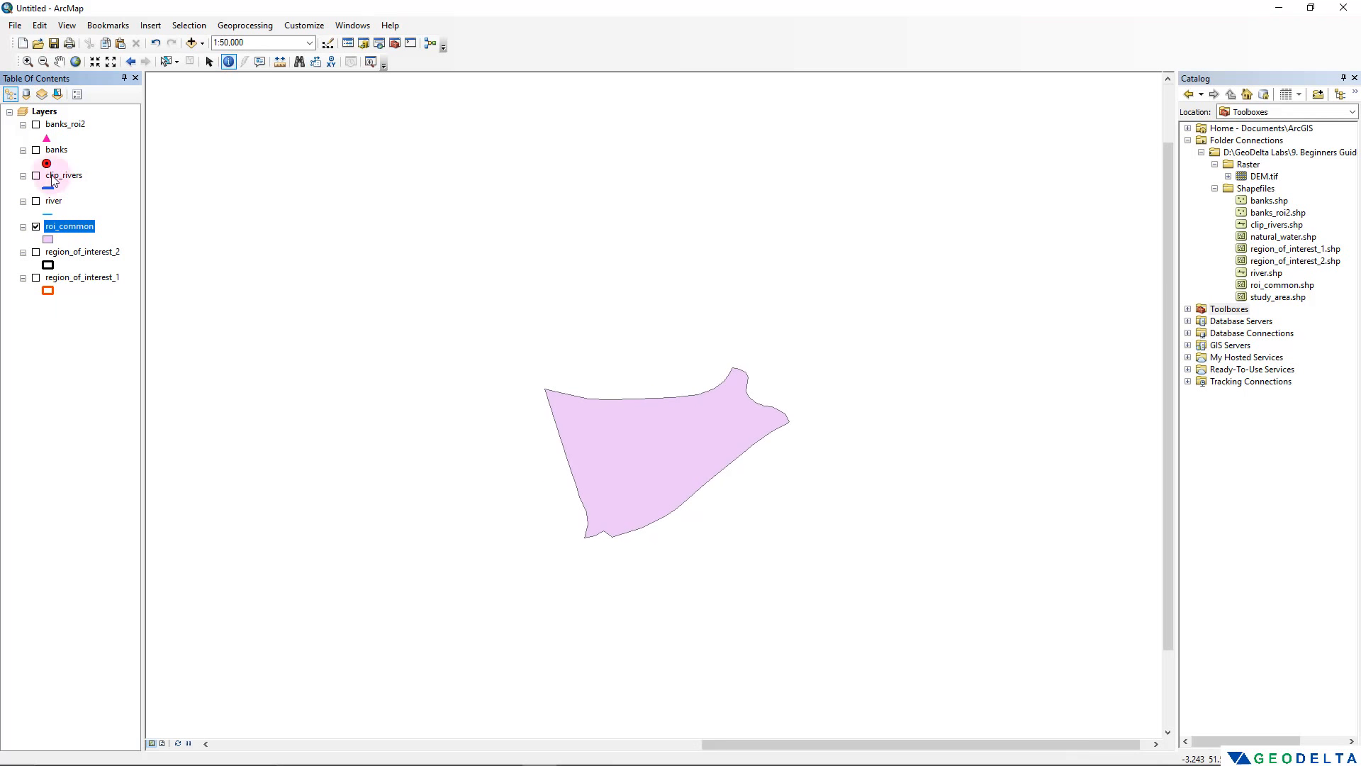
click(36, 150)
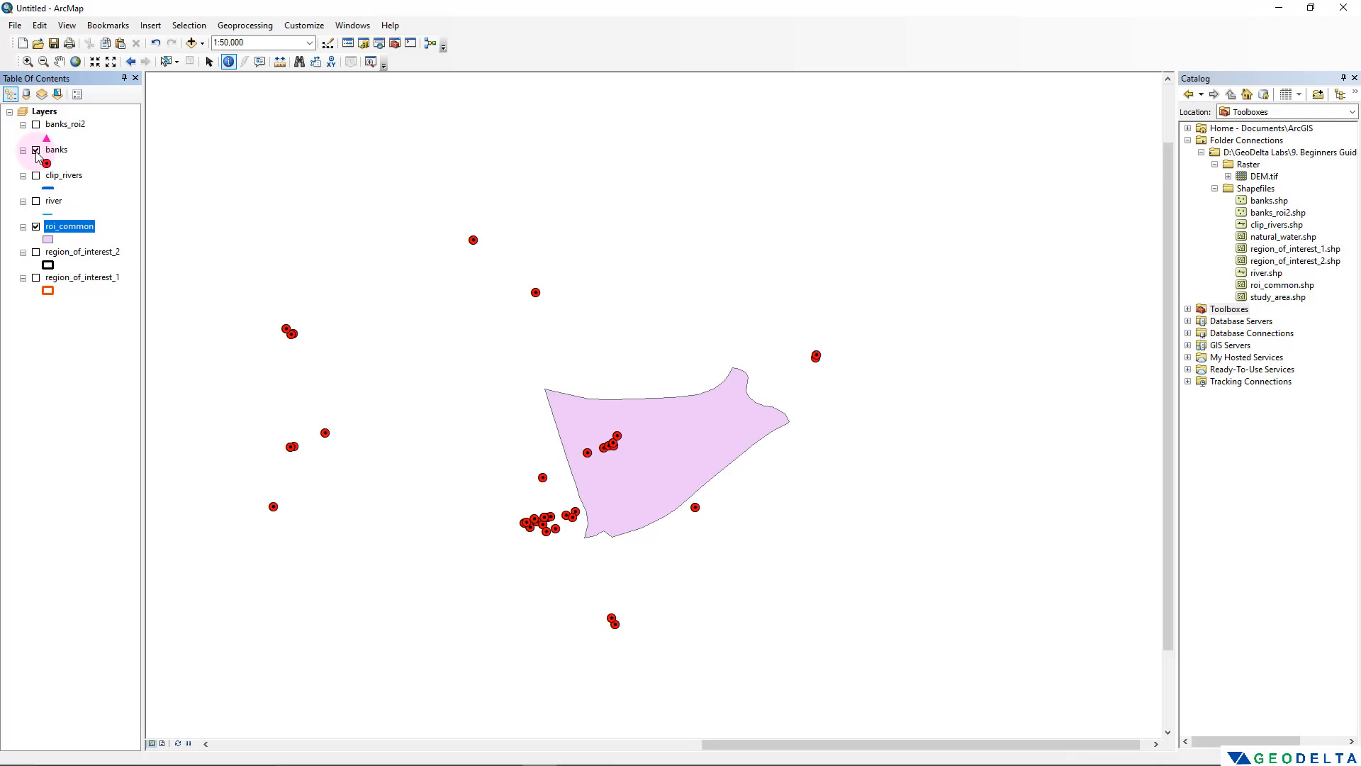
scroll(615, 473, up, 2)
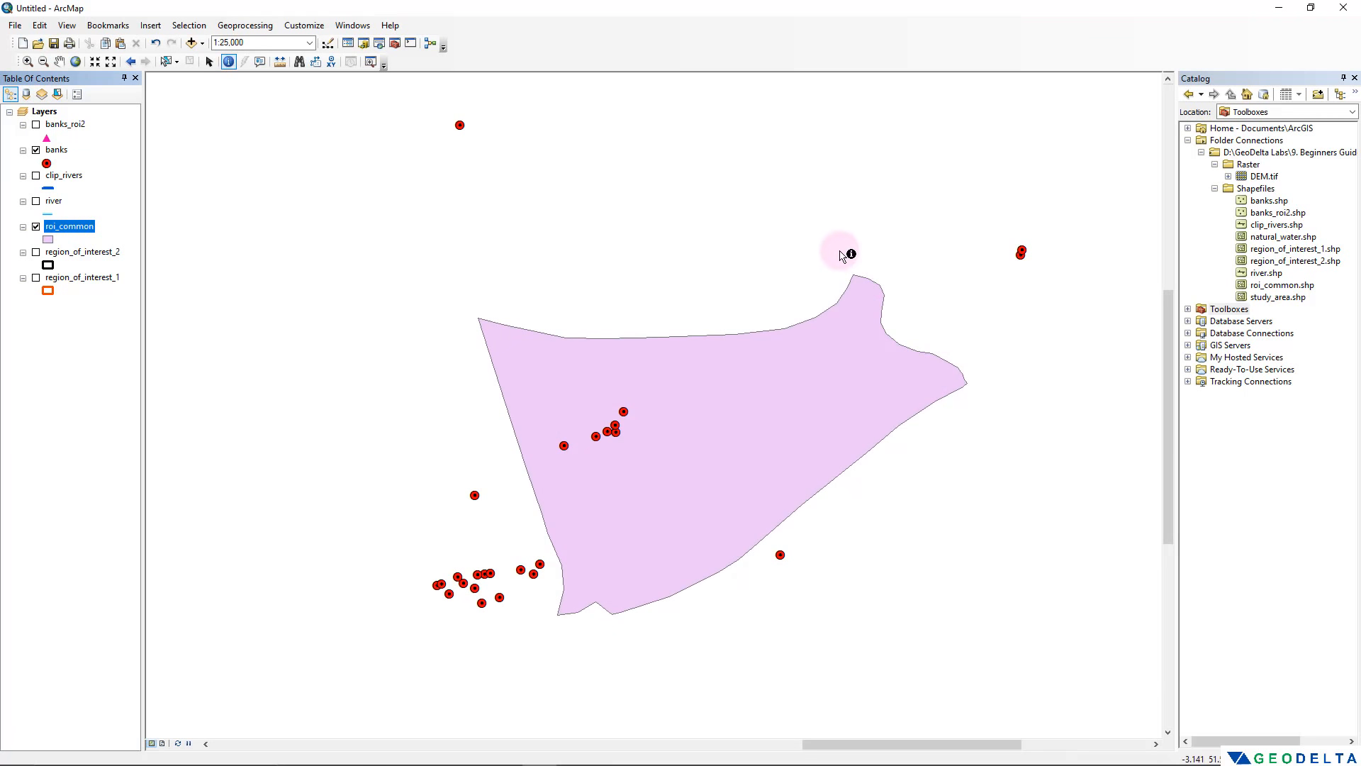
scroll(744, 472, down, 4)
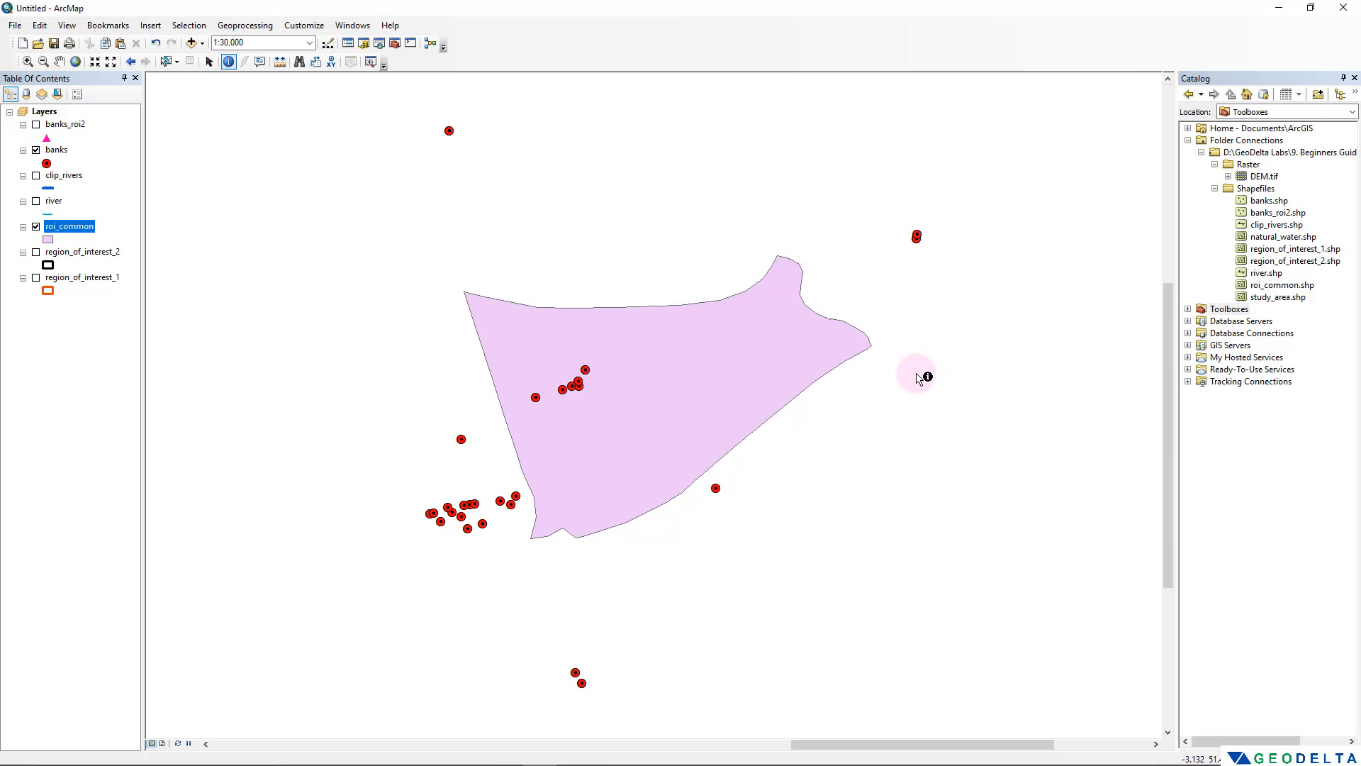
scroll(700, 317, down, 1)
Hide the roi_common and banks layers and show region_of_interest_1 and region_of_interest_2 in full
click(35, 226)
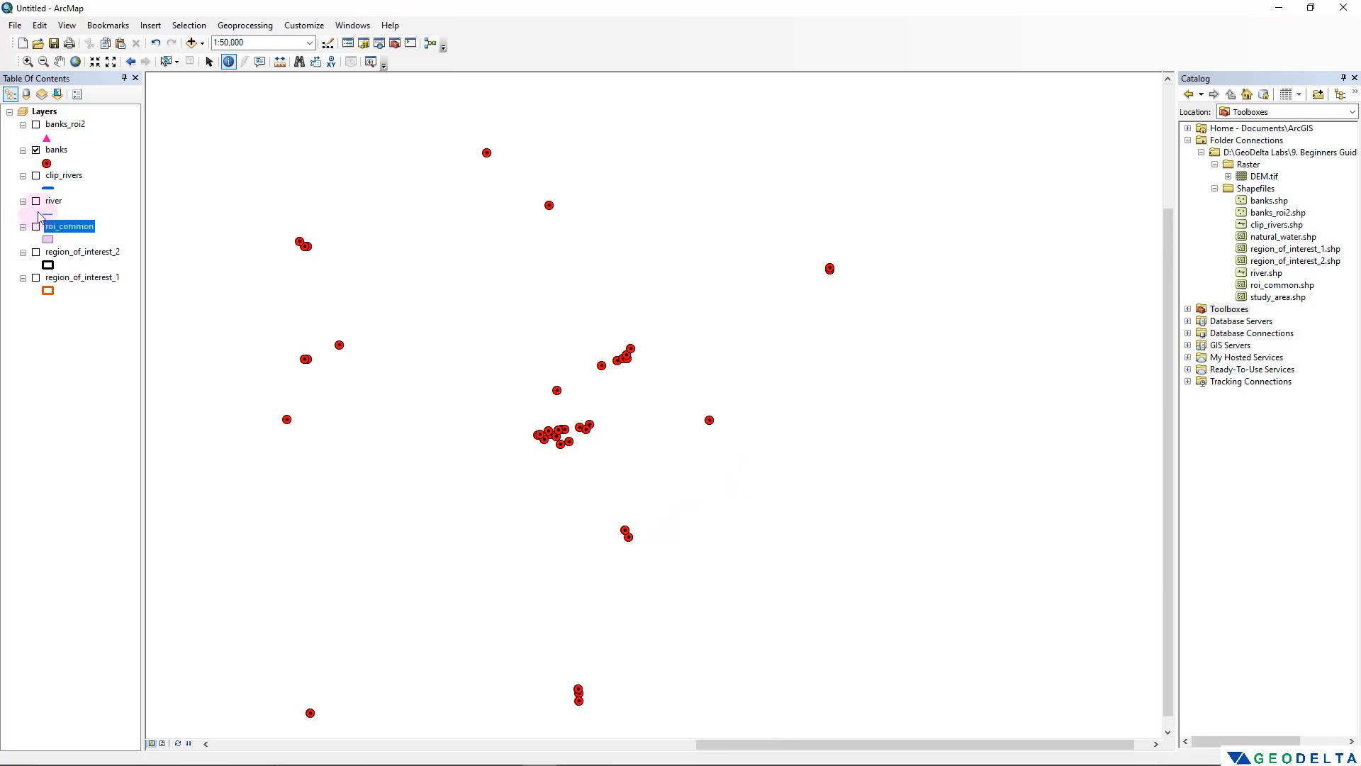
click(35, 150)
click(35, 252)
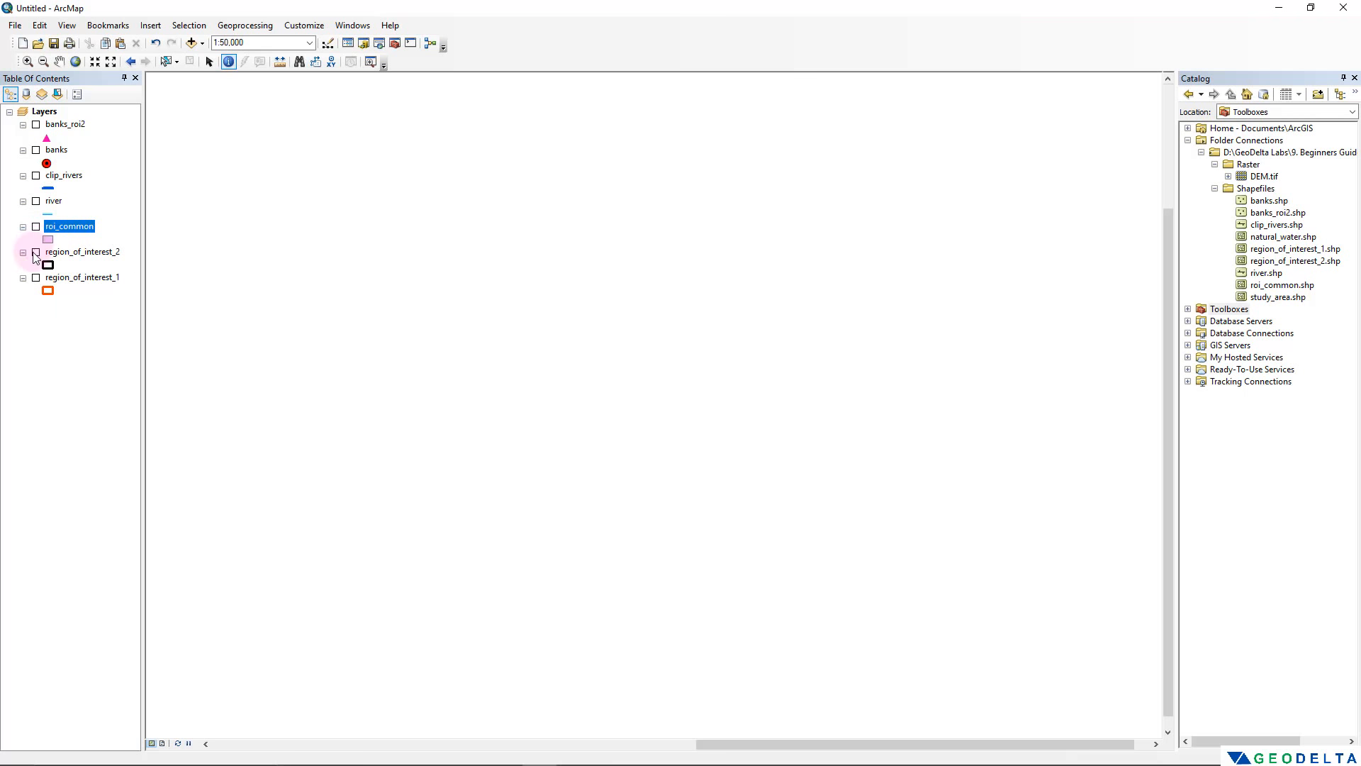
click(36, 277)
scroll(747, 468, down, 1)
scroll(748, 468, down, 1)
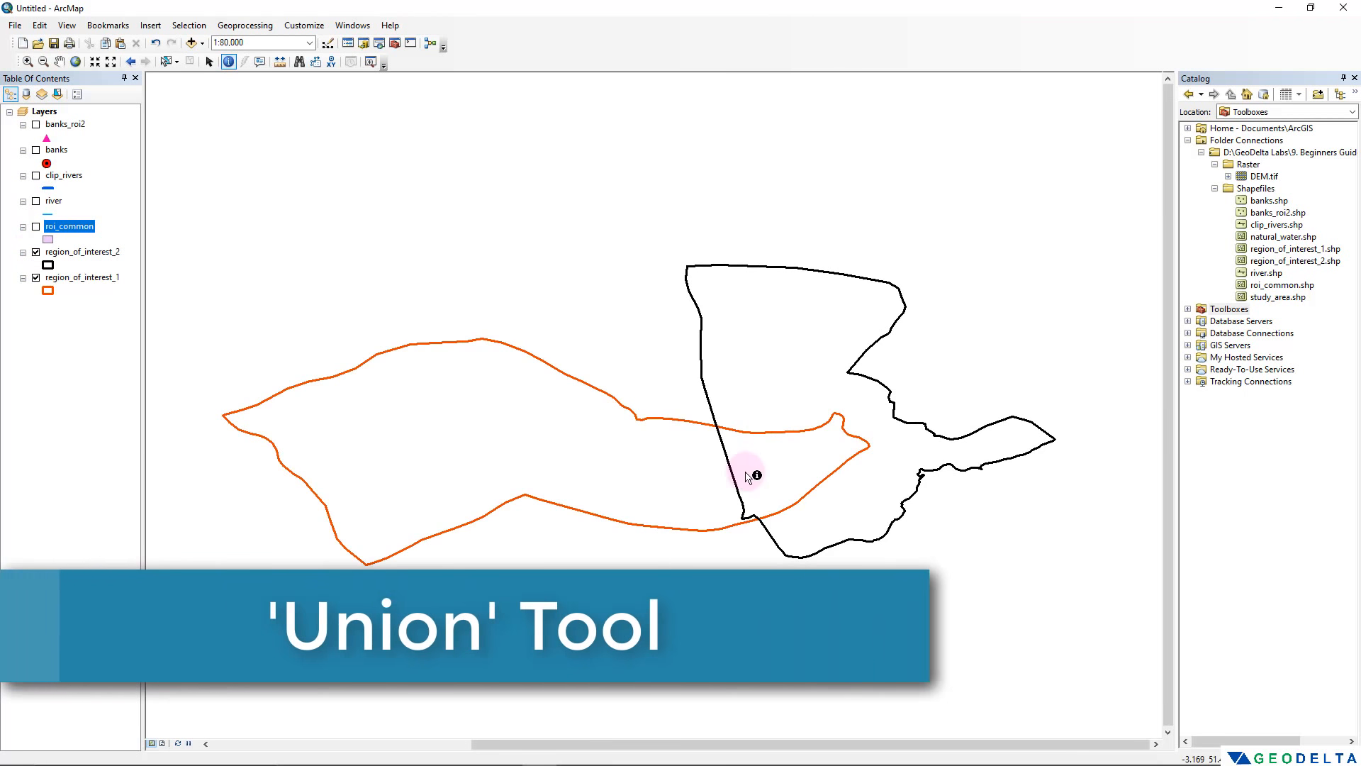
drag(719, 429, 701, 406)
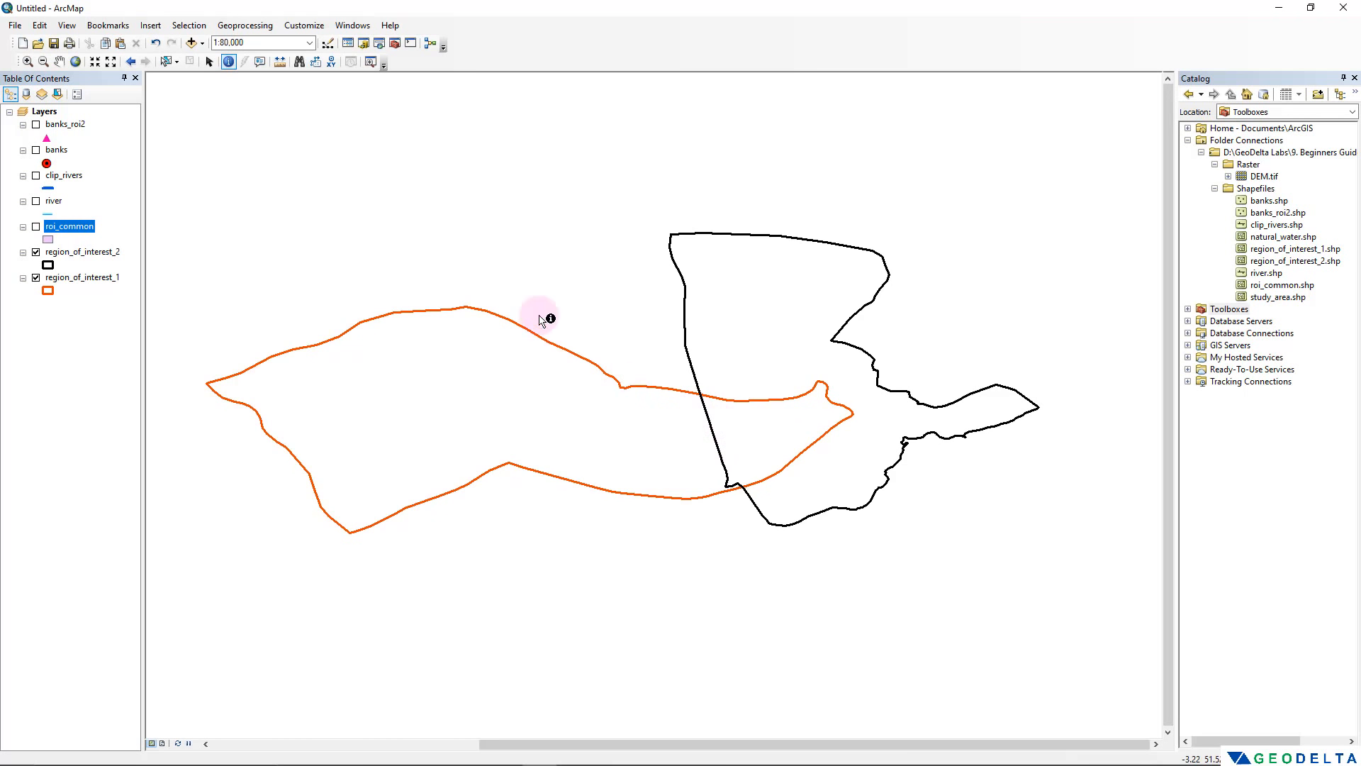
Search for union and open the Union (Analysis) tool
click(381, 44)
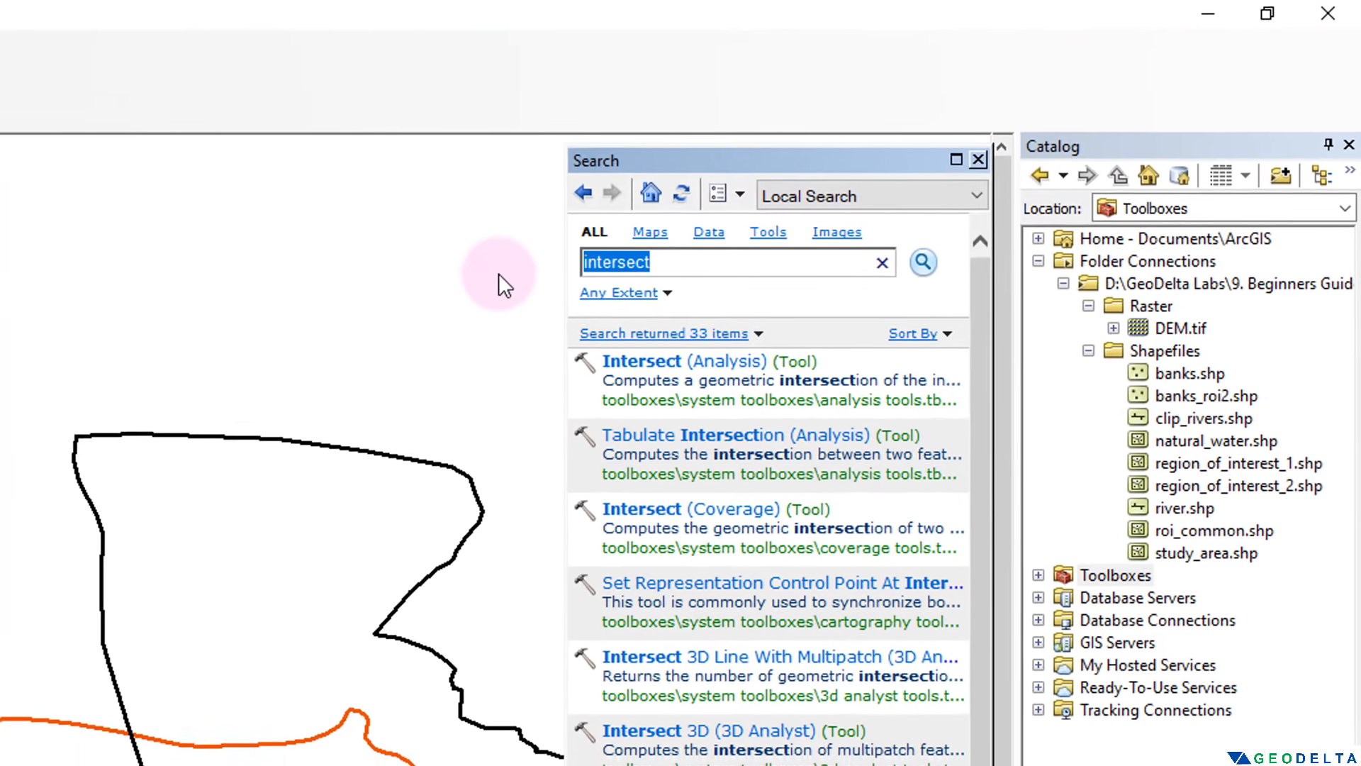
text(union)
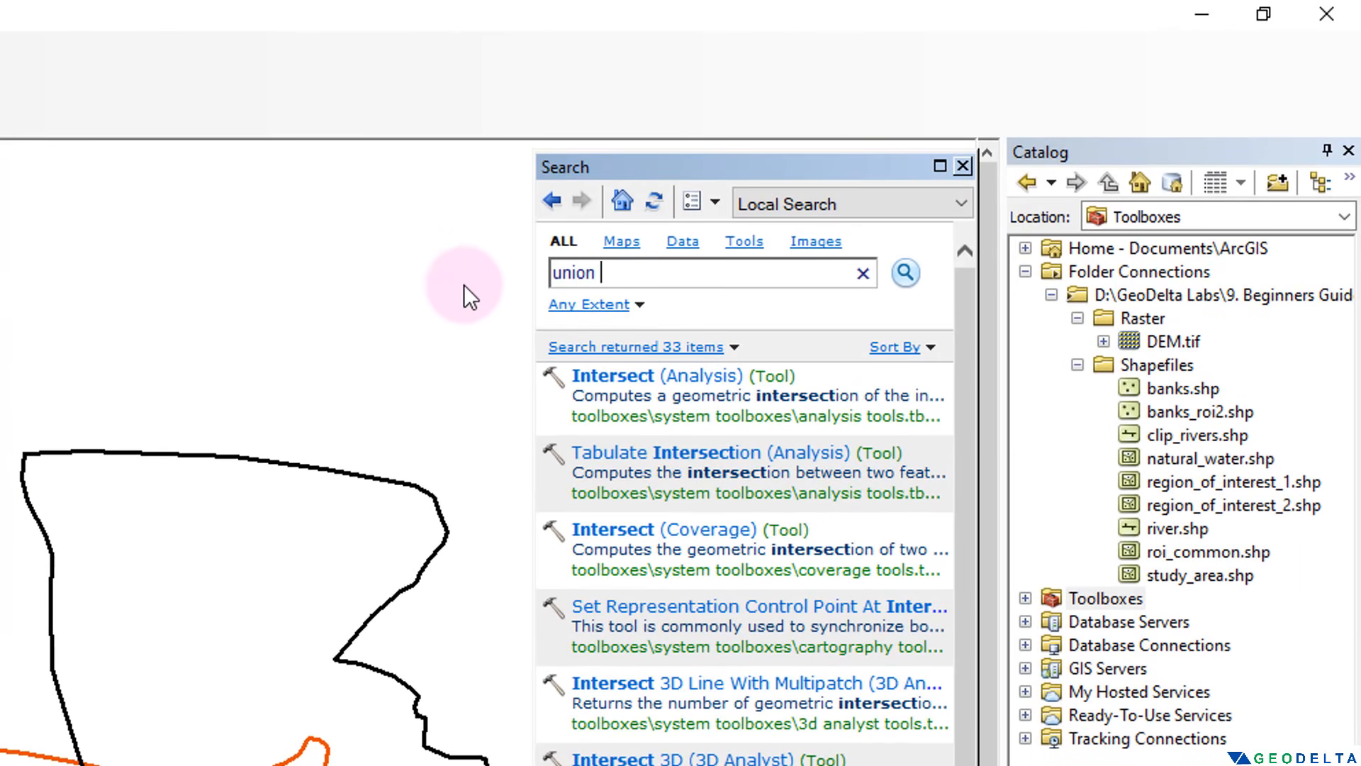
key(Return)
click(653, 389)
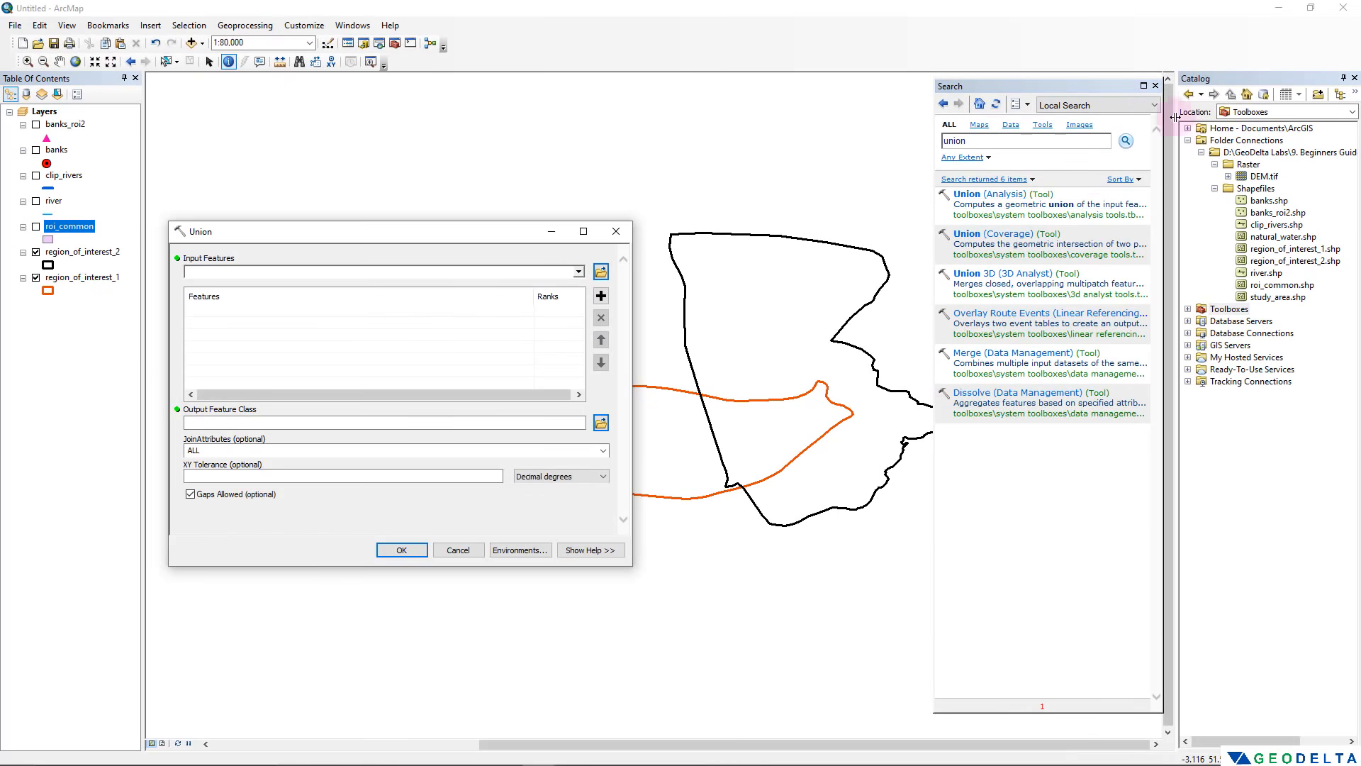
Move the Union dialog clear of the overlap and add region_of_interest_1 and region_of_interest_2 as input features
drag(298, 231, 198, 319)
drag(82, 277, 114, 359)
drag(94, 257, 122, 358)
Set the Union output to roi_union in the Shapefiles folder and run the tool
click(412, 511)
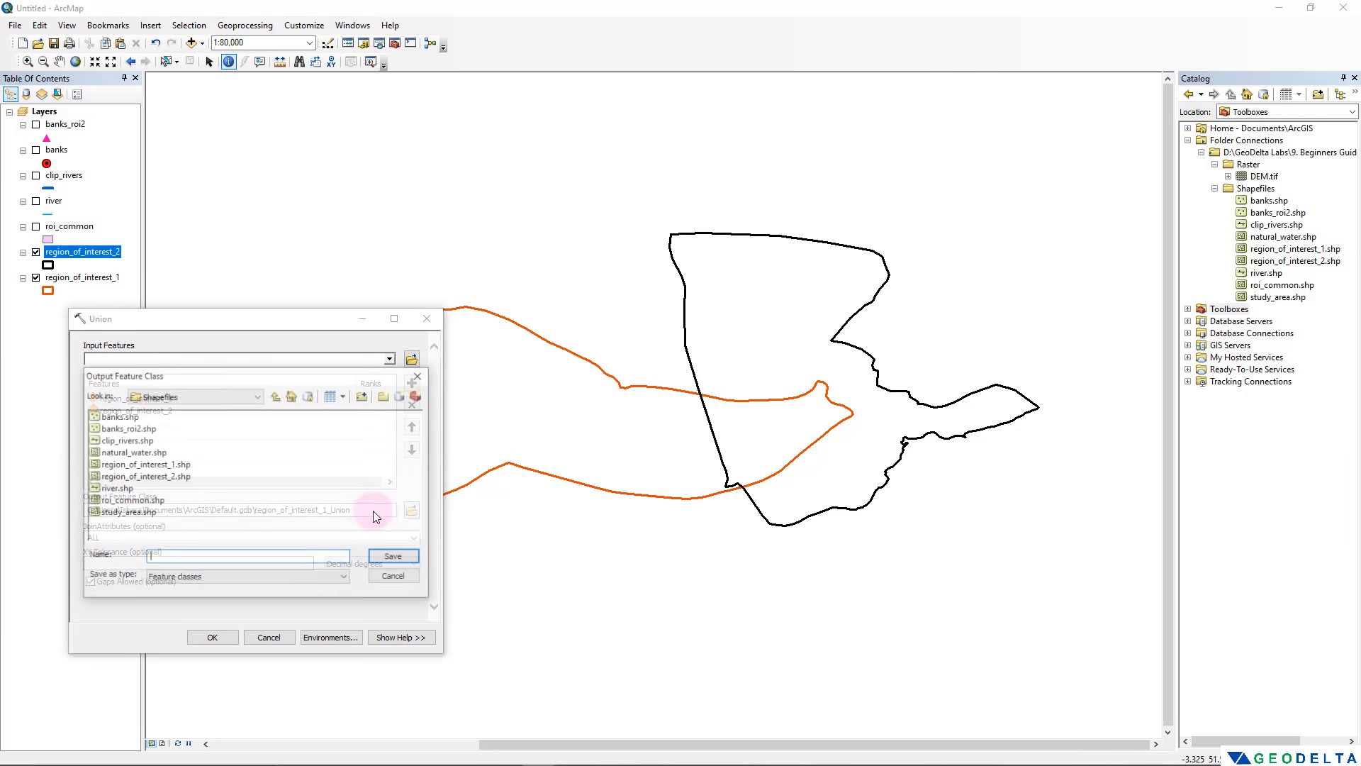
drag(266, 381, 251, 491)
text(roi_union)
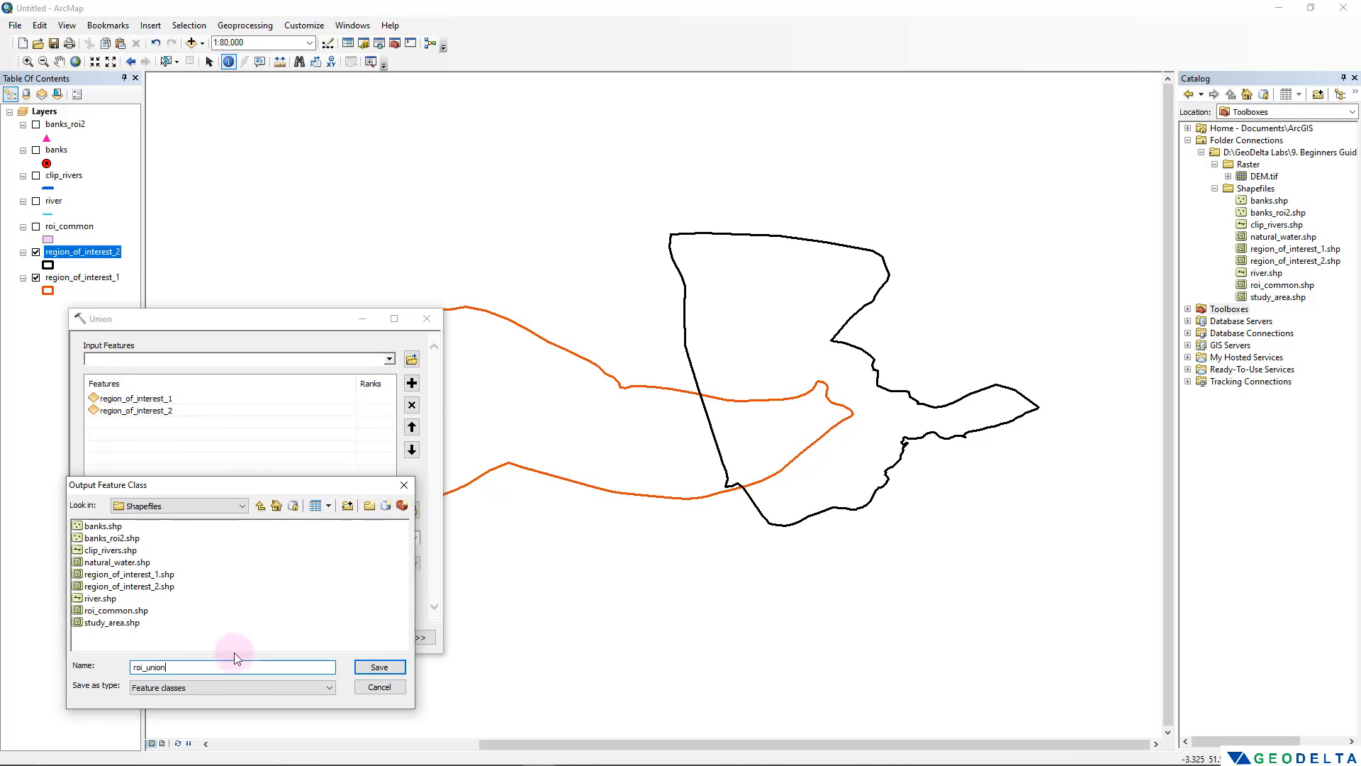
click(377, 668)
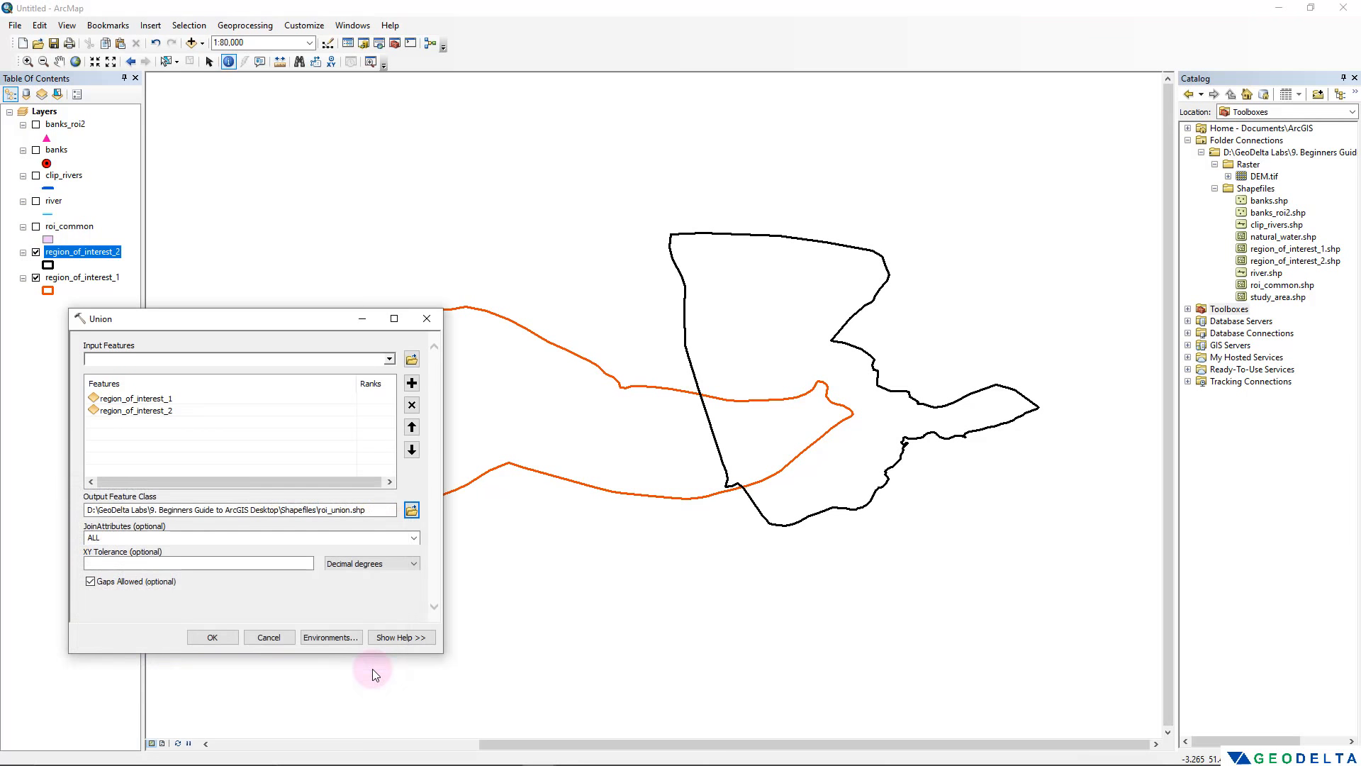
click(212, 636)
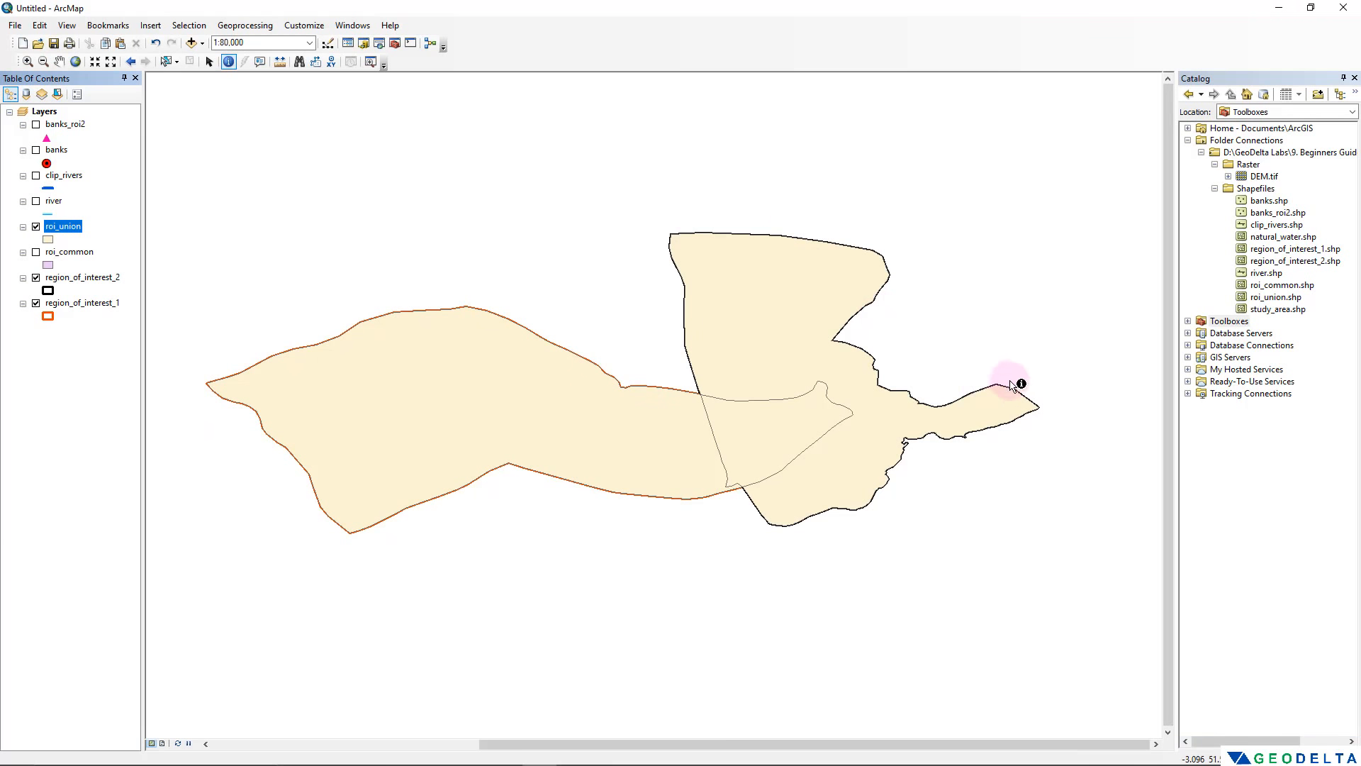
Hide region_of_interest_1 and region_of_interest_2 so that only roi_union is displayed
click(36, 304)
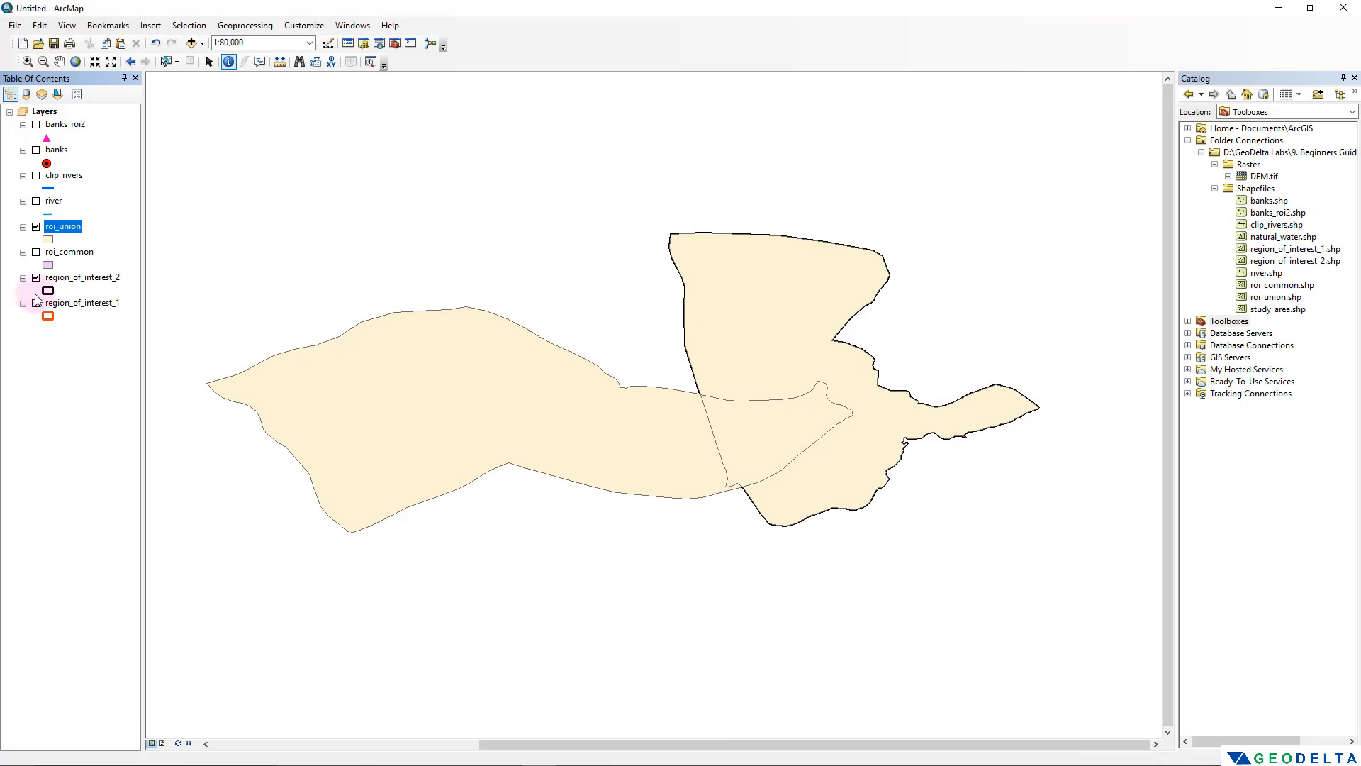
click(36, 278)
drag(615, 420, 667, 465)
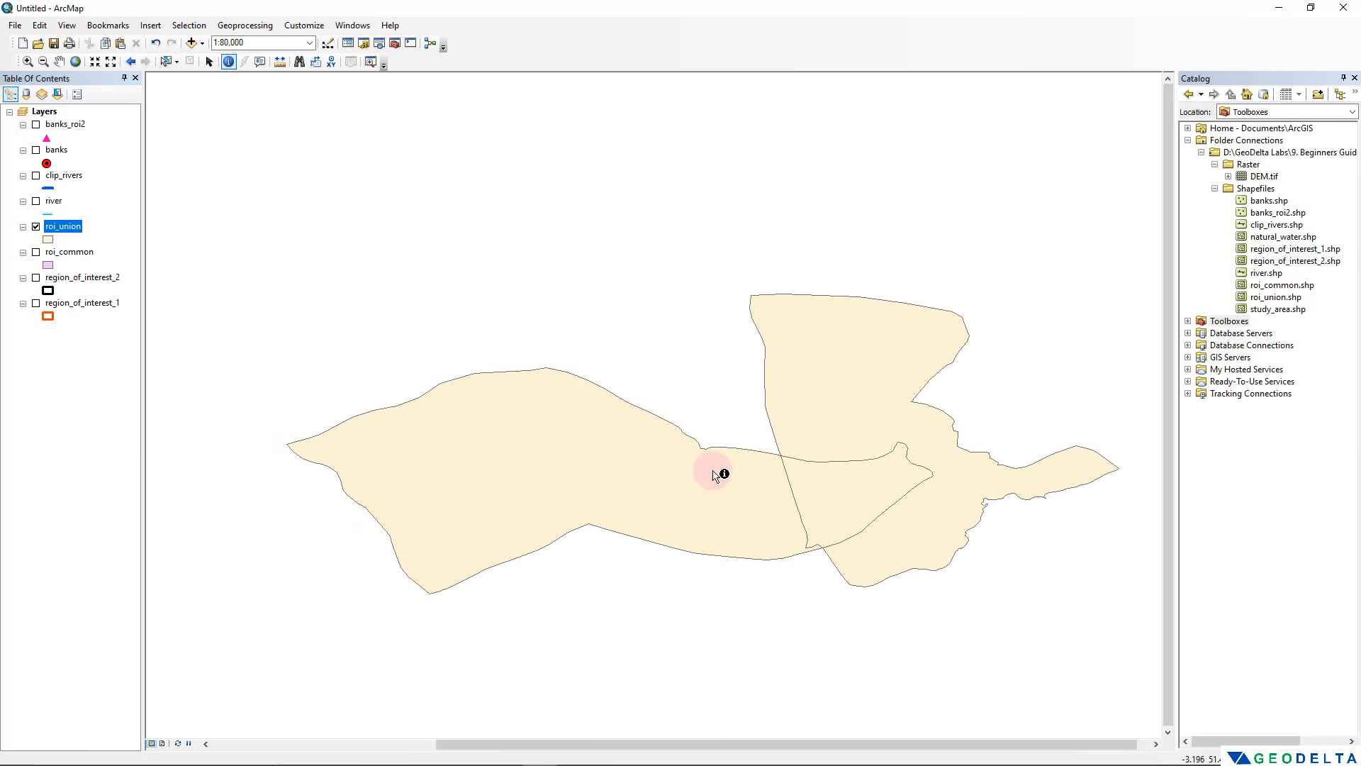
Open the roi_union attribute table and select each record in turn to examine its polygon on the map
scroll(717, 471, up, 1)
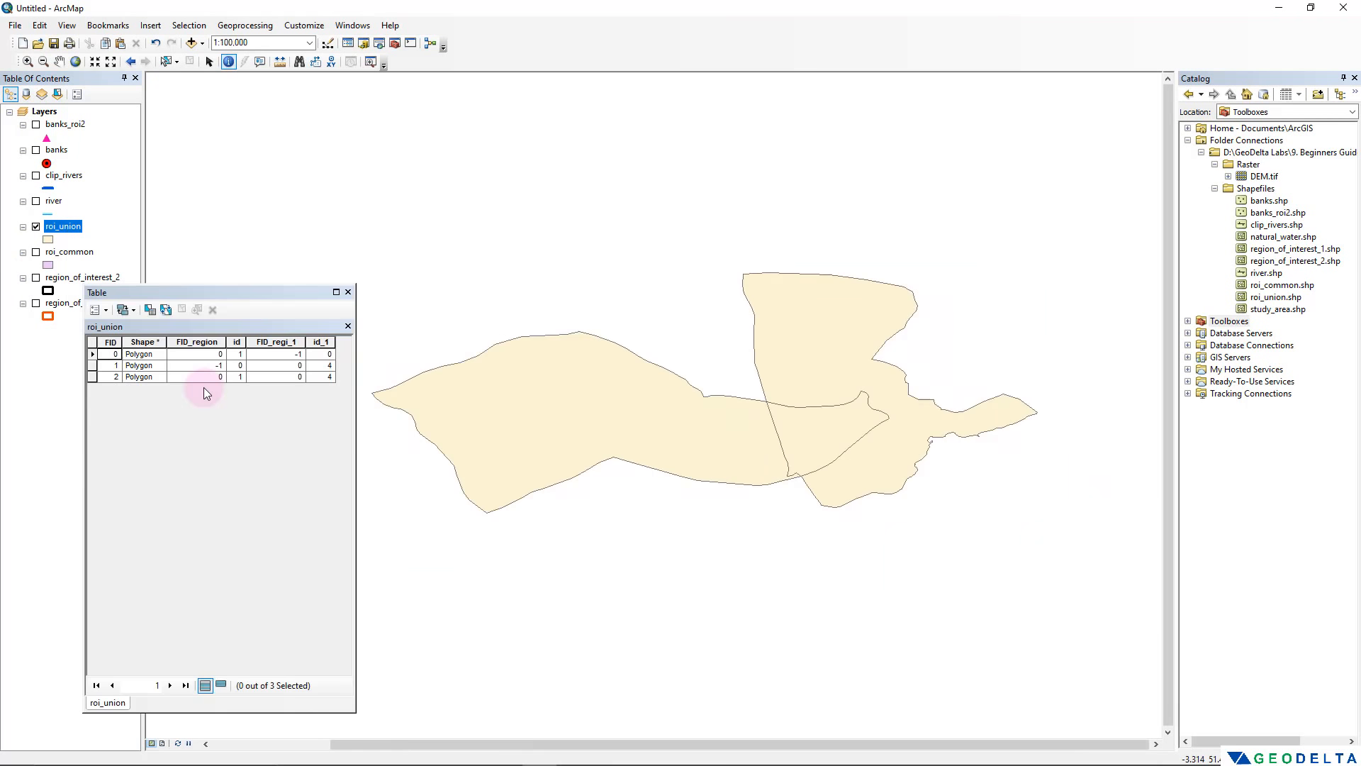
click(92, 353)
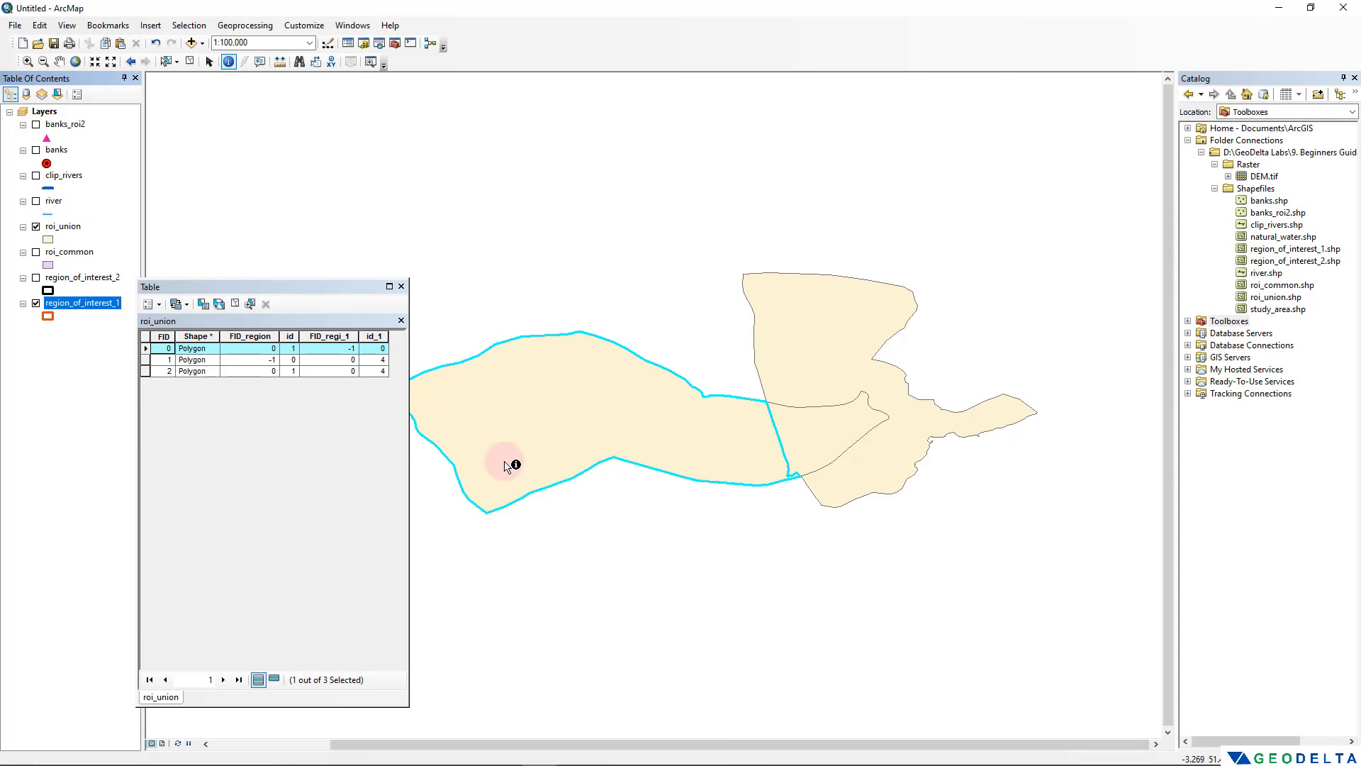
click(145, 360)
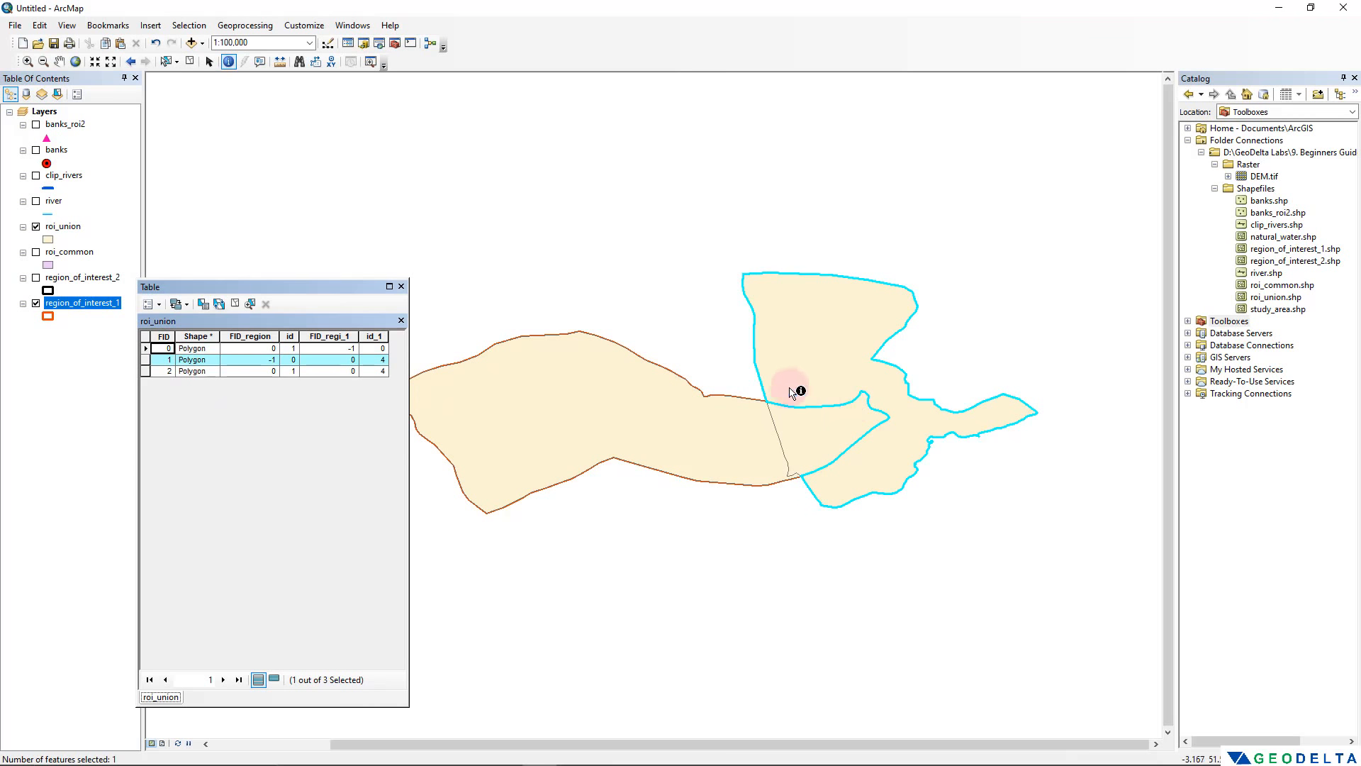
click(145, 372)
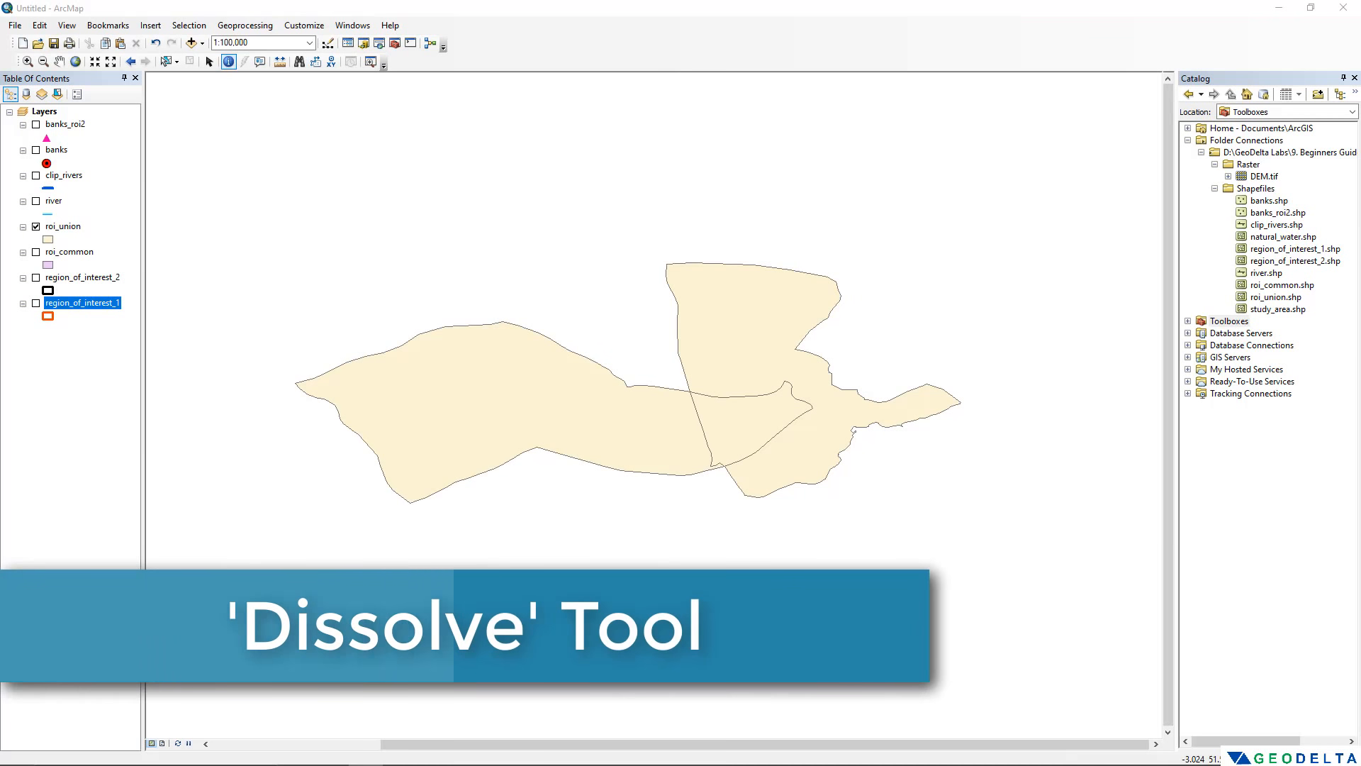
click(624, 237)
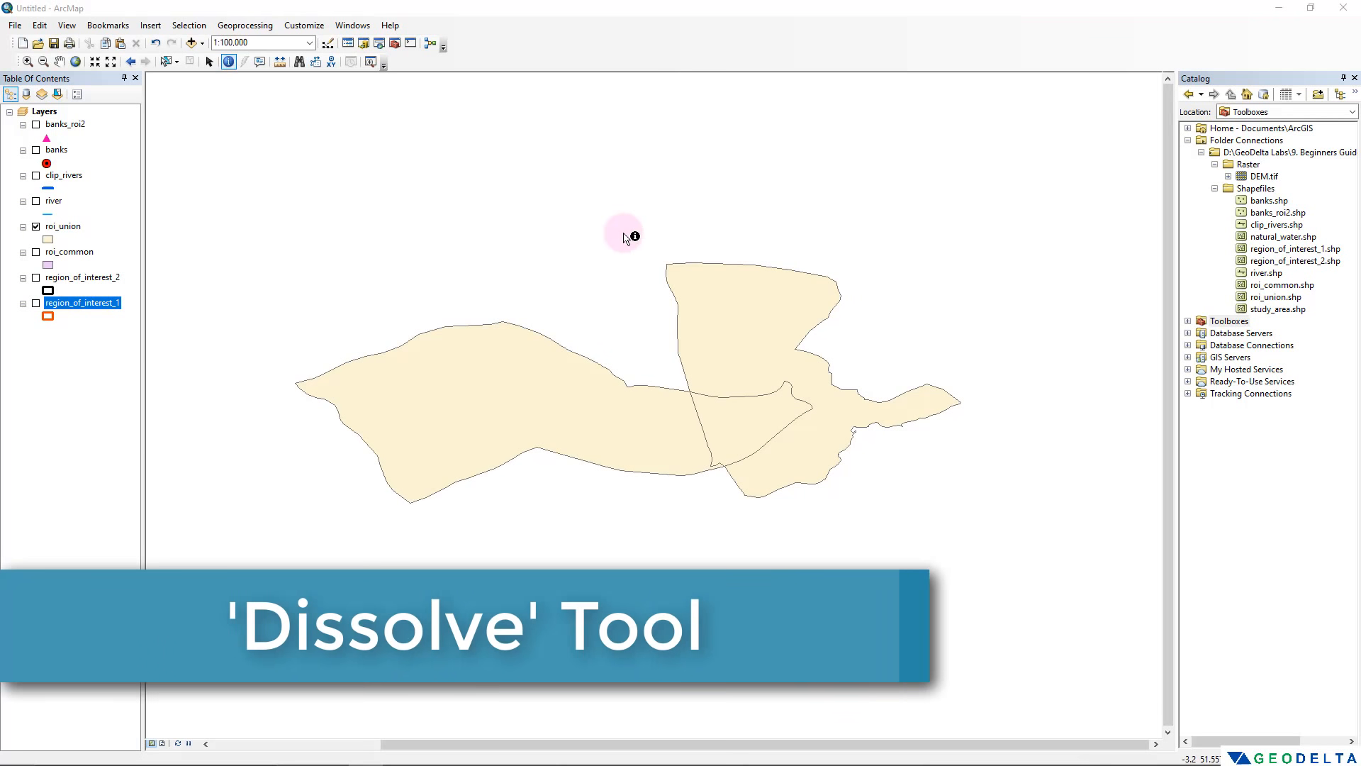
click(36, 303)
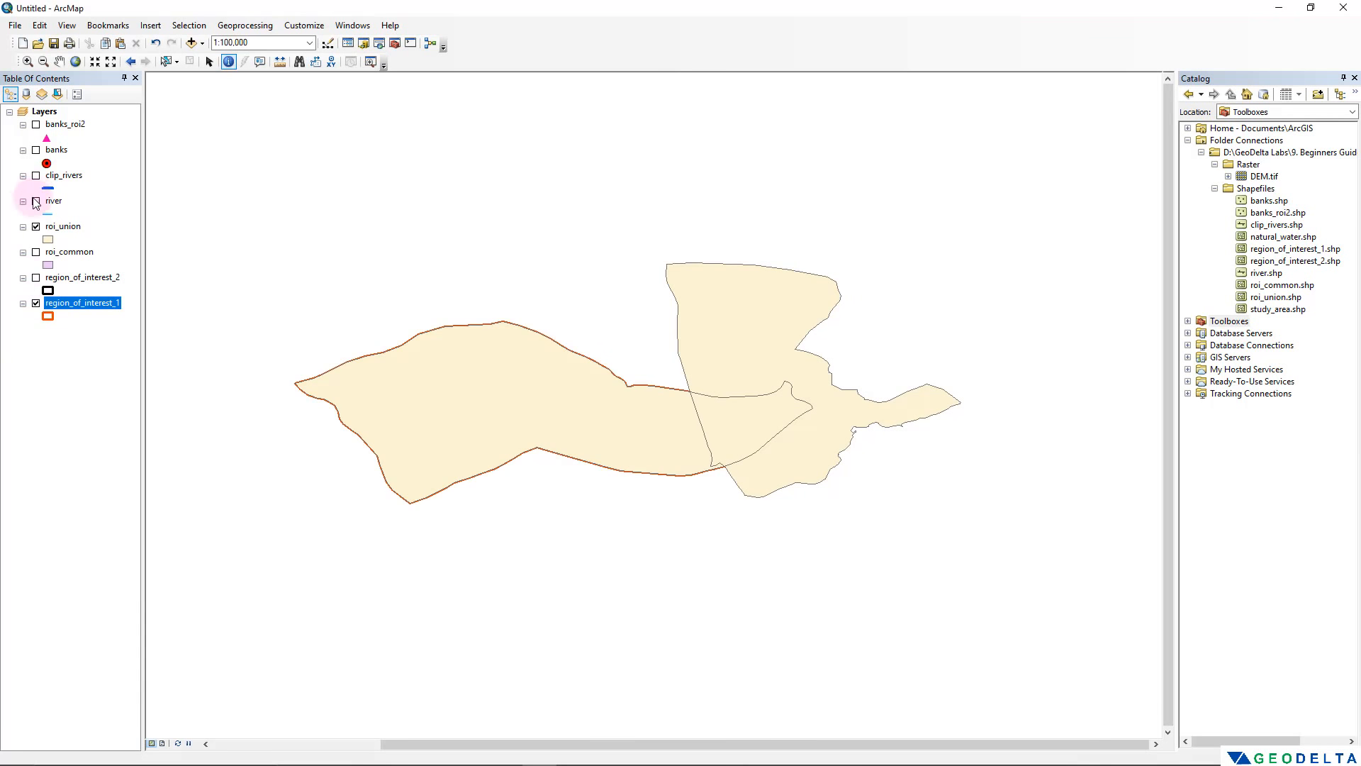
click(35, 303)
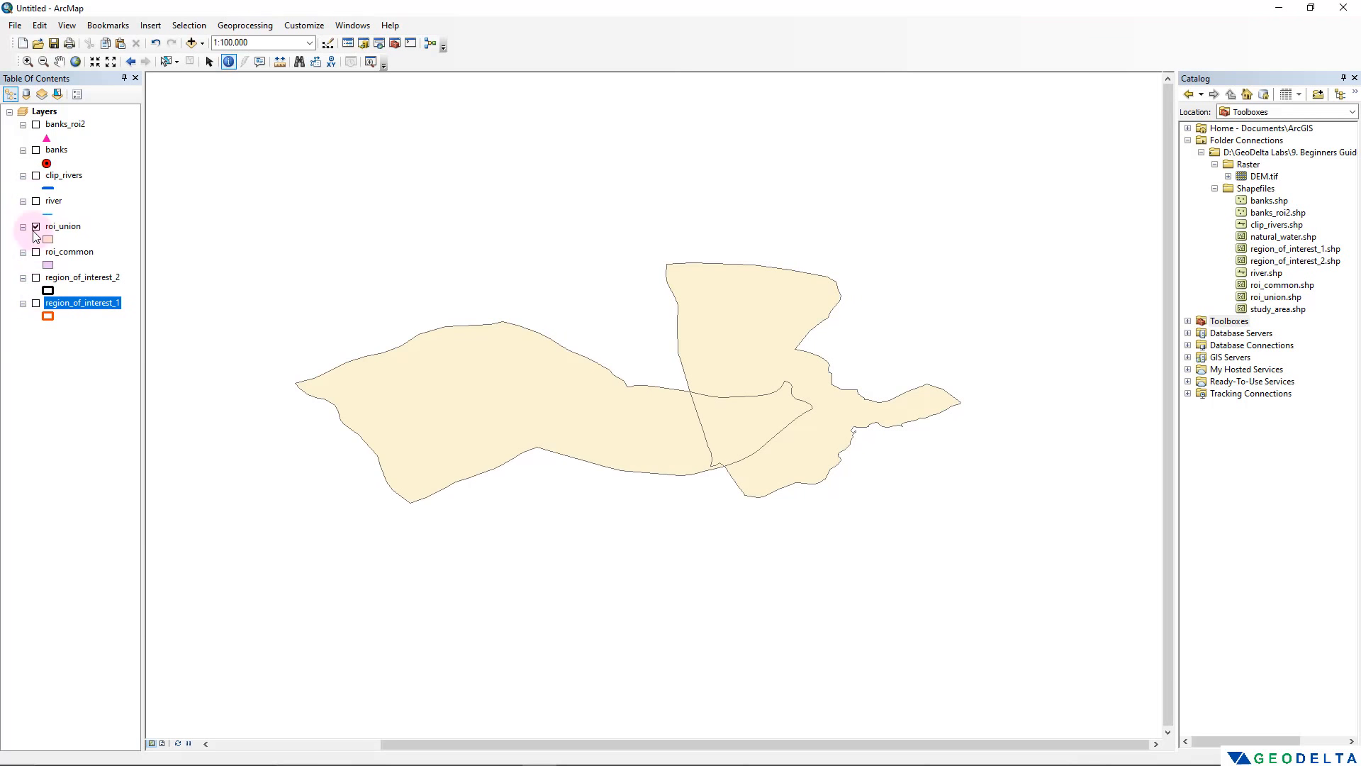
Display the river layer in place of roi_union and open its attribute table
click(36, 226)
click(35, 201)
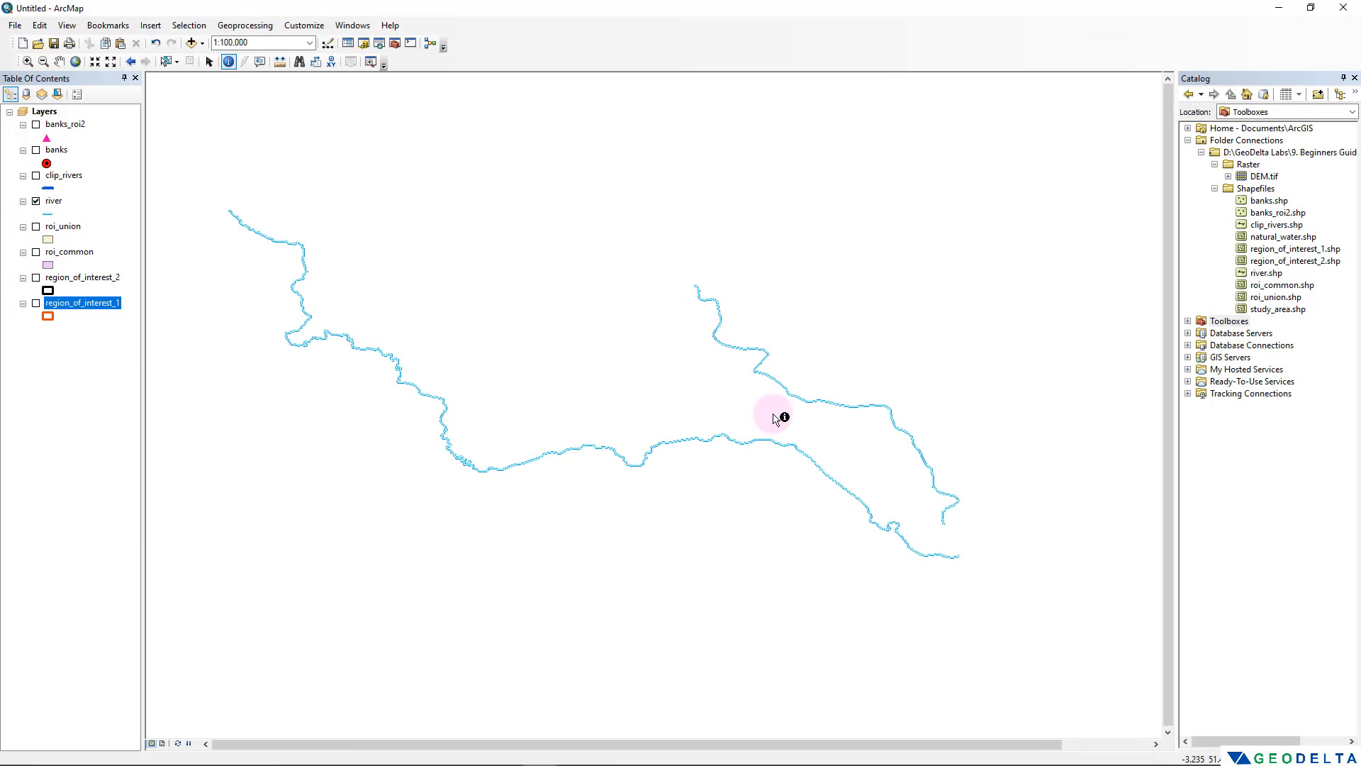
right_click(53, 201)
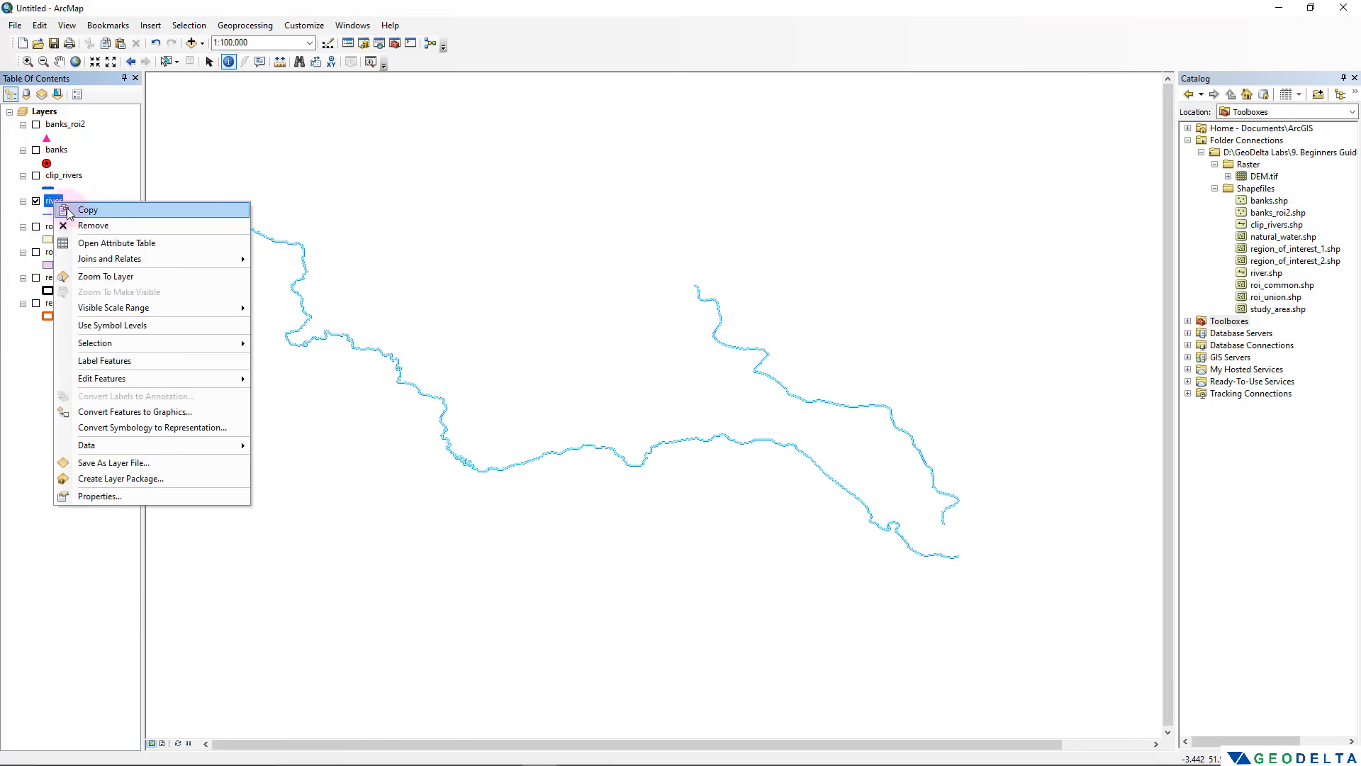
click(110, 245)
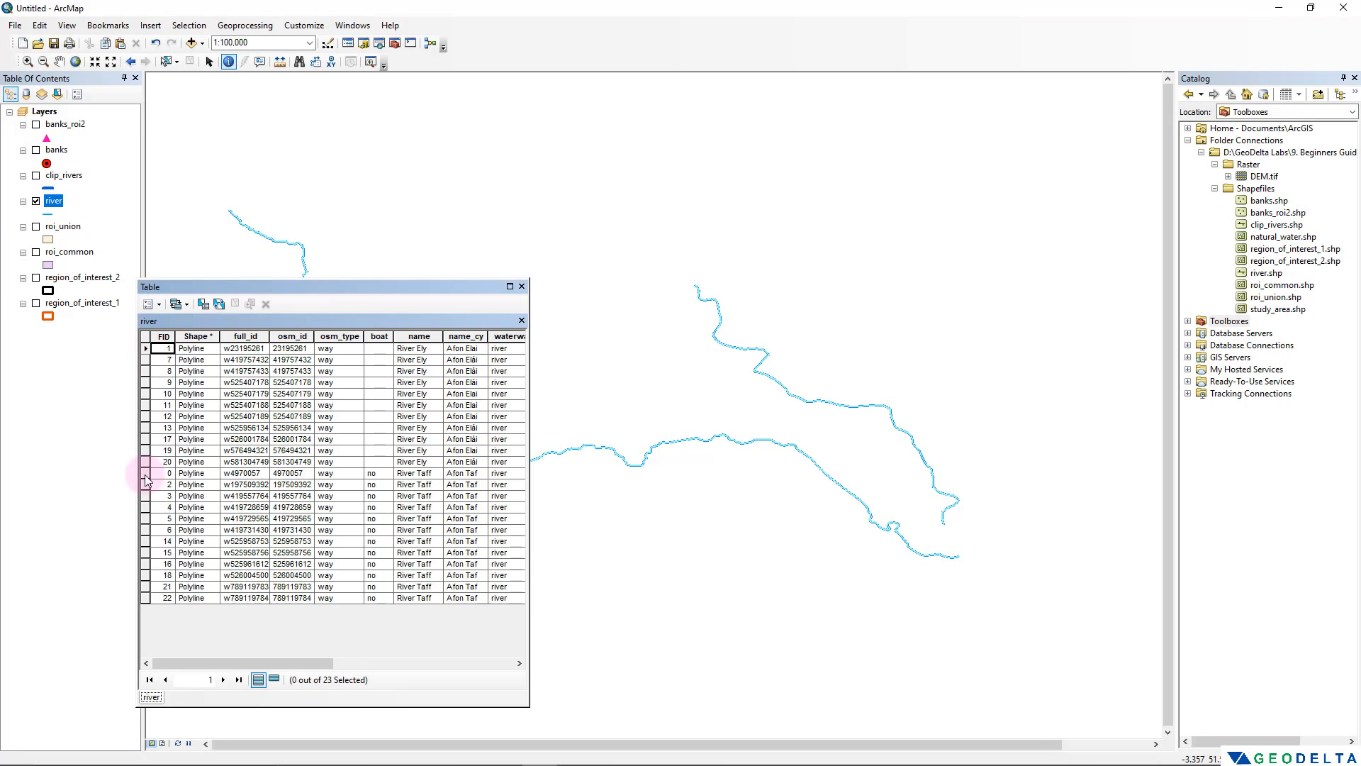
Select all River Taff records in the river table, followed by single ones, to examine their lines on the map
drag(145, 479, 146, 641)
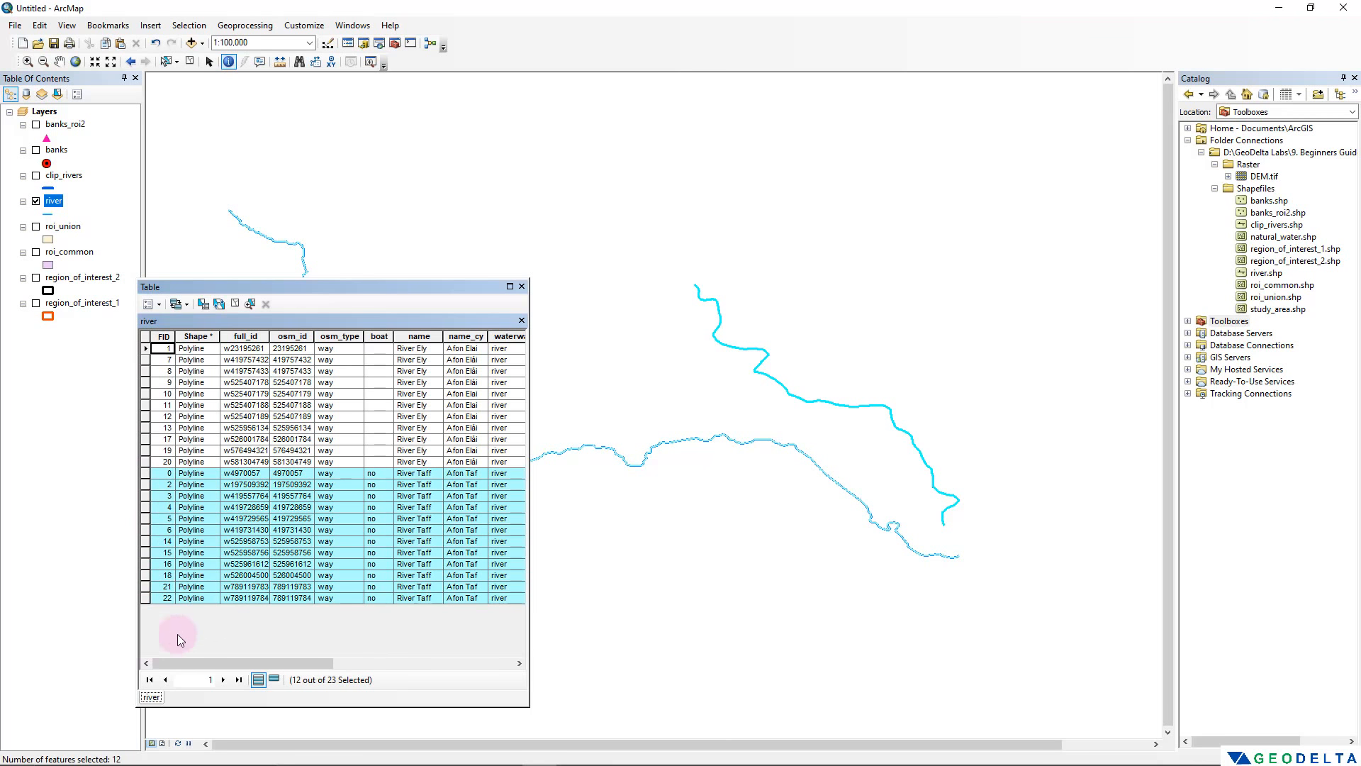
scroll(776, 358, down, 2)
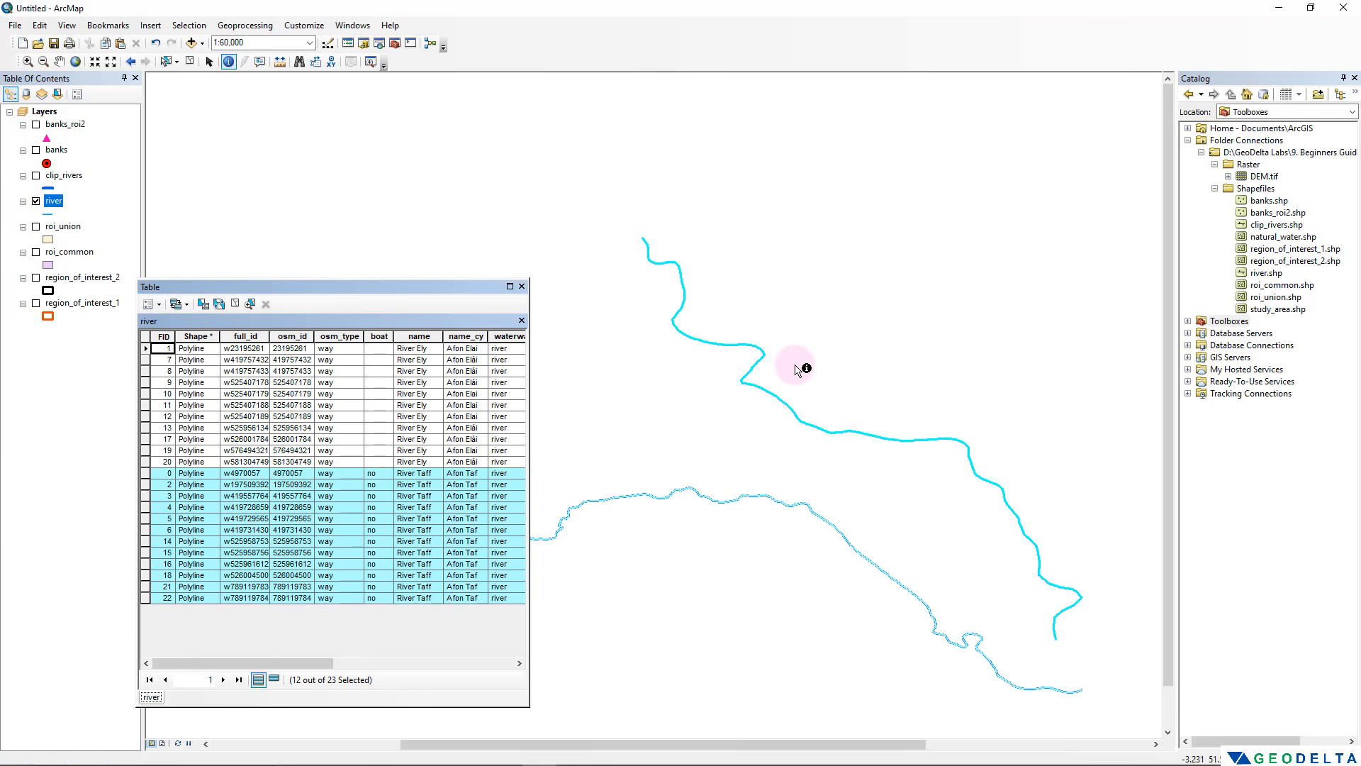
scroll(798, 368, down, 2)
click(145, 522)
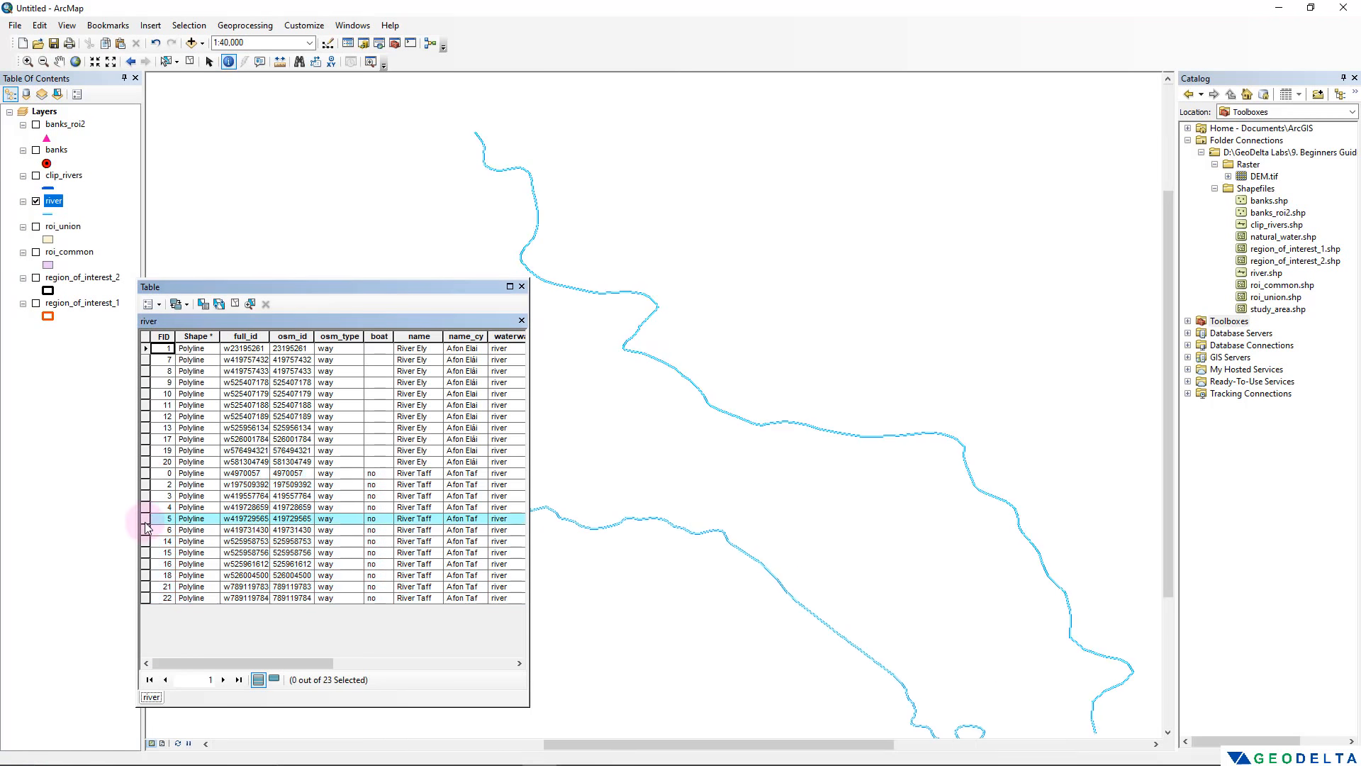
click(146, 530)
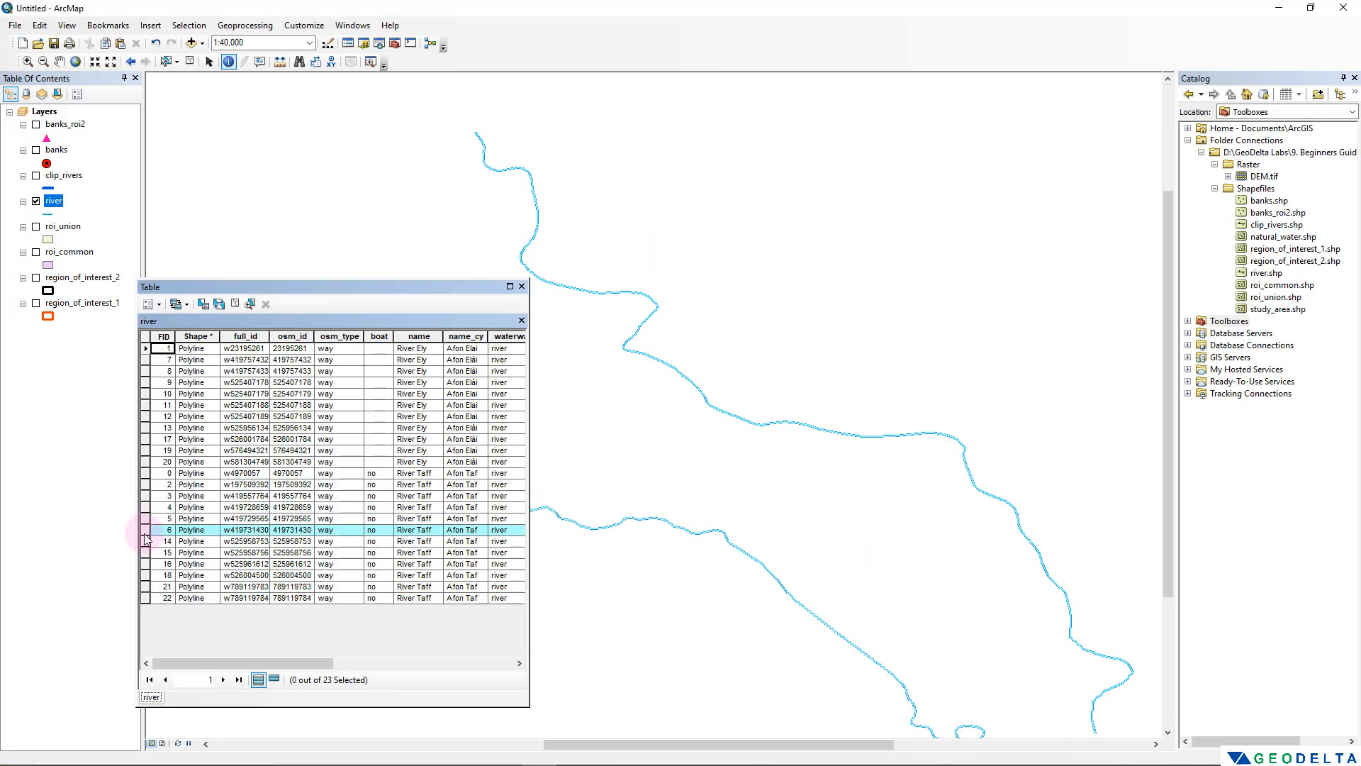
Change the river layer's line colour to dark blue
click(47, 215)
click(333, 364)
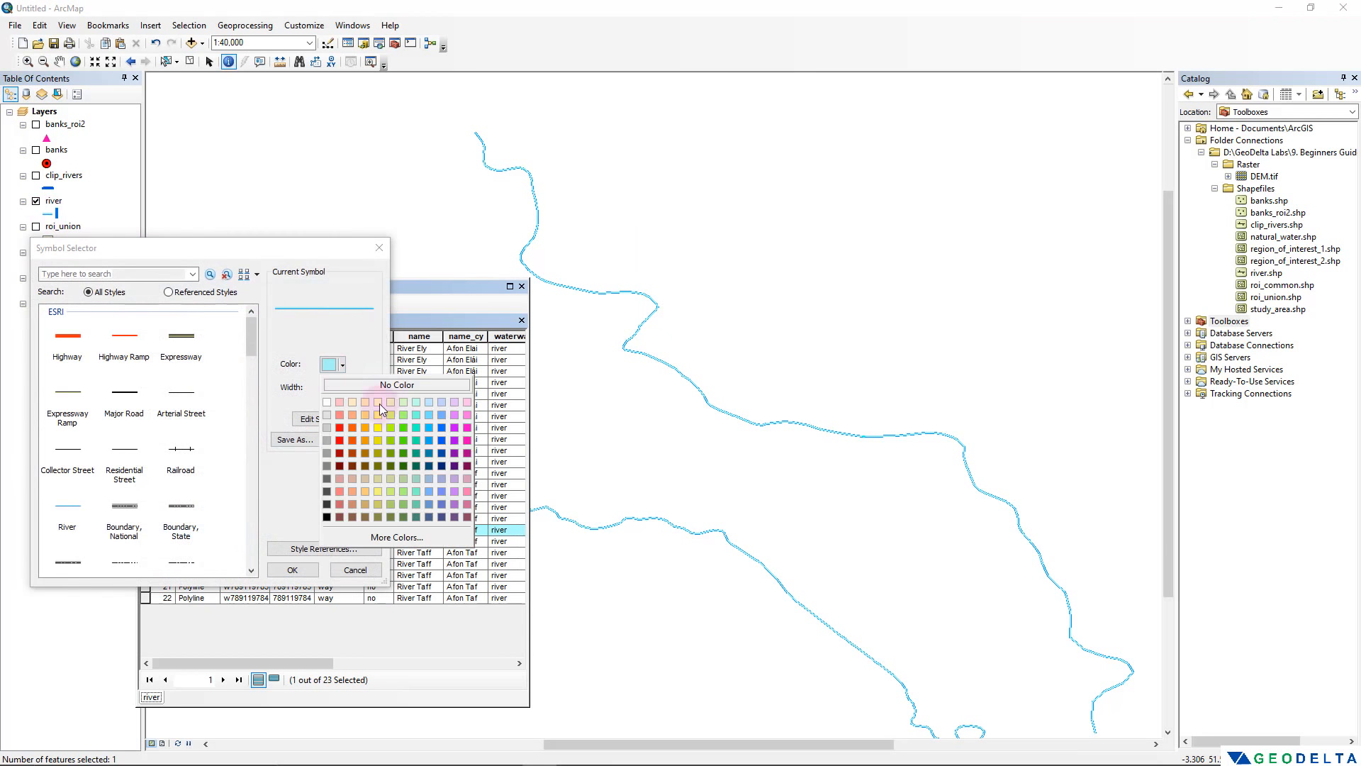
click(440, 456)
click(292, 570)
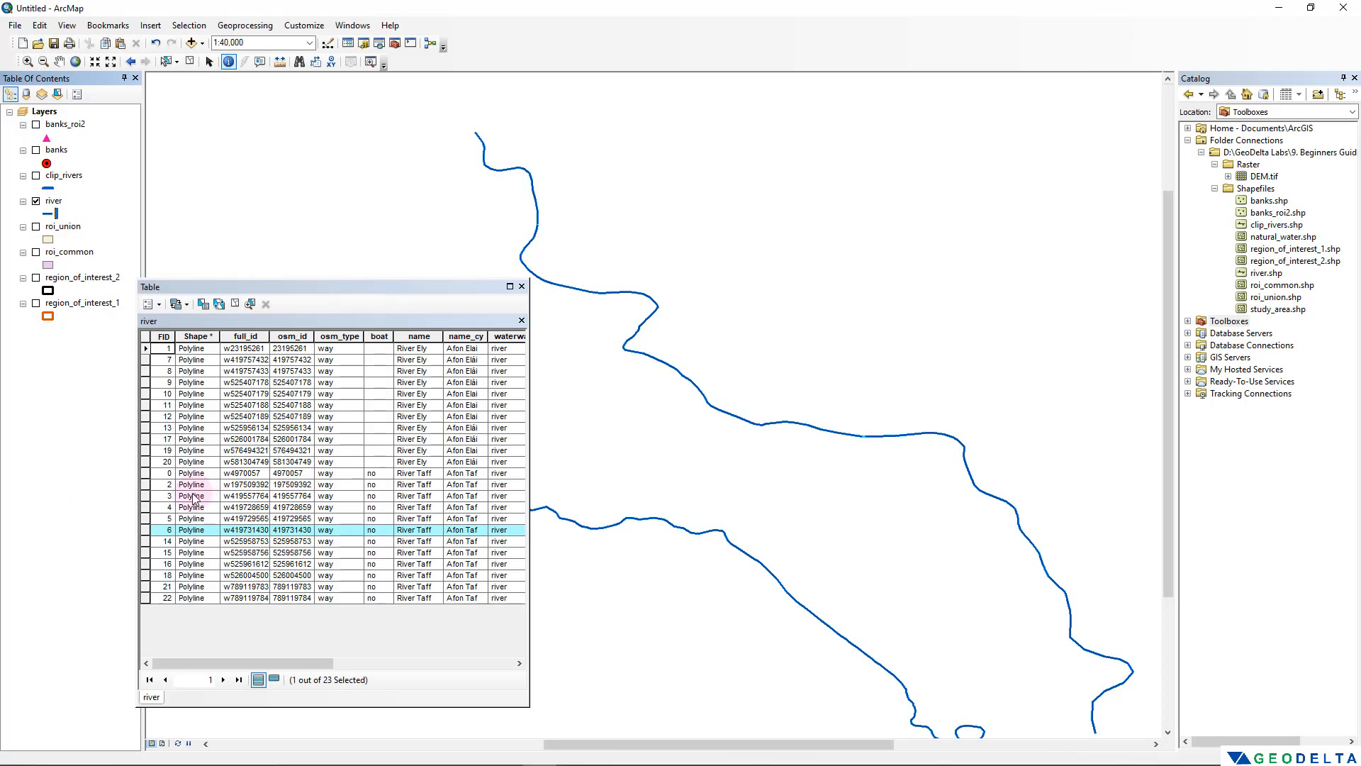
Select individual River Taff records one at a time to examine which segment of the river each represents
click(145, 519)
click(146, 496)
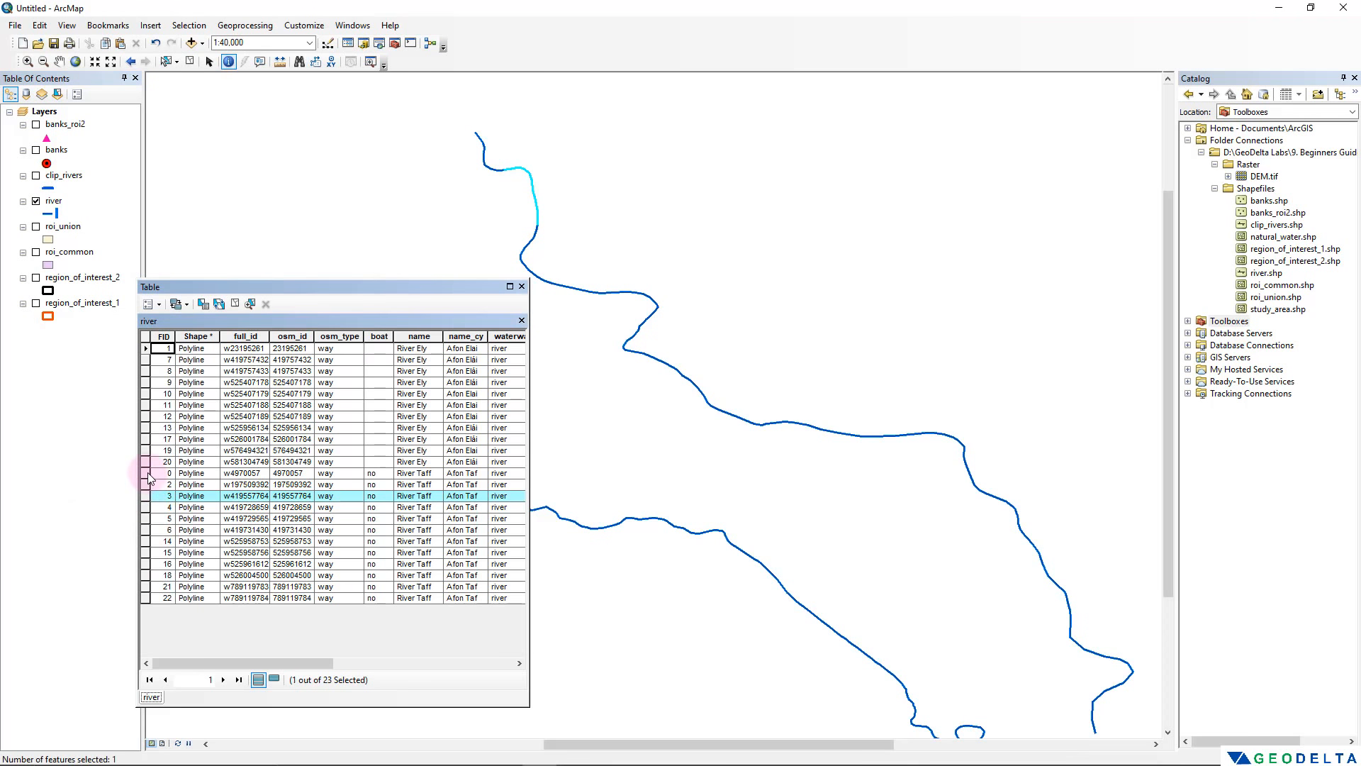
click(146, 472)
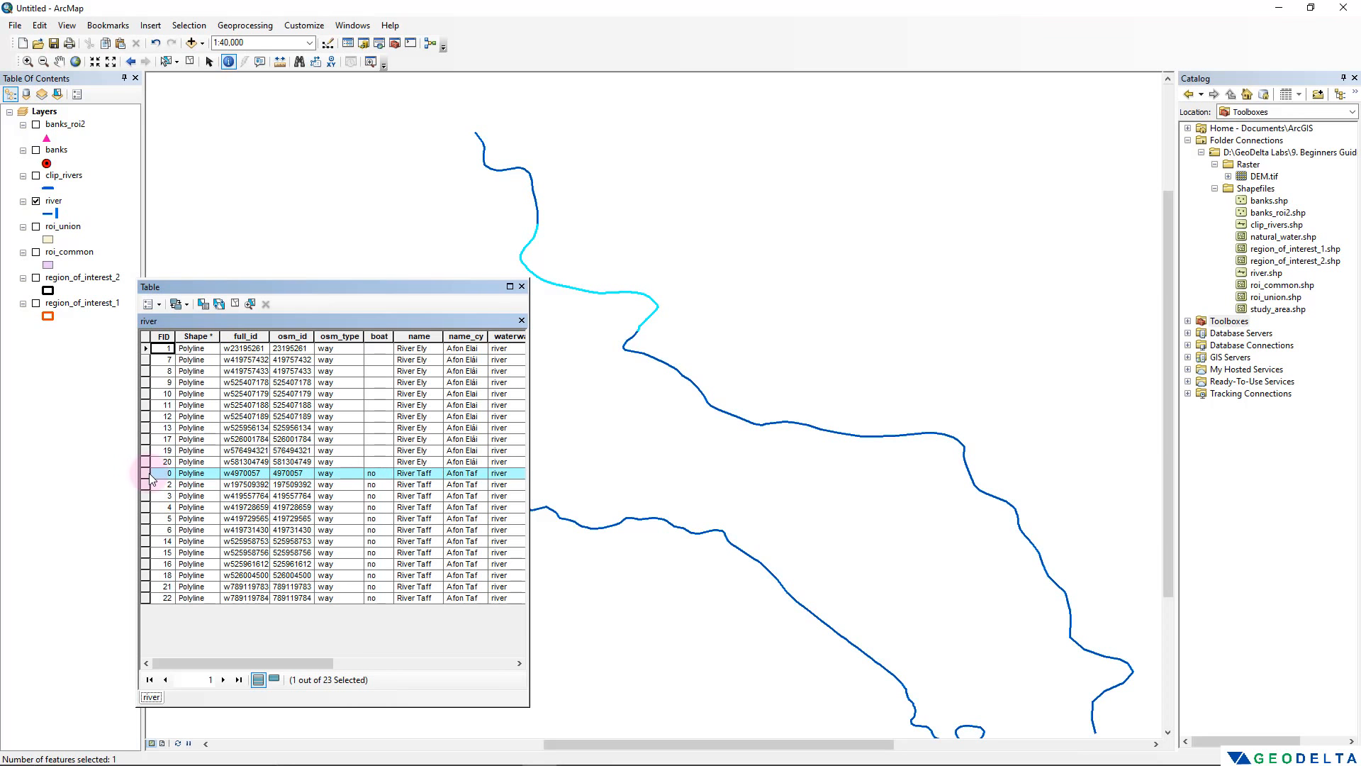
click(148, 484)
click(148, 496)
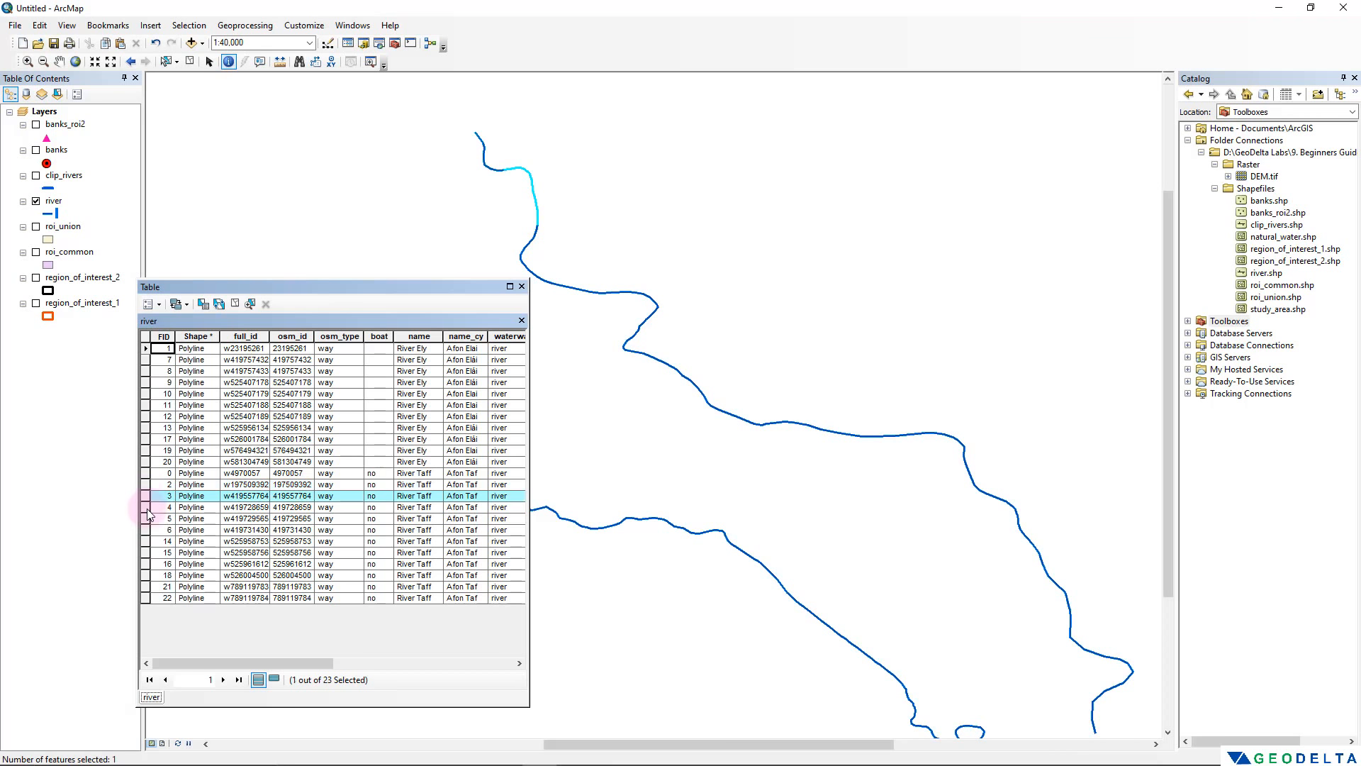
click(147, 518)
click(147, 530)
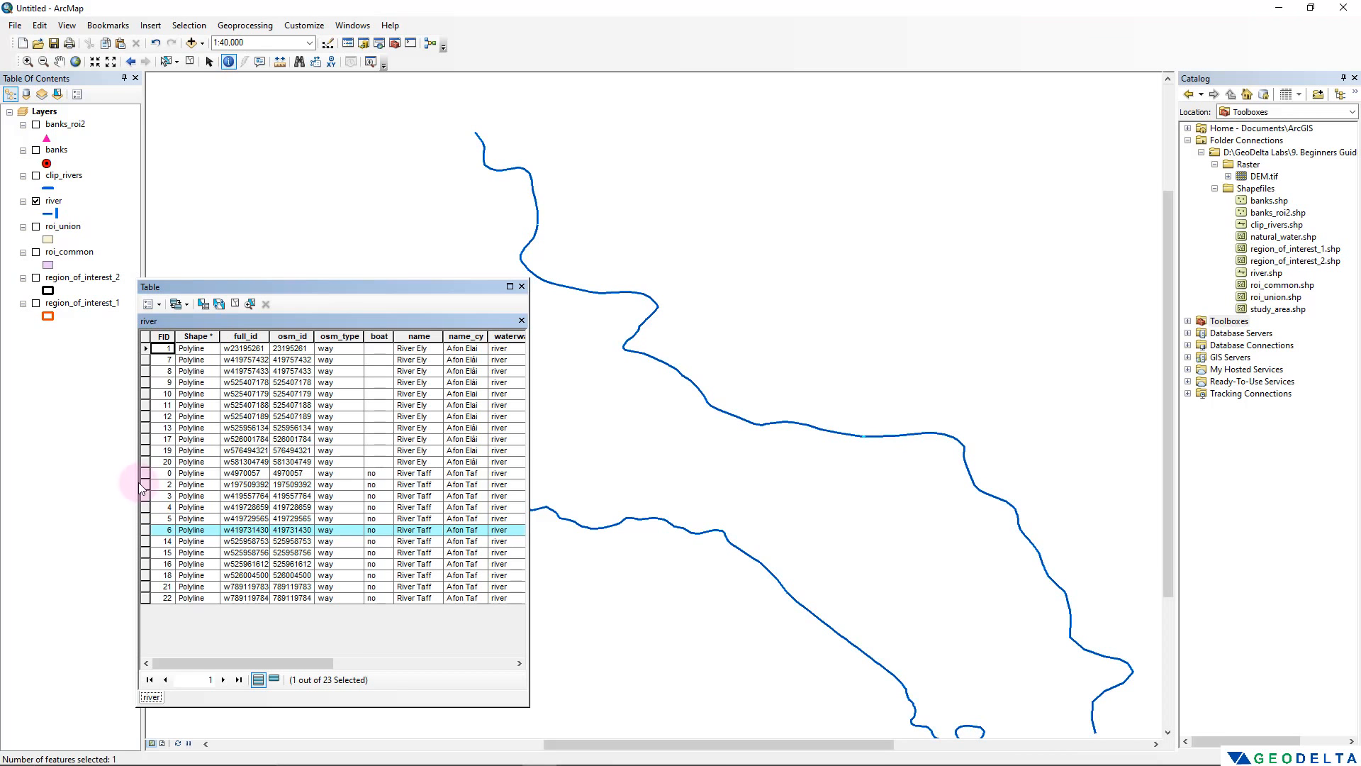
Compare the two rivers on the map by selecting all River Taff records, switching the selection to River Ely, and clearing it
drag(146, 472, 134, 596)
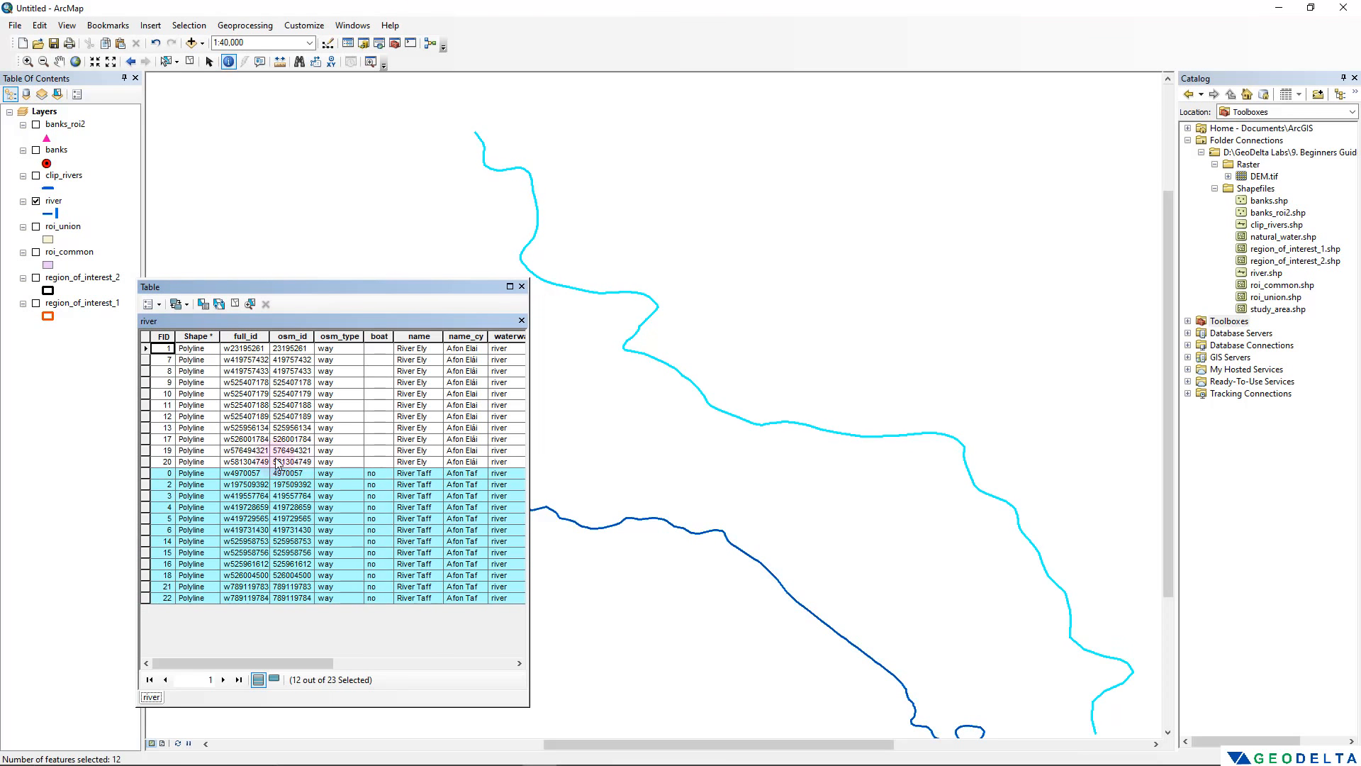
key(ctrl+u)
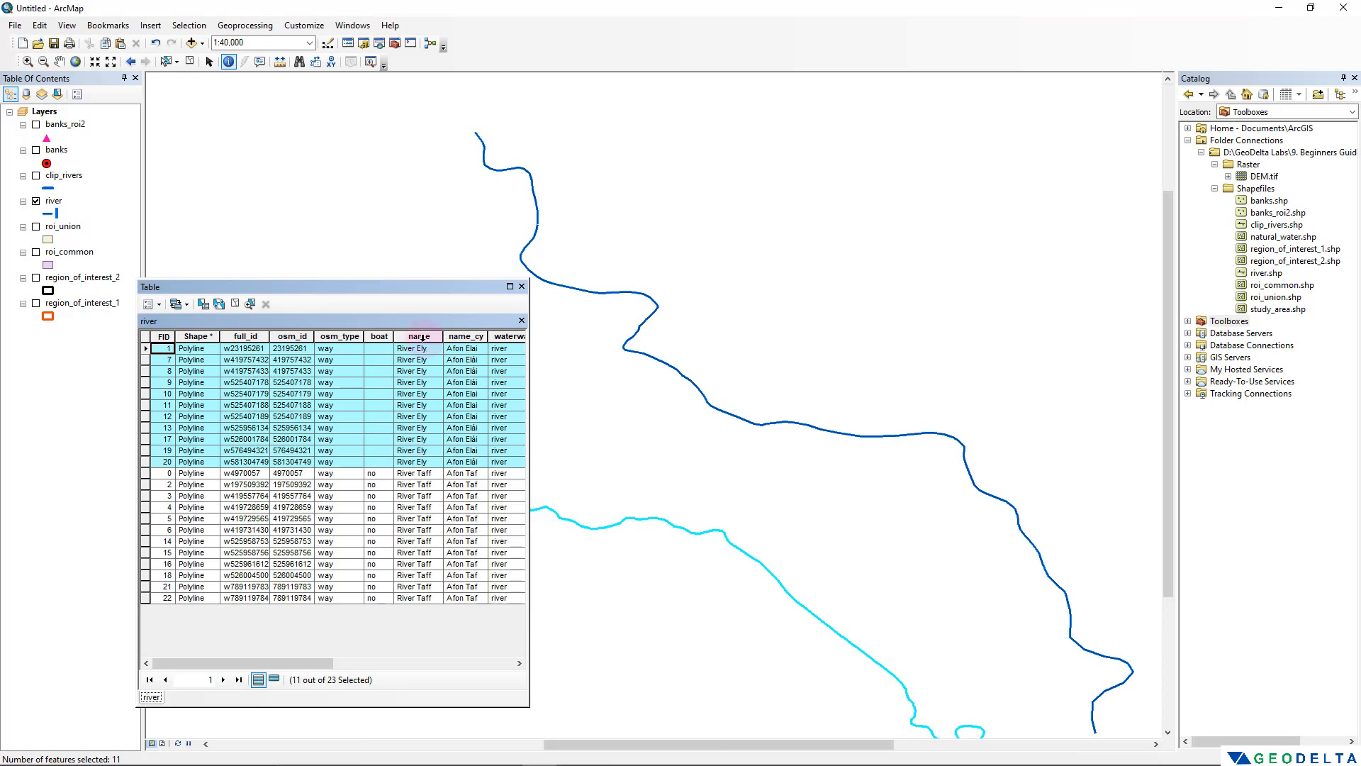
click(236, 305)
Search the tools for dissolve and open the Dissolve (Data Management) tool
click(380, 44)
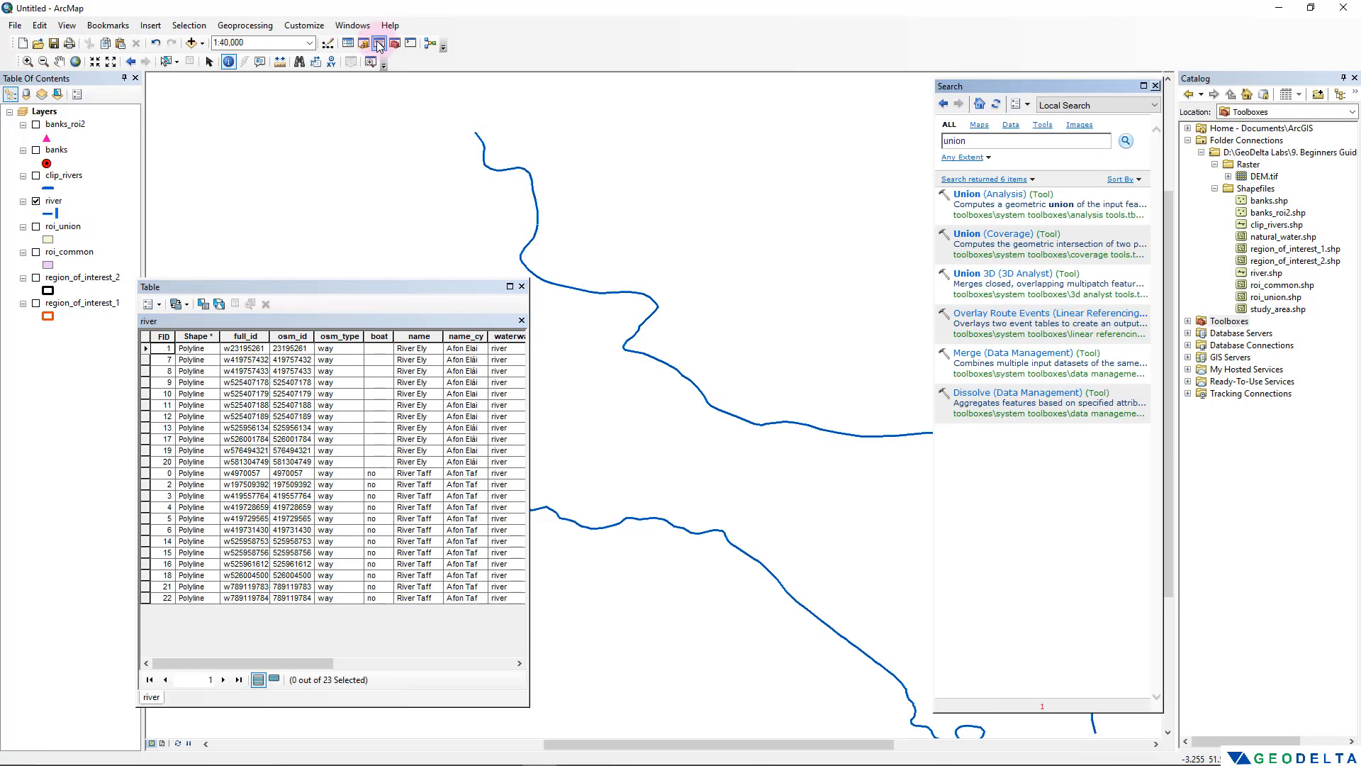
double_click(955, 141)
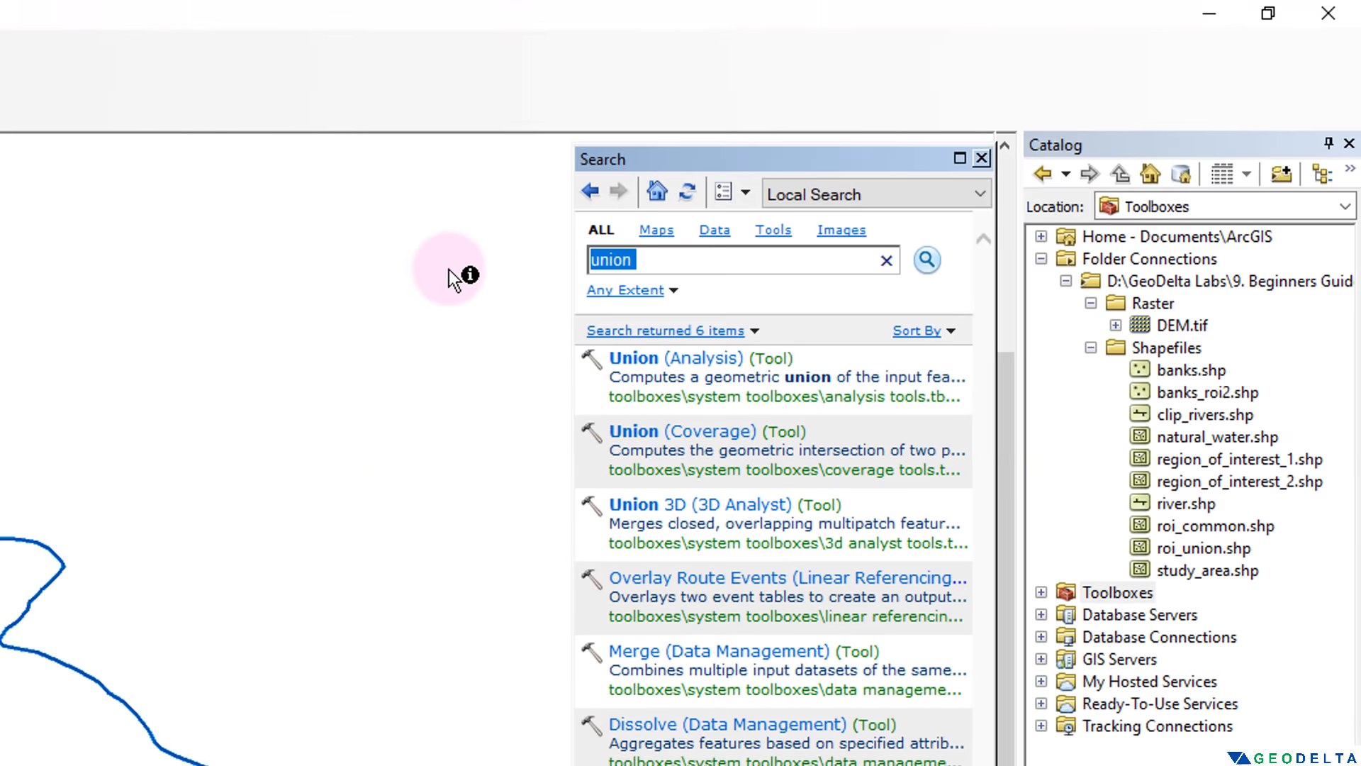
text(dissol)
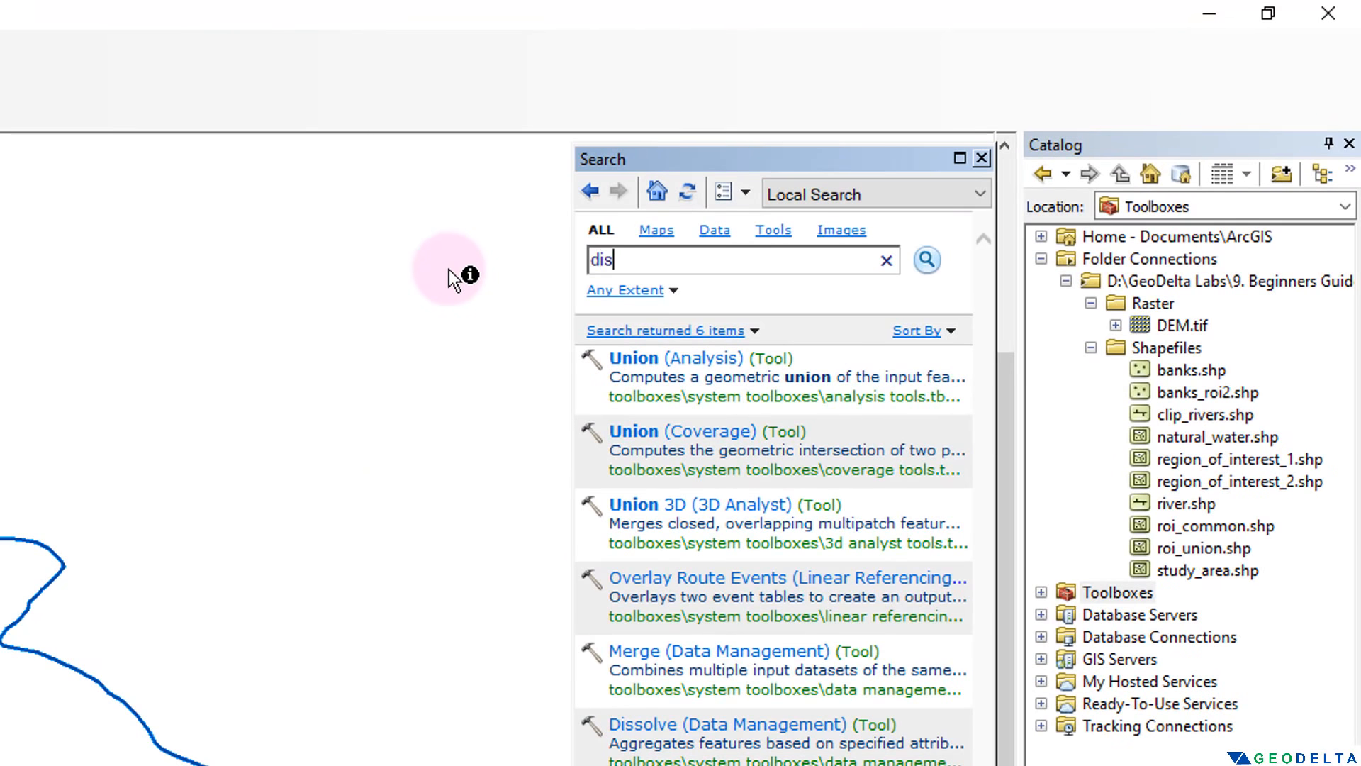
text(ve)
key(Return)
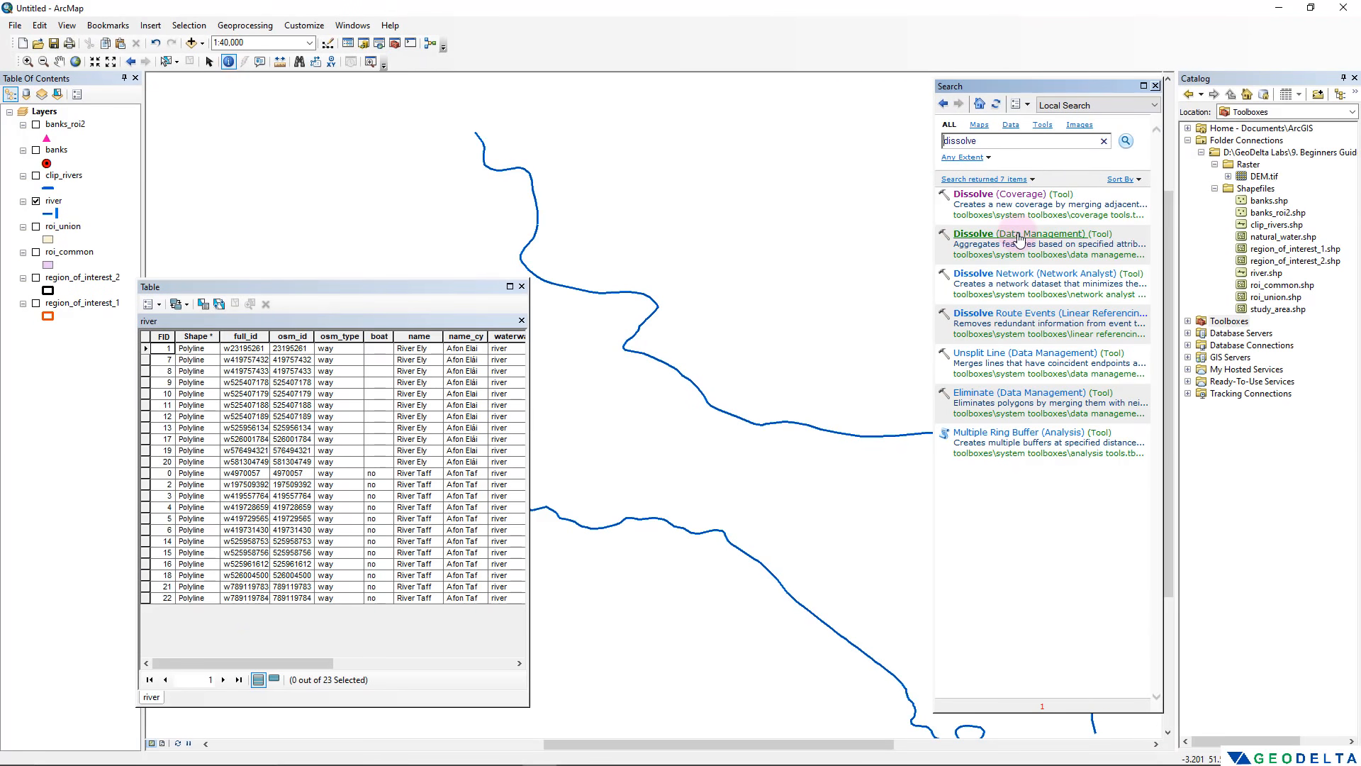
click(1021, 237)
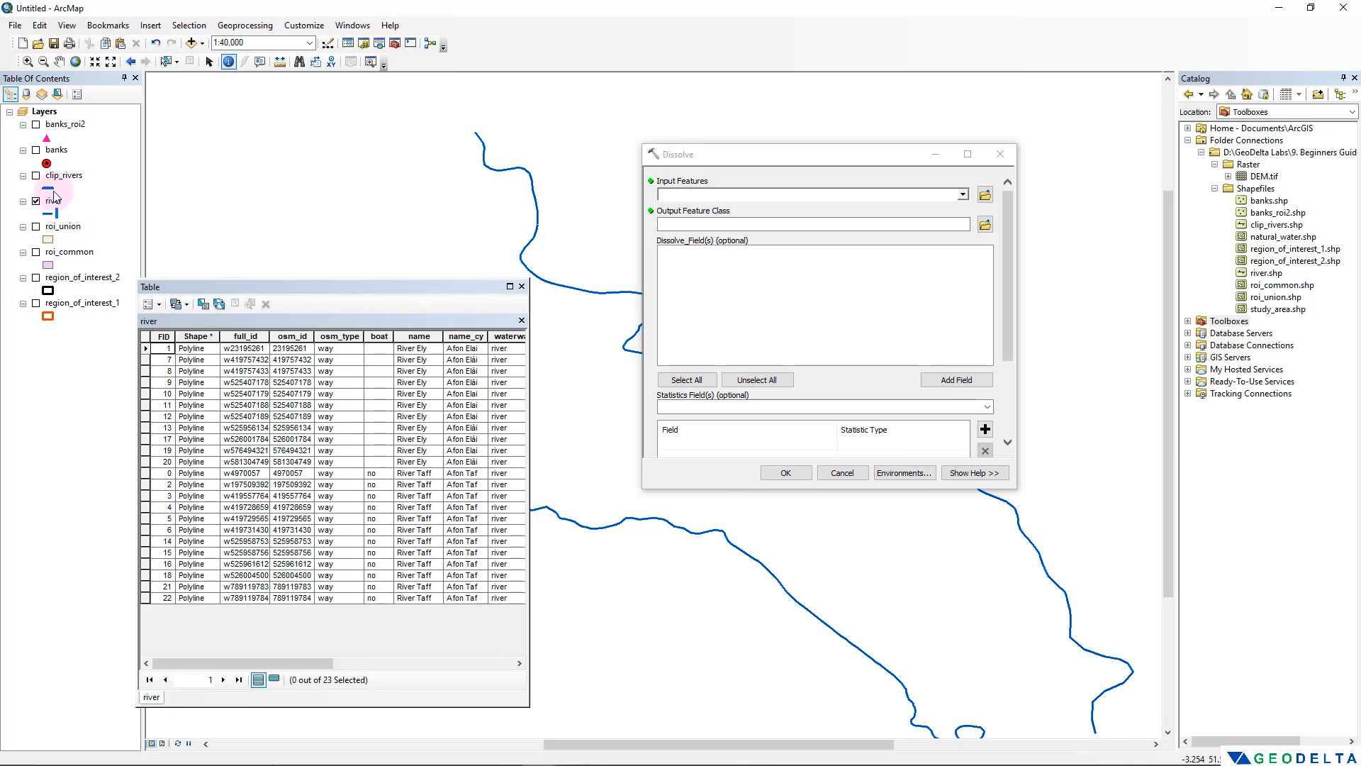
Set river as the Dissolve input and save the output as rivers_dissolve in the Shapefiles folder
drag(54, 199, 681, 197)
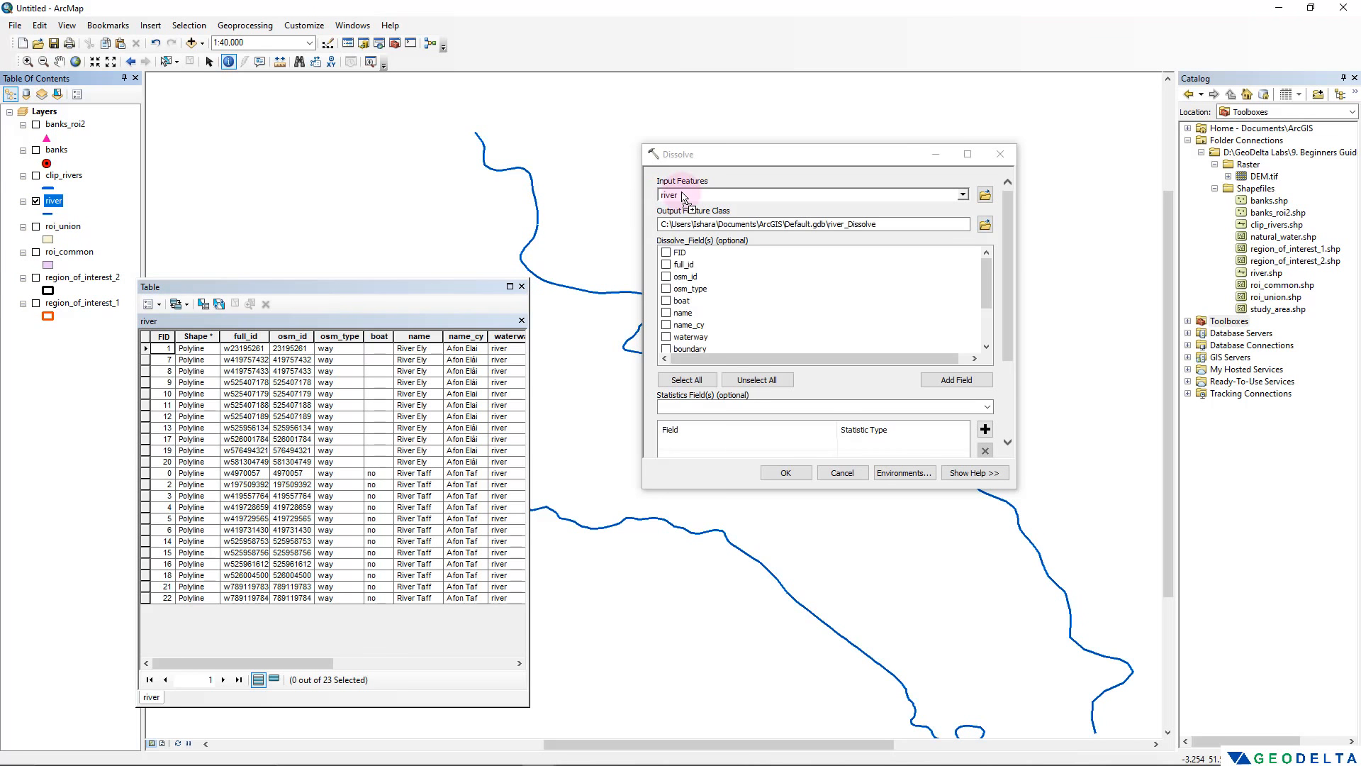
drag(739, 145, 735, 81)
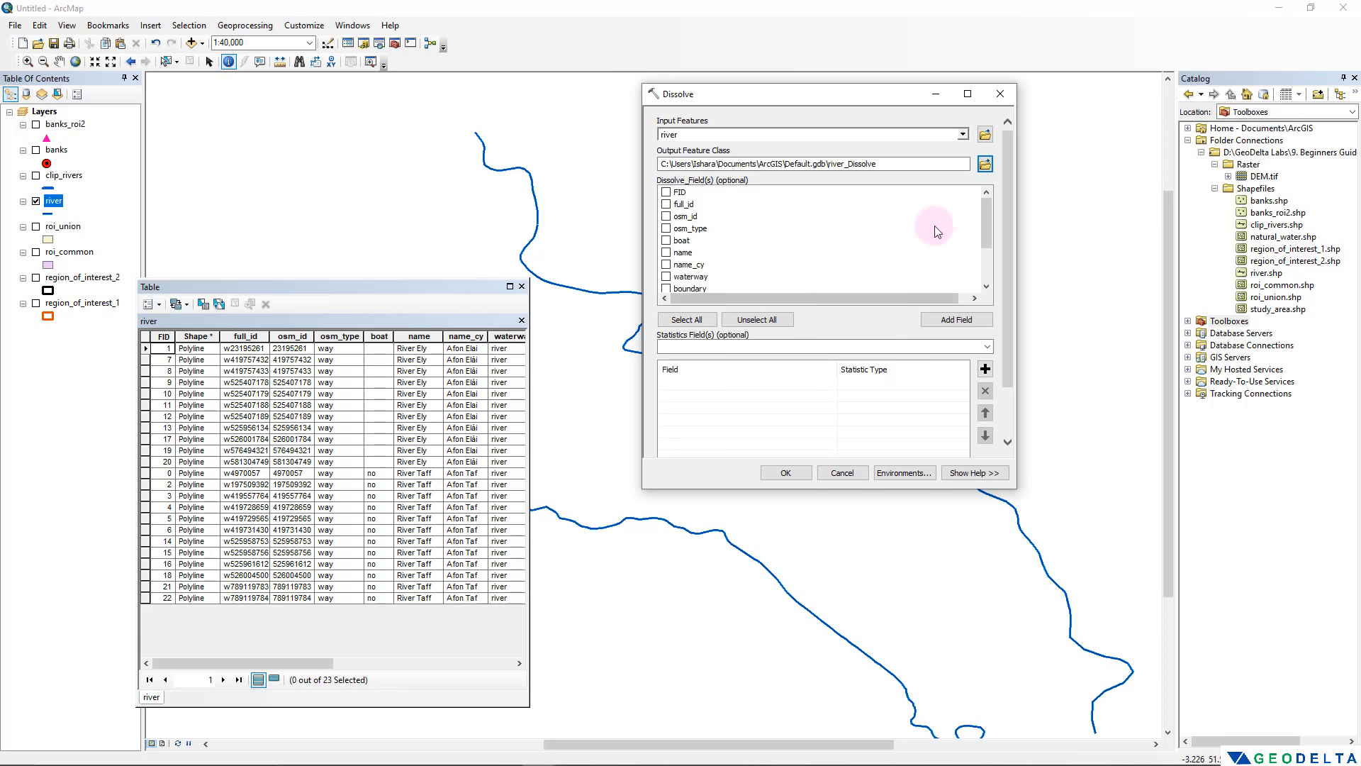
click(985, 164)
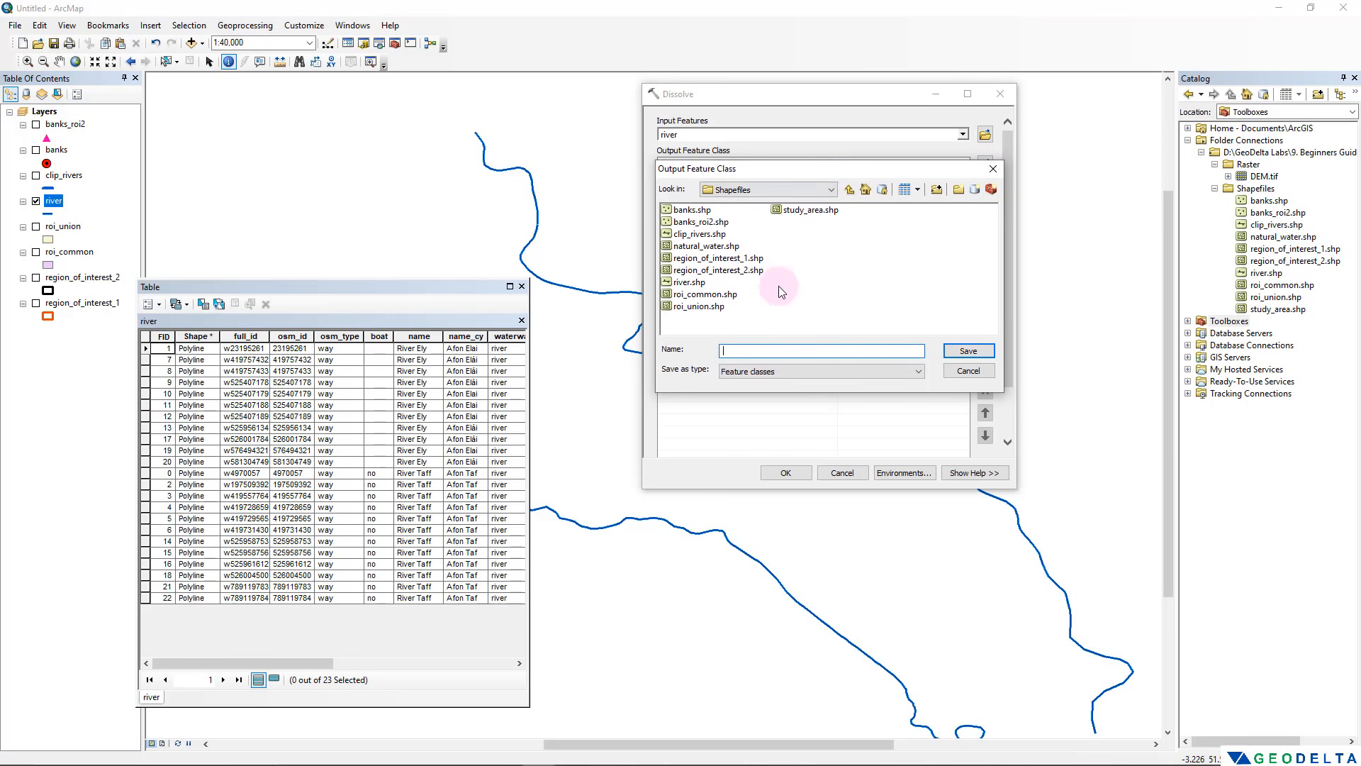
text(rivers_dis)
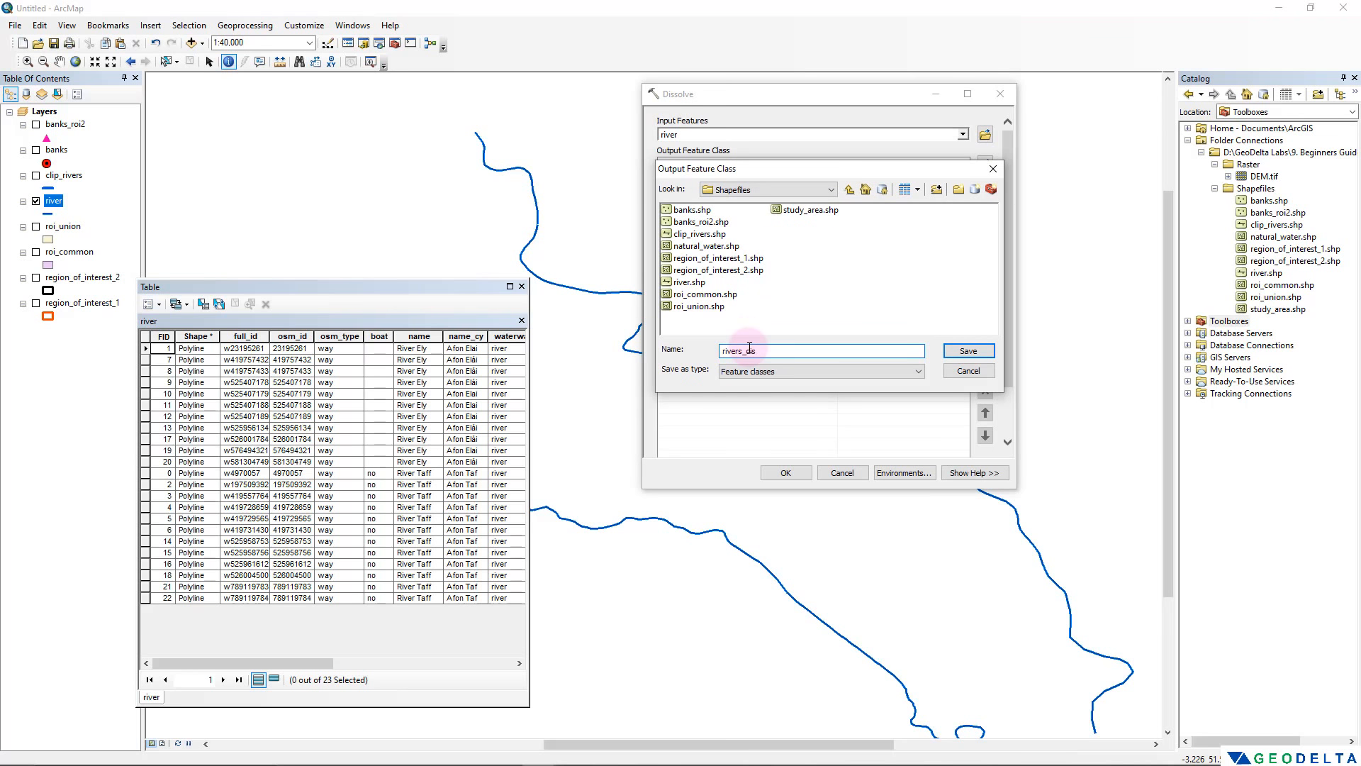
text(solve)
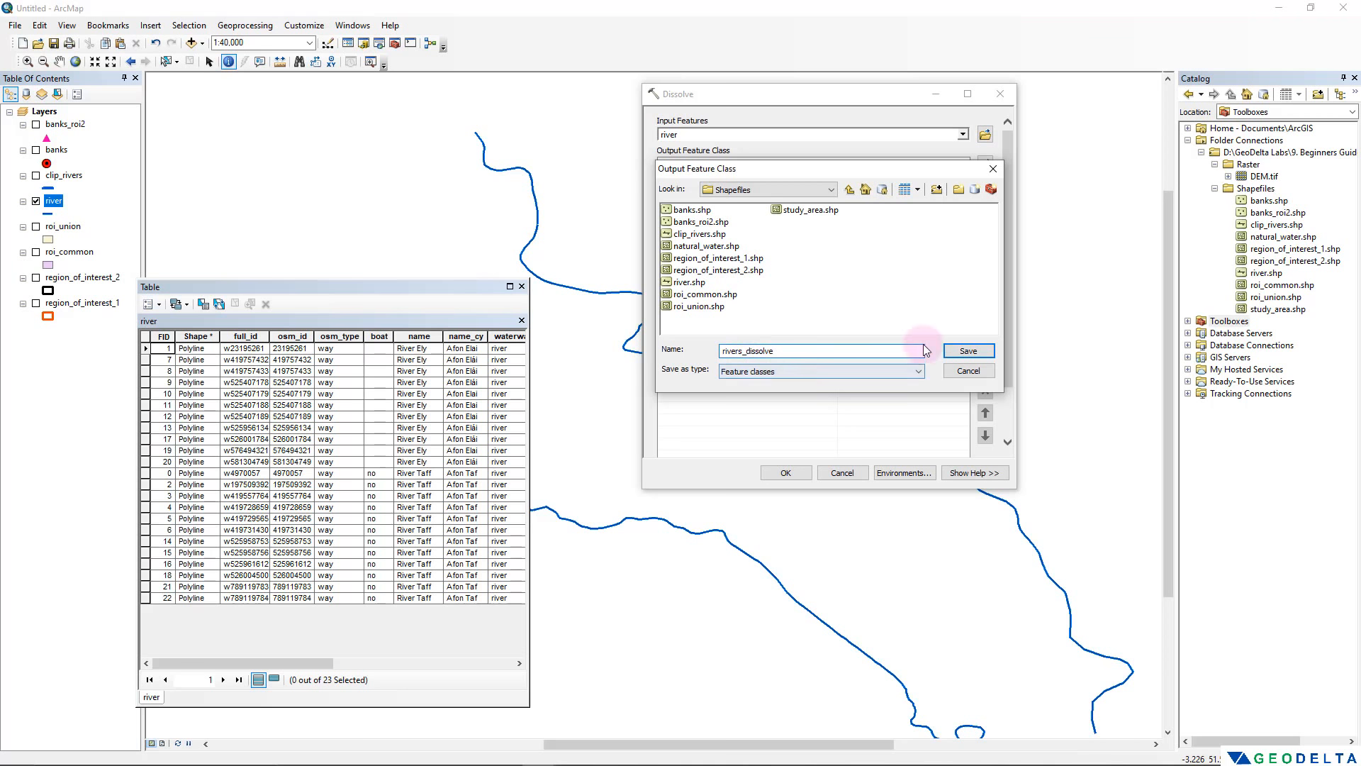
click(948, 350)
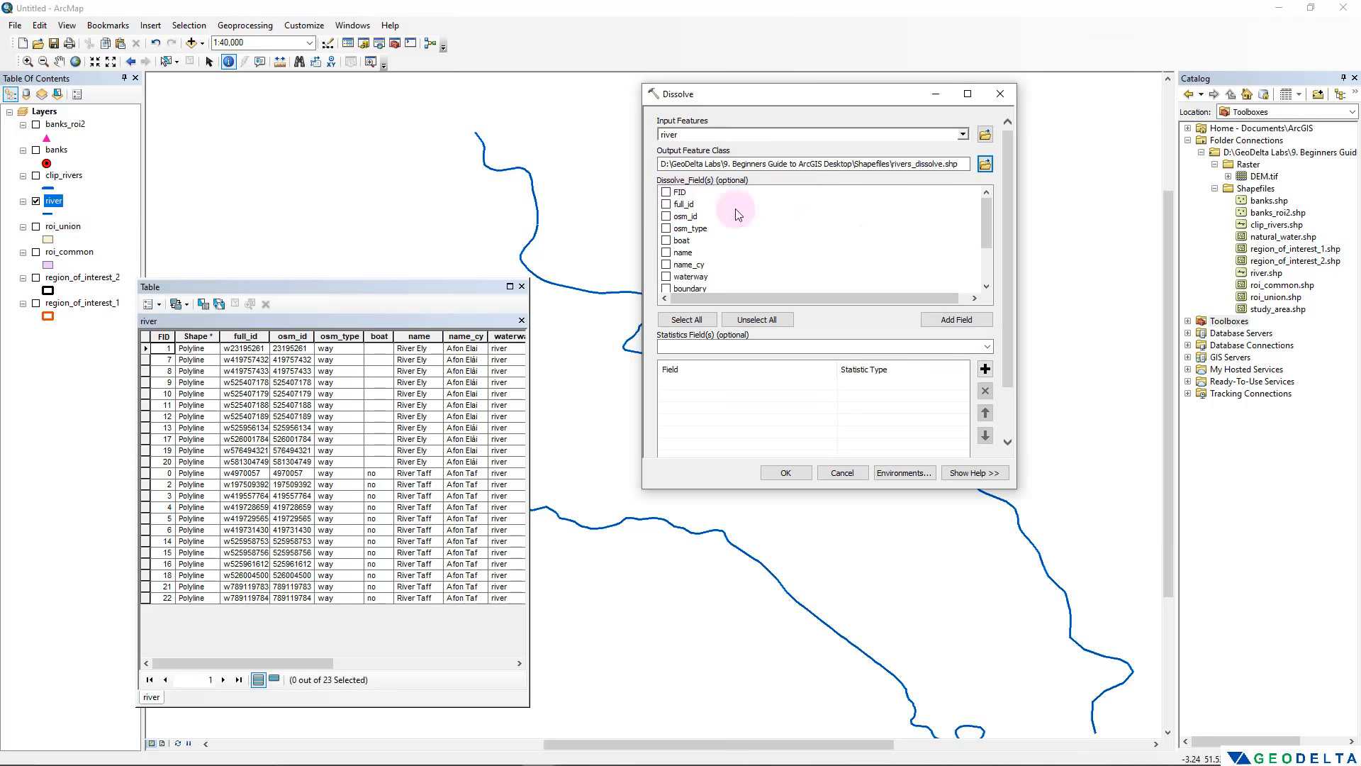
Choose name as the dissolve field, run the Dissolve tool, and close the river attribute table
mouse_move(990, 226)
mouse_down()
mouse_move(986, 260)
mouse_move(990, 204)
mouse_up()
click(416, 338)
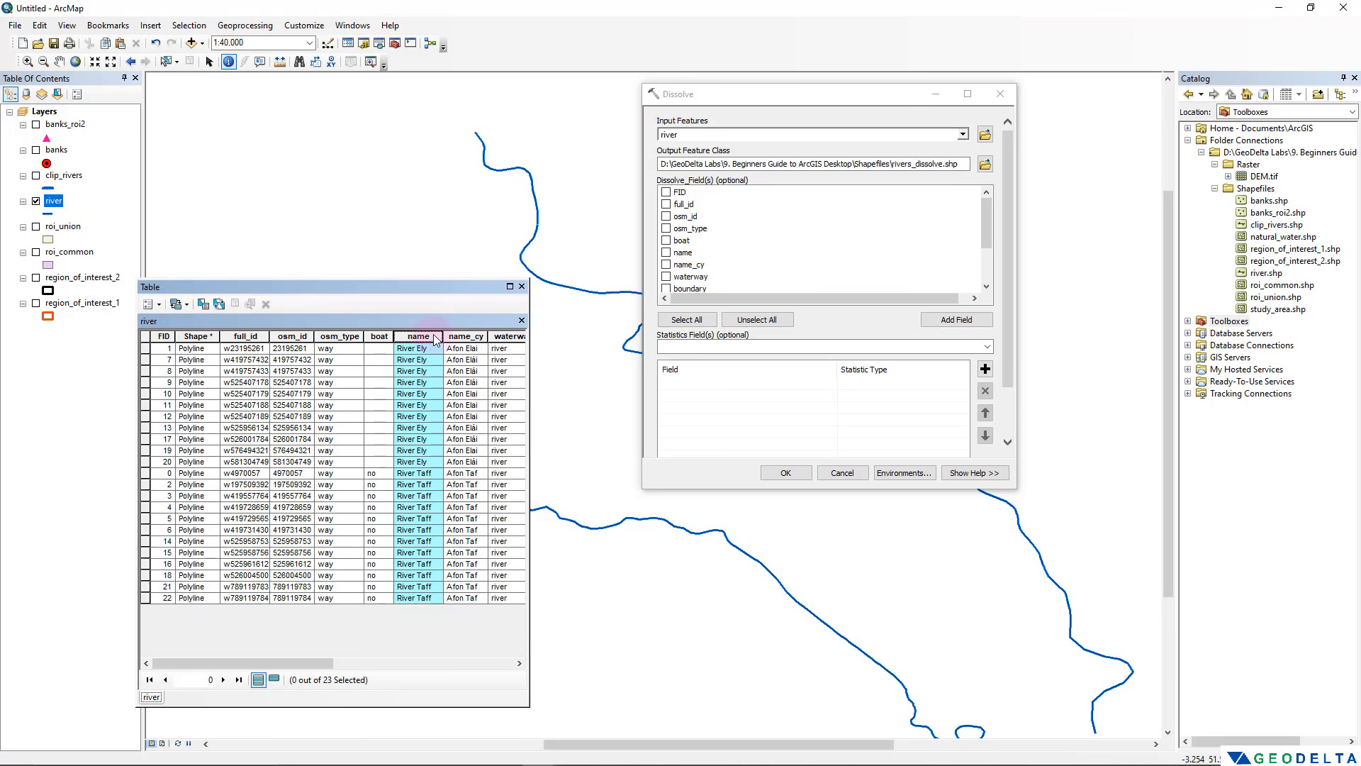
click(667, 253)
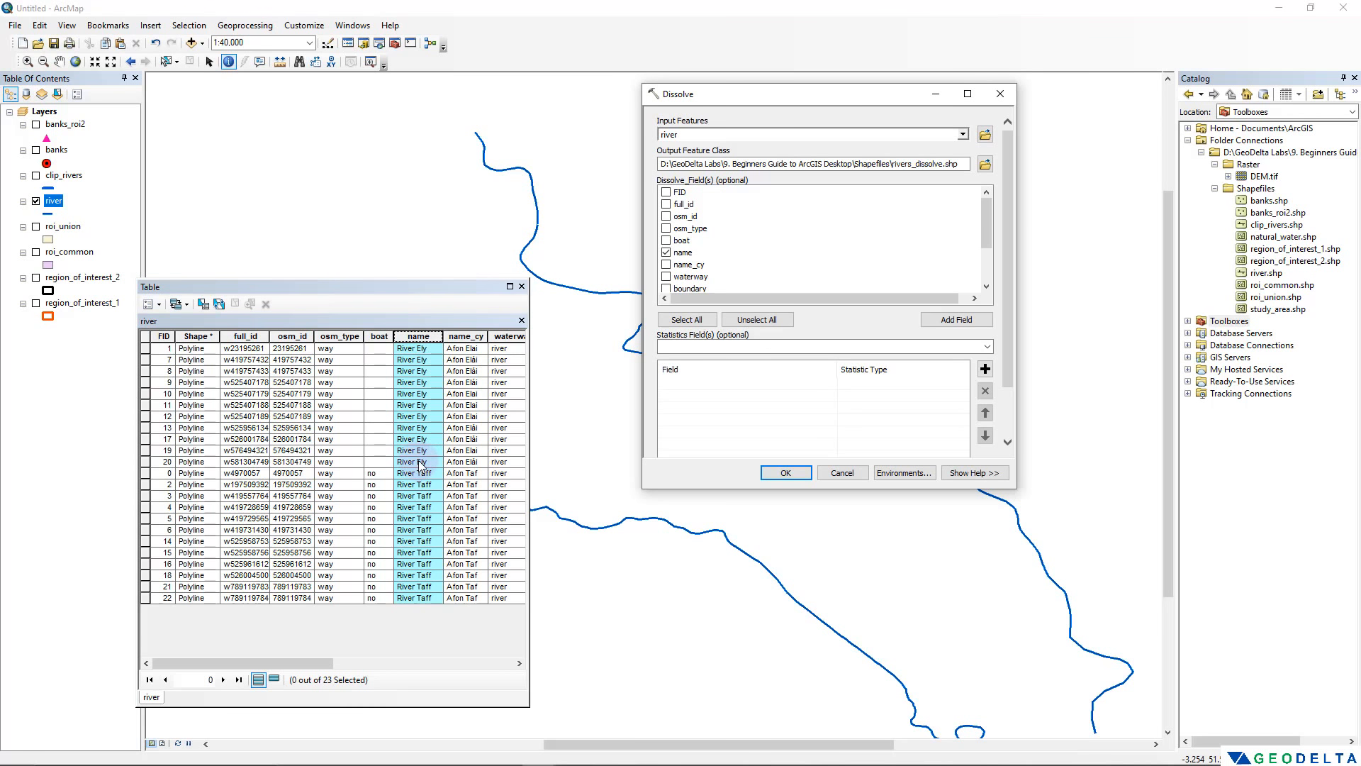
click(800, 468)
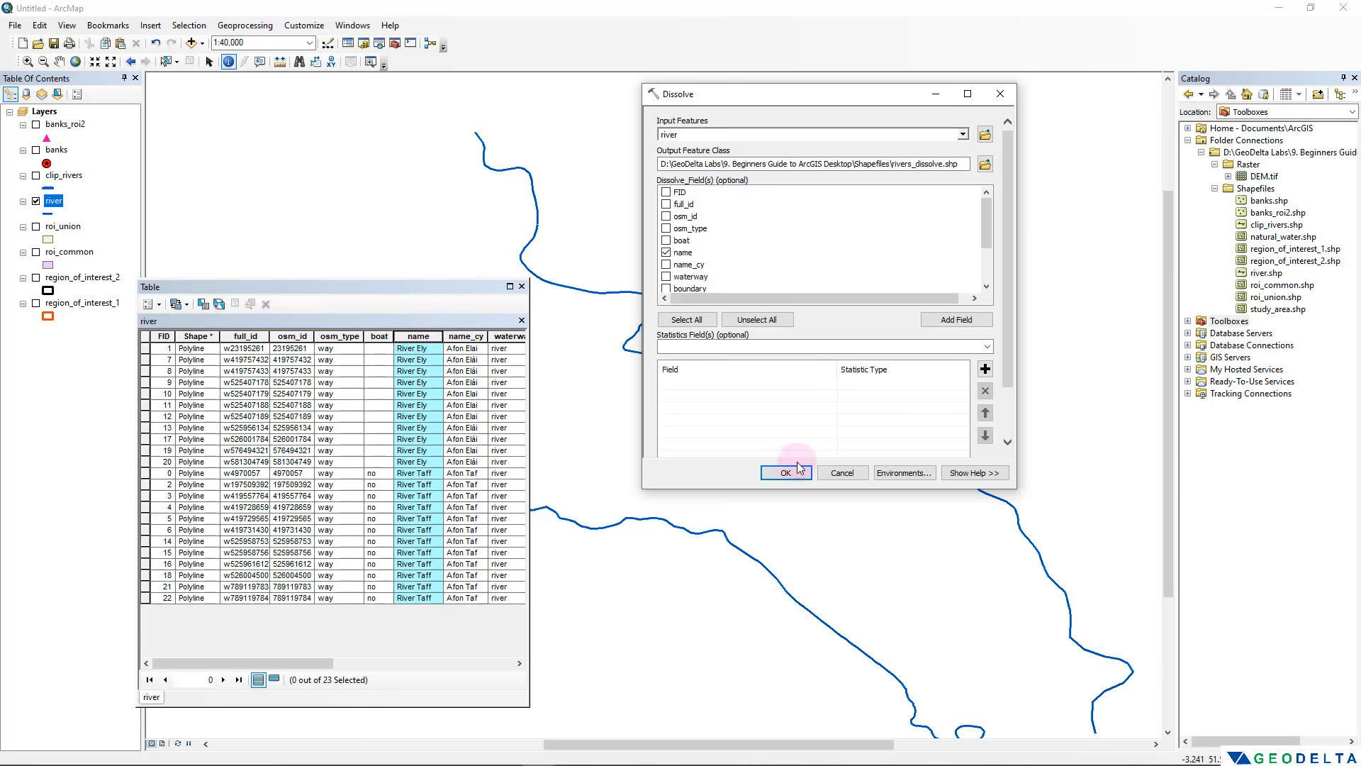
click(785, 479)
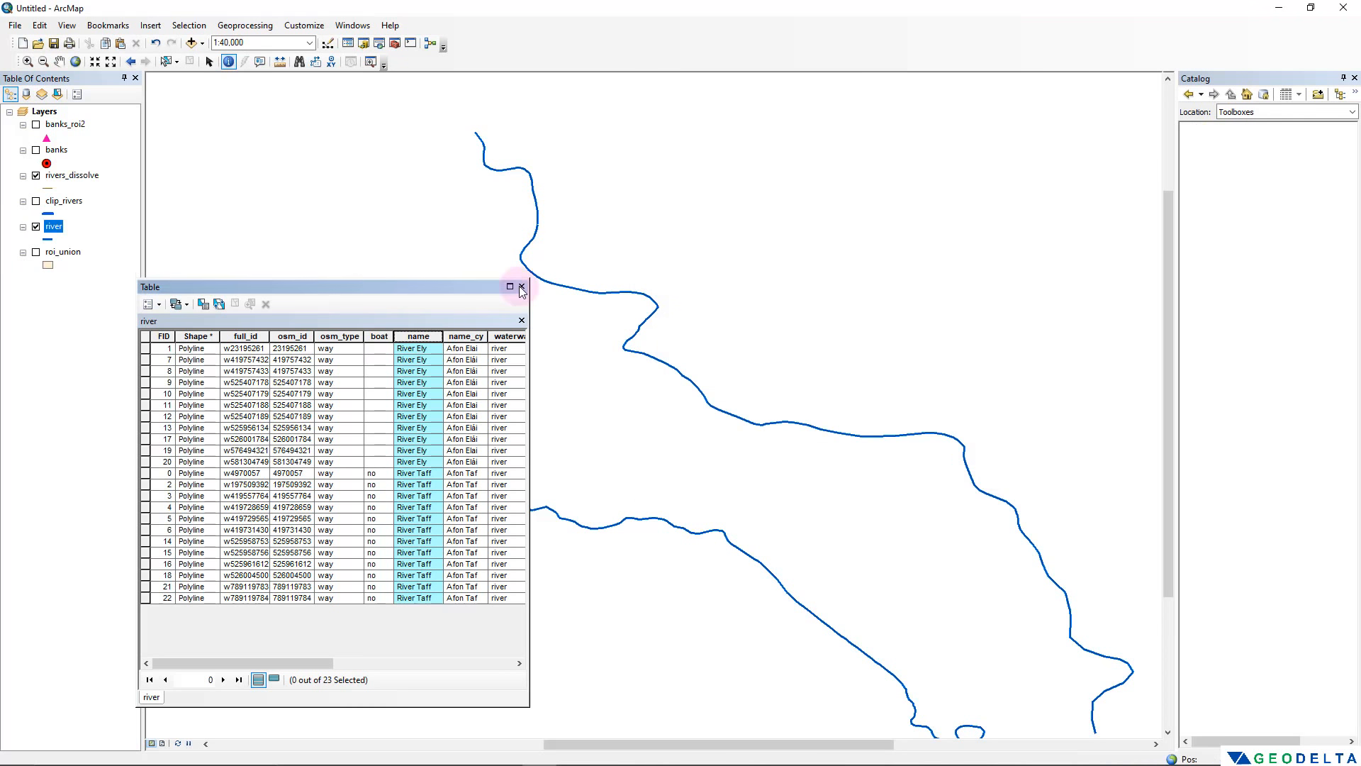
click(521, 287)
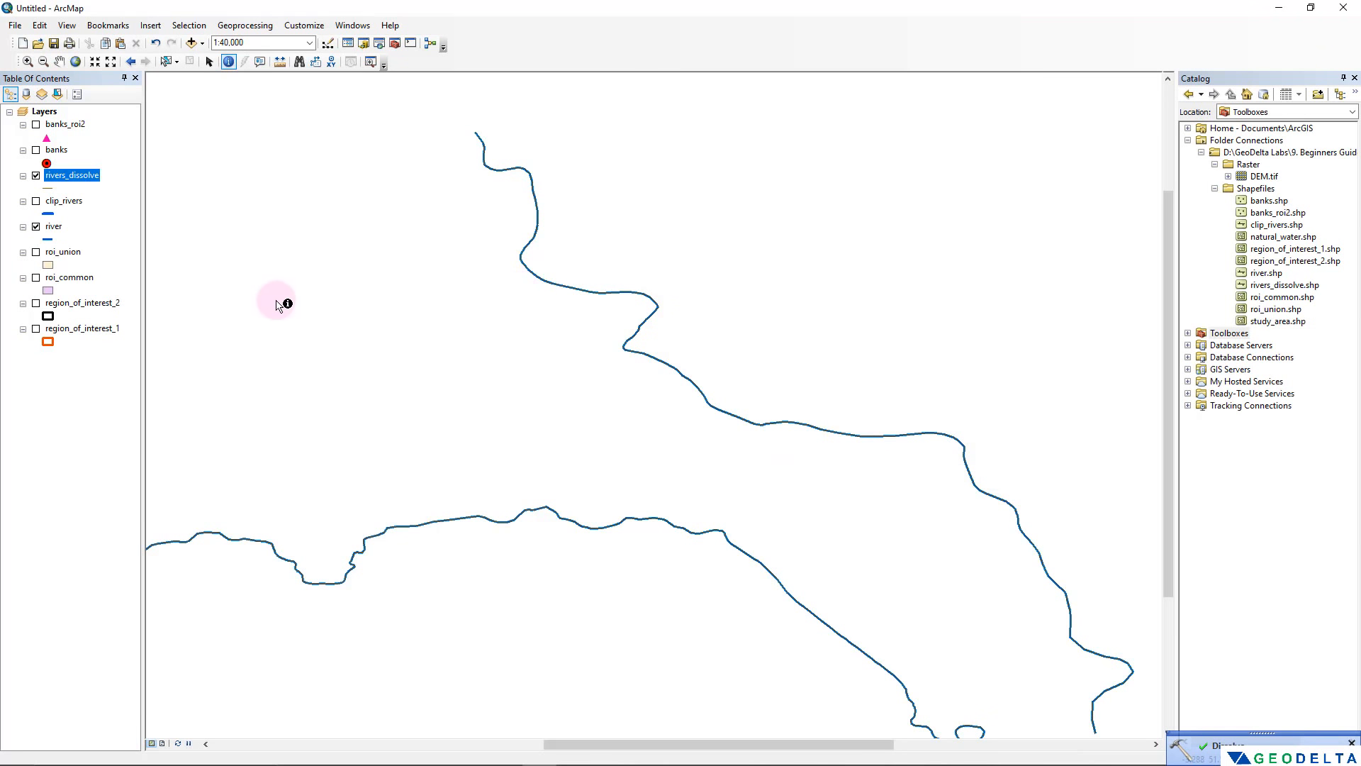
Give the rivers_dissolve layer a thicker magenta-pink line symbol
scroll(338, 320, down, 1)
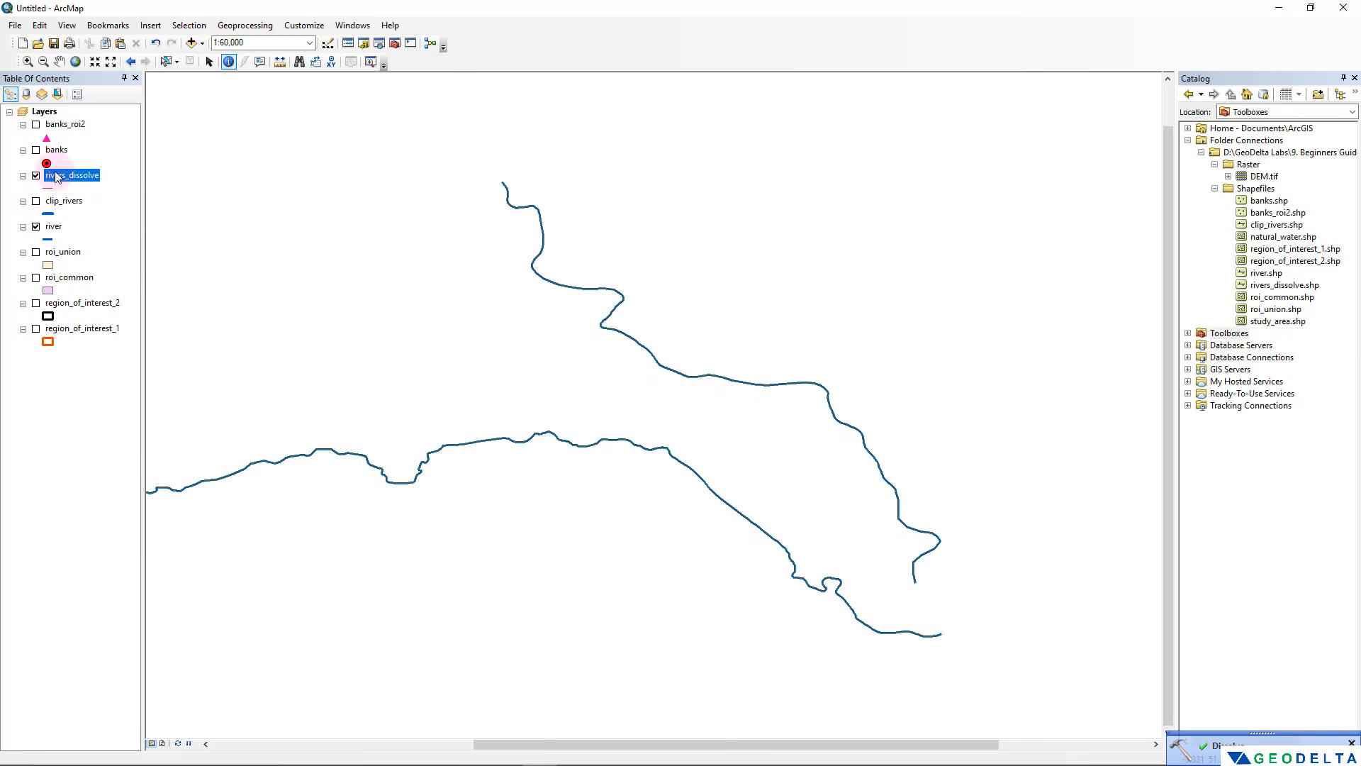
click(48, 188)
click(339, 365)
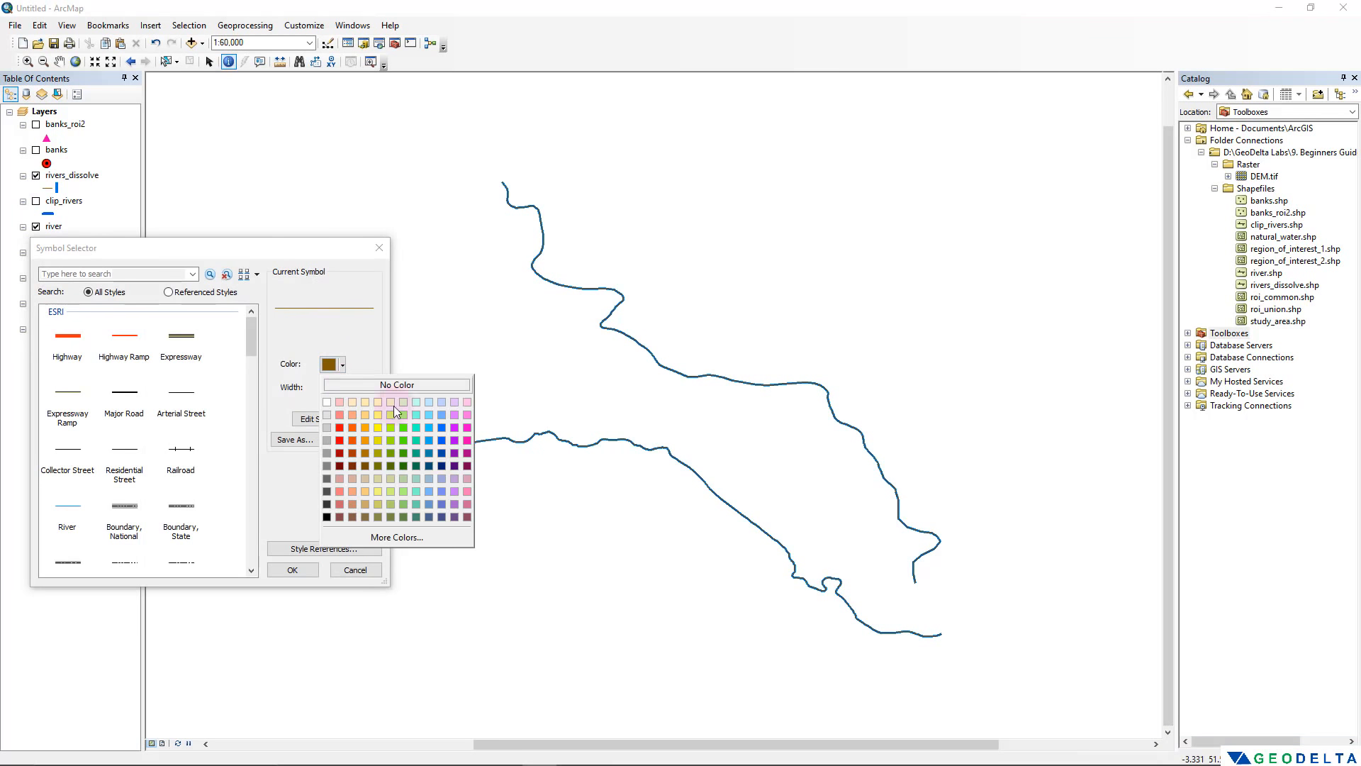
click(471, 440)
click(352, 385)
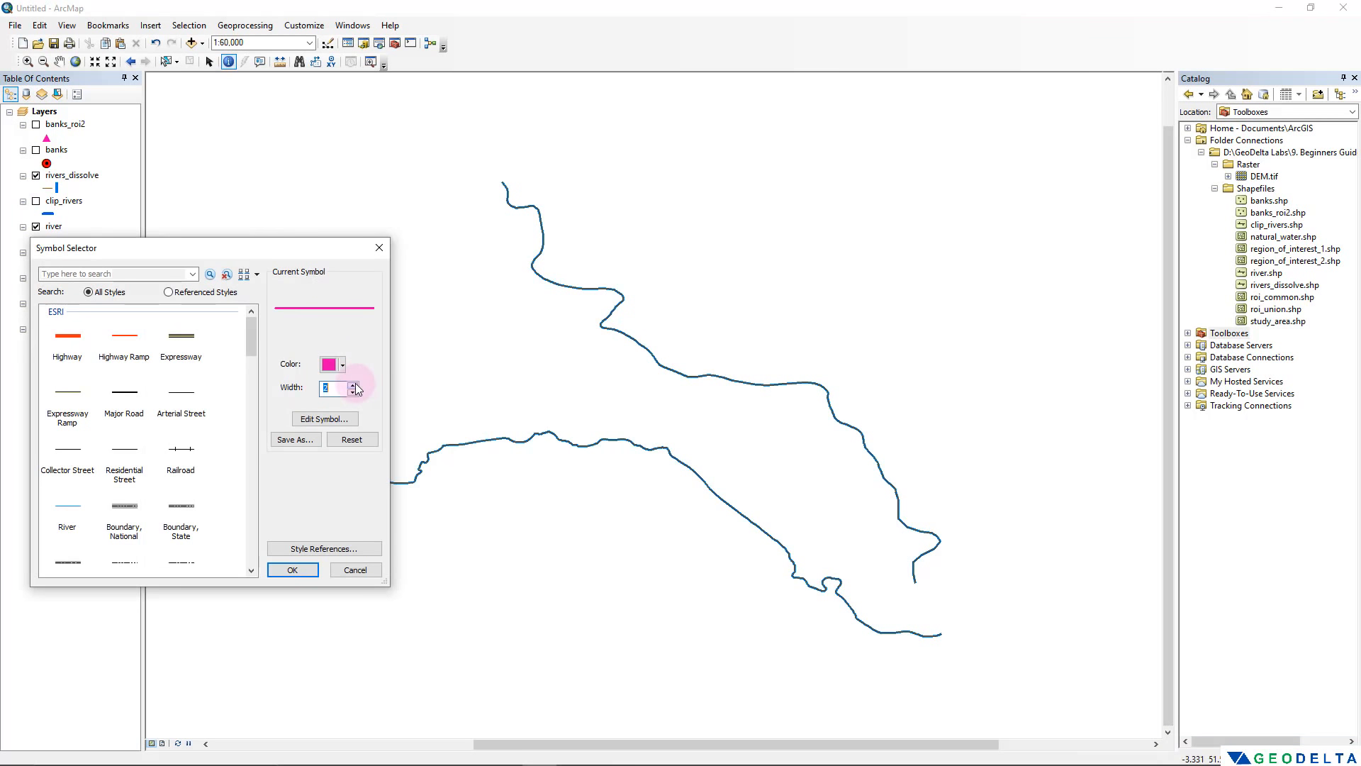
click(352, 384)
click(298, 570)
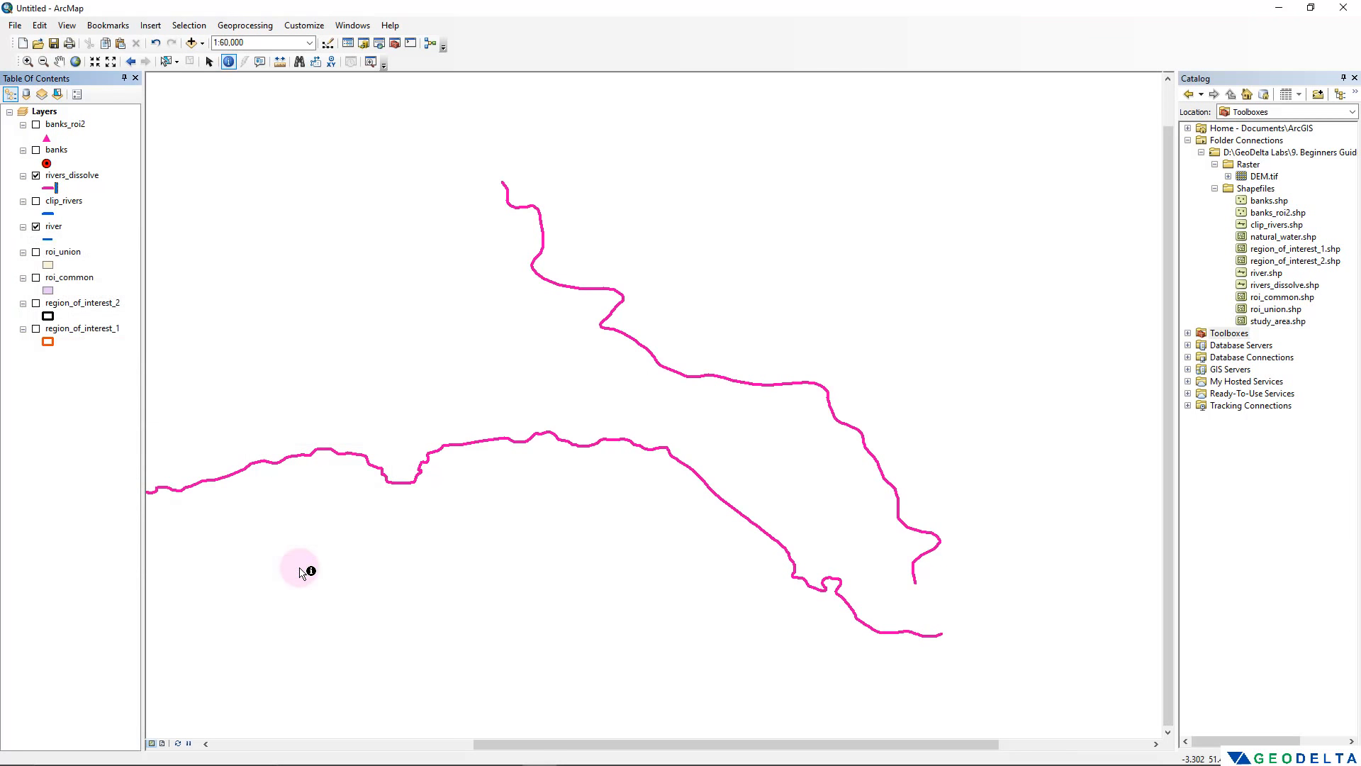
Turn rivers_dissolve off and back on to compare it with the original river layer across the full extent
drag(305, 568, 605, 486)
scroll(604, 487, up, 2)
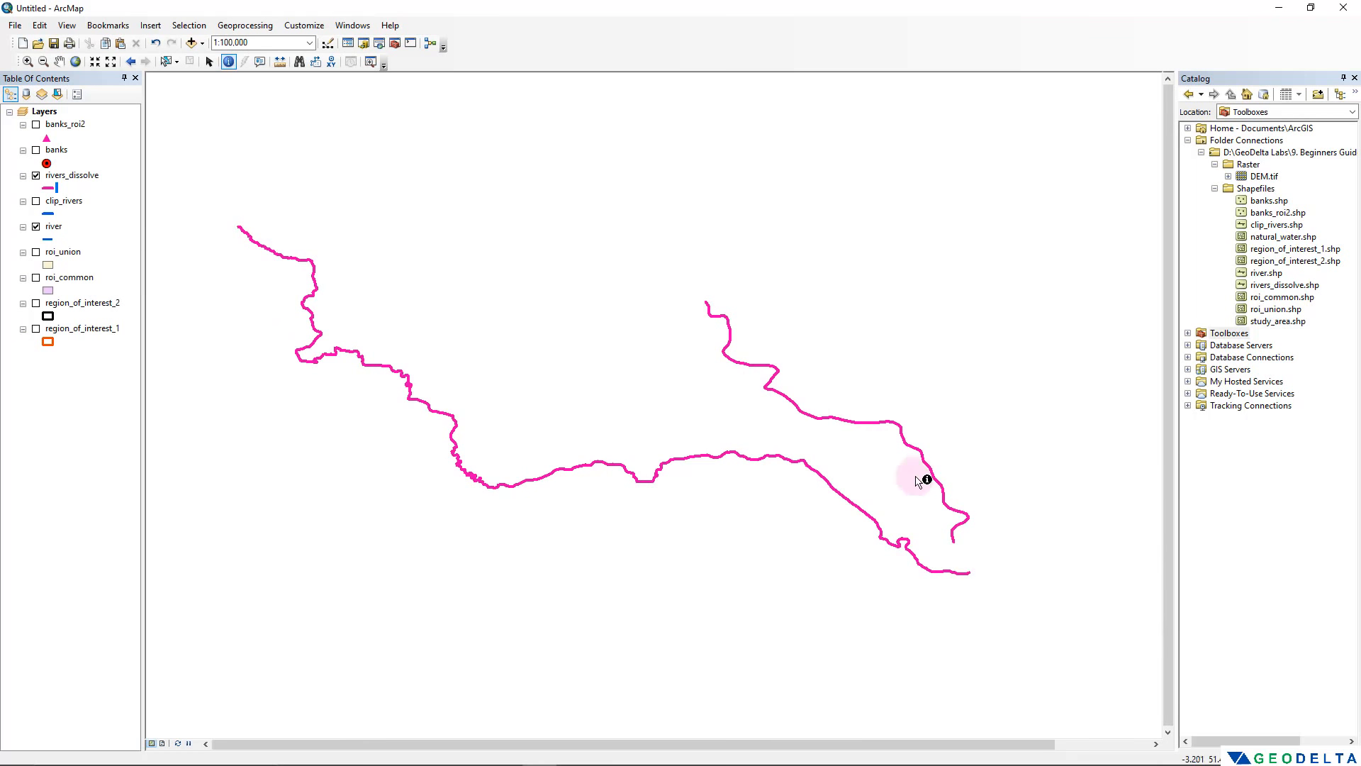
click(36, 176)
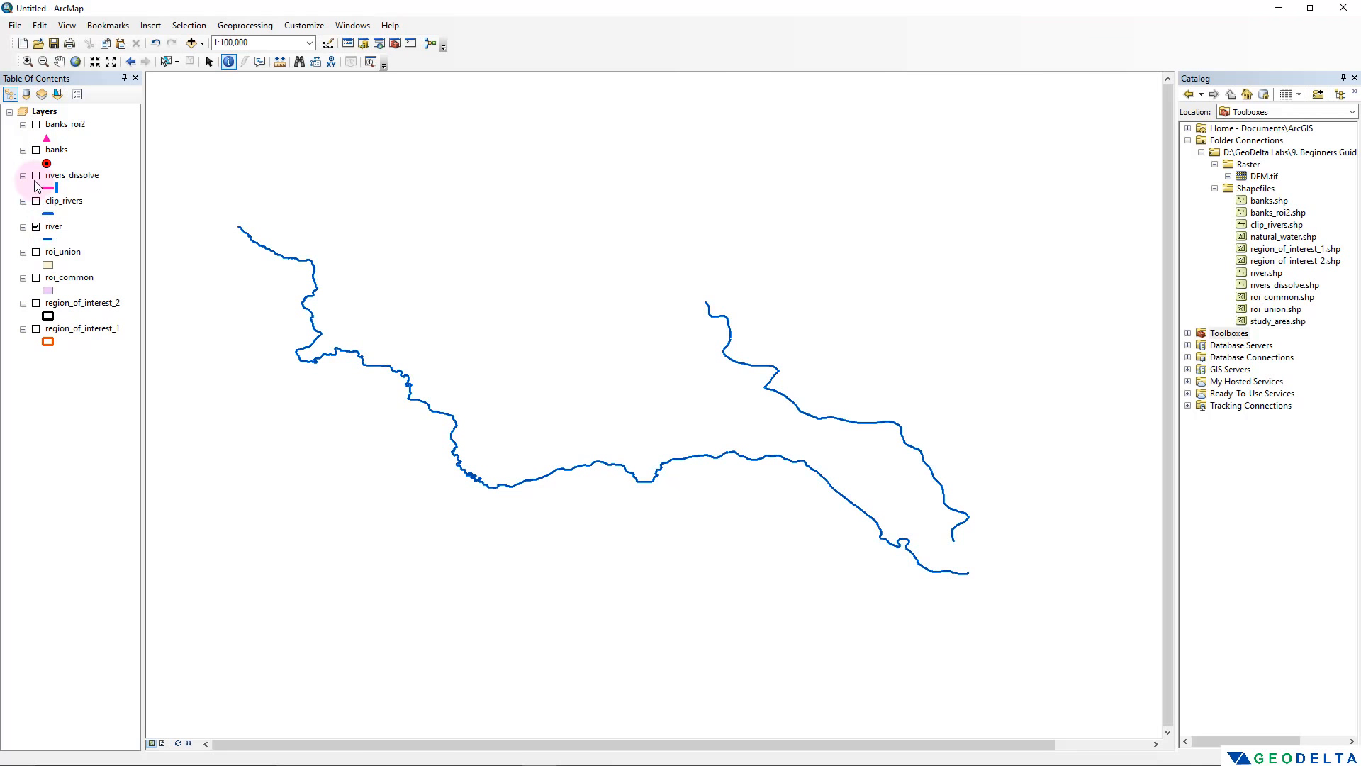
click(36, 176)
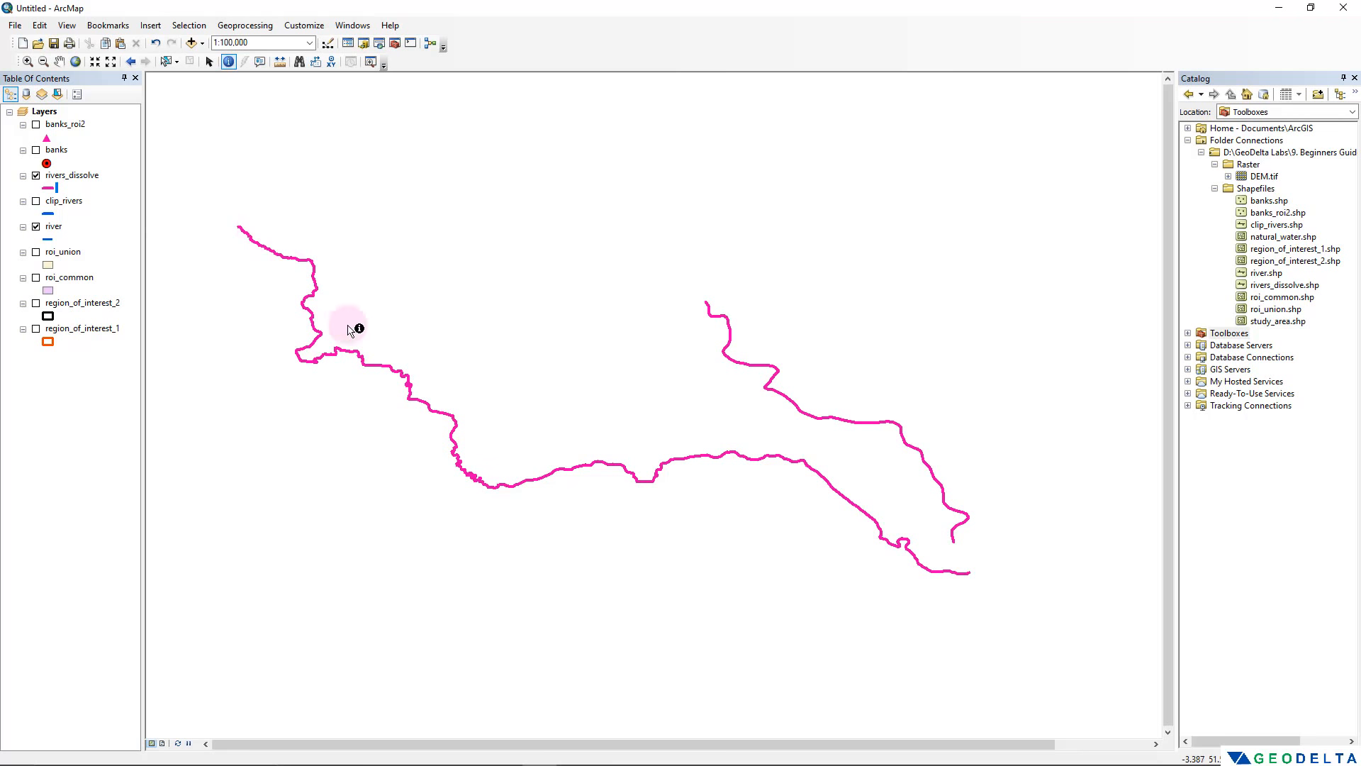
Open the rivers_dissolve attribute table, highlight the River Ely and River Taff records in turn on the map, and close the table
right_click(60, 176)
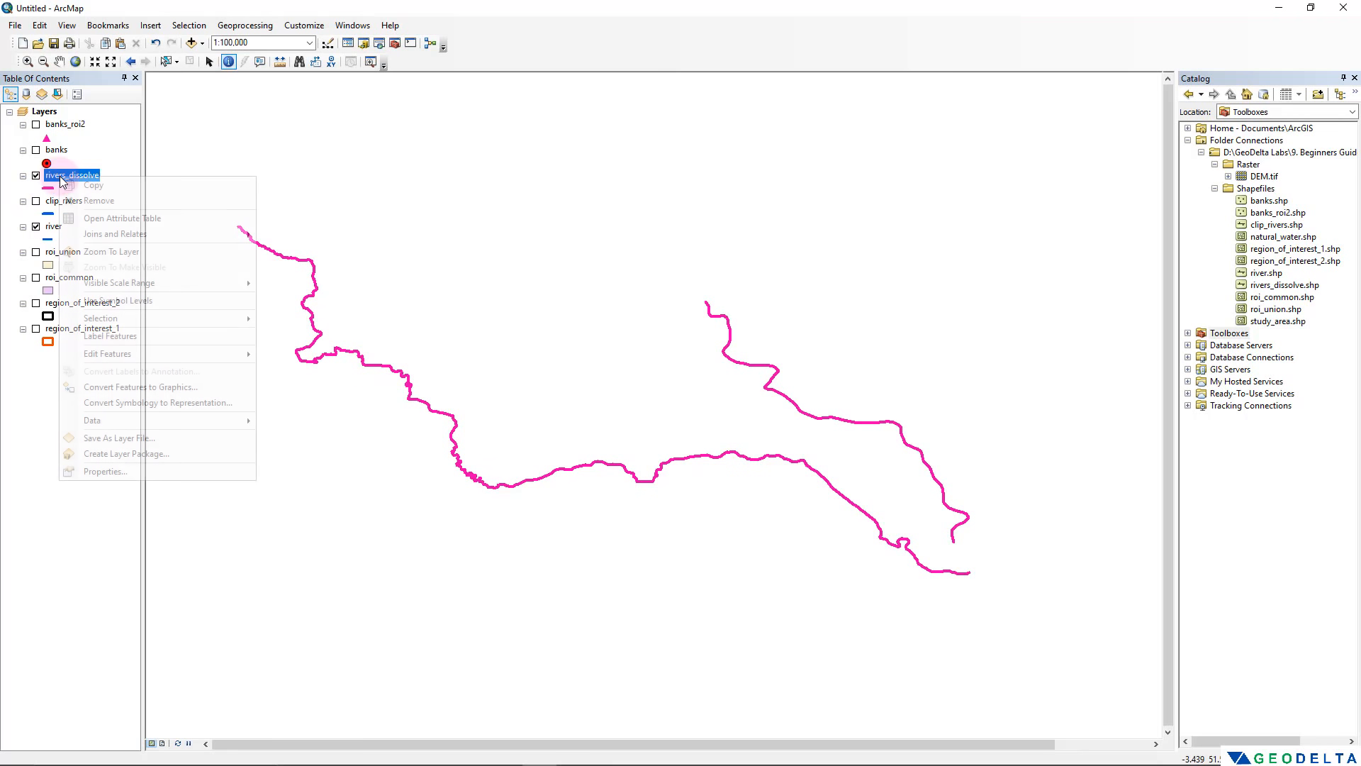
click(121, 217)
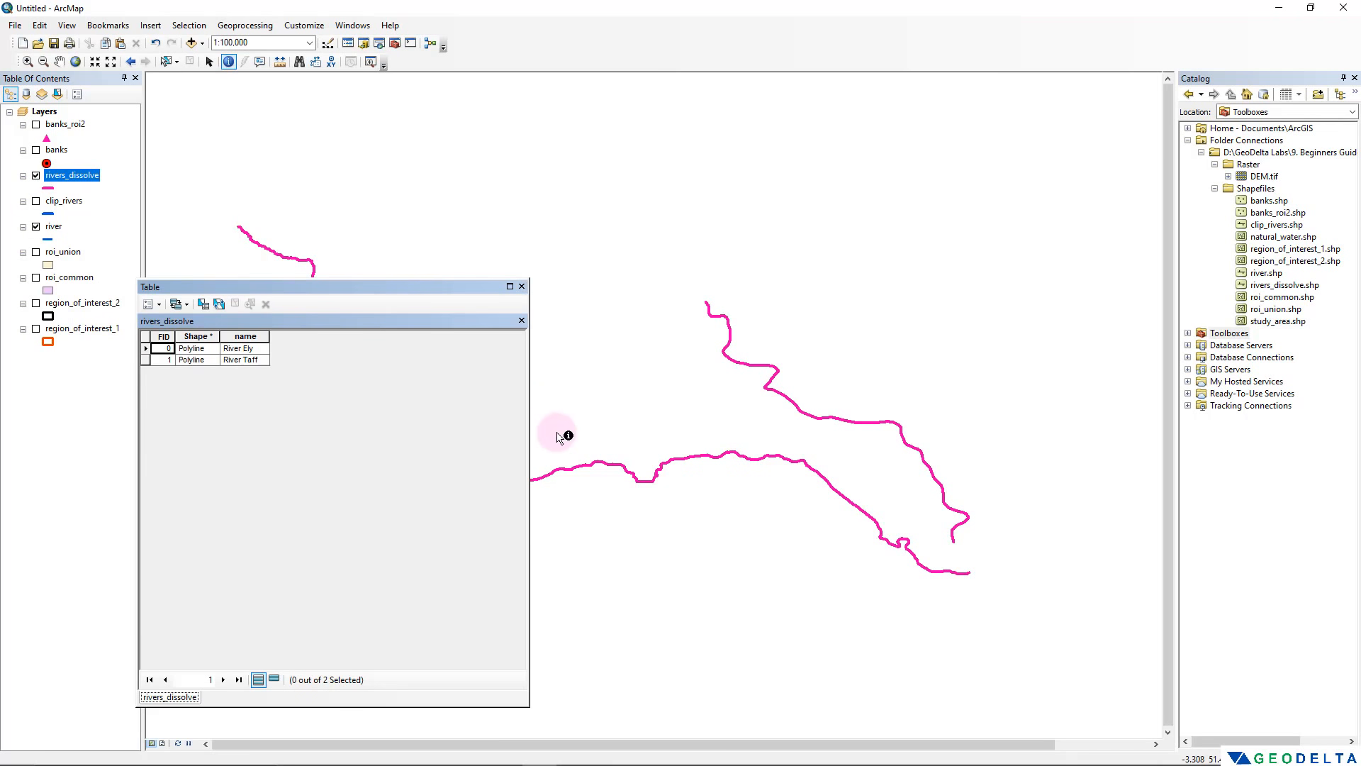
drag(429, 290, 308, 332)
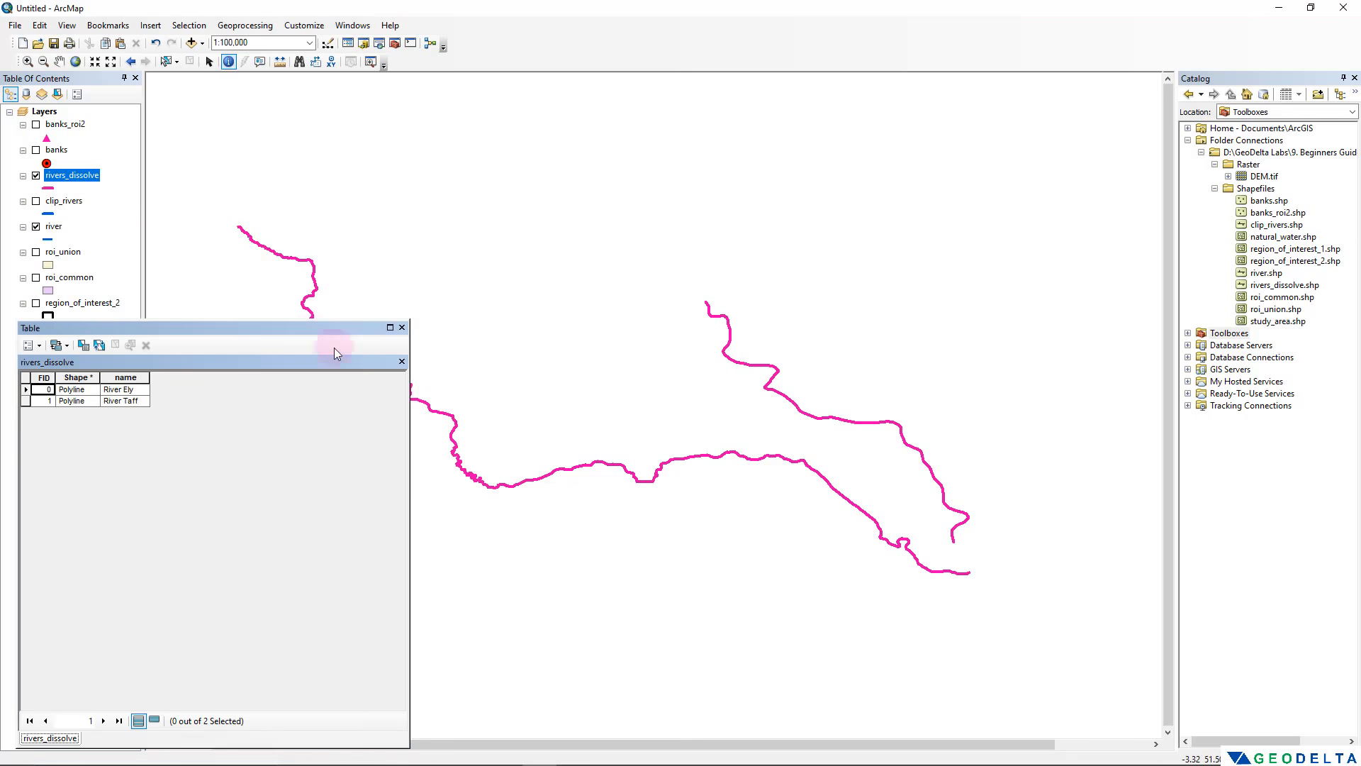
drag(420, 401, 222, 397)
click(26, 390)
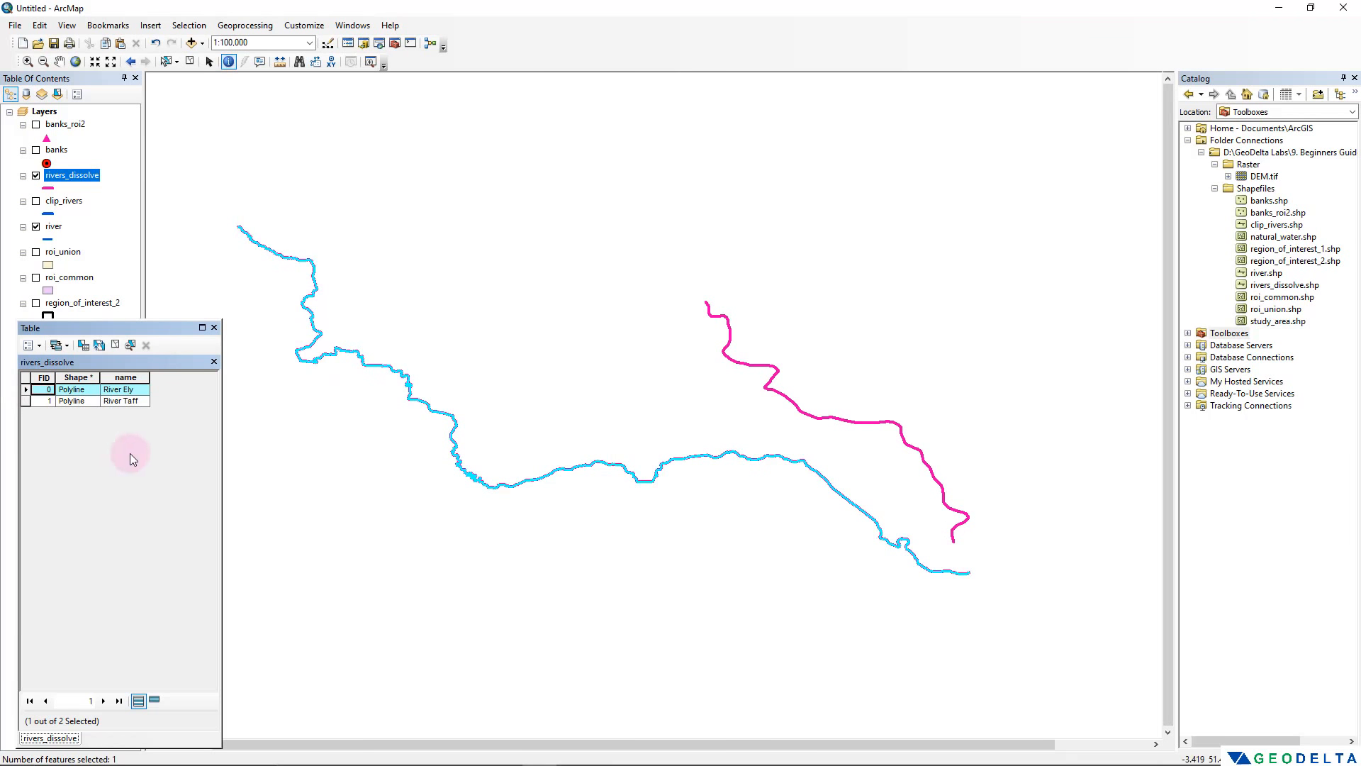
click(26, 400)
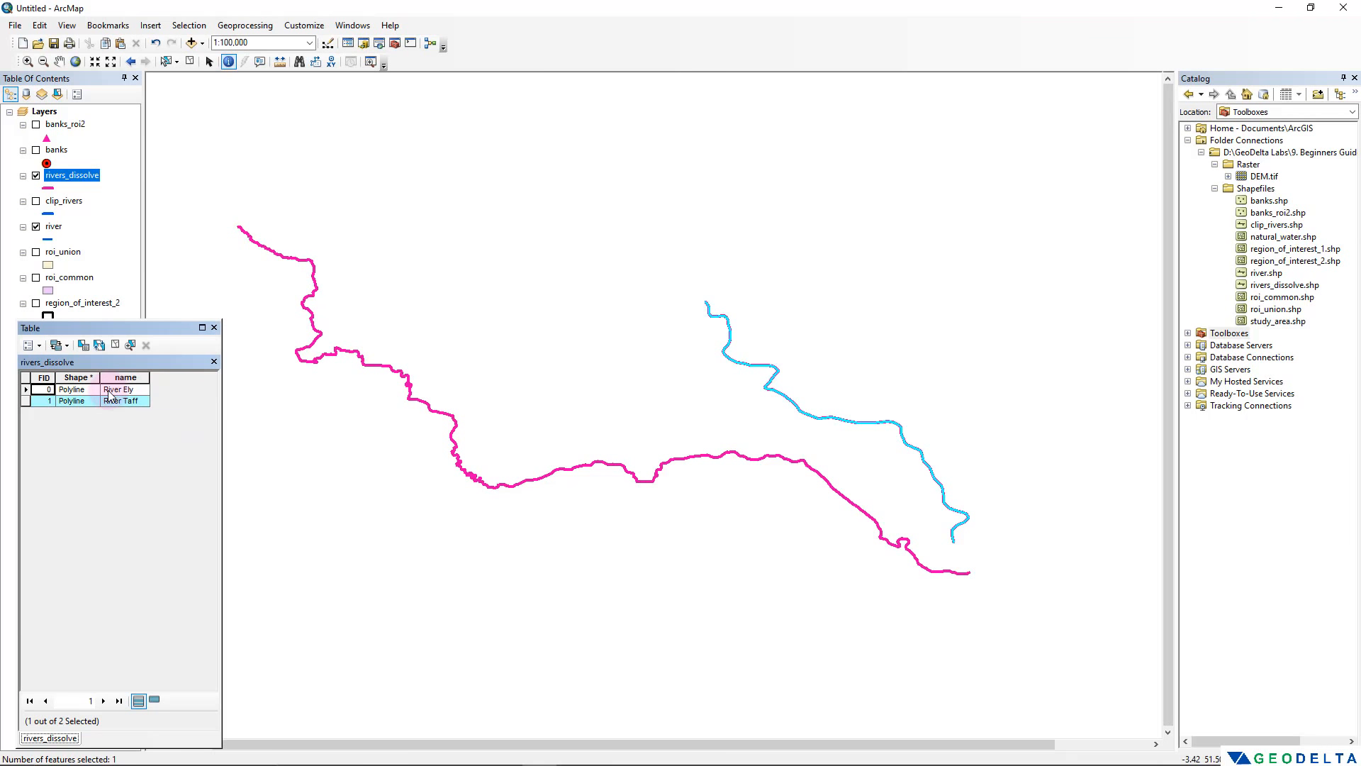
click(214, 327)
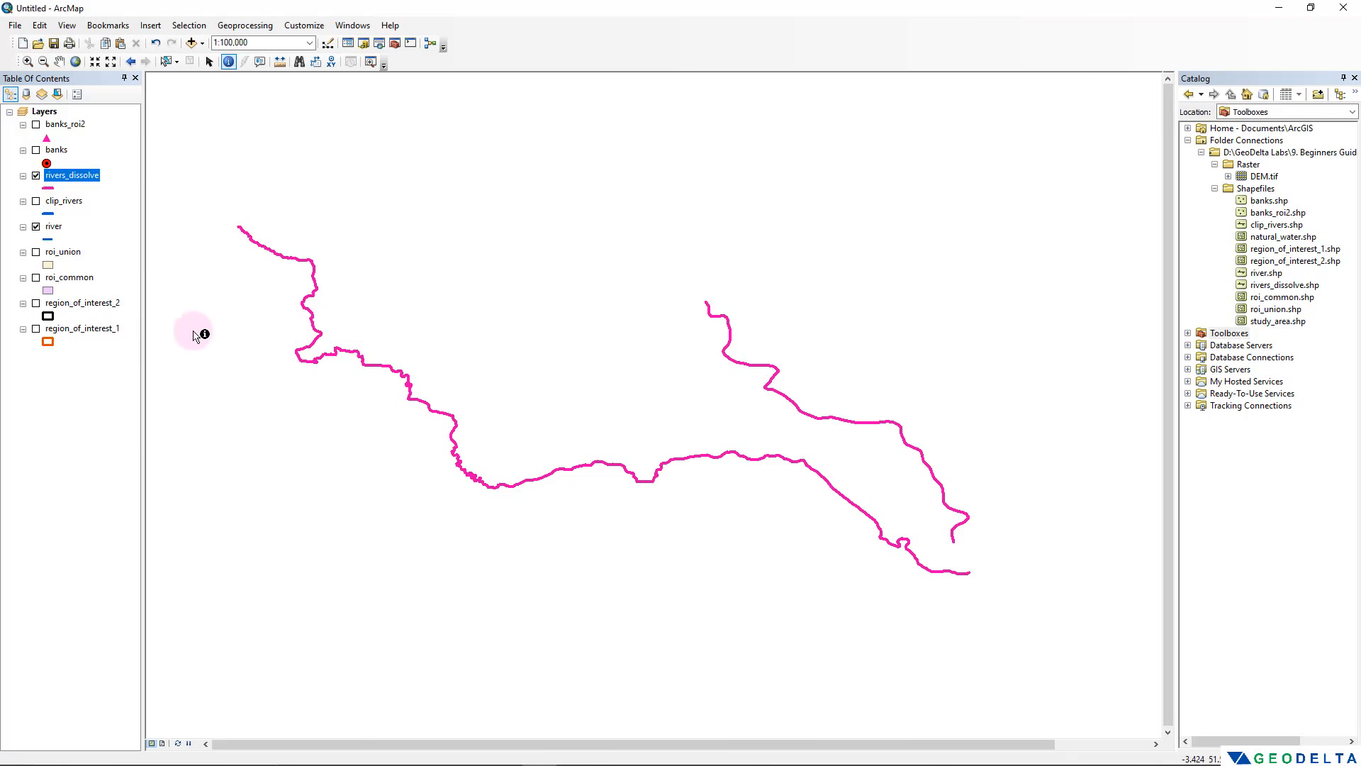
Hide the rivers_dissolve and river layers and display roi_union alone, centred in the map view
click(36, 176)
click(36, 252)
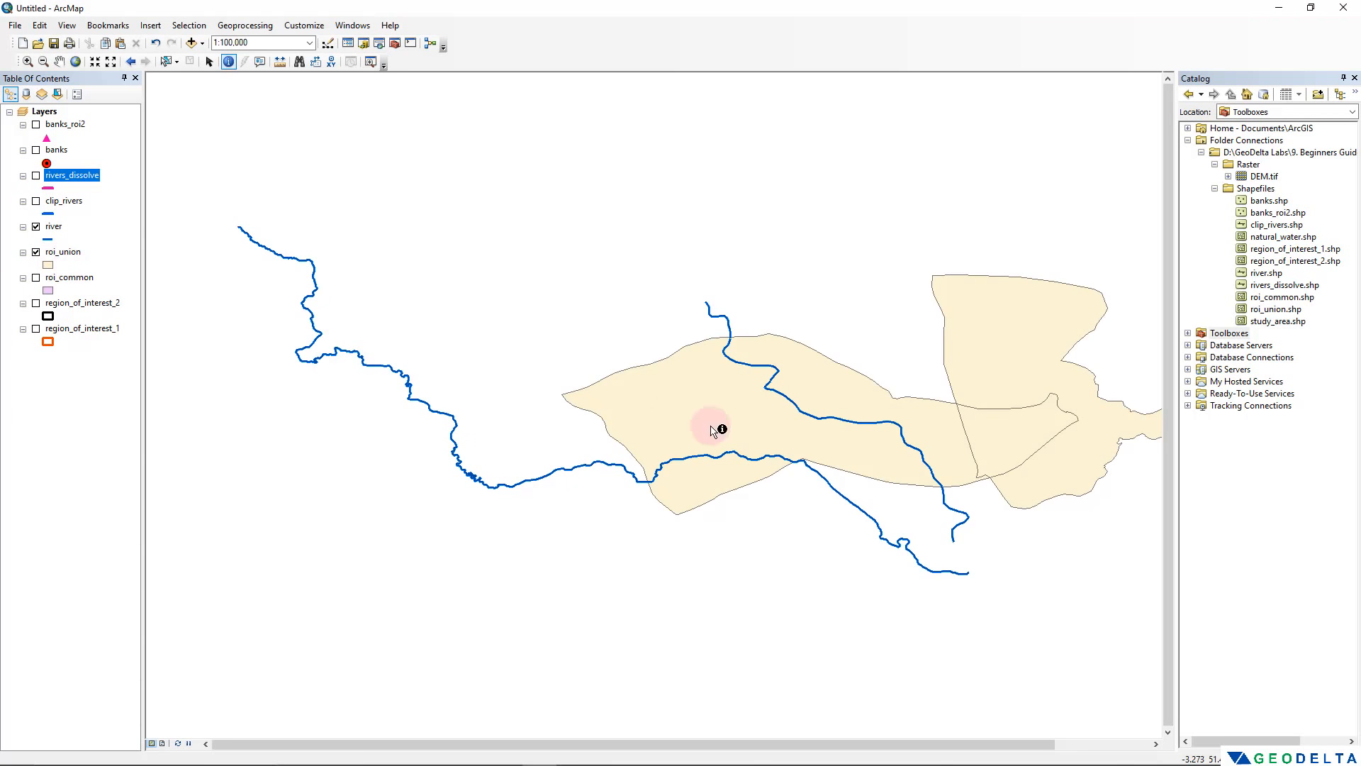
drag(541, 391, 310, 374)
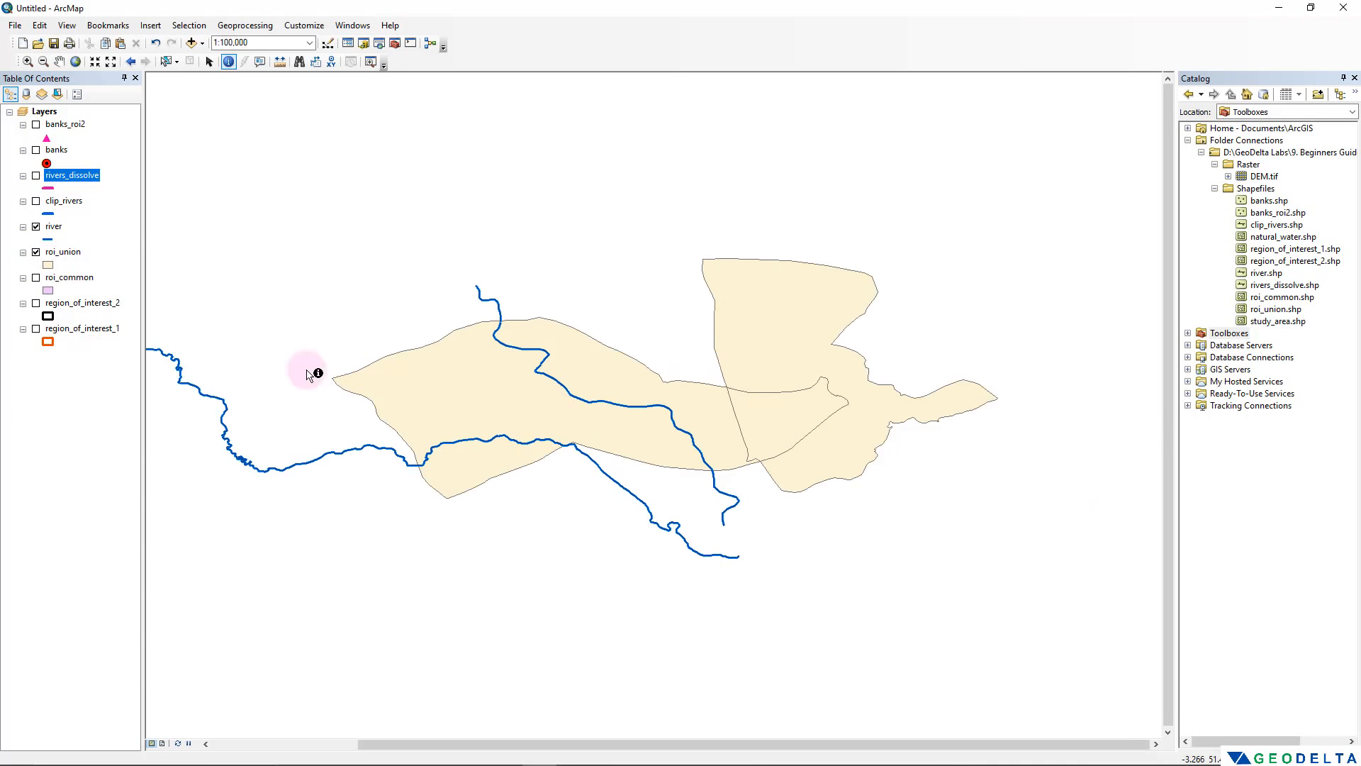
click(36, 227)
scroll(756, 519, up, 1)
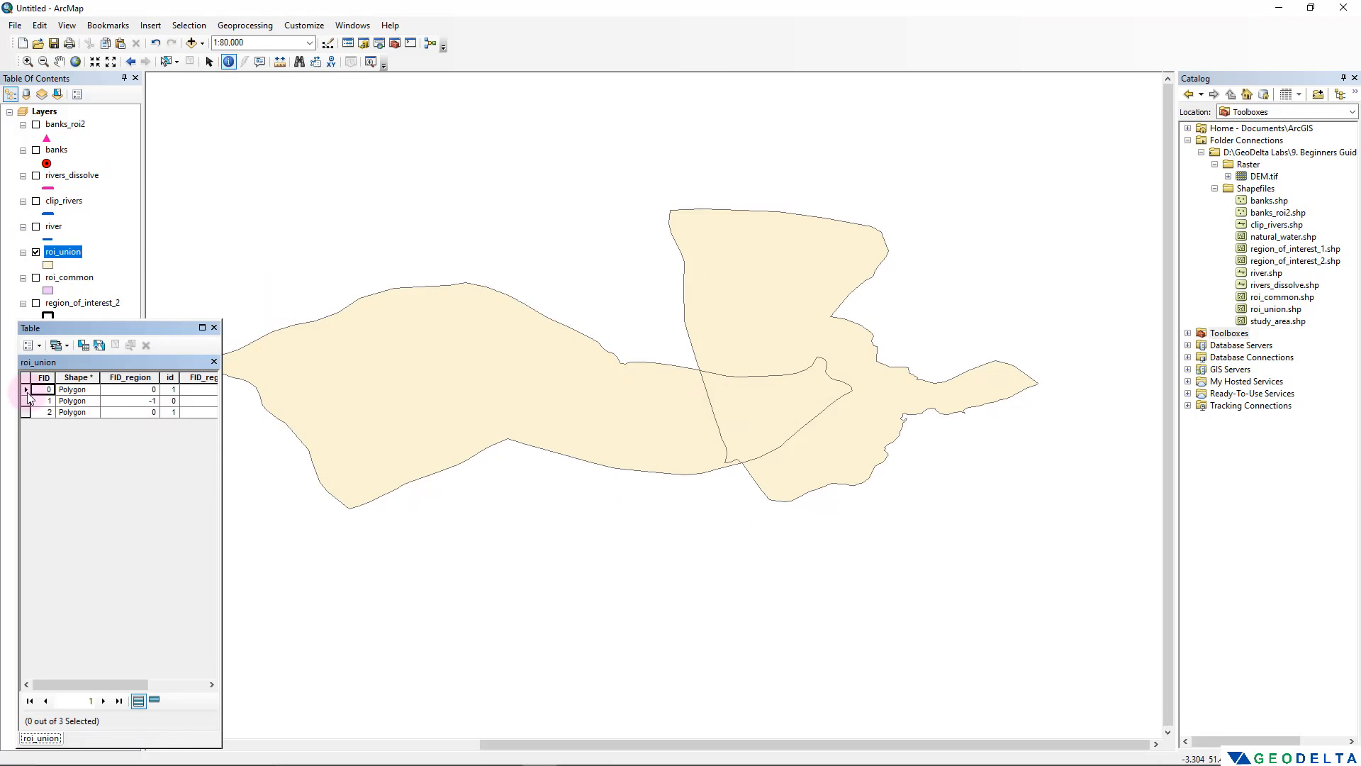
Highlight each polygon record of the roi_union attribute table on the map and widen the table to show all its fields
click(27, 389)
click(27, 400)
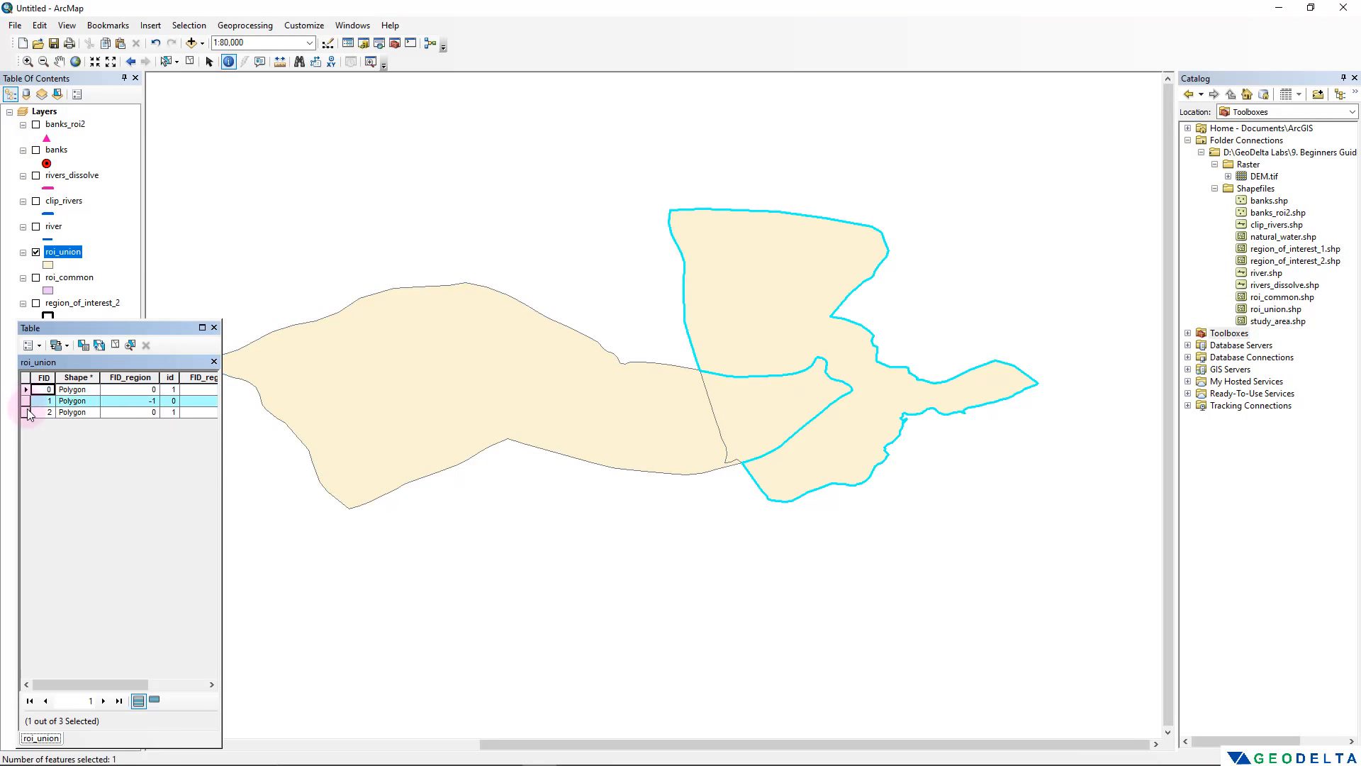
click(26, 390)
click(26, 400)
click(26, 412)
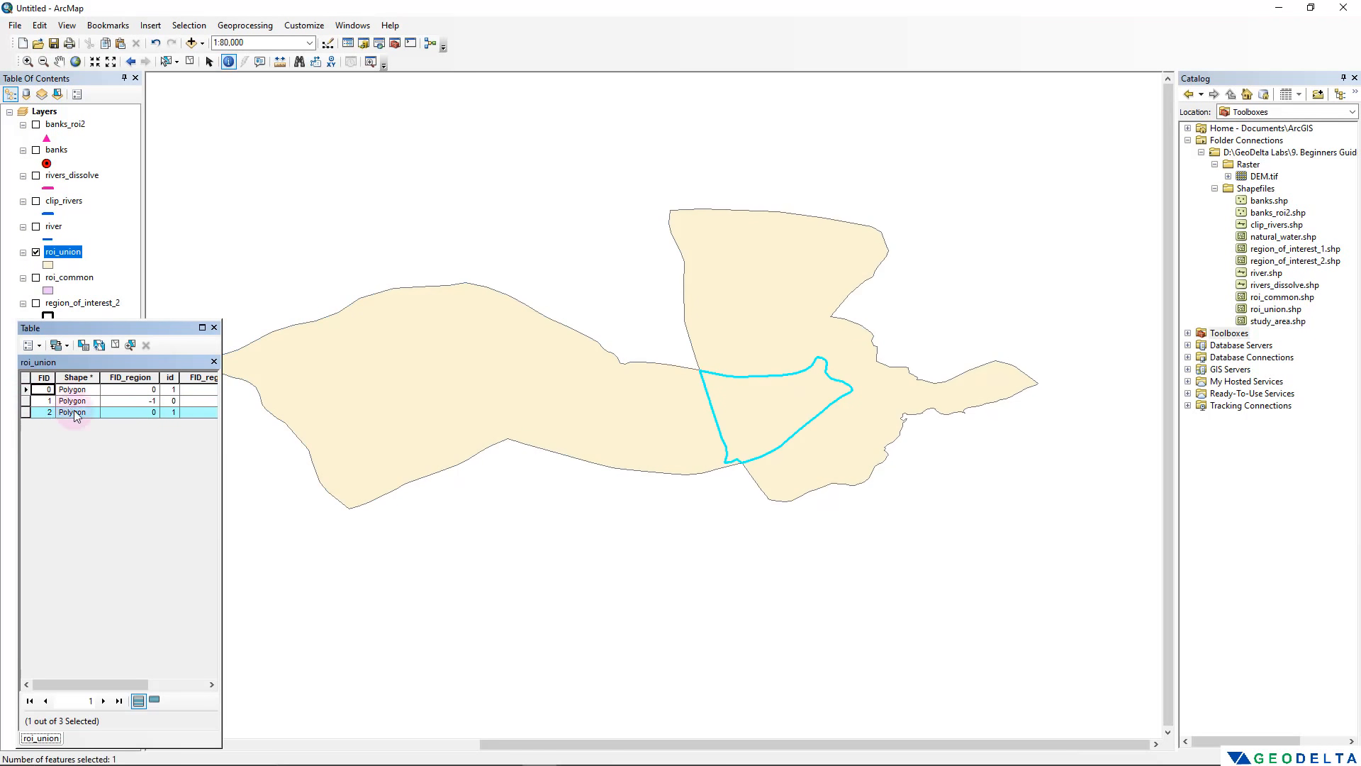
drag(220, 444, 382, 443)
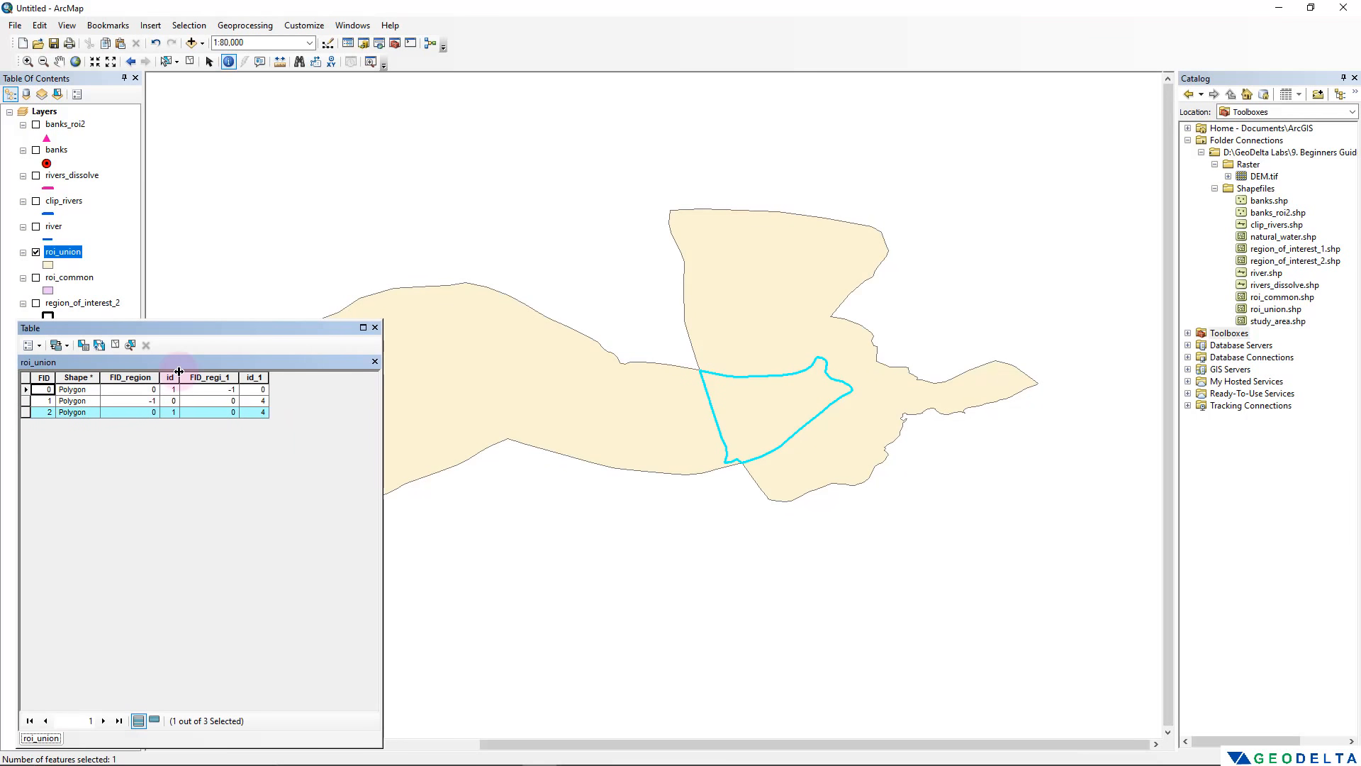
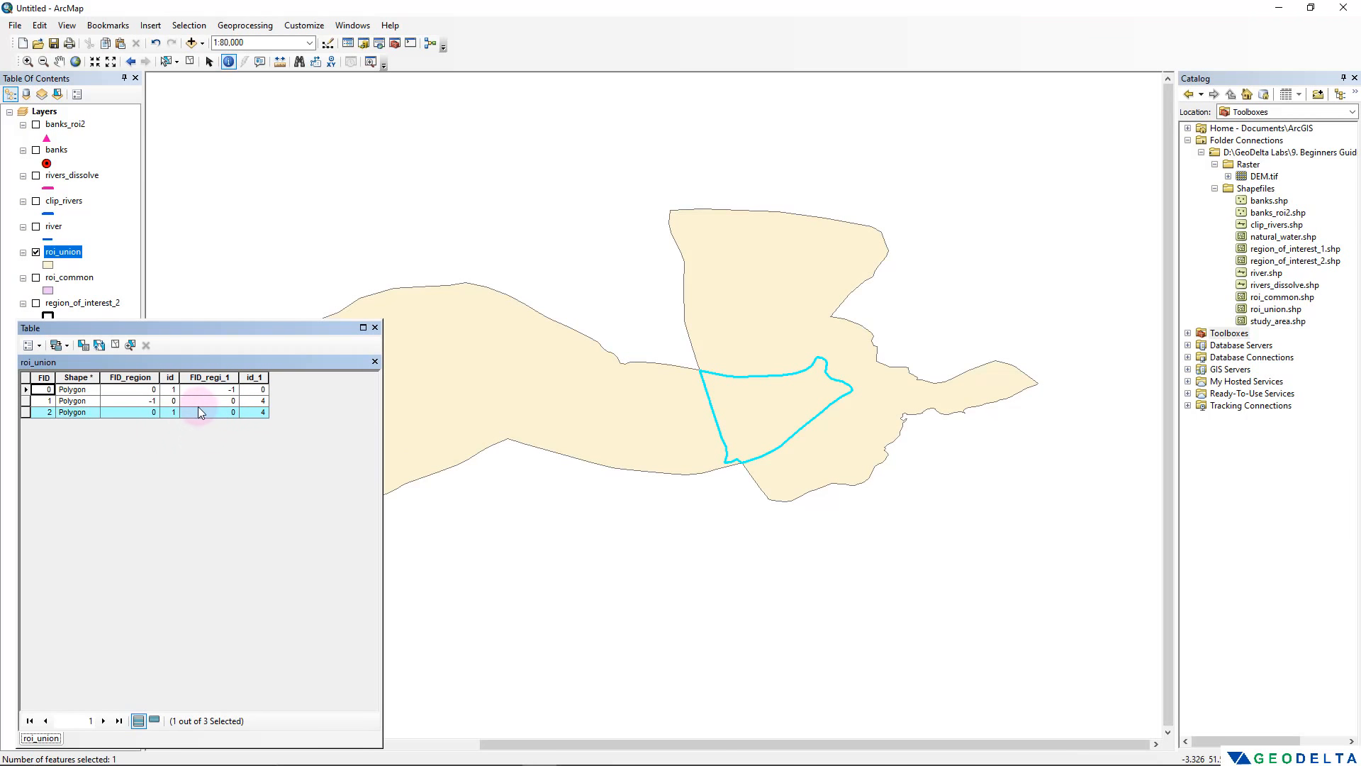
Clear the selection, go through the roi_union records once more to compare their polygons, and leave no record selected
click(118, 345)
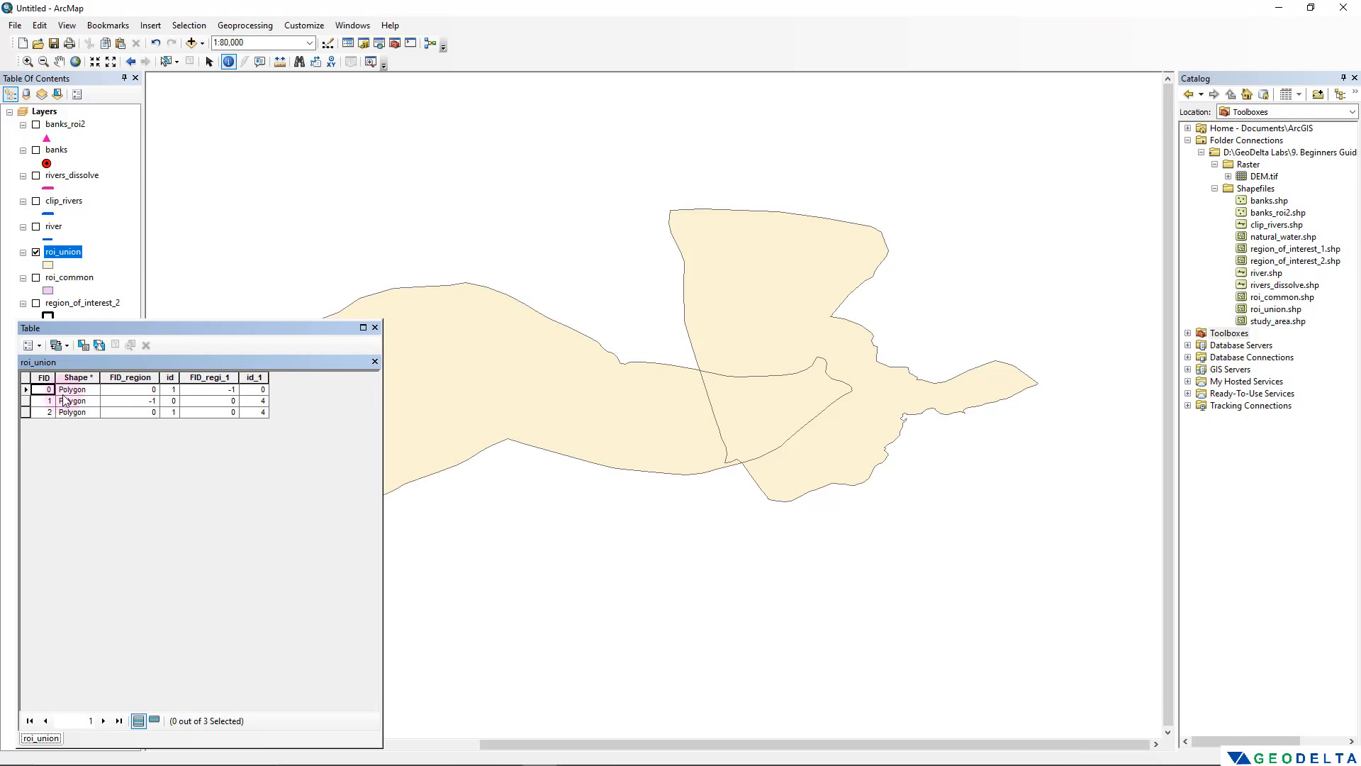
click(25, 392)
click(25, 401)
click(25, 412)
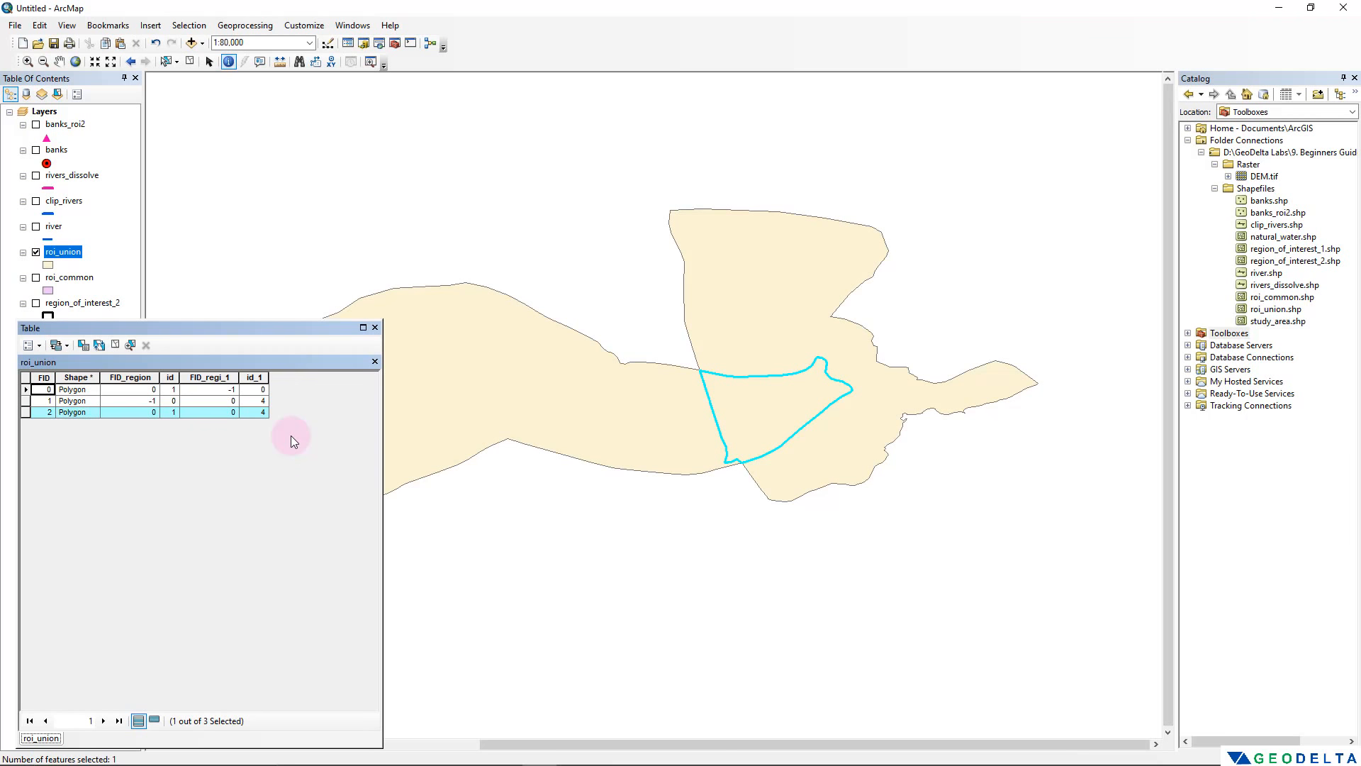
click(25, 400)
ctrl+click(25, 401)
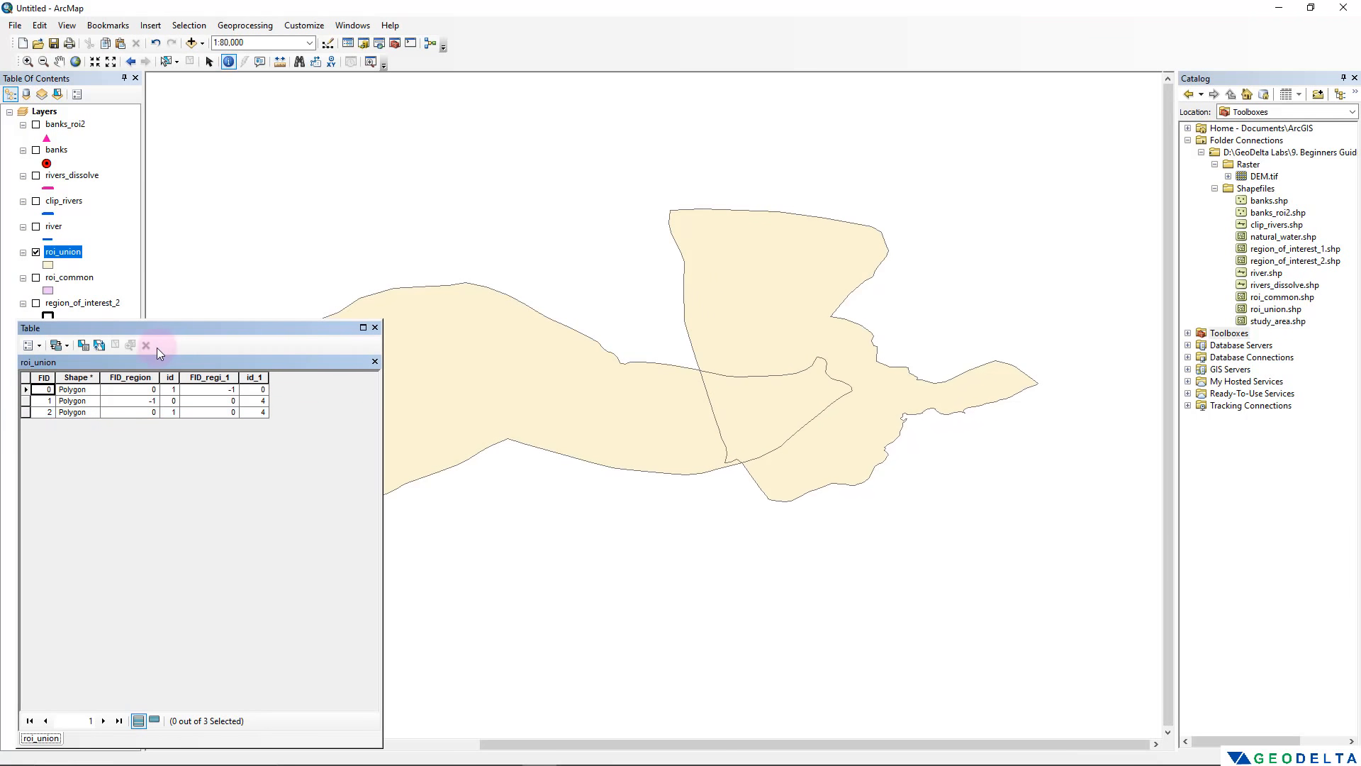
Add a Short Integer field named common to the roi_union attribute table
click(41, 350)
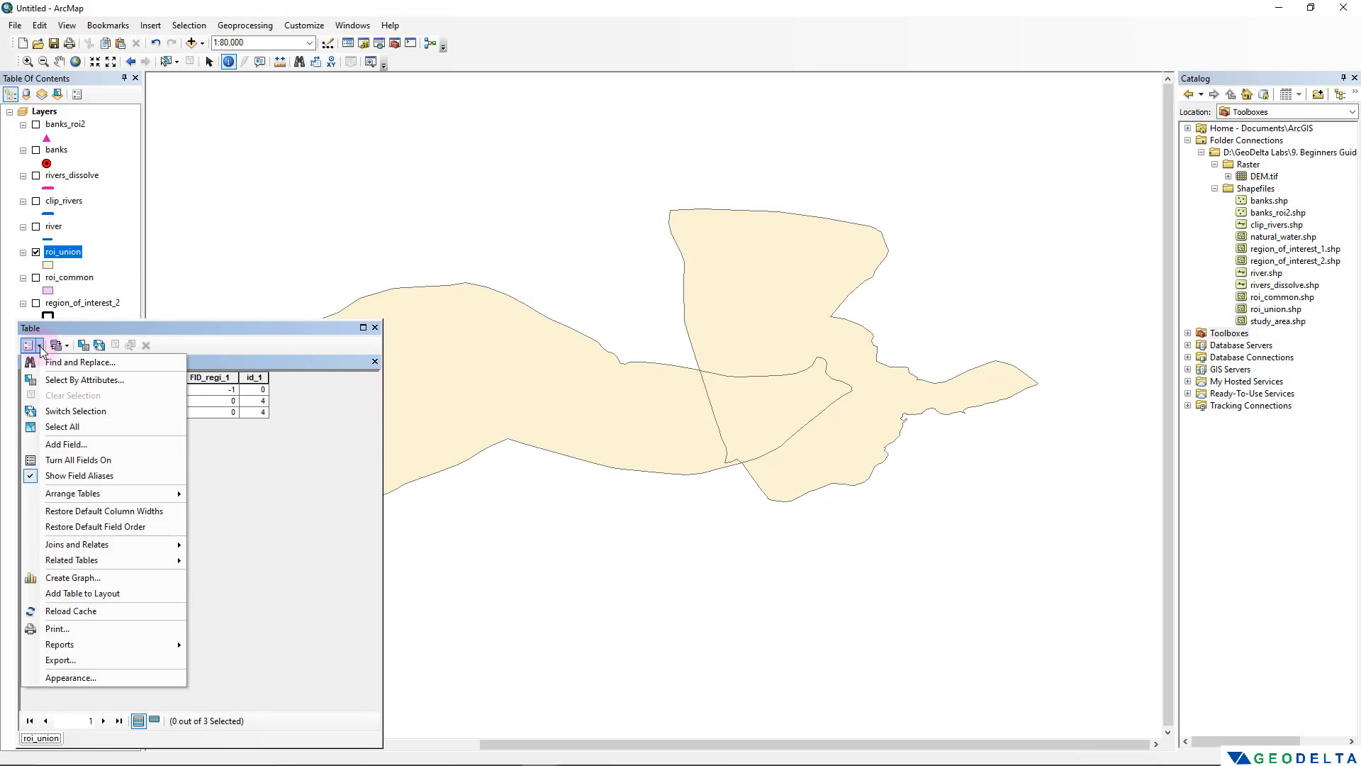
click(58, 443)
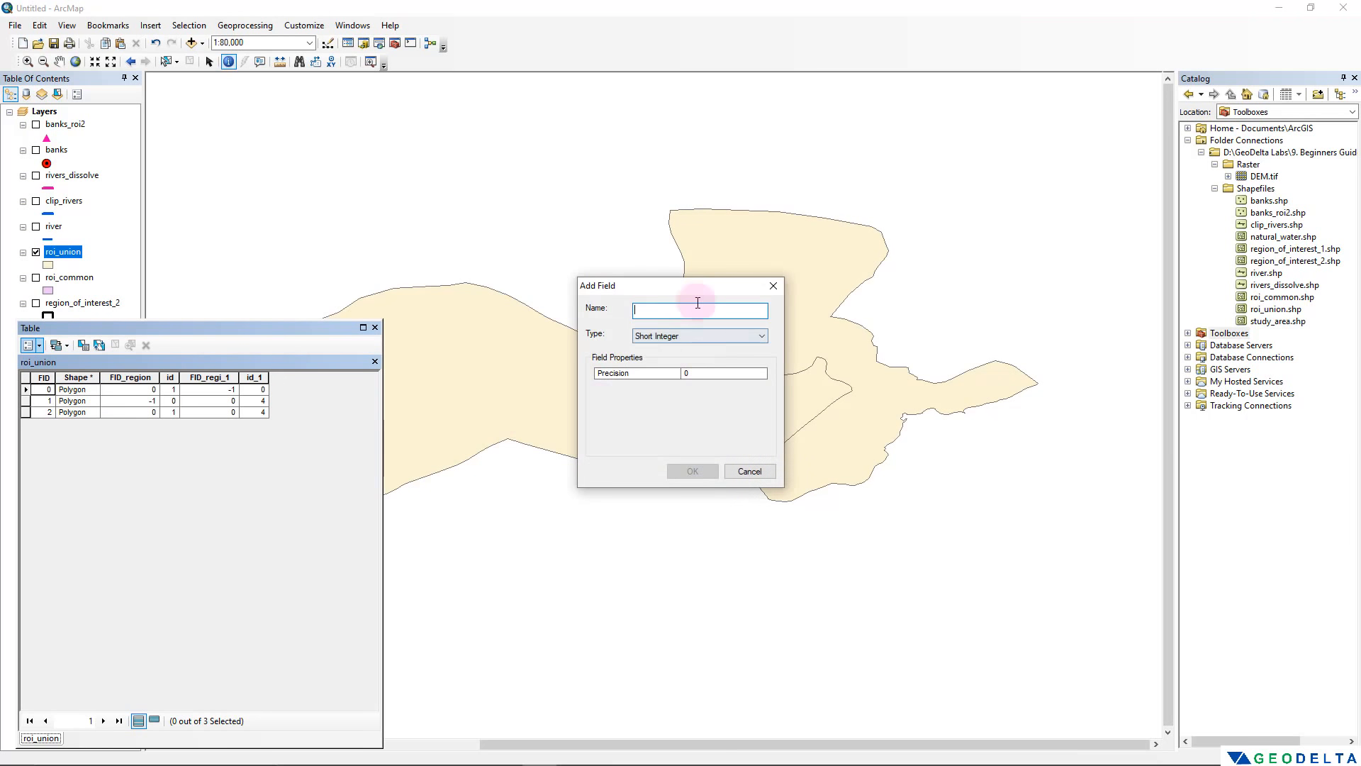
drag(691, 284, 700, 302)
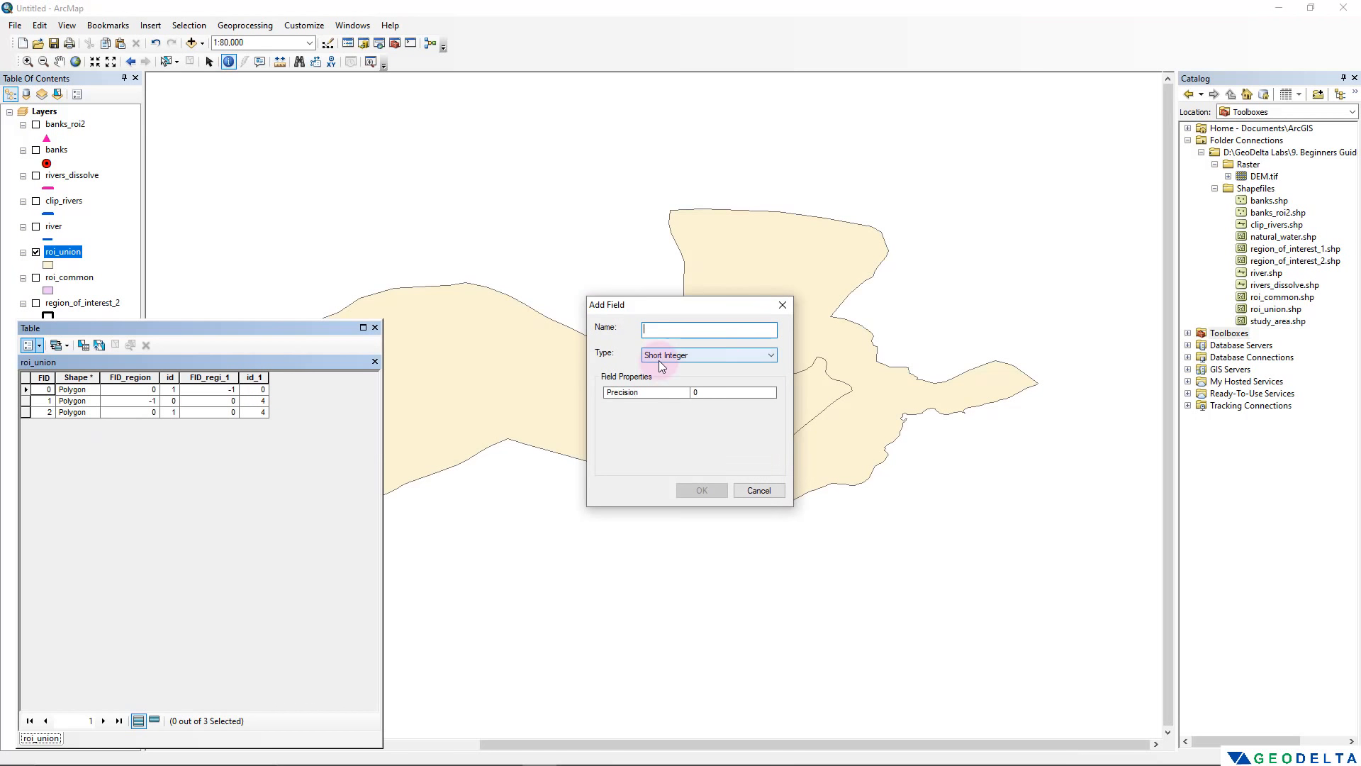
text(common)
click(668, 358)
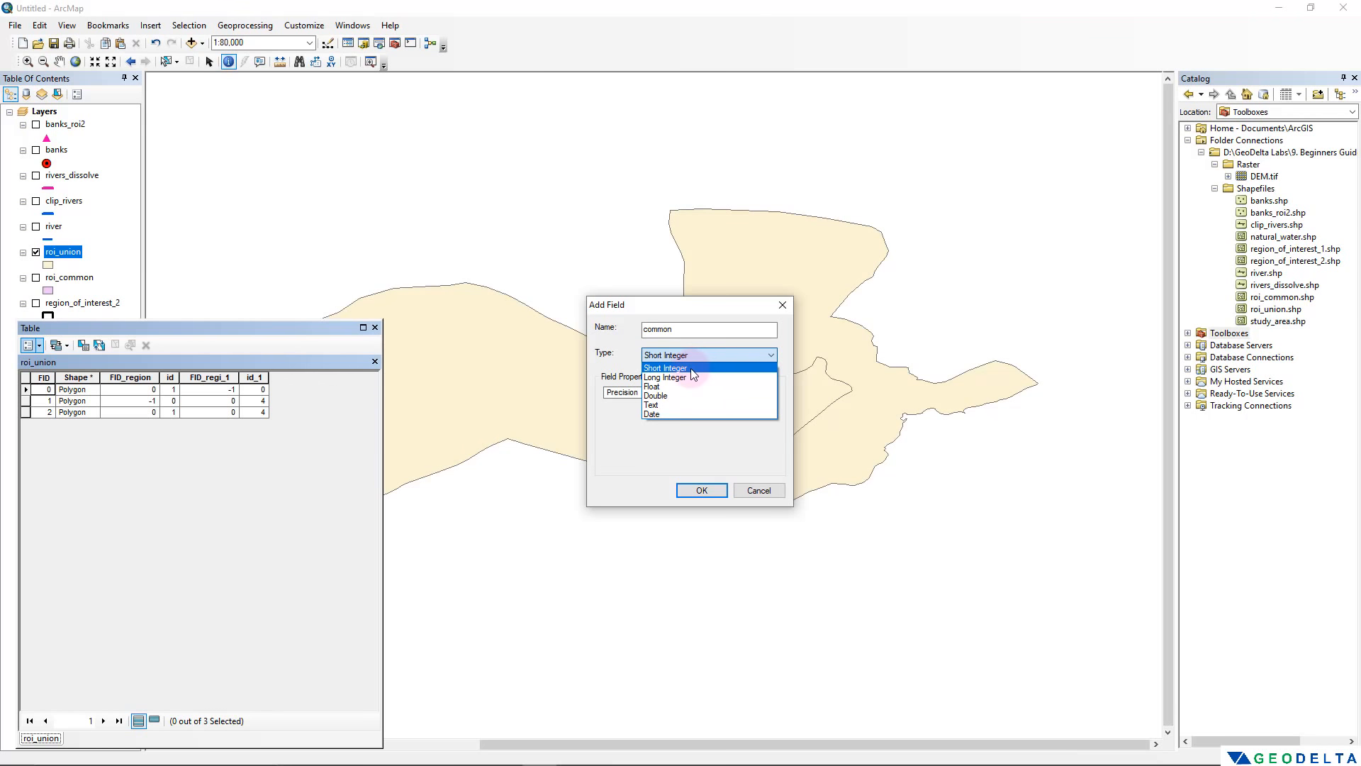
click(688, 371)
click(713, 494)
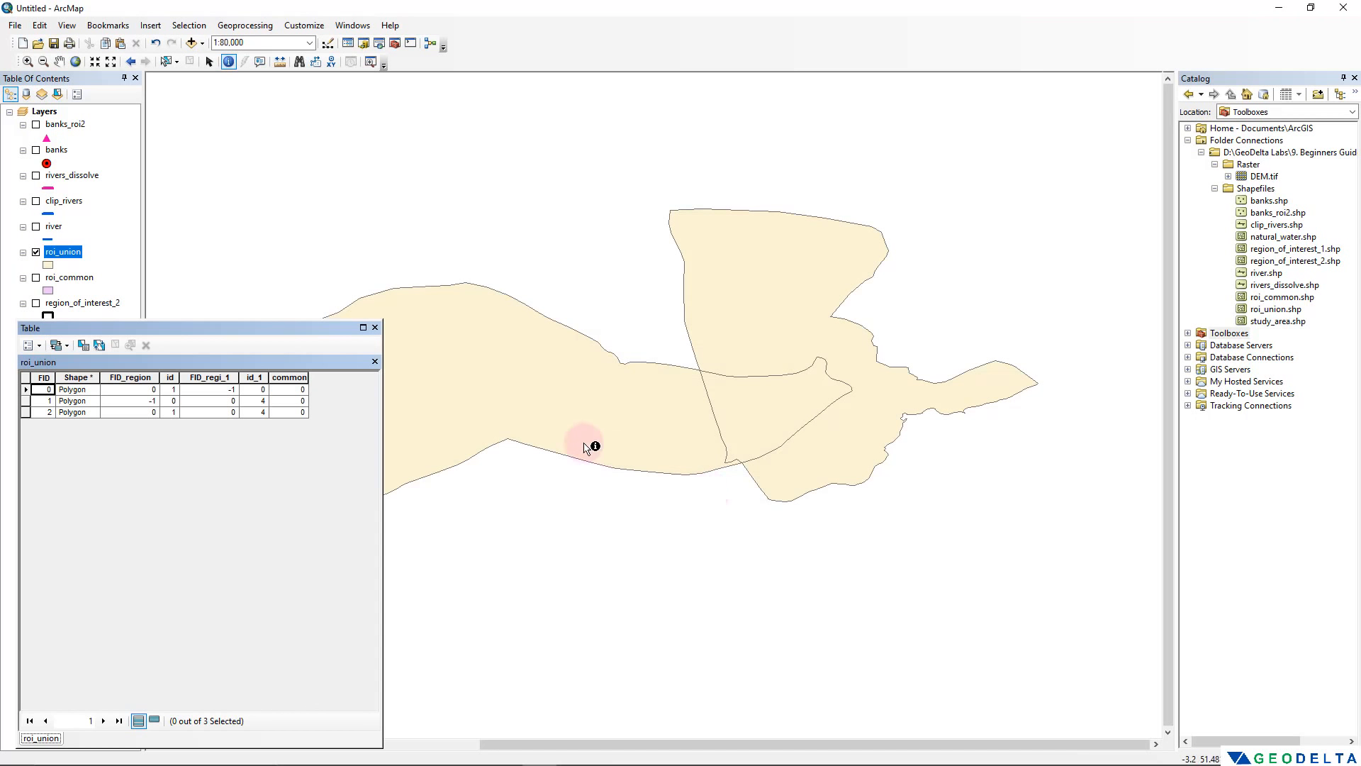
Check the values of the common field for every roi_union record, widening the column and highlighting it
click(295, 390)
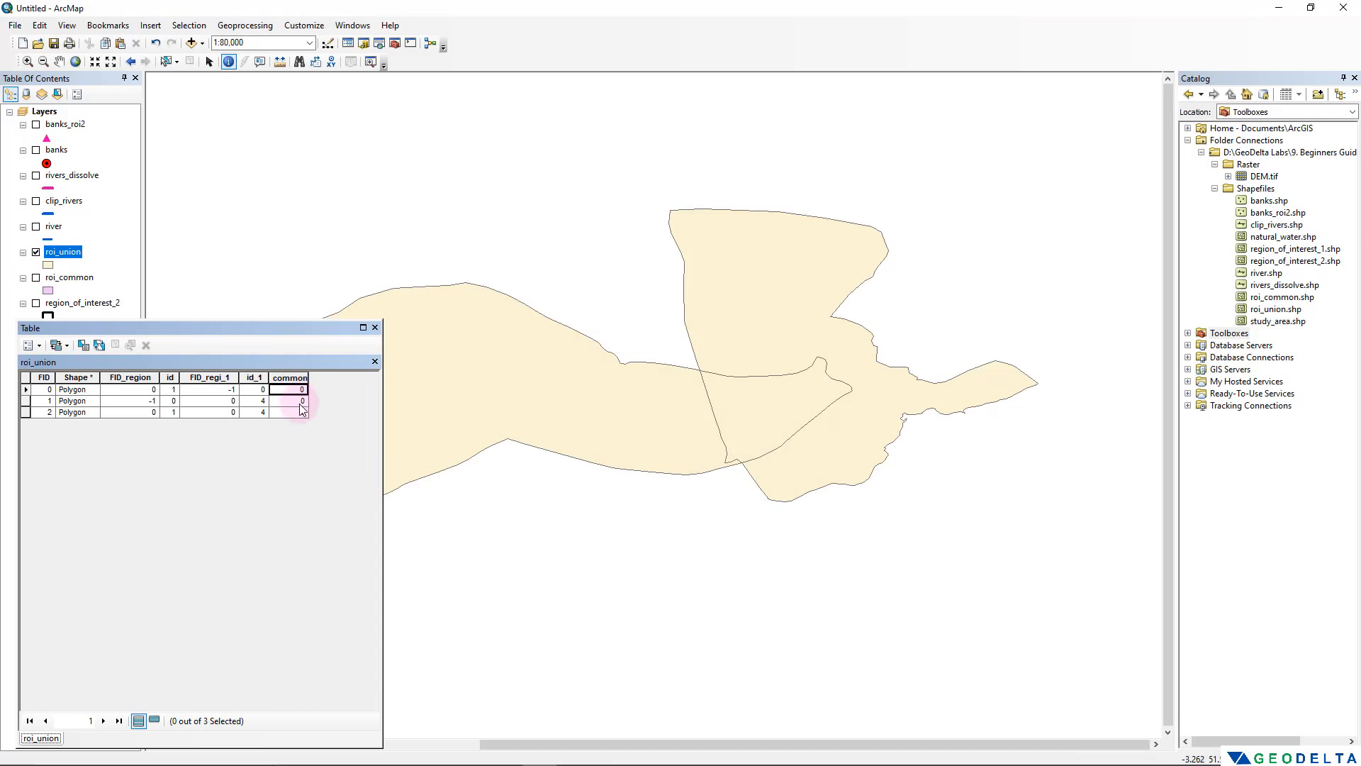
click(298, 413)
click(298, 401)
click(298, 389)
click(295, 391)
click(295, 401)
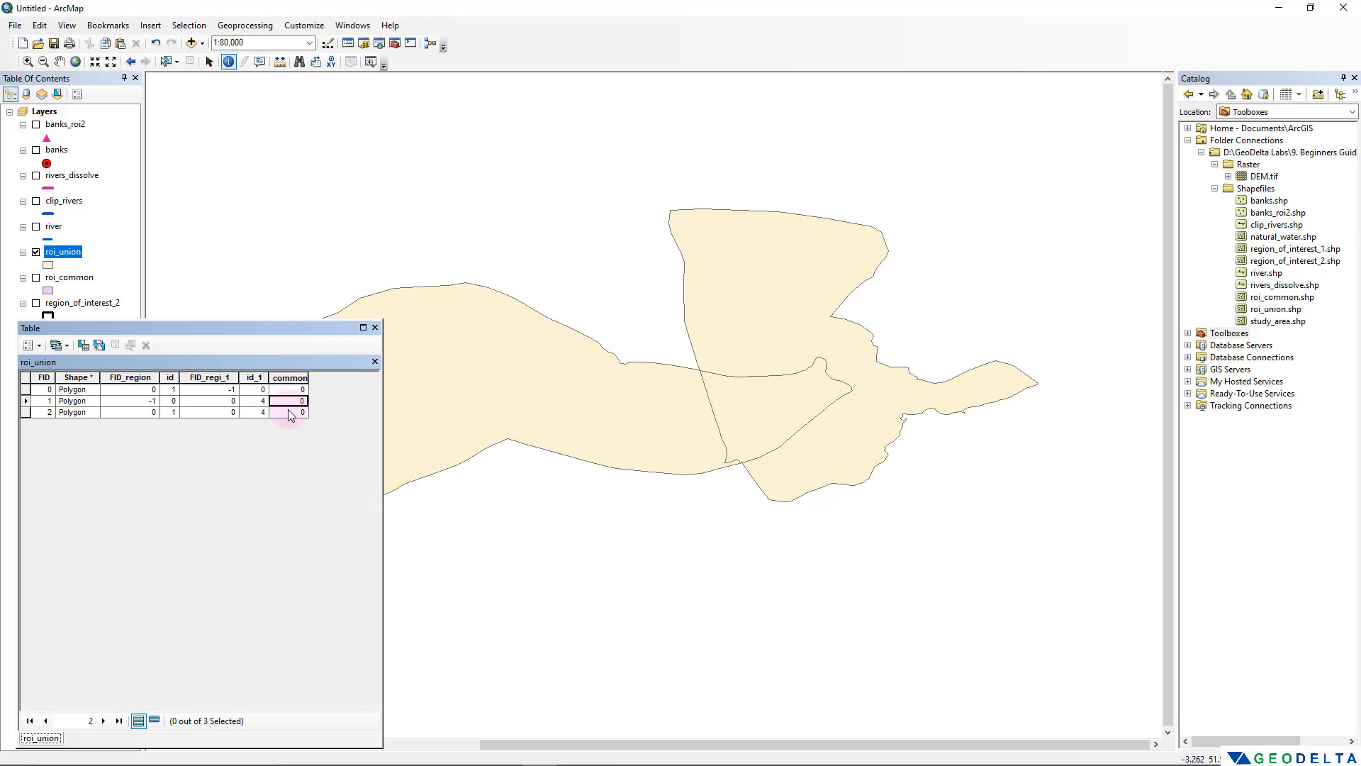
click(297, 412)
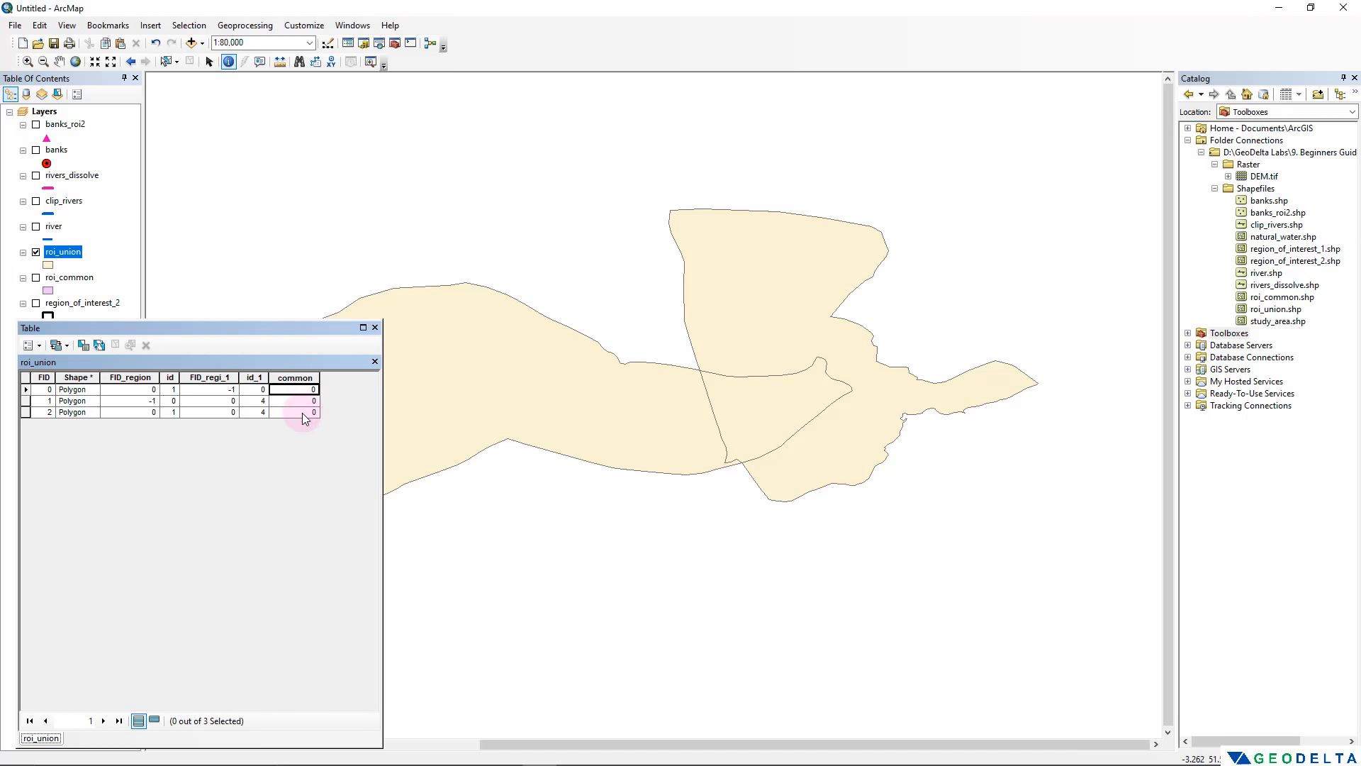
click(293, 372)
click(303, 377)
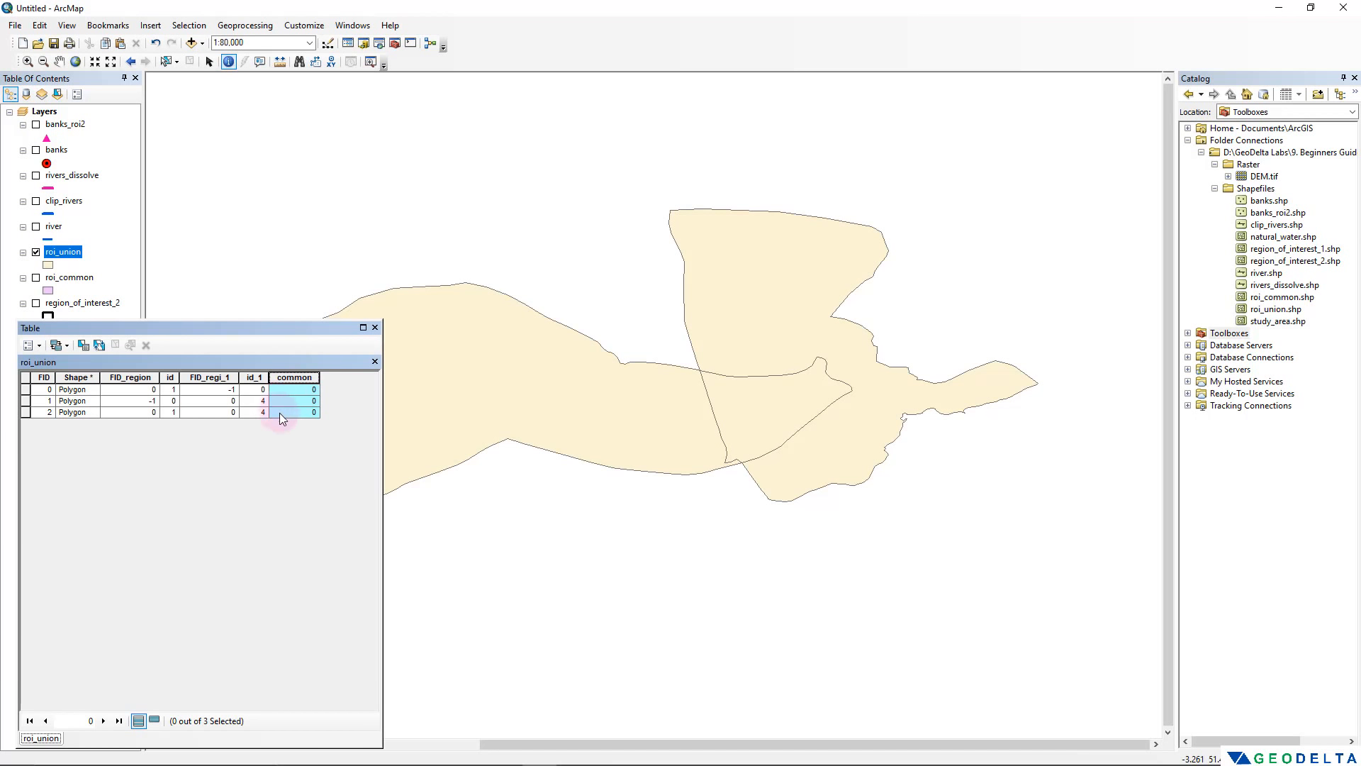
Open the Dissolve (Data Management) tool from the dissolve search results and set roi_union as its input features
click(382, 45)
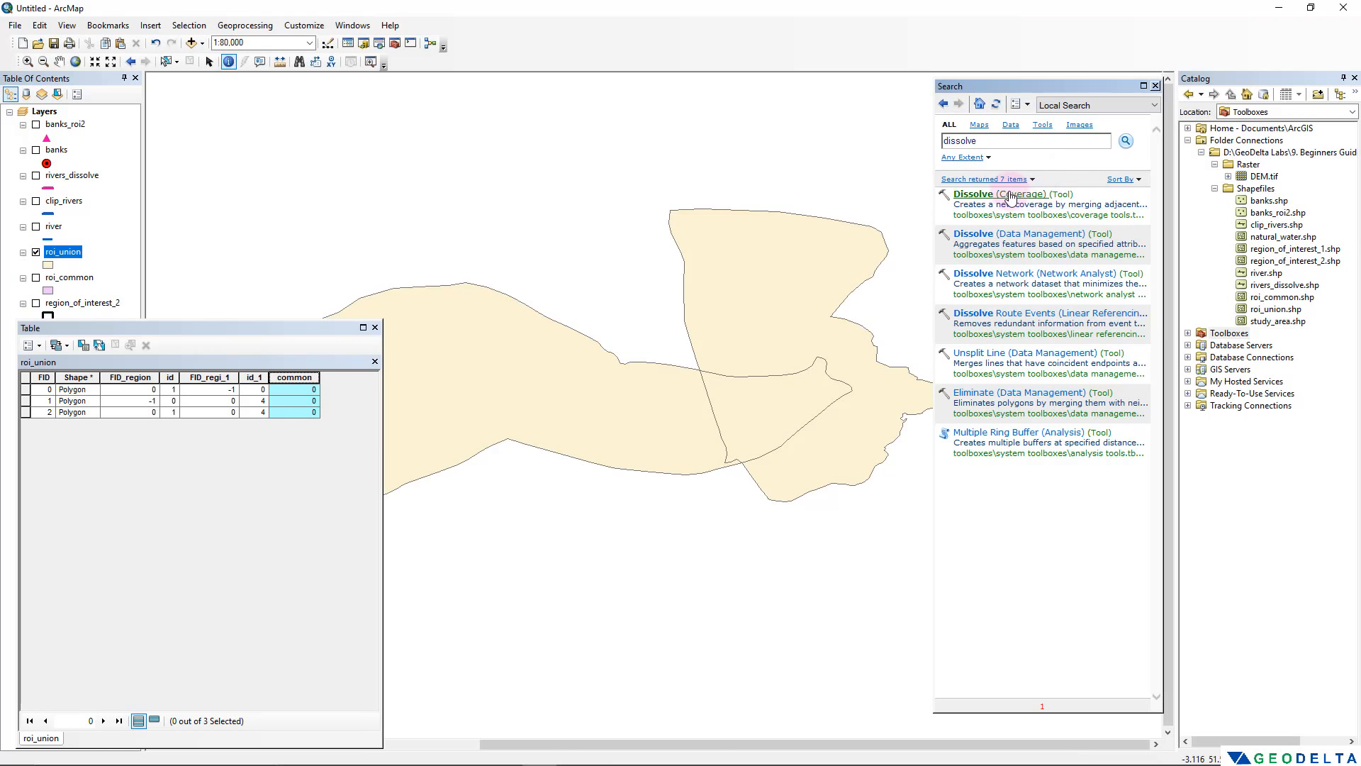
click(1006, 235)
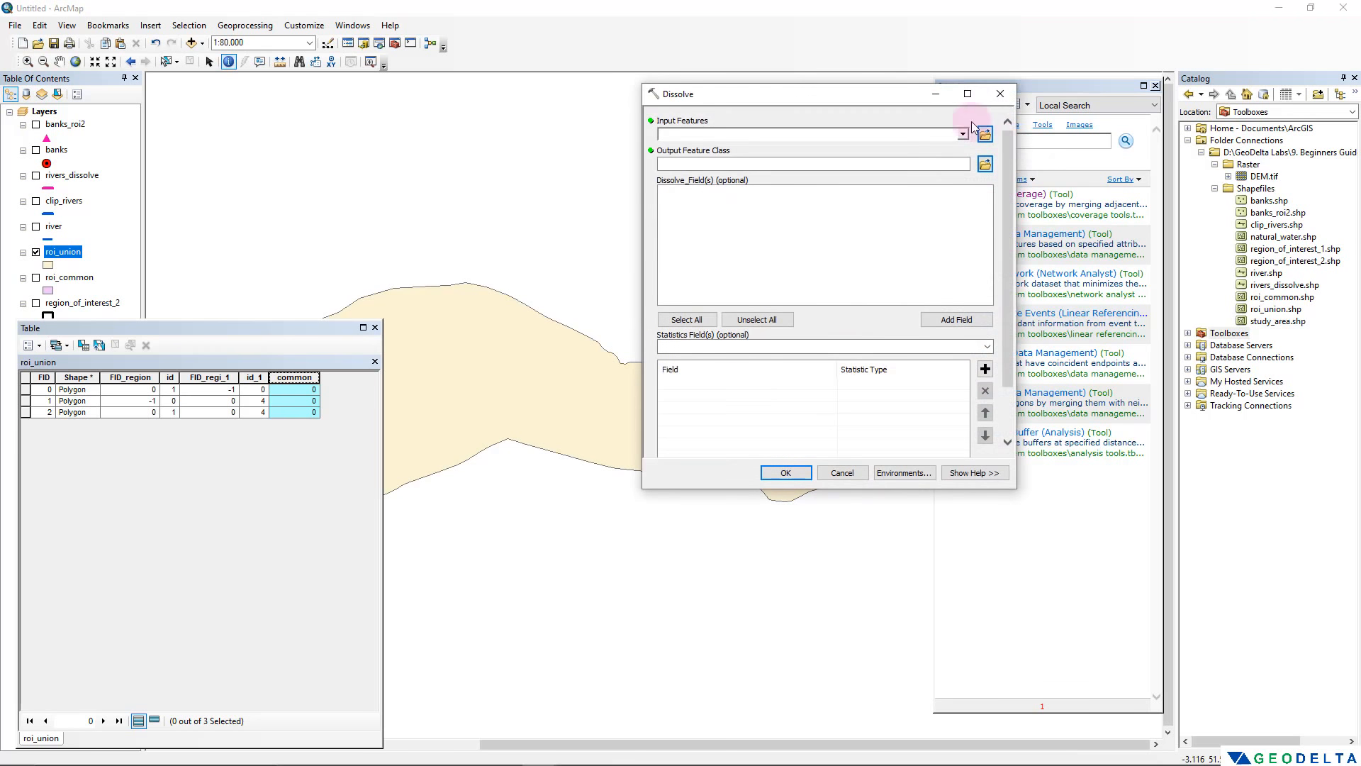
drag(63, 252, 667, 145)
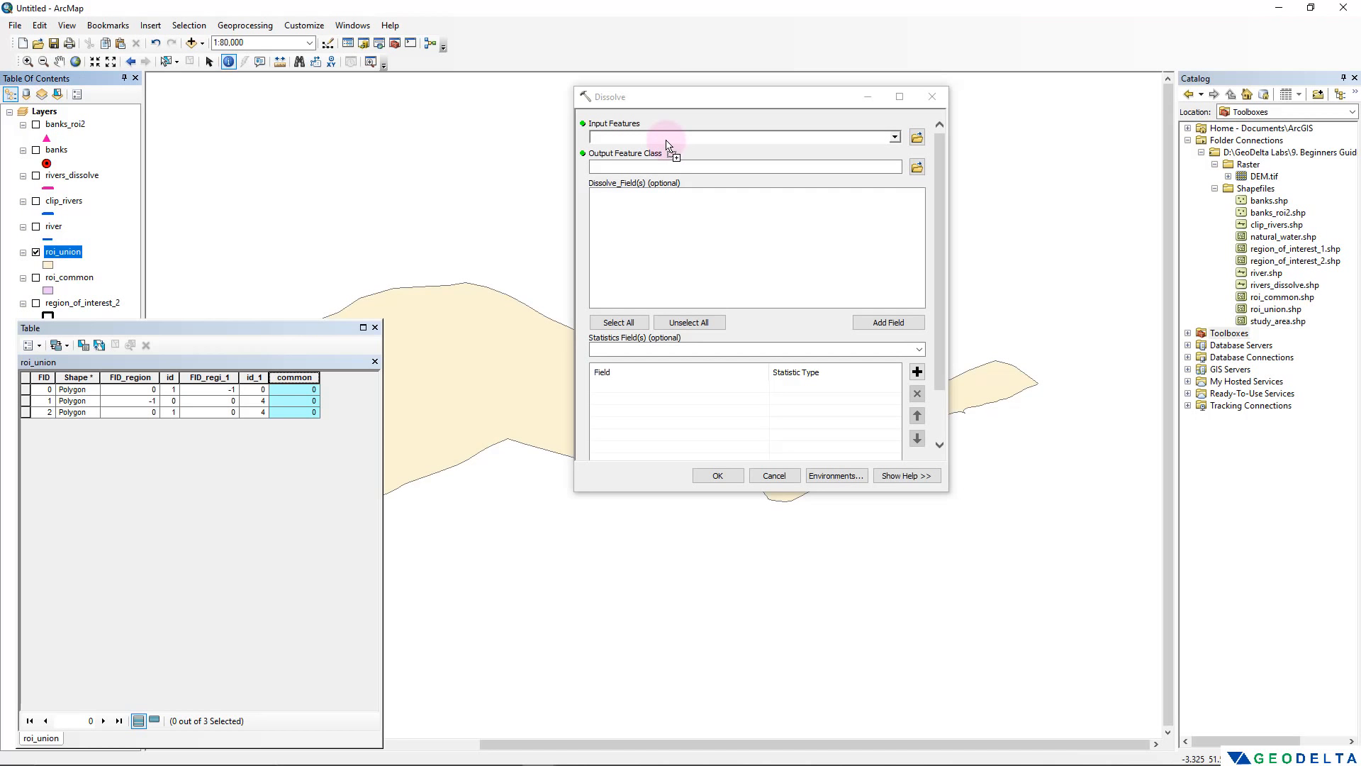
drag(666, 144, 666, 138)
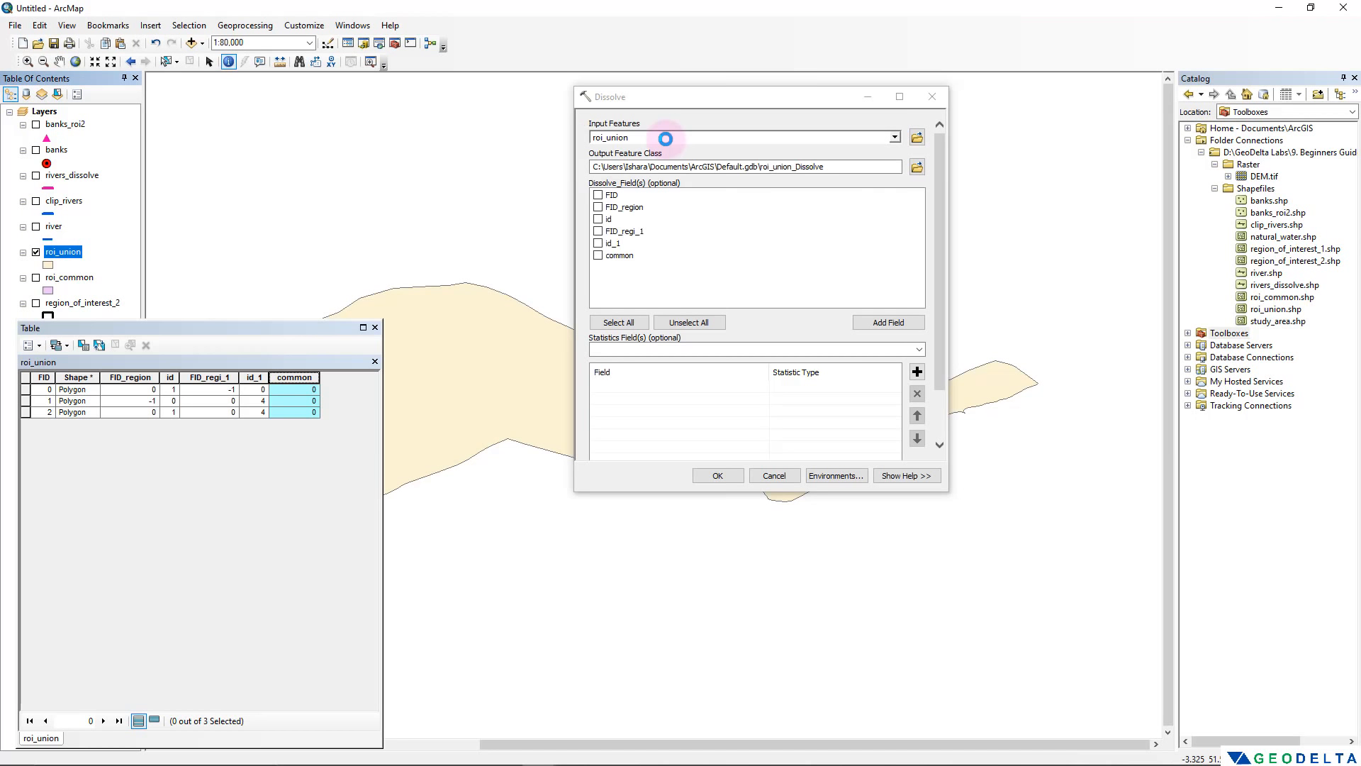
Dissolve roi_union by the common field, saving the output as roi_common2 in the Shapefiles folder, and close the attribute table
click(303, 401)
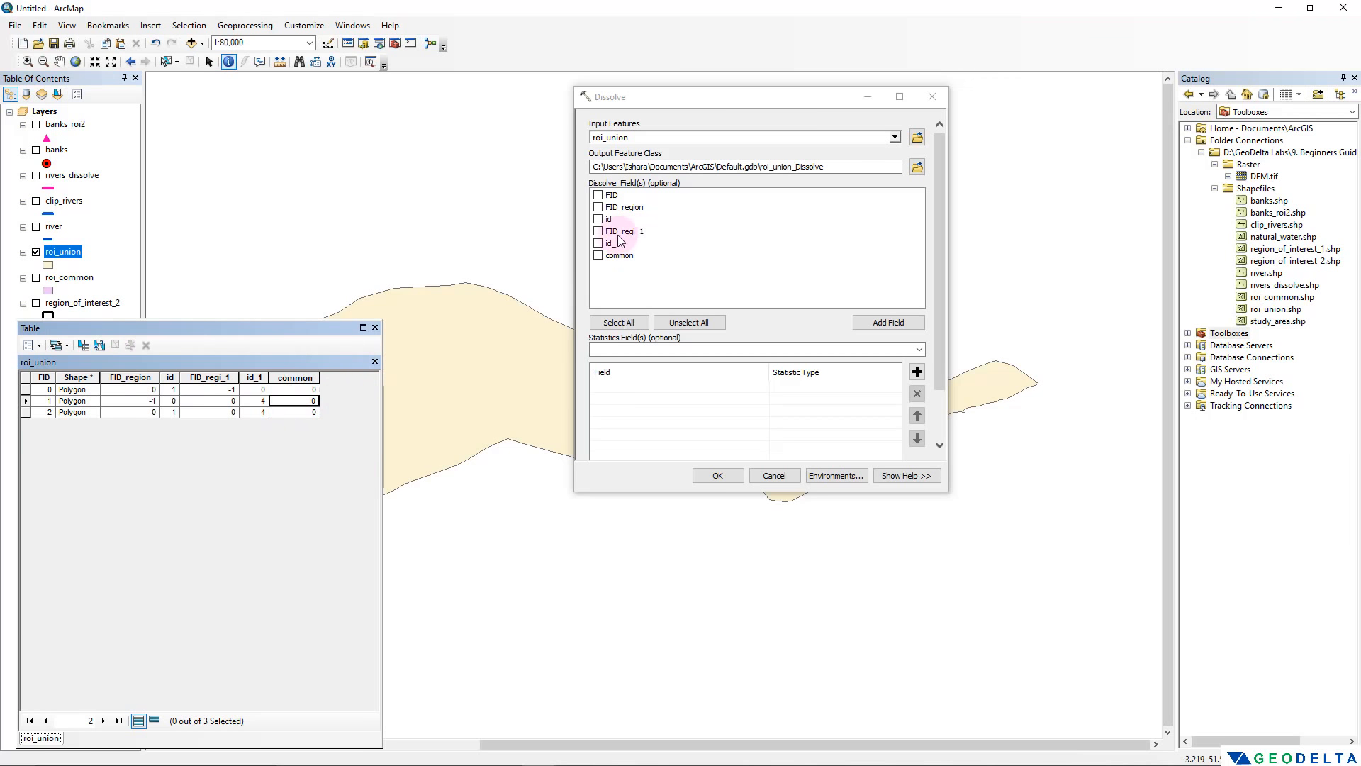
click(599, 258)
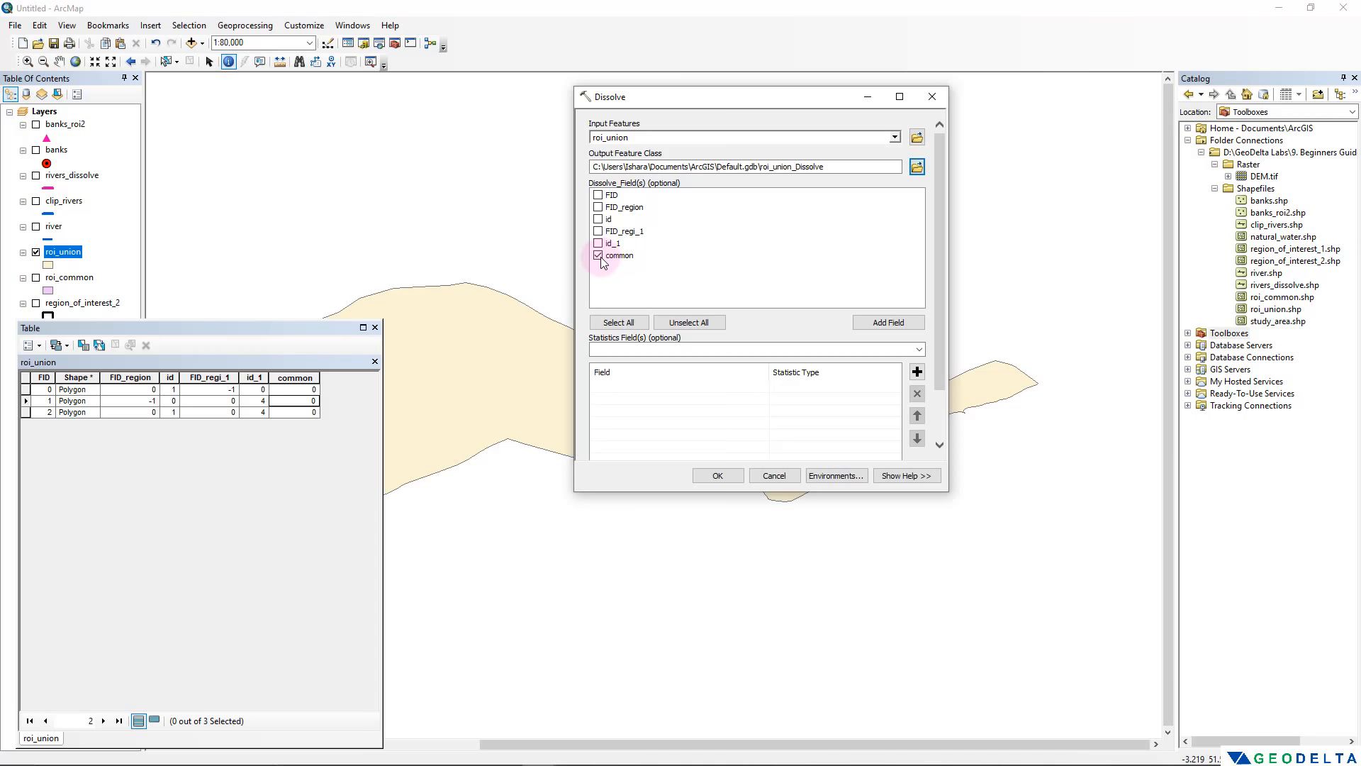
click(917, 167)
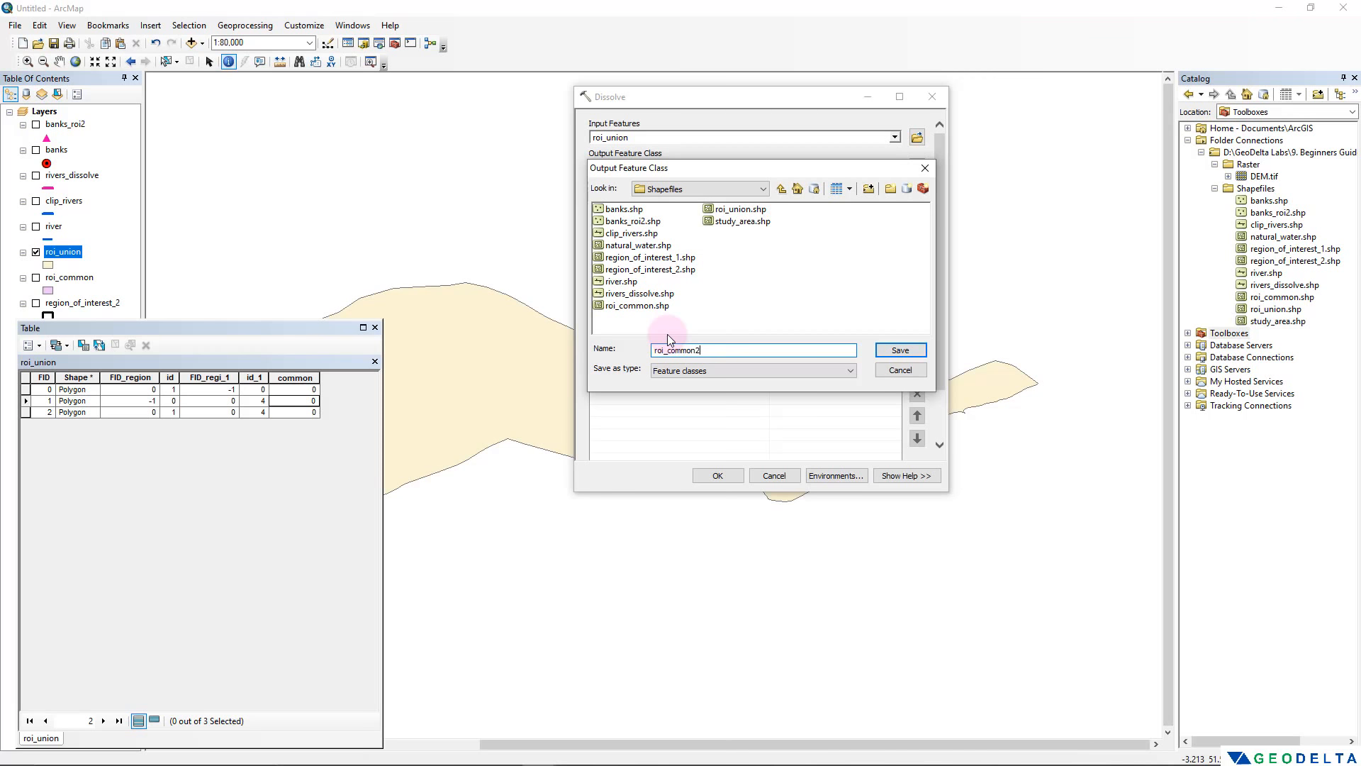
click(900, 349)
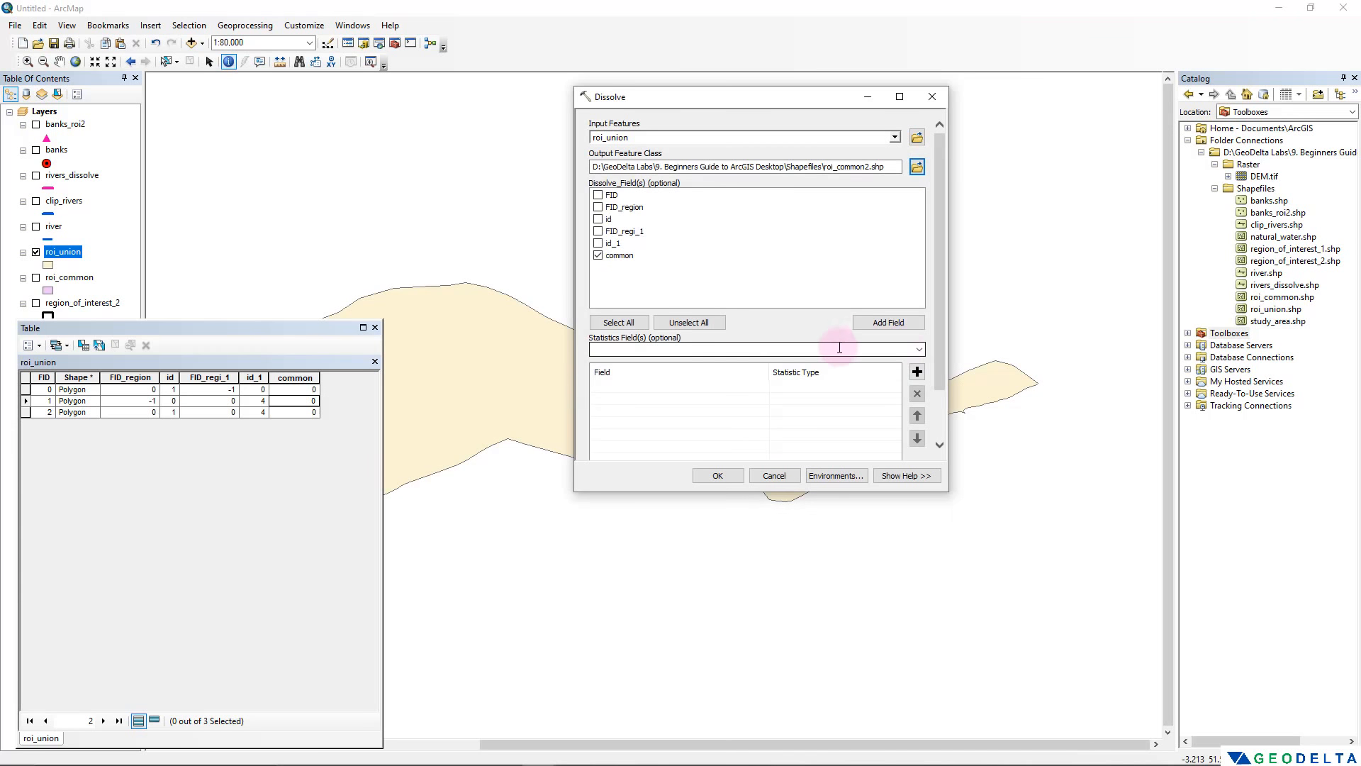
click(717, 475)
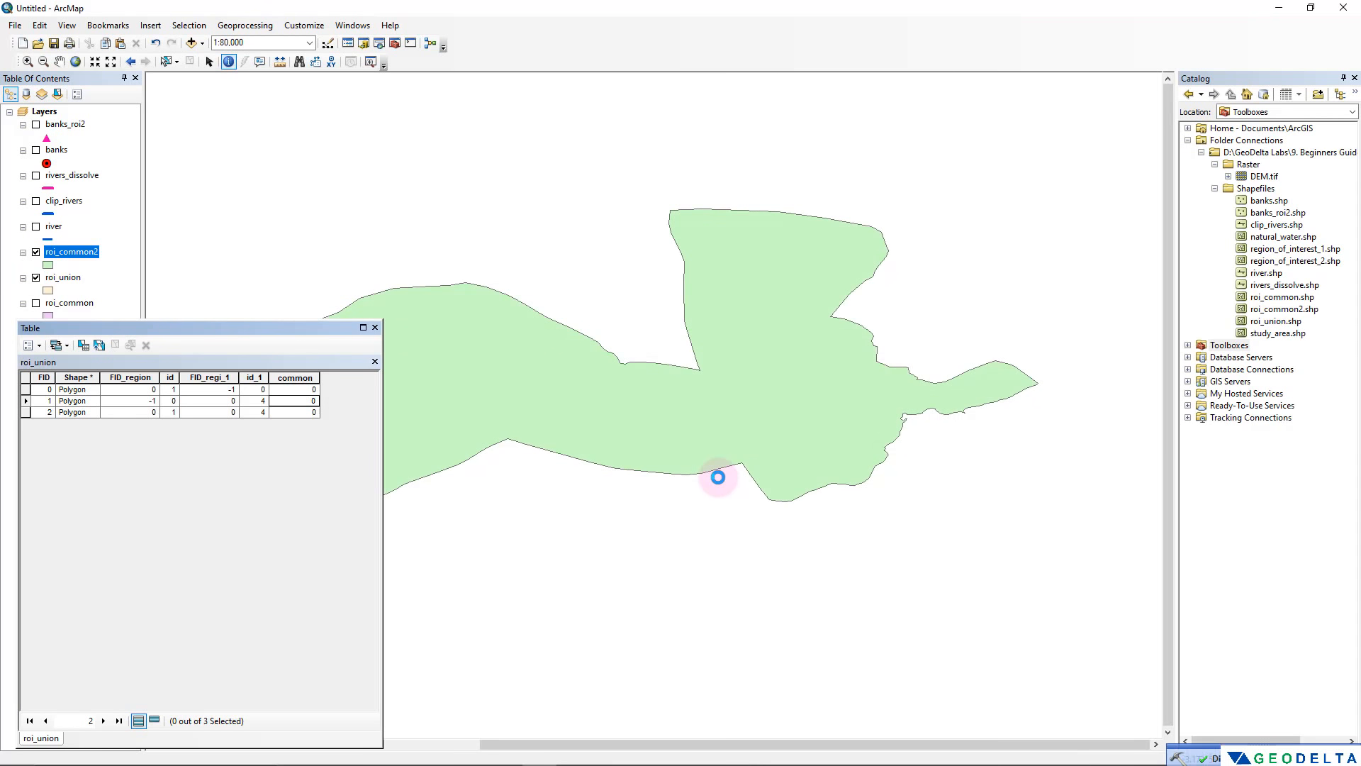
click(374, 326)
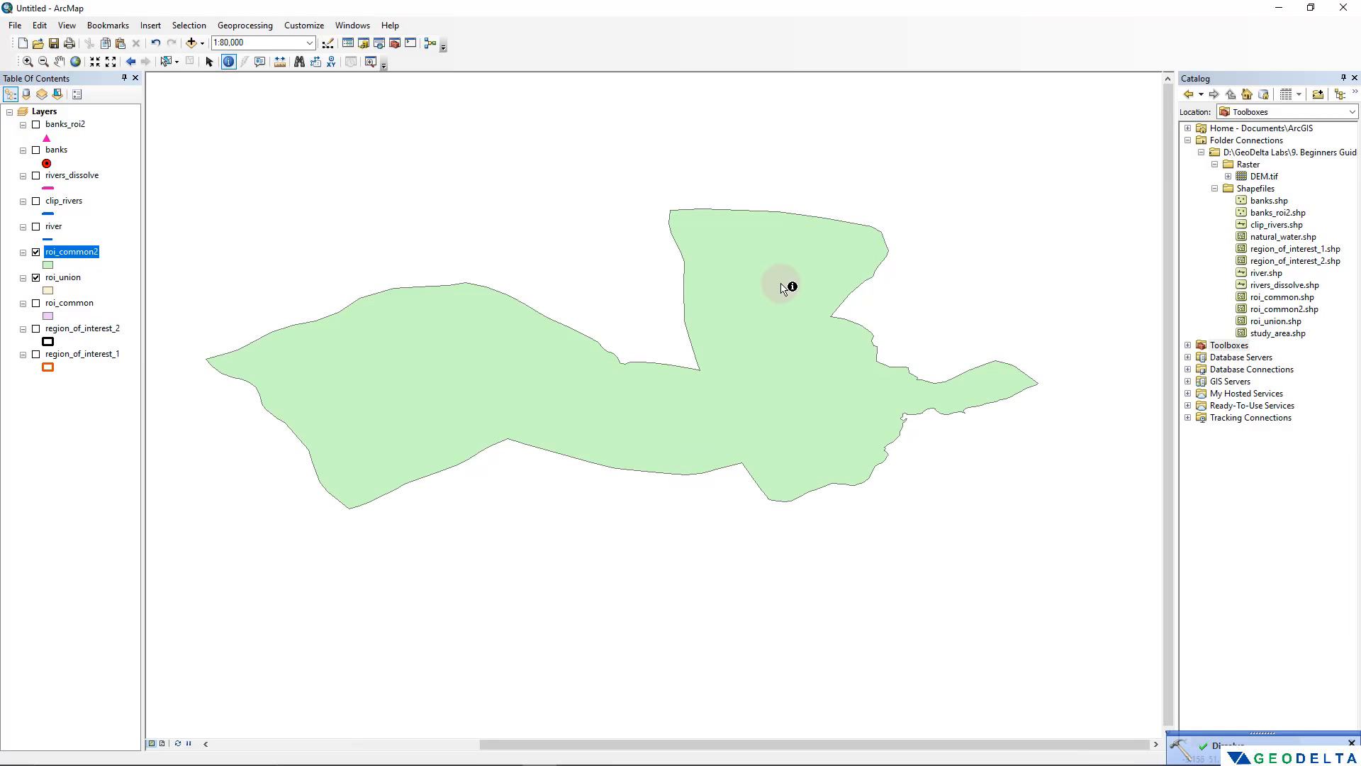
Check the roi_common2 attribute table by highlighting its single polygon record, and close the table
click(79, 260)
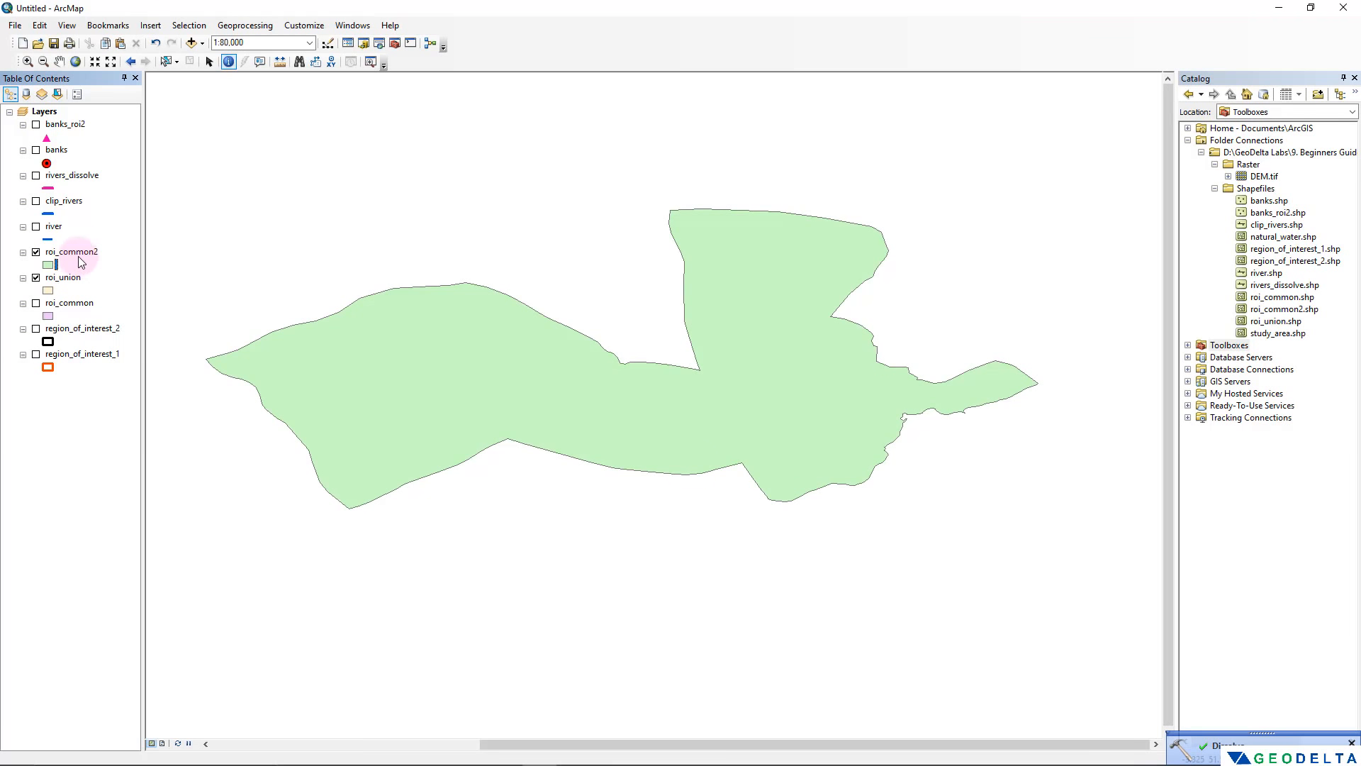
right_click(75, 255)
click(114, 295)
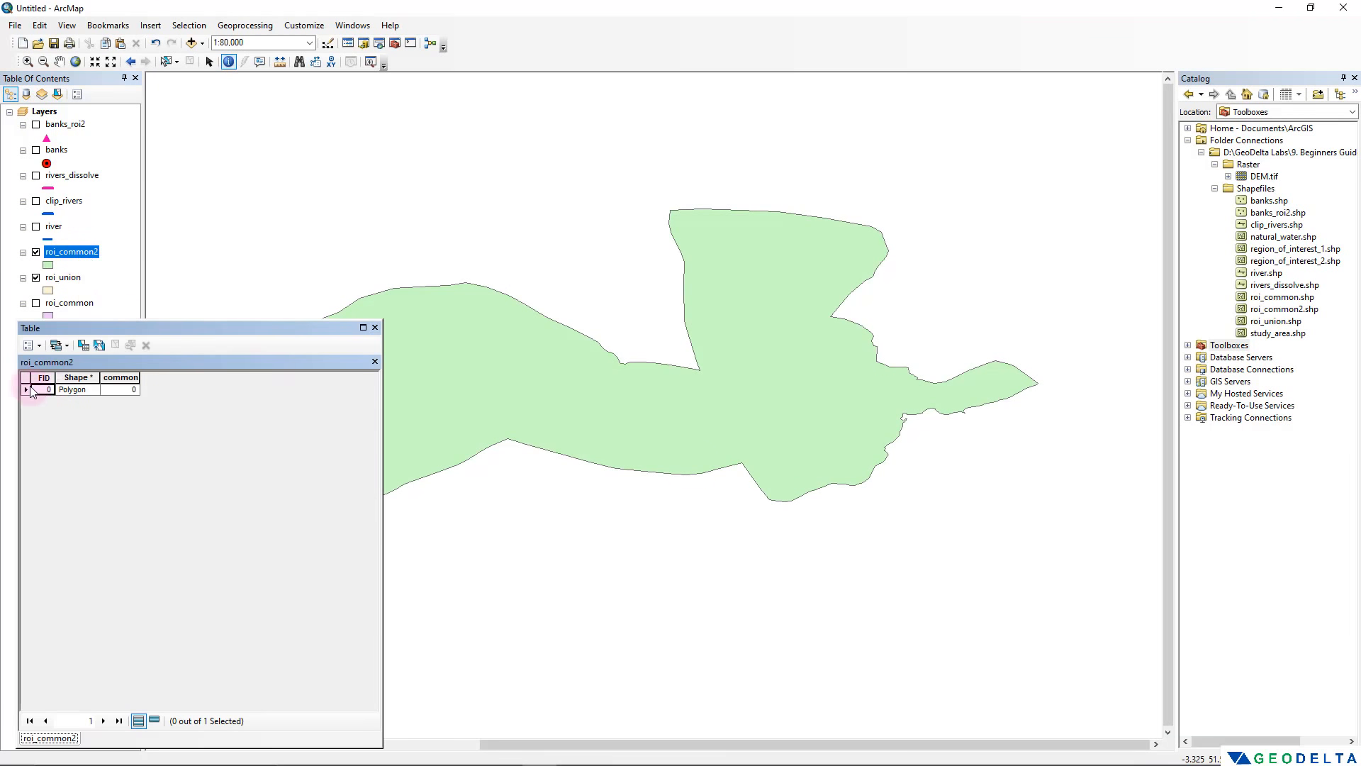
click(27, 389)
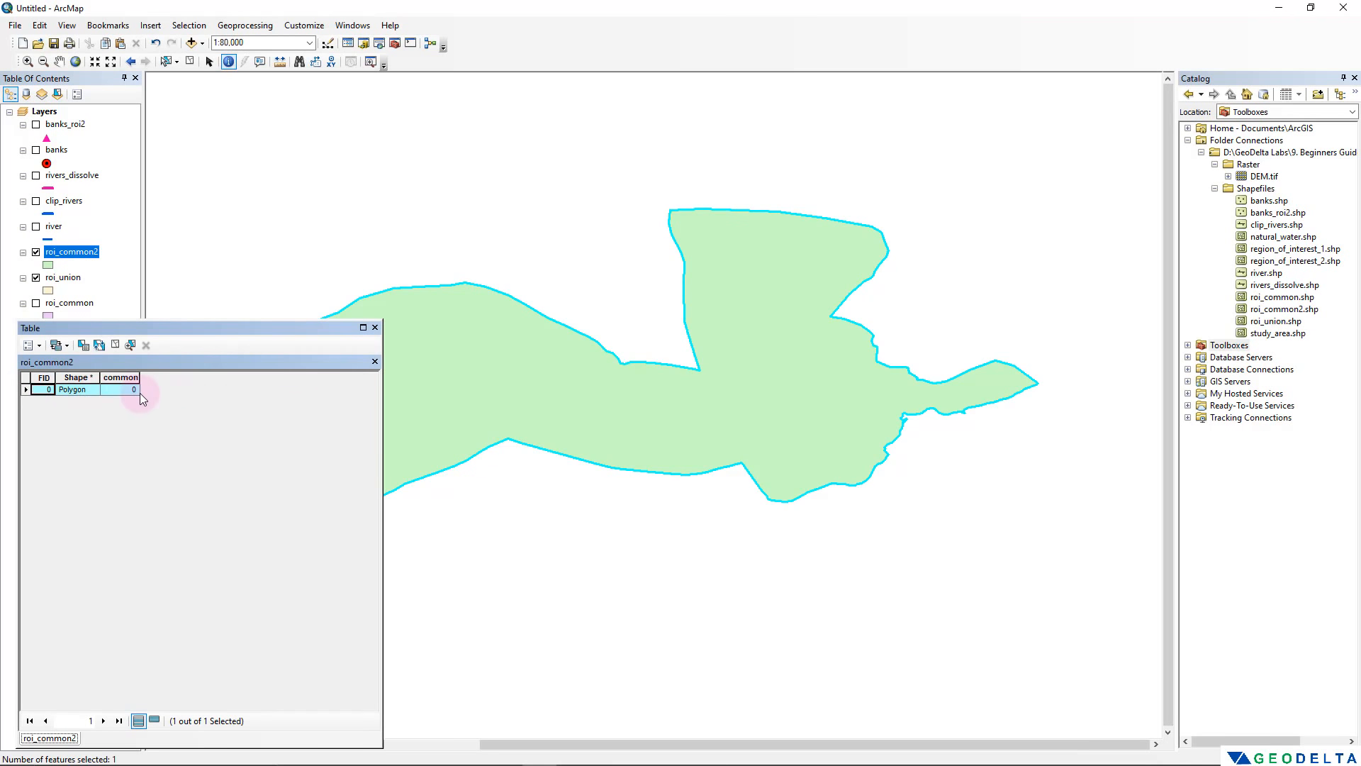
click(375, 327)
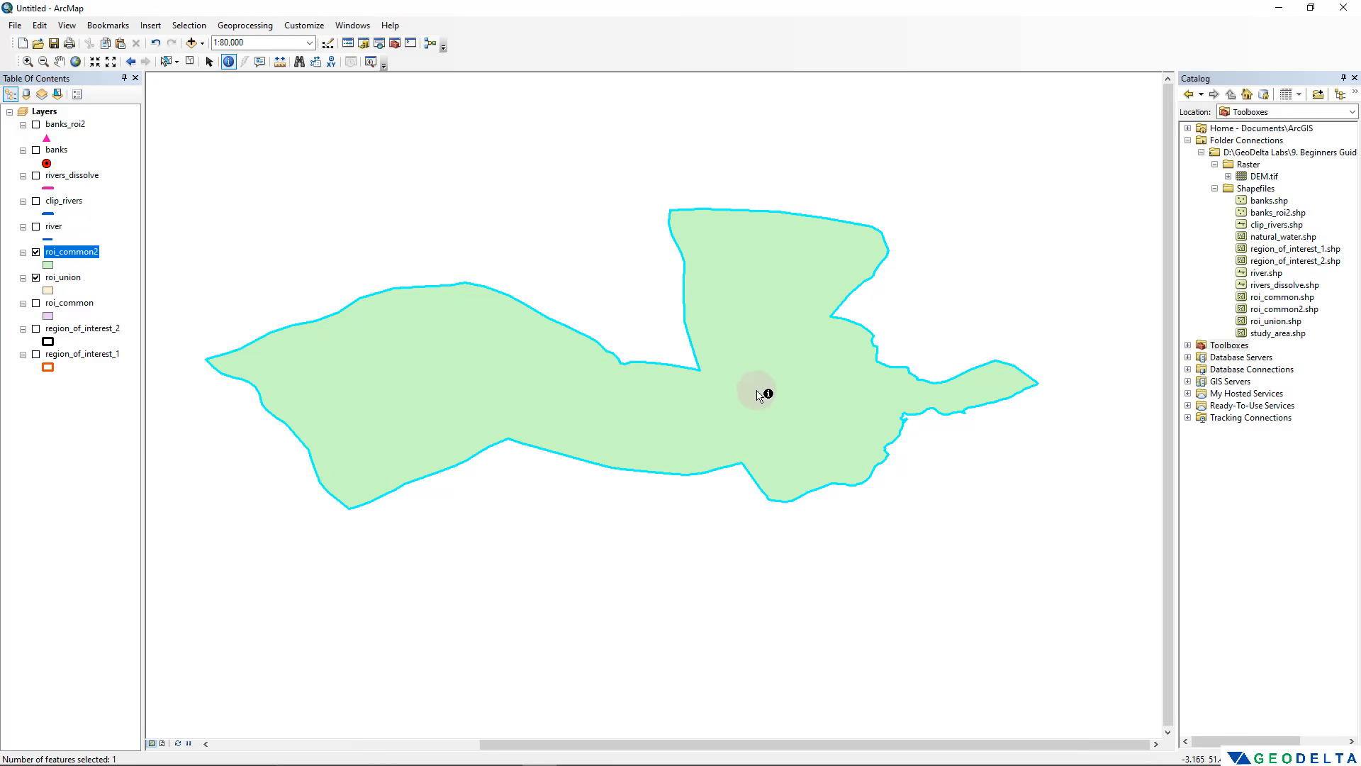
Remove the roi_common2 layer from the map and display only the rivers_dissolve layer
right_click(75, 254)
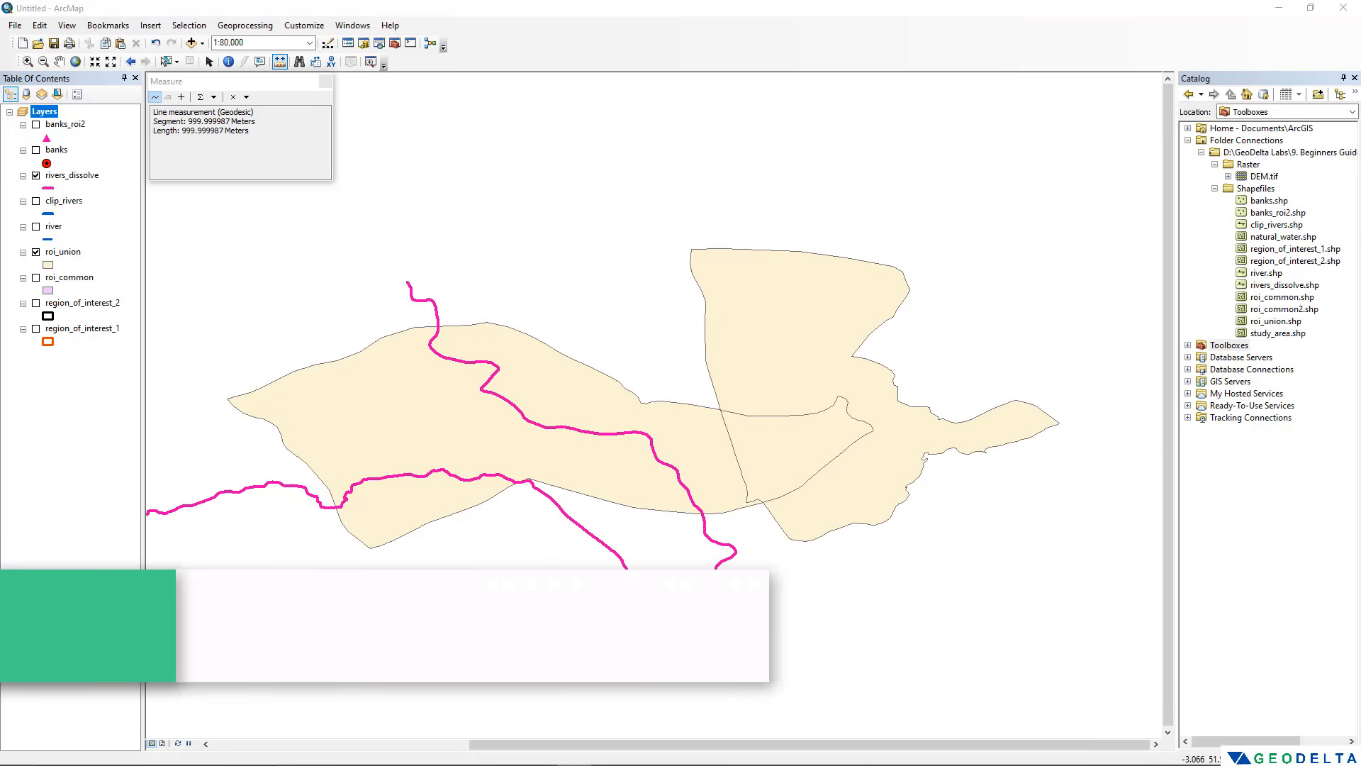
key(Left)
key(Left)
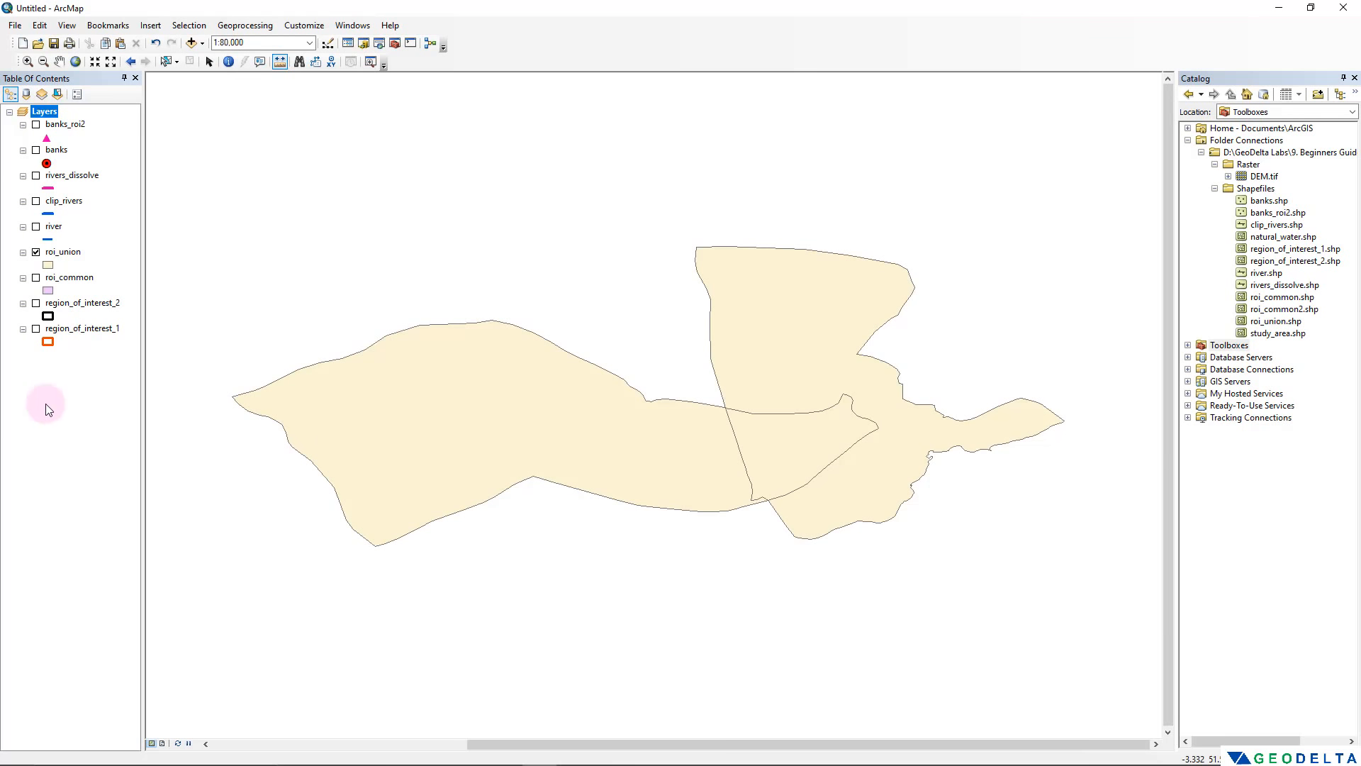
click(36, 176)
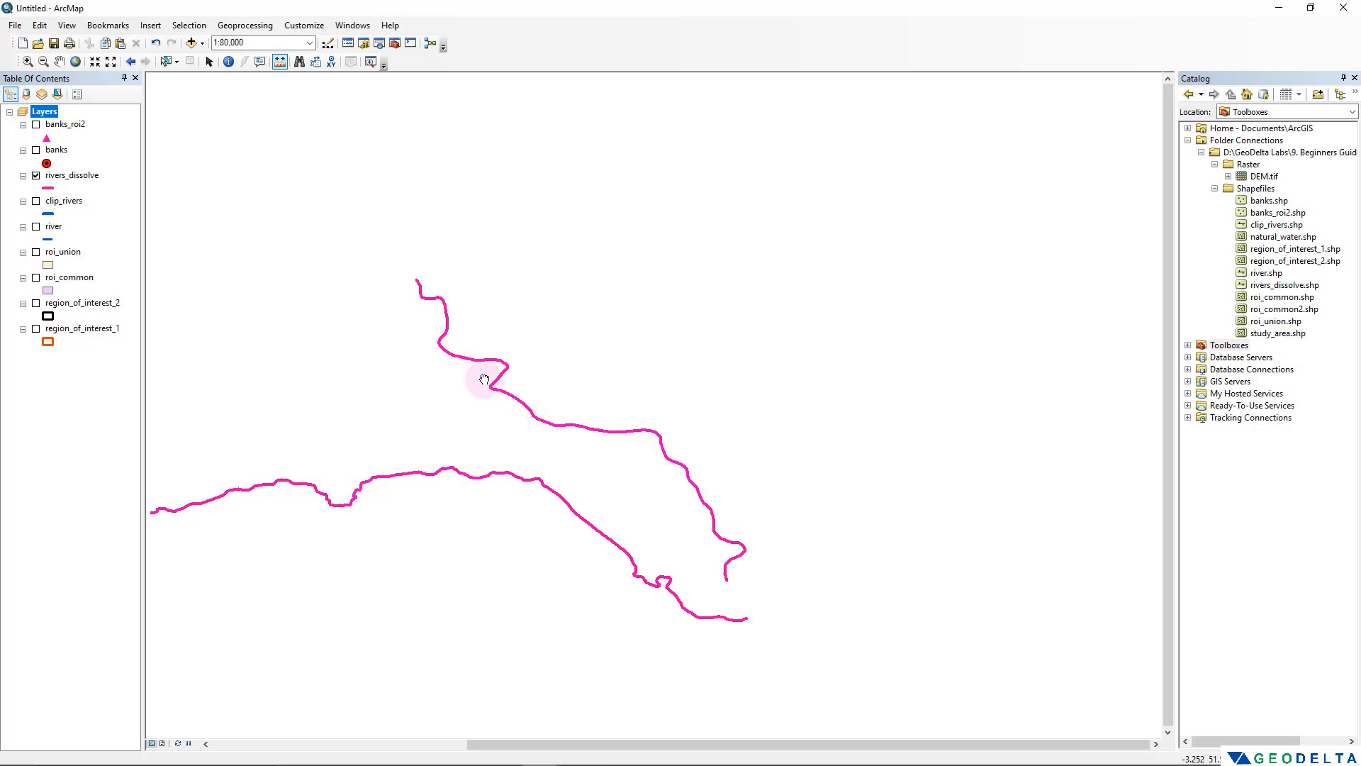
drag(452, 377, 751, 406)
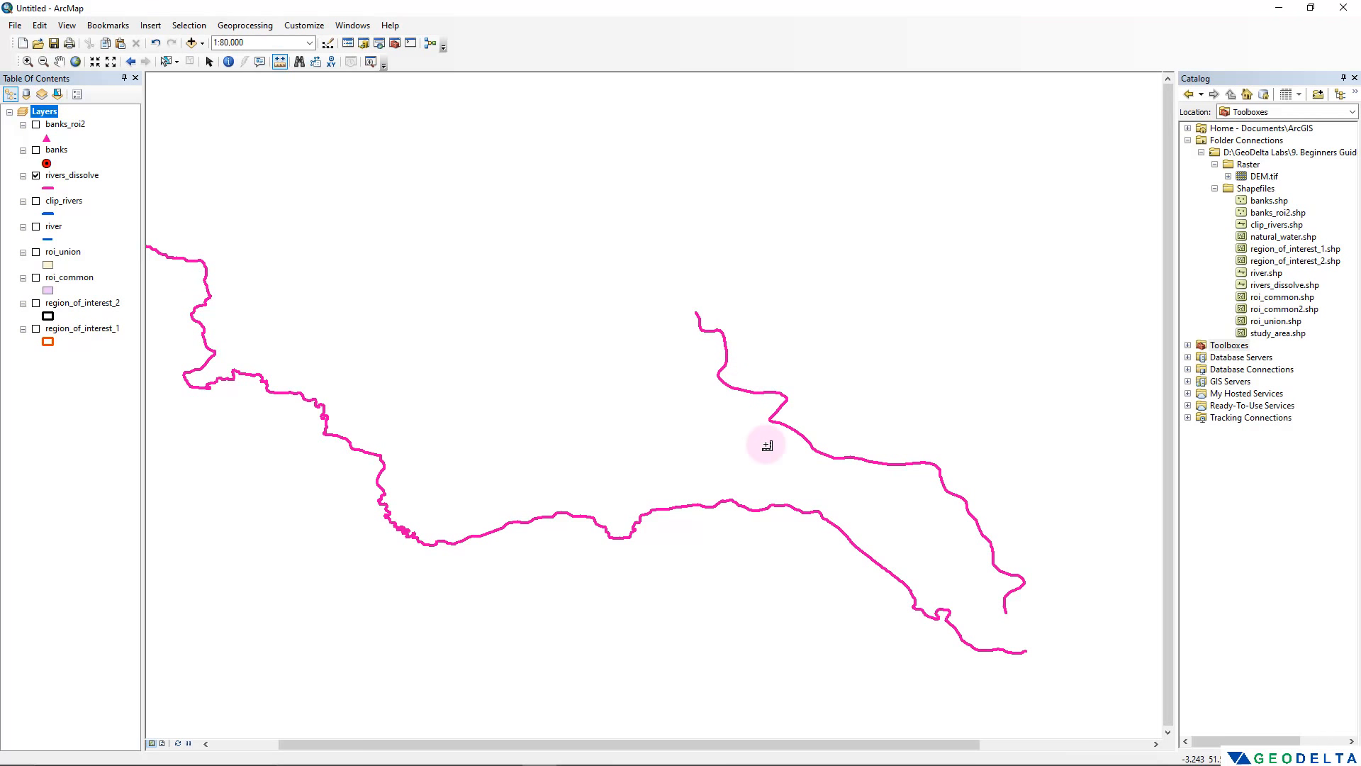
Search for the buffer tool, open Buffer (Analysis), and close the search window
click(379, 44)
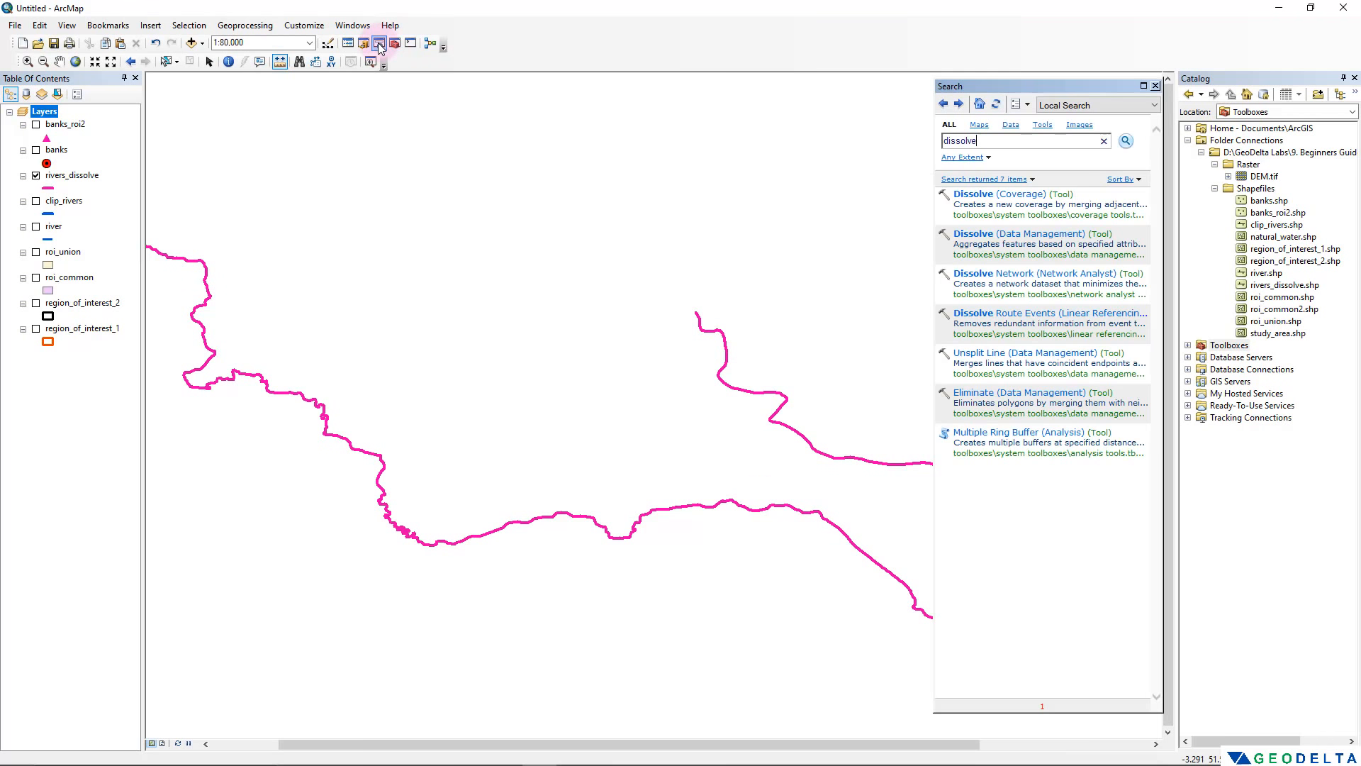
drag(988, 141, 917, 147)
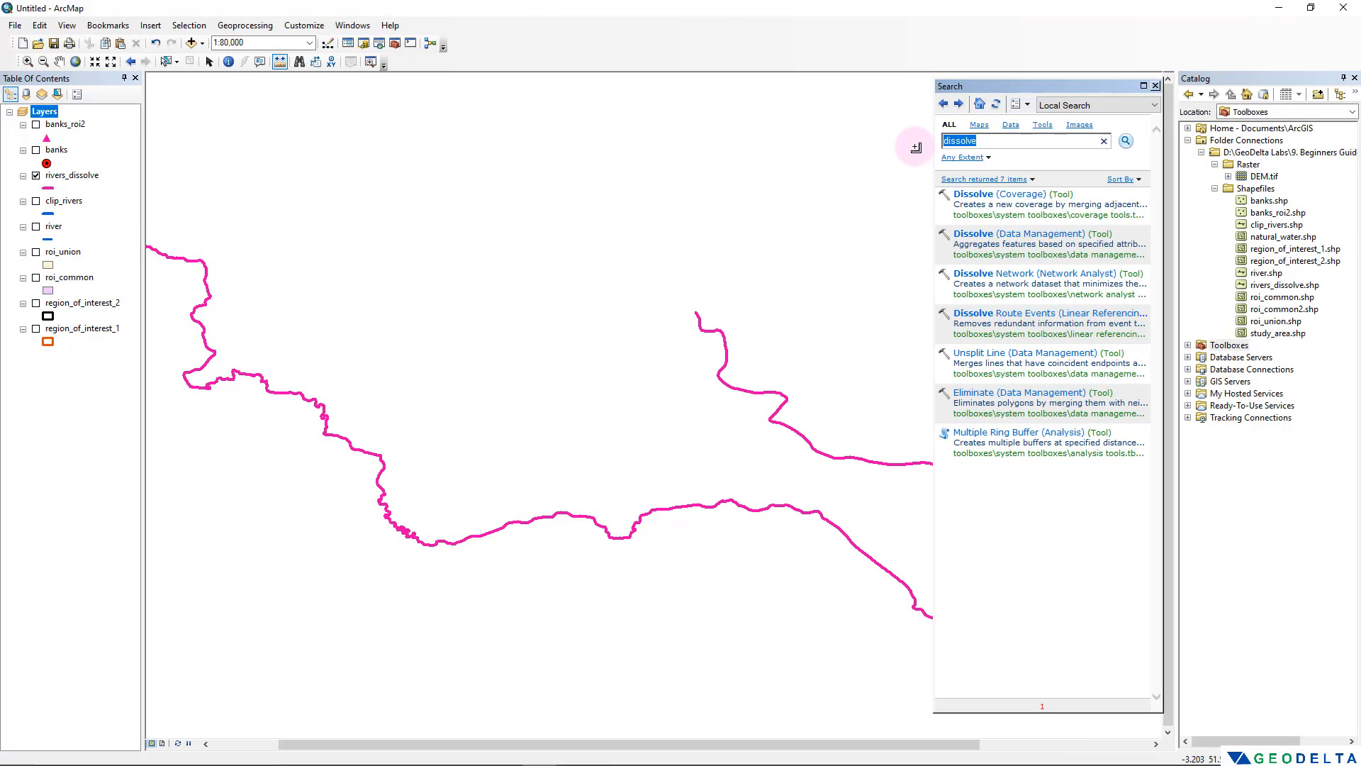
text(buffer)
key(Return)
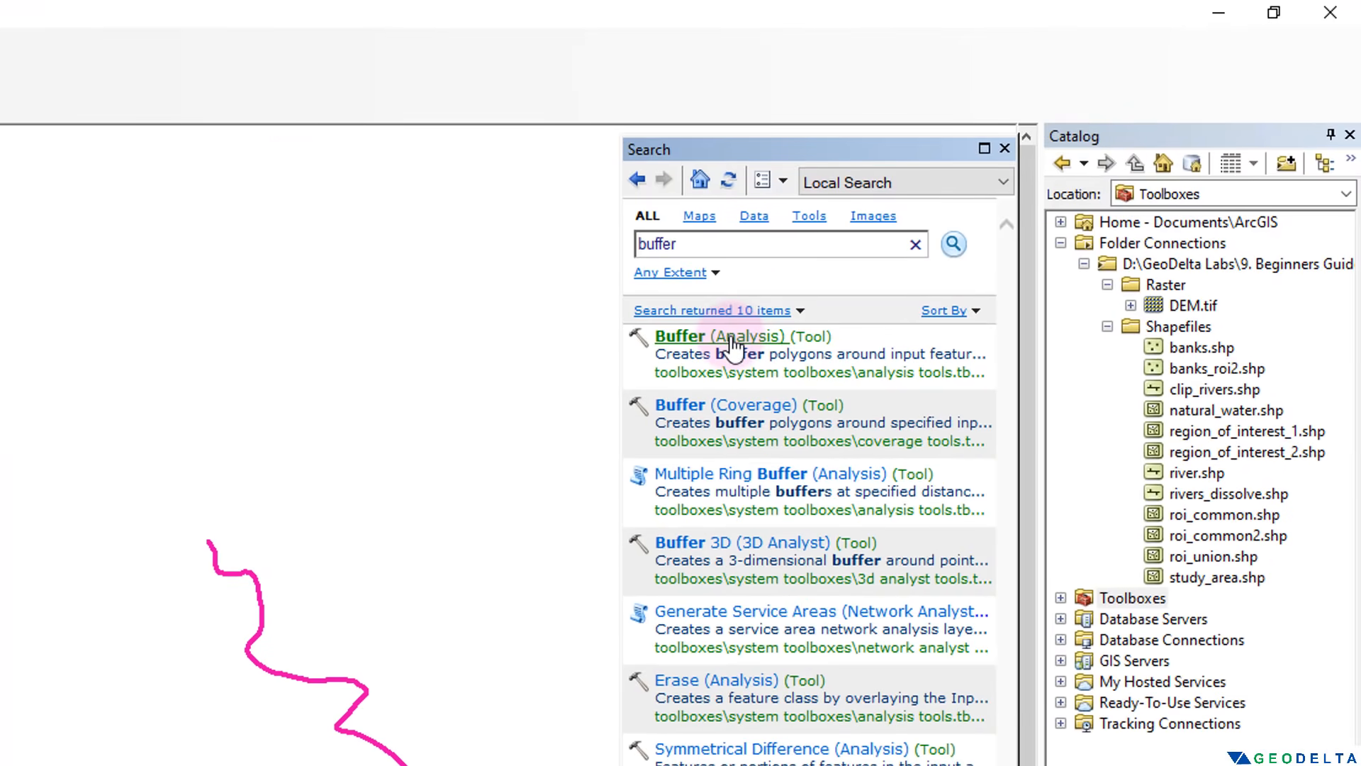
drag(731, 339, 730, 337)
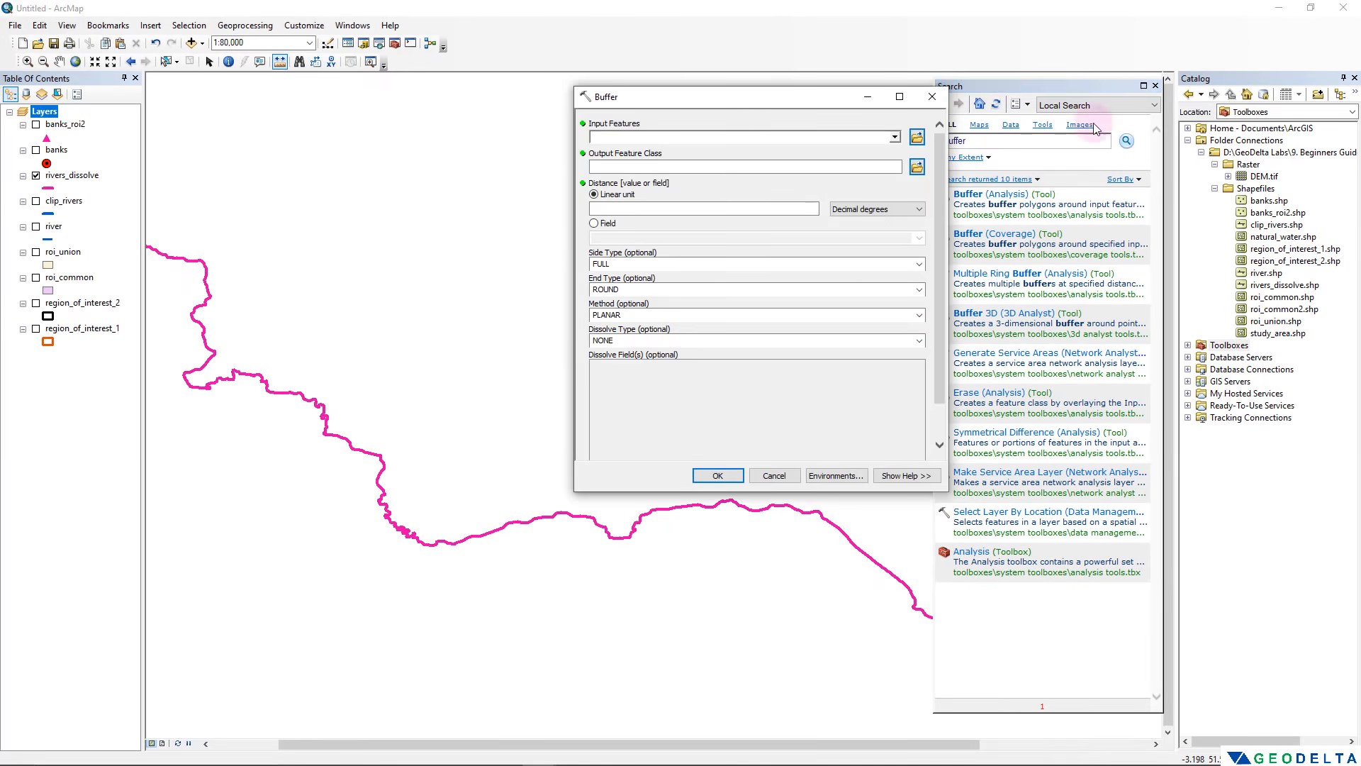
click(943, 89)
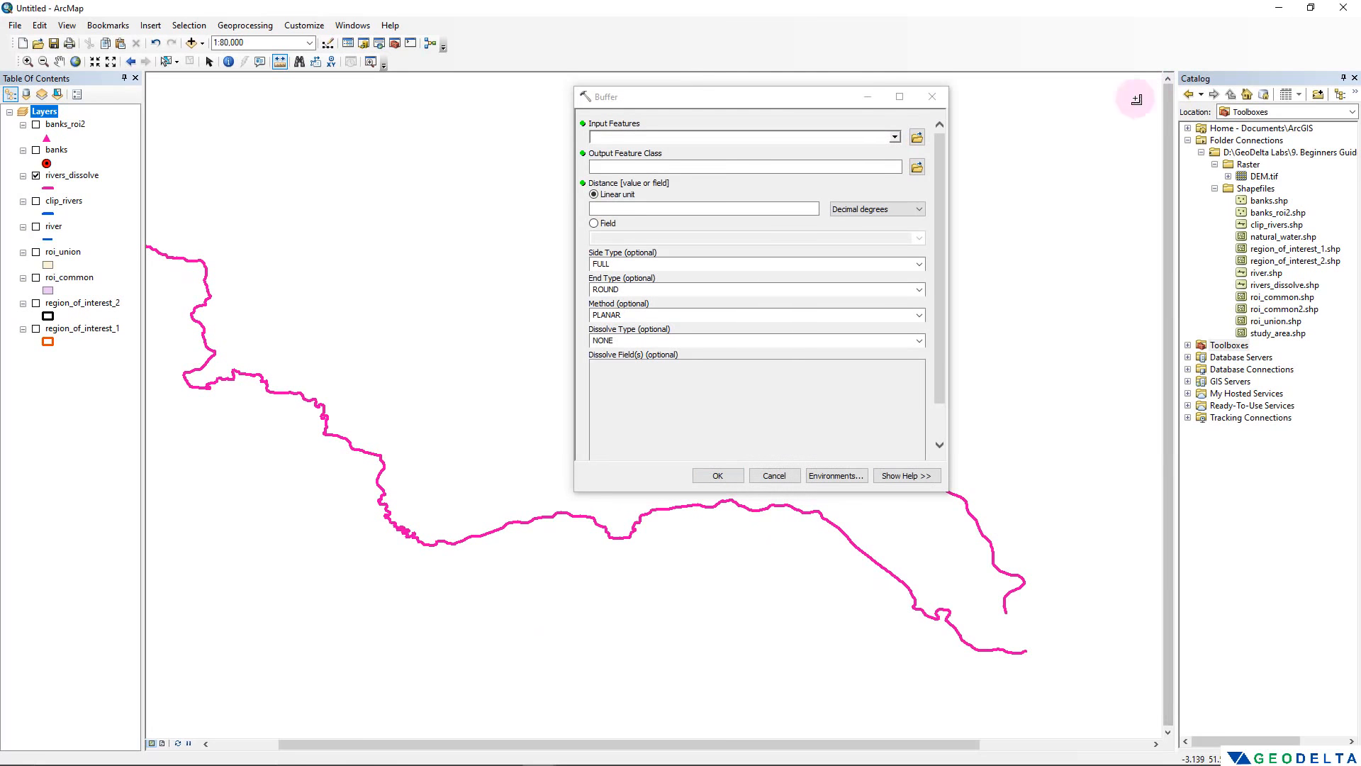
drag(698, 97, 491, 42)
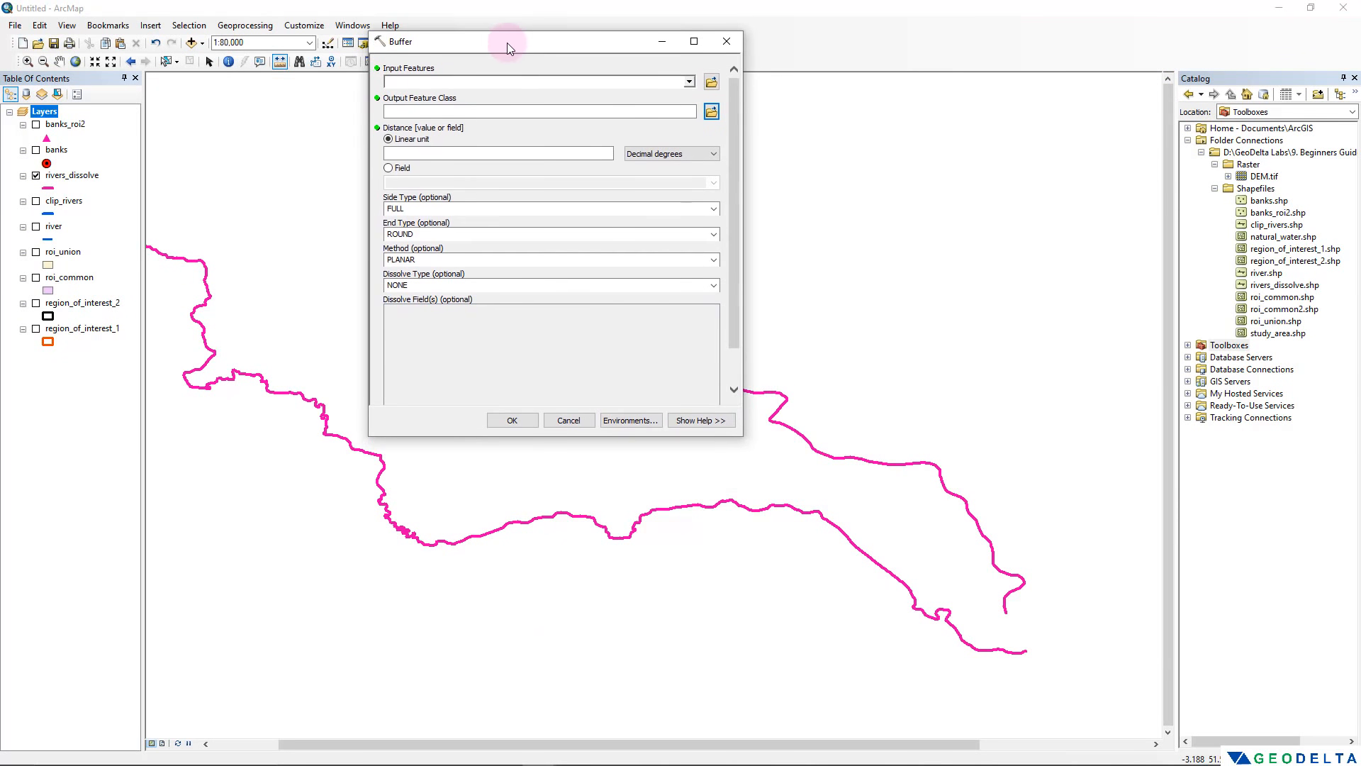
Set rivers_dissolve as the buffer's input features with a linear distance of 1000 meters
drag(83, 180, 452, 84)
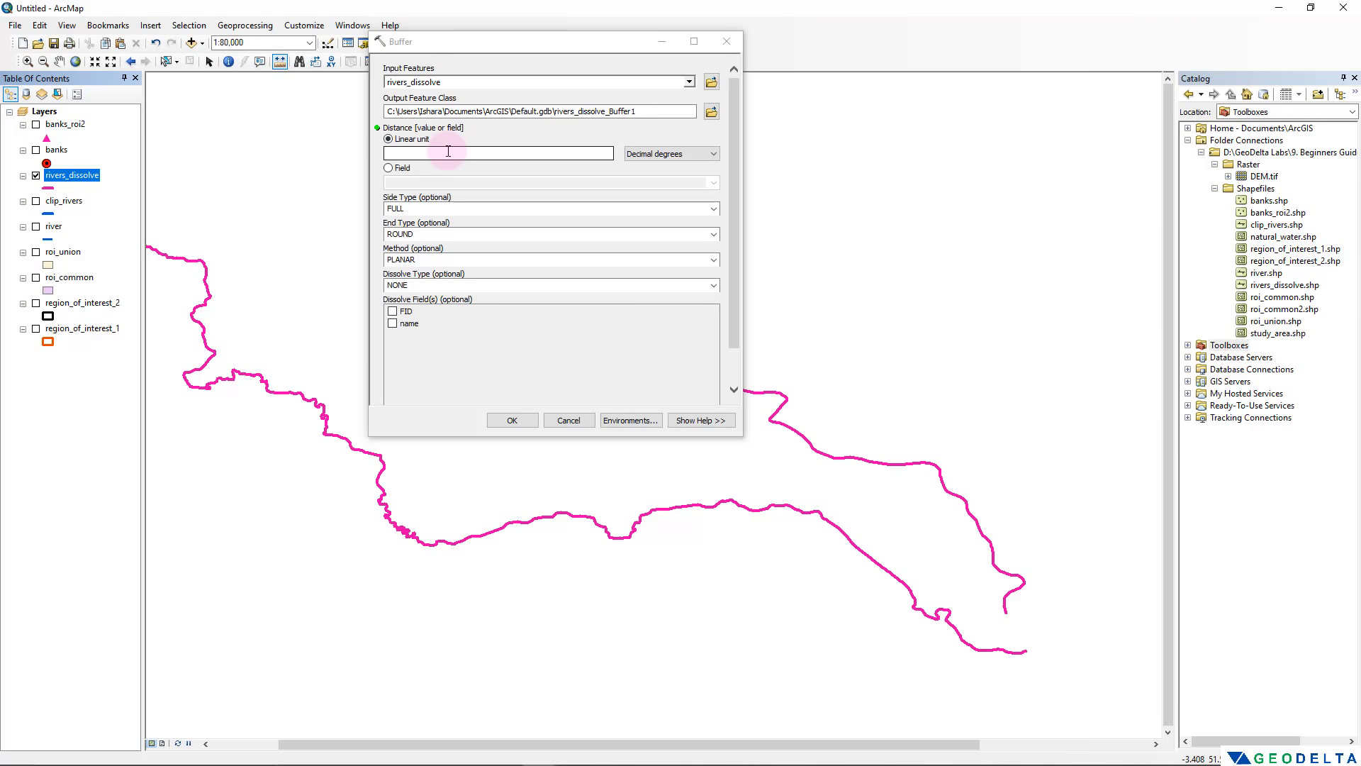
click(685, 154)
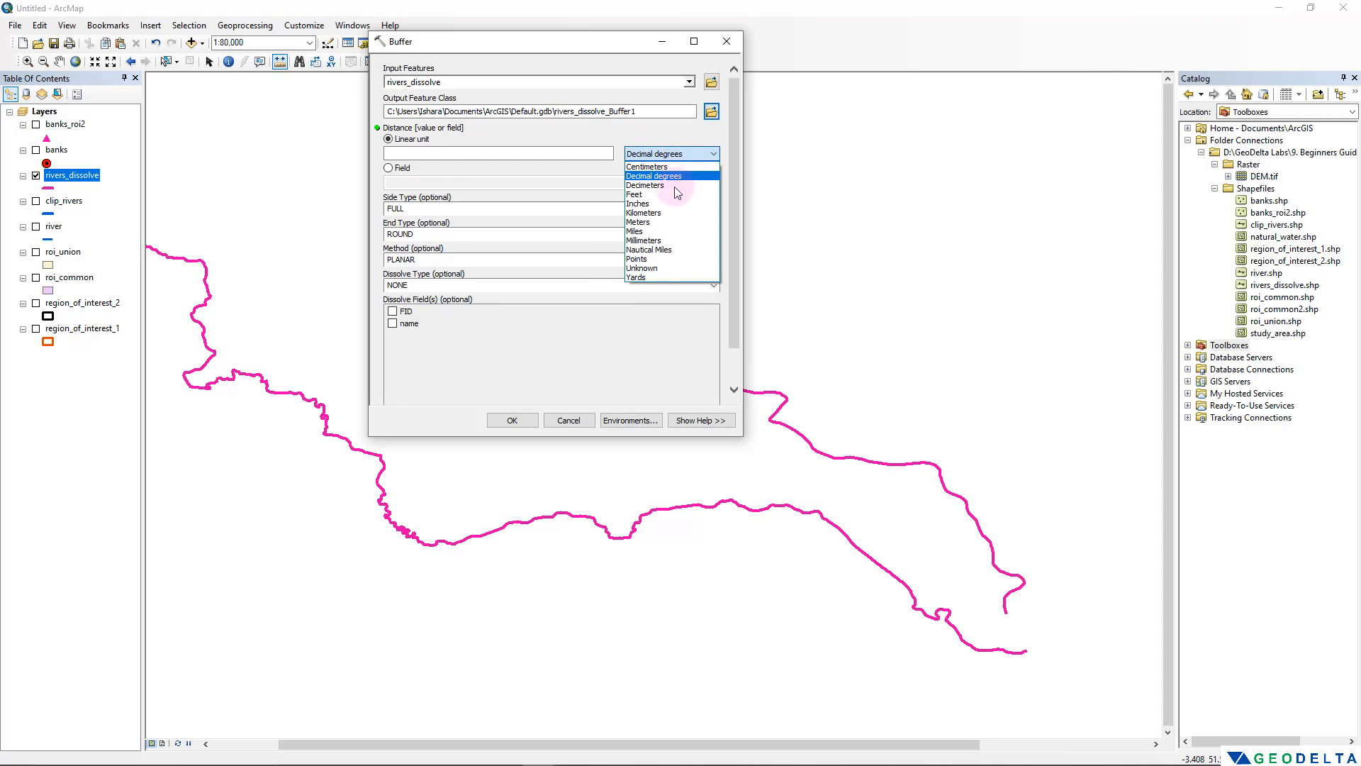
click(702, 222)
click(499, 150)
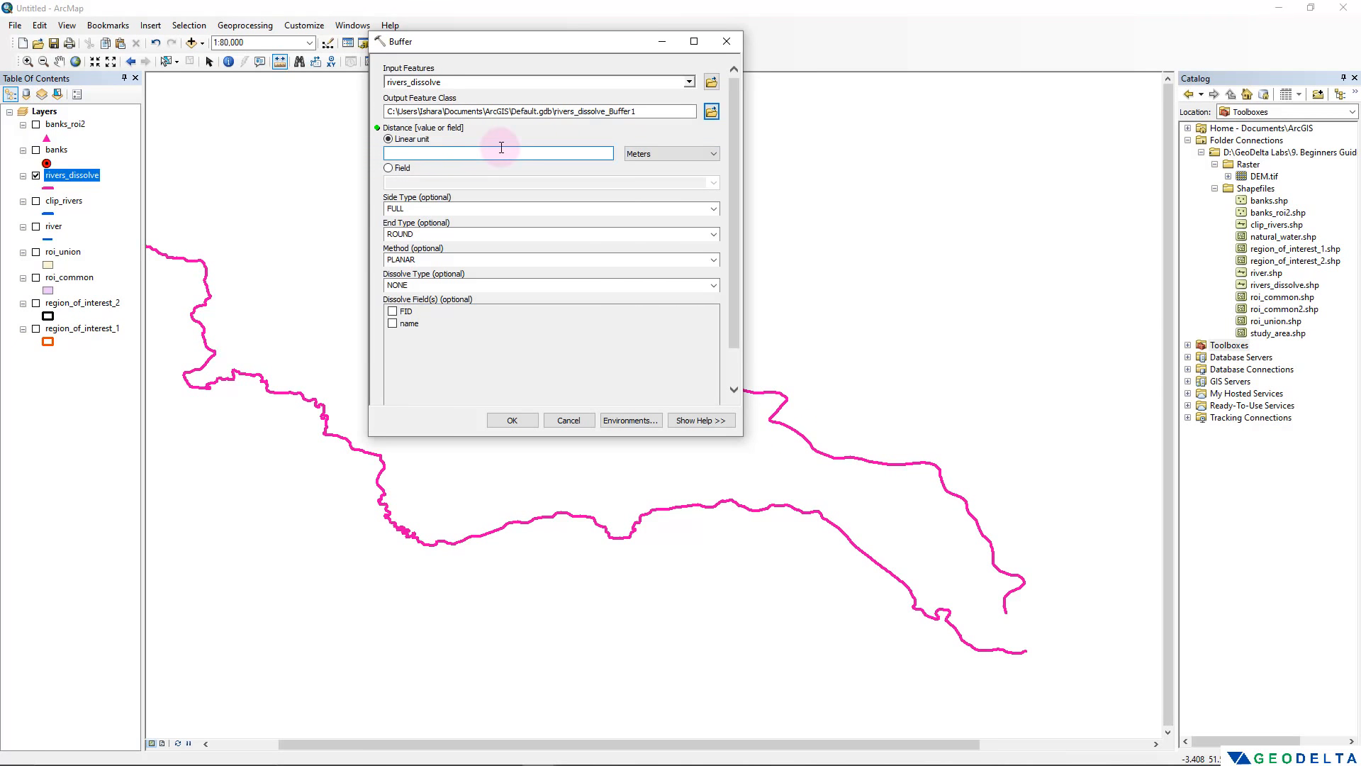
text(1000)
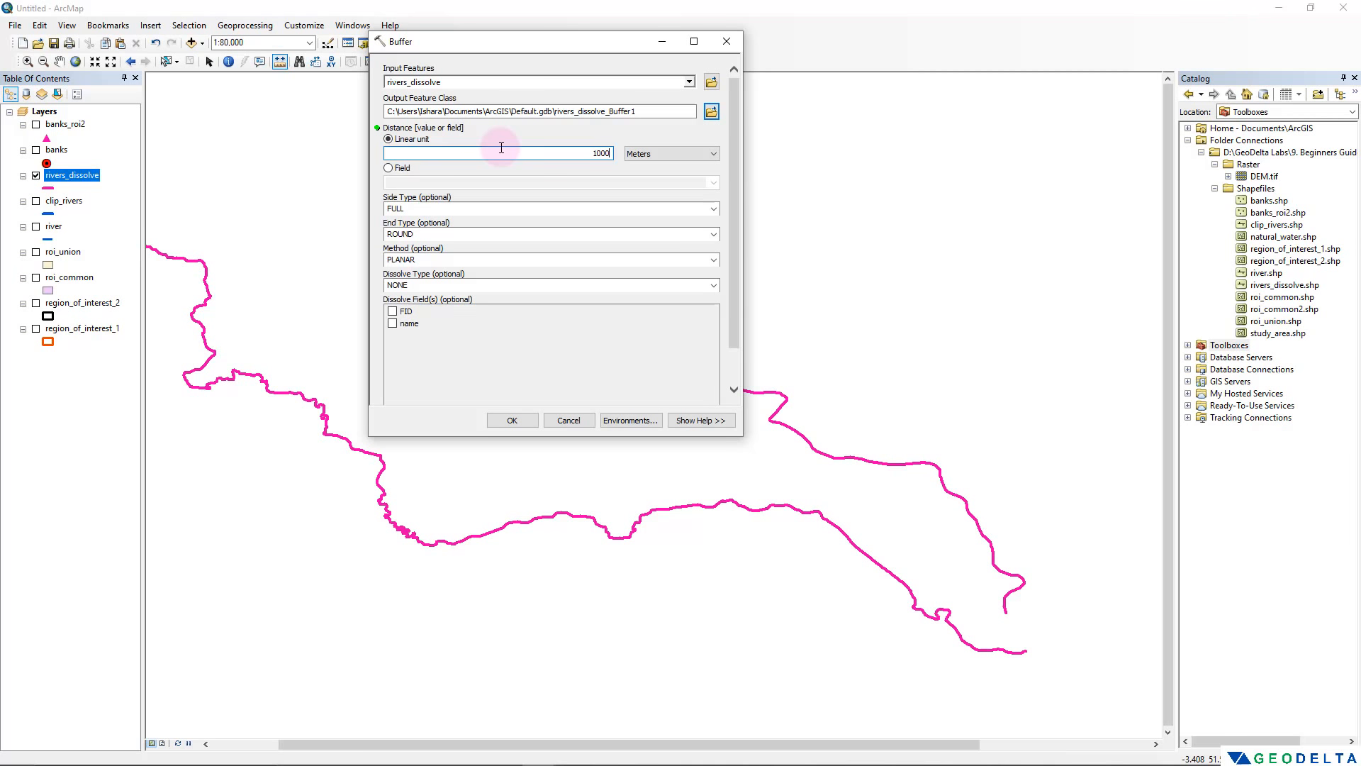
Save the buffer output as river_1000m in the Shapefiles folder and run the tool
click(709, 112)
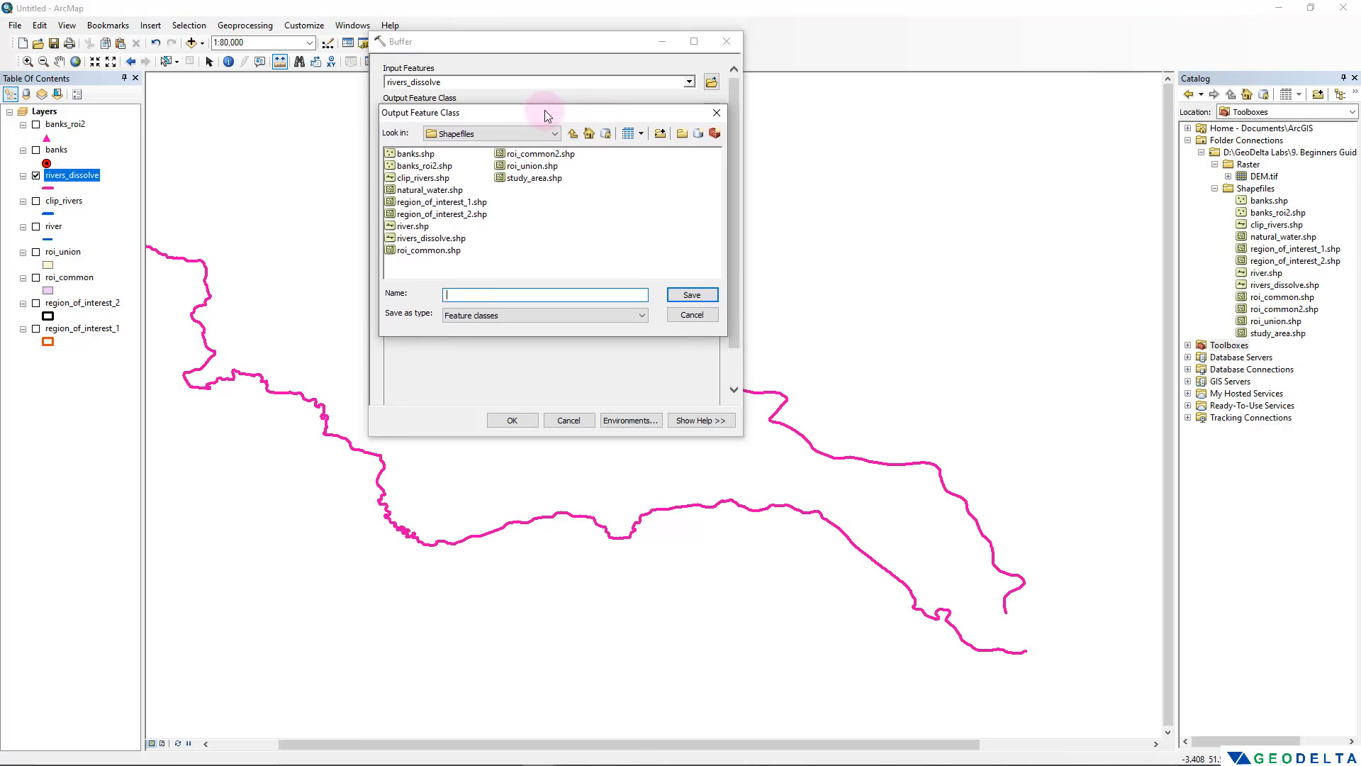
click(450, 285)
text(r)
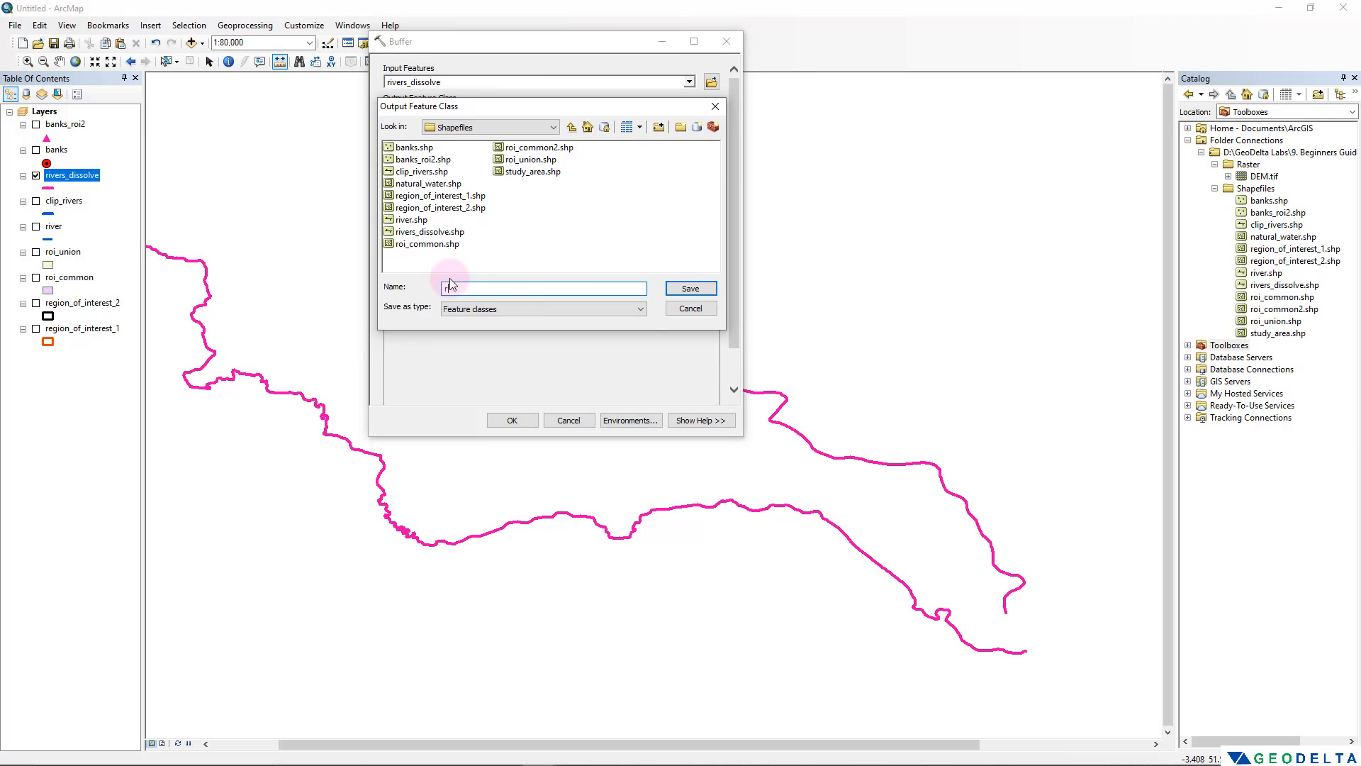
text(iver_1000m)
click(698, 289)
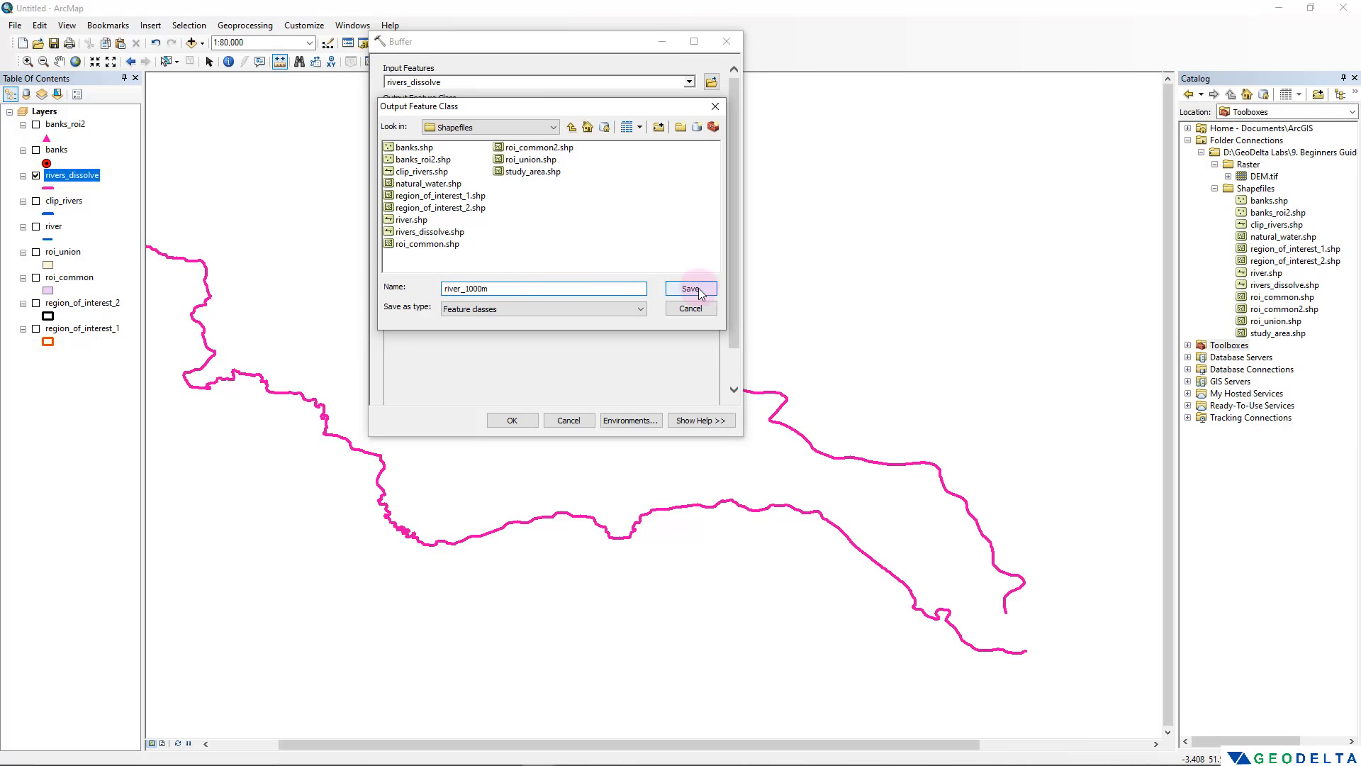
click(513, 420)
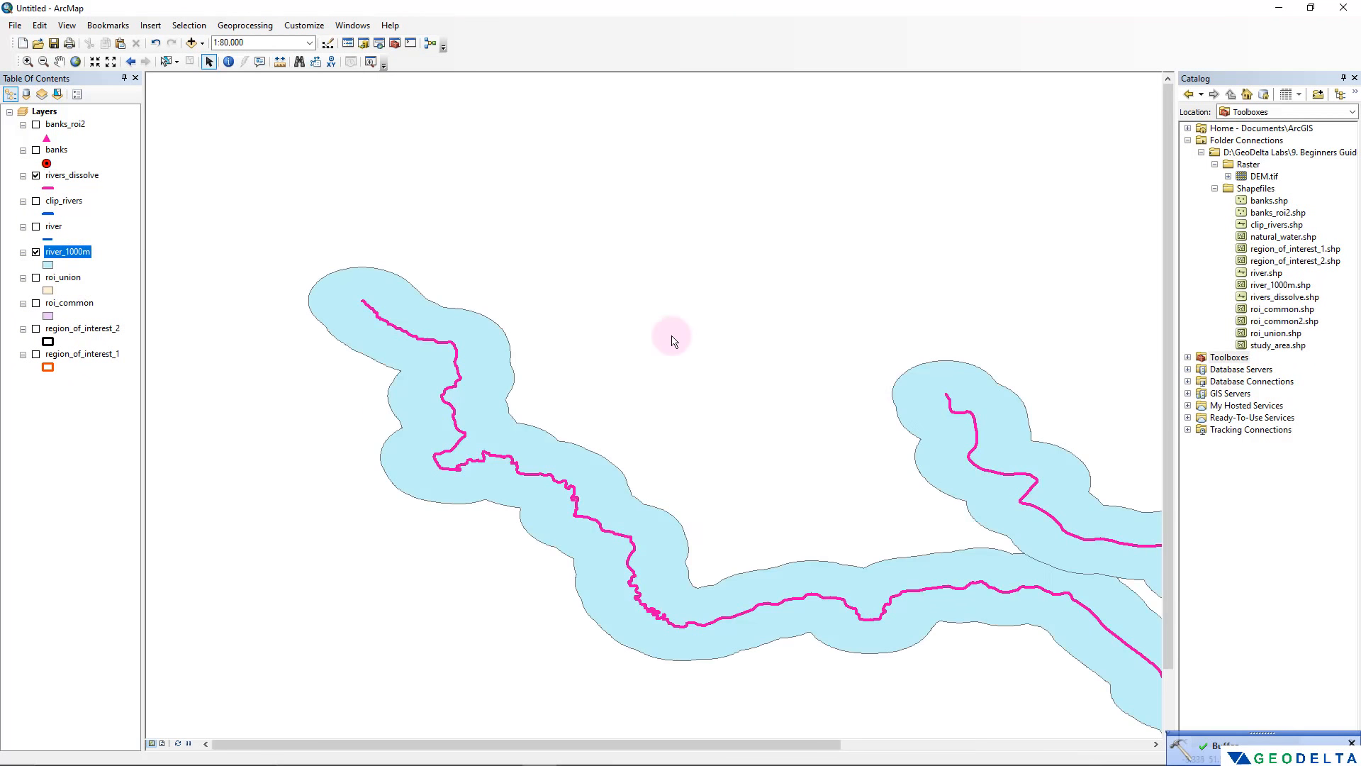
Inspect the river_1000m attribute table, highlighting the River Ely and River Taff buffers in turn, and close it
drag(673, 341, 589, 196)
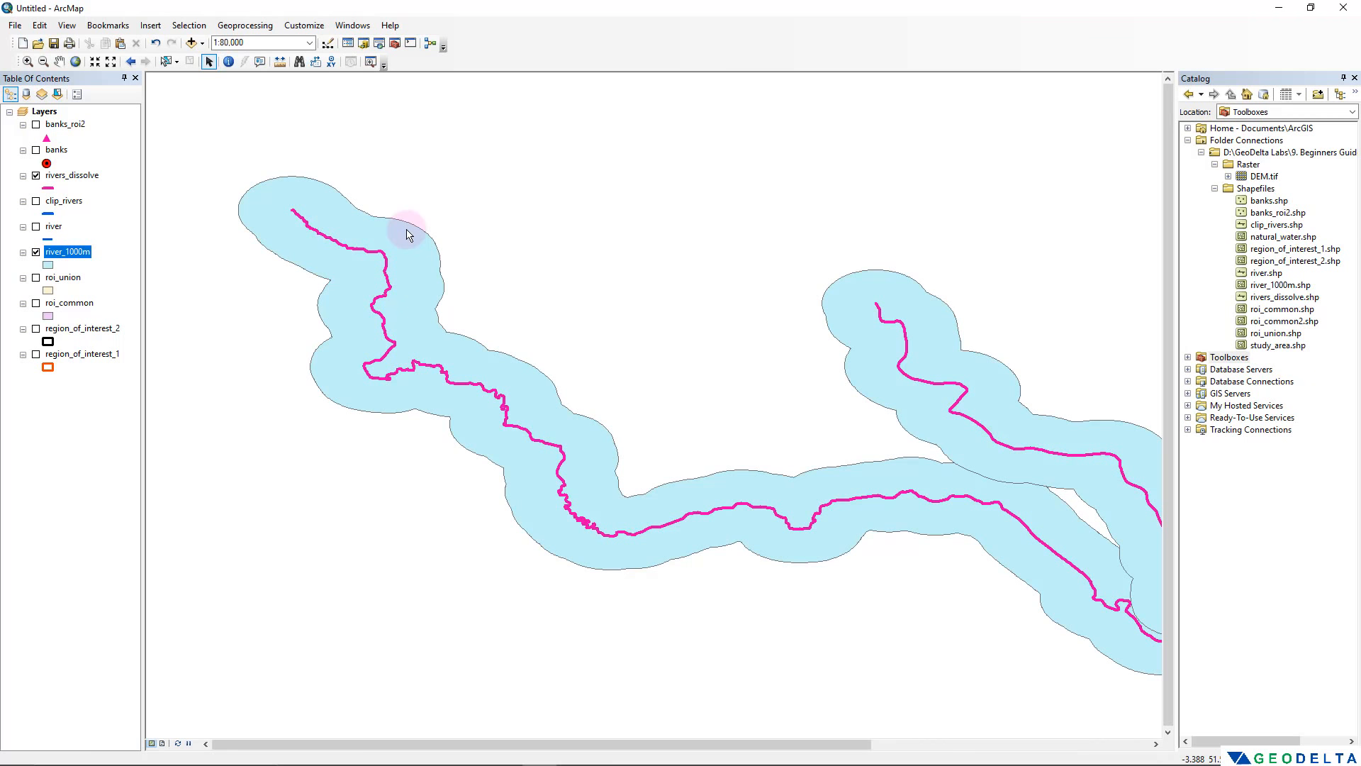
right_click(68, 252)
click(97, 288)
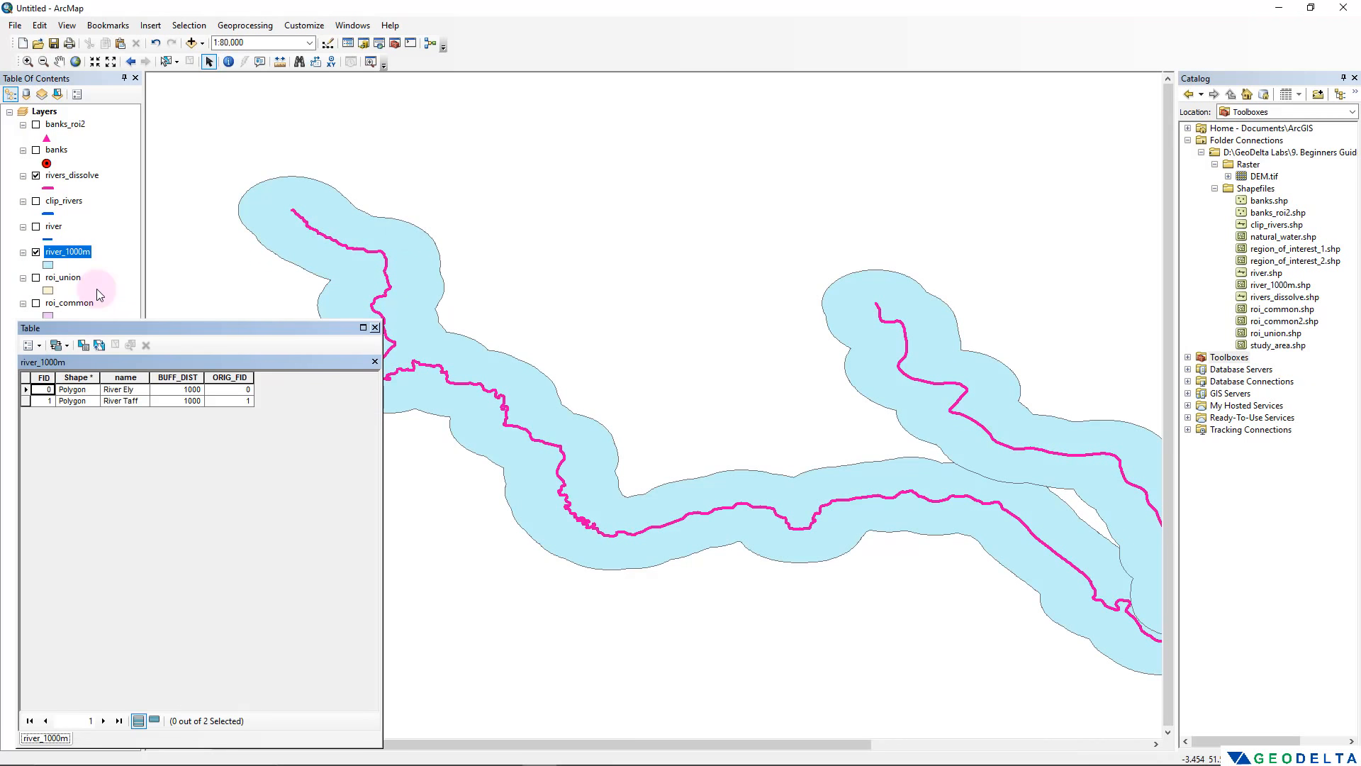
click(82, 377)
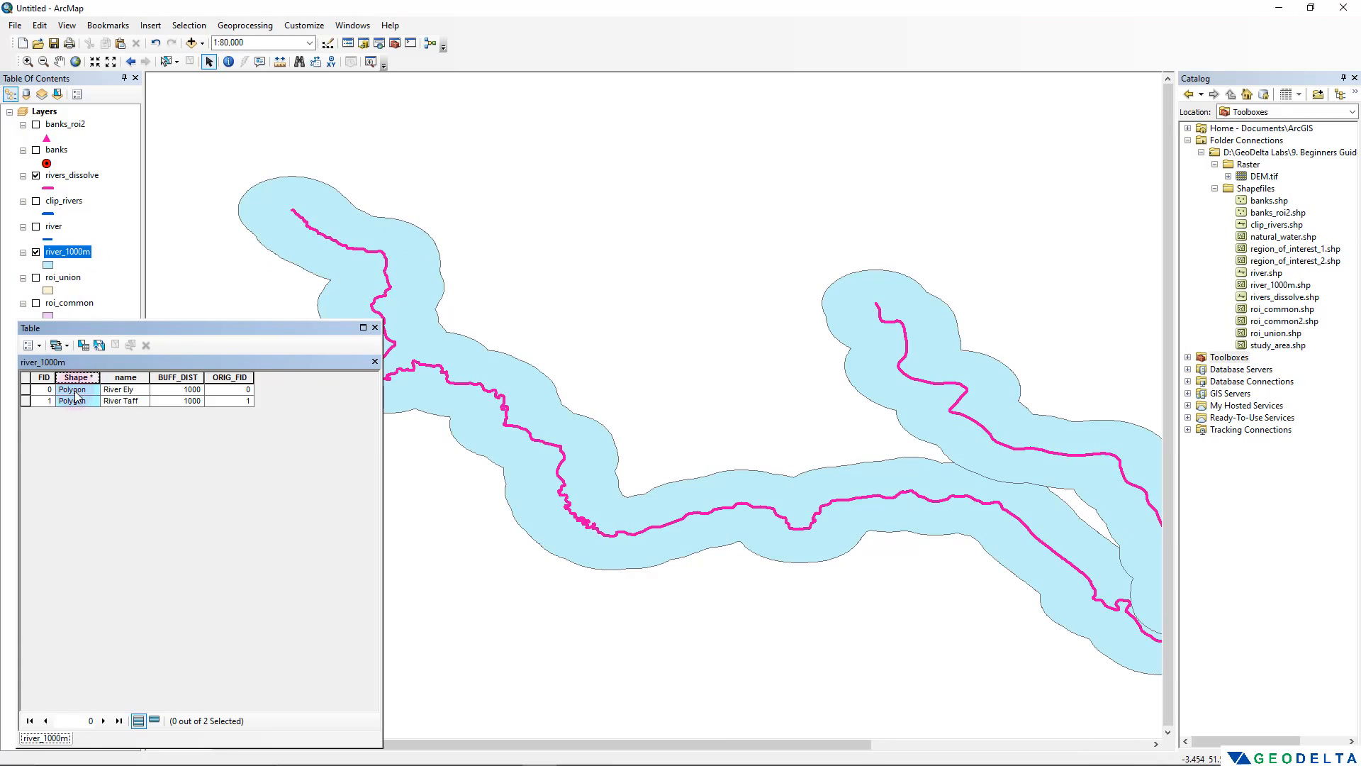
click(25, 389)
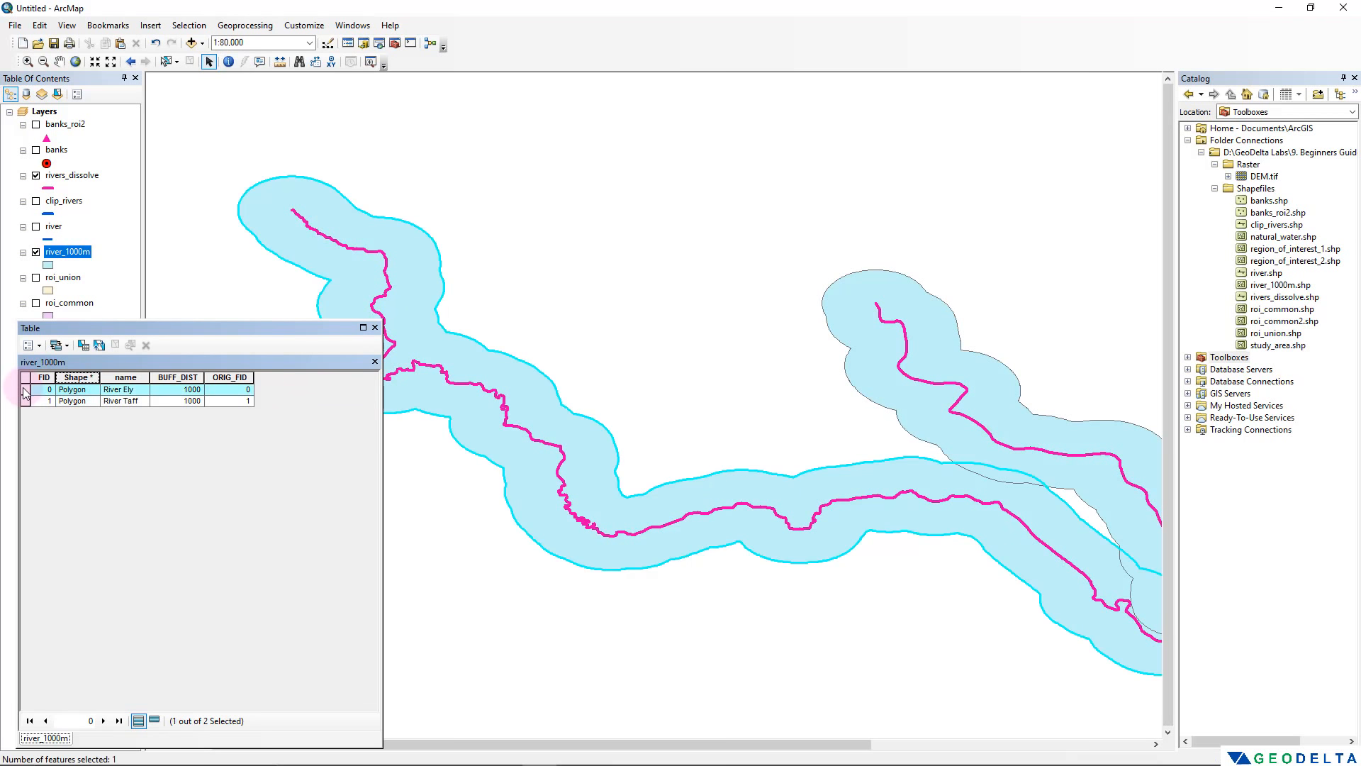
click(25, 400)
click(374, 327)
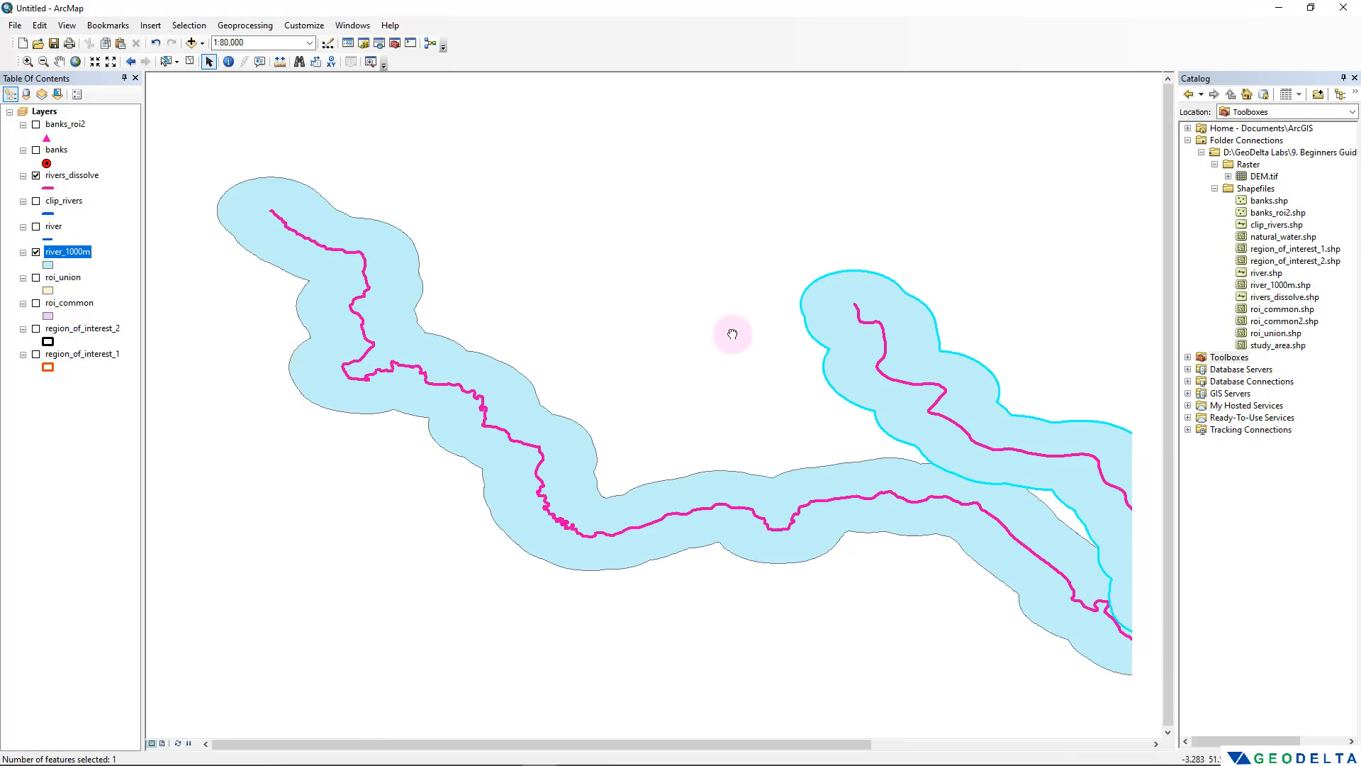
Start the Measure tool over the river buffers and set its distance units to meters
drag(735, 249, 406, 316)
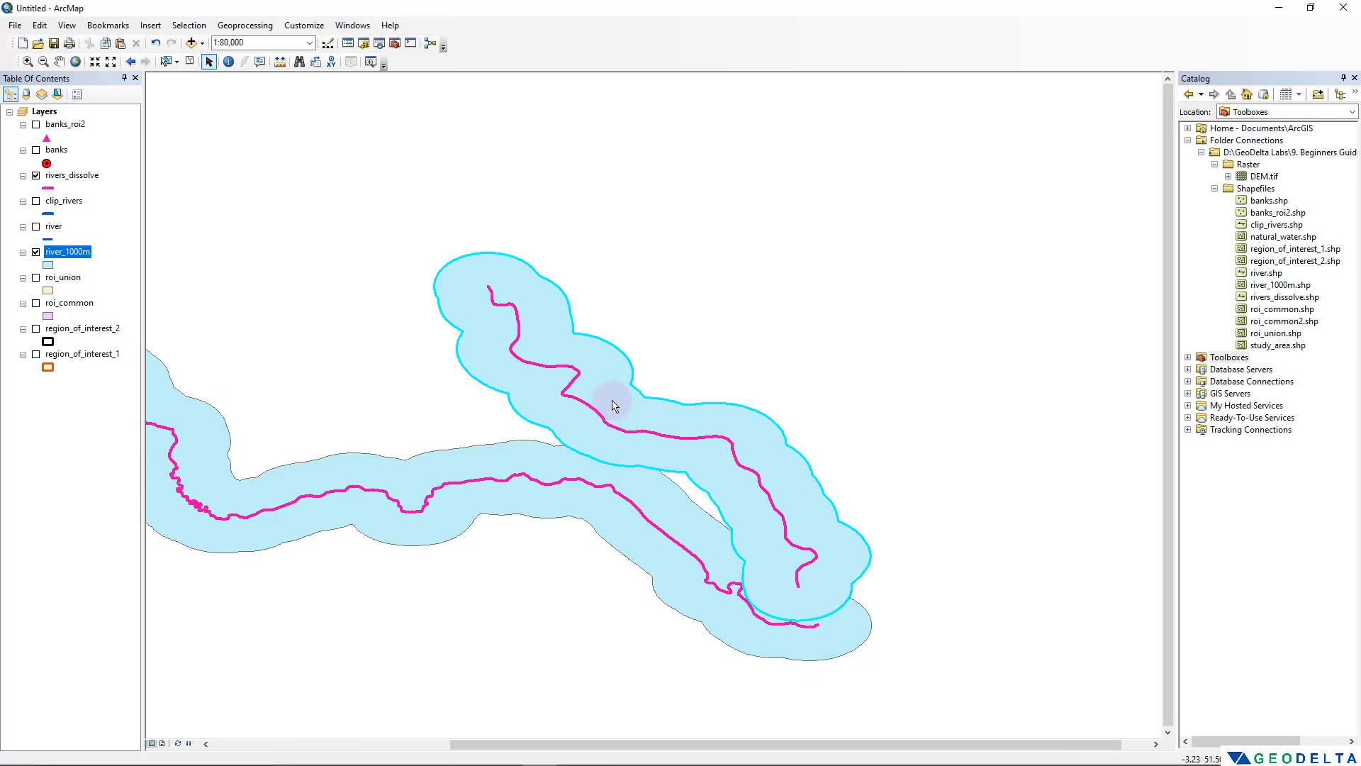
drag(604, 430, 652, 399)
scroll(652, 399, up, 2)
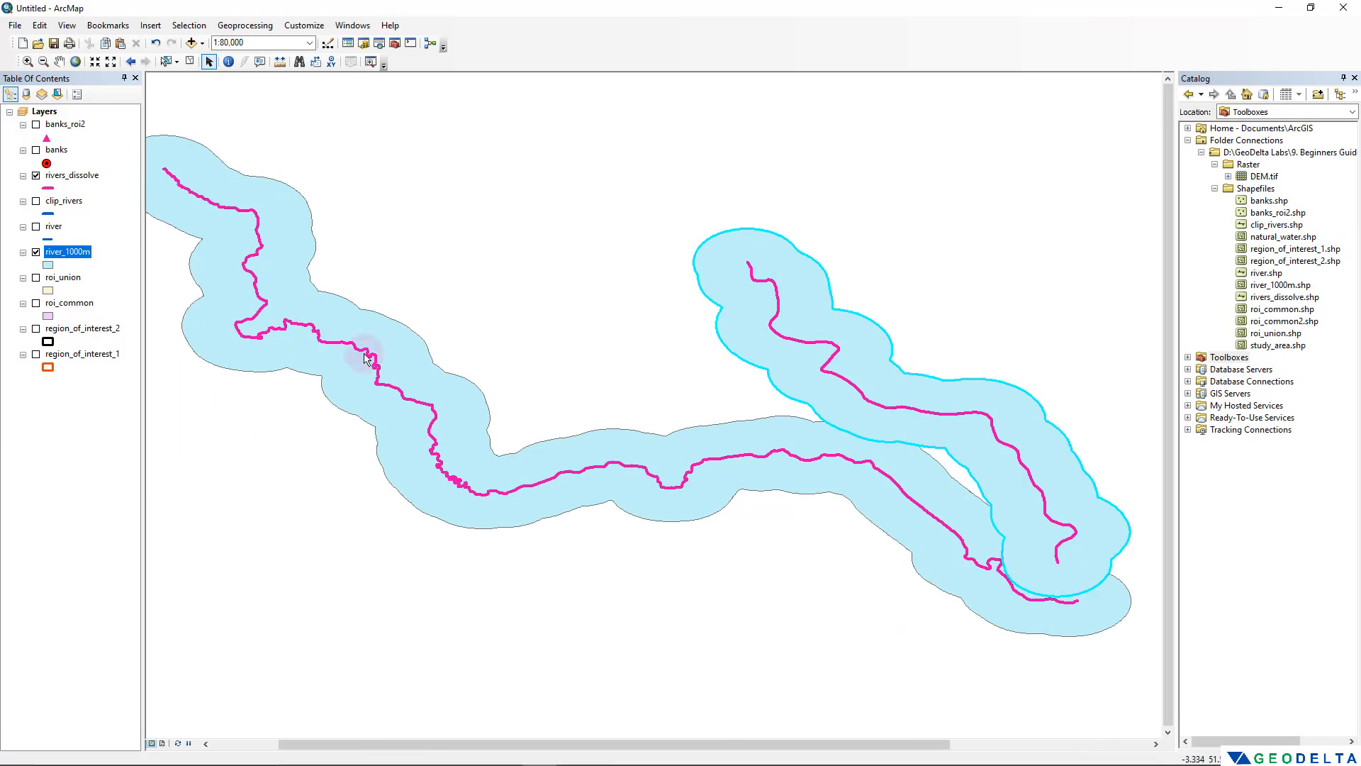
scroll(516, 441, down, 2)
drag(517, 441, 605, 306)
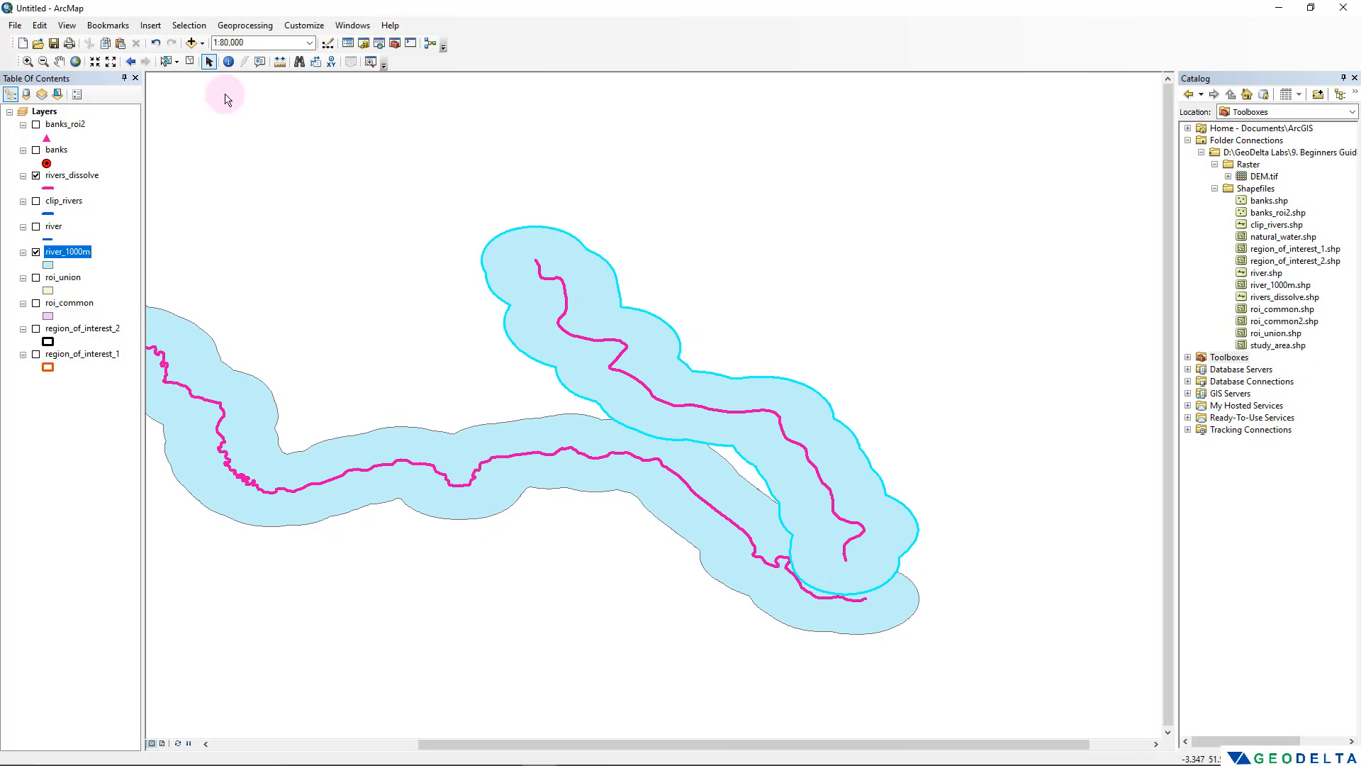
click(280, 62)
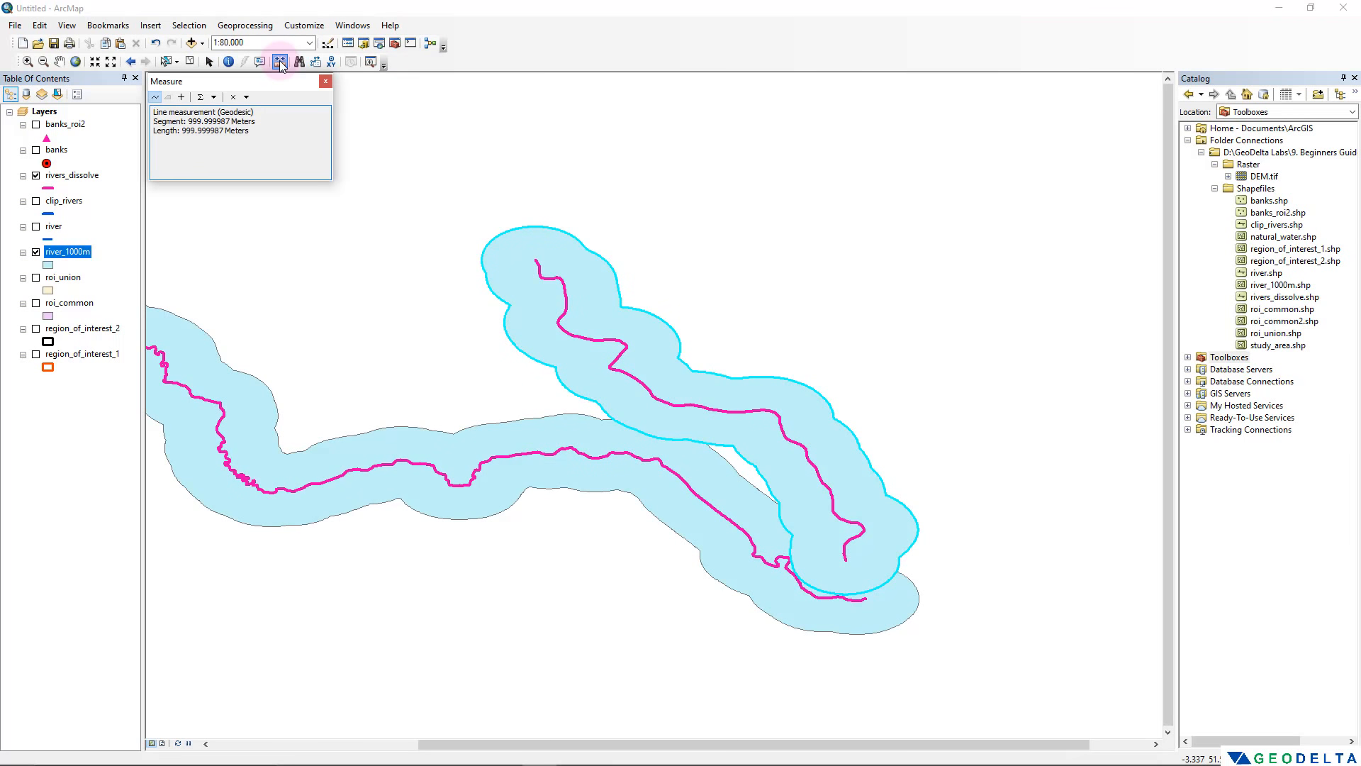
click(214, 98)
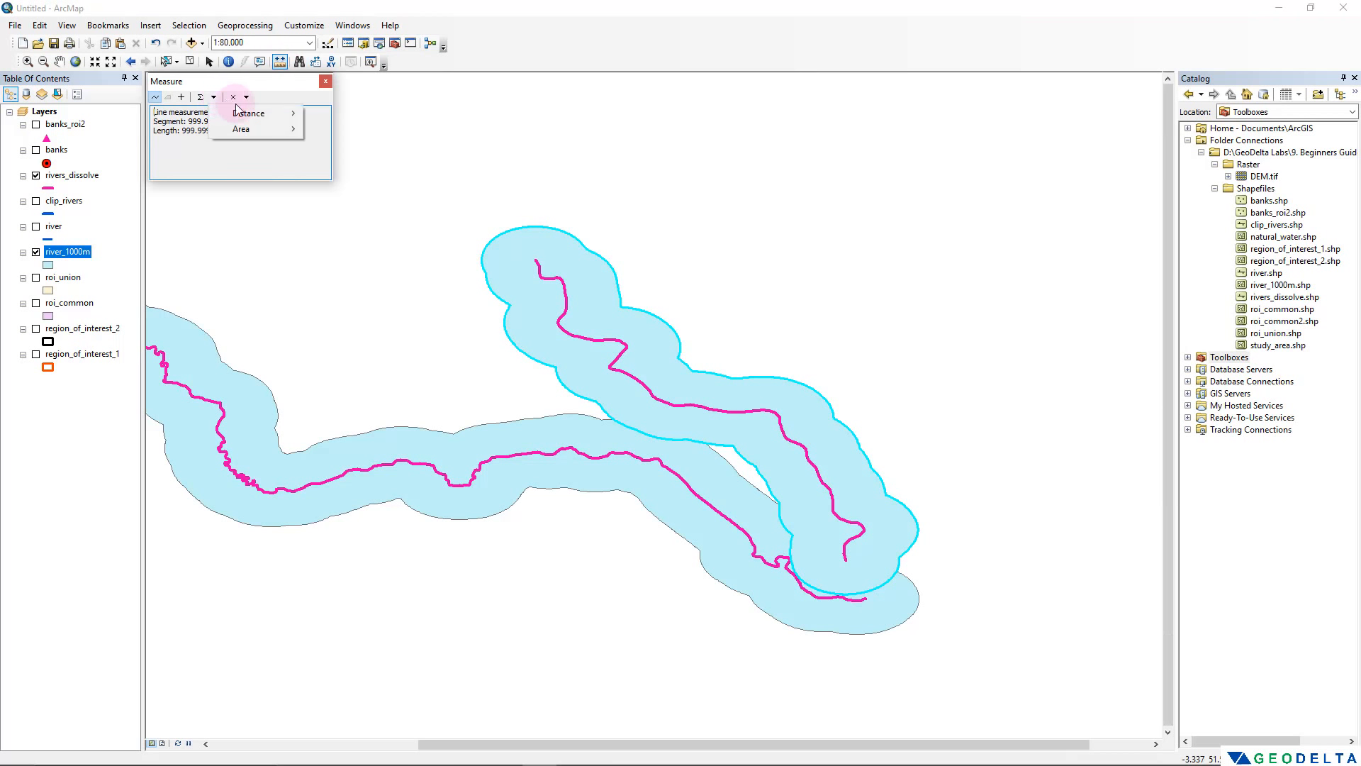
mouse_move(258, 113)
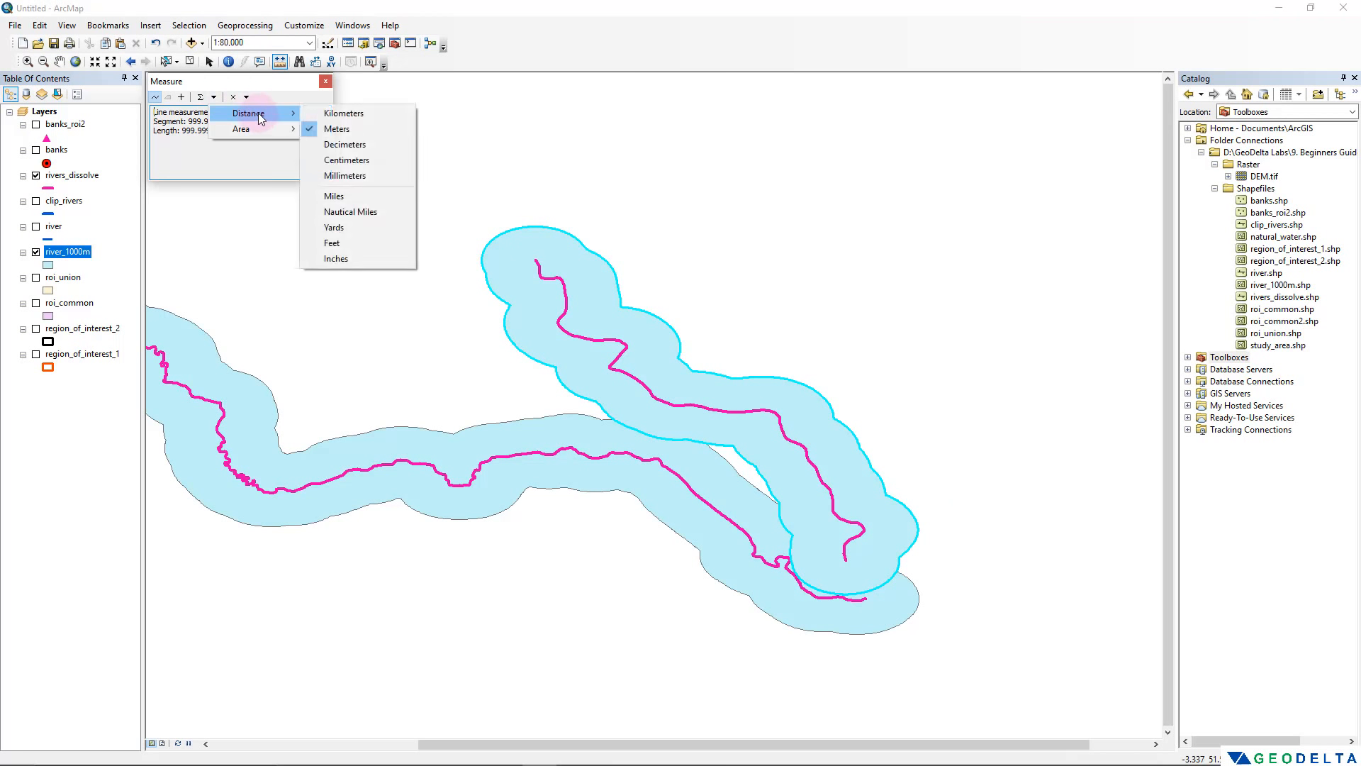
click(346, 135)
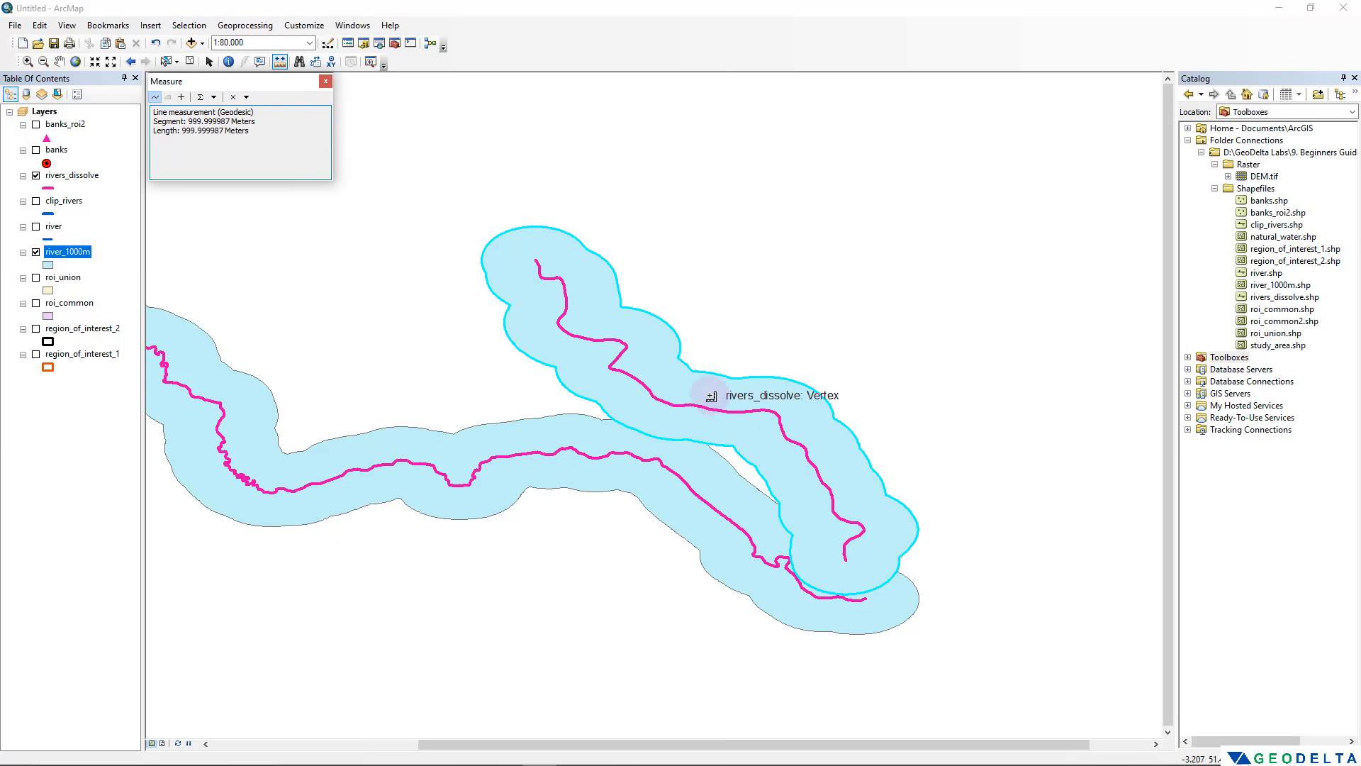
Measure the distance from the river line to the outer edge of the highlighted river_1000m buffer
scroll(706, 418, up, 5)
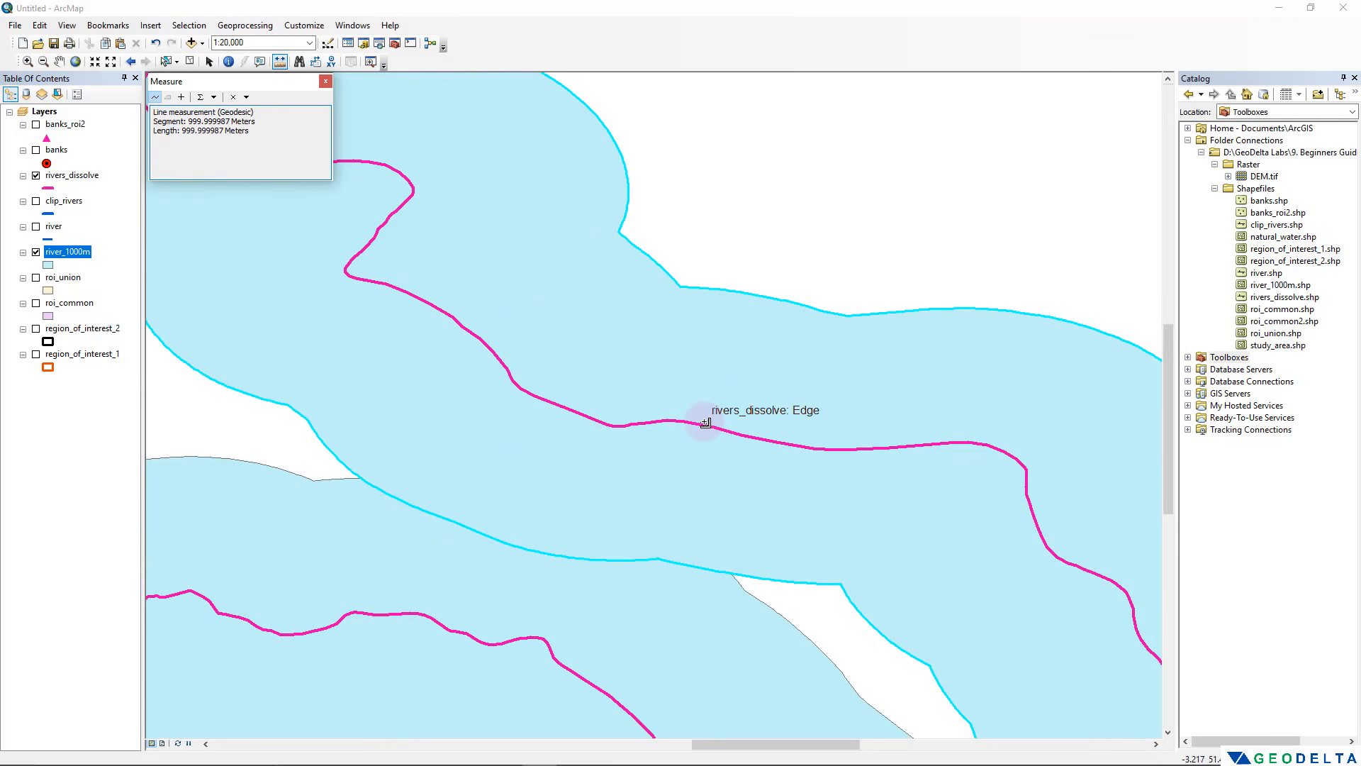
scroll(706, 423, up, 1)
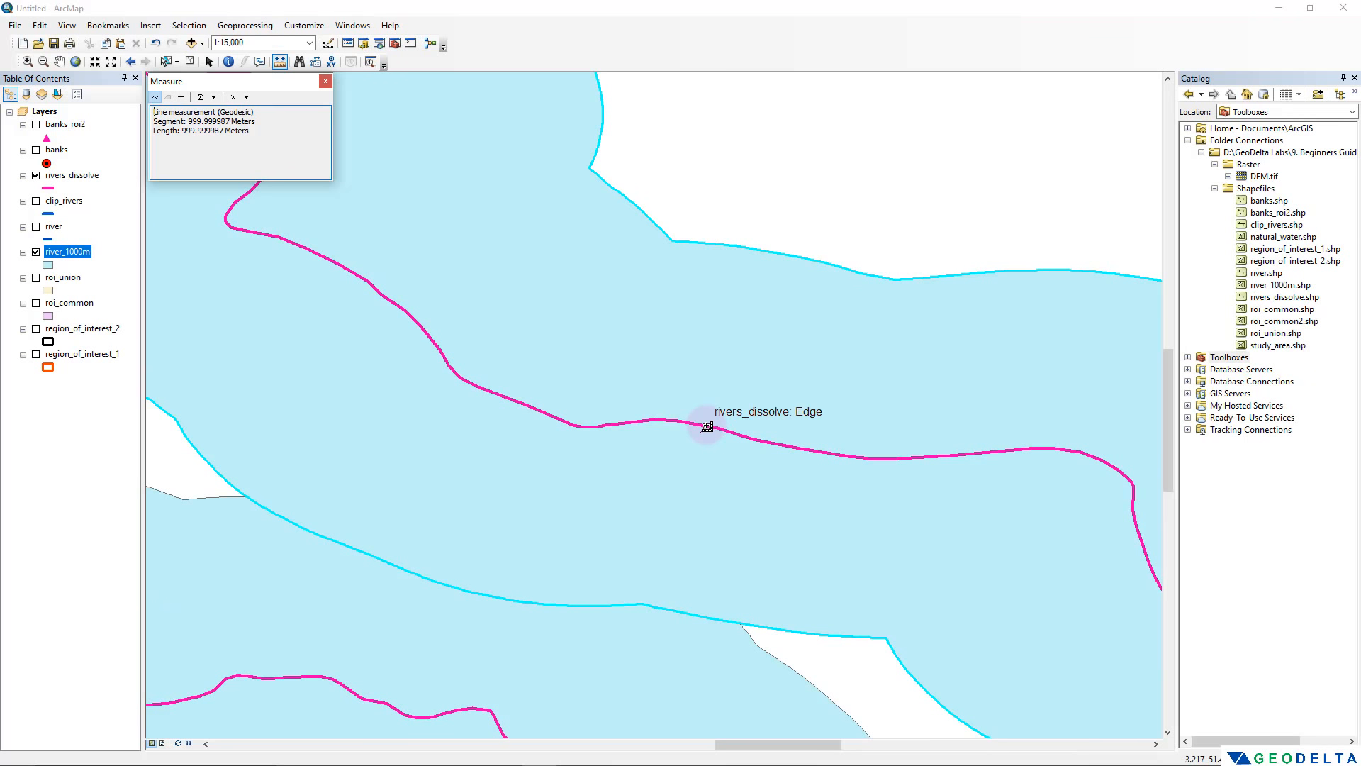
click(709, 426)
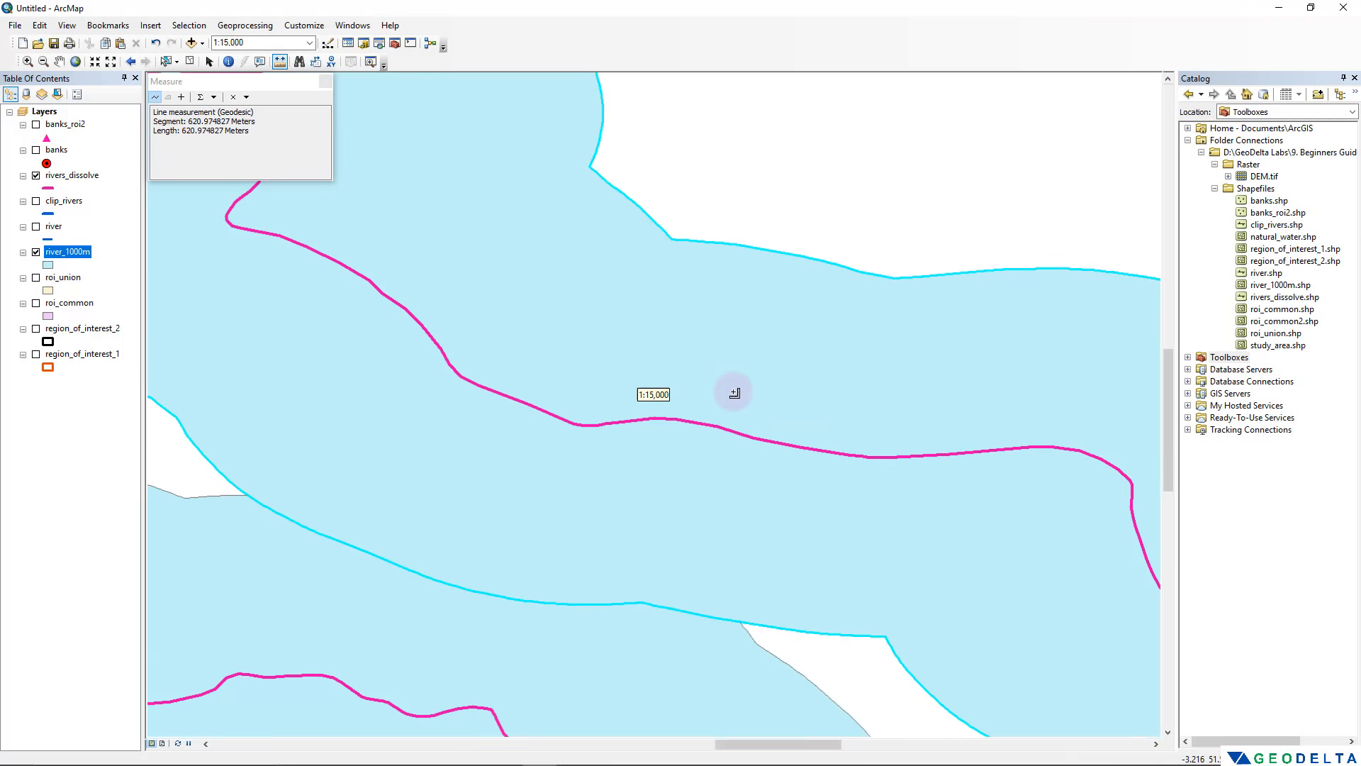
scroll(730, 389, down, 2)
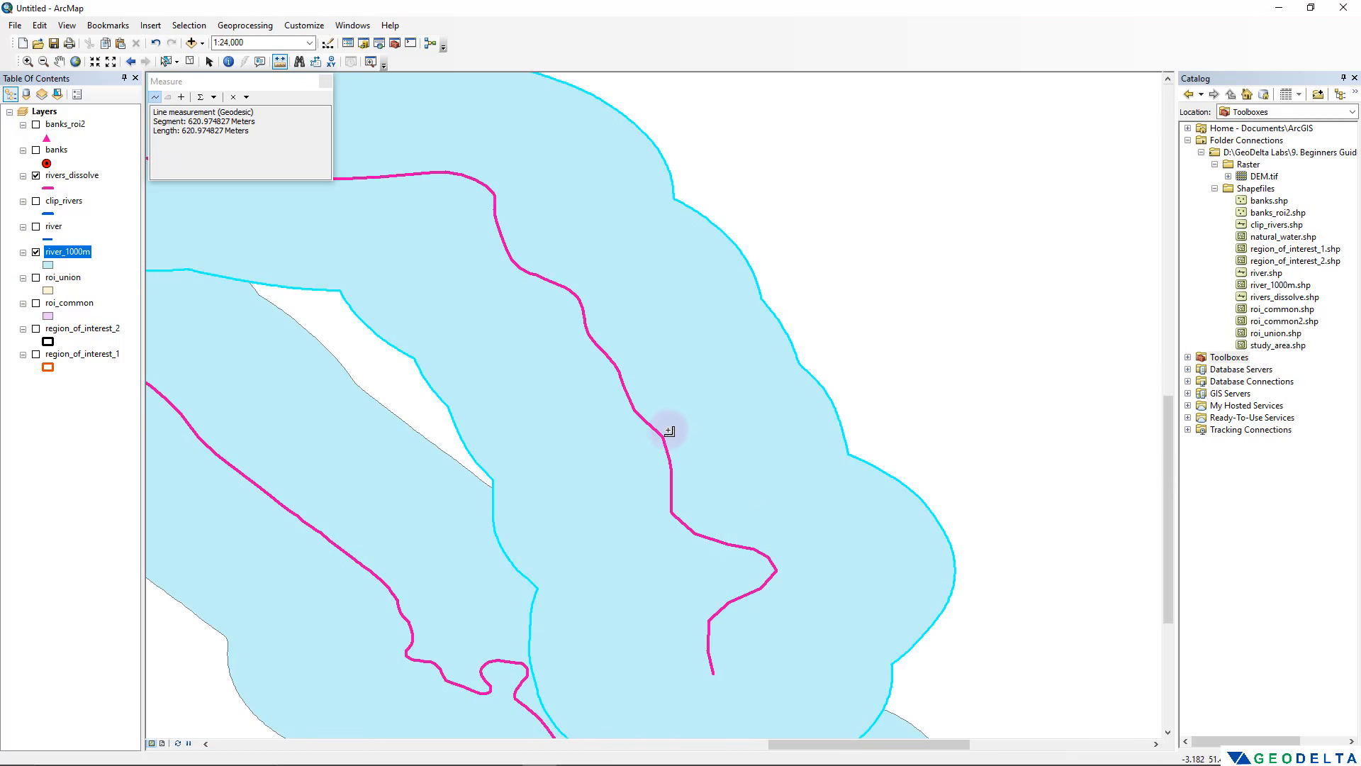
click(662, 436)
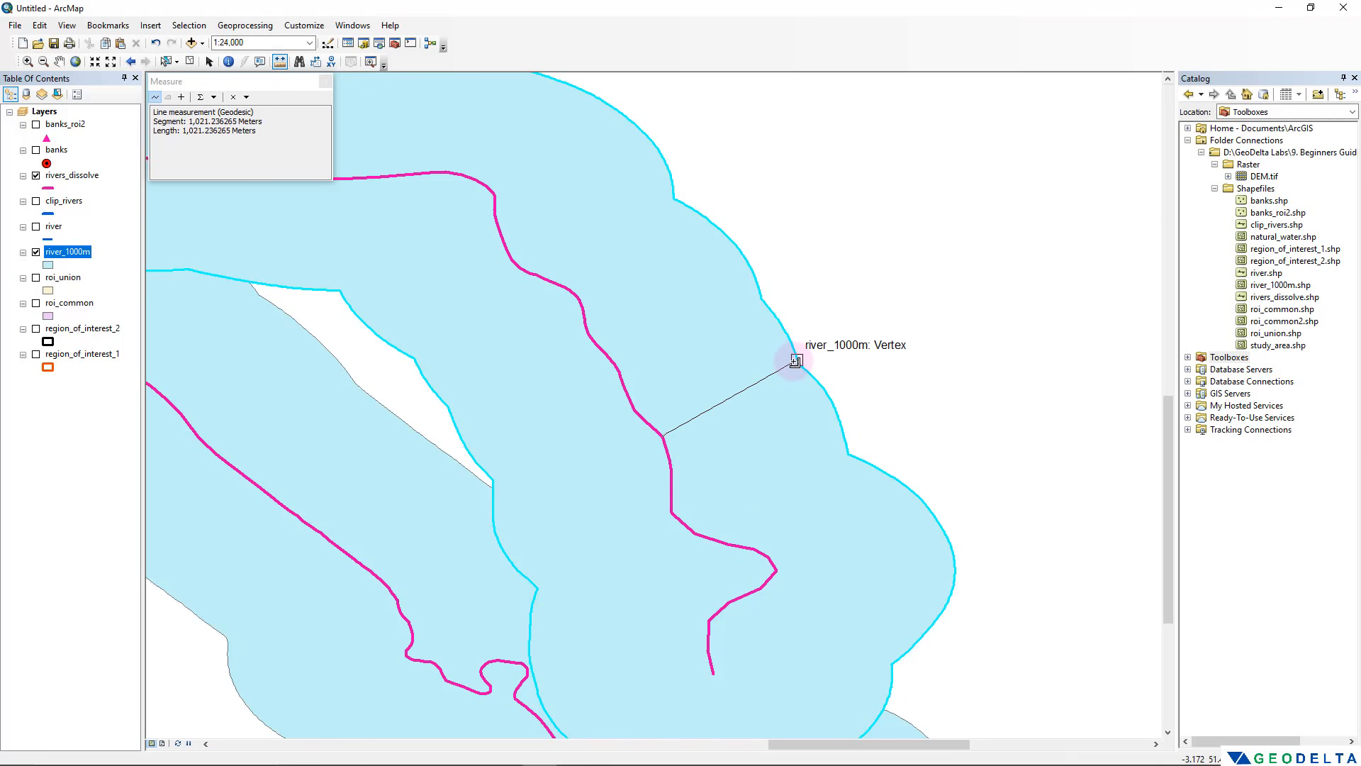
click(795, 360)
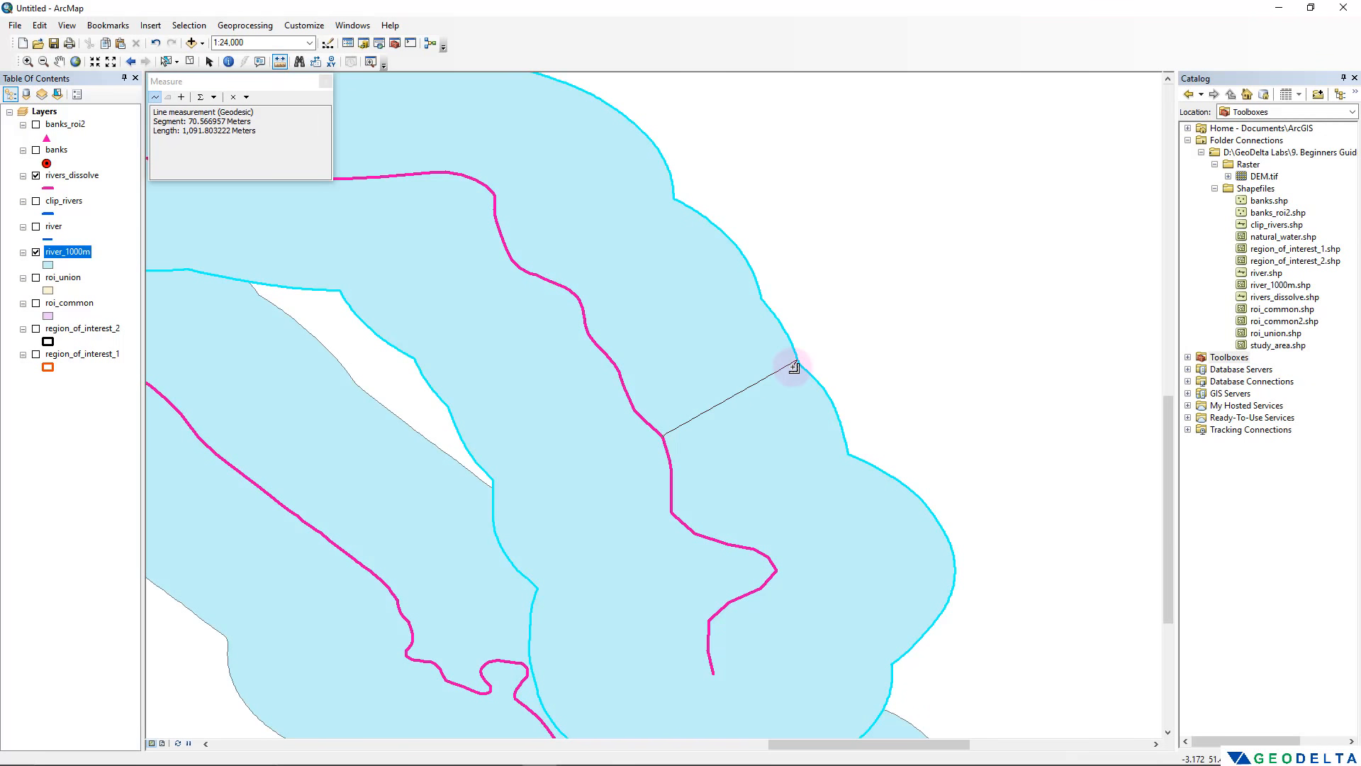
double_click(794, 365)
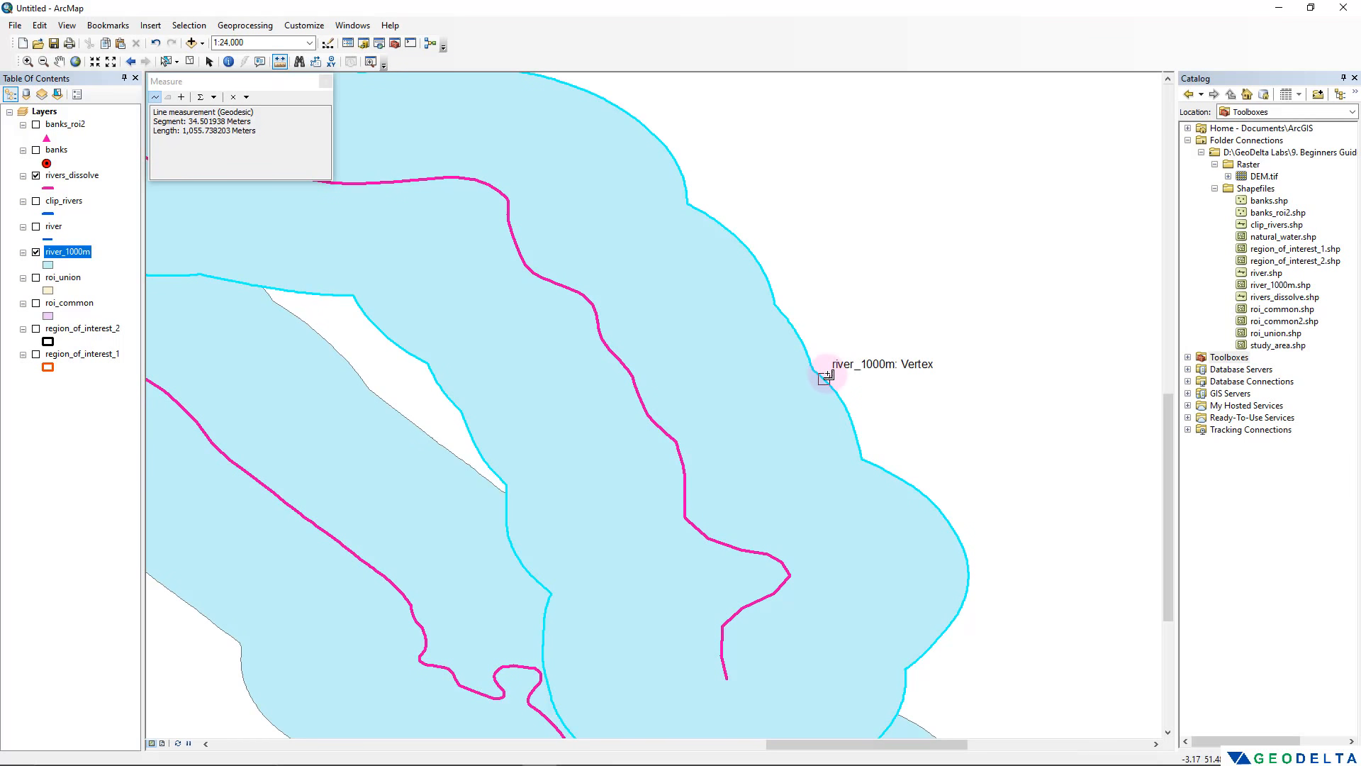
Hide the river_1000m and rivers_dissolve layers and display only roi_common on the map
scroll(769, 433, up, 3)
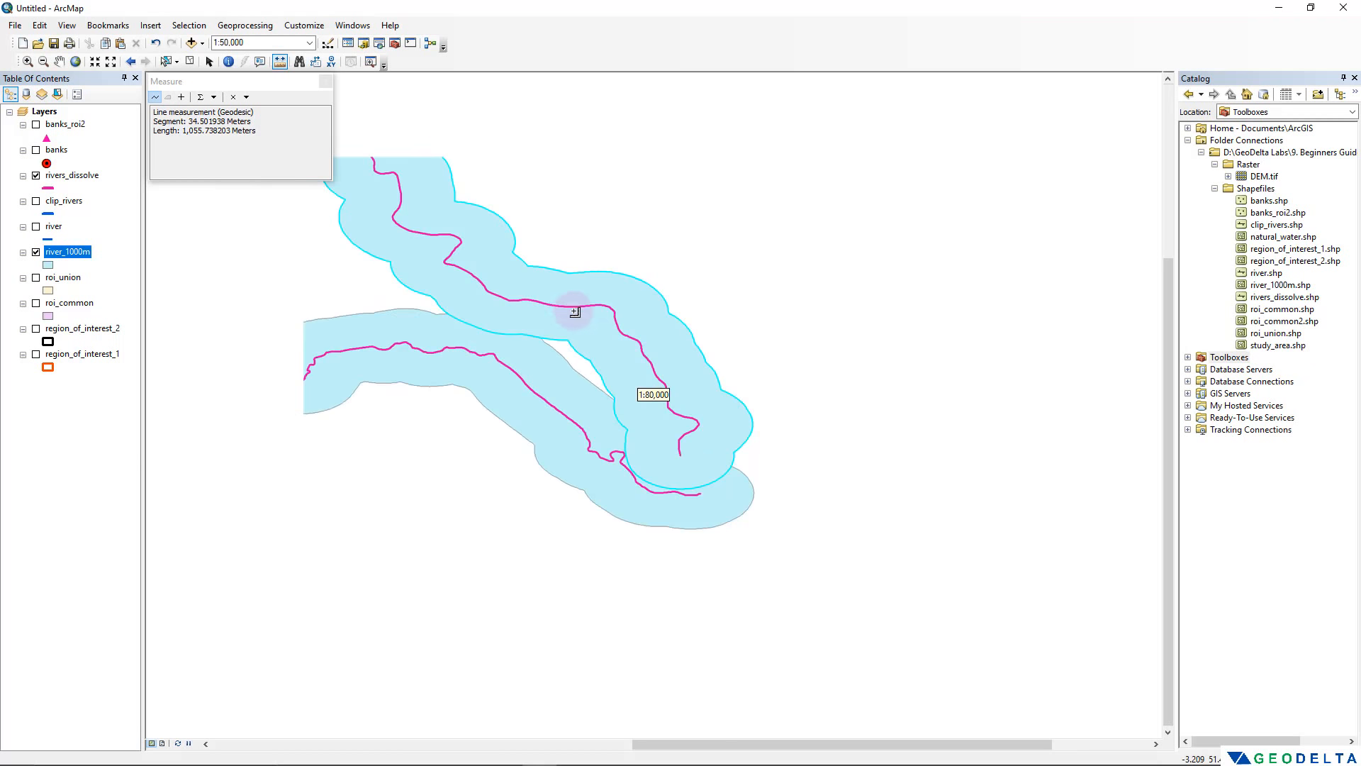
scroll(568, 304, down, 2)
scroll(822, 376, up, 3)
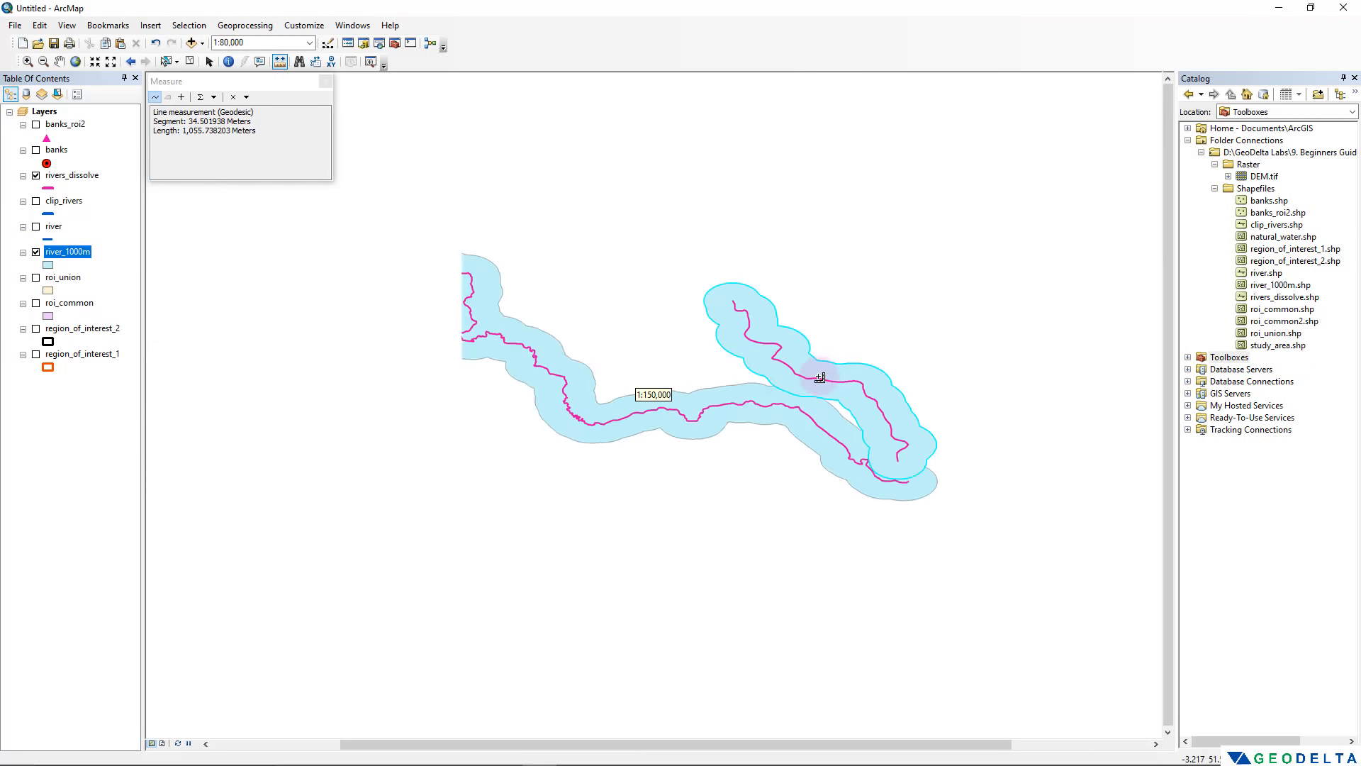
click(36, 251)
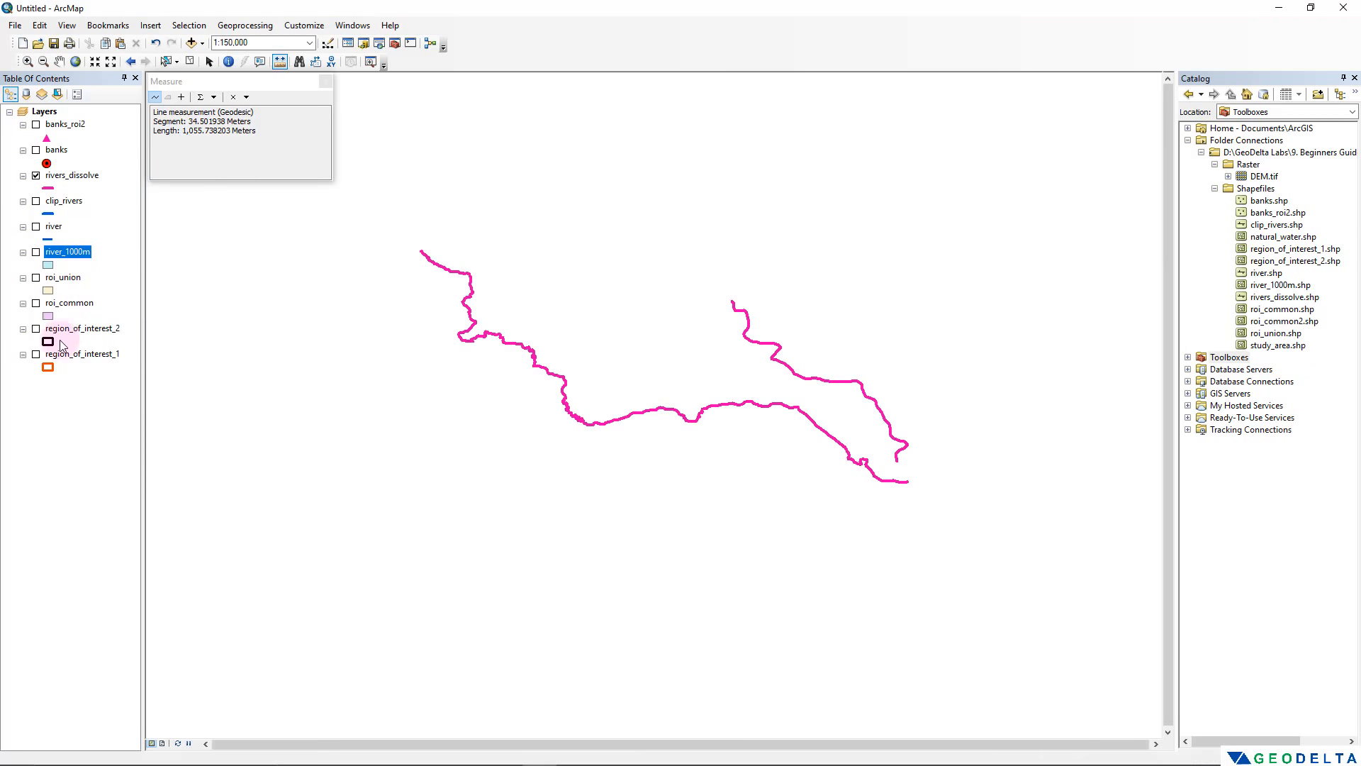
click(36, 303)
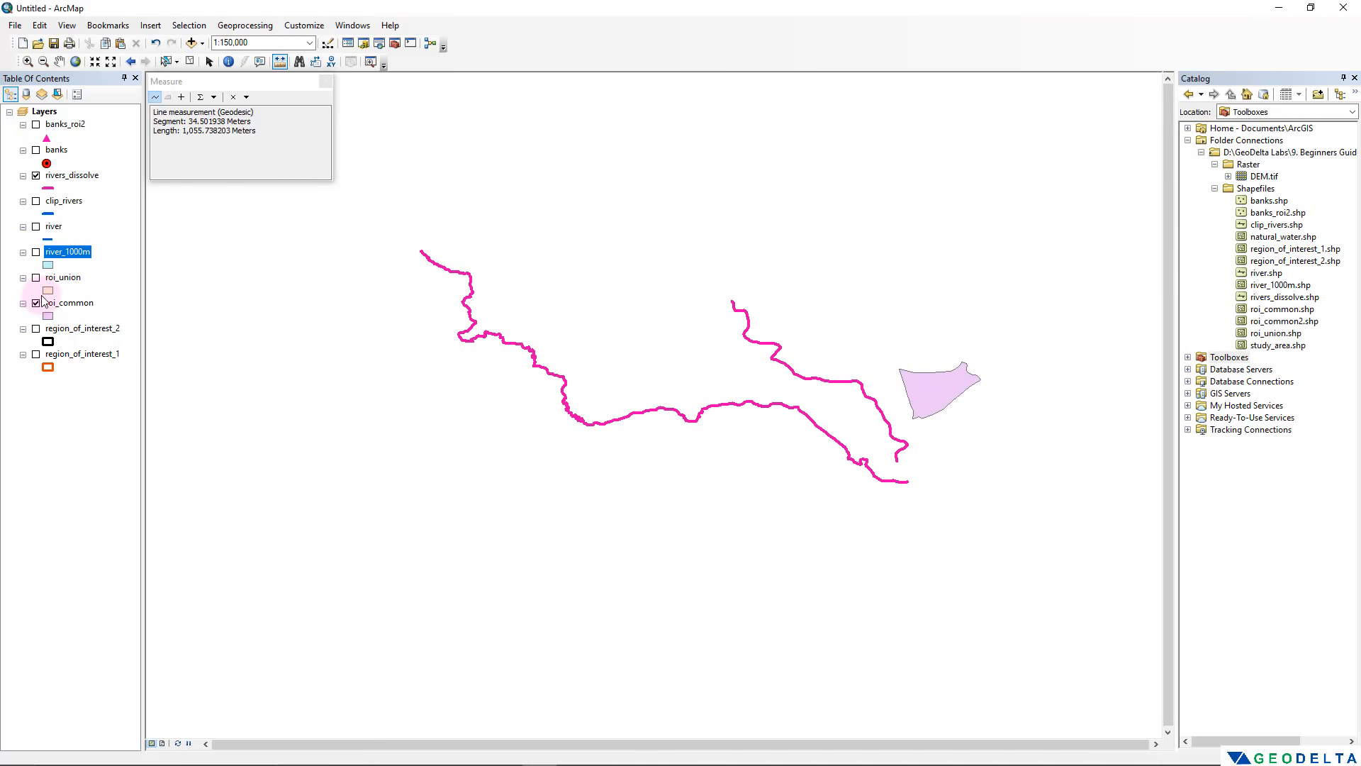
click(35, 175)
drag(758, 283, 514, 317)
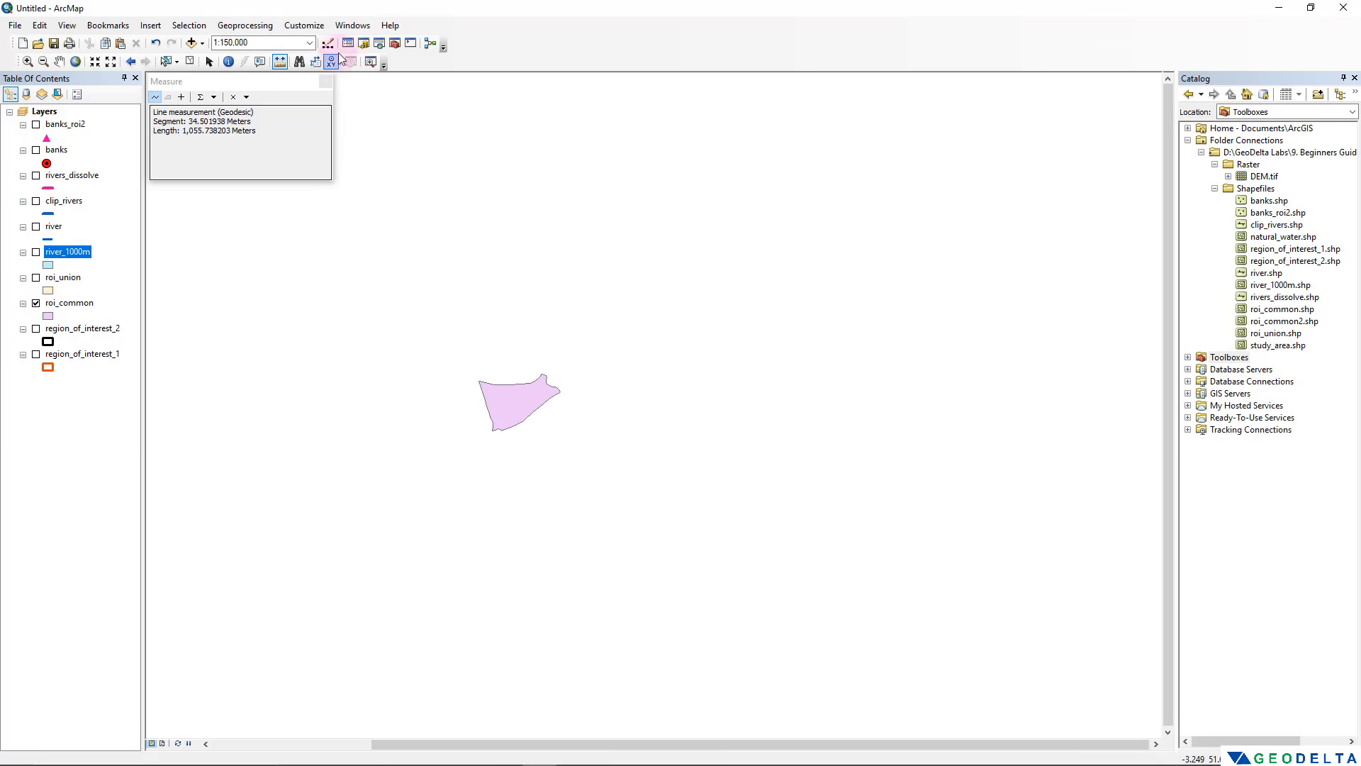
Open Buffer (Analysis) with roi_common as the input features and a linear distance of 2.5 kilometers
click(395, 43)
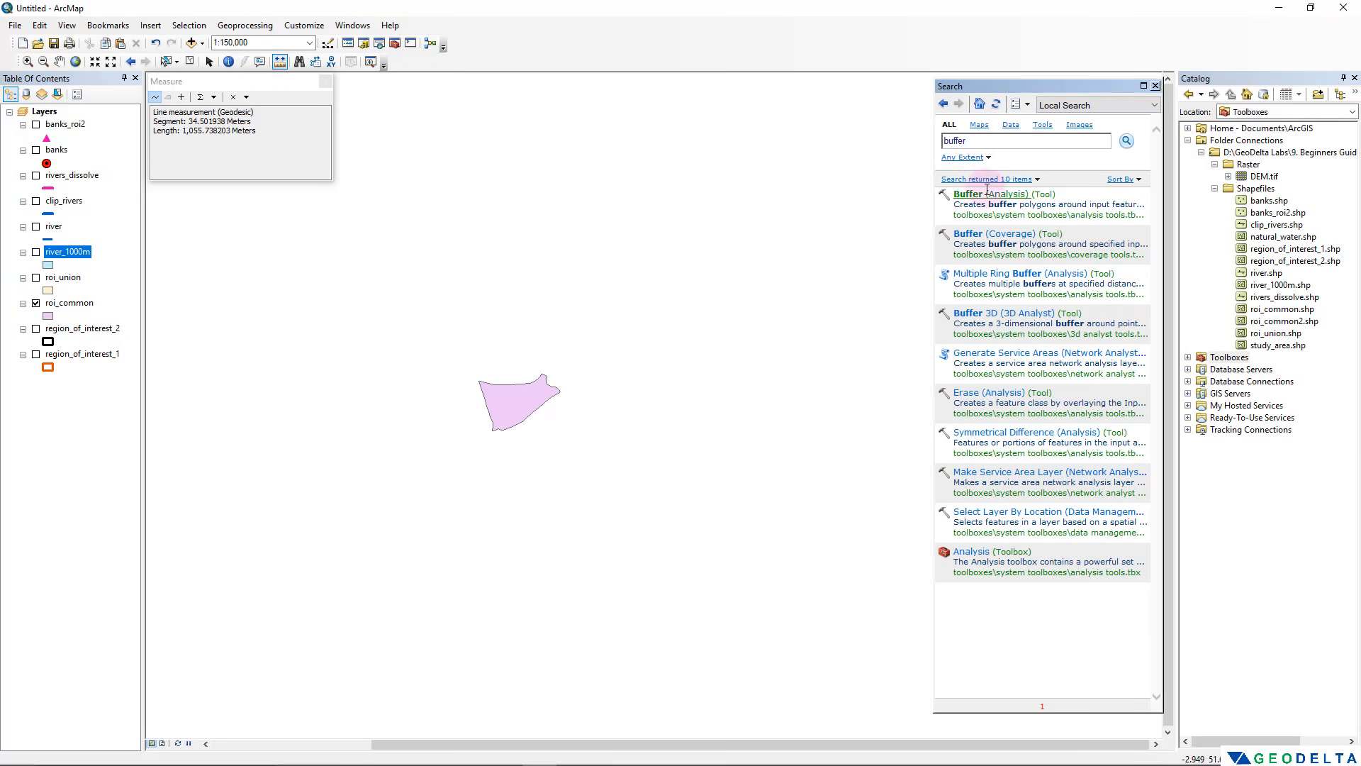
click(989, 193)
drag(515, 31, 838, 203)
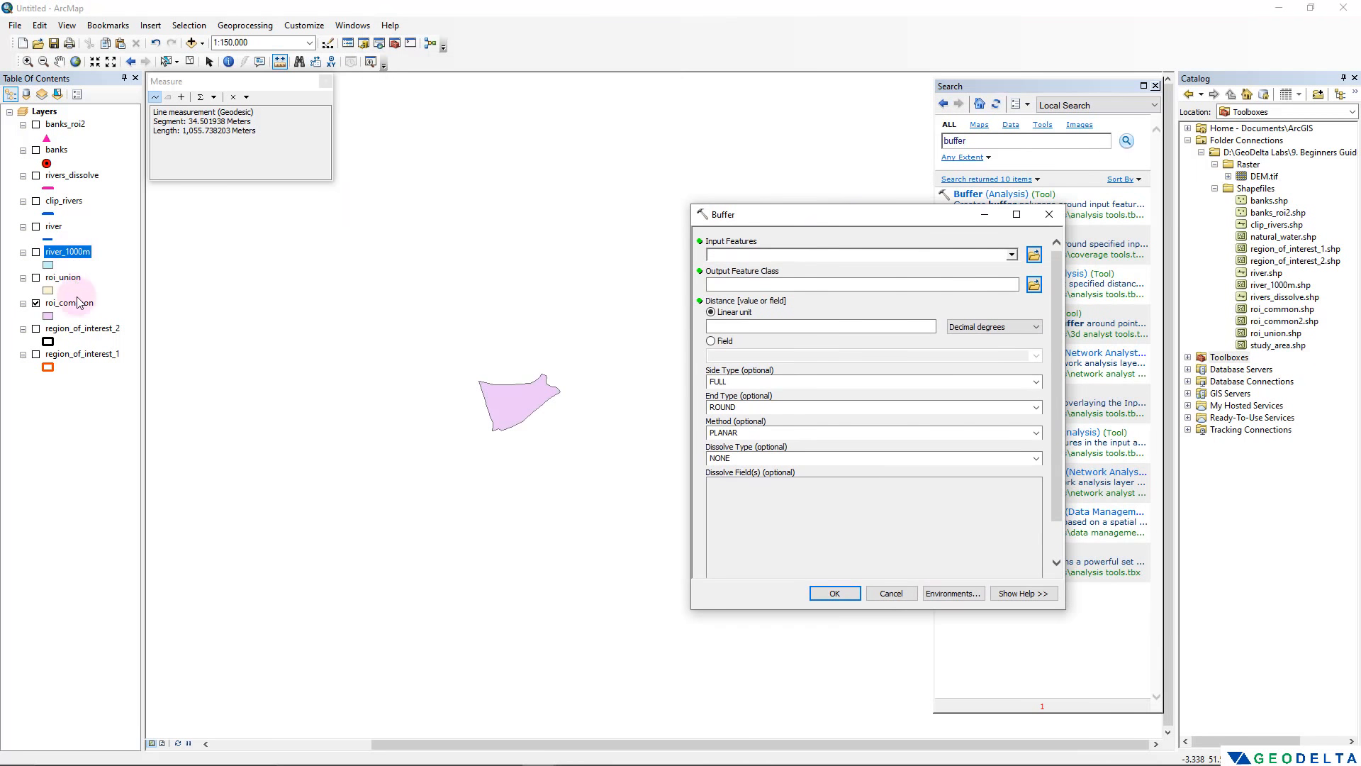
drag(70, 304, 806, 253)
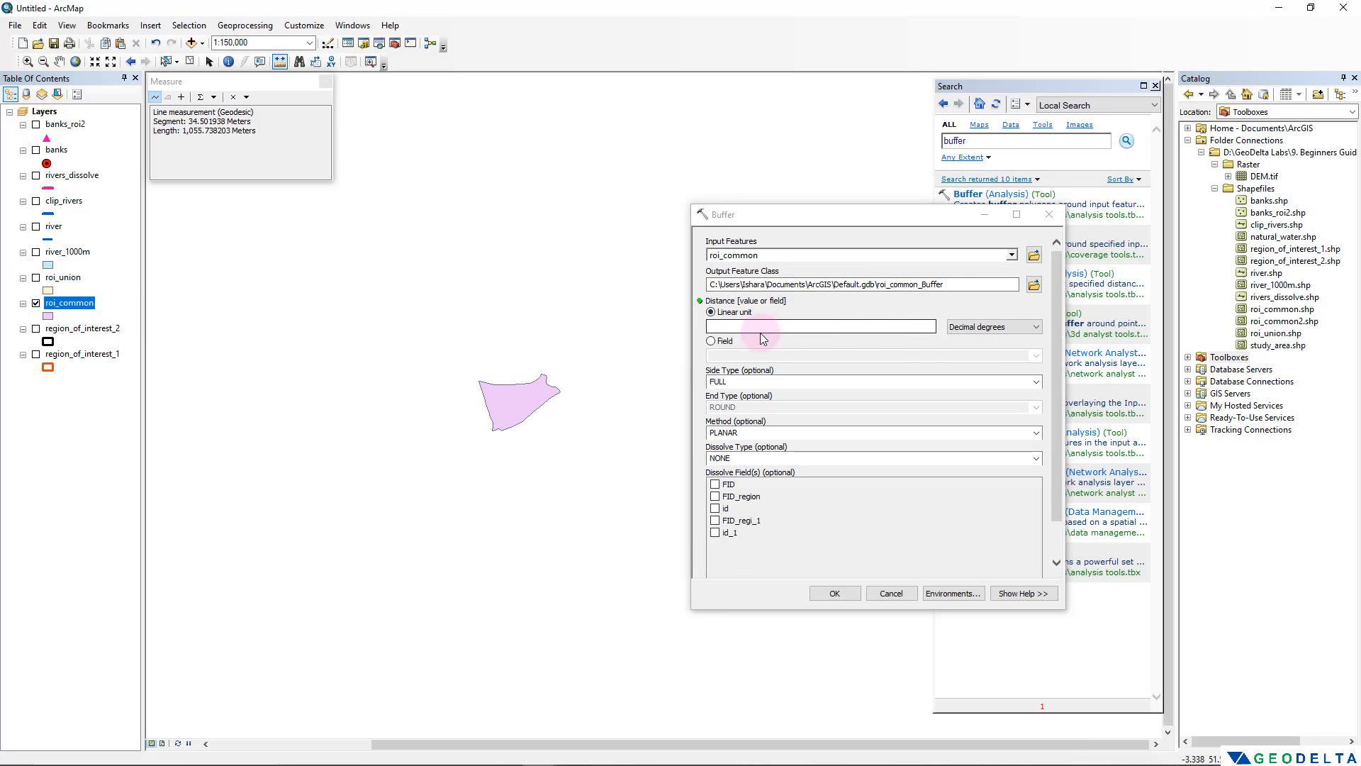
click(995, 326)
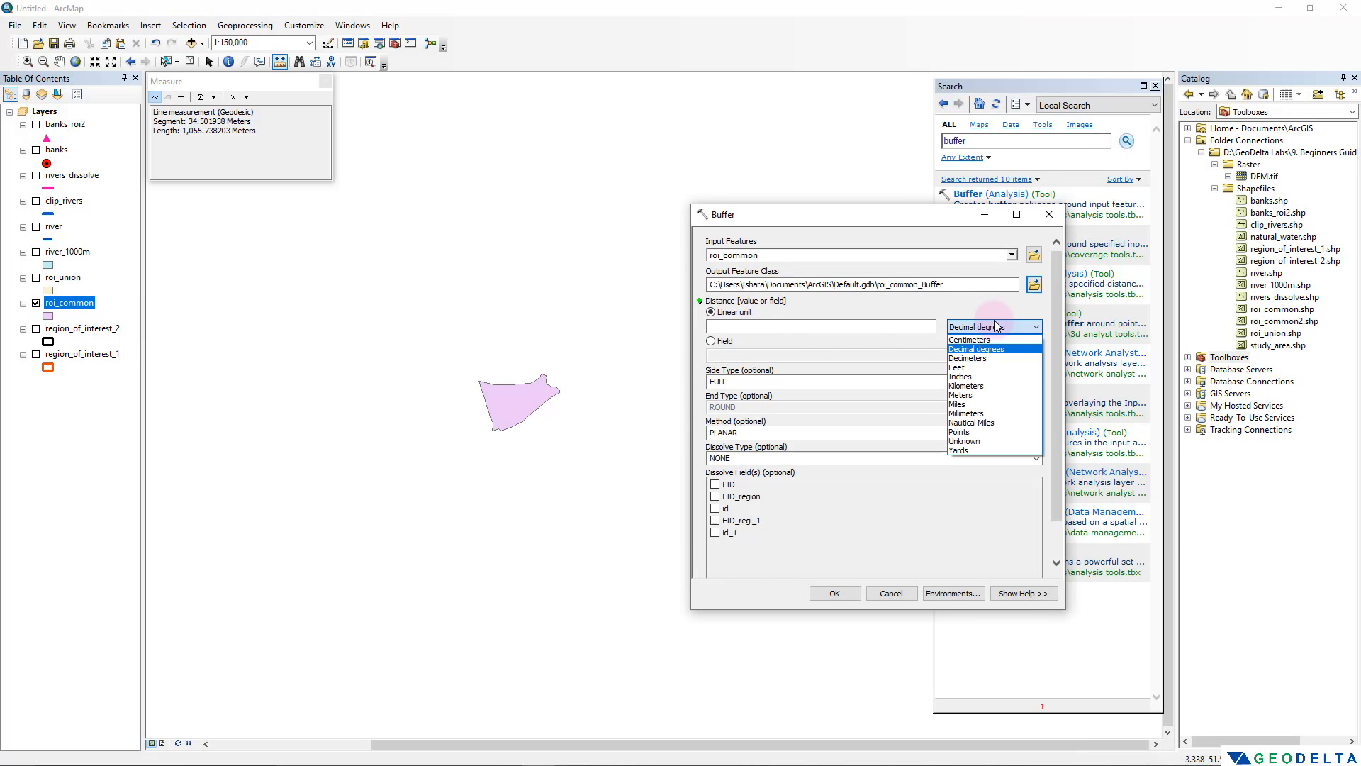
click(1000, 386)
click(841, 325)
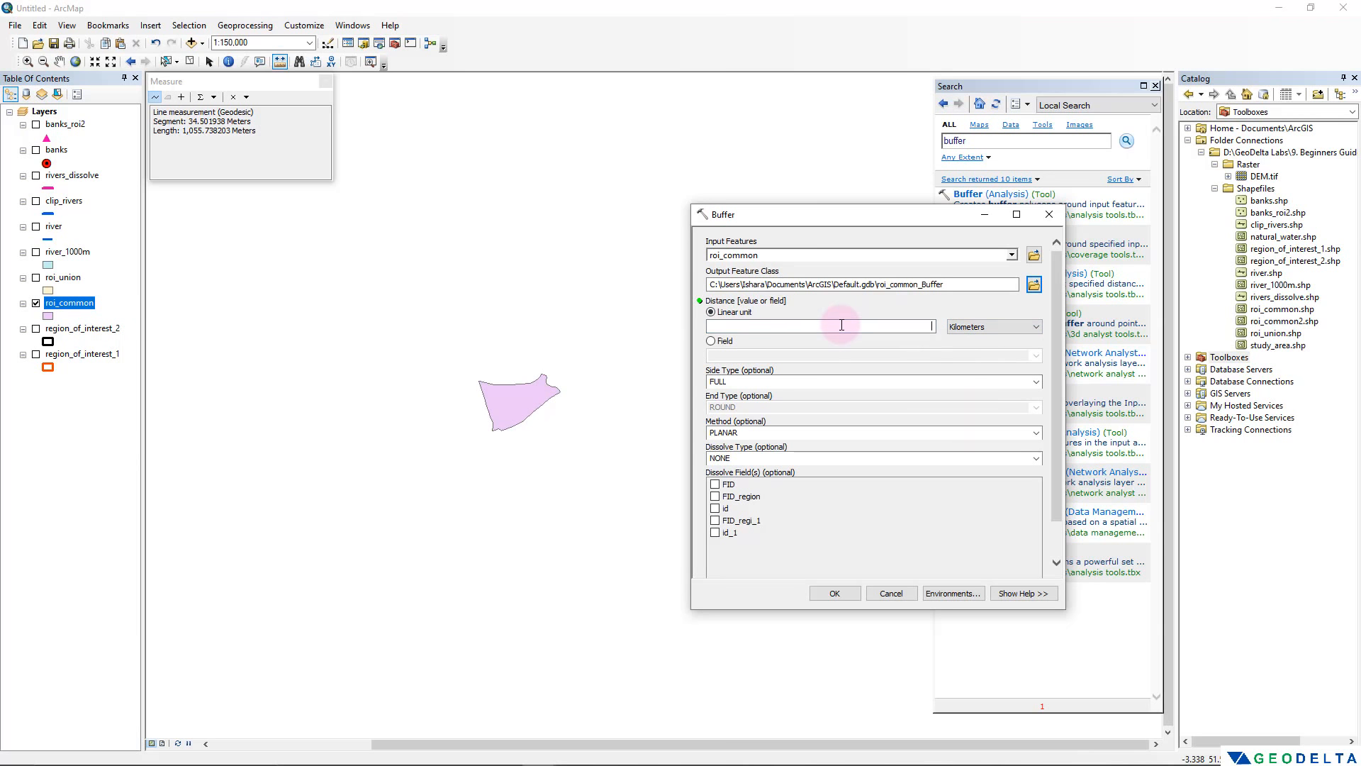
text(2.5)
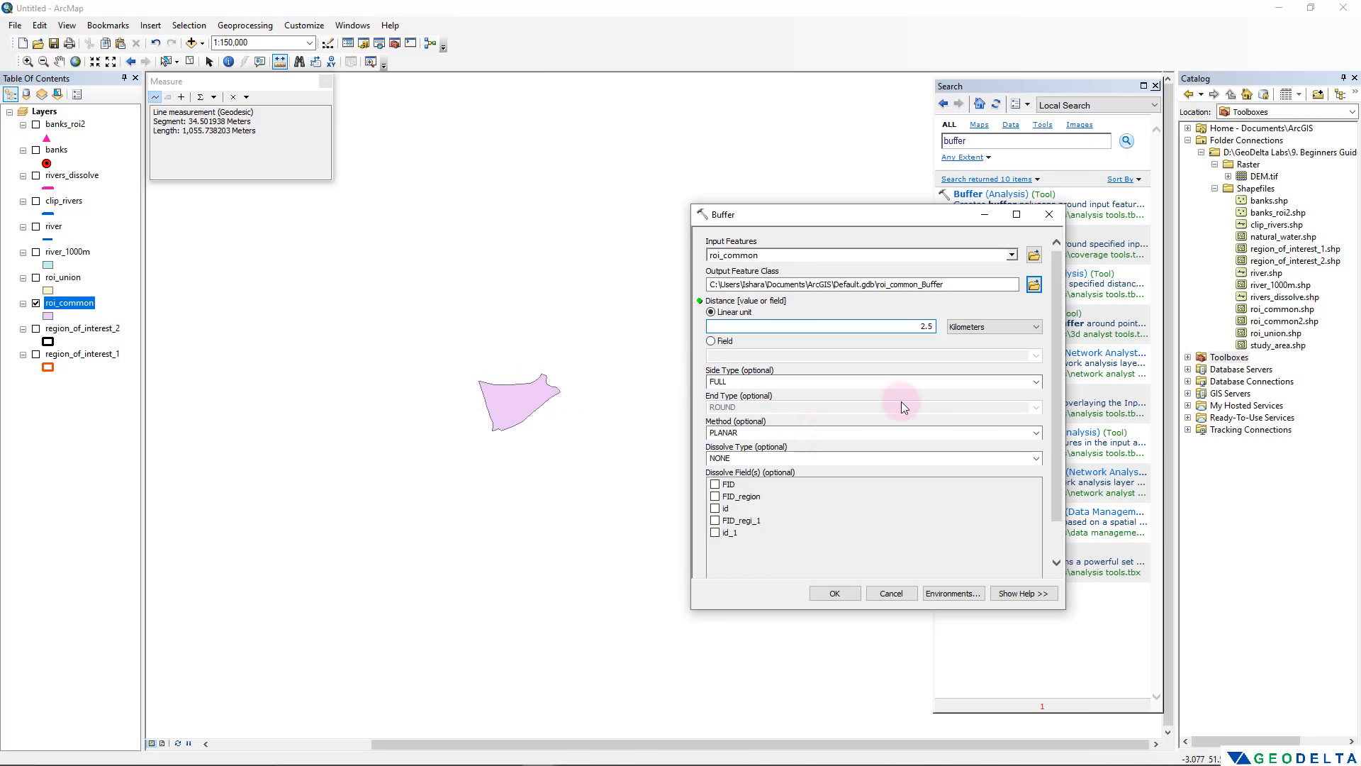
Save the buffer output as roi_c_2 in the Shapefiles folder and run the tool
click(1034, 285)
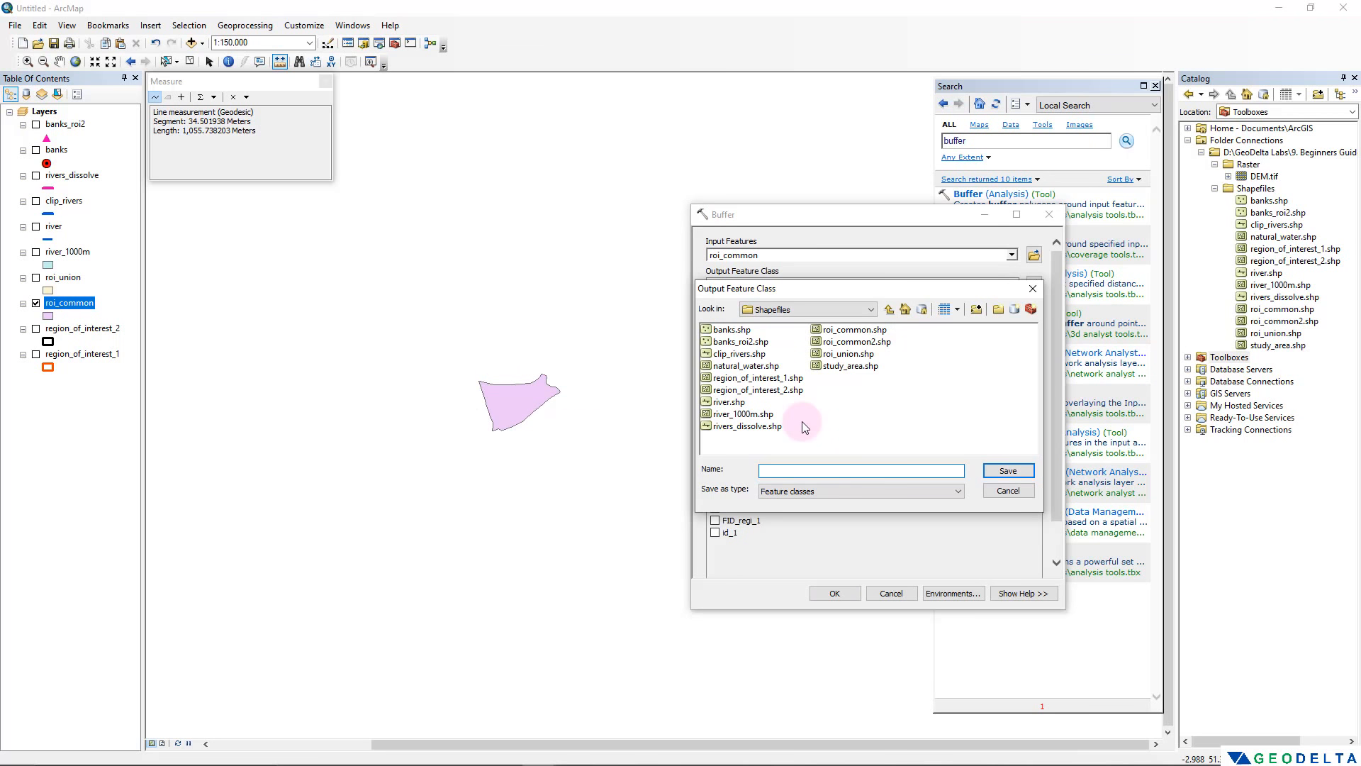
text(roi_c_2.5km)
key(Return)
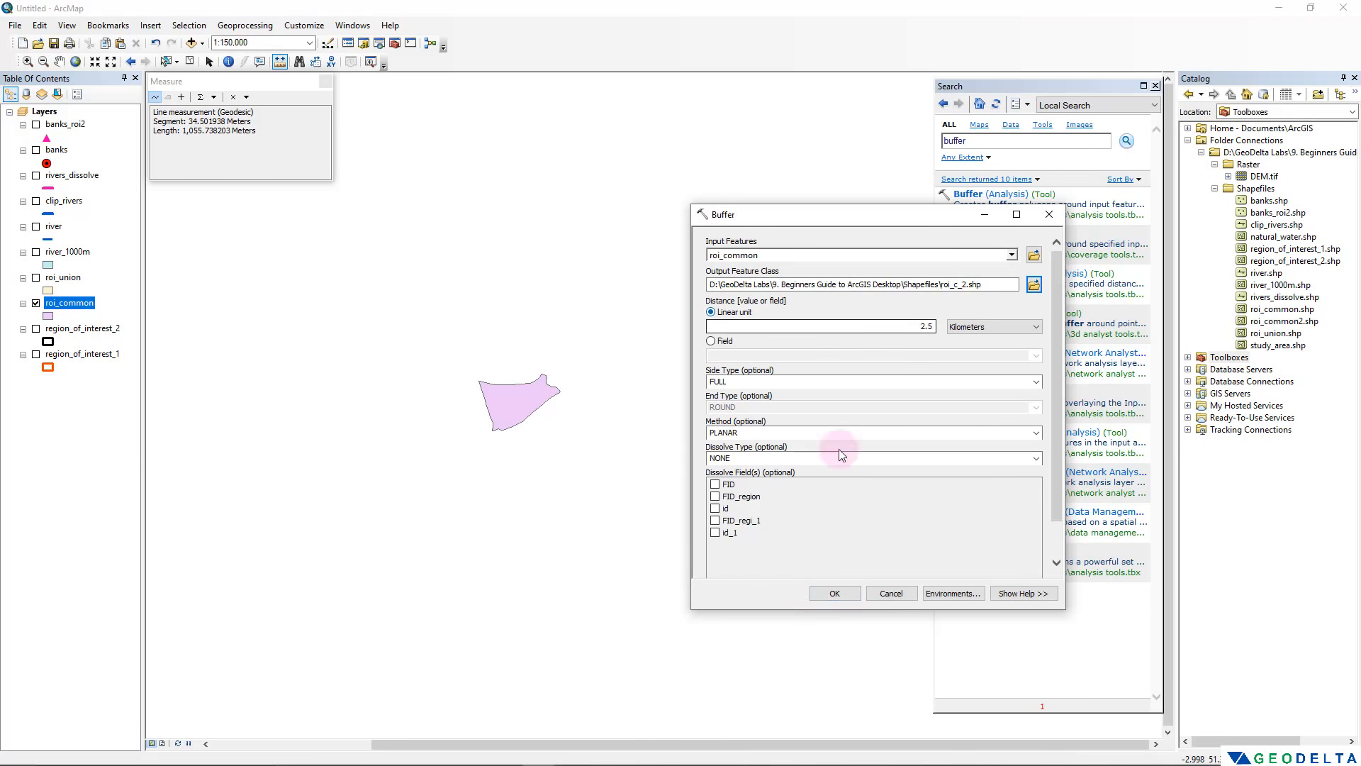
click(835, 595)
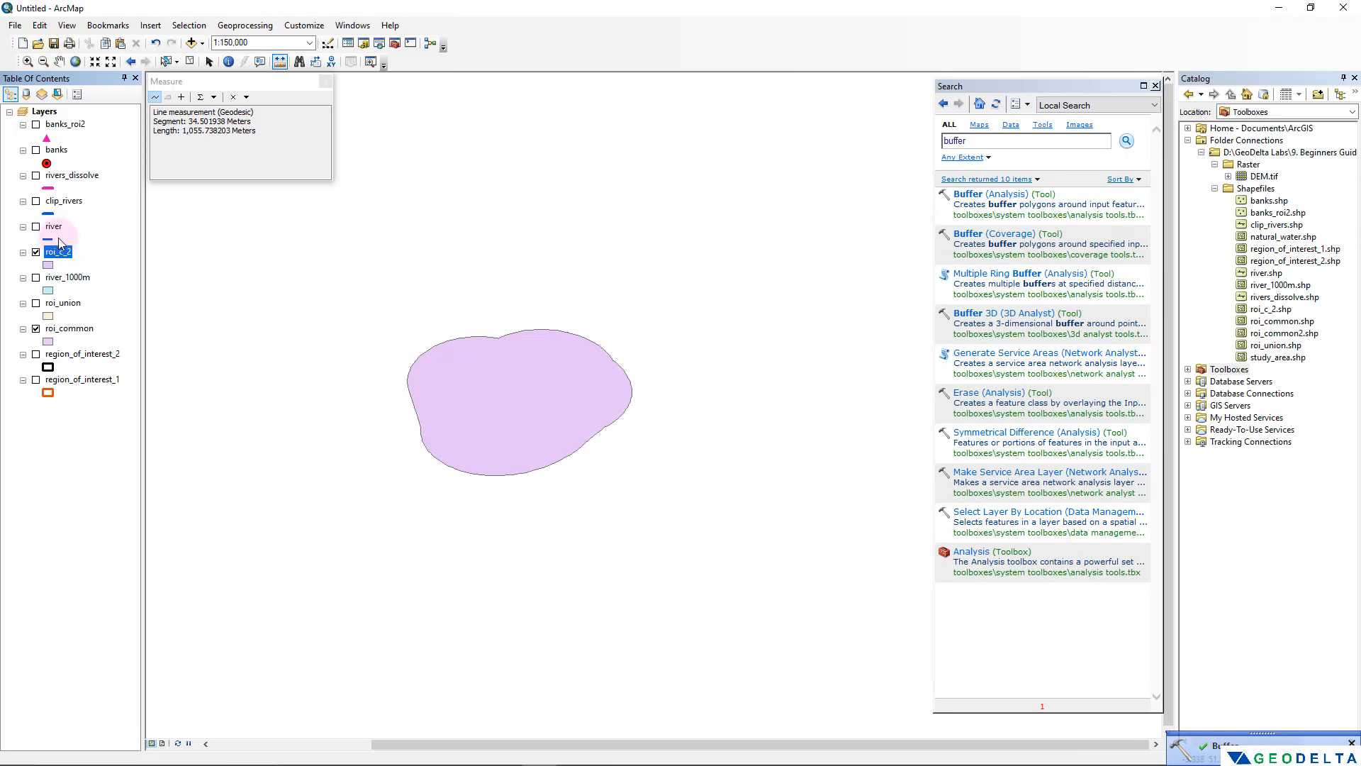
Place roi_common above roi_c_2 in the layer order and measure the distance between their western edges, closing the measurement window
drag(68, 332, 69, 245)
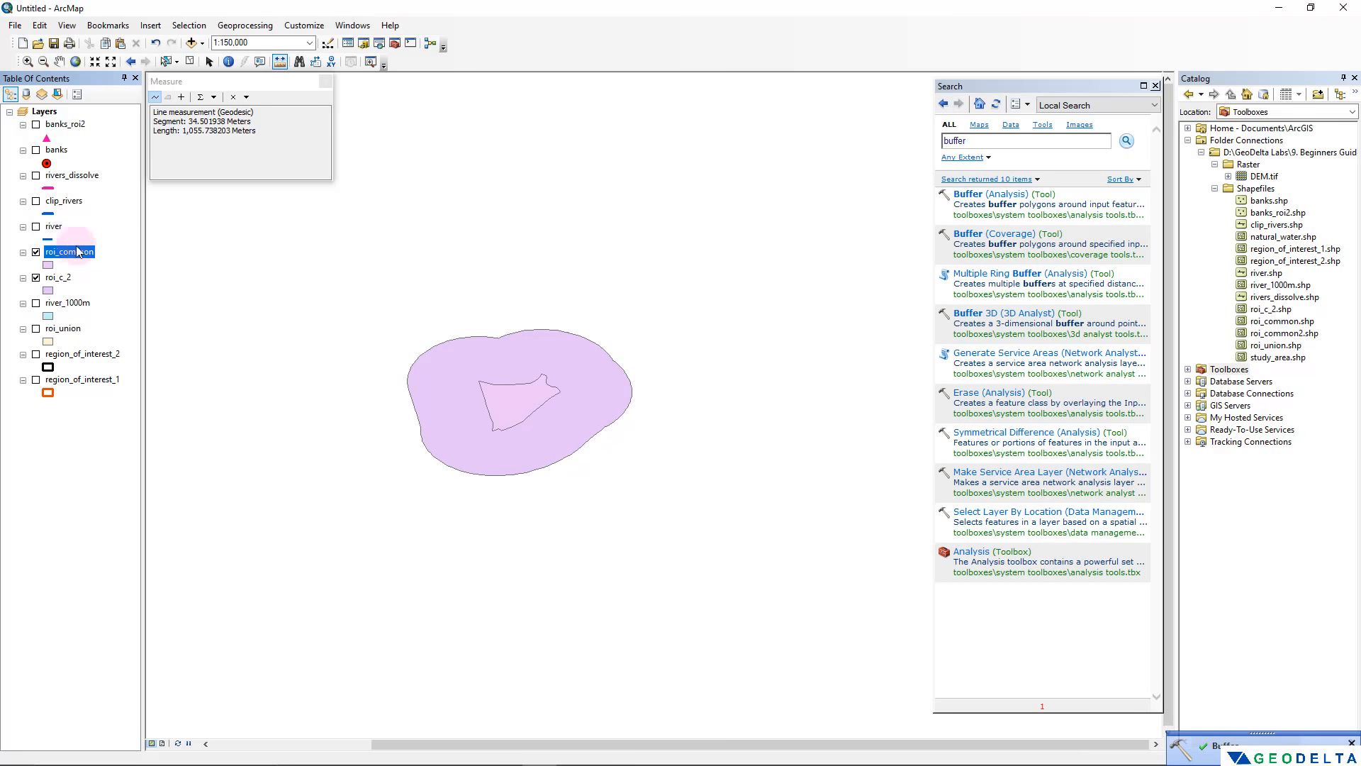
scroll(468, 387, up, 3)
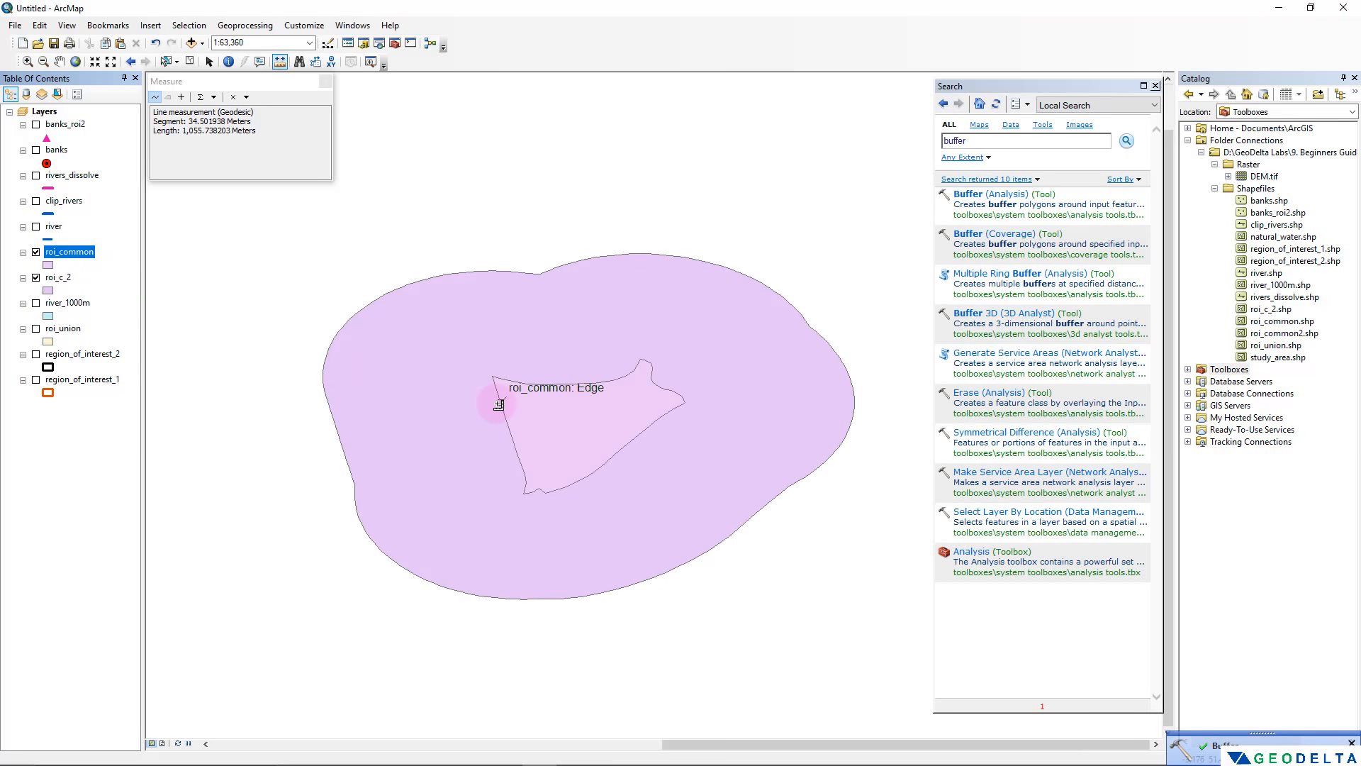
click(499, 403)
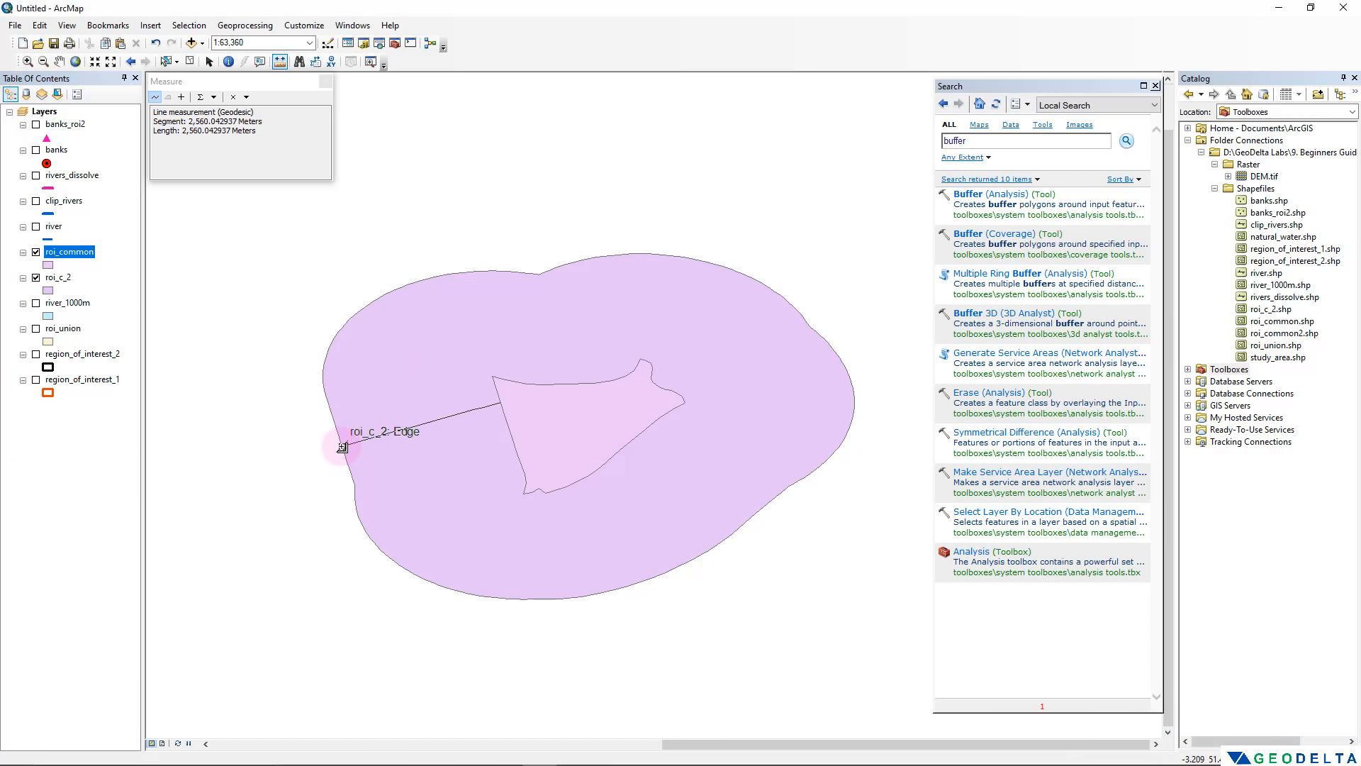
scroll(342, 447, down, 3)
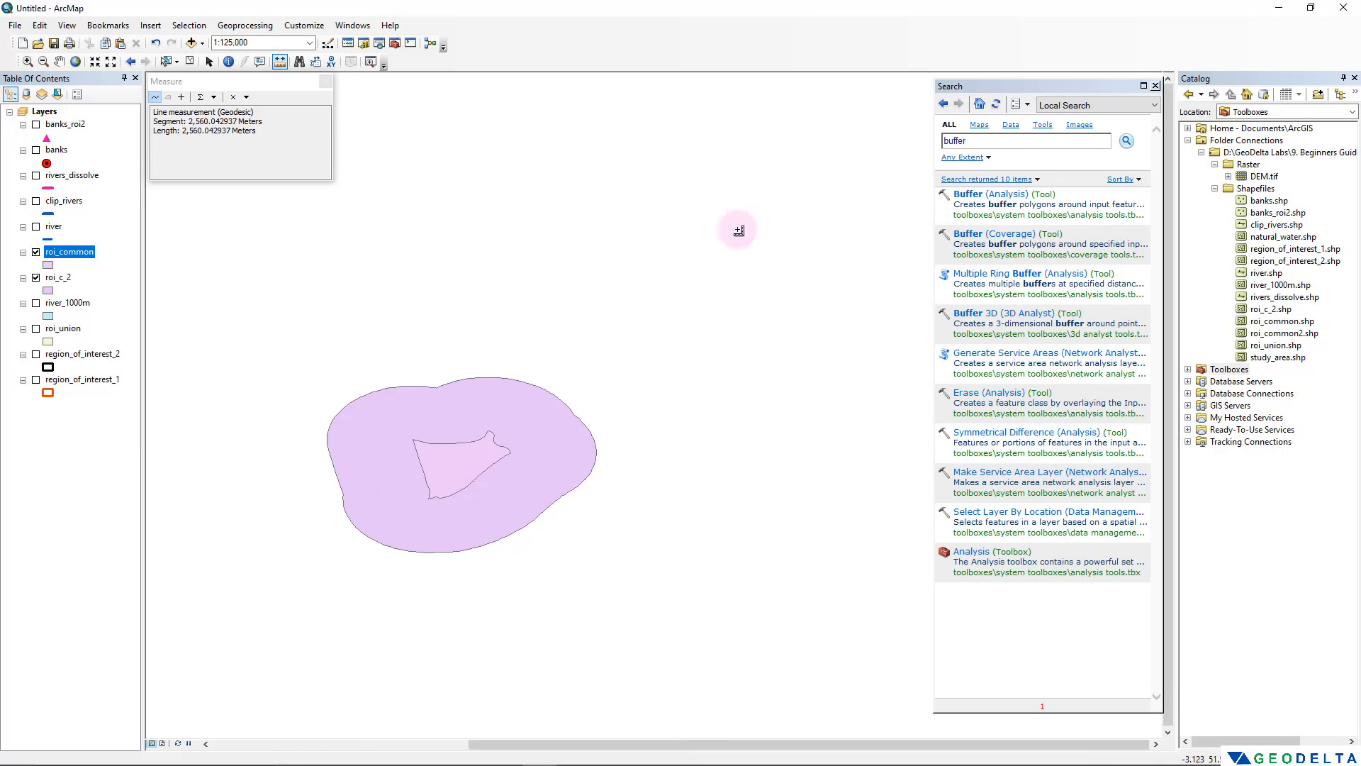
click(325, 81)
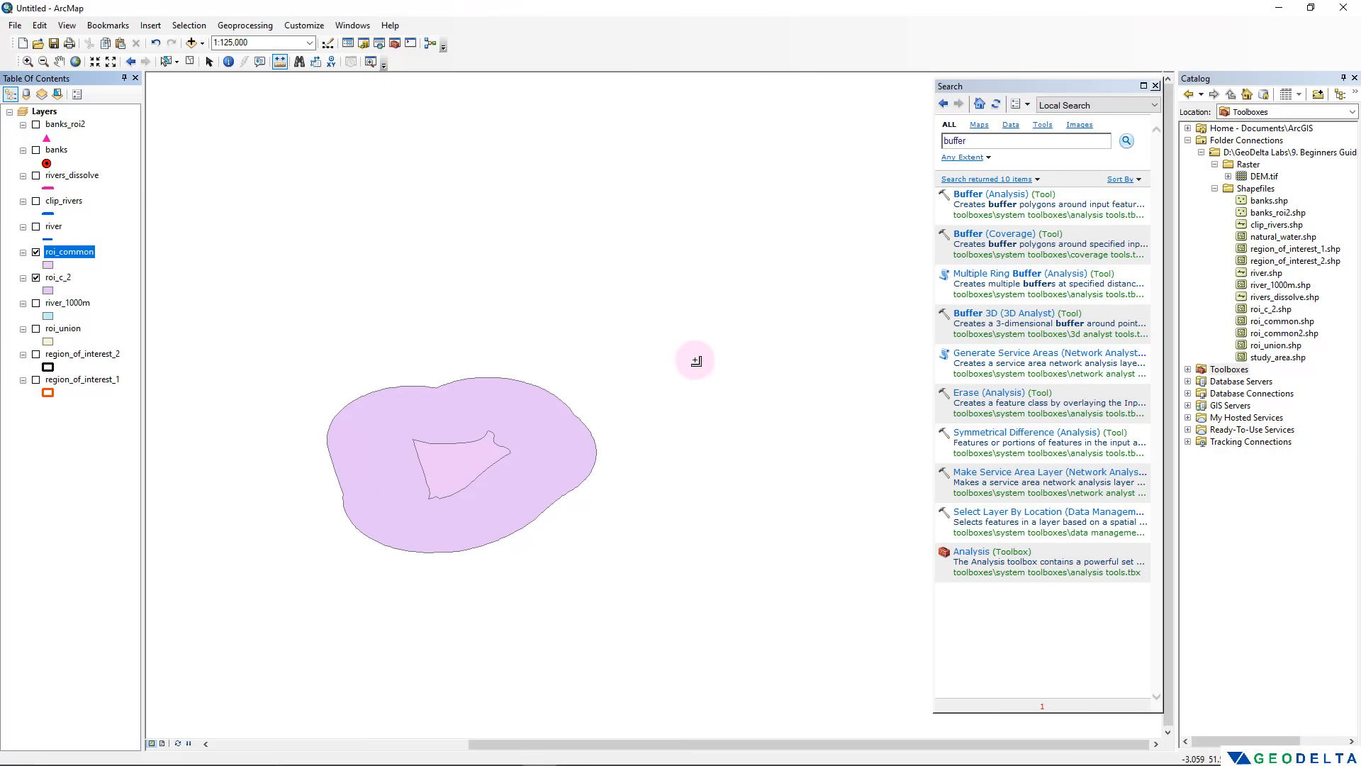